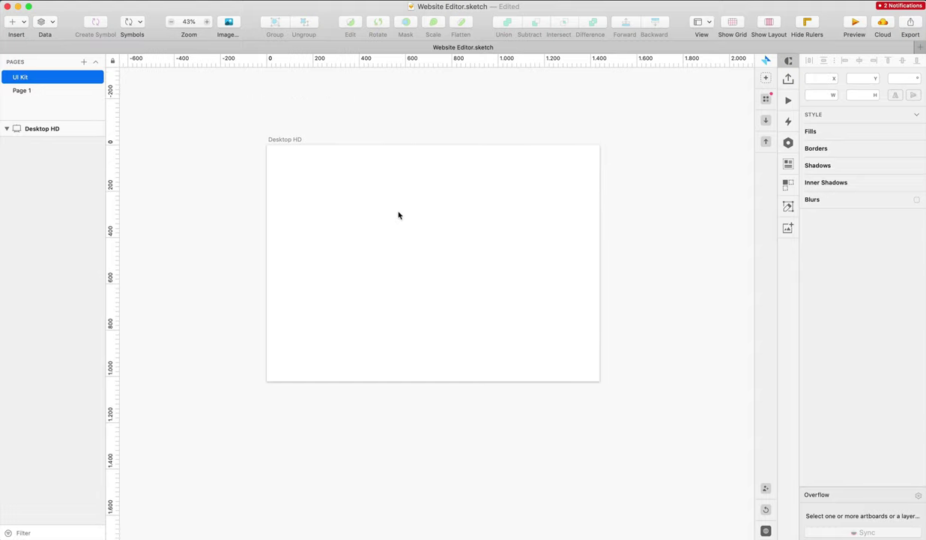
Draw a 1440 × 54 rectangle across the full width of the Desktop HD artboard's upper edge as a header bar
{"action": "scroll", "coordinate": [396, 206], "scroll_direction": "down", "scroll_amount": 1}
{"action": "left_click", "coordinate": [459, 172]}
{"action": "scroll", "coordinate": [327, 175], "scroll_direction": "down", "scroll_amount": 3}
{"action": "scroll", "coordinate": [327, 175], "scroll_direction": "up", "scroll_amount": 3}
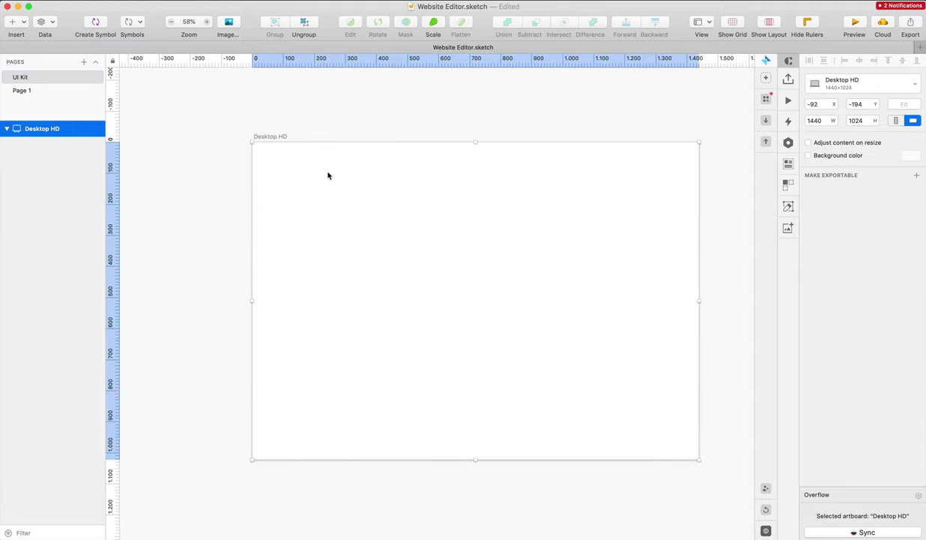
{"action": "key", "text": "r"}
{"action": "left_click_drag", "start_coordinate": [242, 152], "coordinate": [679, 153]}
{"action": "scroll", "coordinate": [380, 161], "scroll_direction": "down", "scroll_amount": 1}
{"action": "scroll", "coordinate": [381, 161], "scroll_direction": "up", "scroll_amount": 3}
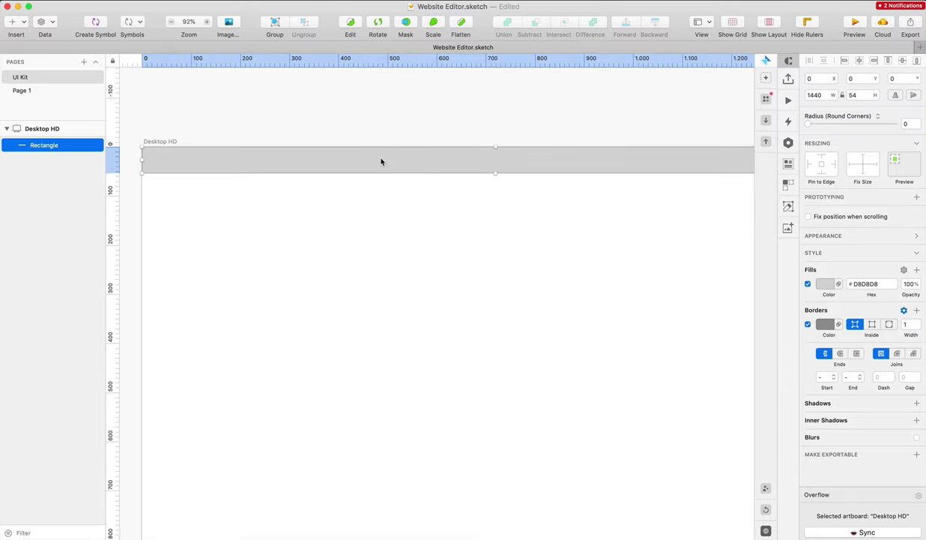
Duplicate the header bar and place the copy directly beneath it at Y 54
{"action": "scroll", "coordinate": [523, 157], "scroll_direction": "up", "scroll_amount": 1}
{"action": "left_click_drag", "start_coordinate": [450, 184], "coordinate": [467, 211]}
{"action": "left_click", "coordinate": [495, 250]}
{"action": "left_click", "coordinate": [494, 206]}
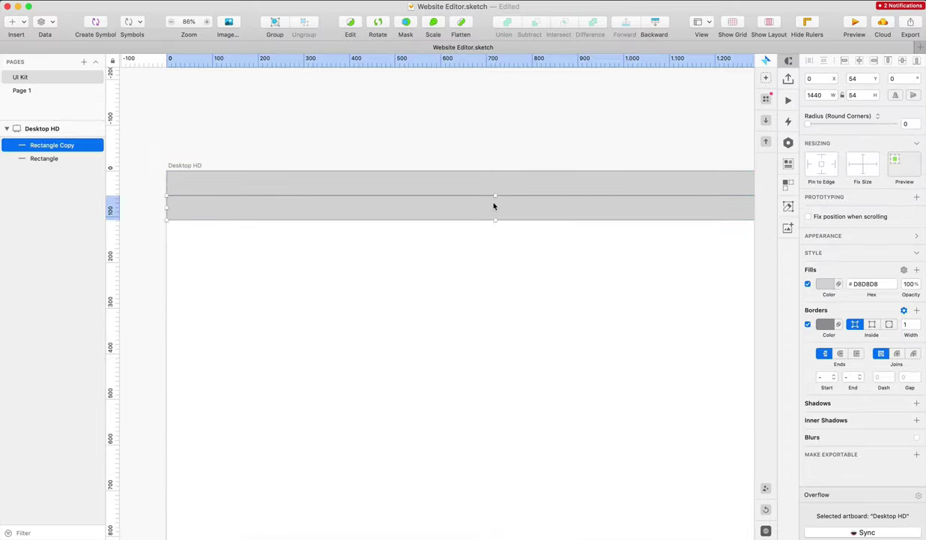
{"action": "left_click", "coordinate": [463, 264]}
Add a placeholder text layer on the artboard below the two bars with font size 14
{"action": "scroll", "coordinate": [463, 265], "scroll_direction": "down", "scroll_amount": 1}
{"action": "scroll", "coordinate": [463, 265], "scroll_direction": "down", "scroll_amount": 2}
{"action": "scroll", "coordinate": [463, 264], "scroll_direction": "down", "scroll_amount": 2}
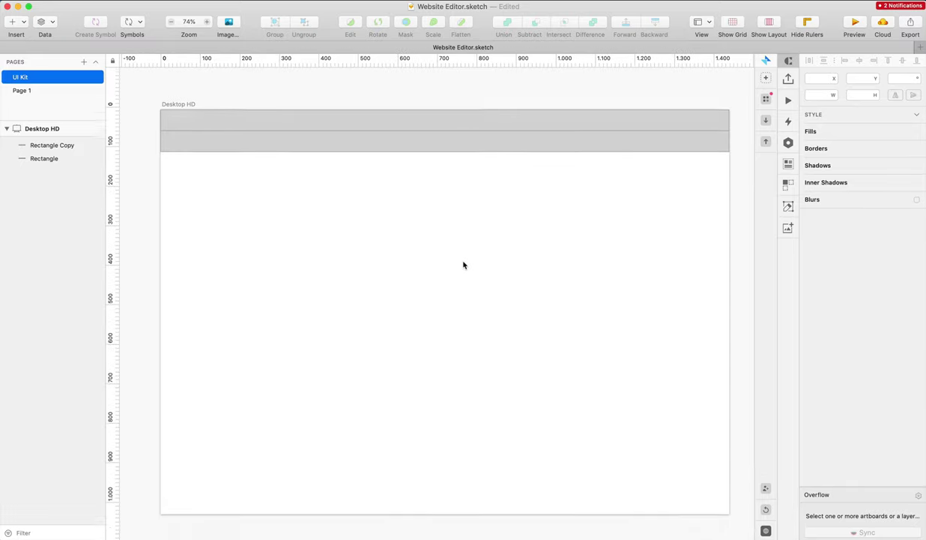
{"action": "key", "text": "t"}
{"action": "left_click", "coordinate": [244, 175]}
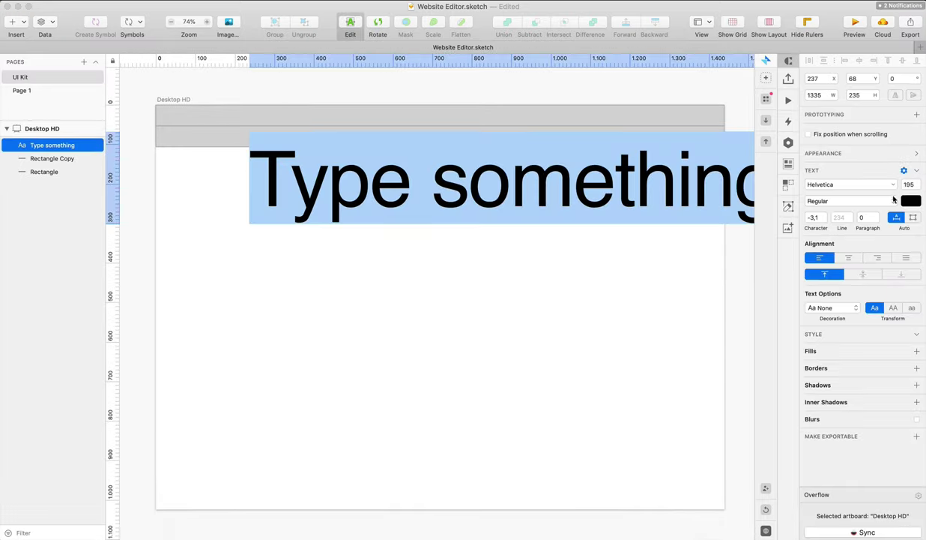
{"action": "left_click", "coordinate": [908, 185]}
{"action": "left_click", "coordinate": [910, 184]}
{"action": "key", "text": "Return"}
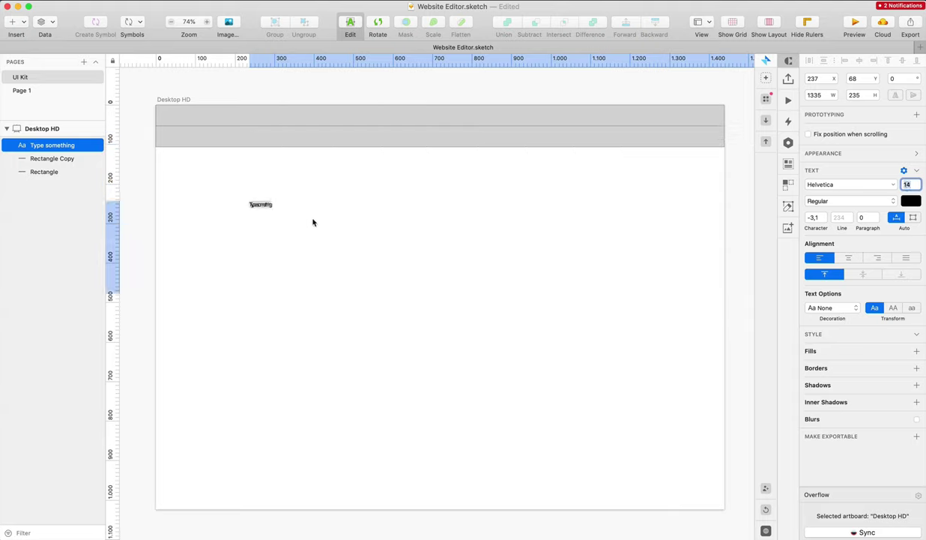
{"action": "left_click", "coordinate": [313, 218]}
Set the placeholder text's character spacing to 0
{"action": "left_click", "coordinate": [261, 207]}
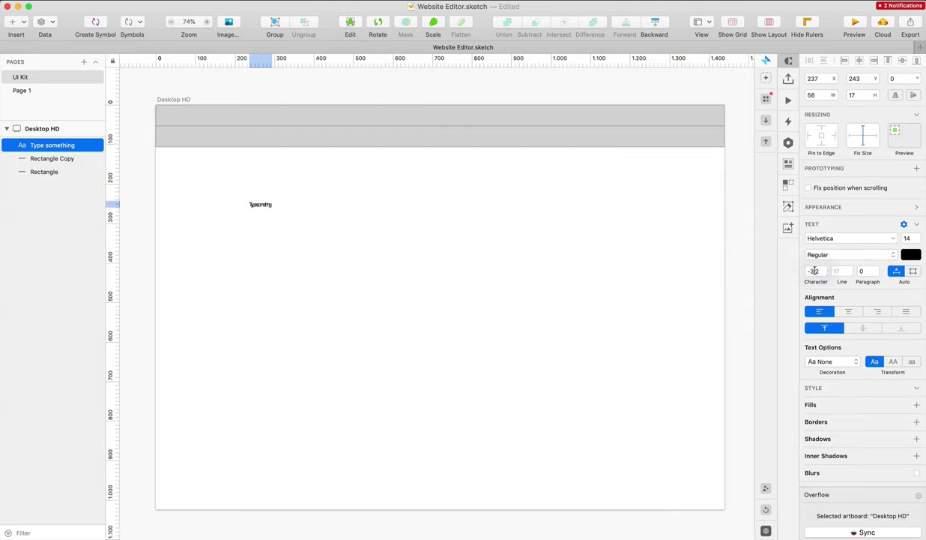
{"action": "left_click", "coordinate": [814, 271]}
{"action": "type", "text": "0"}
{"action": "key", "text": "Return"}
{"action": "left_click", "coordinate": [514, 271]}
Change the placeholder text's font to Lato
{"action": "left_click", "coordinate": [266, 205]}
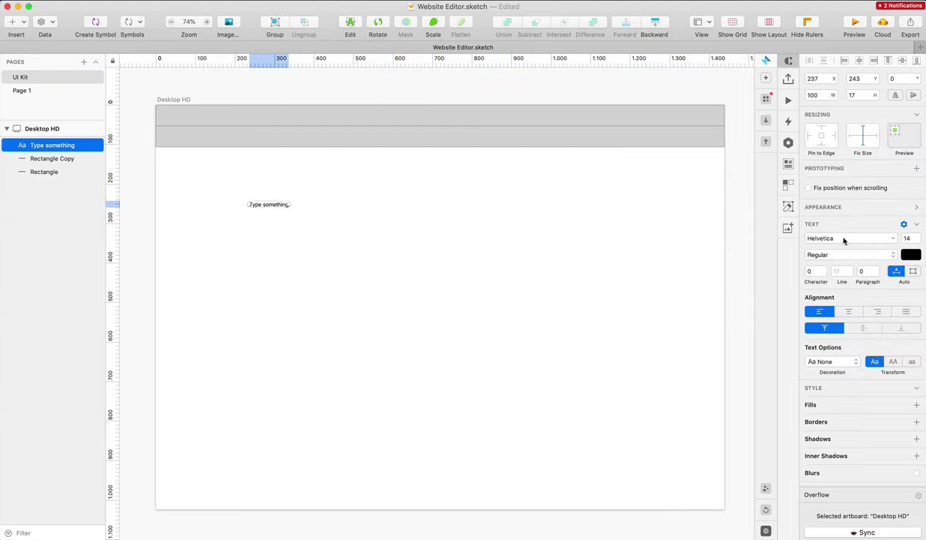
{"action": "left_click", "coordinate": [844, 239]}
{"action": "type", "text": "lato"}
{"action": "key", "text": "Down"}
{"action": "key", "text": "Return"}
{"action": "left_click", "coordinate": [346, 160]}
Move the text into the upper bar at X 196, Y 17 and change its wording to Dashboard
{"action": "left_click_drag", "start_coordinate": [270, 206], "coordinate": [253, 119]}
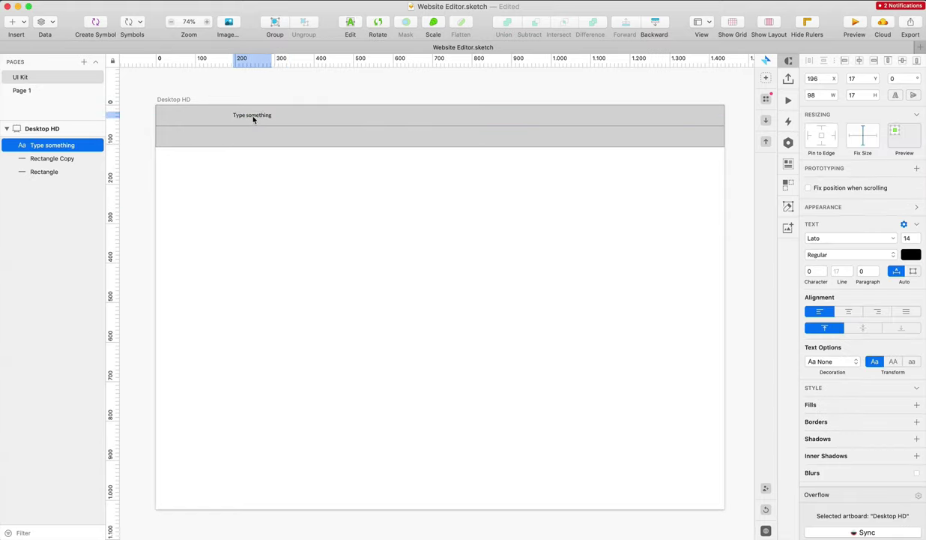
{"action": "double_click", "coordinate": [253, 117]}
{"action": "type", "text": "Dashboard"}
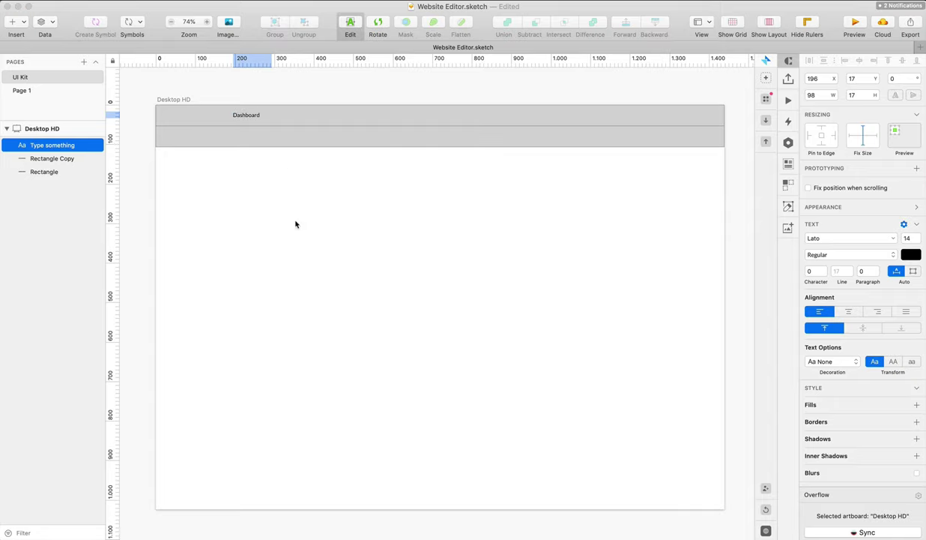
{"action": "key", "text": "Escape"}
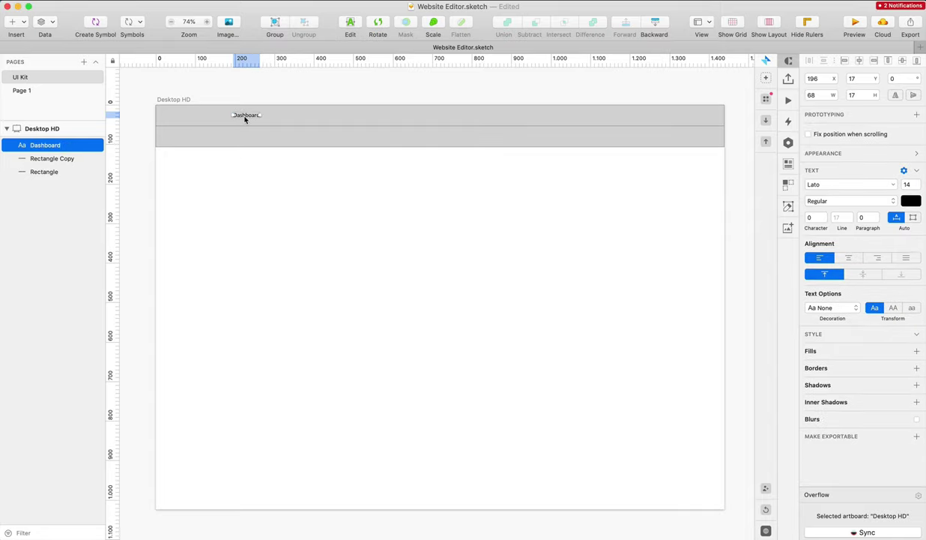
Duplicate the Dashboard label three times along the upper bar, placing the last copy at X 526
{"action": "left_click_drag", "start_coordinate": [244, 119], "coordinate": [280, 117]}
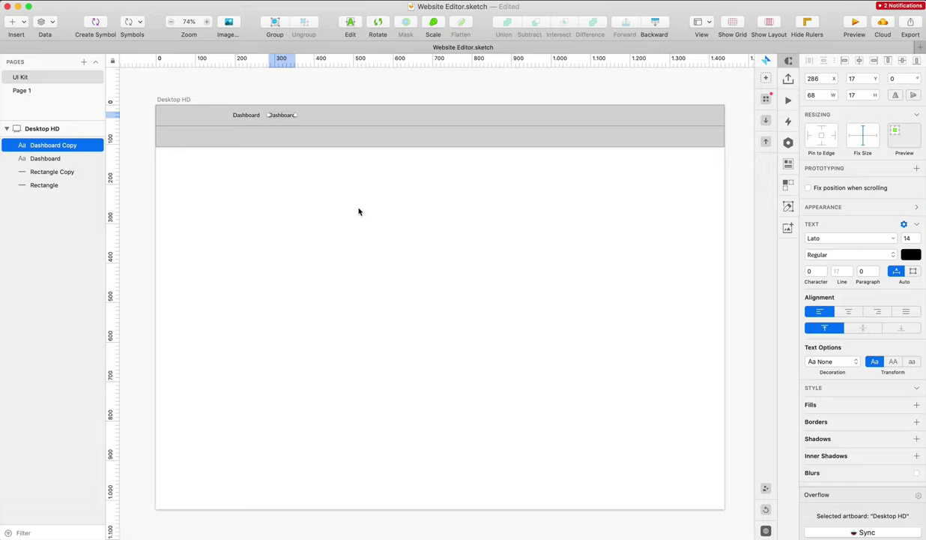
{"action": "key", "text": "super+d"}
{"action": "key", "text": "super+d"}
{"action": "key", "text": "shift+Right"}
{"action": "key", "text": "shift+Right"}
{"action": "key", "text": "shift+Right"}
{"action": "key", "text": "shift+Right"}
{"action": "key", "text": "shift+Right"}
{"action": "key", "text": "shift+Right"}
{"action": "key", "text": "shift+Right"}
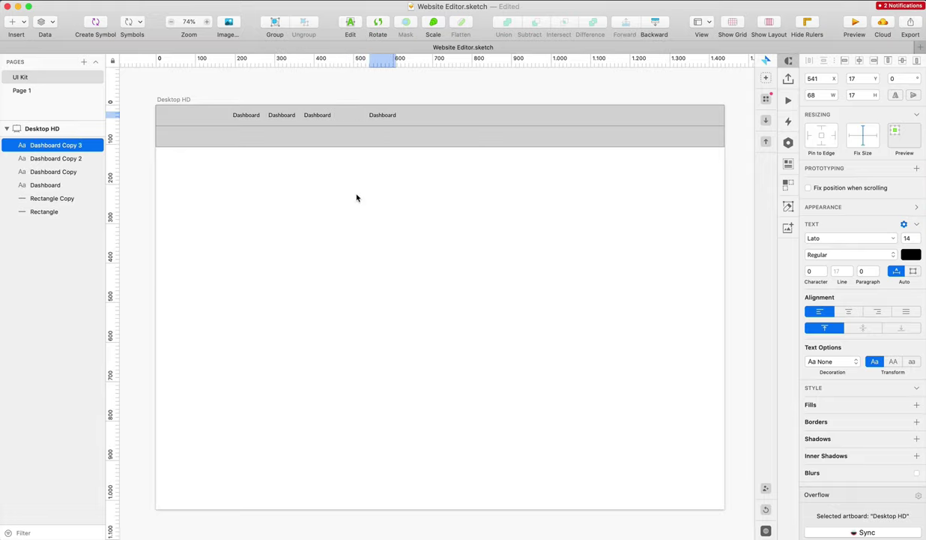
{"action": "key", "text": "shift+Left"}
Distribute the four Dashboard labels evenly in the horizontal direction
{"action": "left_click", "coordinate": [322, 117], "text": "shift"}
{"action": "left_click", "coordinate": [283, 116], "text": "shift"}
{"action": "left_click", "coordinate": [246, 116], "text": "shift"}
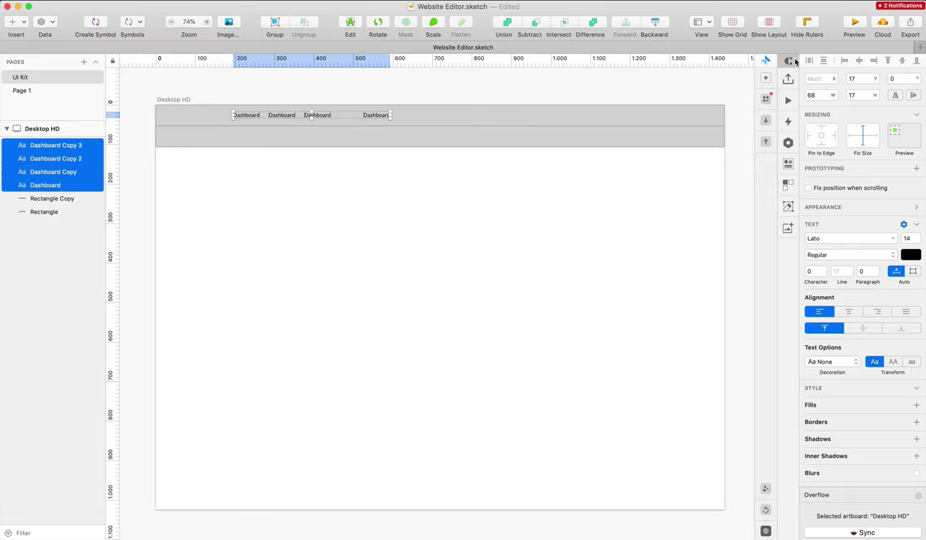
{"action": "left_click", "coordinate": [808, 60]}
{"action": "left_click", "coordinate": [502, 238]}
Change the second, third and fourth navigation labels to Websites, Templates and Help
{"action": "left_click", "coordinate": [286, 118]}
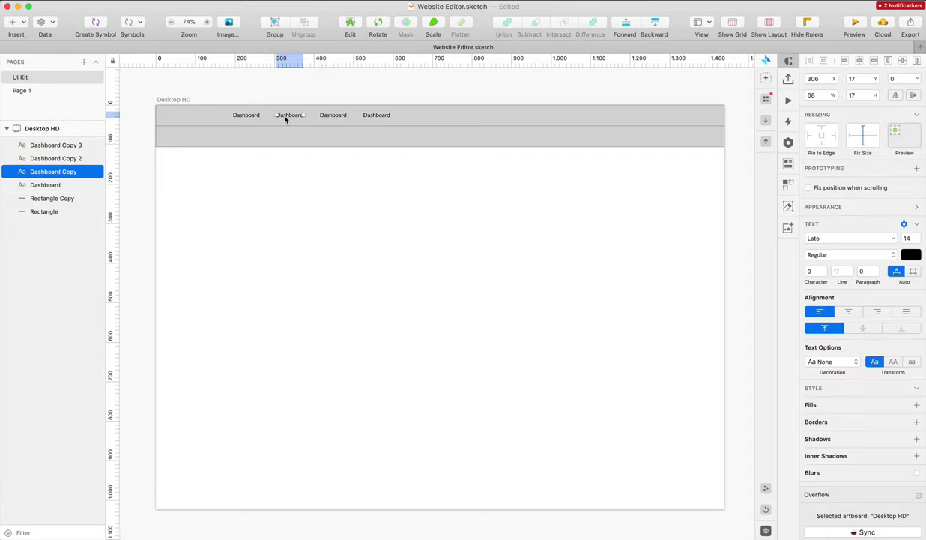
{"action": "double_click", "coordinate": [285, 117]}
{"action": "type", "text": "Websites"}
{"action": "left_click", "coordinate": [300, 135]}
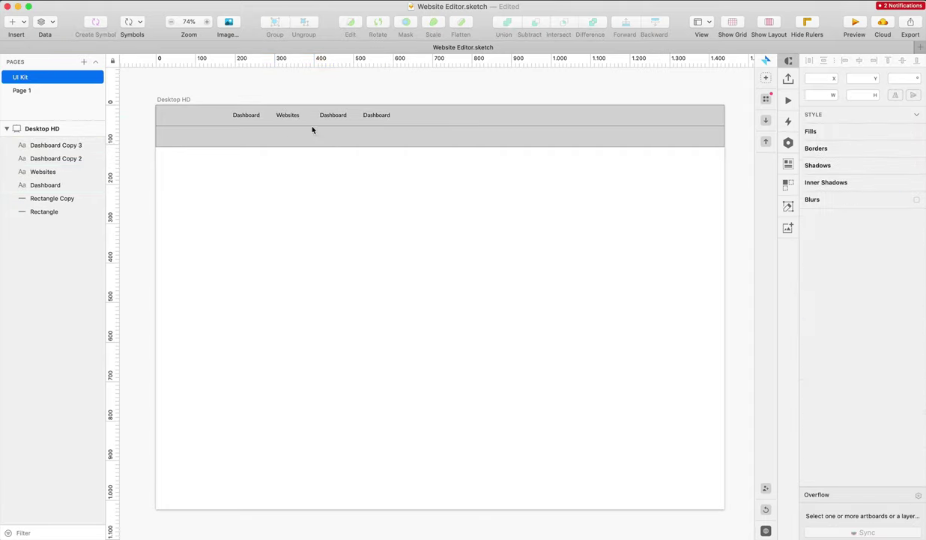
{"action": "left_click", "coordinate": [333, 116]}
{"action": "double_click", "coordinate": [334, 116]}
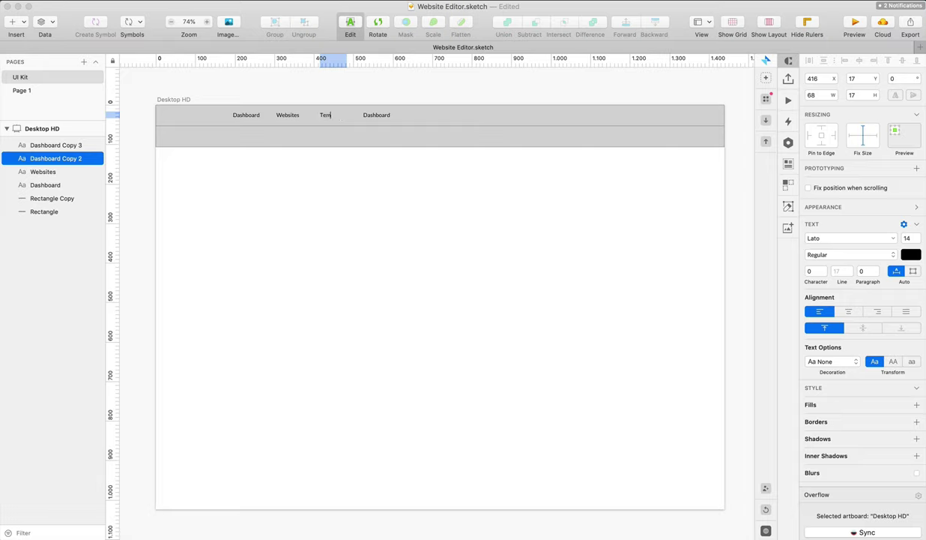
{"action": "type", "text": "Templates"}
{"action": "left_click", "coordinate": [380, 116]}
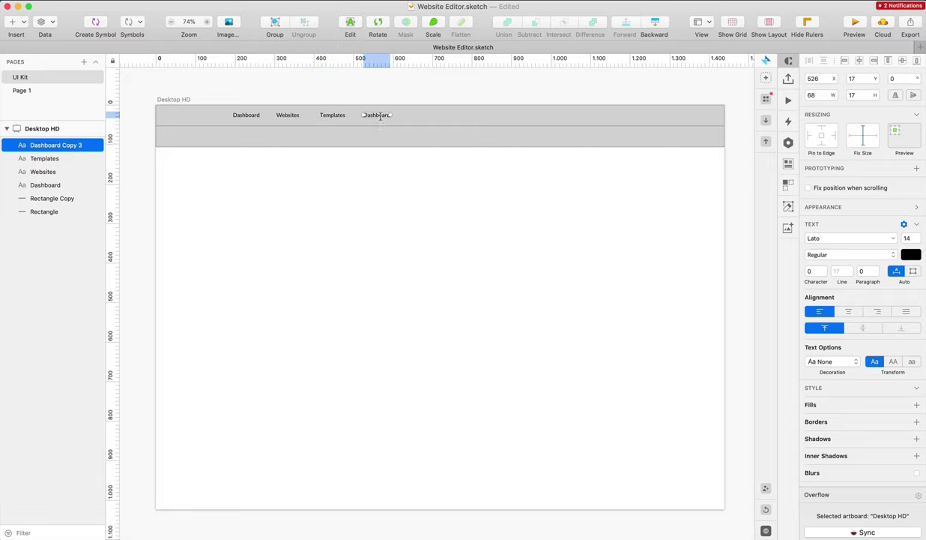
{"action": "double_click", "coordinate": [380, 116]}
{"action": "type", "text": "Help"}
{"action": "left_click", "coordinate": [455, 210]}
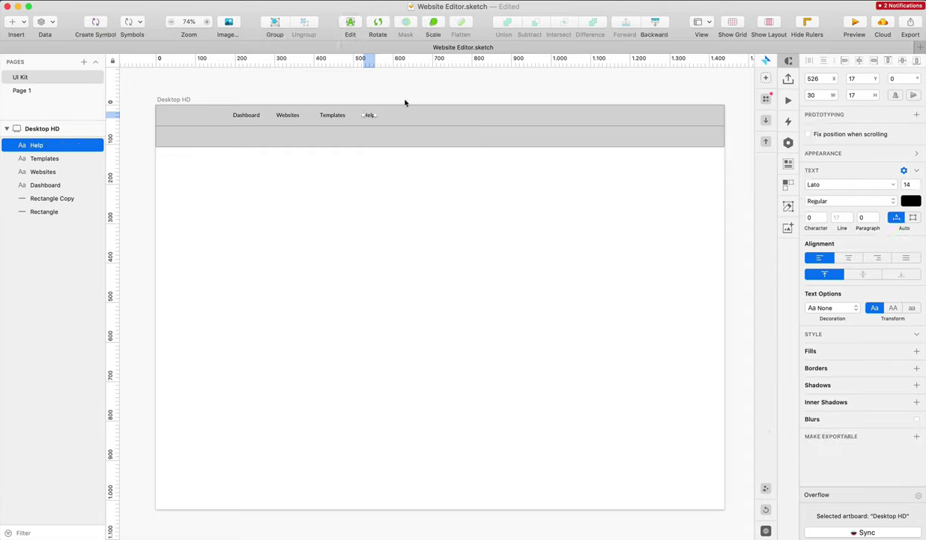
Distribute the Dashboard, Websites, Templates and Help labels horizontally with equal spacing
{"action": "left_click_drag", "start_coordinate": [405, 96], "coordinate": [228, 119]}
{"action": "left_click", "coordinate": [404, 117], "text": "shift"}
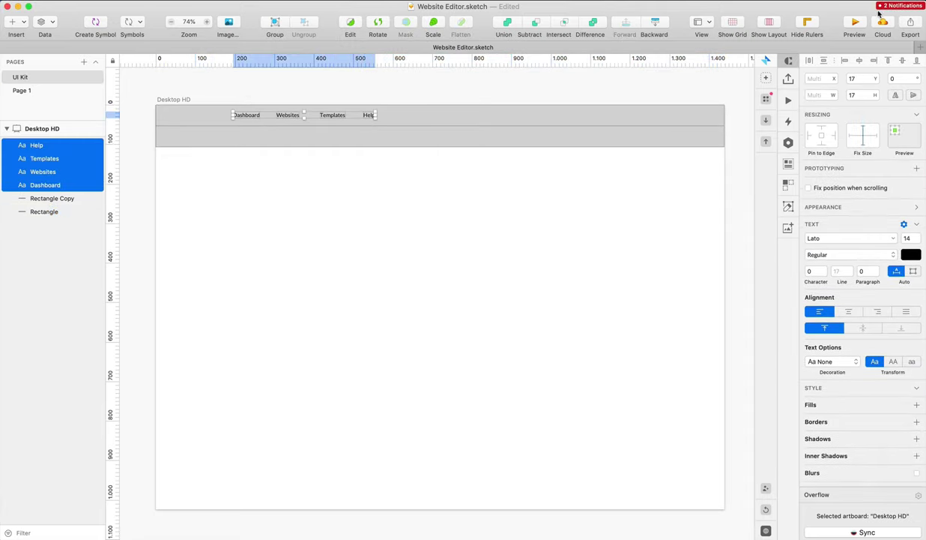
{"action": "left_click", "coordinate": [810, 61]}
{"action": "left_click", "coordinate": [564, 106]}
{"action": "left_click", "coordinate": [440, 99]}
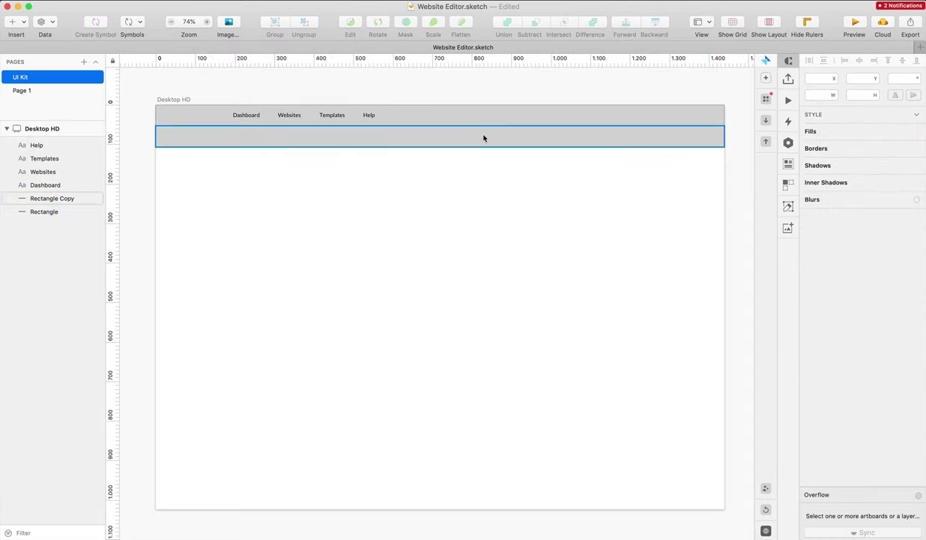
Copy the Templates label to the far end of the upper bar at about X 1298 and replace its text with the account holder's name
{"action": "left_click_drag", "start_coordinate": [344, 116], "coordinate": [678, 118]}
{"action": "double_click", "coordinate": [678, 116]}
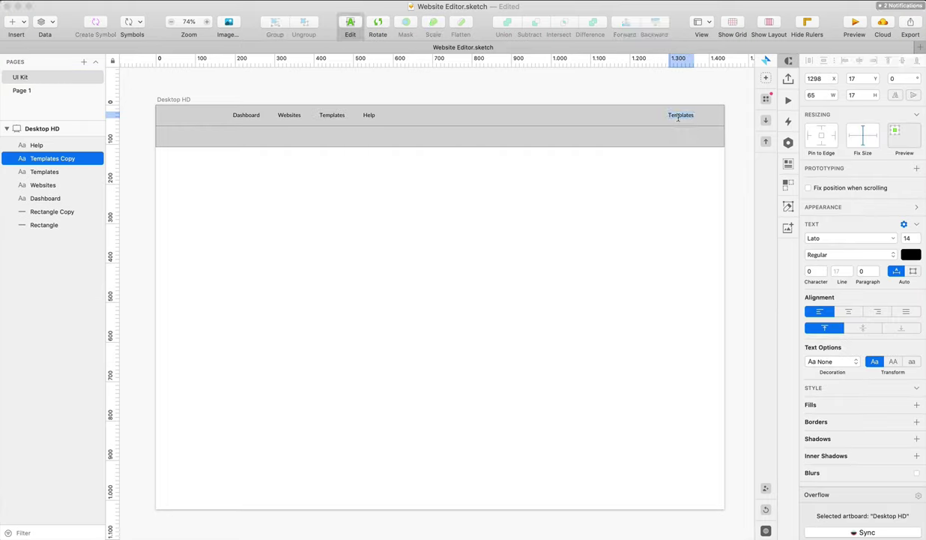
{"action": "type", "text": "P"}
{"action": "left_click", "coordinate": [667, 198]}
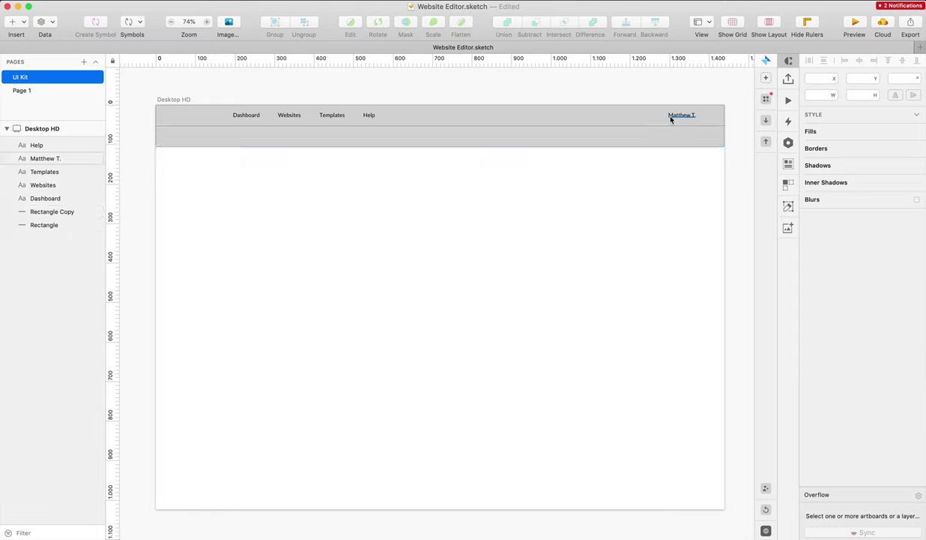
{"action": "left_click", "coordinate": [608, 126]}
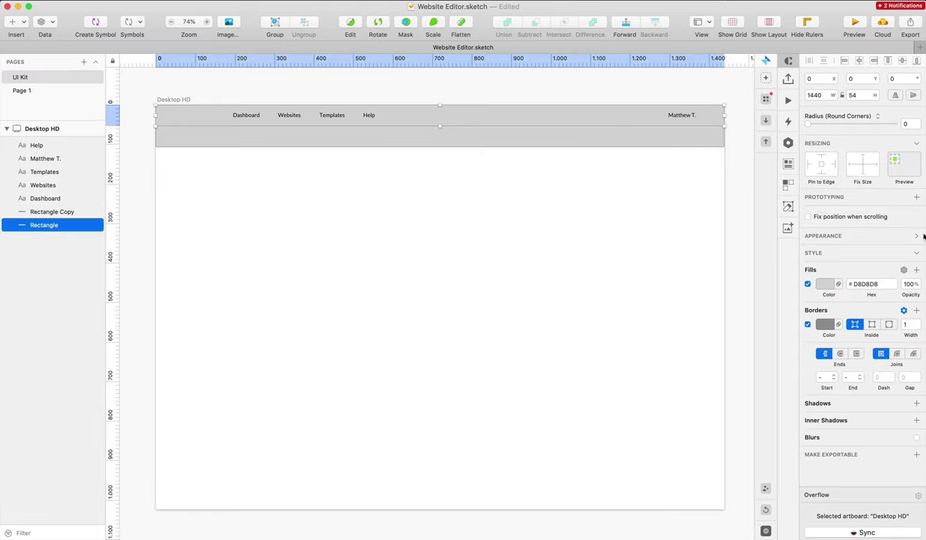
{"action": "left_click", "coordinate": [592, 134]}
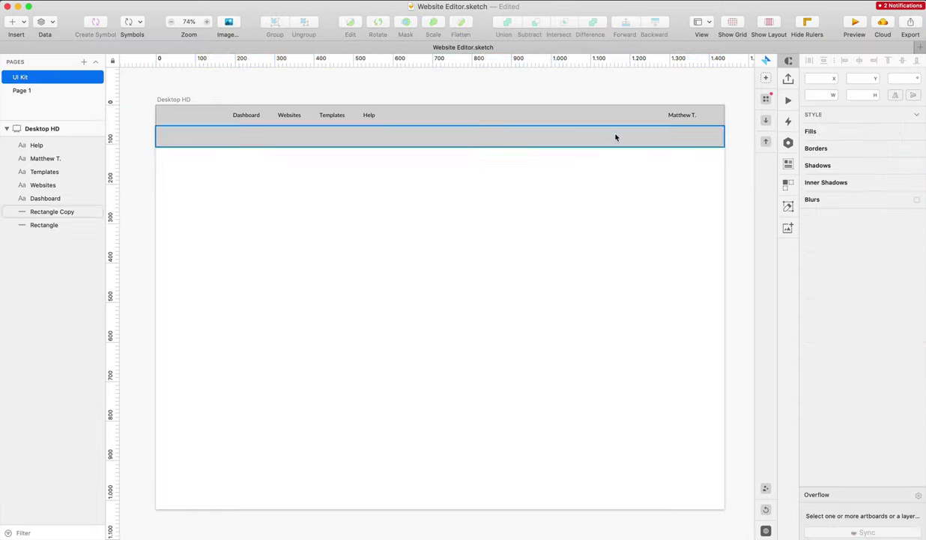
Make a 305 × 319 card rectangle from a copy of the second bar and duplicate it into a row of four evenly spaced cards
{"action": "left_click_drag", "start_coordinate": [658, 145], "coordinate": [440, 285]}
{"action": "left_click_drag", "start_coordinate": [411, 248], "coordinate": [265, 236]}
{"action": "left_click_drag", "start_coordinate": [302, 278], "coordinate": [413, 235]}
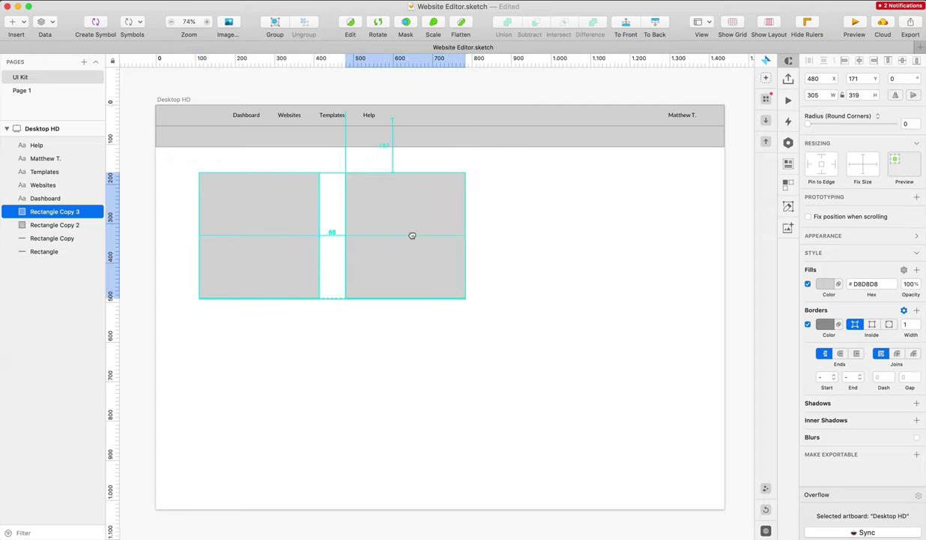
{"action": "key", "text": "super+d"}
{"action": "key", "text": "super+d"}
Scale all four cards together to 80% from the top left
{"action": "left_click", "coordinate": [566, 201], "text": "shift"}
{"action": "left_click", "coordinate": [409, 206], "text": "shift"}
{"action": "left_click", "coordinate": [257, 209], "text": "shift"}
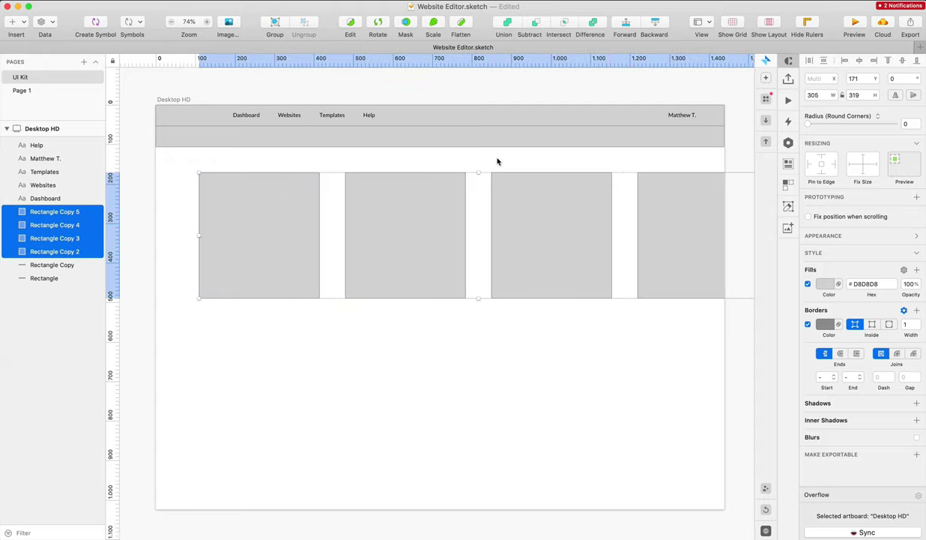
{"action": "left_click", "coordinate": [433, 22]}
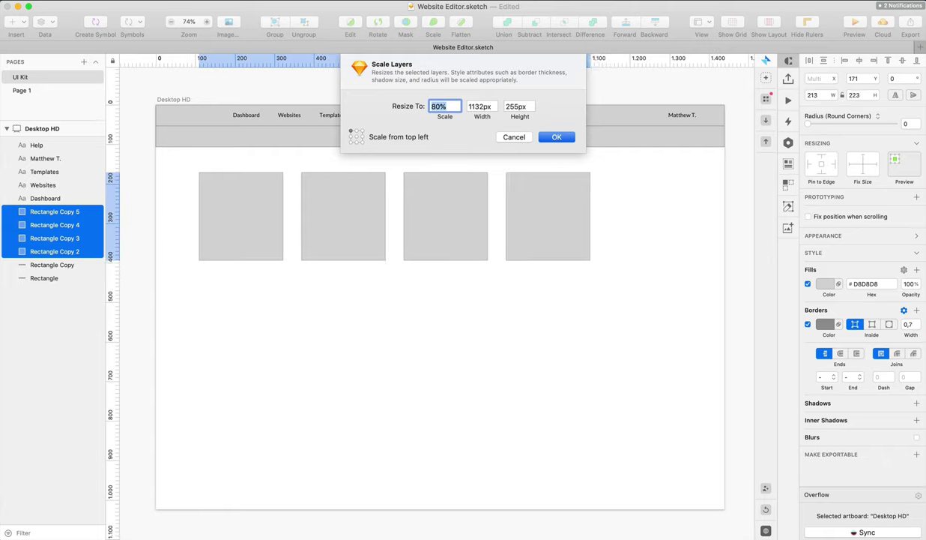
{"action": "key", "text": "Escape"}
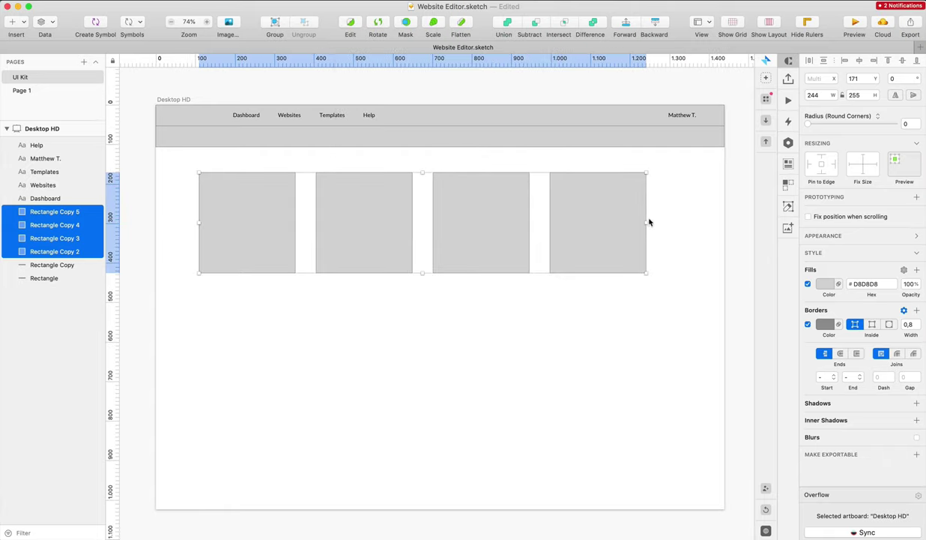
Widen the row of cards to about 1258 px and centre it horizontally on the artboard as a temporary group, leaving the cards ungrouped
{"action": "left_click_drag", "start_coordinate": [648, 222], "coordinate": [671, 221]}
{"action": "key", "text": "super+g"}
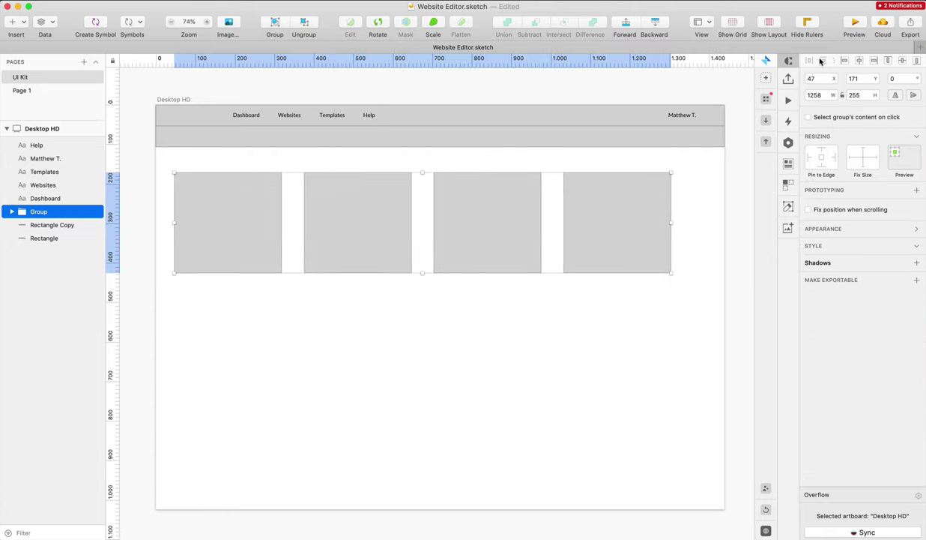
{"action": "left_click", "coordinate": [858, 61]}
{"action": "key", "text": "super+shift+g"}
{"action": "left_click", "coordinate": [492, 306]}
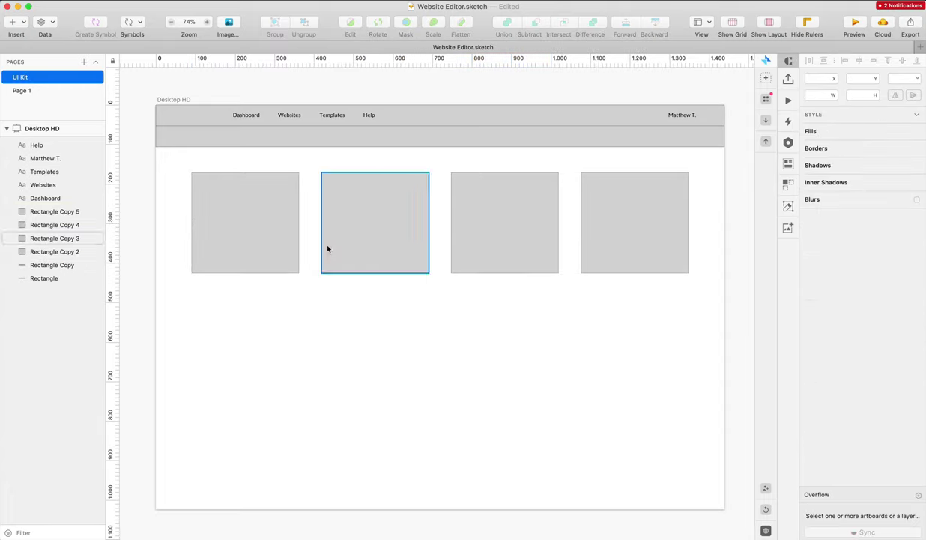
Move the row of four cards down to leave room for a heading above it
{"action": "left_click_drag", "start_coordinate": [180, 168], "coordinate": [602, 232]}
{"action": "key", "text": "shift+Down"}
{"action": "key", "text": "shift+Down"}
{"action": "key", "text": "shift+Down"}
Copy the Dashboard label above the first card at X 91, Y 150 and change its text to Websites
{"action": "left_click_drag", "start_coordinate": [246, 116], "coordinate": [198, 169]}
{"action": "key", "text": "Return"}
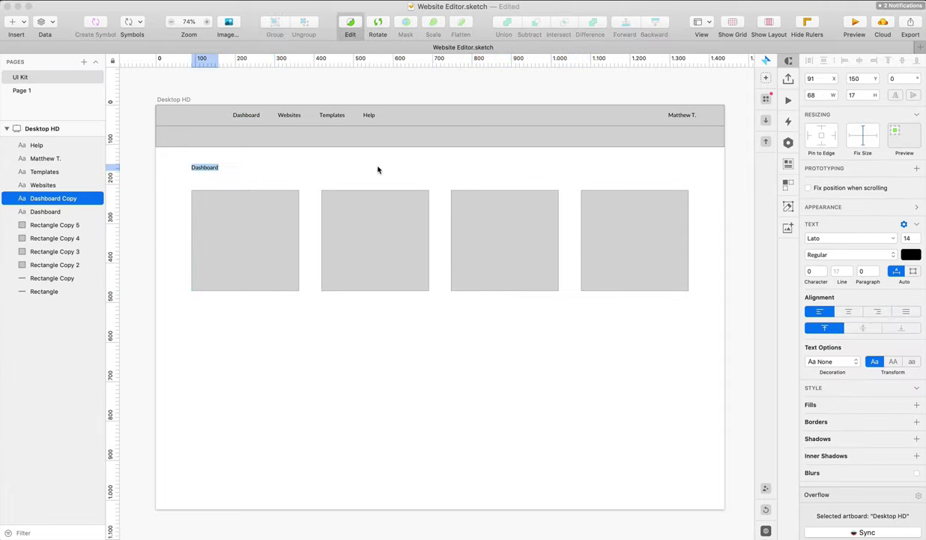
{"action": "type", "text": "Projects"}
{"action": "key", "text": "super+a"}
{"action": "type", "text": "W"}
{"action": "key", "text": "Escape"}
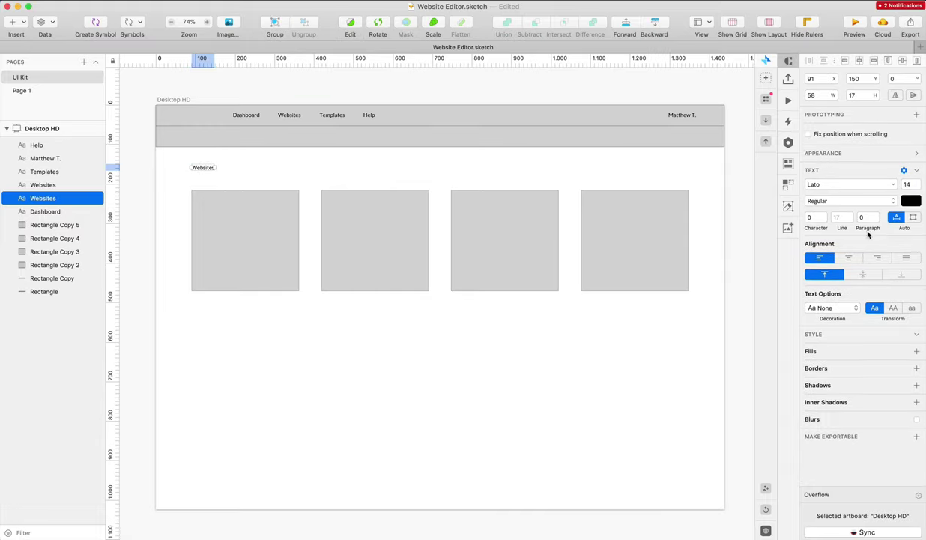
Set the Websites heading's font size to 33
{"action": "left_click", "coordinate": [907, 184]}
{"action": "type", "text": "23"}
{"action": "key", "text": "shift+Up"}
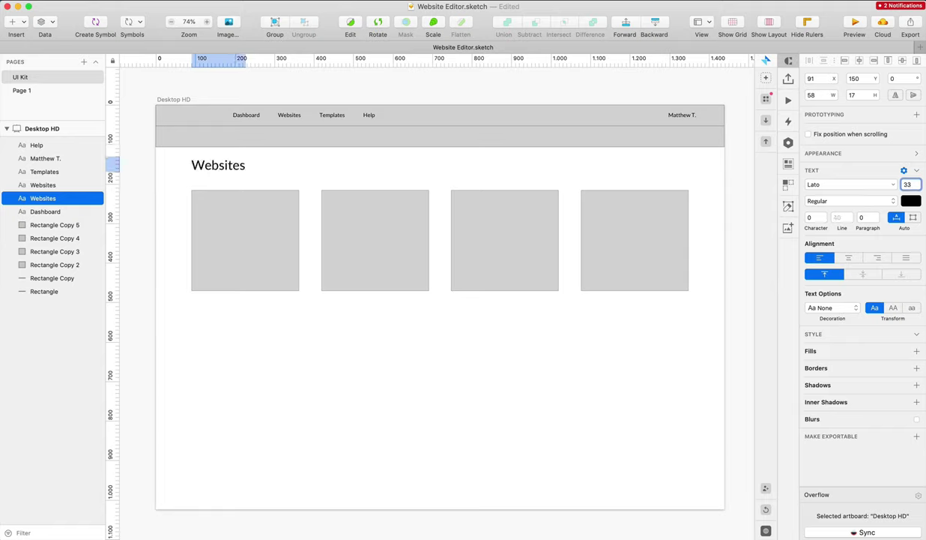
{"action": "key", "text": "Return"}
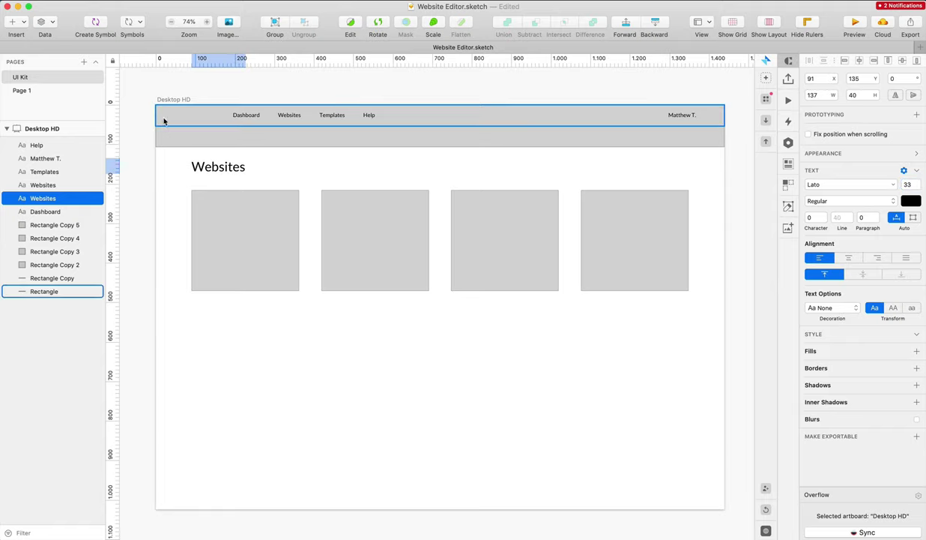
Copy the Dashboard label into the lower header bar at X 91, Y 70 and change its text to Home
{"action": "left_click", "coordinate": [238, 142]}
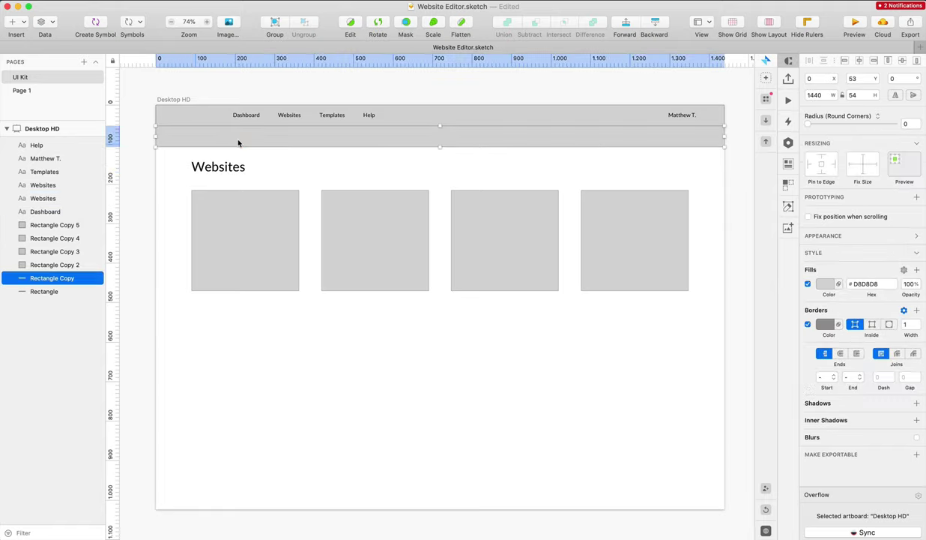
{"action": "left_click", "coordinate": [294, 174]}
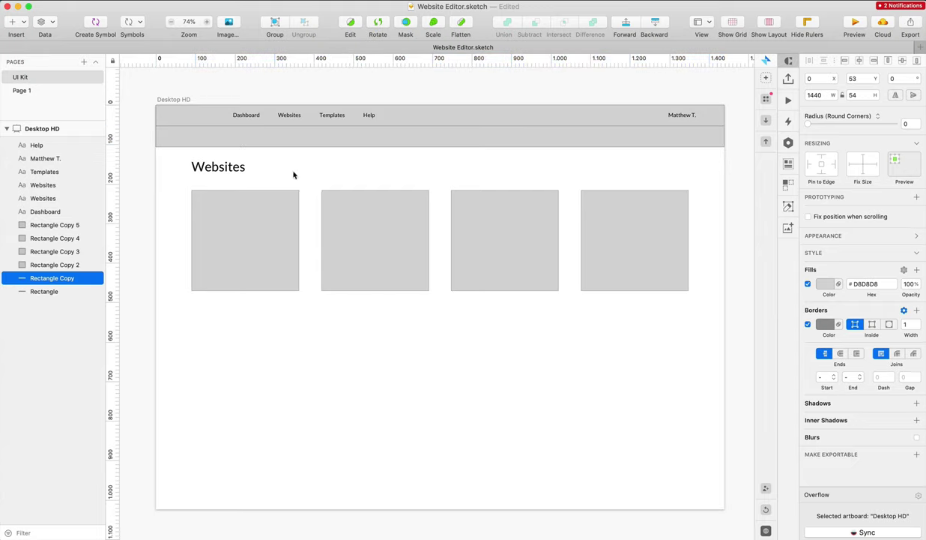
{"action": "left_click_drag", "start_coordinate": [238, 116], "coordinate": [204, 137]}
{"action": "key", "text": "super+z"}
{"action": "left_click", "coordinate": [248, 118]}
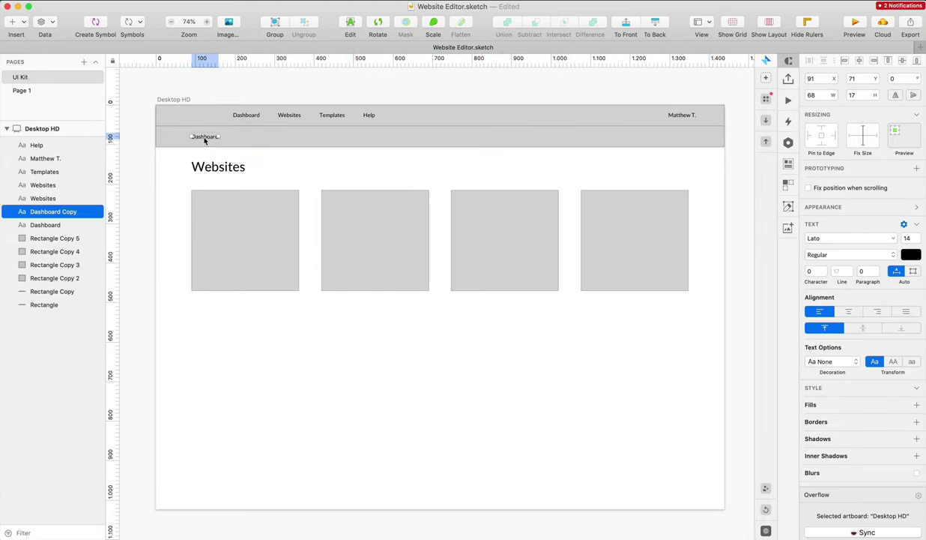
{"action": "double_click", "coordinate": [204, 137]}
{"action": "type", "text": "Home"}
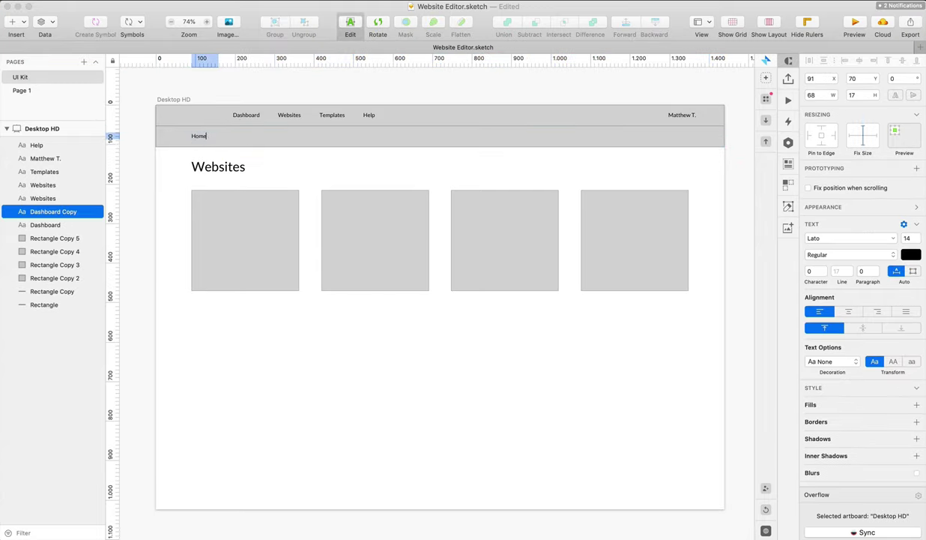
{"action": "key", "text": "Escape"}
Copy the lower bar's Home label to X 158, Y 70 and change the copy's text to Websites
{"action": "left_click_drag", "start_coordinate": [196, 137], "coordinate": [220, 135]}
{"action": "double_click", "coordinate": [224, 135]}
{"action": "type", "text": "Webs"}
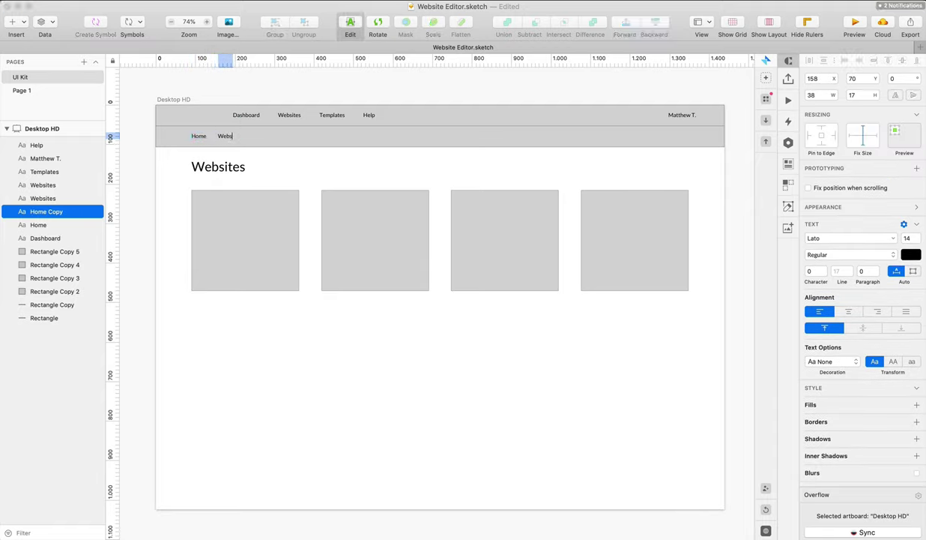
{"action": "type", "text": "ites"}
{"action": "key", "text": "Escape"}
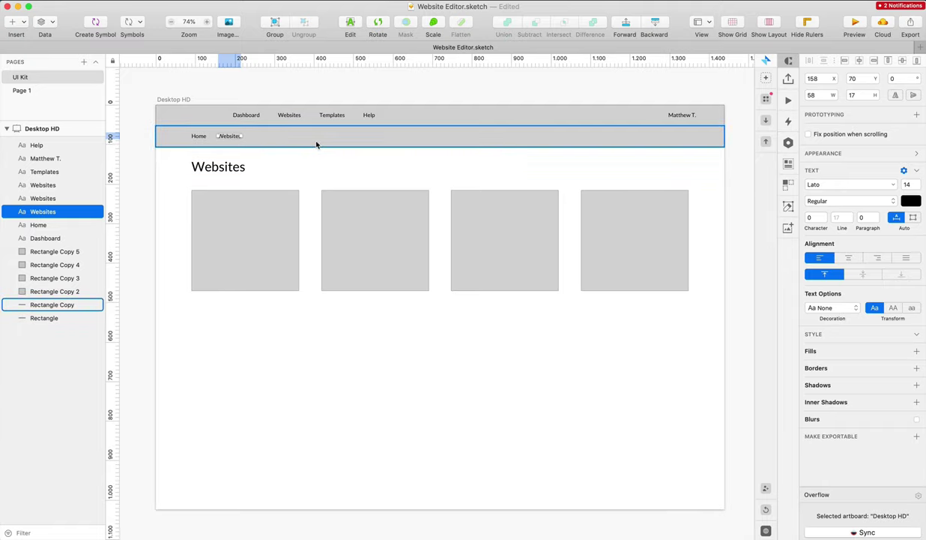
Copy the lower bar's Websites label across to above the fourth card and change its text to Filters
{"action": "left_click_drag", "start_coordinate": [223, 139], "coordinate": [669, 139]}
{"action": "double_click", "coordinate": [669, 138]}
{"action": "type", "text": "Filters"}
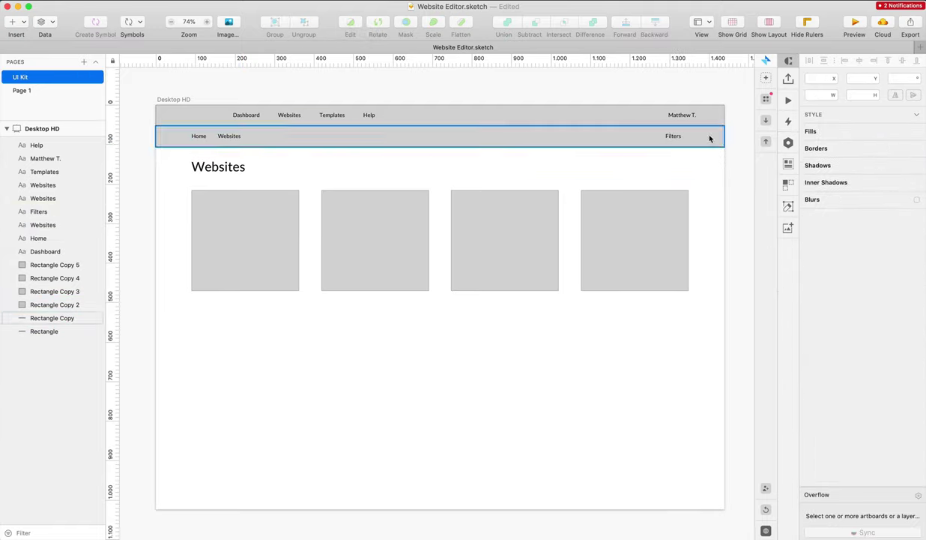
Shrink the lower header bar to a small button behind Filters, ending flush with the fourth card, and centre the label on it
{"action": "left_click", "coordinate": [709, 138]}
{"action": "left_click_drag", "start_coordinate": [156, 135], "coordinate": [656, 139]}
{"action": "left_click_drag", "start_coordinate": [724, 135], "coordinate": [649, 147]}
{"action": "left_click", "coordinate": [676, 138], "text": "shift"}
{"action": "key", "text": "super+z"}
{"action": "left_click", "coordinate": [852, 341]}
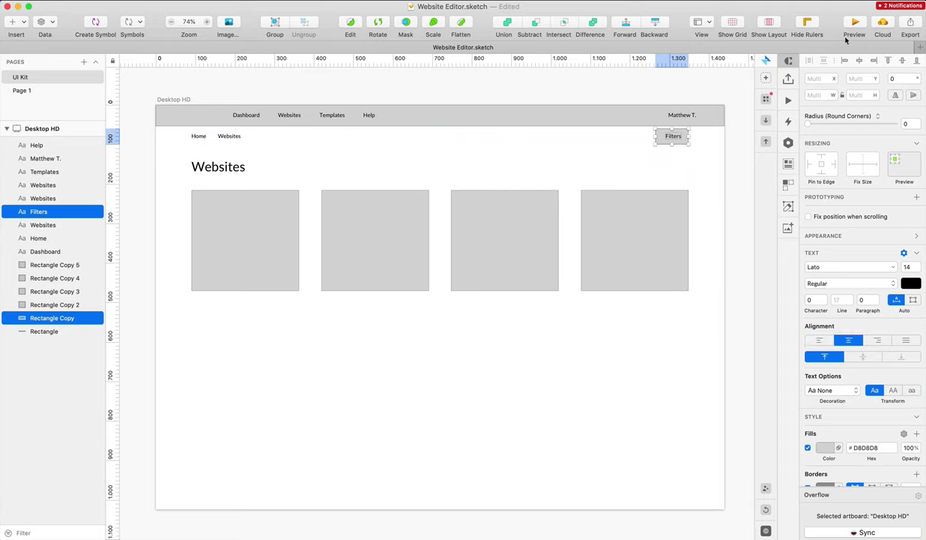
{"action": "left_click", "coordinate": [703, 158]}
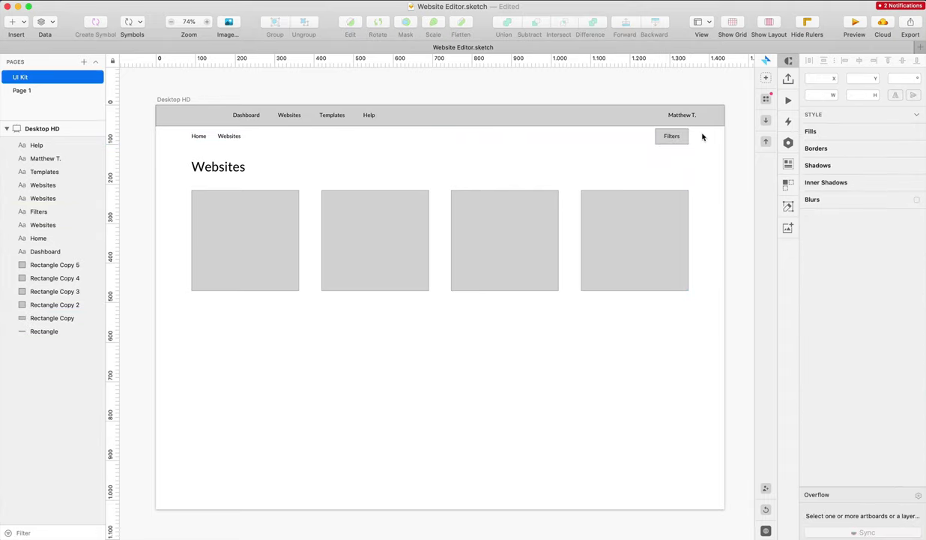
Move the row with Home, Websites and the Filters button down about 20 px
{"action": "left_click_drag", "start_coordinate": [703, 137], "coordinate": [169, 149]}
{"action": "key", "text": "shift+Down"}
{"action": "key", "text": "shift+Down"}
{"action": "key", "text": "Down"}
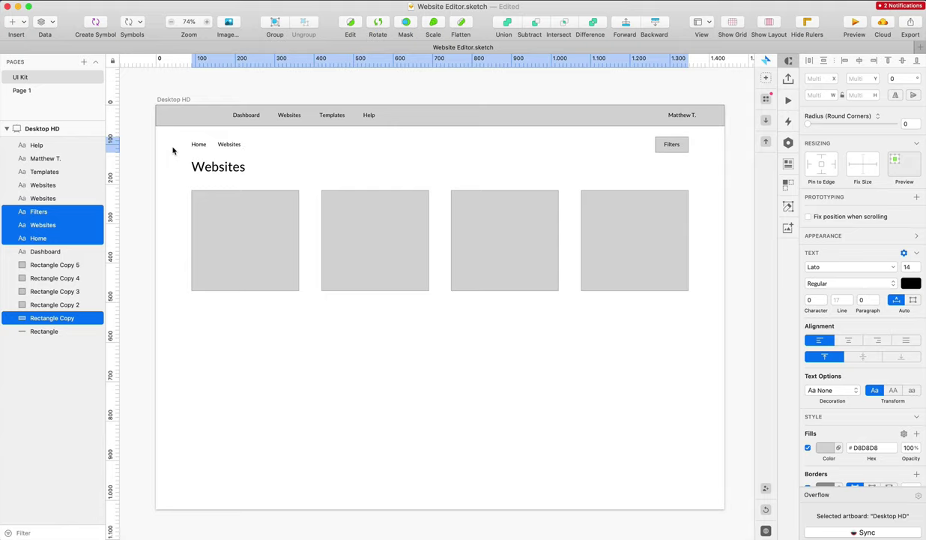
{"action": "left_click", "coordinate": [399, 151]}
Place two stacked copies of the Home label below the first card and change the upper copy's text to Portfolio site
{"action": "left_click_drag", "start_coordinate": [197, 143], "coordinate": [213, 306]}
{"action": "double_click", "coordinate": [201, 307]}
{"action": "left_click", "coordinate": [223, 308]}
{"action": "scroll", "coordinate": [202, 320], "scroll_direction": "left", "scroll_amount": 1}
{"action": "left_click", "coordinate": [212, 307]}
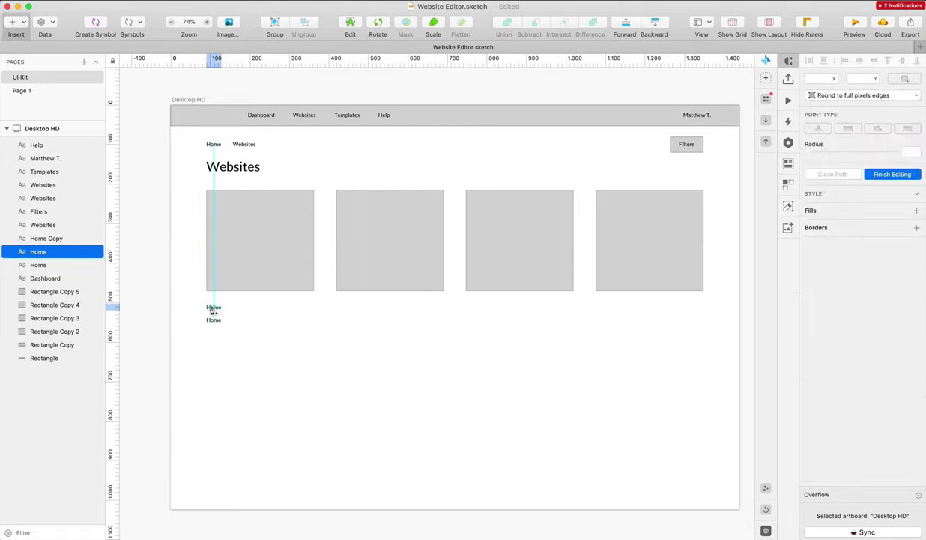
{"action": "double_click", "coordinate": [213, 307]}
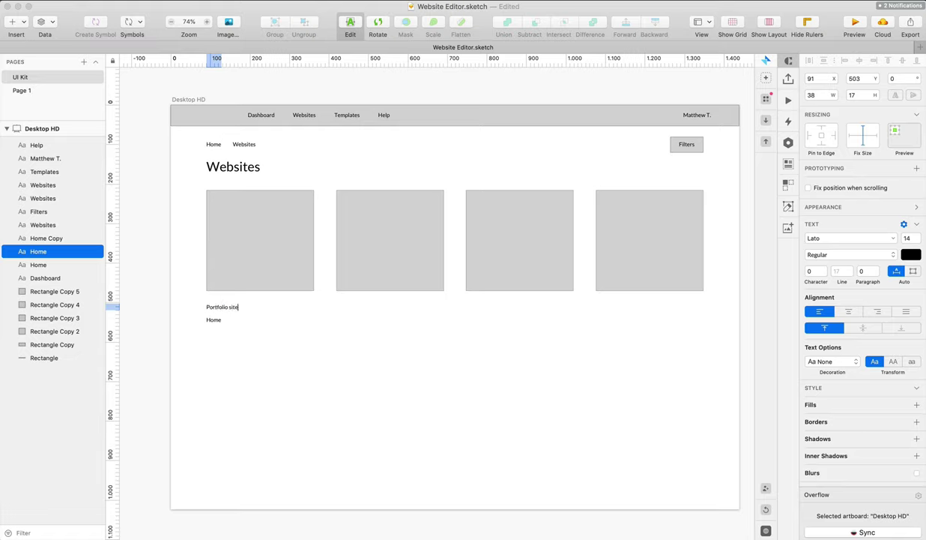
{"action": "key", "text": "Escape"}
Copy the large Websites heading's style and apply it to the Portfolio site text
{"action": "left_click", "coordinate": [222, 166]}
{"action": "right_click", "coordinate": [224, 168]}
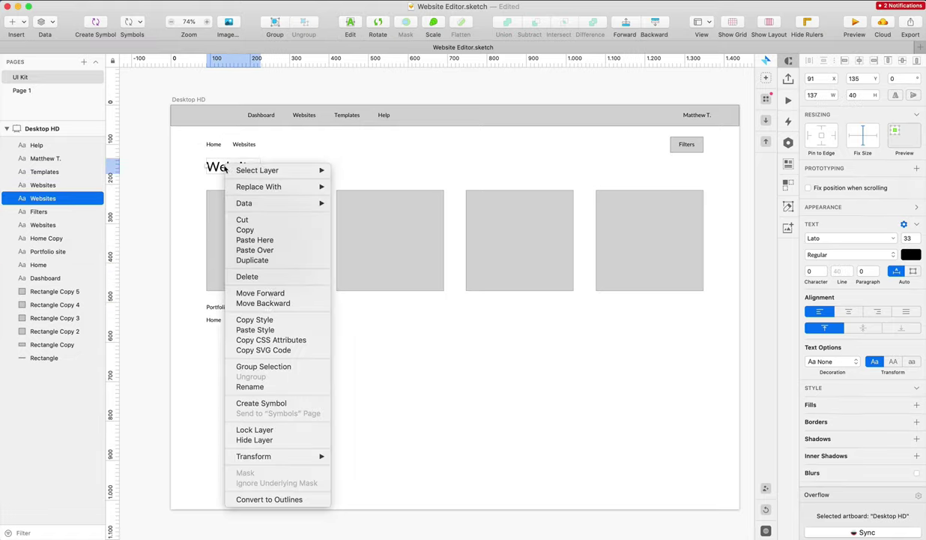
{"action": "left_click", "coordinate": [255, 319]}
{"action": "left_click", "coordinate": [216, 308]}
{"action": "right_click", "coordinate": [216, 308]}
{"action": "left_click", "coordinate": [255, 470]}
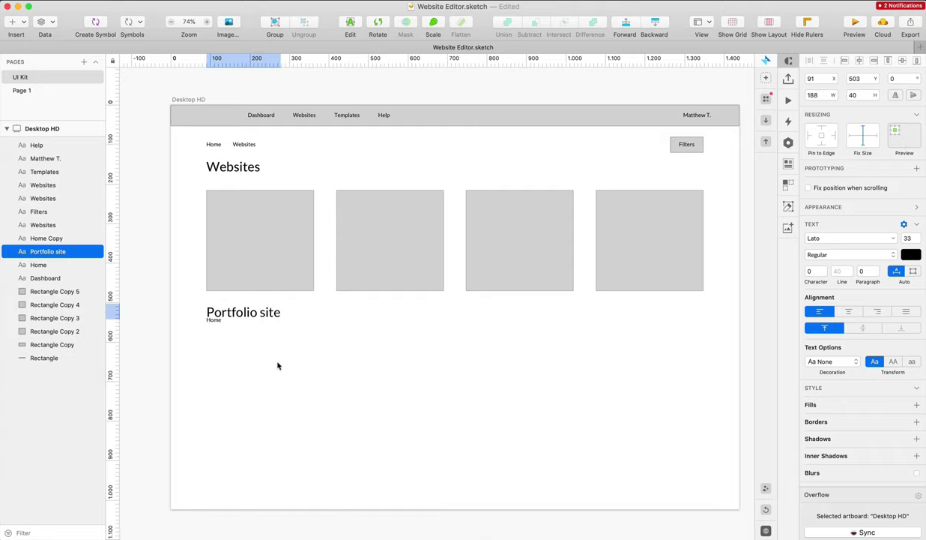
Move the small Home copy beneath the Portfolio site title to about X 92, Y 552
{"action": "left_click_drag", "start_coordinate": [214, 321], "coordinate": [217, 326]}
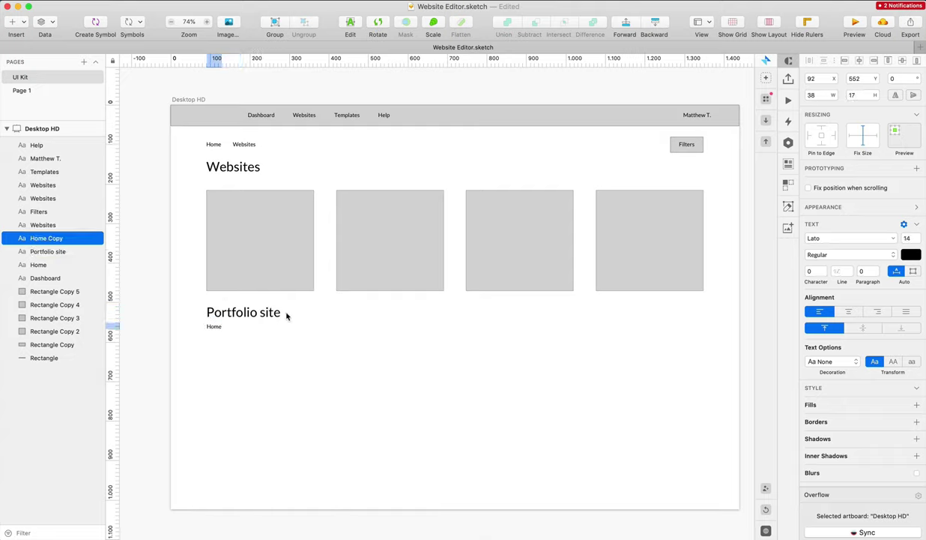
{"action": "left_click", "coordinate": [309, 348]}
{"action": "left_click", "coordinate": [263, 318]}
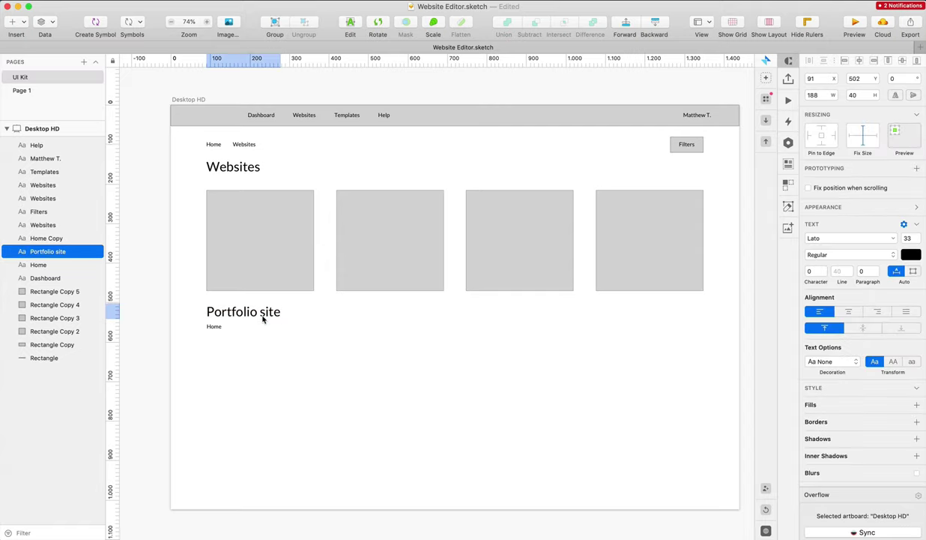
Nudge the Portfolio site title and the Home copy up and left together, bringing the title to X 89, Y 500
{"action": "left_click_drag", "start_coordinate": [307, 301], "coordinate": [188, 365]}
{"action": "key", "text": "Up"}
{"action": "key", "text": "Up"}
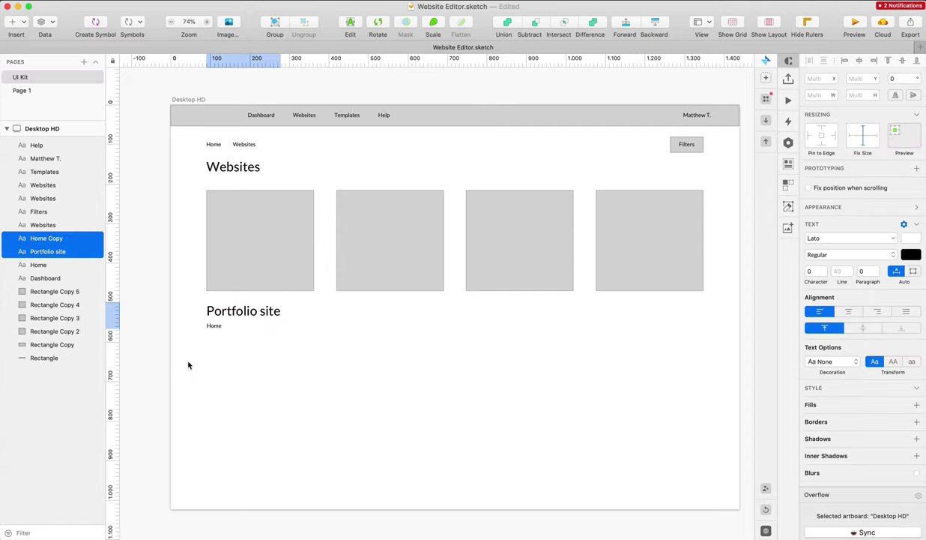
{"action": "key", "text": "Left"}
{"action": "key", "text": "Left"}
{"action": "key", "text": "Left"}
{"action": "key", "text": "Right"}
{"action": "left_click", "coordinate": [188, 365]}
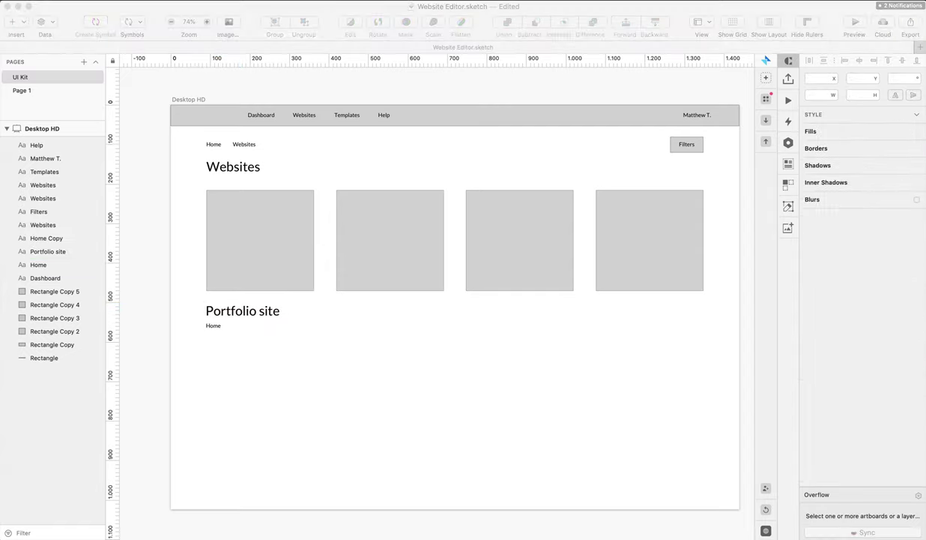
Reduce the Portfolio site title's font size to 27
{"action": "left_click", "coordinate": [233, 317]}
{"action": "left_click", "coordinate": [908, 238]}
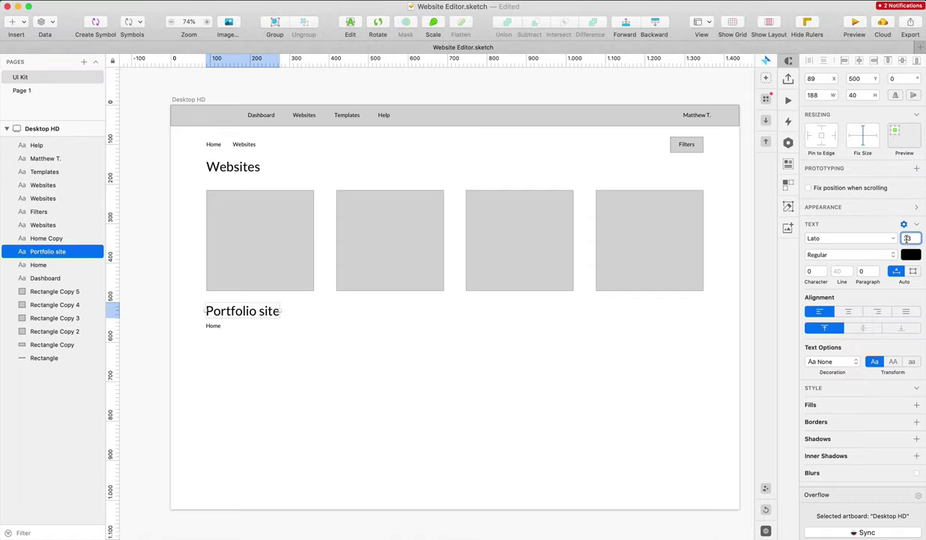
{"action": "key", "text": "Down"}
{"action": "key", "text": "Down"}
{"action": "key", "text": "Down"}
{"action": "key", "text": "Down"}
{"action": "key", "text": "Down"}
{"action": "key", "text": "Down"}
{"action": "left_click", "coordinate": [264, 333]}
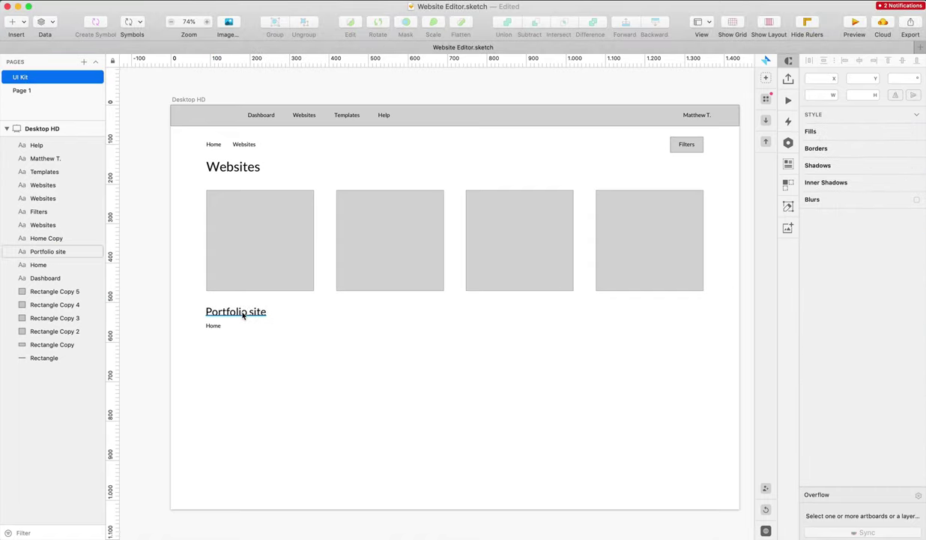
{"action": "left_click", "coordinate": [213, 327]}
{"action": "double_click", "coordinate": [215, 325]}
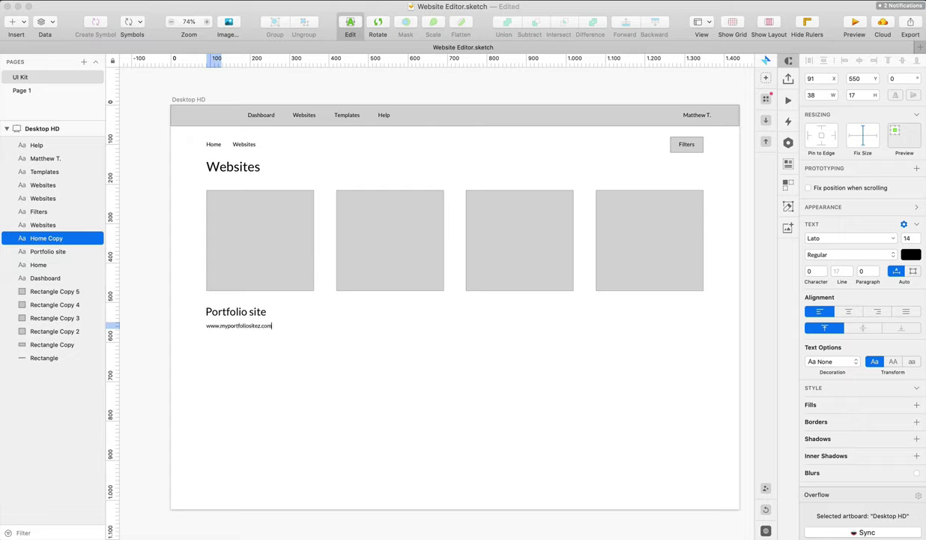
{"action": "type", "text": "s"}
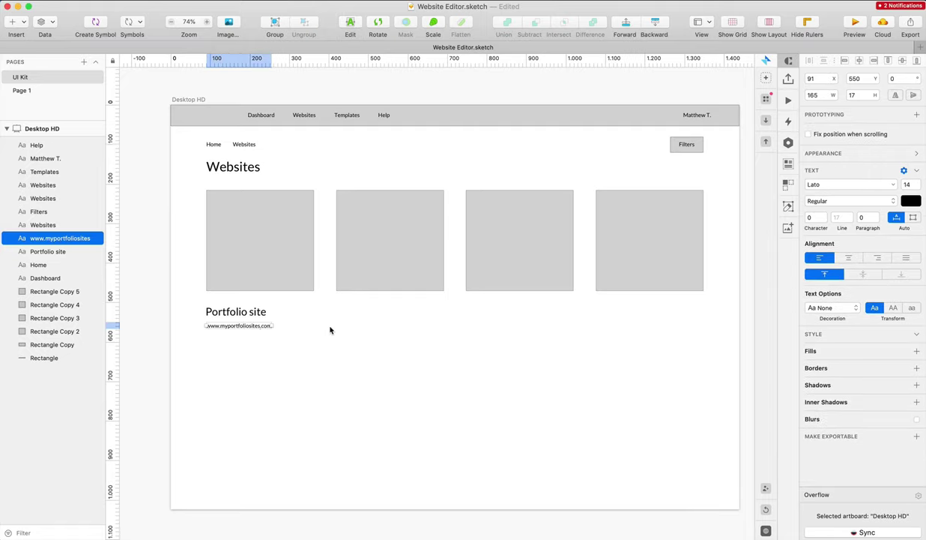
{"action": "left_click", "coordinate": [300, 311]}
Move the Portfolio site title and its web address up about 10 px, closer to the first card
{"action": "left_click_drag", "start_coordinate": [290, 292], "coordinate": [199, 337]}
{"action": "key", "text": "shift+Up"}
{"action": "key", "text": "Up"}
{"action": "key", "text": "Up"}
{"action": "key", "text": "Up"}
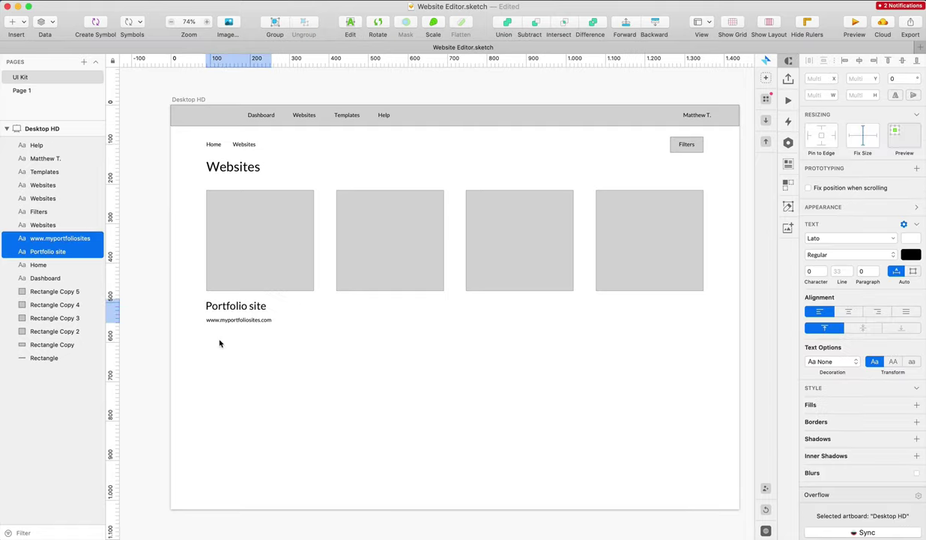
{"action": "key", "text": "Down"}
{"action": "key", "text": "Down"}
{"action": "key", "text": "Down"}
{"action": "left_click", "coordinate": [220, 343]}
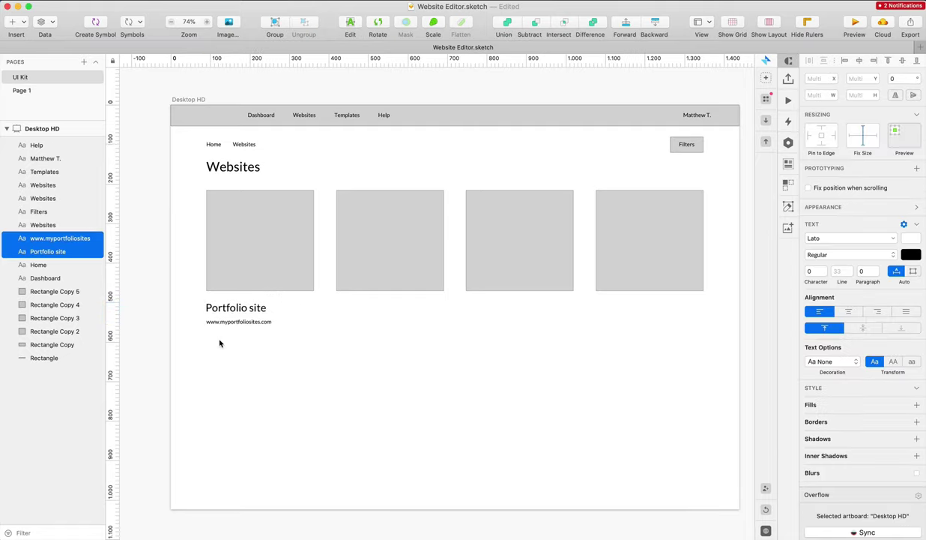
Set the large Websites heading to font size 37 and Bold weight
{"action": "left_click", "coordinate": [233, 171]}
{"action": "left_click", "coordinate": [906, 239]}
{"action": "key", "text": "Up"}
{"action": "key", "text": "Up"}
{"action": "key", "text": "Up"}
{"action": "key", "text": "Up"}
{"action": "key", "text": "Up"}
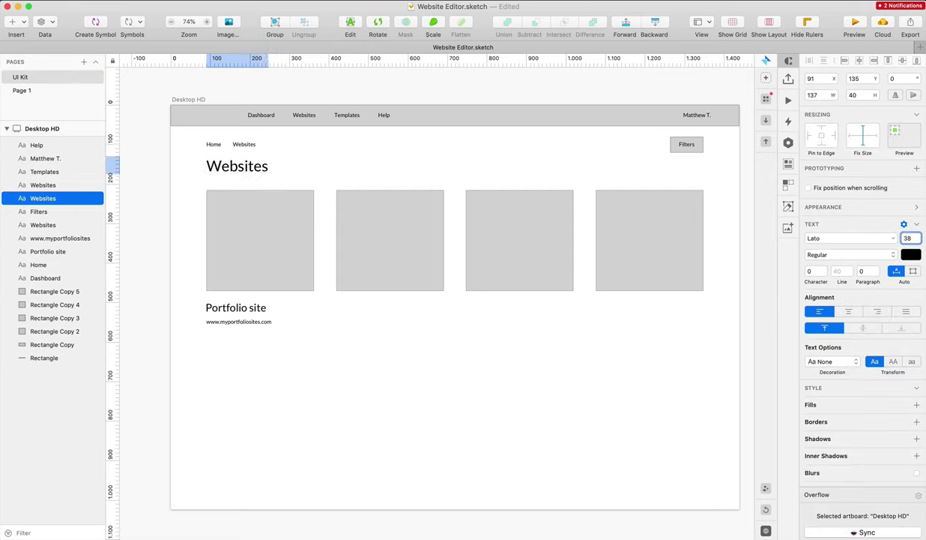
{"action": "key", "text": "Down"}
{"action": "left_click", "coordinate": [849, 254]}
{"action": "left_click", "coordinate": [838, 328]}
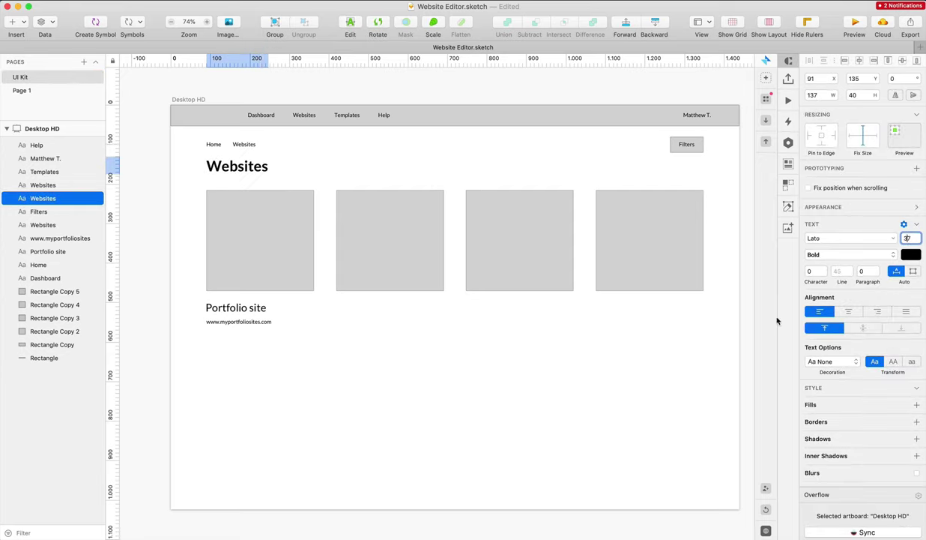
{"action": "key", "text": "Escape"}
{"action": "left_click", "coordinate": [230, 169]}
{"action": "left_click", "coordinate": [342, 147]}
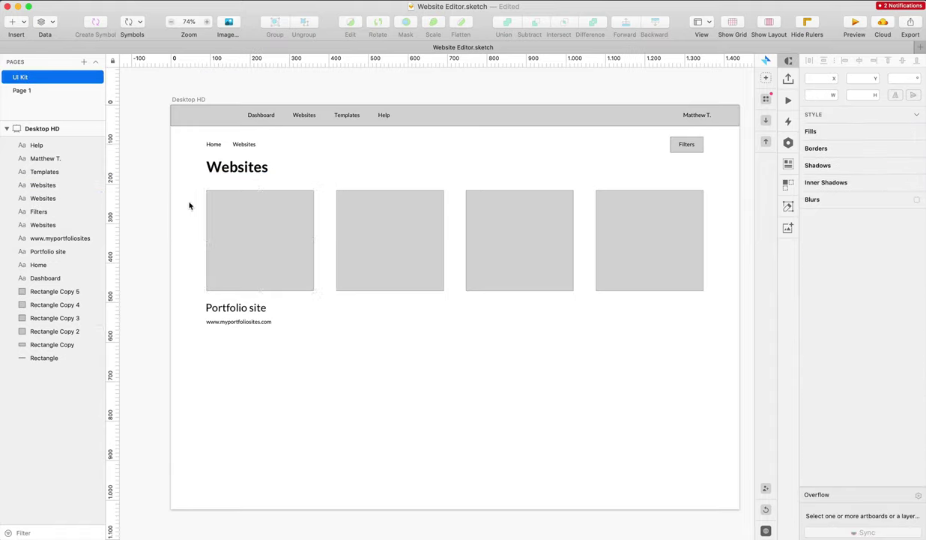
Round the corners of all four cards with a radius of 8
{"action": "left_click_drag", "start_coordinate": [190, 205], "coordinate": [668, 238]}
{"action": "left_click", "coordinate": [906, 125]}
{"action": "type", "text": "6"}
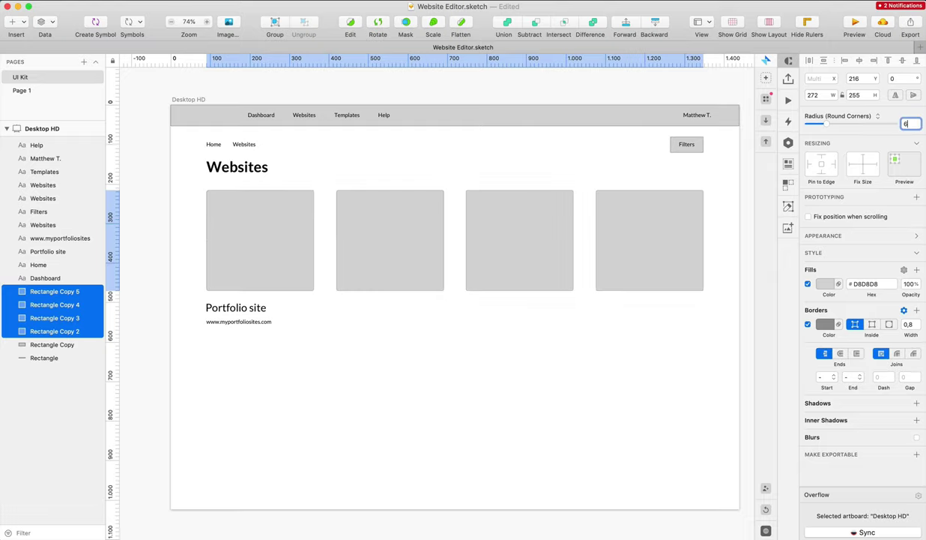
{"action": "key", "text": "BackSpace"}
{"action": "type", "text": "8"}
{"action": "left_click", "coordinate": [567, 326]}
{"action": "mouse_move", "coordinate": [319, 338]}
{"action": "left_mouse_down"}
{"action": "mouse_move", "coordinate": [246, 310]}
{"action": "mouse_move", "coordinate": [344, 331]}
{"action": "left_mouse_up"}
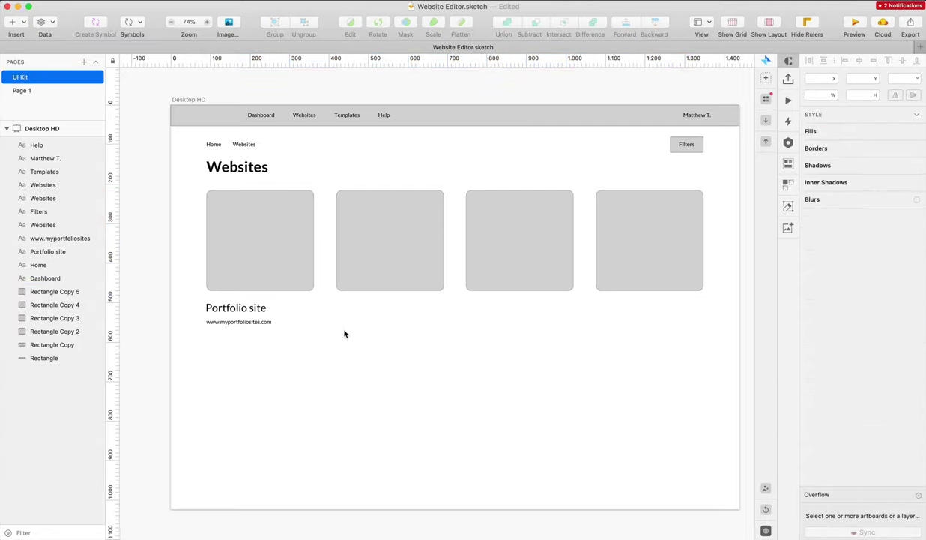
Open the Nucleo icon app and search all glyph icons for "web"
{"action": "key", "text": "F4"}
{"action": "left_click", "coordinate": [433, 230]}
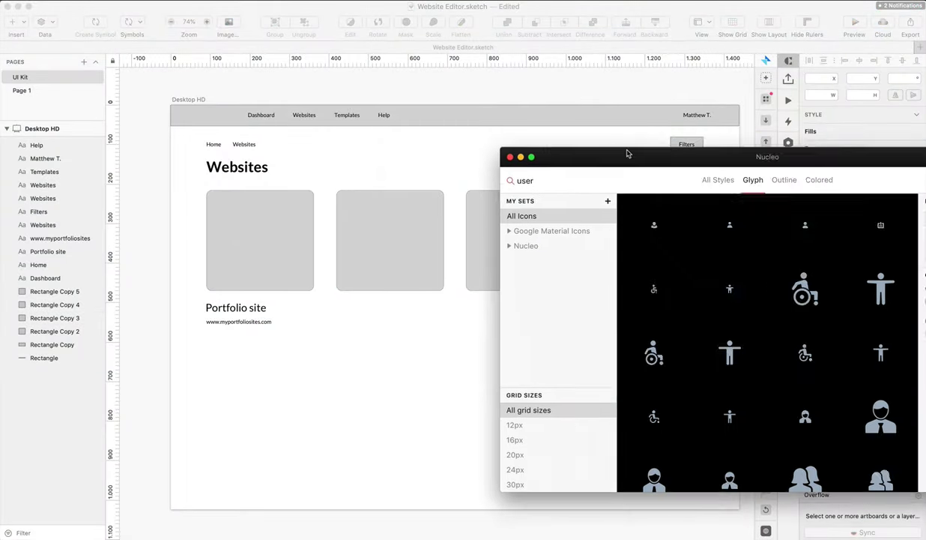
{"action": "left_click", "coordinate": [410, 222]}
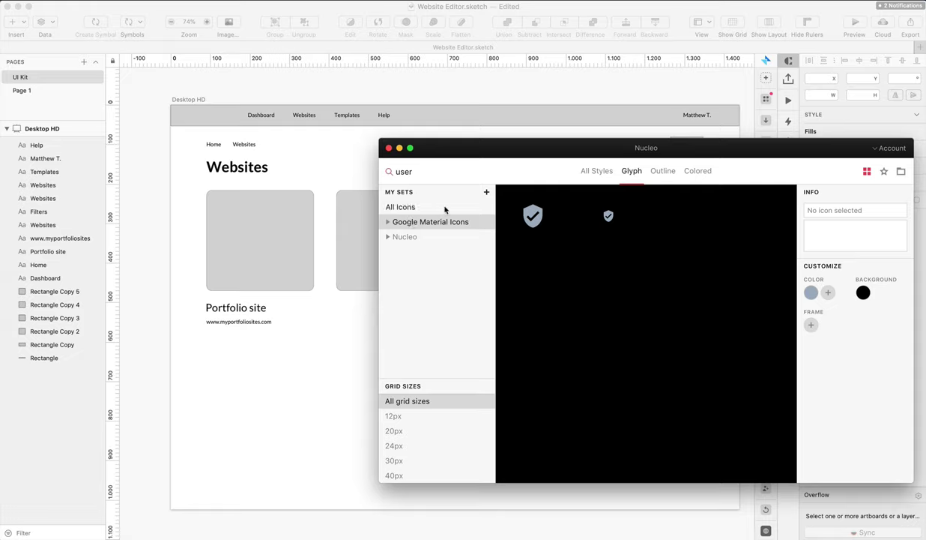
{"action": "left_click", "coordinate": [413, 171]}
{"action": "left_click", "coordinate": [412, 205]}
{"action": "double_click", "coordinate": [411, 171]}
{"action": "type", "text": "web"}
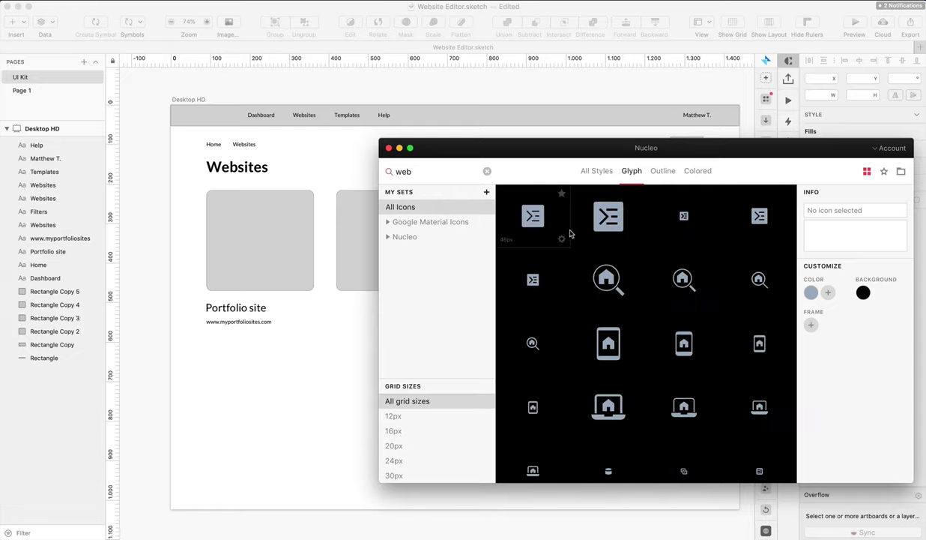
Insert the small chain-link icon from the results into the artboard, in front of the first card's web address
{"action": "scroll", "coordinate": [693, 227], "scroll_direction": "down", "scroll_amount": 5}
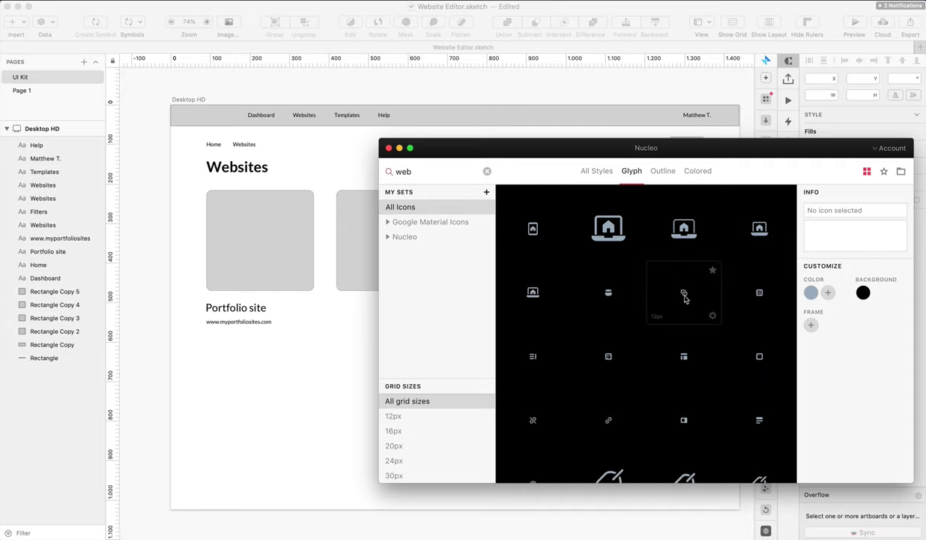
{"action": "left_click_drag", "start_coordinate": [608, 417], "coordinate": [262, 326]}
{"action": "left_click_drag", "start_coordinate": [201, 322], "coordinate": [200, 323]}
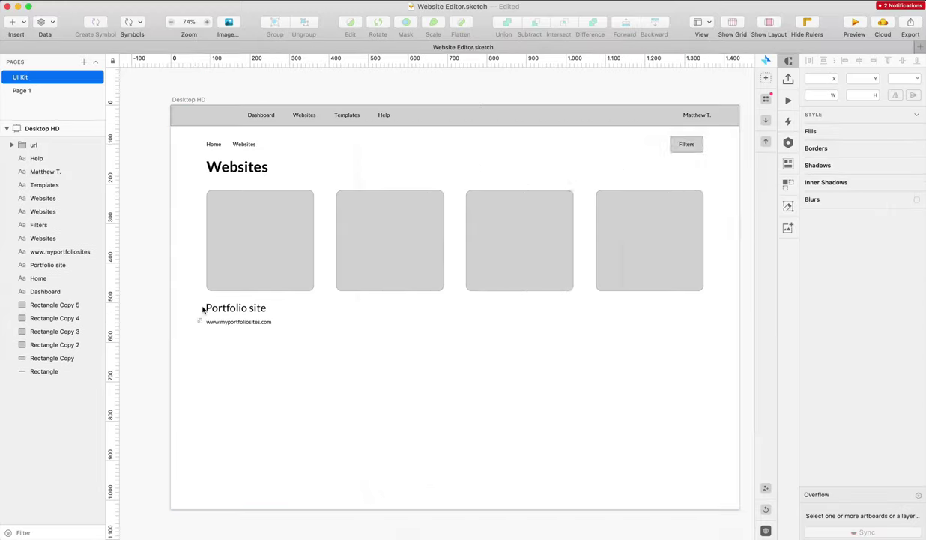
Position the link icon at X 65, Y 540, level with the web address
{"action": "scroll", "coordinate": [200, 322], "scroll_direction": "up", "scroll_amount": 6}
{"action": "left_click", "coordinate": [181, 363]}
{"action": "left_click_drag", "start_coordinate": [190, 372], "coordinate": [199, 377]}
{"action": "scroll", "coordinate": [187, 369], "scroll_direction": "up", "scroll_amount": 4}
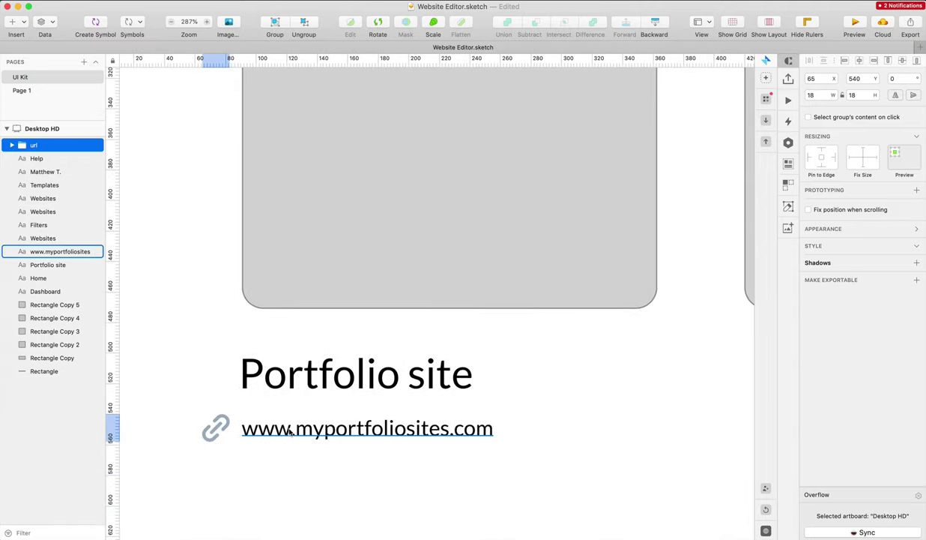
Move the link icon and web address together so the icon lines up with the first card's left edge
{"action": "left_click", "coordinate": [266, 429], "text": "shift"}
{"action": "left_click_drag", "start_coordinate": [266, 429], "coordinate": [304, 430]}
{"action": "key", "text": "super+0"}
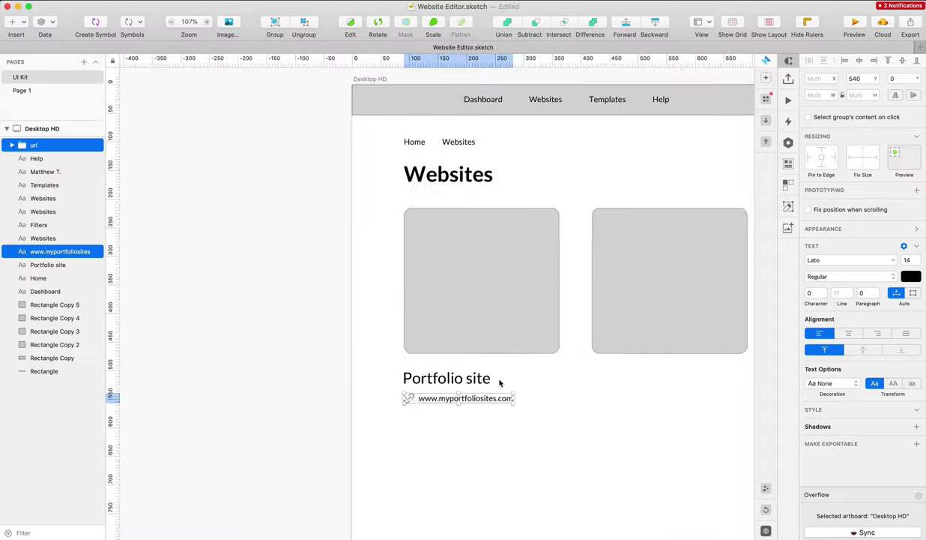
{"action": "scroll", "coordinate": [501, 383], "scroll_direction": "down", "scroll_amount": 2}
{"action": "scroll", "coordinate": [501, 383], "scroll_direction": "right", "scroll_amount": 3}
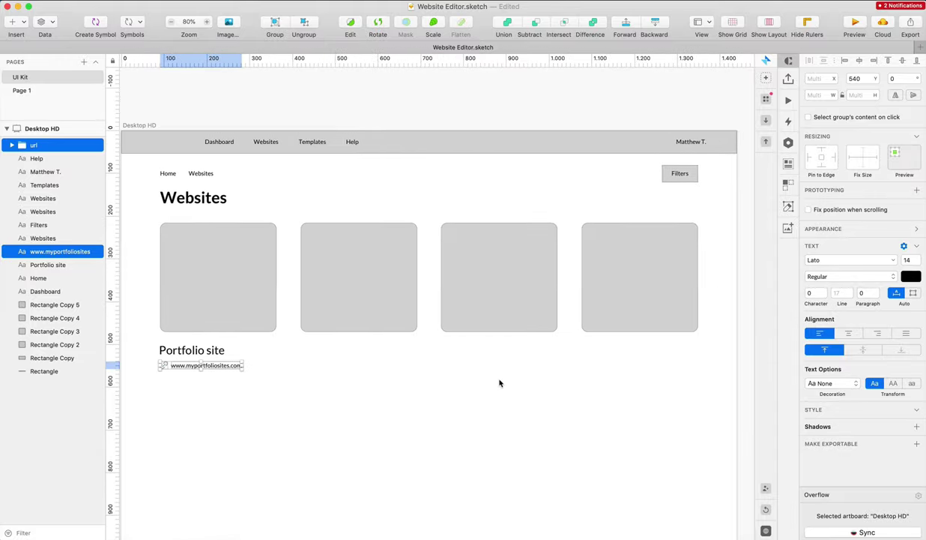
{"action": "scroll", "coordinate": [501, 383], "scroll_direction": "down", "scroll_amount": 2}
Nudge the "Portfolio site" title up by about 3 pixels, giving it slightly more space above the web address
{"action": "left_click_drag", "start_coordinate": [285, 343], "coordinate": [152, 298]}
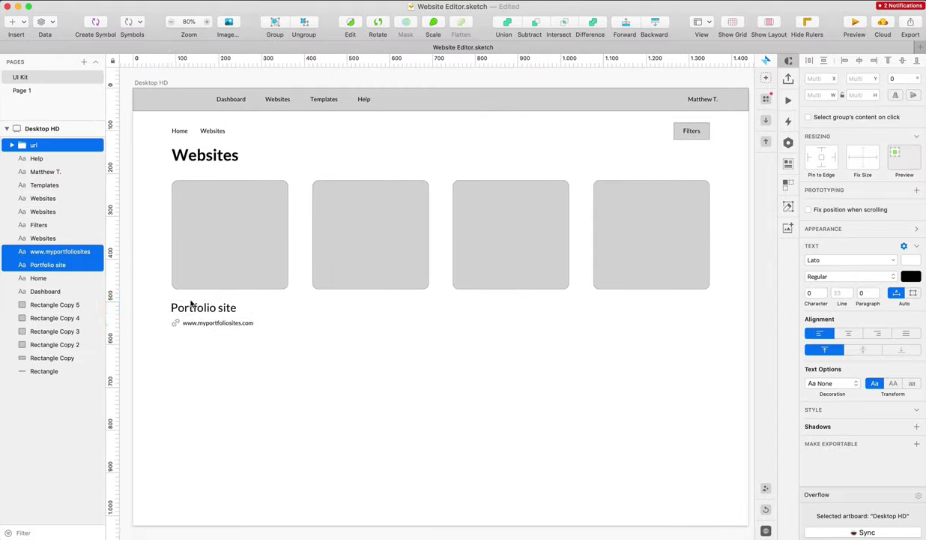
{"action": "left_click", "coordinate": [193, 305]}
{"action": "key", "text": "Up"}
{"action": "key", "text": "Up"}
{"action": "key", "text": "Up"}
{"action": "left_click", "coordinate": [303, 326]}
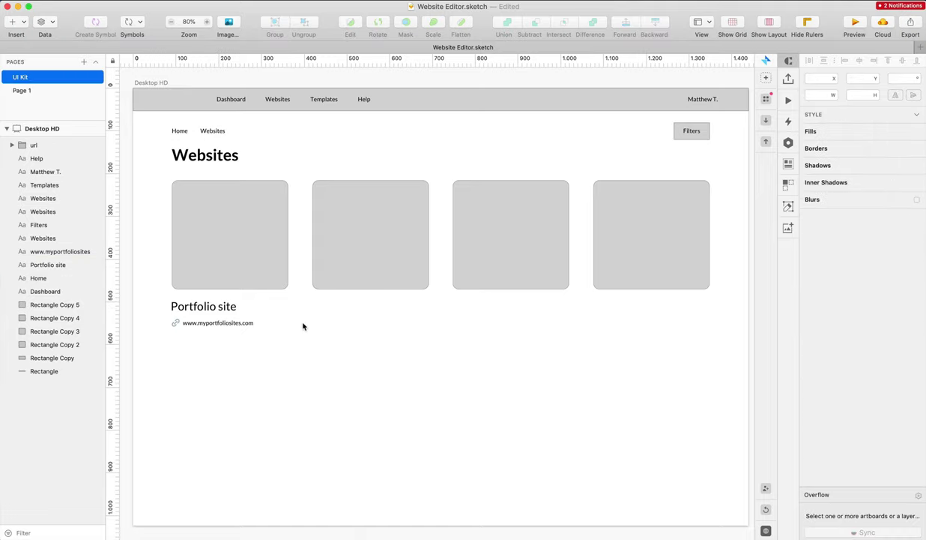
{"action": "left_click_drag", "start_coordinate": [302, 331], "coordinate": [149, 306]}
{"action": "scroll", "coordinate": [316, 329], "scroll_direction": "down", "scroll_amount": 1}
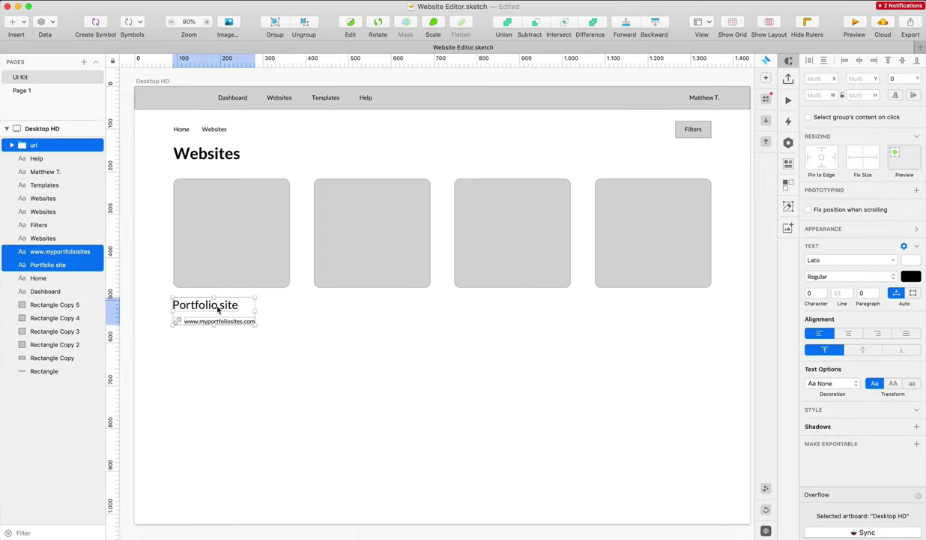
Switch to the Nucleo icon app and search the glyph icons for "go to", "arro" and "open"
{"action": "left_click", "coordinate": [304, 313]}
{"action": "key", "text": "F4"}
{"action": "left_click", "coordinate": [407, 206]}
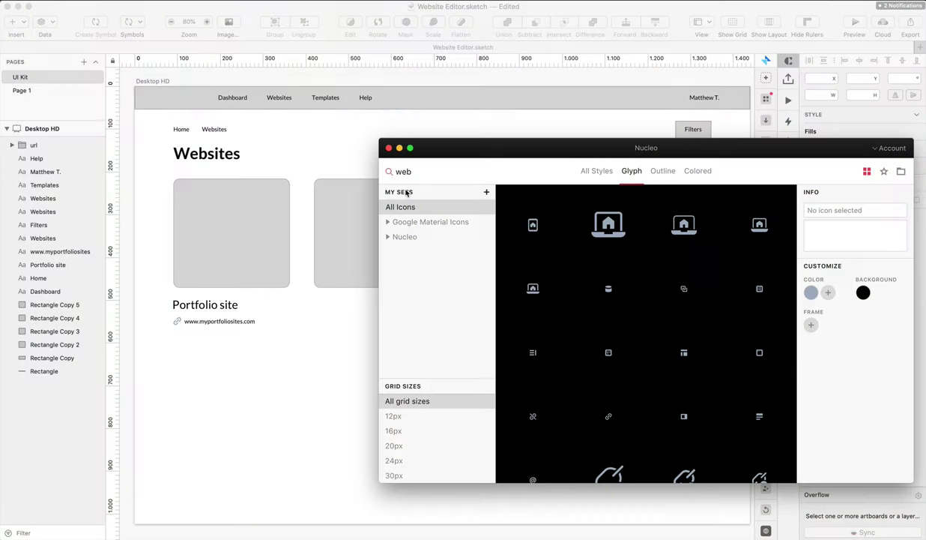
{"action": "type", "text": "go"}
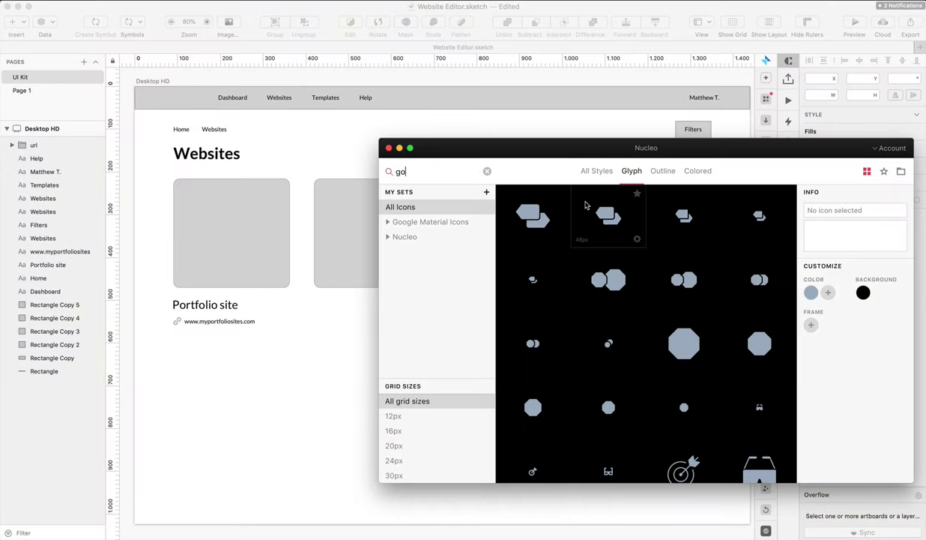
{"action": "type", "text": " to"}
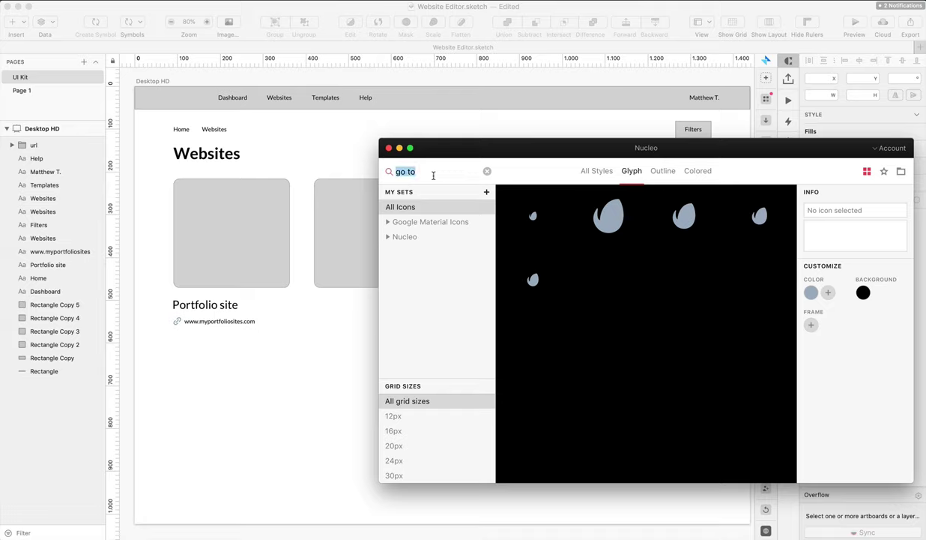
{"action": "type", "text": "arro"}
{"action": "scroll", "coordinate": [675, 294], "scroll_direction": "down", "scroll_amount": 5}
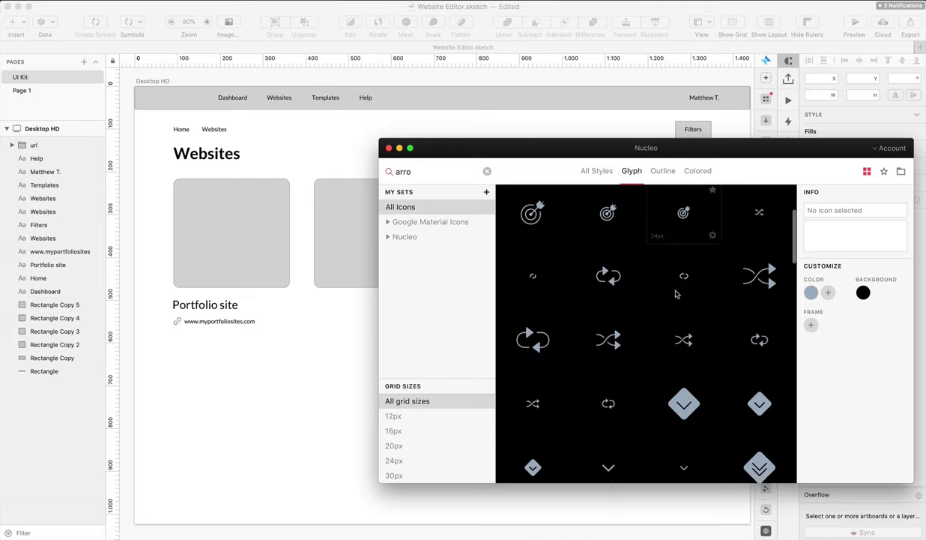
{"action": "scroll", "coordinate": [649, 274], "scroll_direction": "down", "scroll_amount": 5}
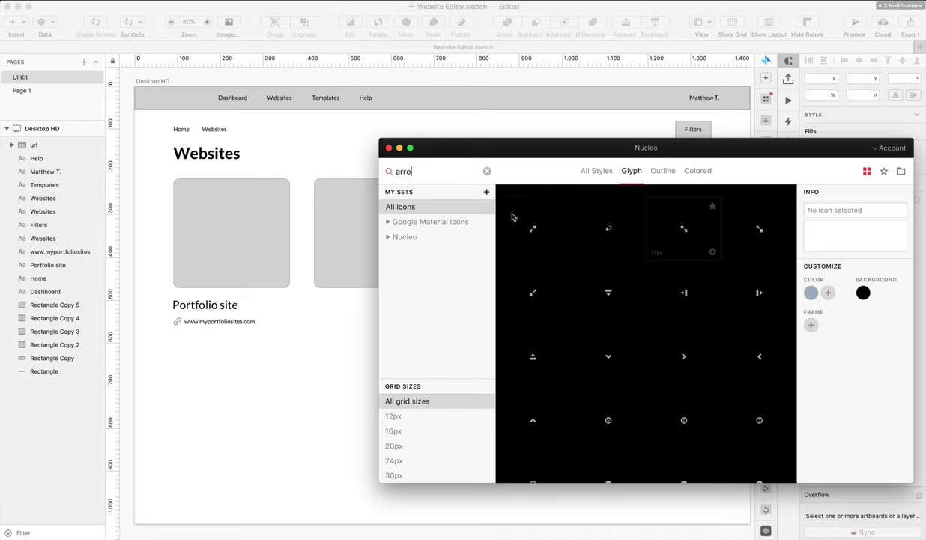
{"action": "type", "text": "open"}
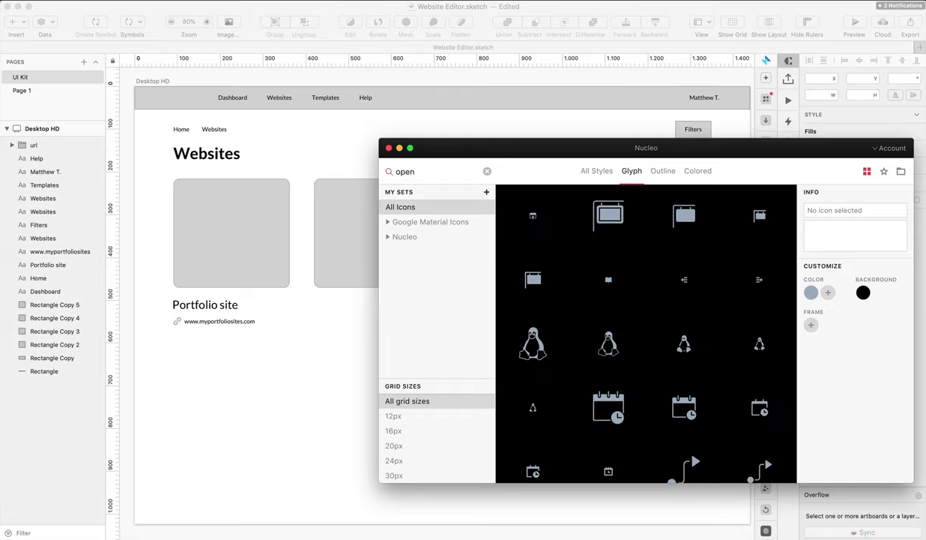
Search the glyph icons for "arrow" and insert the 16px down chevron into the artboard beside the web address
{"action": "type", "text": "arrow"}
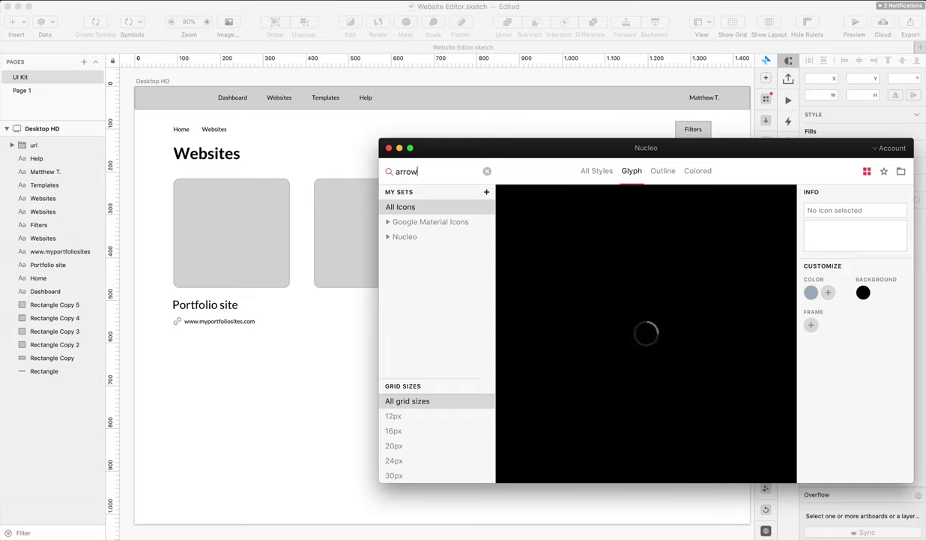
{"action": "scroll", "coordinate": [684, 332], "scroll_direction": "down", "scroll_amount": 5}
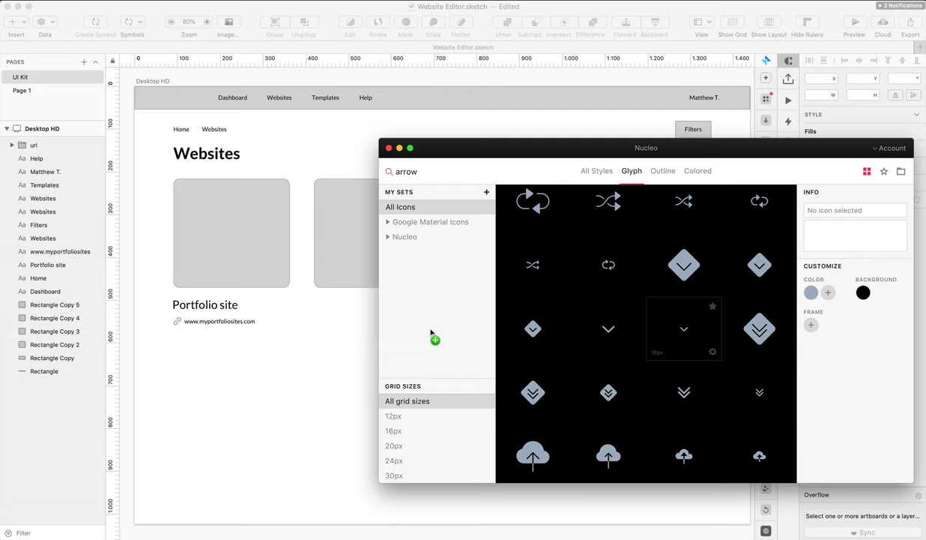
{"action": "left_click_drag", "start_coordinate": [431, 332], "coordinate": [256, 316]}
Rotate the chevron to -90° so it points right and move it close behind the web address, at X 285.5, Y 542.5
{"action": "scroll", "coordinate": [257, 317], "scroll_direction": "up", "scroll_amount": 5}
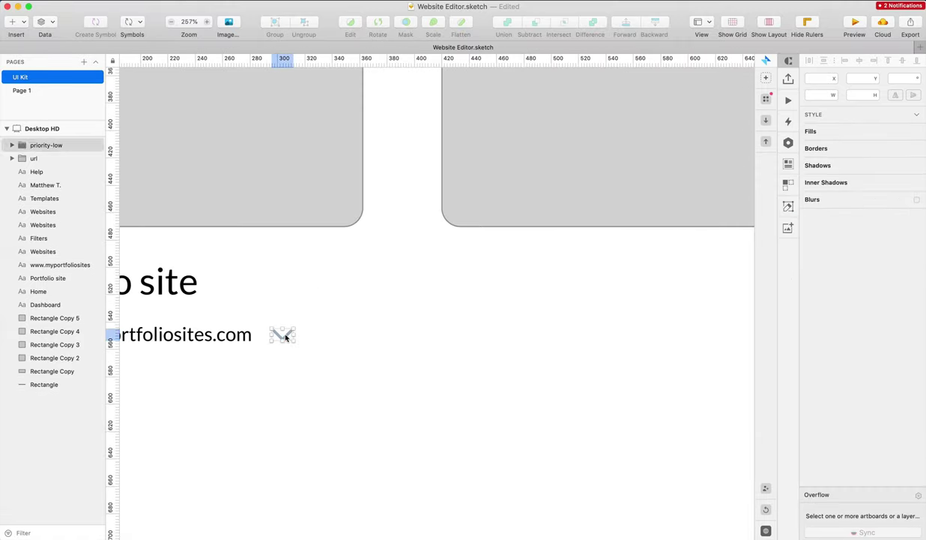
{"action": "left_click", "coordinate": [286, 338]}
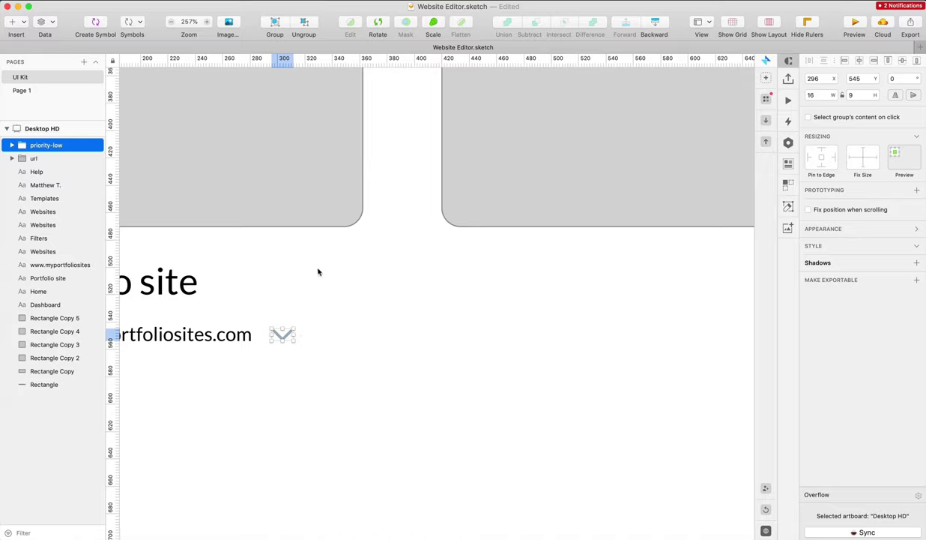
{"action": "left_click", "coordinate": [378, 23]}
{"action": "left_click_drag", "start_coordinate": [327, 321], "coordinate": [263, 275]}
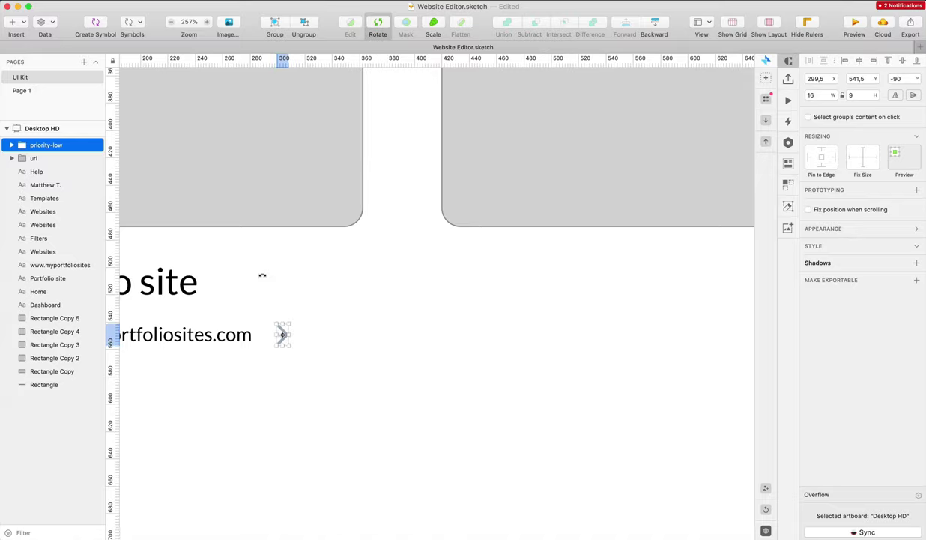
{"action": "key", "text": "Return"}
{"action": "key", "text": "shift+Left"}
{"action": "key", "text": "shift+Left"}
{"action": "key", "text": "shift+Left"}
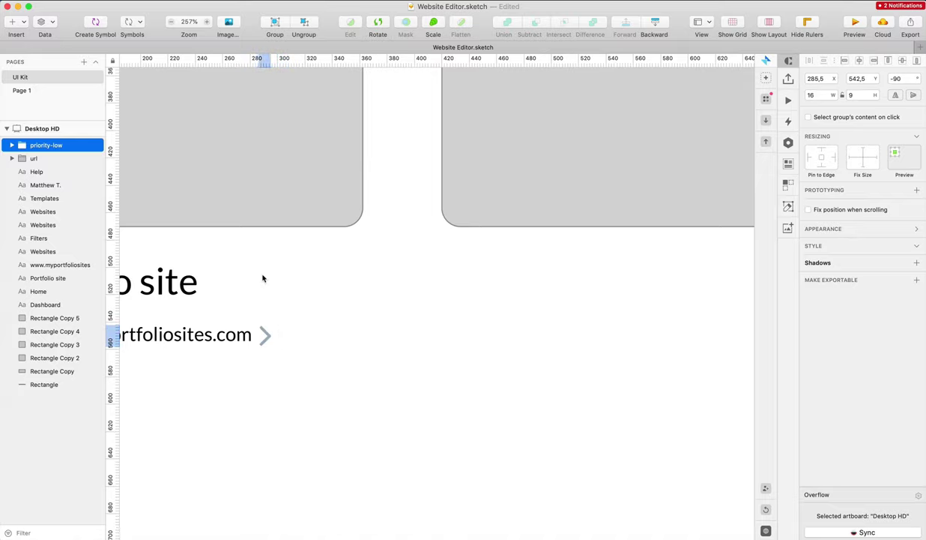
Delete the link icon and shift the web address with its chevron left to align with the card's left edge, chevron at X 264.5
{"action": "scroll", "coordinate": [263, 278], "scroll_direction": "left", "scroll_amount": 8}
{"action": "left_click_drag", "start_coordinate": [257, 313], "coordinate": [338, 370]}
{"action": "key", "text": "Delete"}
{"action": "left_click_drag", "start_coordinate": [301, 314], "coordinate": [714, 368]}
{"action": "left_click_drag", "start_coordinate": [500, 323], "coordinate": [464, 323]}
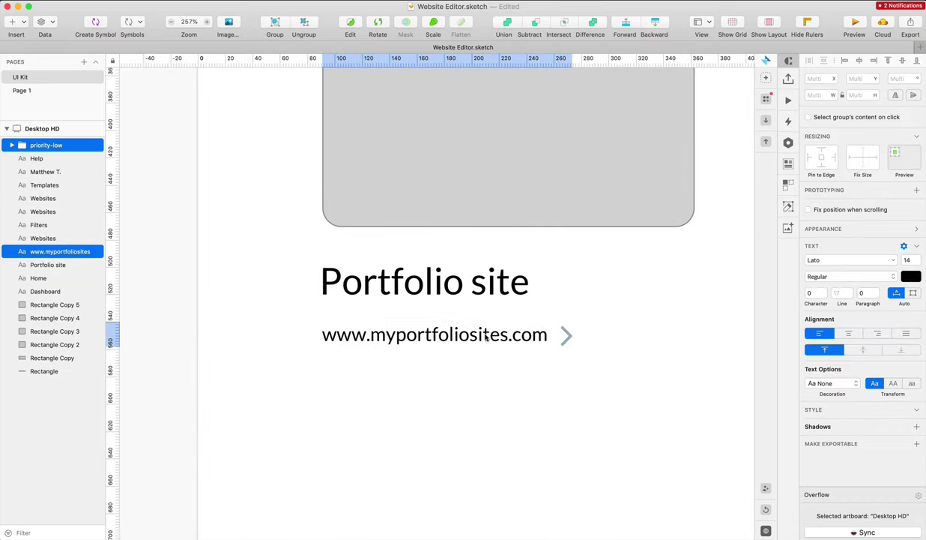
{"action": "left_click_drag", "start_coordinate": [630, 306], "coordinate": [560, 360]}
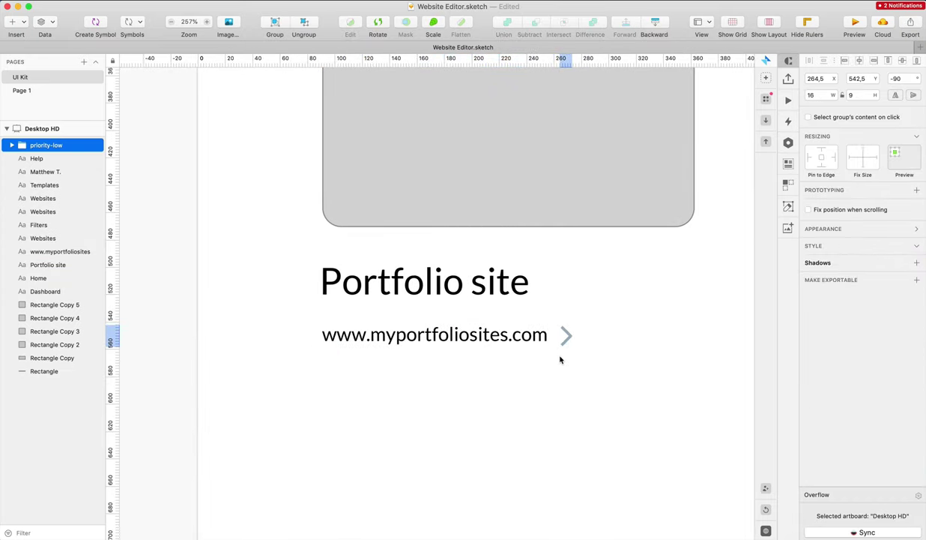
{"action": "left_click", "coordinate": [560, 360]}
{"action": "scroll", "coordinate": [567, 359], "scroll_direction": "down", "scroll_amount": 6}
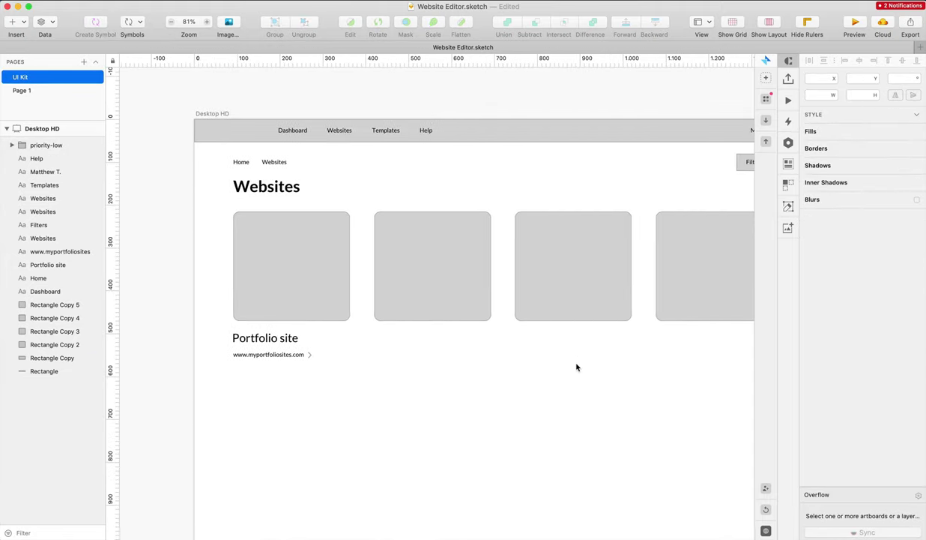
{"action": "scroll", "coordinate": [577, 367], "scroll_direction": "down", "scroll_amount": 2}
{"action": "left_click", "coordinate": [247, 281]}
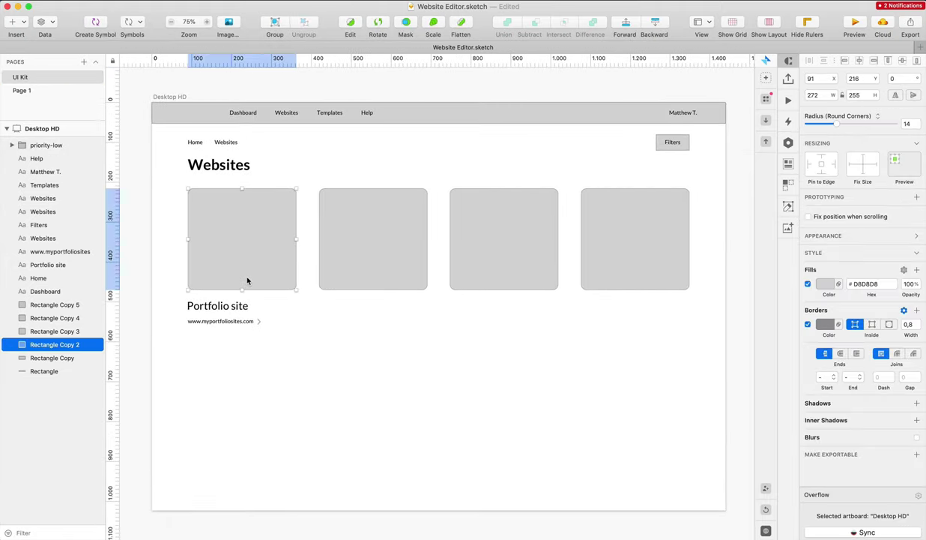
{"action": "left_click", "coordinate": [397, 321]}
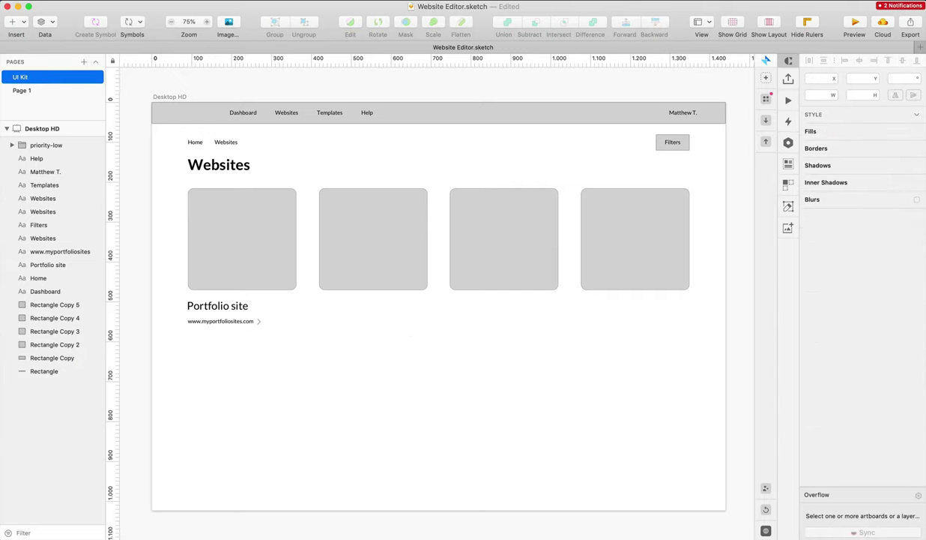
{"action": "left_click", "coordinate": [383, 325]}
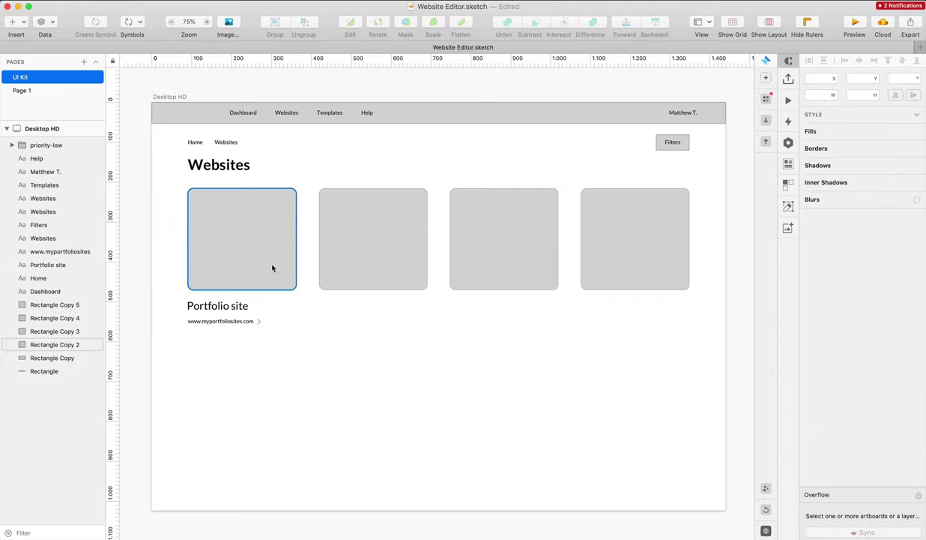
{"action": "left_click_drag", "start_coordinate": [156, 289], "coordinate": [281, 342]}
{"action": "left_click_drag", "start_coordinate": [327, 354], "coordinate": [182, 295]}
{"action": "left_click_drag", "start_coordinate": [207, 308], "coordinate": [180, 352]}
{"action": "key", "text": "super+z"}
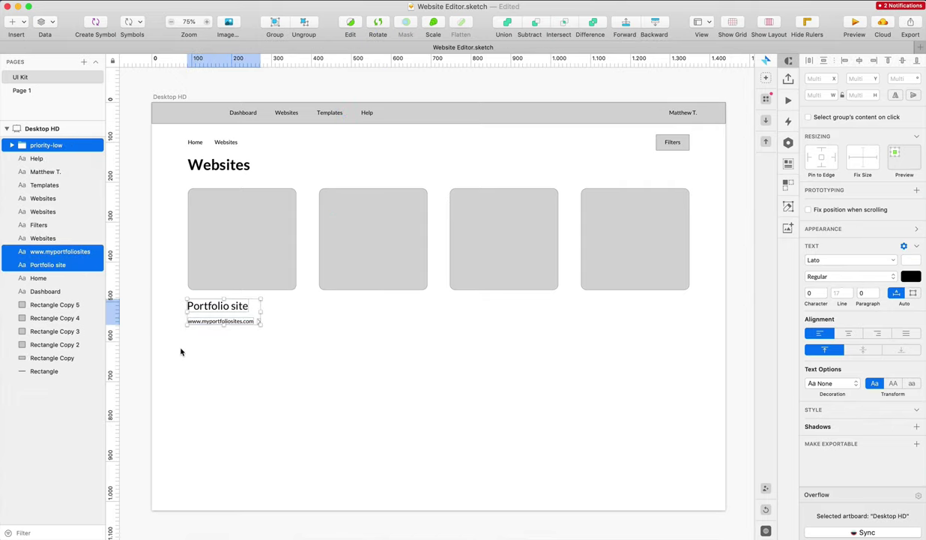
Rename the chevron's "priority-low" layer to "Arrow"
{"action": "left_click", "coordinate": [49, 146]}
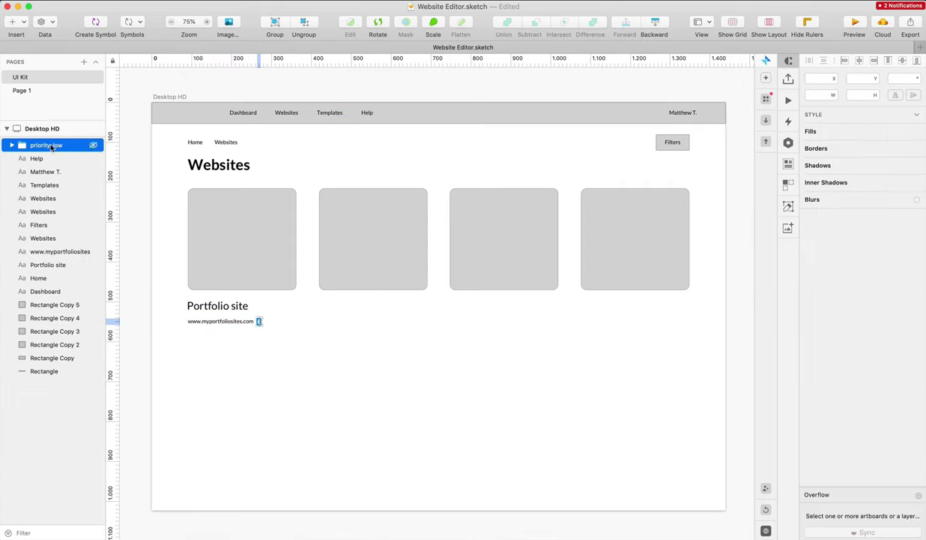
{"action": "type", "text": "Arrow"}
{"action": "key", "text": "Return"}
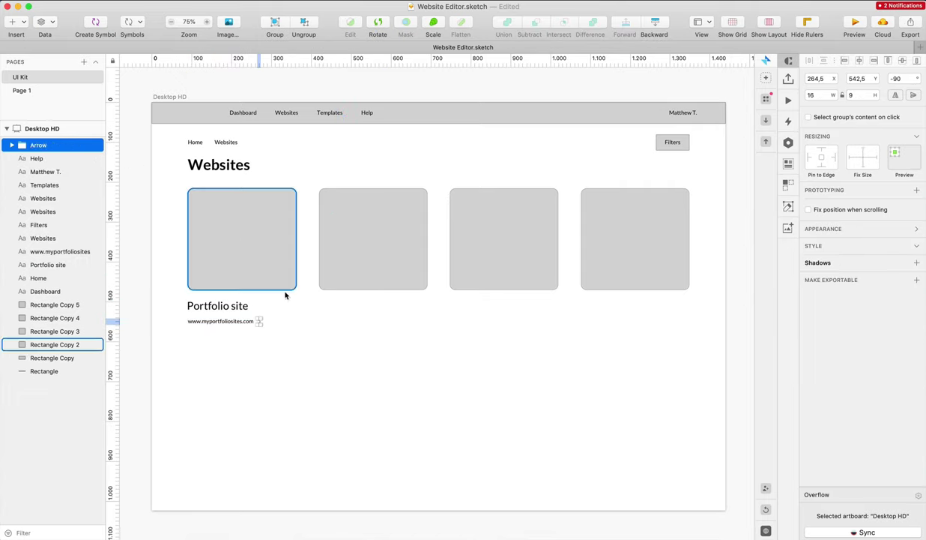
Group the Portfolio site title, web address and arrow, and name the group "Website name + link"
{"action": "left_click_drag", "start_coordinate": [300, 302], "coordinate": [187, 346]}
{"action": "key", "text": "super+g"}
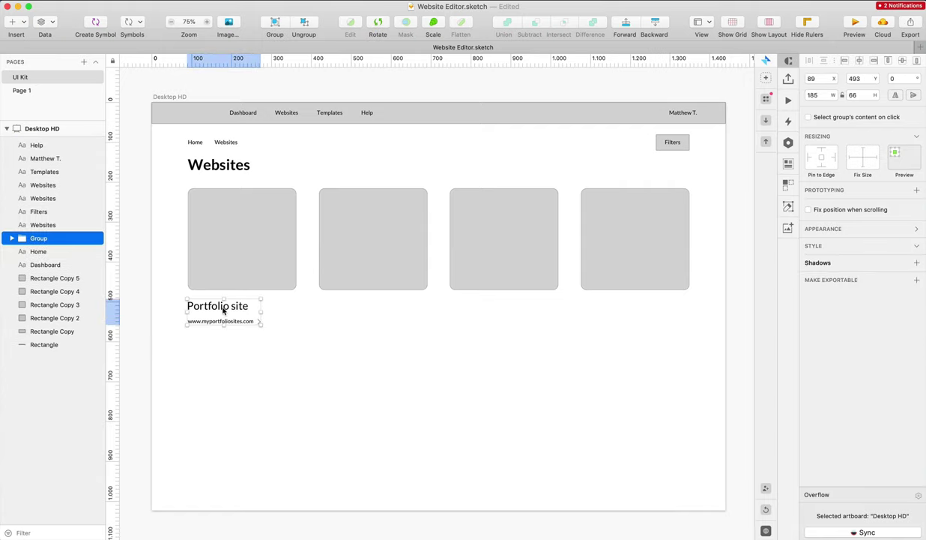
{"action": "left_click_drag", "start_coordinate": [223, 310], "coordinate": [334, 310]}
{"action": "key", "text": "super+z"}
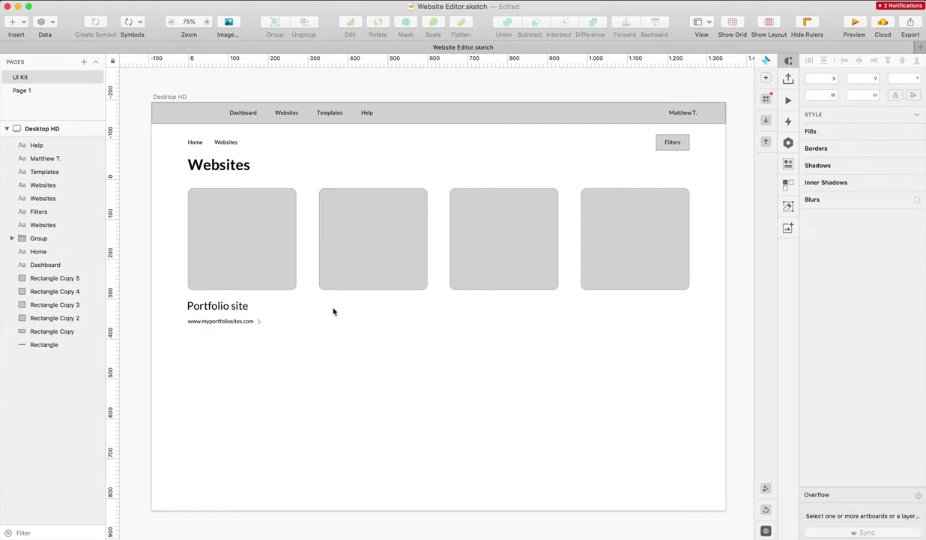
{"action": "left_click", "coordinate": [231, 312]}
{"action": "key", "text": "super+r"}
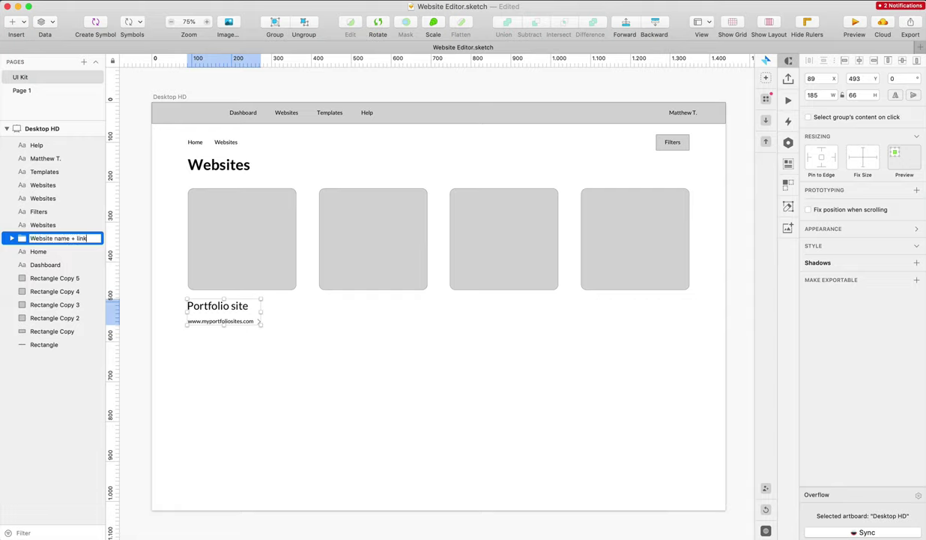
Duplicate the "Website name + link" group under the second, third and fourth cards at equal spacing
{"action": "left_click_drag", "start_coordinate": [234, 322], "coordinate": [367, 322]}
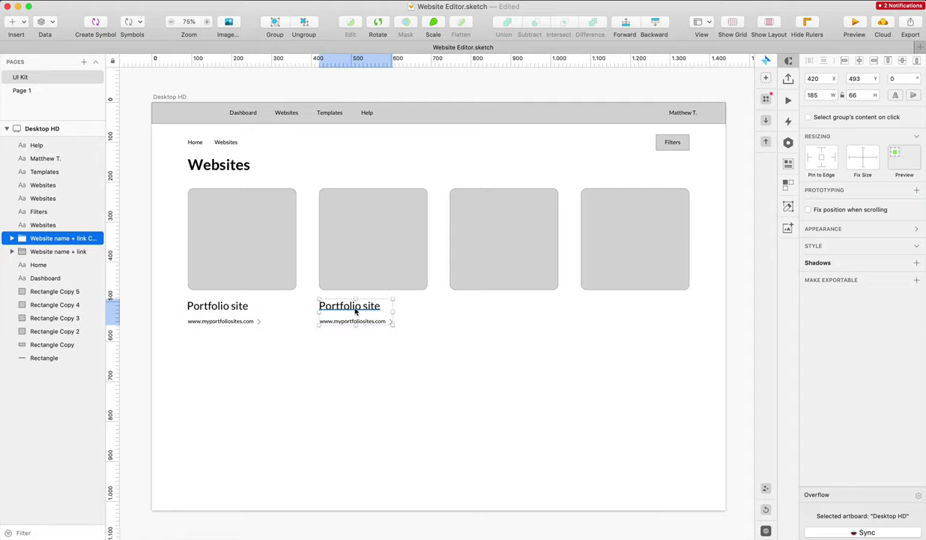
{"action": "key", "text": "super+d"}
{"action": "key", "text": "super+d"}
{"action": "left_click", "coordinate": [649, 362]}
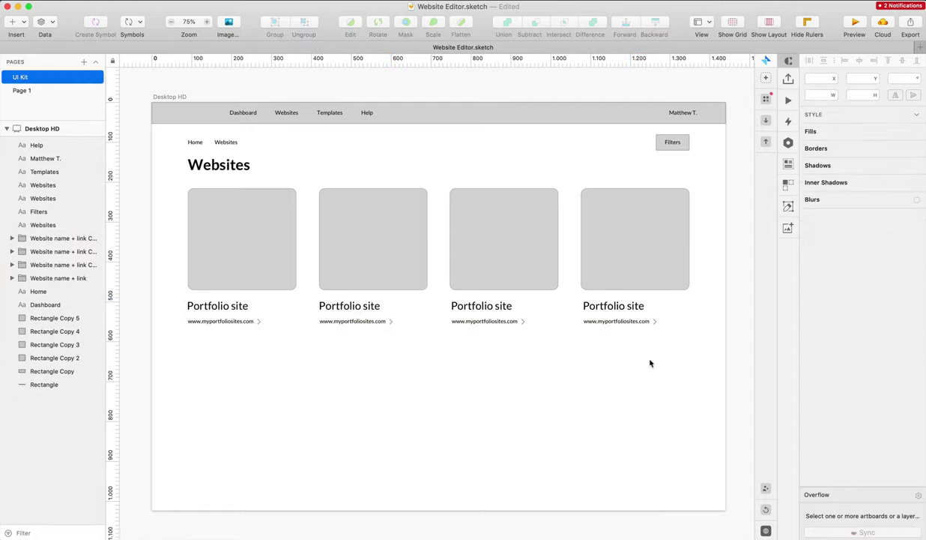
{"action": "left_click_drag", "start_coordinate": [699, 354], "coordinate": [138, 213]}
{"action": "left_click_drag", "start_coordinate": [194, 211], "coordinate": [193, 368]}
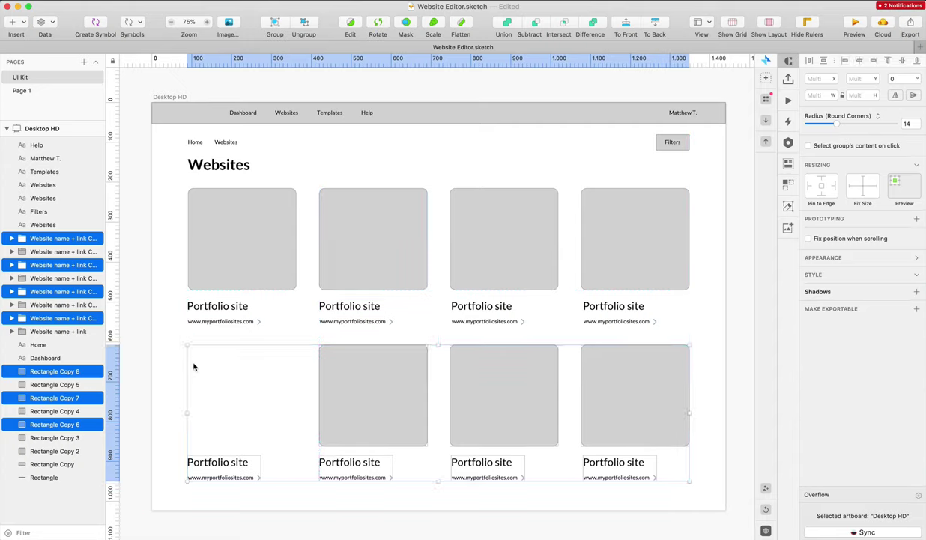
{"action": "key", "text": "super+z"}
Duplicate all four cards with their titles and links as a second row directly below the first
{"action": "left_click_drag", "start_coordinate": [164, 214], "coordinate": [718, 409]}
{"action": "left_click_drag", "start_coordinate": [561, 286], "coordinate": [537, 395]}
{"action": "left_click", "coordinate": [713, 323]}
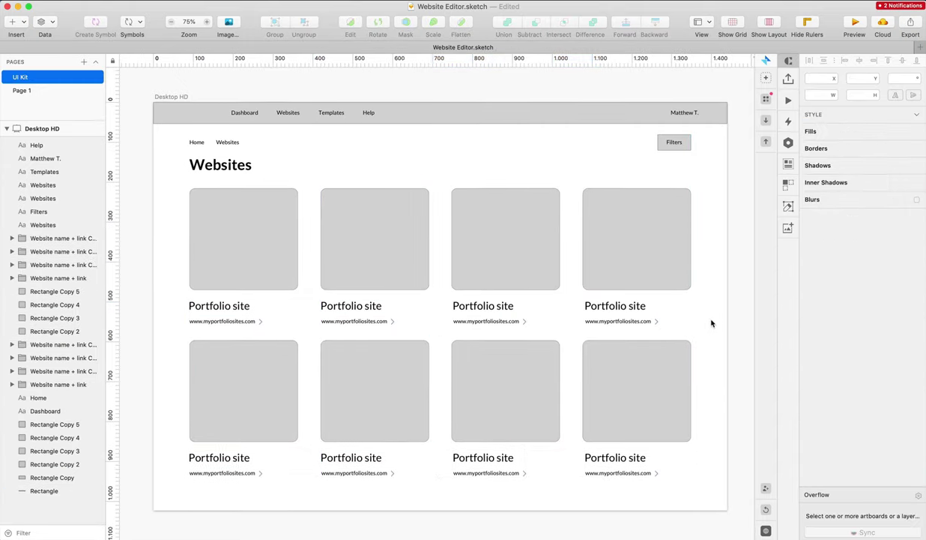
Copy the arrow path from the first card's web address and place it between the Home and Websites breadcrumbs
{"action": "scroll", "coordinate": [707, 322], "scroll_direction": "up", "scroll_amount": 1}
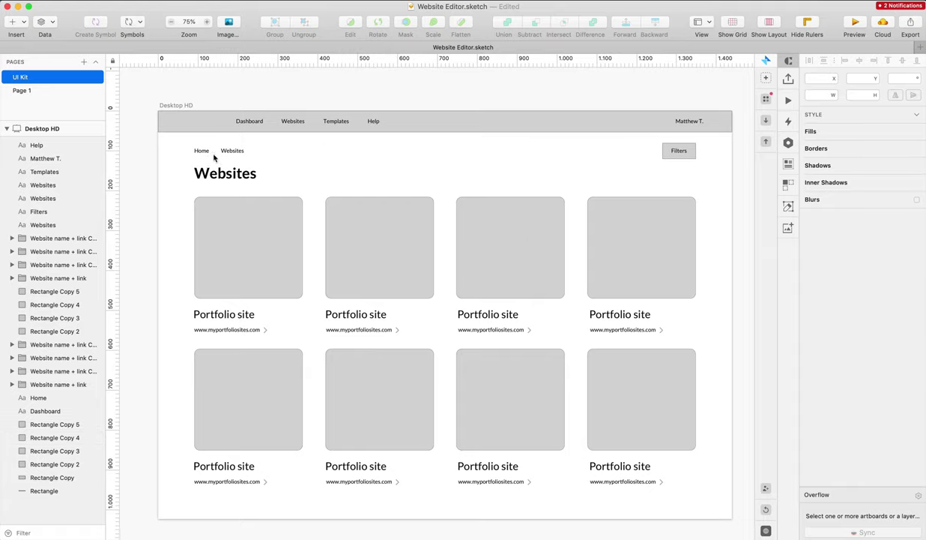
{"action": "key", "text": "F4"}
{"action": "left_click", "coordinate": [409, 215]}
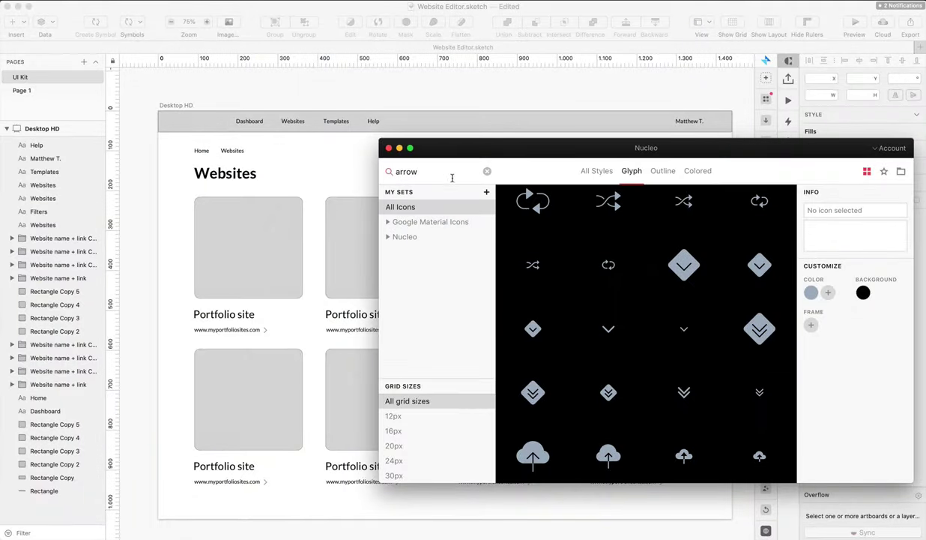
{"action": "left_click", "coordinate": [264, 307]}
{"action": "left_click", "coordinate": [264, 331], "text": "super"}
{"action": "scroll", "coordinate": [201, 153], "scroll_direction": "up", "scroll_amount": 10}
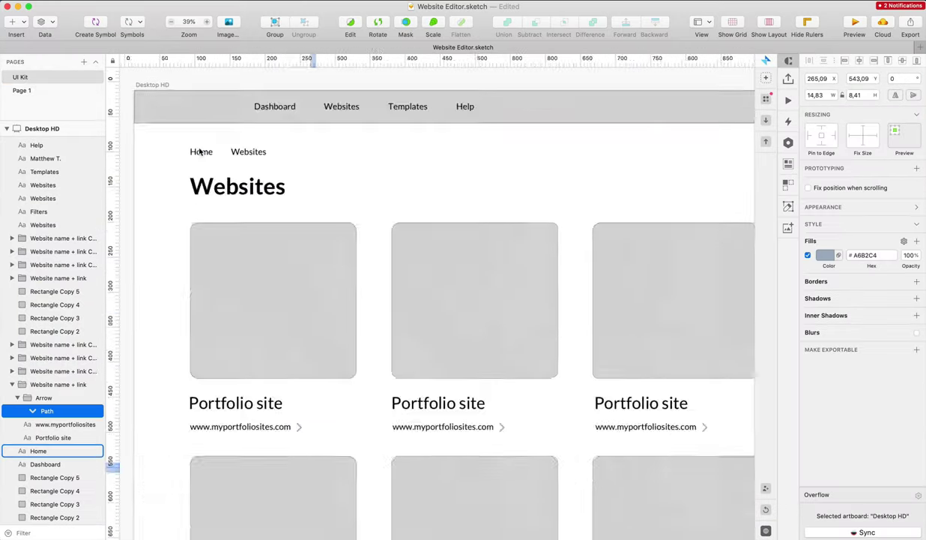
{"action": "scroll", "coordinate": [220, 148], "scroll_direction": "up", "scroll_amount": 3}
{"action": "key", "text": "super+v"}
{"action": "left_click_drag", "start_coordinate": [455, 314], "coordinate": [306, 87]}
{"action": "left_click", "coordinate": [471, 265]}
{"action": "left_click", "coordinate": [387, 33]}
{"action": "key", "text": "Return"}
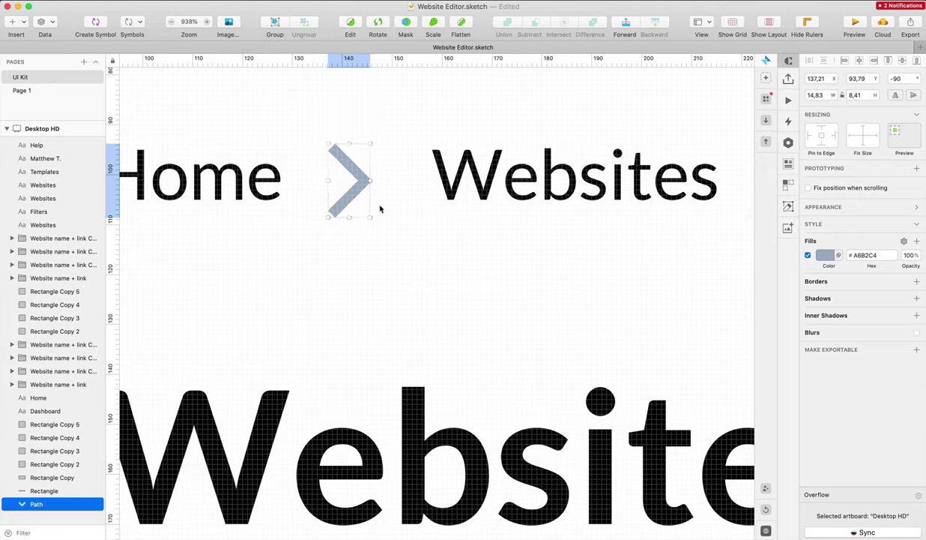
Nudge the breadcrumb arrow to X 139.21, Y 92.79 so it sits evenly between Home and Websites
{"action": "scroll", "coordinate": [379, 206], "scroll_direction": "down", "scroll_amount": 10}
{"action": "scroll", "coordinate": [378, 204], "scroll_direction": "right", "scroll_amount": 3}
{"action": "scroll", "coordinate": [379, 203], "scroll_direction": "down", "scroll_amount": 1}
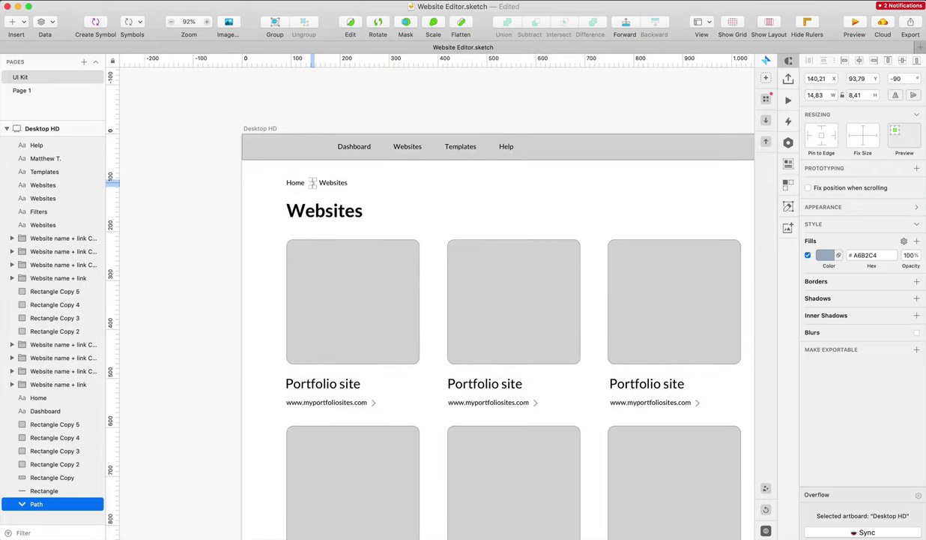
{"action": "left_click", "coordinate": [521, 189]}
{"action": "scroll", "coordinate": [521, 189], "scroll_direction": "up", "scroll_amount": 1}
{"action": "scroll", "coordinate": [521, 189], "scroll_direction": "right", "scroll_amount": 1}
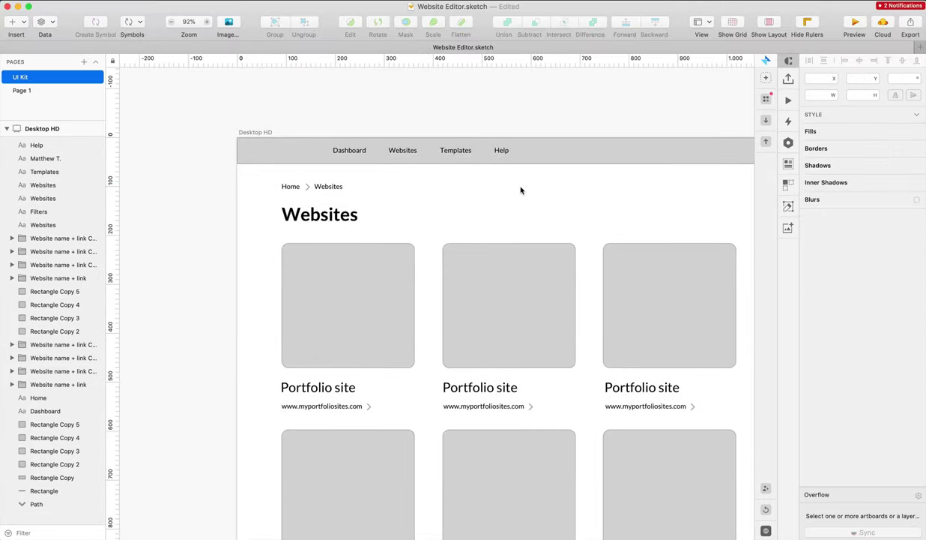
{"action": "left_click", "coordinate": [308, 188]}
{"action": "key", "text": "Up"}
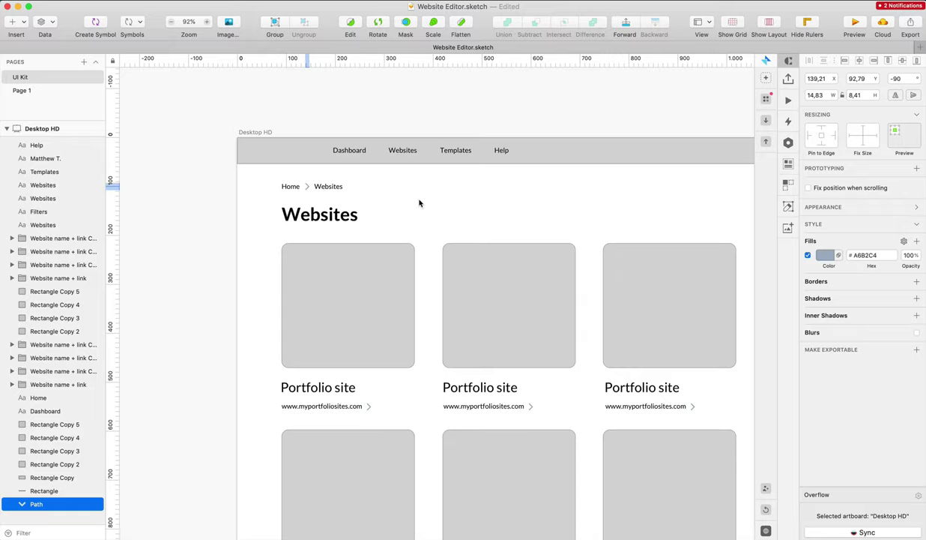
{"action": "left_click", "coordinate": [419, 203]}
Review the whole Desktop HD artboard, from the header and breadcrumbs to the second row of cards
{"action": "scroll", "coordinate": [419, 203], "scroll_direction": "down", "scroll_amount": 10}
{"action": "scroll", "coordinate": [419, 203], "scroll_direction": "right", "scroll_amount": 5}
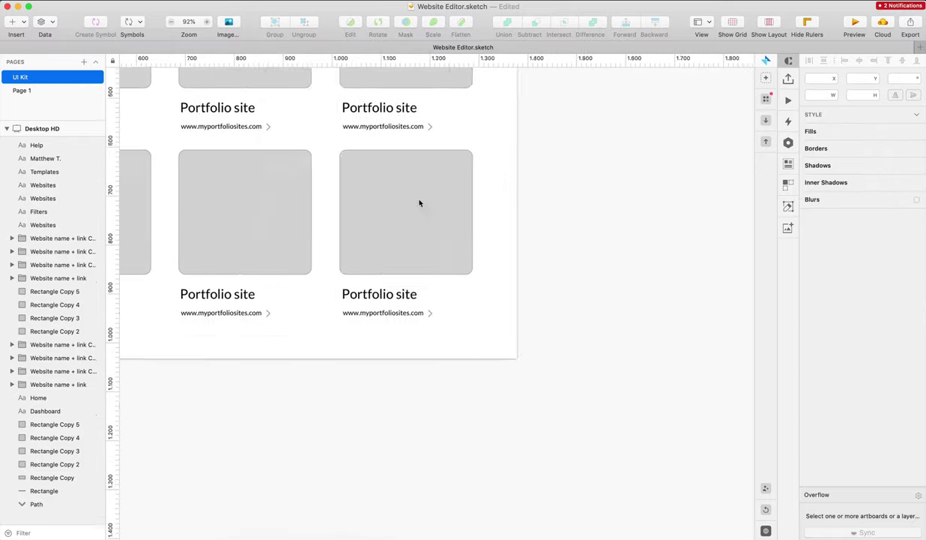
{"action": "scroll", "coordinate": [419, 202], "scroll_direction": "left", "scroll_amount": 8}
{"action": "scroll", "coordinate": [419, 203], "scroll_direction": "up", "scroll_amount": 15}
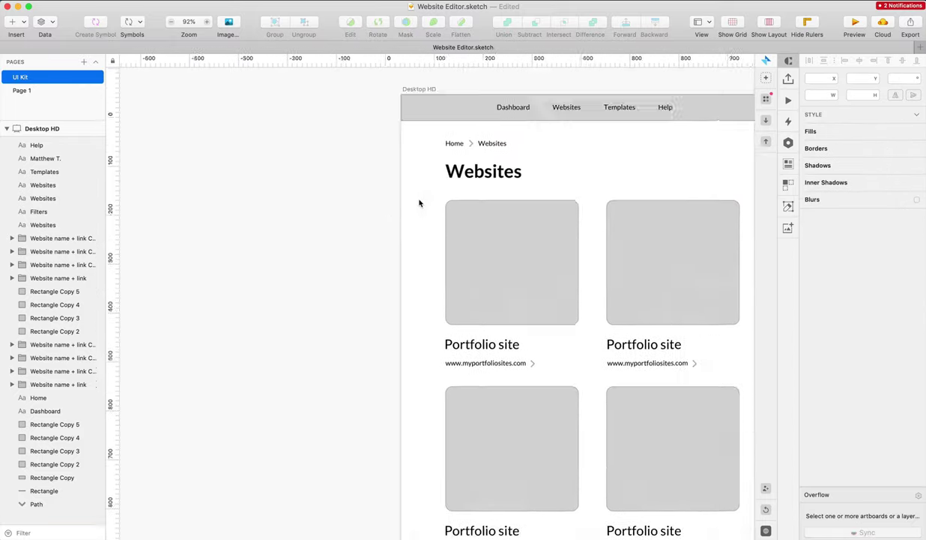
{"action": "scroll", "coordinate": [419, 203], "scroll_direction": "right", "scroll_amount": 5}
{"action": "scroll", "coordinate": [419, 203], "scroll_direction": "down", "scroll_amount": 5}
{"action": "scroll", "coordinate": [419, 202], "scroll_direction": "up", "scroll_amount": 3}
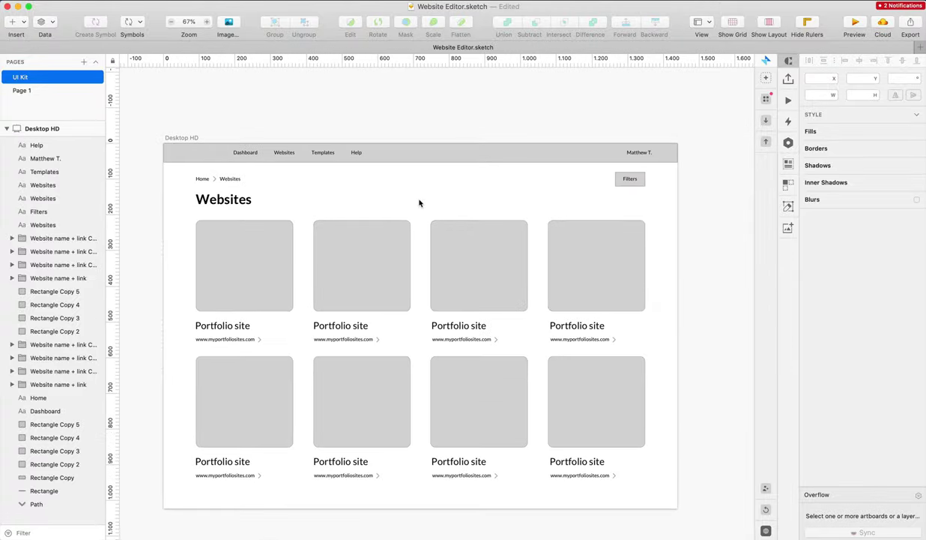
{"action": "scroll", "coordinate": [419, 203], "scroll_direction": "left", "scroll_amount": 2}
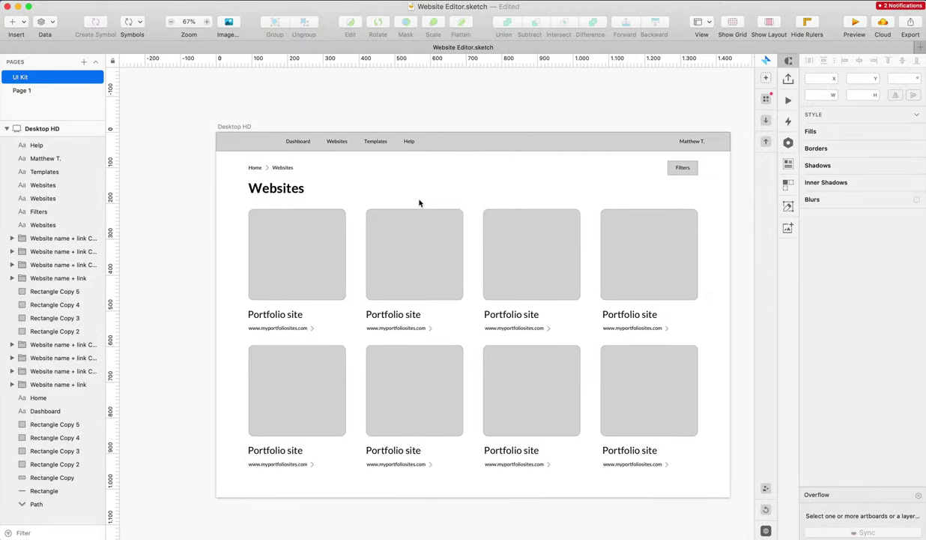
{"action": "scroll", "coordinate": [419, 203], "scroll_direction": "left", "scroll_amount": 1}
{"action": "scroll", "coordinate": [419, 202], "scroll_direction": "right", "scroll_amount": 4}
{"action": "scroll", "coordinate": [419, 202], "scroll_direction": "left", "scroll_amount": 3}
{"action": "scroll", "coordinate": [419, 202], "scroll_direction": "down", "scroll_amount": 2}
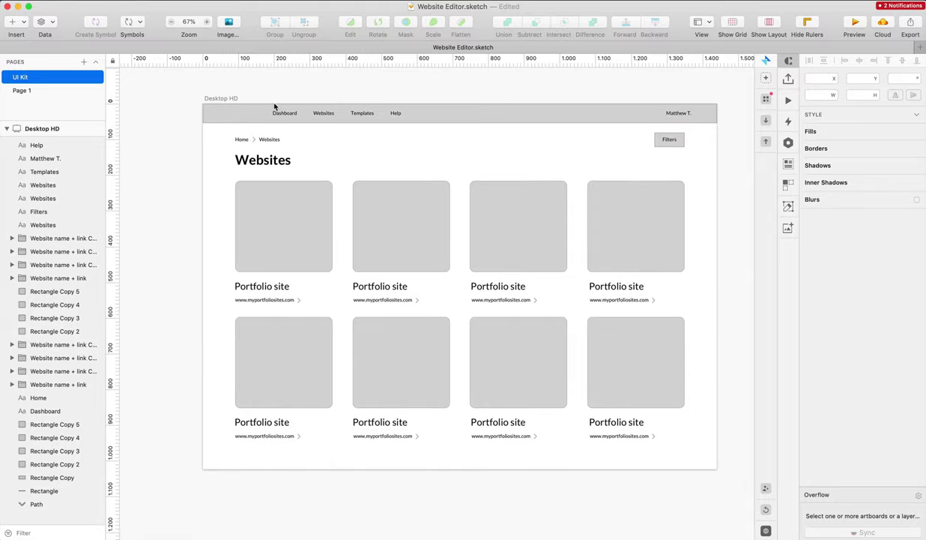
Switch to Nucleo, search for "dash", and place the 16 px gauge glyph before Dashboard in the header at about X 160, Y 16
{"action": "scroll", "coordinate": [275, 108], "scroll_direction": "up", "scroll_amount": 10}
{"action": "key", "text": "F4"}
{"action": "left_click", "coordinate": [387, 232]}
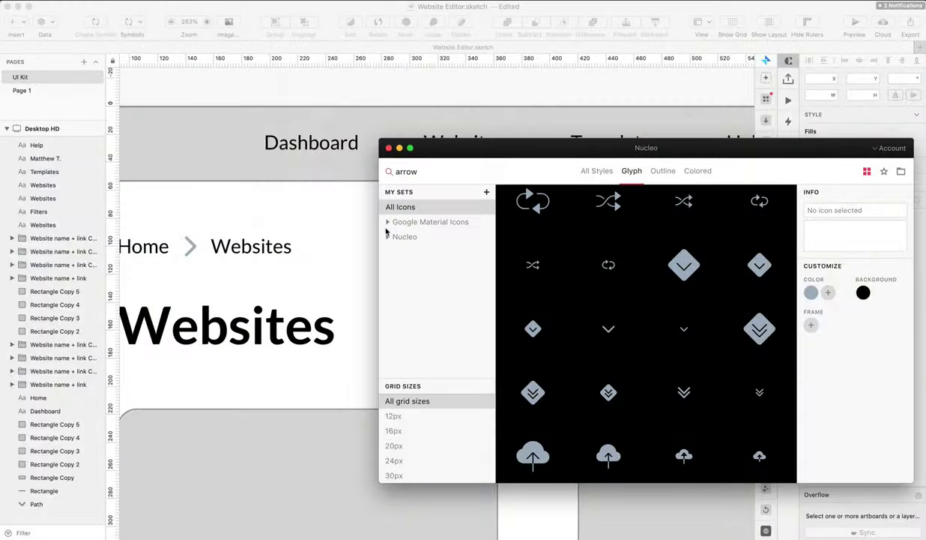
{"action": "type", "text": "dash"}
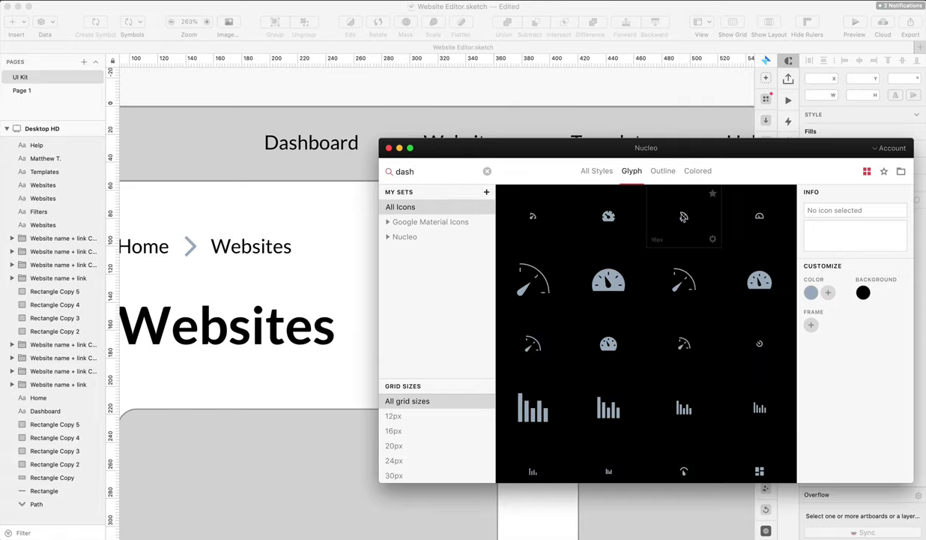
{"action": "left_click_drag", "start_coordinate": [683, 217], "coordinate": [225, 141]}
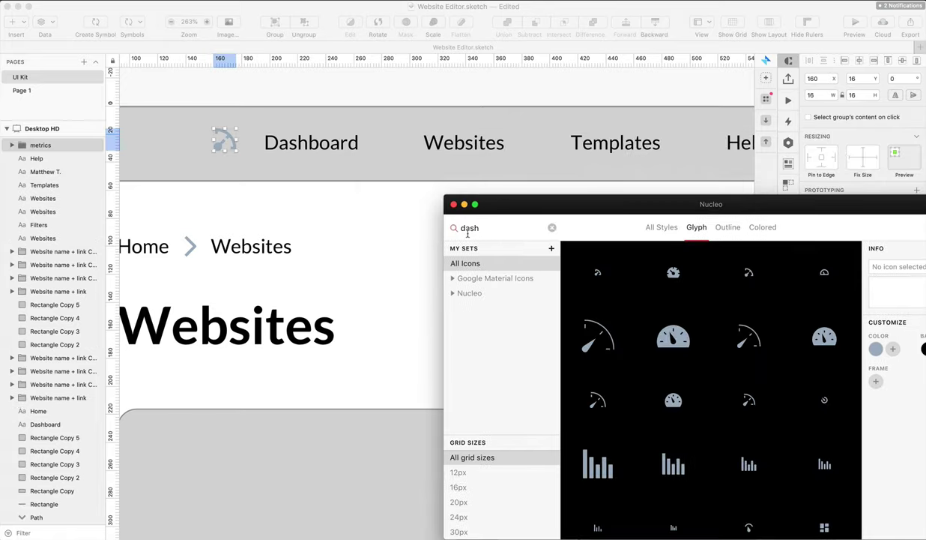
Search the Nucleo icons for "web" and browse the glyph and outline styles for a Websites icon
{"action": "type", "text": "web"}
{"action": "scroll", "coordinate": [802, 312], "scroll_direction": "down", "scroll_amount": 3}
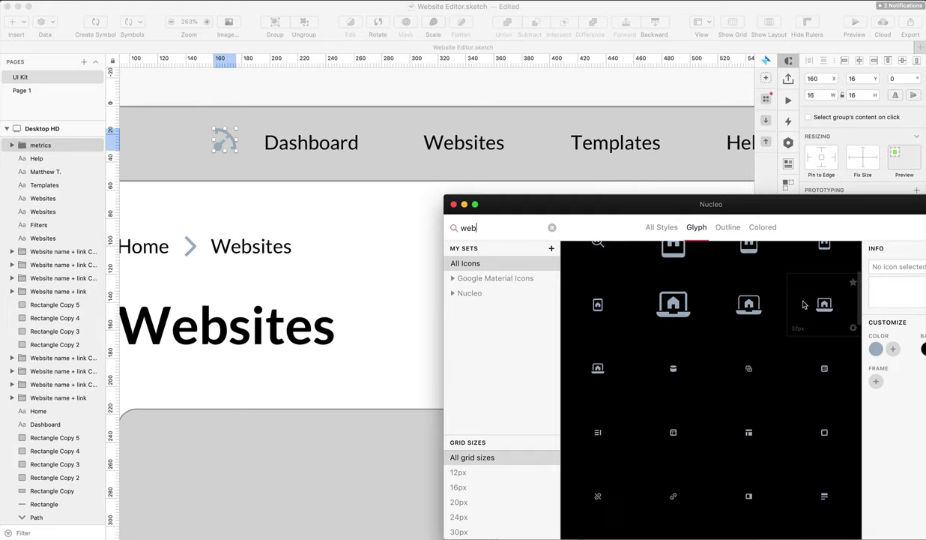
{"action": "scroll", "coordinate": [712, 375], "scroll_direction": "down", "scroll_amount": 5}
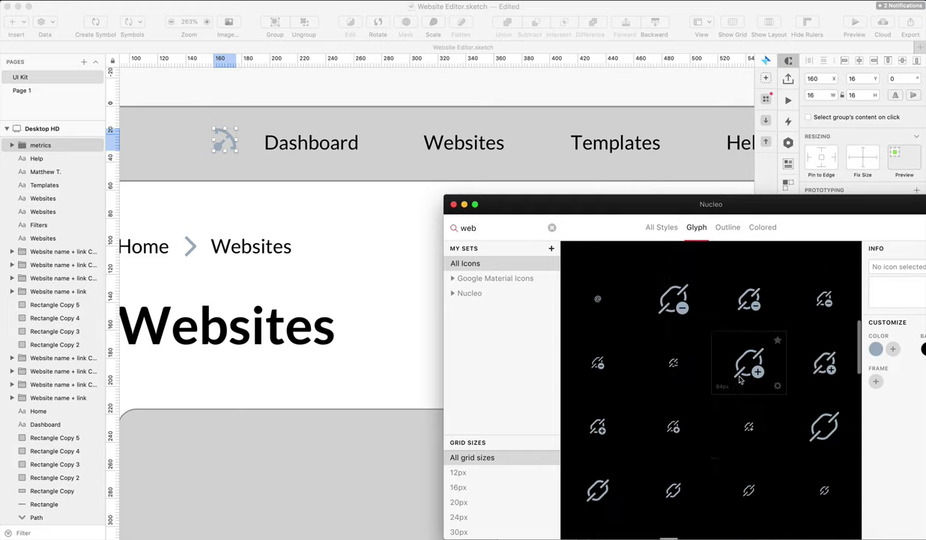
{"action": "scroll", "coordinate": [739, 380], "scroll_direction": "down", "scroll_amount": 5}
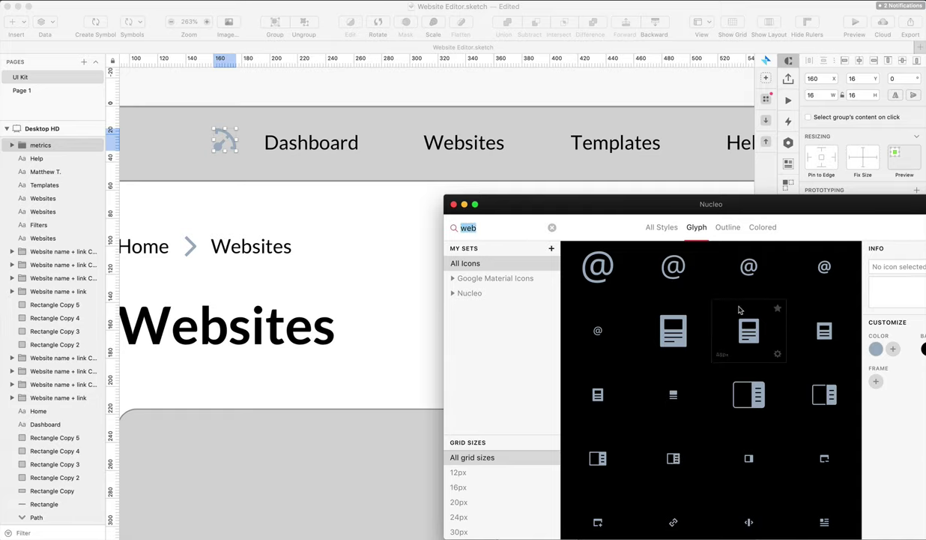
{"action": "scroll", "coordinate": [741, 309], "scroll_direction": "down", "scroll_amount": 10}
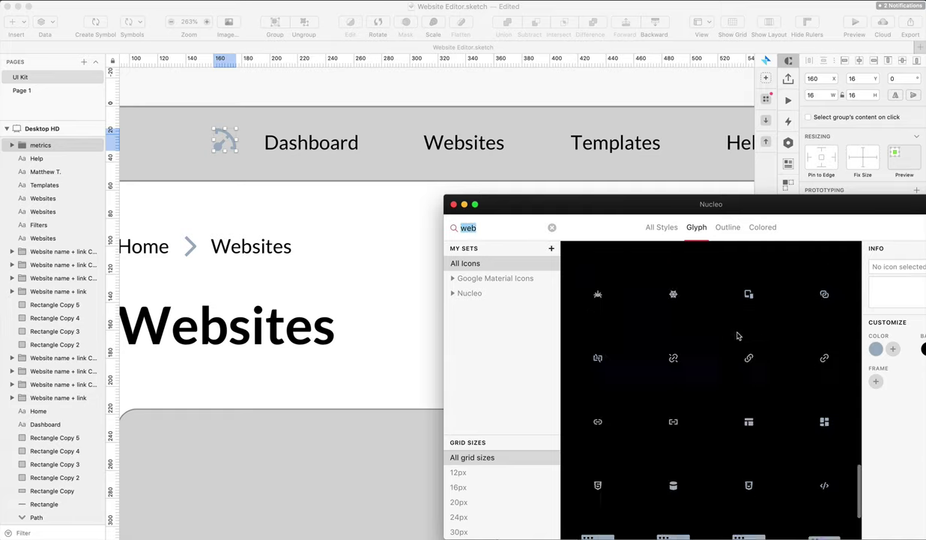
{"action": "left_click", "coordinate": [728, 227]}
{"action": "left_click", "coordinate": [695, 229]}
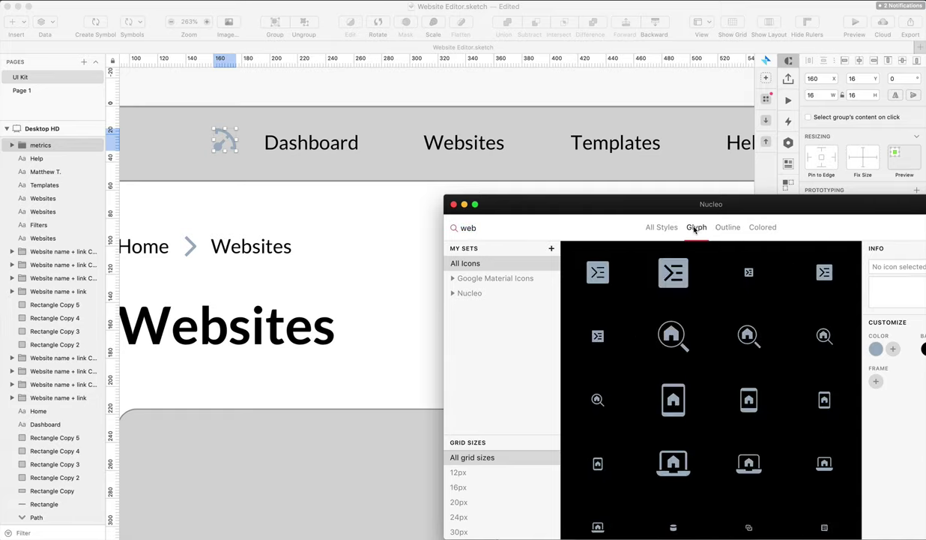
{"action": "left_click", "coordinate": [731, 226]}
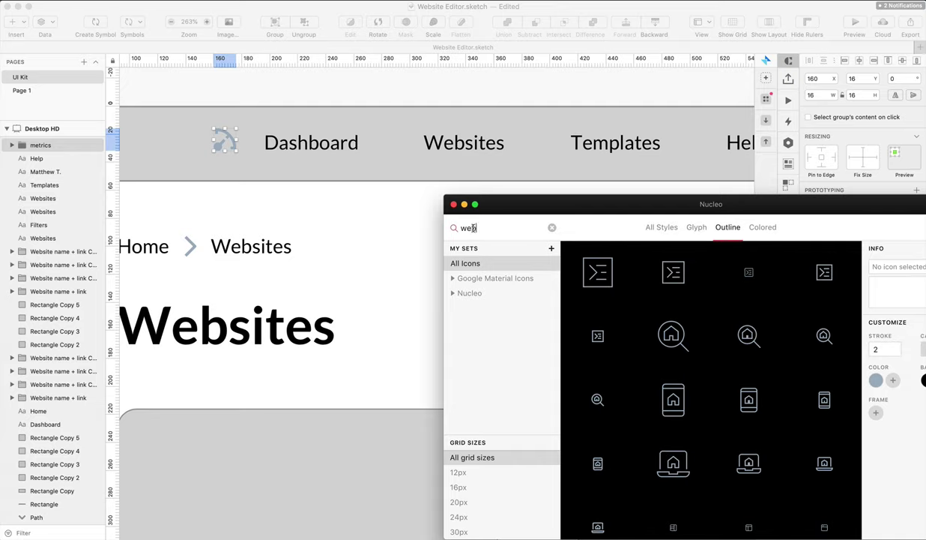
Search for "deskt" and place the large desktop monitor glyph in the header by Websites at about X 275, Y 6
{"action": "type", "text": "deskt"}
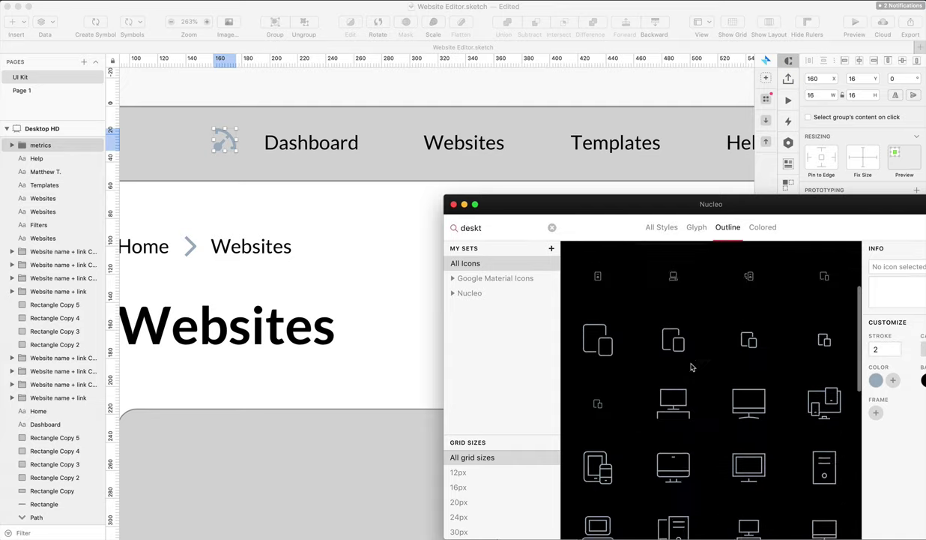
{"action": "scroll", "coordinate": [693, 367], "scroll_direction": "down", "scroll_amount": 3}
{"action": "left_click", "coordinate": [696, 228]}
{"action": "scroll", "coordinate": [752, 438], "scroll_direction": "down", "scroll_amount": 5}
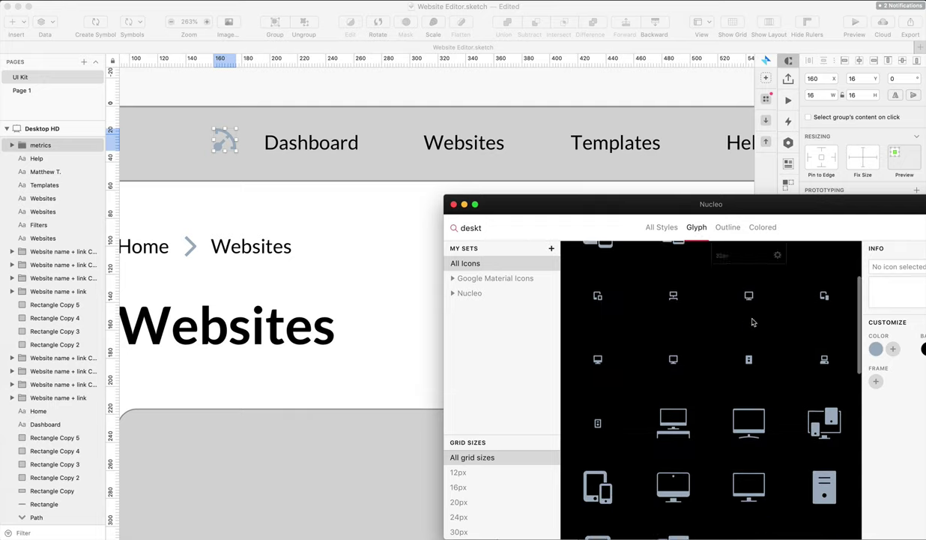
{"action": "scroll", "coordinate": [749, 437], "scroll_direction": "down", "scroll_amount": 1}
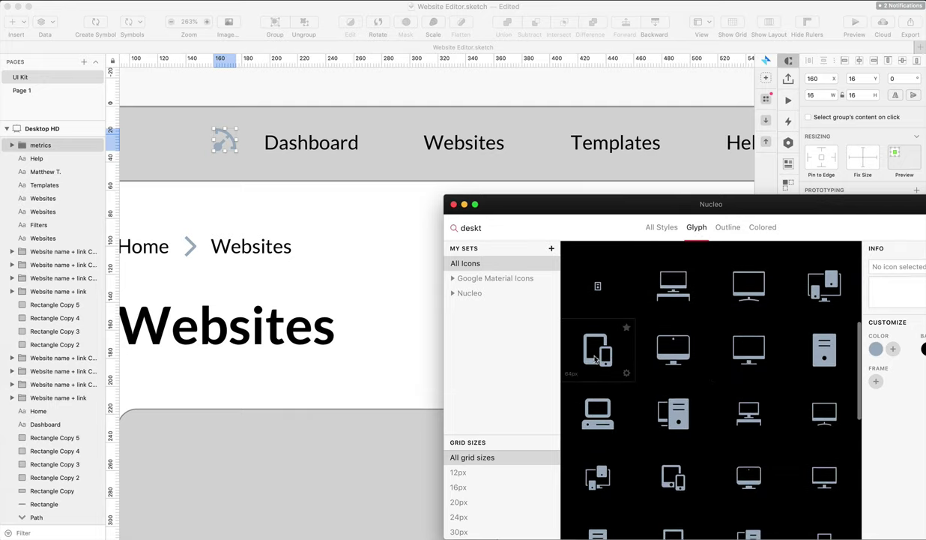
{"action": "scroll", "coordinate": [694, 367], "scroll_direction": "down", "scroll_amount": 5}
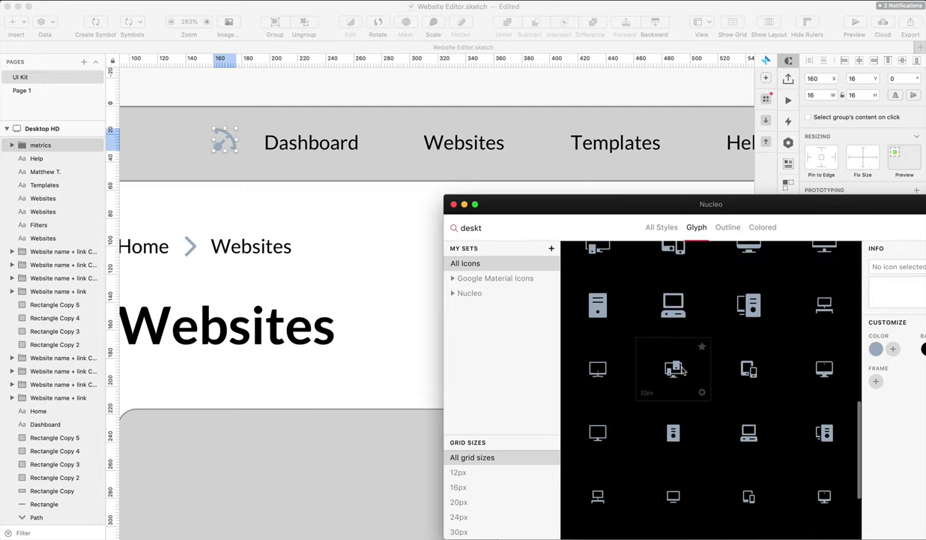
{"action": "scroll", "coordinate": [825, 369], "scroll_direction": "down", "scroll_amount": 1}
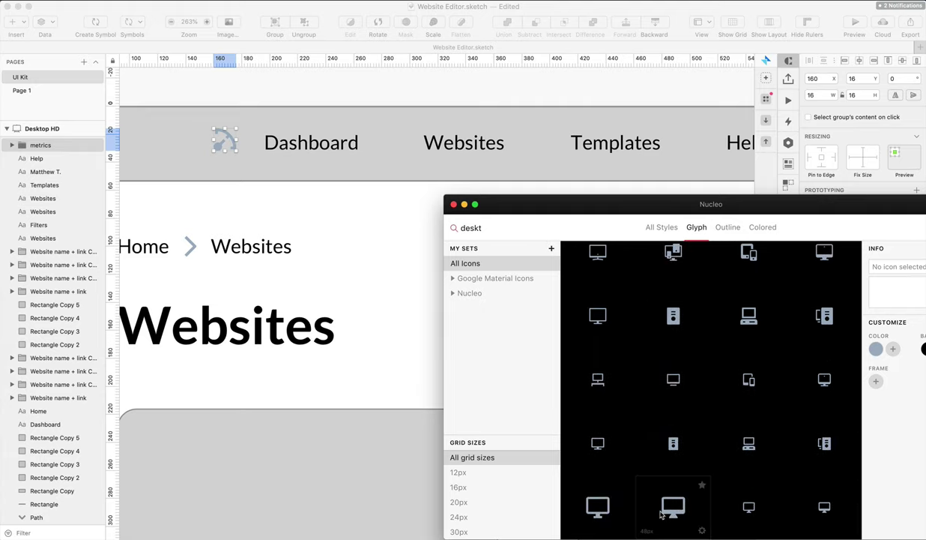
{"action": "left_click_drag", "start_coordinate": [598, 506], "coordinate": [405, 144]}
Search the glyph icons for "templ" and browse the layout icons for one that suits the Templates link
{"action": "left_click", "coordinate": [485, 227]}
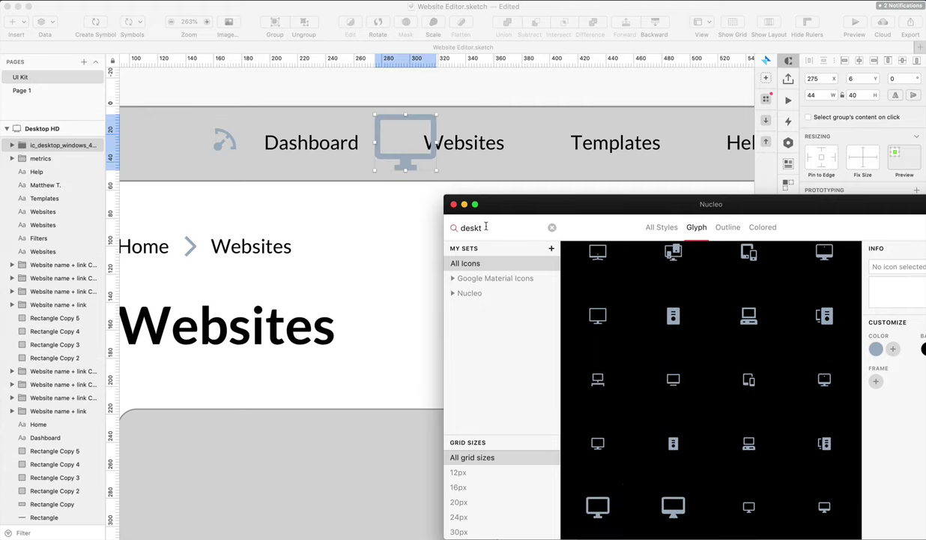
{"action": "type", "text": "templ"}
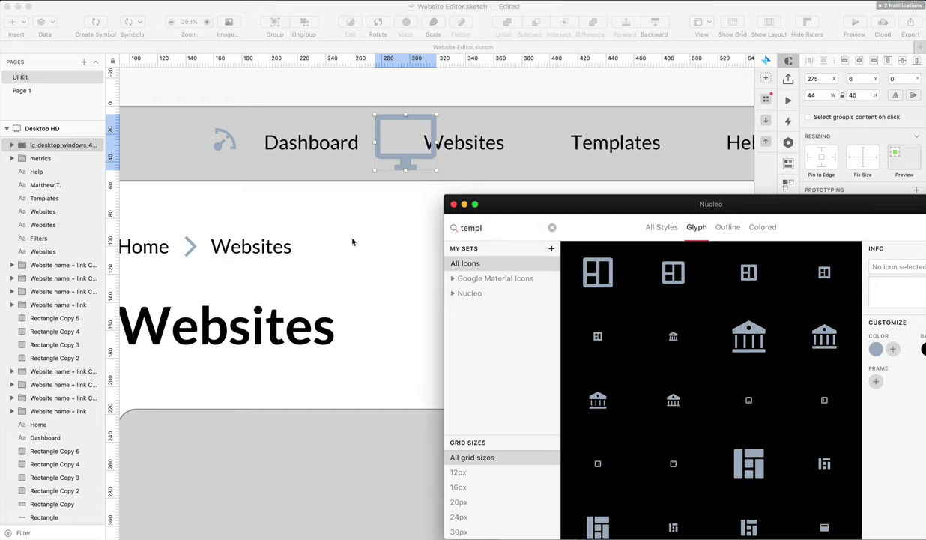
{"action": "scroll", "coordinate": [360, 244], "scroll_direction": "right", "scroll_amount": 3}
{"action": "scroll", "coordinate": [674, 390], "scroll_direction": "down", "scroll_amount": 5}
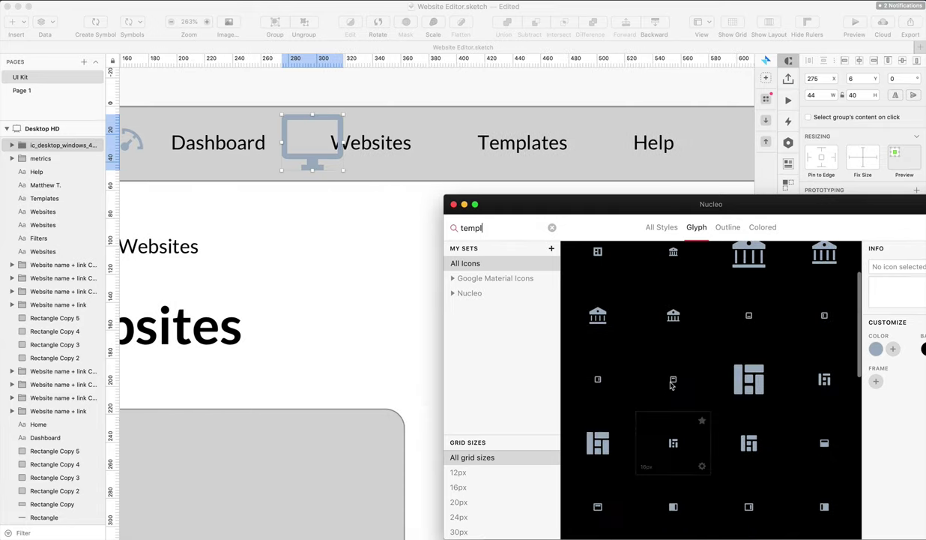
{"action": "scroll", "coordinate": [671, 385], "scroll_direction": "down", "scroll_amount": 4}
{"action": "scroll", "coordinate": [672, 385], "scroll_direction": "up", "scroll_amount": 5}
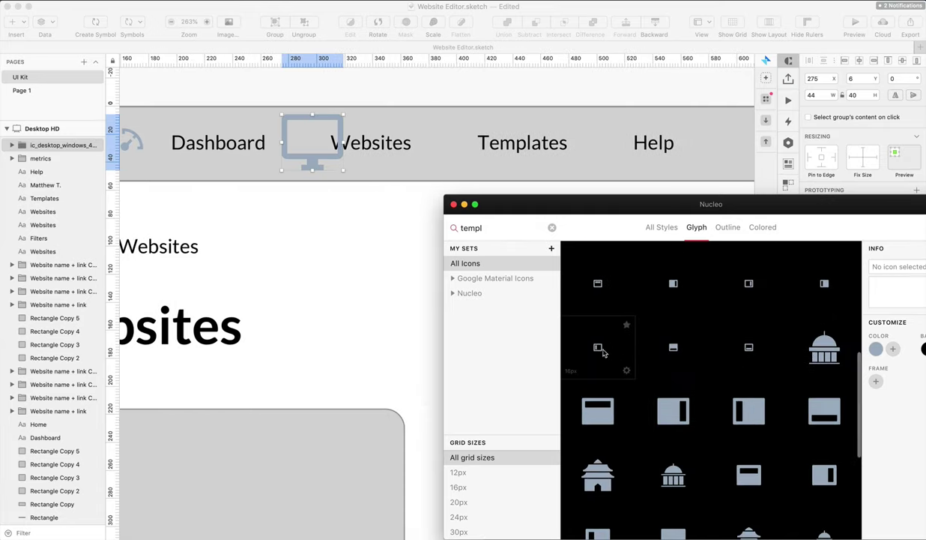
{"action": "left_click_drag", "start_coordinate": [602, 351], "coordinate": [466, 140]}
{"action": "left_click_drag", "start_coordinate": [643, 326], "coordinate": [644, 327]}
{"action": "scroll", "coordinate": [643, 327], "scroll_direction": "down", "scroll_amount": 3}
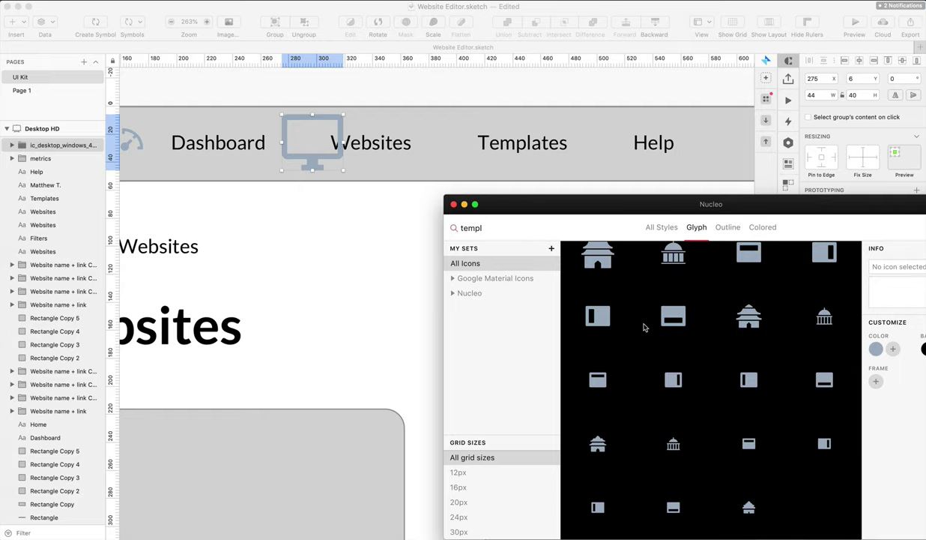
{"action": "scroll", "coordinate": [643, 327], "scroll_direction": "down", "scroll_amount": 3}
Search the Nucleo glyphs for "edit" and place the 12 px pen before Templates in the header at about X 397, Y 20
{"action": "left_click", "coordinate": [481, 227]}
{"action": "type", "text": "edit"}
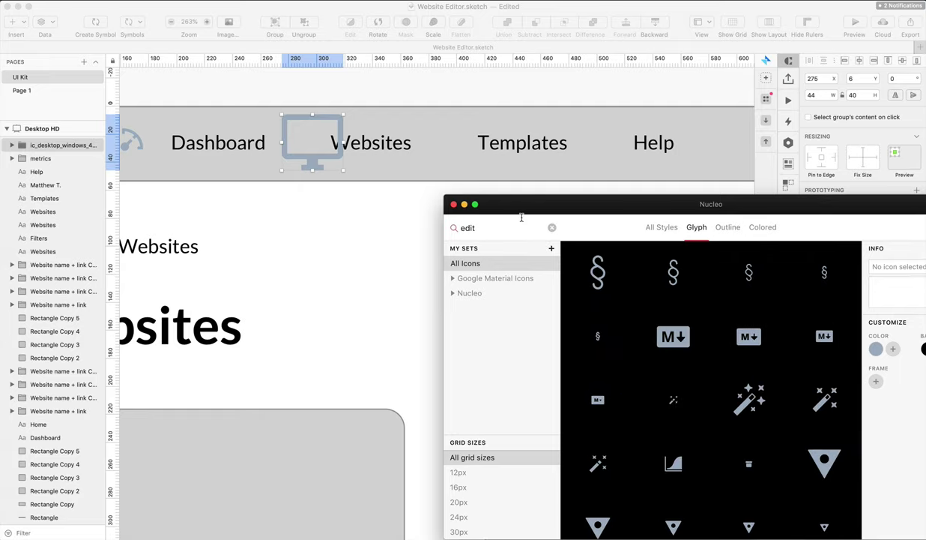
{"action": "mouse_move", "coordinate": [785, 375]}
{"action": "left_mouse_down"}
{"action": "mouse_move", "coordinate": [711, 370]}
{"action": "mouse_move", "coordinate": [780, 389]}
{"action": "left_mouse_up"}
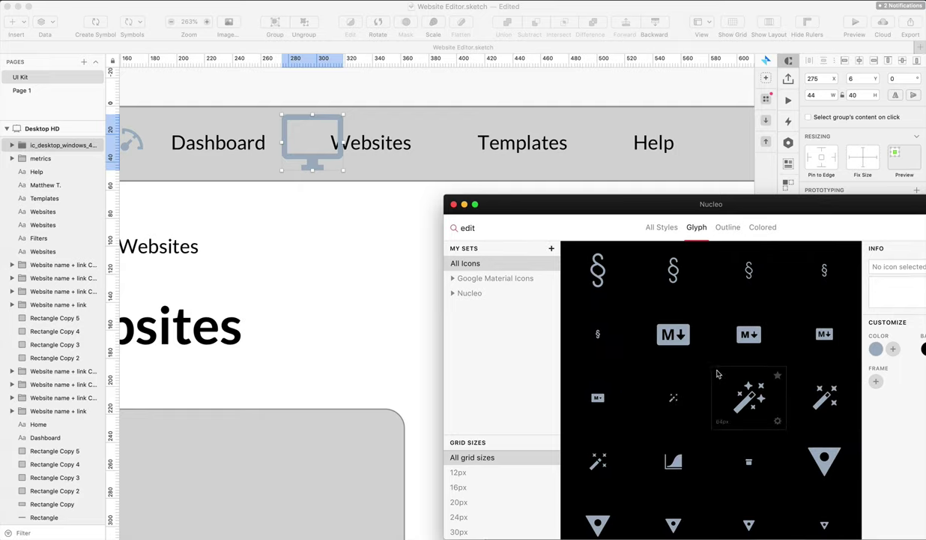
{"action": "scroll", "coordinate": [779, 390], "scroll_direction": "down", "scroll_amount": 10}
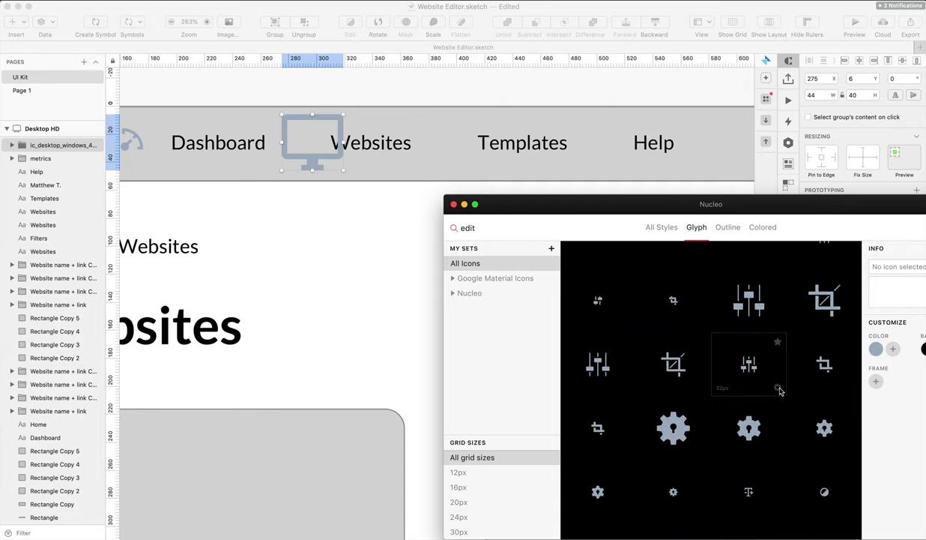
{"action": "scroll", "coordinate": [780, 389], "scroll_direction": "down", "scroll_amount": 10}
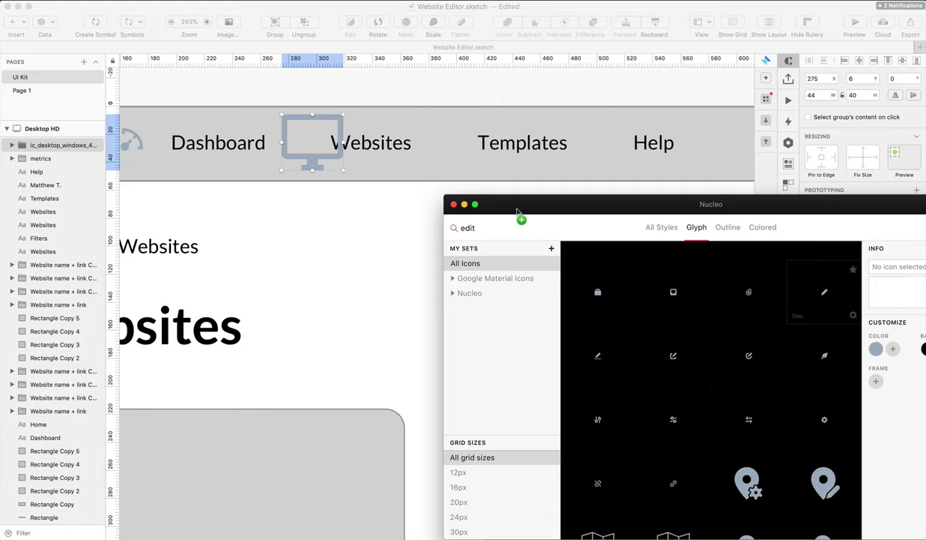
{"action": "left_click_drag", "start_coordinate": [517, 212], "coordinate": [460, 145]}
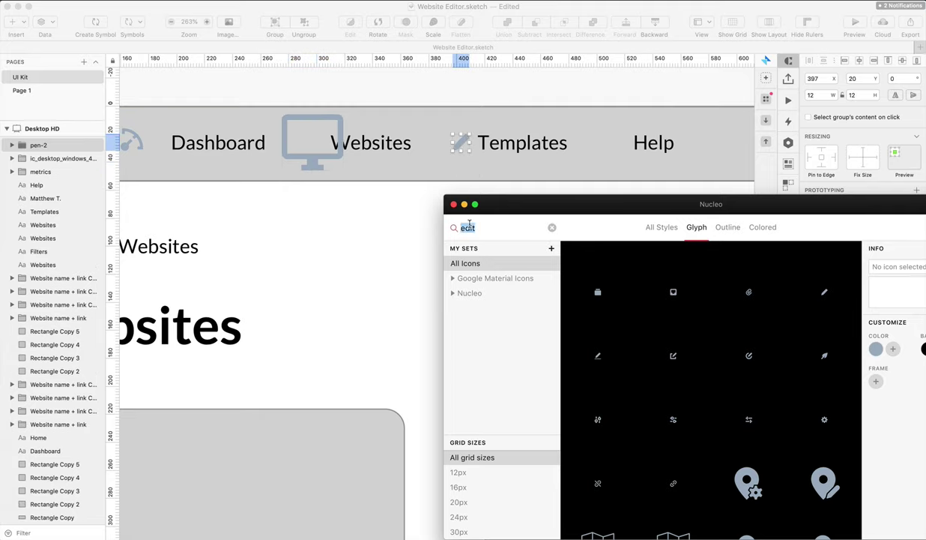
Search the Nucleo glyphs for "help" and place a plain question-mark glyph just before Help in the header
{"action": "type", "text": "help"}
{"action": "scroll", "coordinate": [774, 320], "scroll_direction": "down", "scroll_amount": 1}
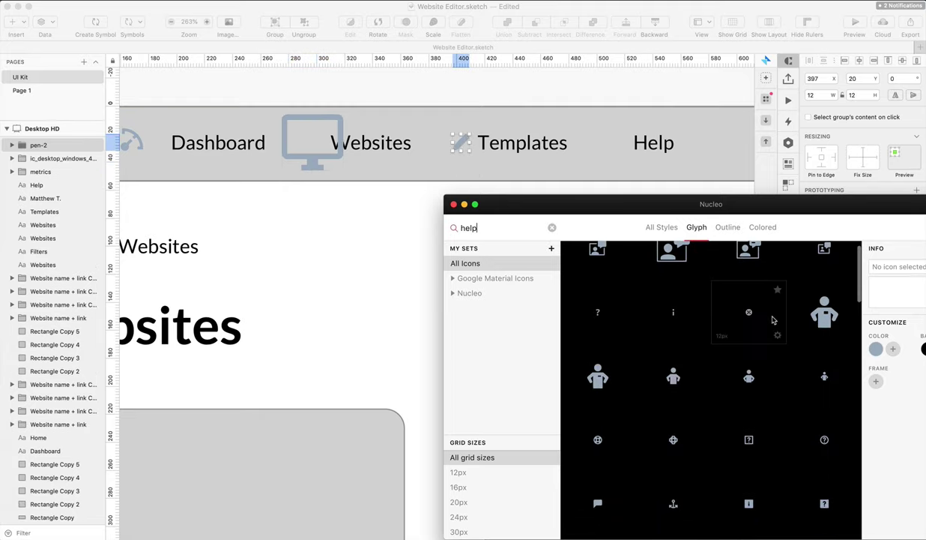
{"action": "scroll", "coordinate": [773, 320], "scroll_direction": "down", "scroll_amount": 1}
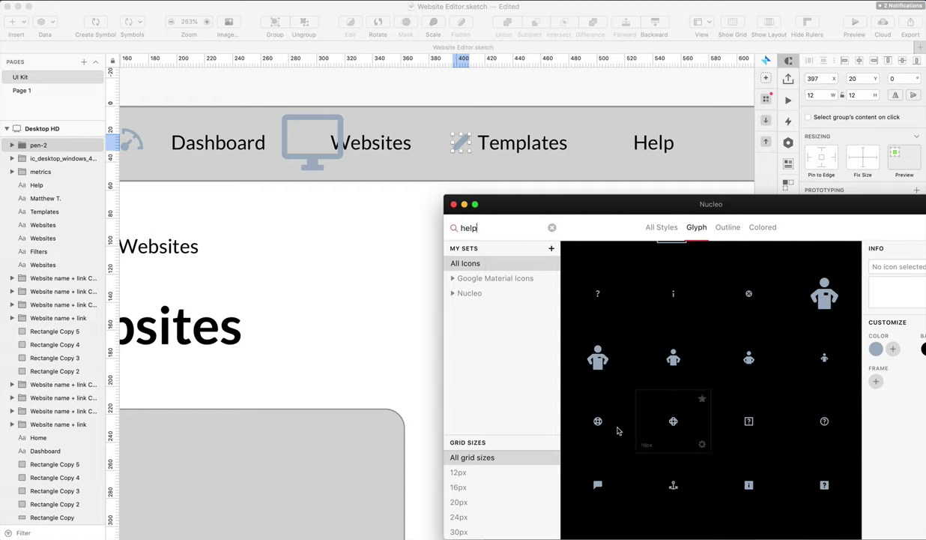
{"action": "scroll", "coordinate": [598, 431], "scroll_direction": "down", "scroll_amount": 10}
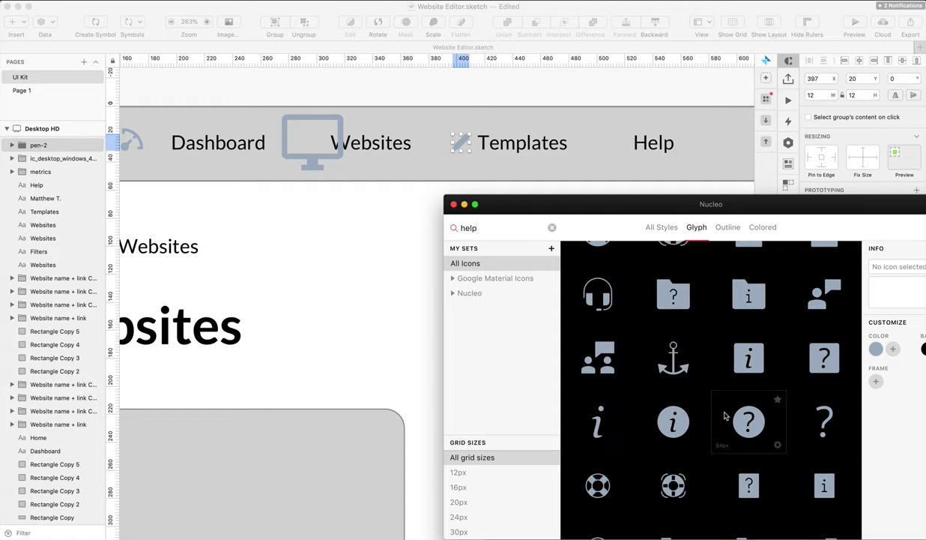
{"action": "scroll", "coordinate": [604, 345], "scroll_direction": "down", "scroll_amount": 4}
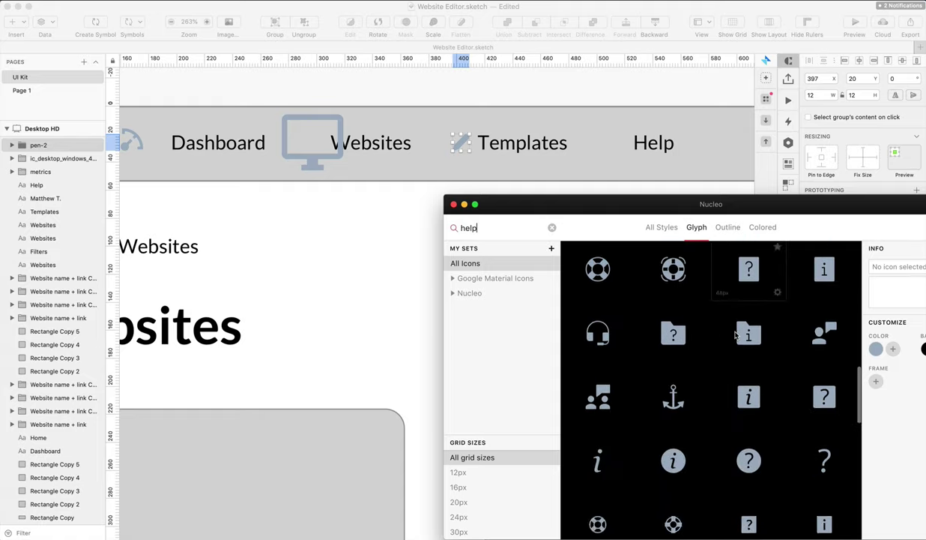
{"action": "scroll", "coordinate": [797, 285], "scroll_direction": "down", "scroll_amount": 2}
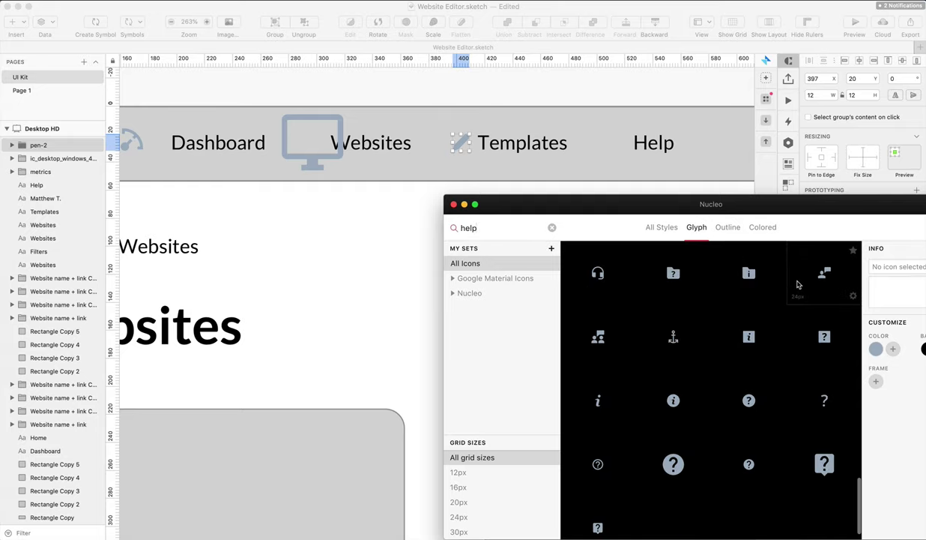
{"action": "scroll", "coordinate": [712, 293], "scroll_direction": "up", "scroll_amount": 5}
{"action": "scroll", "coordinate": [678, 294], "scroll_direction": "up", "scroll_amount": 2}
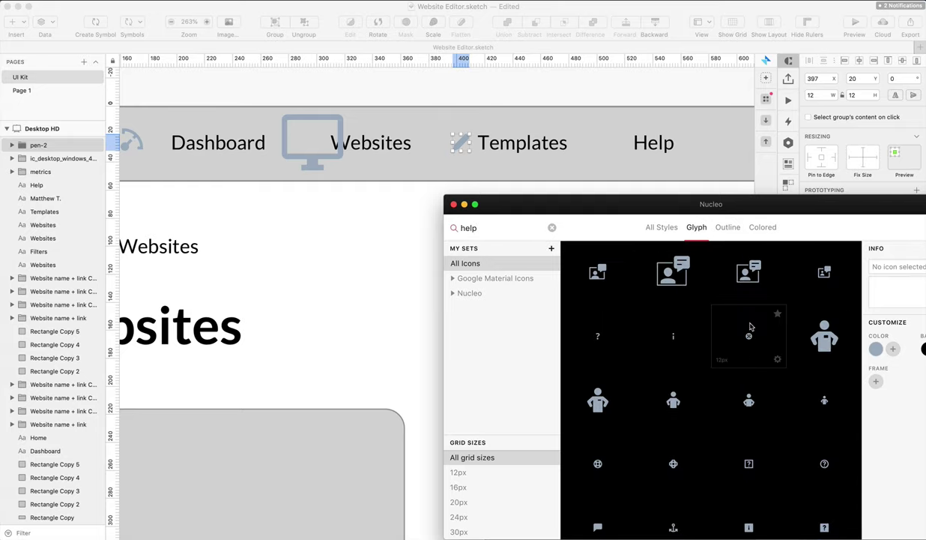
{"action": "scroll", "coordinate": [759, 359], "scroll_direction": "down", "scroll_amount": 8}
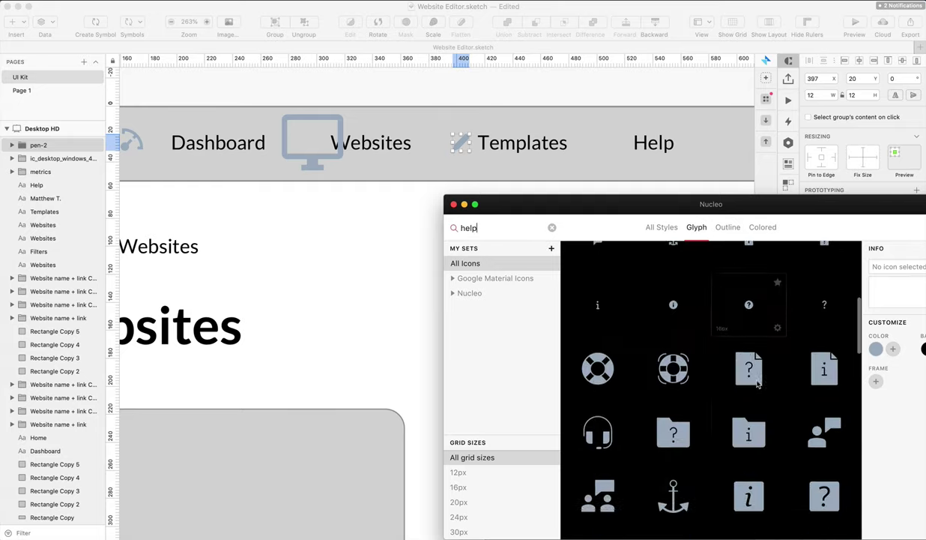
{"action": "scroll", "coordinate": [697, 346], "scroll_direction": "up", "scroll_amount": 6}
{"action": "scroll", "coordinate": [736, 362], "scroll_direction": "down", "scroll_amount": 3}
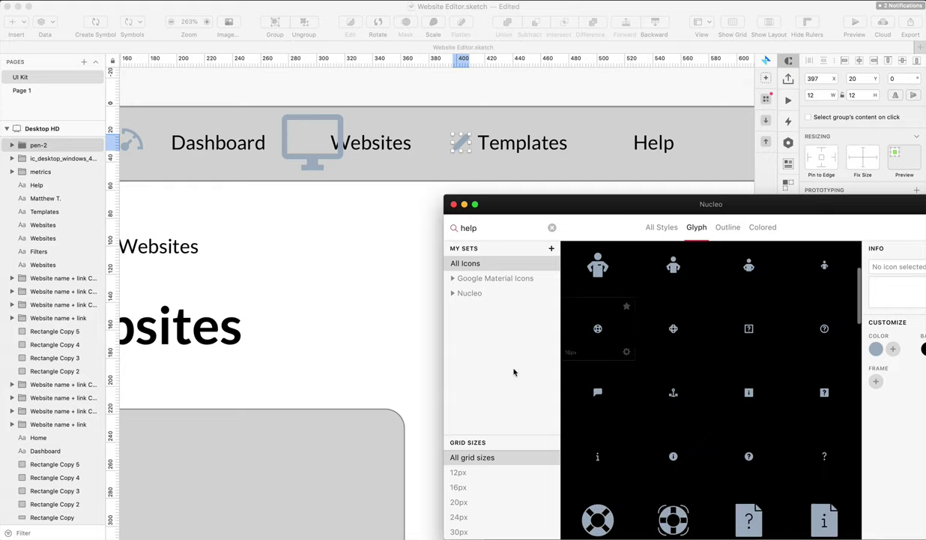
{"action": "scroll", "coordinate": [756, 346], "scroll_direction": "down", "scroll_amount": 10}
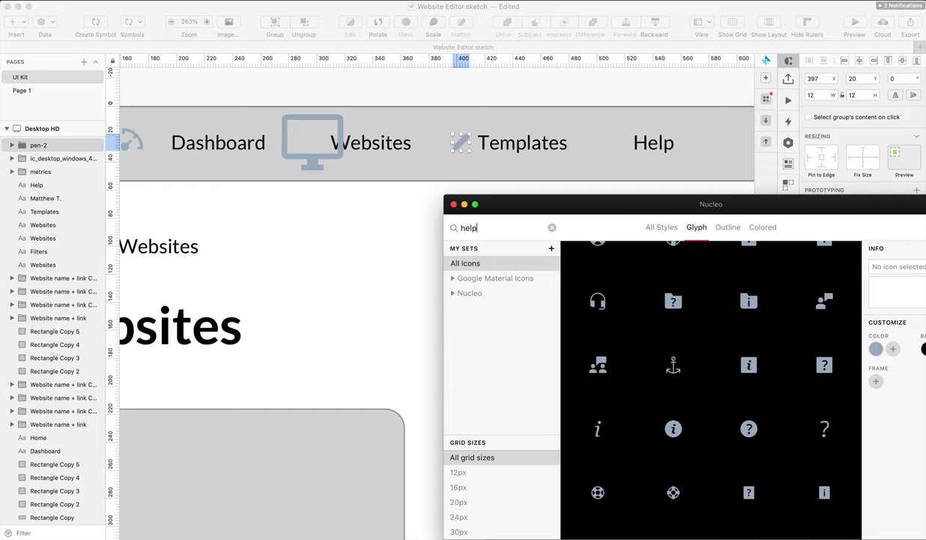
{"action": "scroll", "coordinate": [754, 326], "scroll_direction": "down", "scroll_amount": 3}
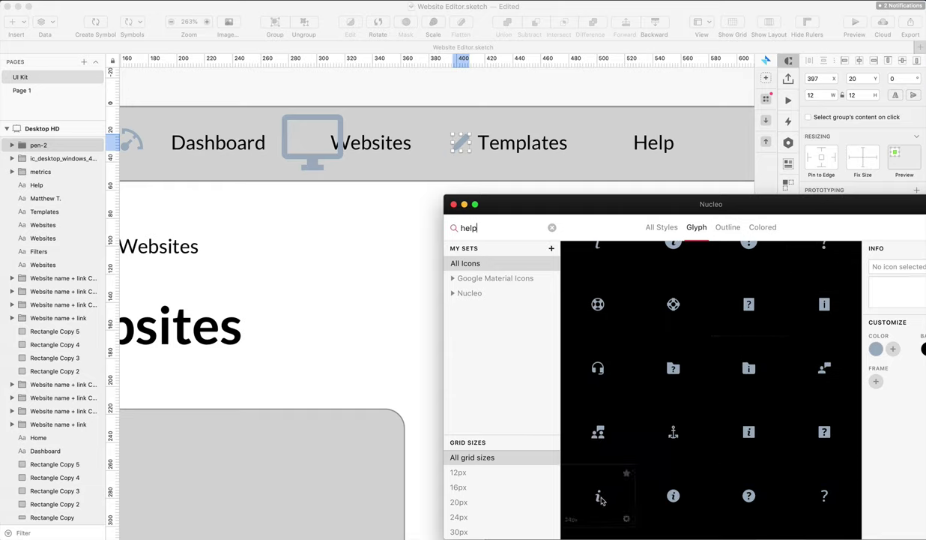
{"action": "left_click_drag", "start_coordinate": [824, 495], "coordinate": [606, 141]}
Resize the Dashboard gauge glyph to 19 × 19 at X 164, Y 16
{"action": "left_click", "coordinate": [651, 112]}
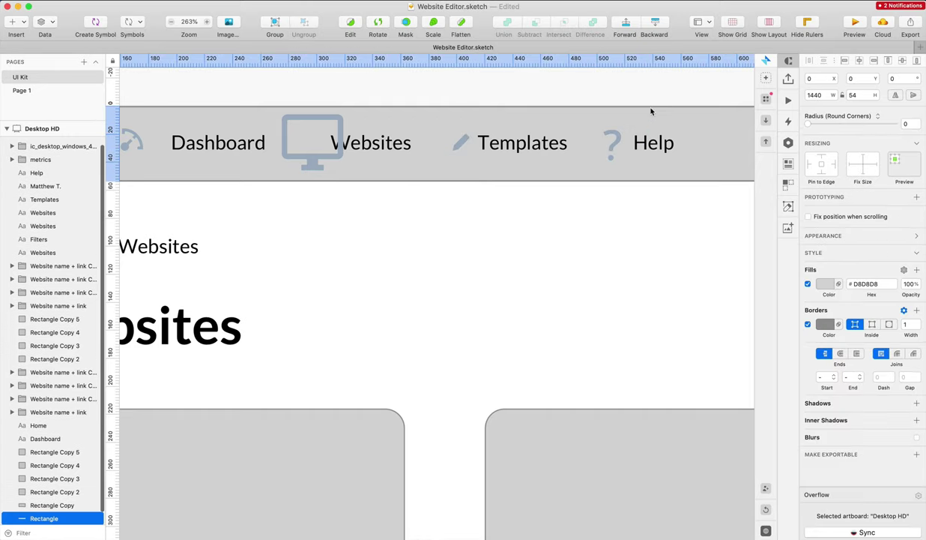
{"action": "scroll", "coordinate": [378, 120], "scroll_direction": "down", "scroll_amount": 3}
{"action": "scroll", "coordinate": [278, 127], "scroll_direction": "up", "scroll_amount": 5}
{"action": "left_click", "coordinate": [270, 171]}
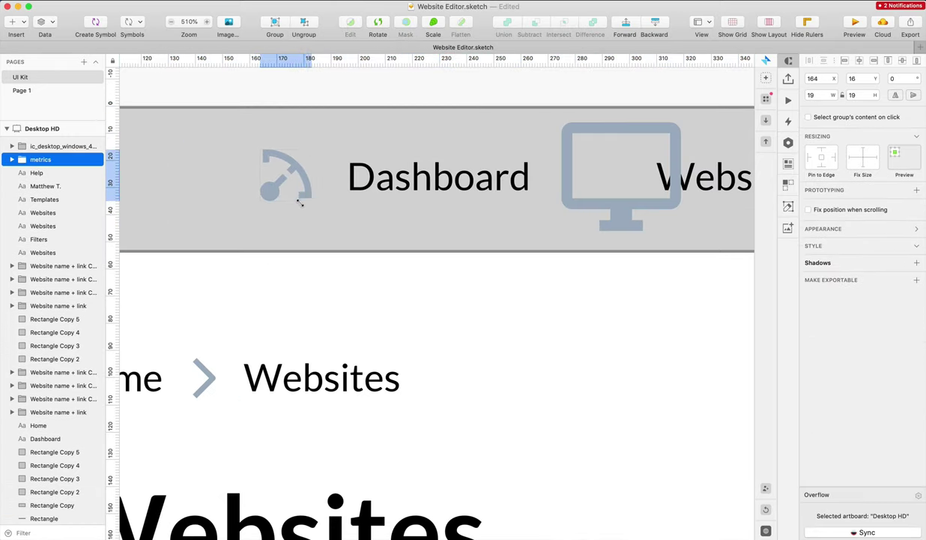
Shrink the desktop monitor glyph to 22 × 20 at X 282, Y 16, and shift the header's Websites label to X 316
{"action": "scroll", "coordinate": [300, 202], "scroll_direction": "right", "scroll_amount": 5}
{"action": "left_click", "coordinate": [563, 143]}
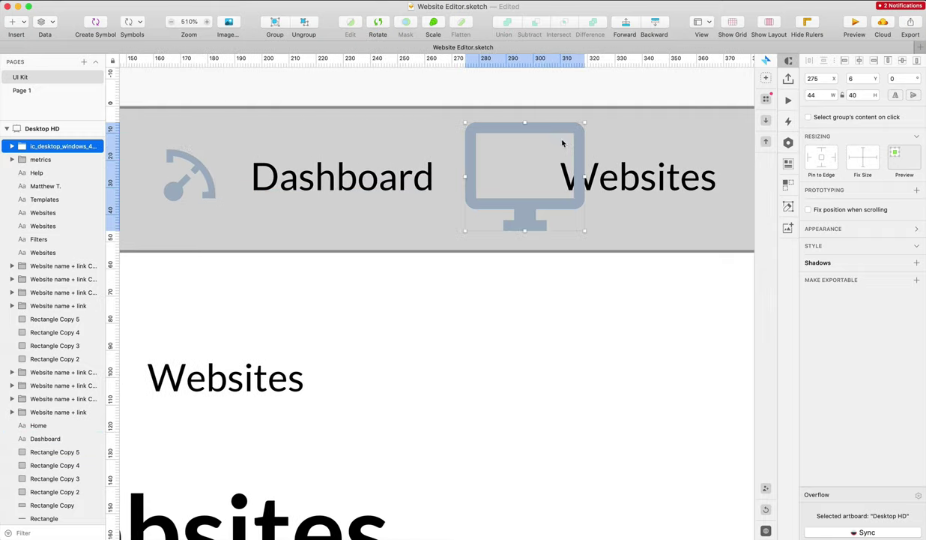
{"action": "left_click_drag", "start_coordinate": [563, 143], "coordinate": [262, 162]}
{"action": "left_click_drag", "start_coordinate": [277, 245], "coordinate": [536, 184]}
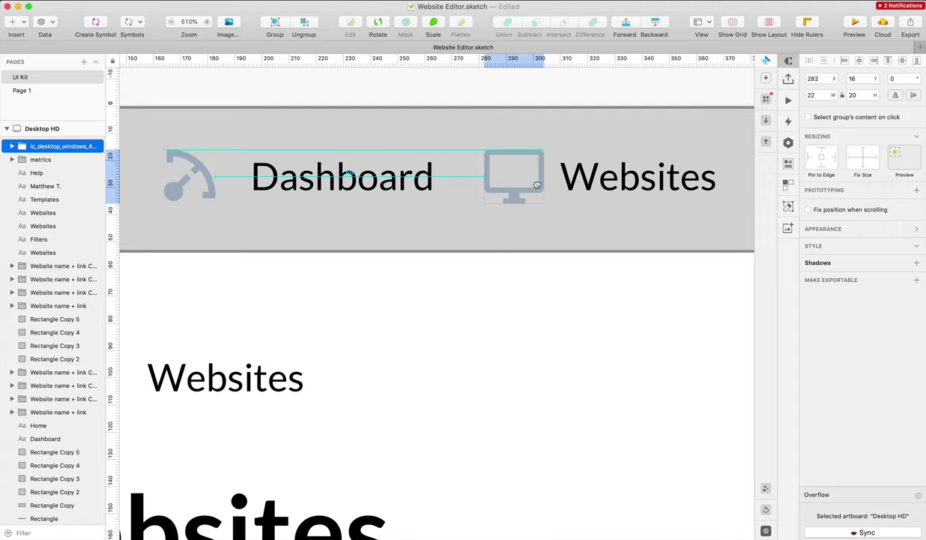
{"action": "scroll", "coordinate": [538, 186], "scroll_direction": "right", "scroll_amount": 2}
{"action": "left_click", "coordinate": [604, 186]}
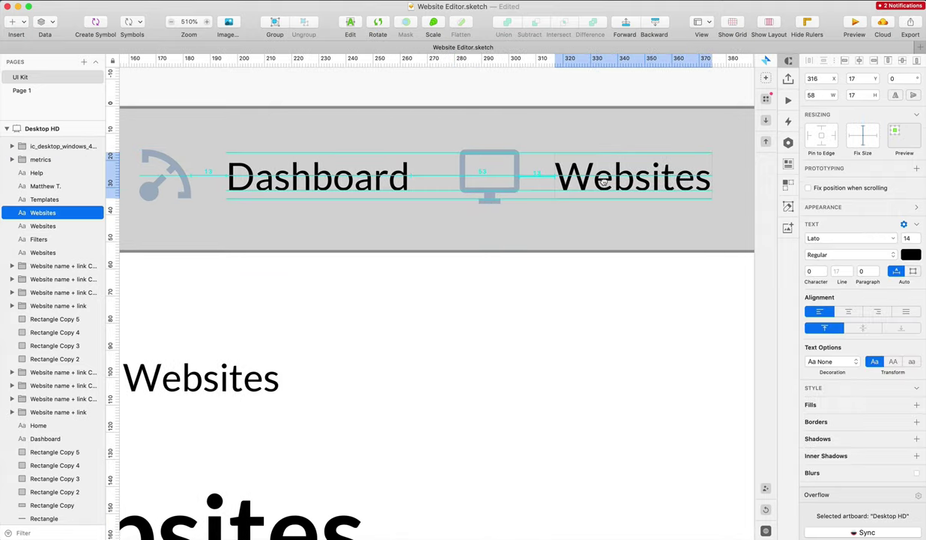
Enlarge the pen glyph before Templates to 18 × 18 at about X 393, Y 17
{"action": "scroll", "coordinate": [524, 180], "scroll_direction": "right", "scroll_amount": 10}
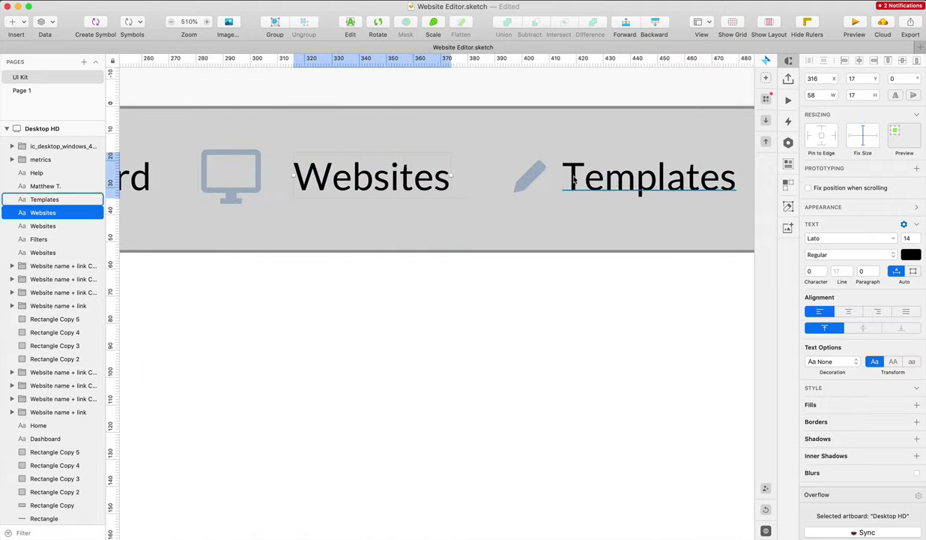
{"action": "left_click_drag", "start_coordinate": [512, 171], "coordinate": [296, 146]}
{"action": "left_click_drag", "start_coordinate": [279, 167], "coordinate": [515, 173]}
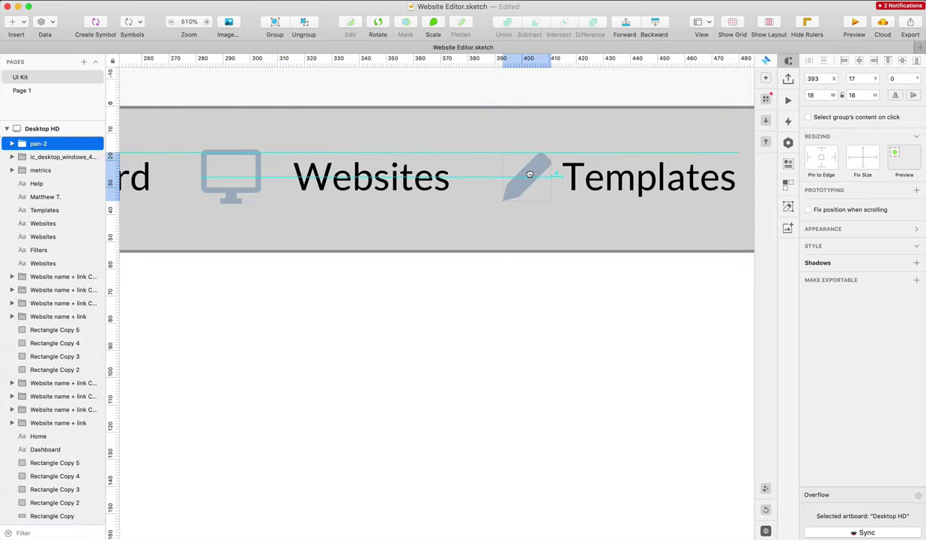
Resize the question-mark glyph to 10 × 18 and position it before Help at about X 509, Y 17
{"action": "scroll", "coordinate": [530, 177], "scroll_direction": "down", "scroll_amount": 5}
{"action": "scroll", "coordinate": [530, 177], "scroll_direction": "right", "scroll_amount": 4}
{"action": "left_click_drag", "start_coordinate": [615, 180], "coordinate": [469, 192]}
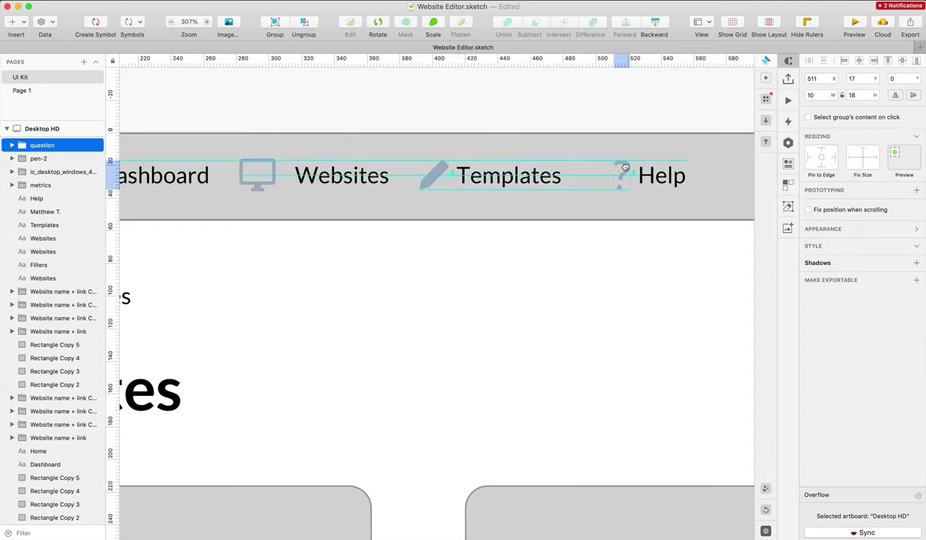
Switch to Nucleo, search for "edit", and replace the pen before Templates with the underlined pencil glyph, sized 19 × 19 at X 392, Y 17
{"action": "key", "text": "super+Tab"}
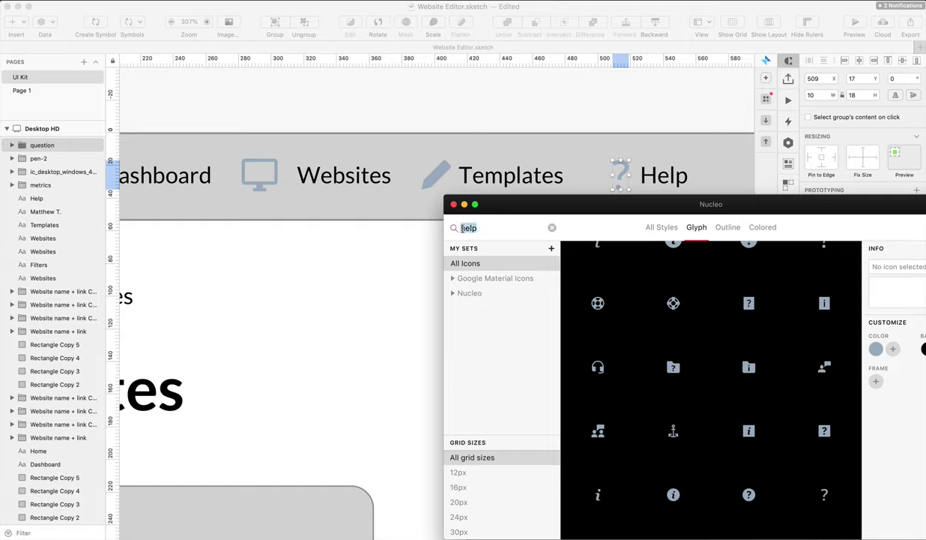
{"action": "type", "text": "edit"}
{"action": "scroll", "coordinate": [709, 314], "scroll_direction": "down", "scroll_amount": 10}
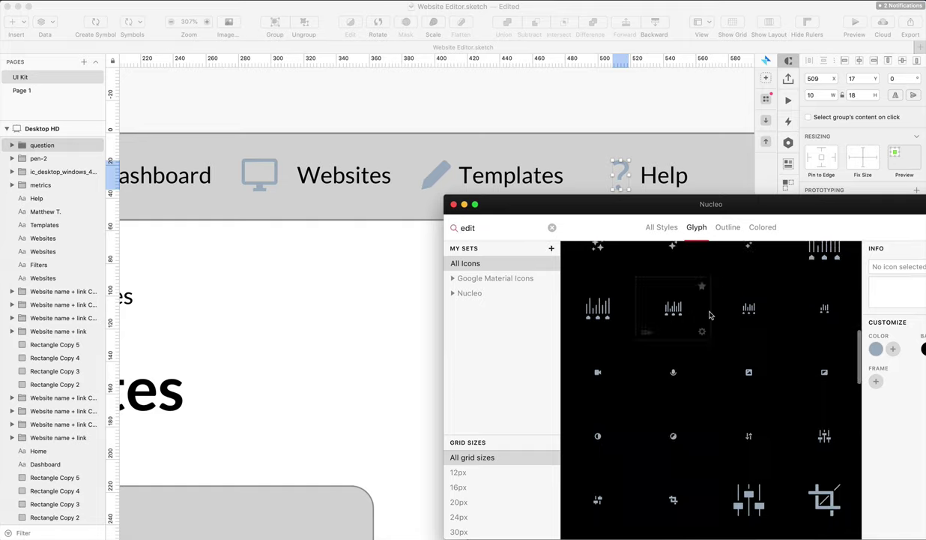
{"action": "scroll", "coordinate": [711, 314], "scroll_direction": "down", "scroll_amount": 5}
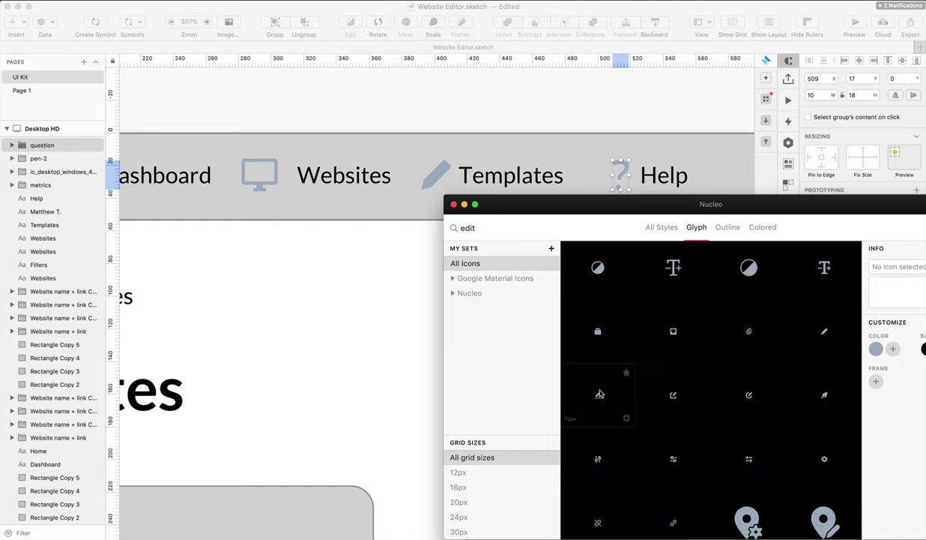
{"action": "left_click_drag", "start_coordinate": [489, 252], "coordinate": [437, 174]}
{"action": "left_click", "coordinate": [434, 177]}
{"action": "key", "text": "Delete"}
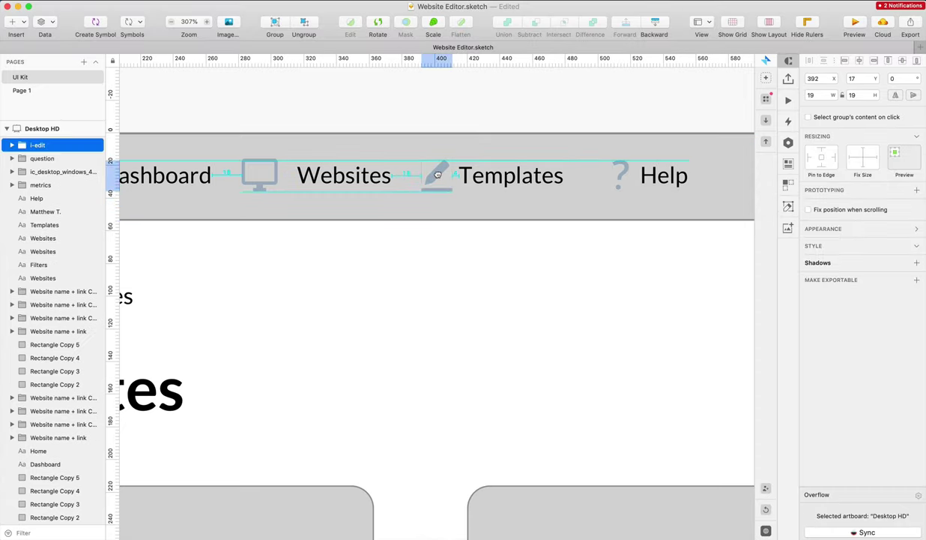
Turn off the border on the header's background rectangle
{"action": "left_click", "coordinate": [465, 274]}
{"action": "scroll", "coordinate": [468, 270], "scroll_direction": "down", "scroll_amount": 5}
{"action": "scroll", "coordinate": [297, 209], "scroll_direction": "left", "scroll_amount": 2}
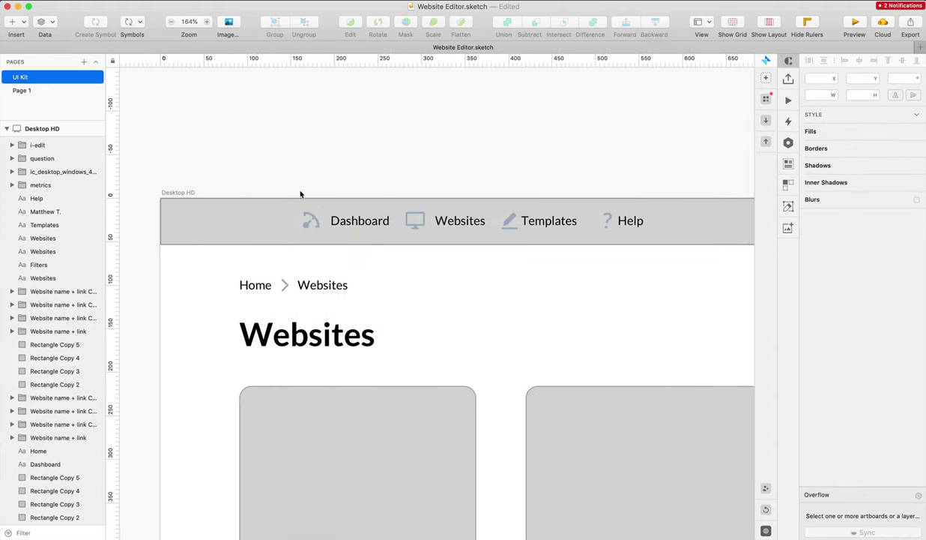
{"action": "left_click", "coordinate": [294, 205]}
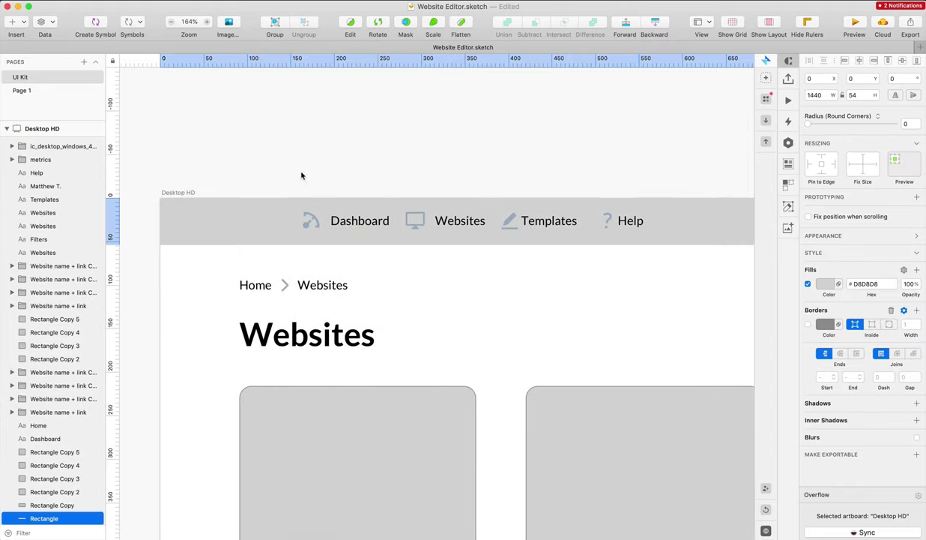
Group the gauge glyph with the Dashboard label, and the monitor glyph with the Websites label in the header
{"action": "left_click_drag", "start_coordinate": [289, 169], "coordinate": [386, 231]}
{"action": "key", "text": "super+g"}
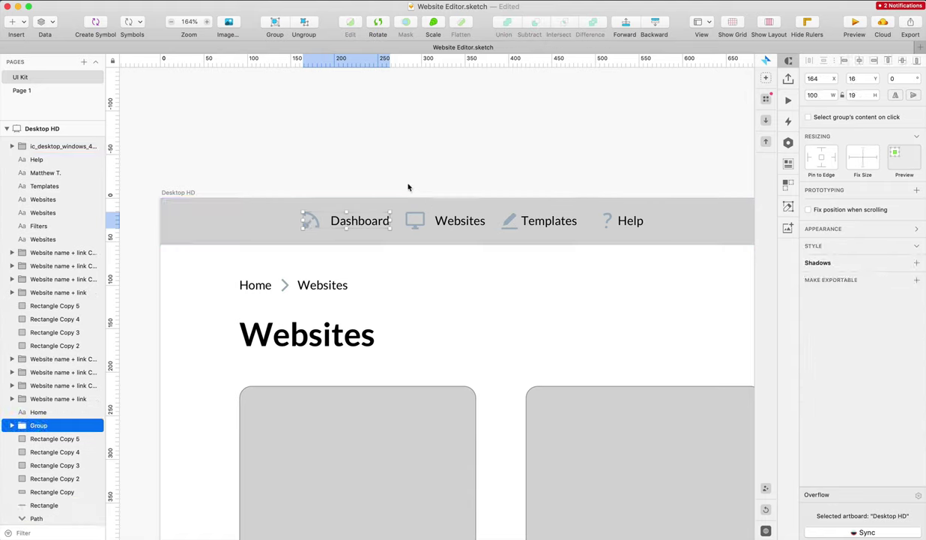
{"action": "left_click_drag", "start_coordinate": [406, 186], "coordinate": [491, 234]}
{"action": "key", "text": "super+g"}
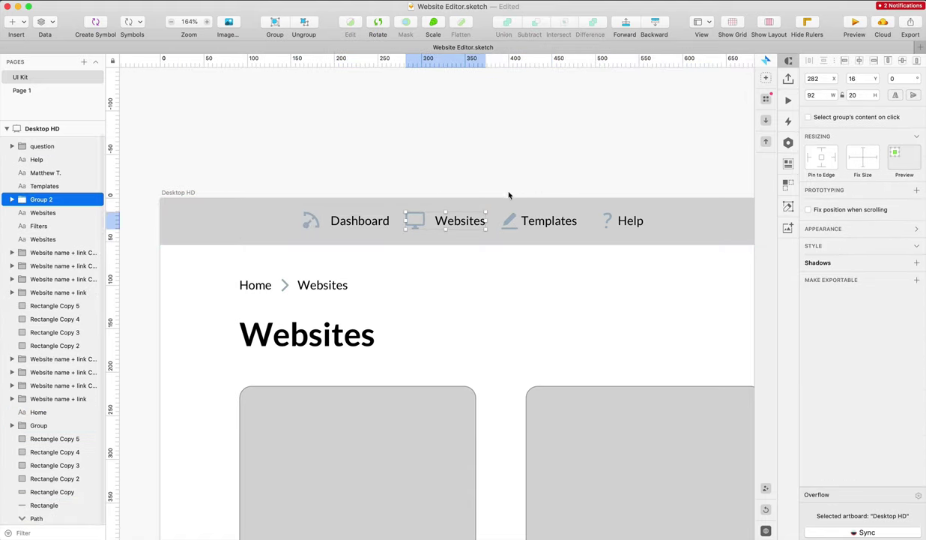
Nudge the Templates label right to about X 421 and group it with its pencil glyph
{"action": "left_click_drag", "start_coordinate": [508, 193], "coordinate": [581, 232]}
{"action": "left_click", "coordinate": [569, 165]}
{"action": "left_click", "coordinate": [567, 223]}
{"action": "key", "text": "Right"}
{"action": "key", "text": "Right"}
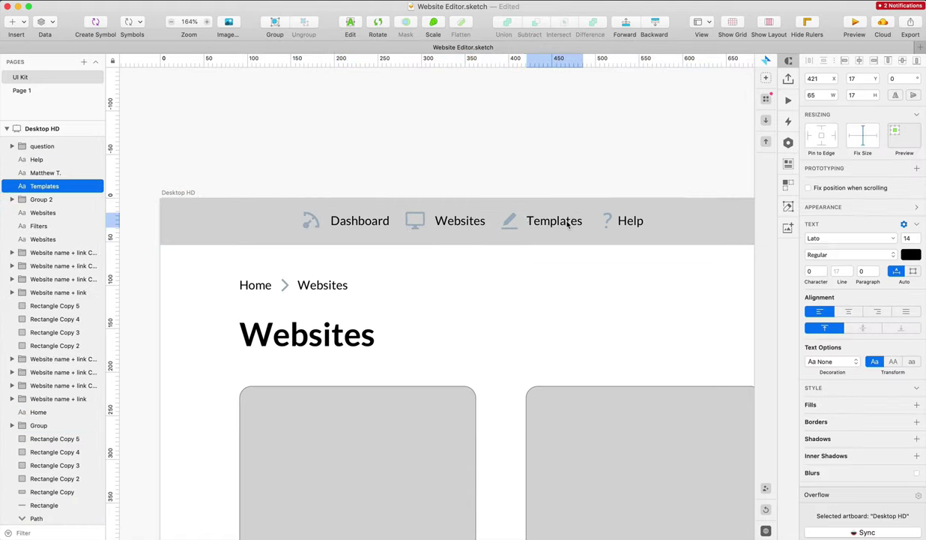
{"action": "left_click", "coordinate": [509, 220], "text": "shift"}
{"action": "key", "text": "super+g"}
Nudge the Help label right, group it with its question-mark glyph, and move that group to about X 539
{"action": "left_click", "coordinate": [621, 223]}
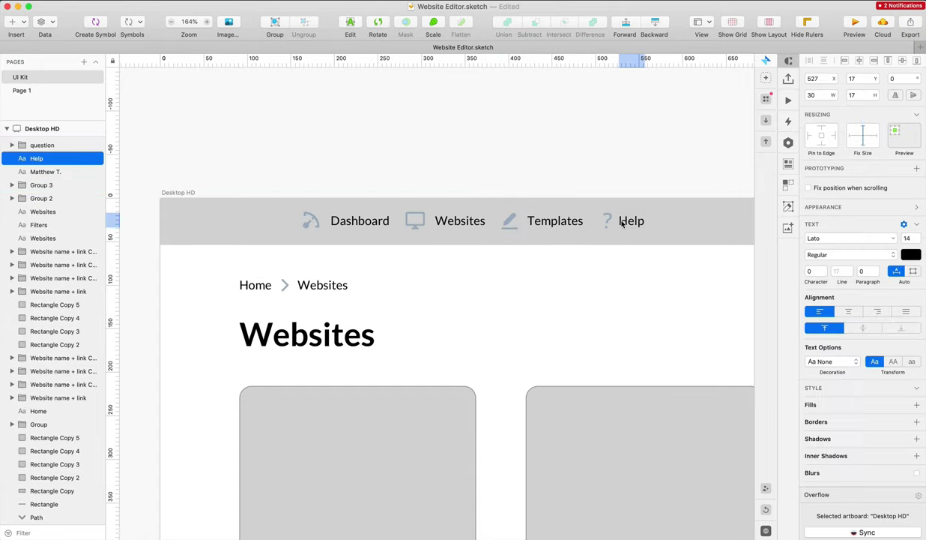
{"action": "key", "text": "super+g"}
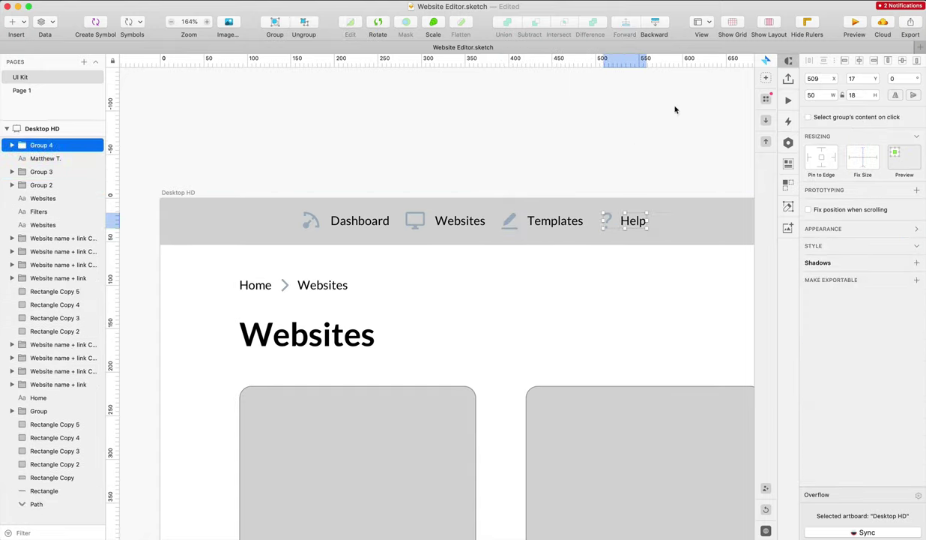
{"action": "left_click", "coordinate": [674, 110]}
{"action": "left_click_drag", "start_coordinate": [621, 221], "coordinate": [643, 223]}
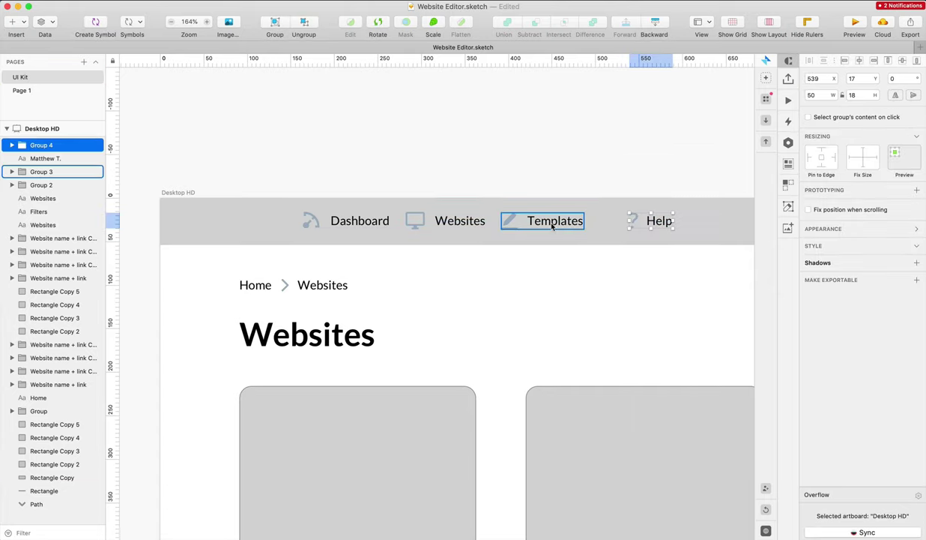
Distribute the Dashboard, Websites, Templates and Help link groups evenly across their horizontal span in the header
{"action": "left_click", "coordinate": [554, 220], "text": "shift"}
{"action": "left_click", "coordinate": [458, 220], "text": "shift"}
{"action": "left_click", "coordinate": [378, 220], "text": "shift"}
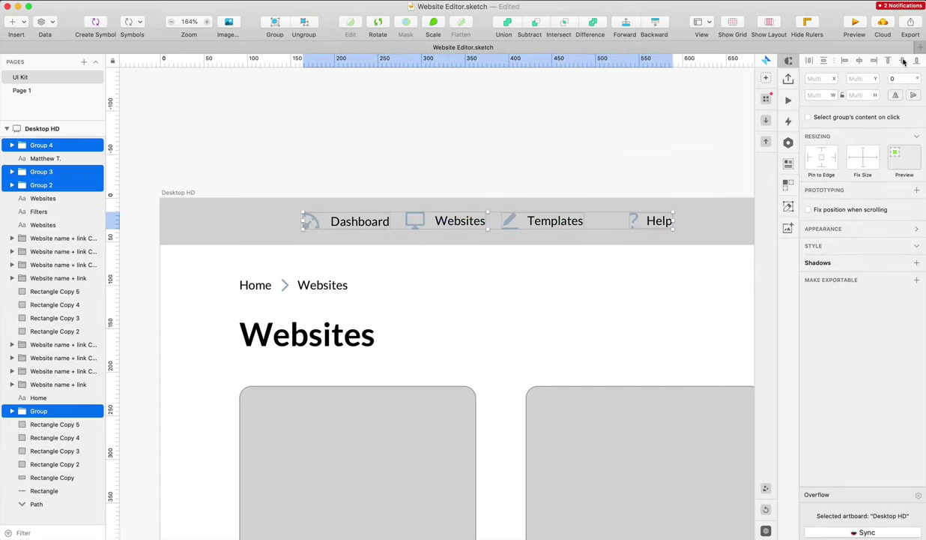
{"action": "left_click", "coordinate": [809, 60]}
{"action": "left_click", "coordinate": [567, 104]}
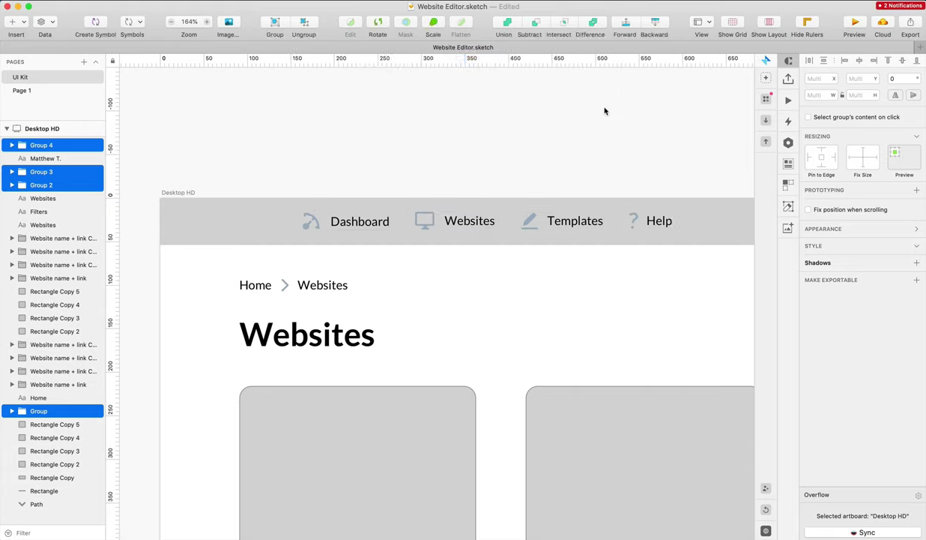
{"action": "left_click", "coordinate": [605, 110]}
Move the Help group right to X 572 and redistribute the four header link groups horizontally, accepting uneven full-pixel spacing
{"action": "scroll", "coordinate": [605, 110], "scroll_direction": "up", "scroll_amount": 4}
{"action": "scroll", "coordinate": [605, 111], "scroll_direction": "down", "scroll_amount": 3}
{"action": "left_click", "coordinate": [650, 195]}
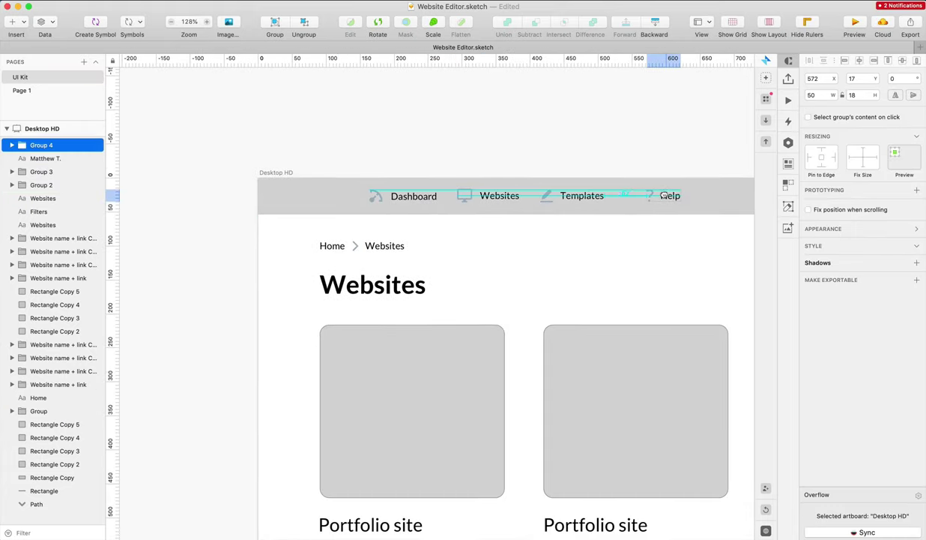
{"action": "left_click", "coordinate": [582, 195], "text": "shift"}
{"action": "left_click", "coordinate": [499, 196], "text": "shift"}
{"action": "left_click", "coordinate": [411, 195], "text": "shift"}
{"action": "key", "text": "ctrl+super+h"}
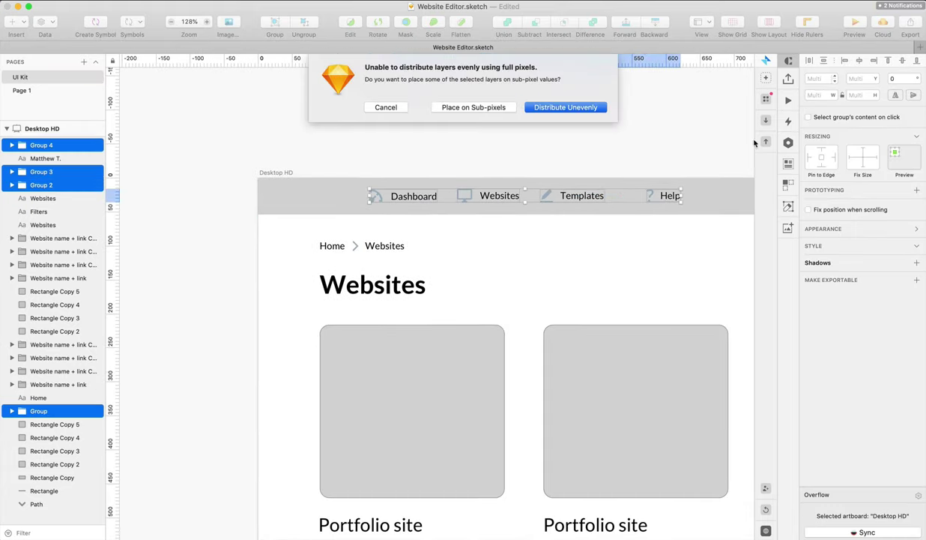
{"action": "left_click", "coordinate": [580, 109]}
{"action": "left_click", "coordinate": [606, 158]}
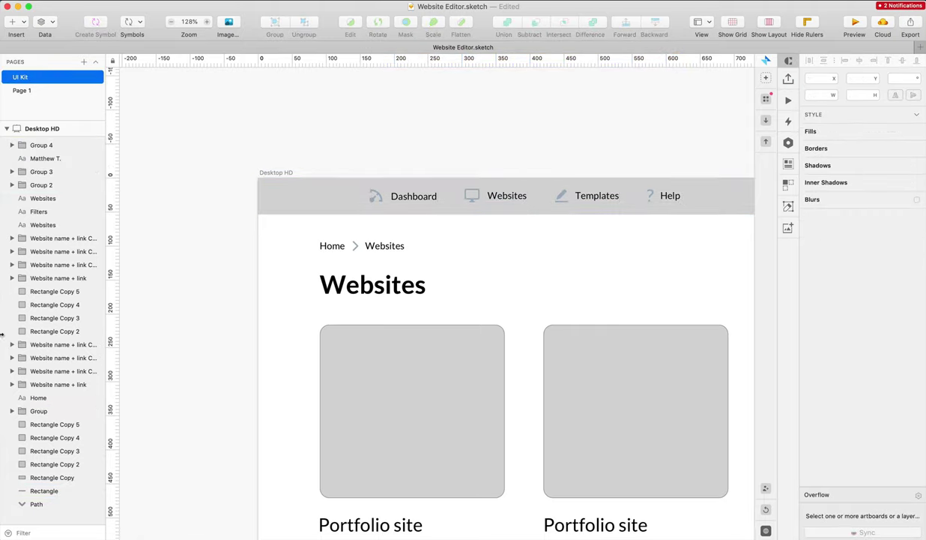
Move the Dashboard group to X 89, in line with the Home breadcrumb, and shift the Websites (X 237), Templates and Help groups left
{"action": "scroll", "coordinate": [488, 139], "scroll_direction": "right", "scroll_amount": 5}
{"action": "scroll", "coordinate": [488, 140], "scroll_direction": "up", "scroll_amount": 1}
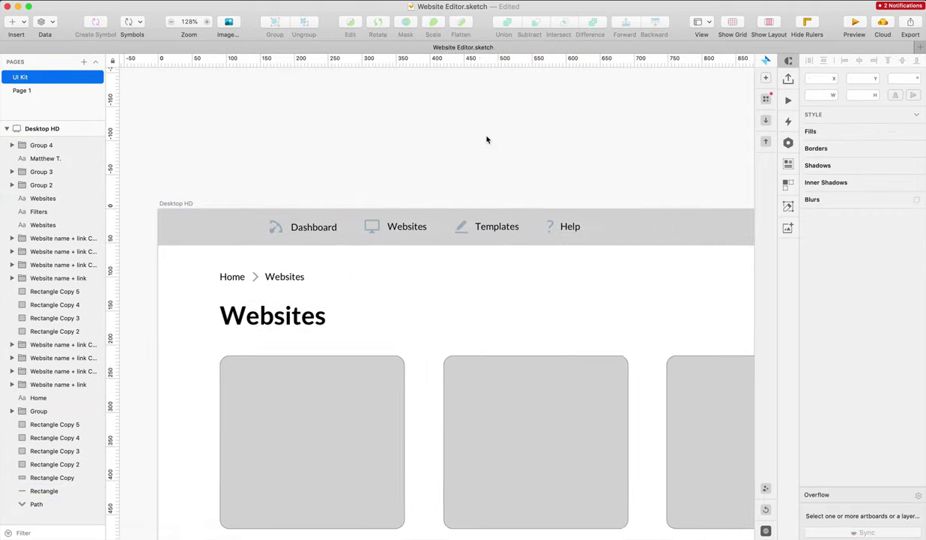
{"action": "scroll", "coordinate": [488, 139], "scroll_direction": "right", "scroll_amount": 15}
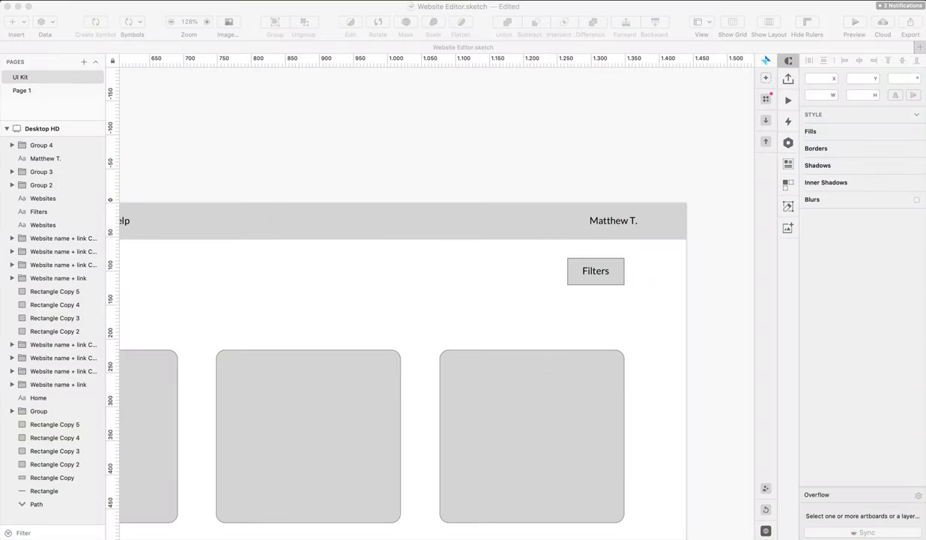
{"action": "scroll", "coordinate": [634, 201], "scroll_direction": "down", "scroll_amount": 10}
{"action": "scroll", "coordinate": [634, 201], "scroll_direction": "left", "scroll_amount": 15}
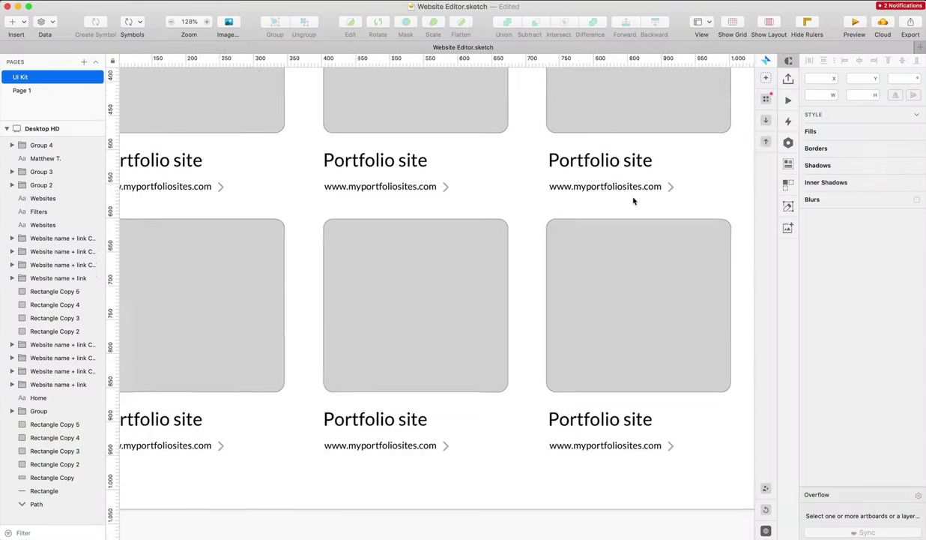
{"action": "scroll", "coordinate": [633, 201], "scroll_direction": "up", "scroll_amount": 10}
{"action": "scroll", "coordinate": [633, 201], "scroll_direction": "right", "scroll_amount": 5}
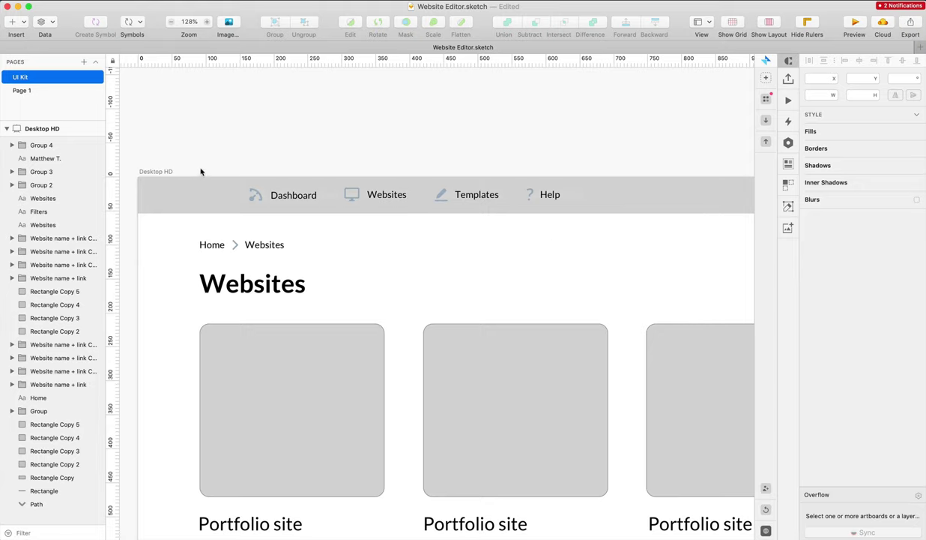
{"action": "left_click_drag", "start_coordinate": [314, 196], "coordinate": [254, 196]}
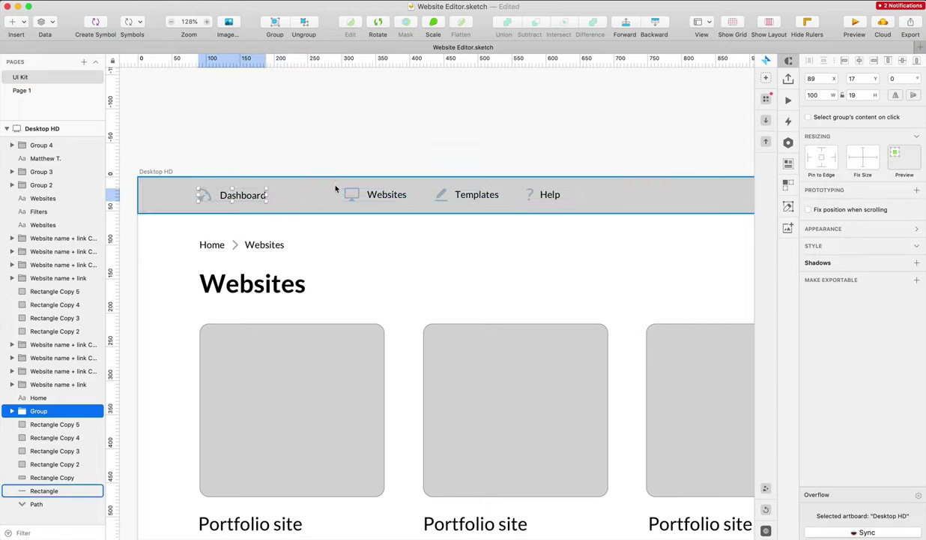
{"action": "left_click_drag", "start_coordinate": [458, 195], "coordinate": [409, 196]}
{"action": "left_click_drag", "start_coordinate": [366, 199], "coordinate": [321, 201]}
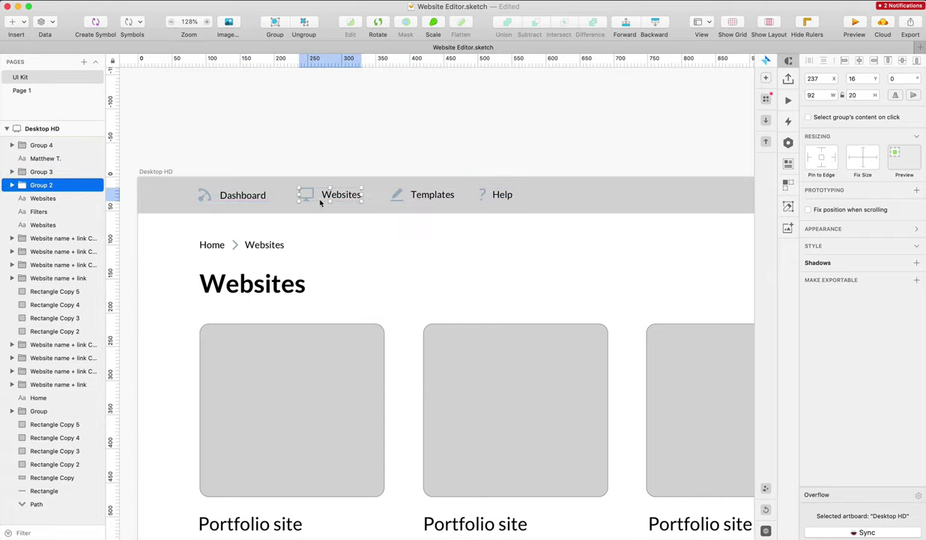
Distribute the four shifted header link groups evenly in the horizontal direction
{"action": "left_click", "coordinate": [258, 197], "text": "shift"}
{"action": "left_click", "coordinate": [422, 196], "text": "shift"}
{"action": "left_click", "coordinate": [491, 197], "text": "shift"}
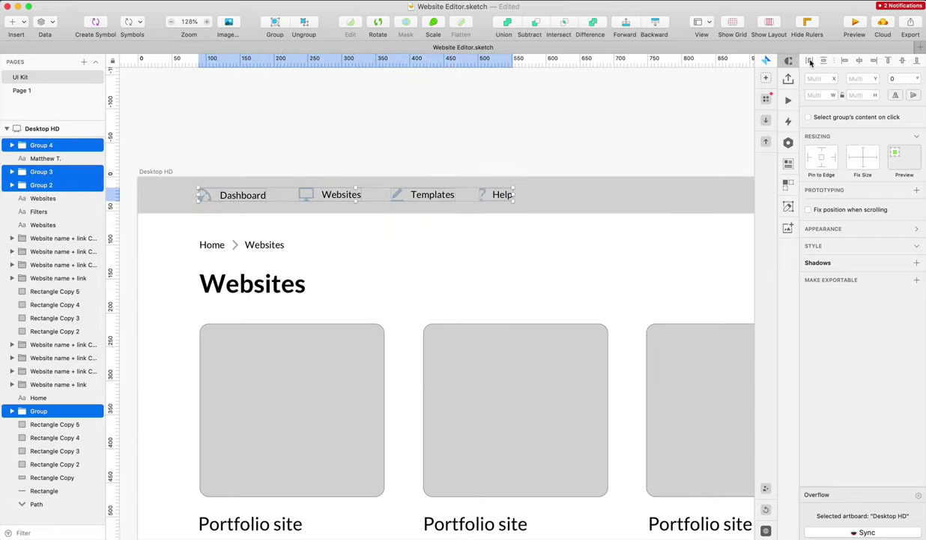
{"action": "left_click", "coordinate": [518, 143]}
Review the layout of the whole Desktop HD artboard, including the header, the breadcrumb and Filters row, and the website cards
{"action": "scroll", "coordinate": [519, 141], "scroll_direction": "down", "scroll_amount": 5}
{"action": "scroll", "coordinate": [520, 141], "scroll_direction": "right", "scroll_amount": 5}
{"action": "scroll", "coordinate": [519, 141], "scroll_direction": "down", "scroll_amount": 2}
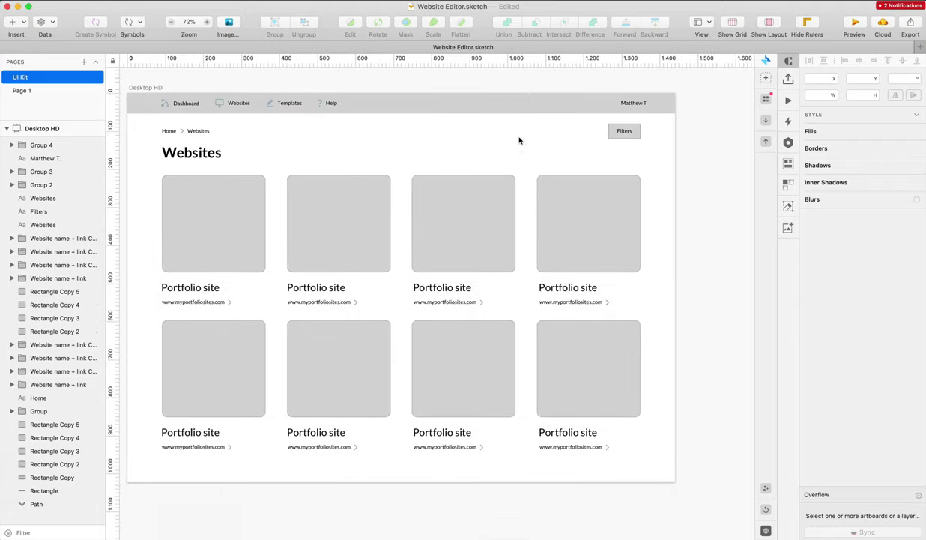
{"action": "scroll", "coordinate": [519, 140], "scroll_direction": "left", "scroll_amount": 3}
{"action": "scroll", "coordinate": [518, 141], "scroll_direction": "up", "scroll_amount": 2}
{"action": "scroll", "coordinate": [585, 79], "scroll_direction": "down", "scroll_amount": 1}
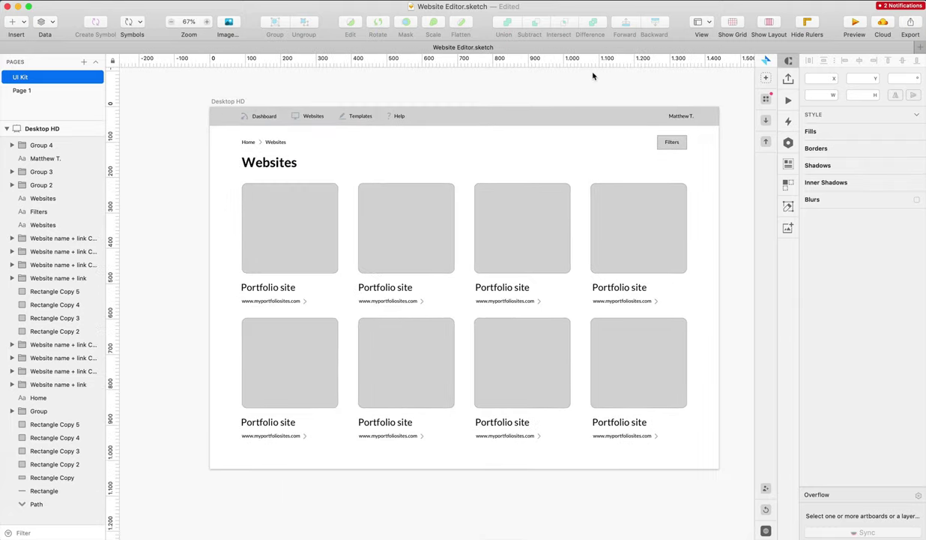
{"action": "left_click_drag", "start_coordinate": [222, 129], "coordinate": [703, 153]}
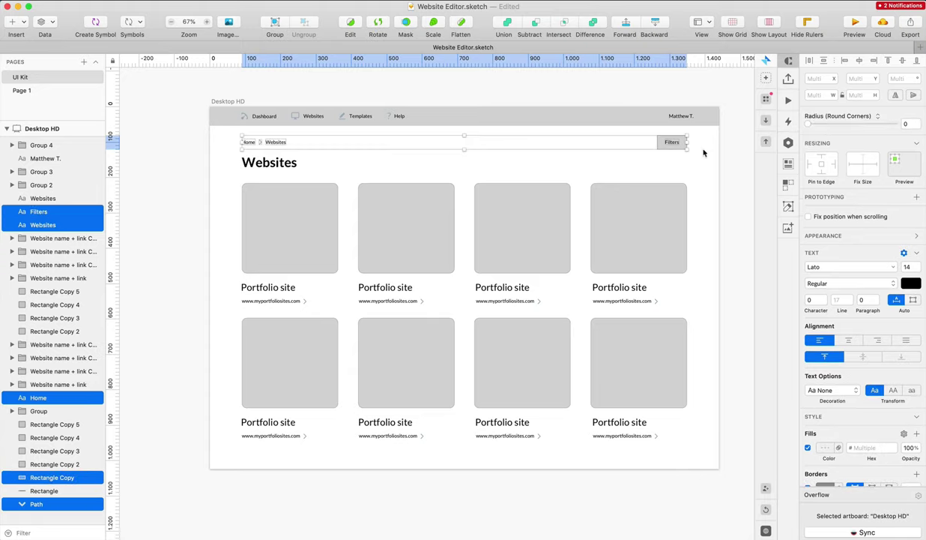
{"action": "left_click", "coordinate": [202, 138]}
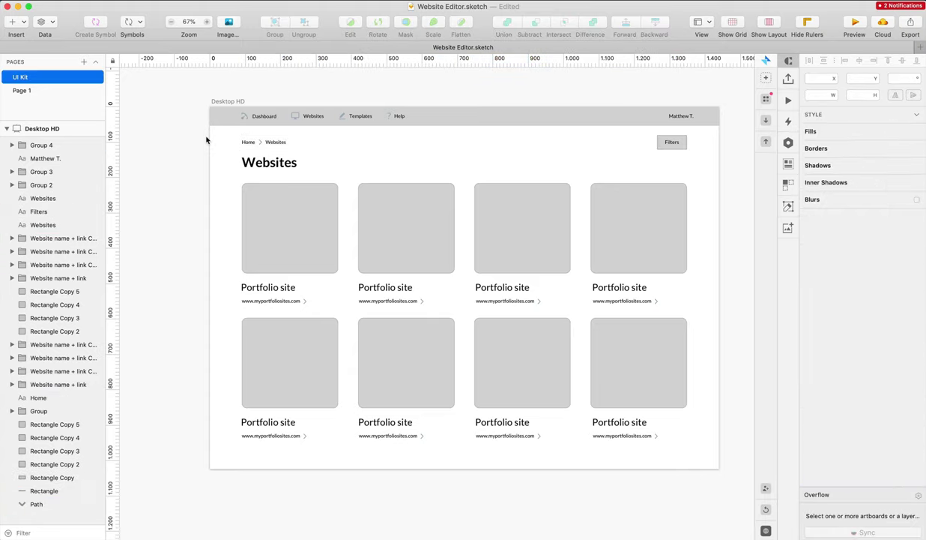
{"action": "scroll", "coordinate": [218, 136], "scroll_direction": "left", "scroll_amount": 2}
{"action": "scroll", "coordinate": [218, 136], "scroll_direction": "up", "scroll_amount": 3}
{"action": "scroll", "coordinate": [218, 136], "scroll_direction": "right", "scroll_amount": 5}
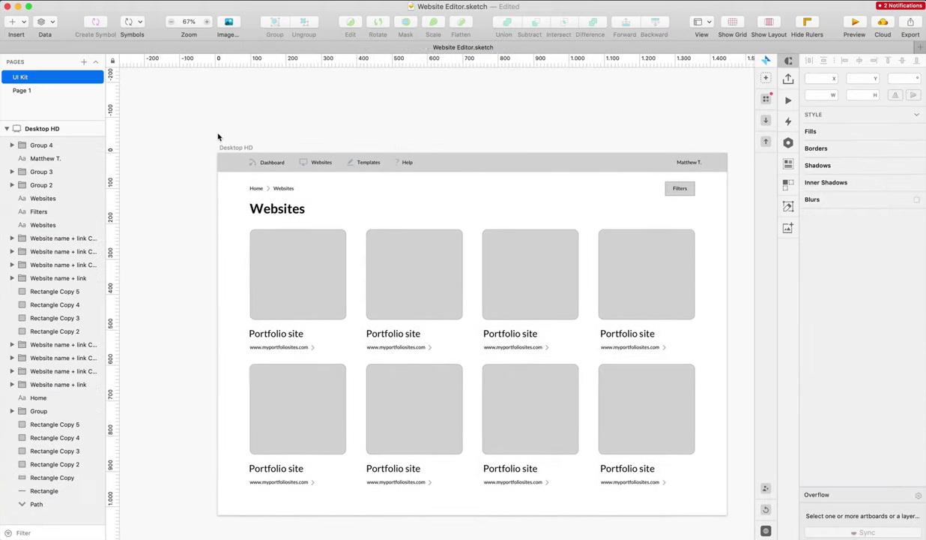
{"action": "scroll", "coordinate": [218, 137], "scroll_direction": "left", "scroll_amount": 3}
{"action": "scroll", "coordinate": [218, 137], "scroll_direction": "down", "scroll_amount": 1}
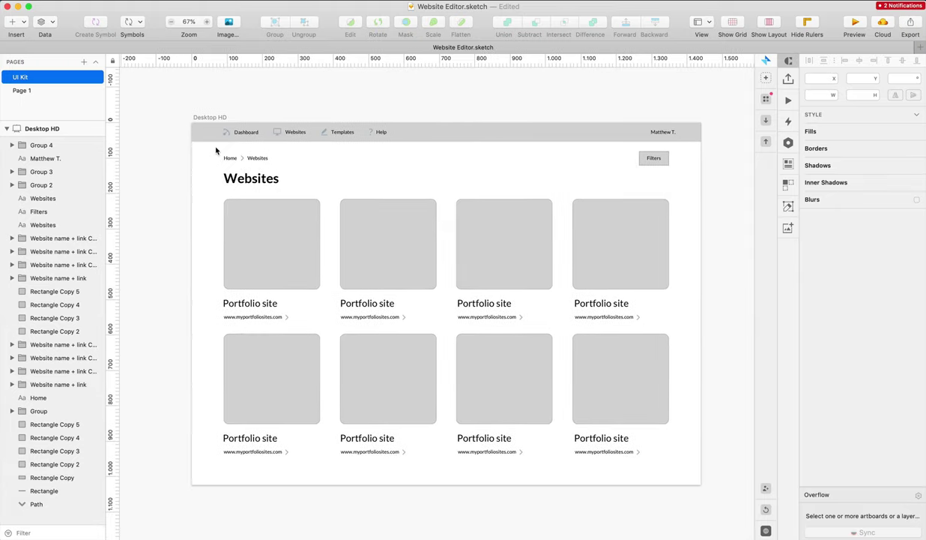
{"action": "scroll", "coordinate": [349, 161], "scroll_direction": "left", "scroll_amount": 2}
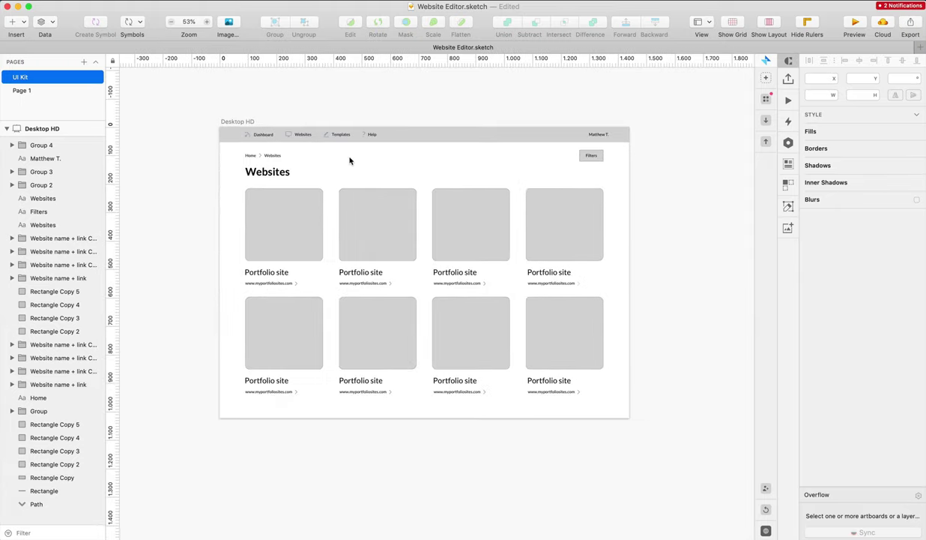
{"action": "scroll", "coordinate": [350, 161], "scroll_direction": "right", "scroll_amount": 4}
{"action": "scroll", "coordinate": [350, 160], "scroll_direction": "up", "scroll_amount": 1}
{"action": "scroll", "coordinate": [349, 161], "scroll_direction": "down", "scroll_amount": 2}
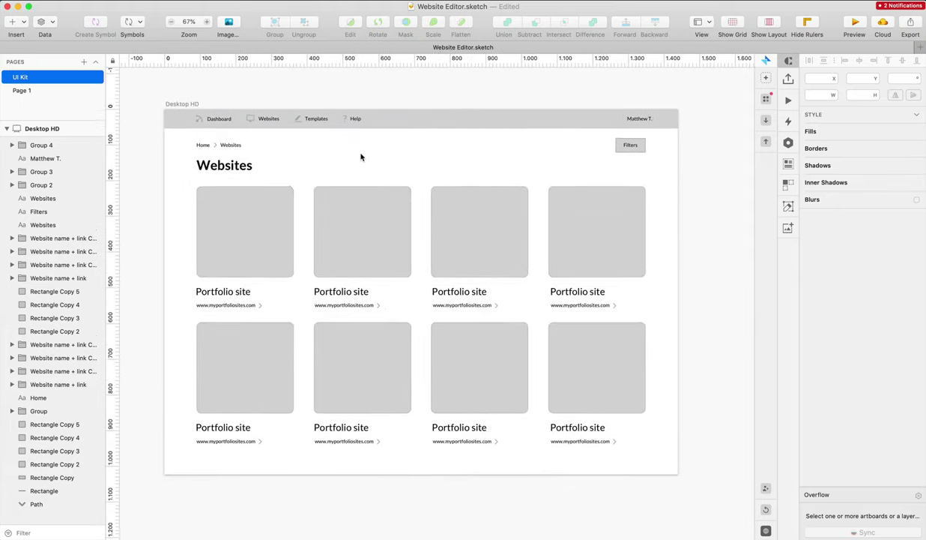
{"action": "scroll", "coordinate": [361, 157], "scroll_direction": "left", "scroll_amount": 1}
{"action": "scroll", "coordinate": [370, 154], "scroll_direction": "up", "scroll_amount": 1}
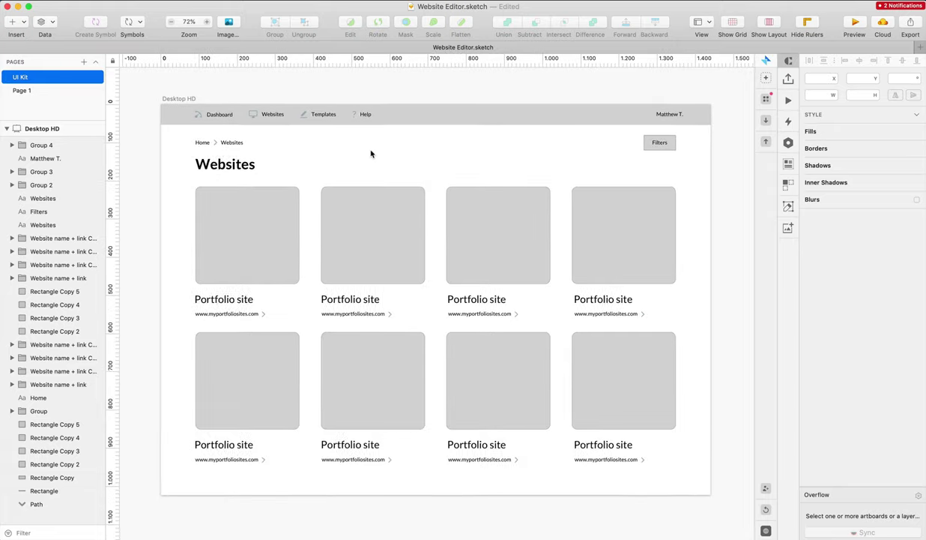
{"action": "scroll", "coordinate": [667, 88], "scroll_direction": "down", "scroll_amount": 2}
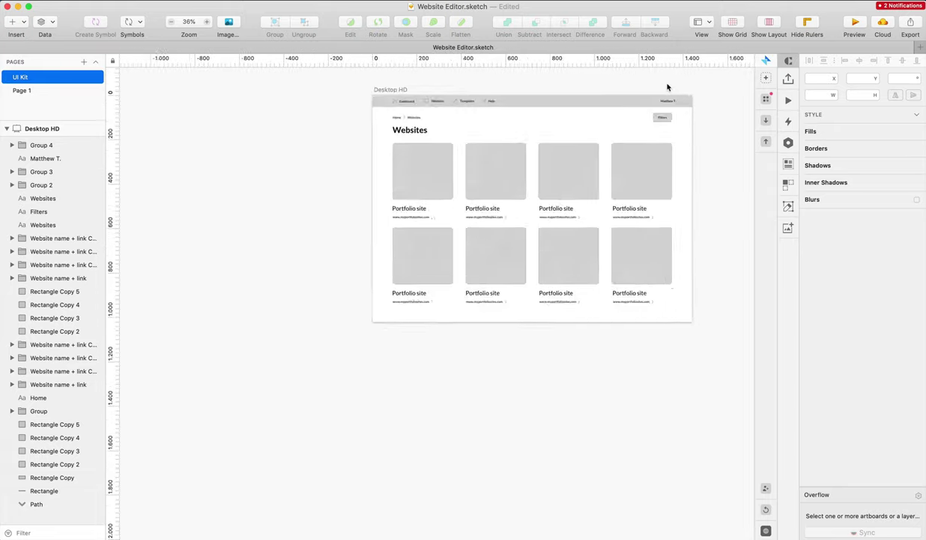
Draw an avatar circle about 37 × 37 px in the header, just left of the user-name label
{"action": "scroll", "coordinate": [667, 87], "scroll_direction": "up", "scroll_amount": 10}
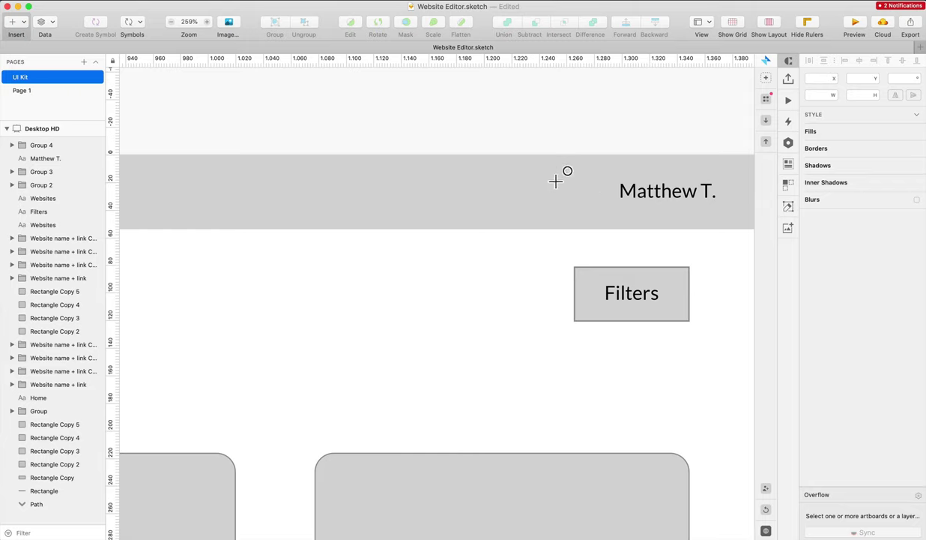
{"action": "left_click_drag", "start_coordinate": [605, 222], "coordinate": [605, 222]}
{"action": "left_click_drag", "start_coordinate": [586, 192], "coordinate": [587, 191]}
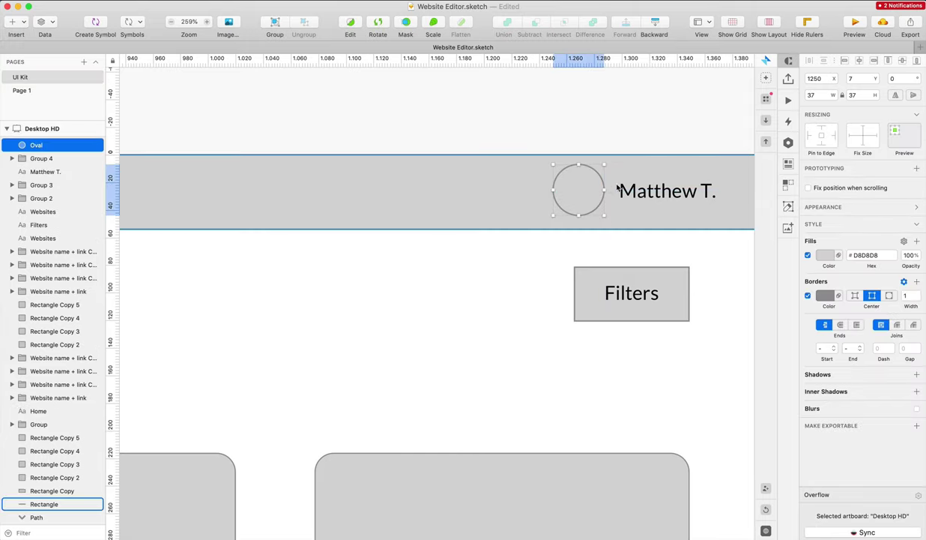
{"action": "left_click", "coordinate": [604, 171], "text": "shift"}
{"action": "key", "text": "super+z"}
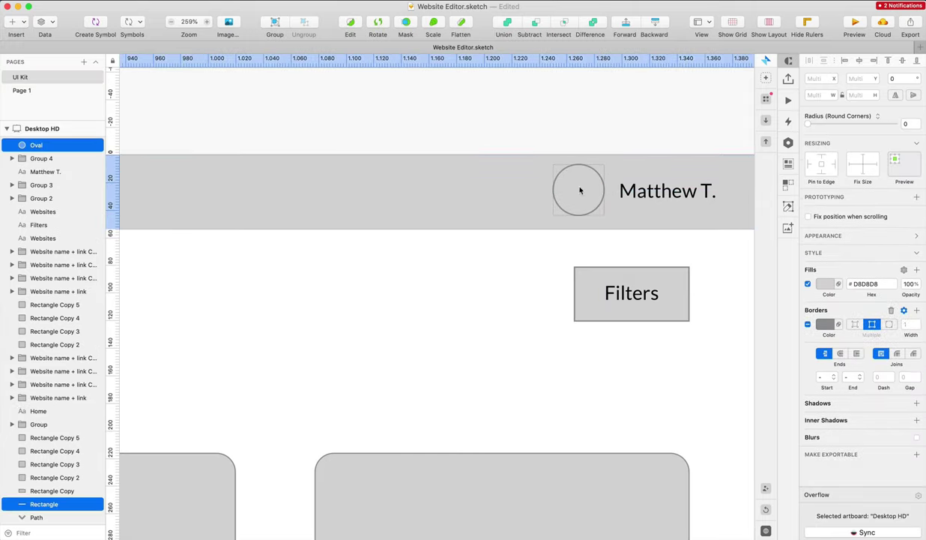
Shrink the avatar circle to 33 × 33 px and move it left with the user-name label, ending flush with the Filters button's right edge
{"action": "left_click", "coordinate": [626, 129]}
{"action": "left_click", "coordinate": [588, 182]}
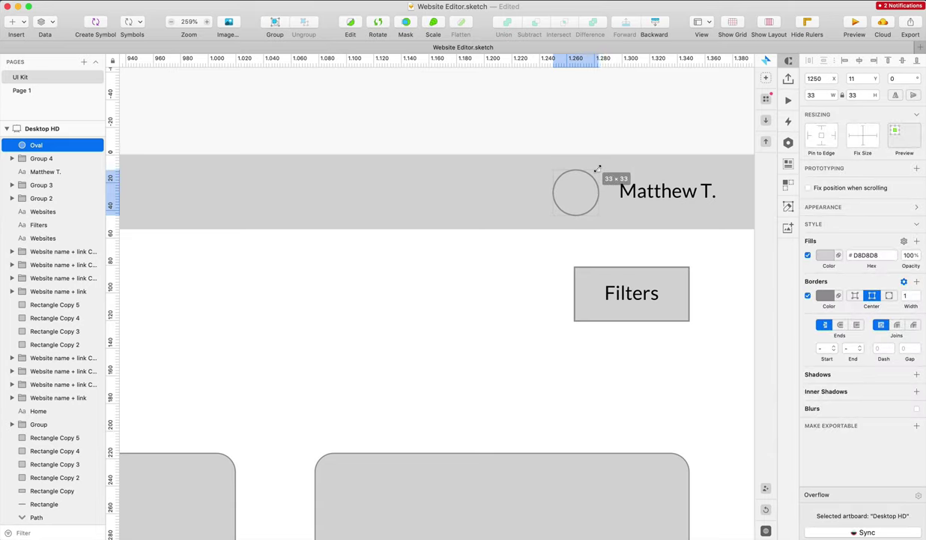
{"action": "left_click", "coordinate": [634, 189], "text": "shift"}
{"action": "left_click_drag", "start_coordinate": [634, 189], "coordinate": [606, 190]}
{"action": "left_click", "coordinate": [626, 119]}
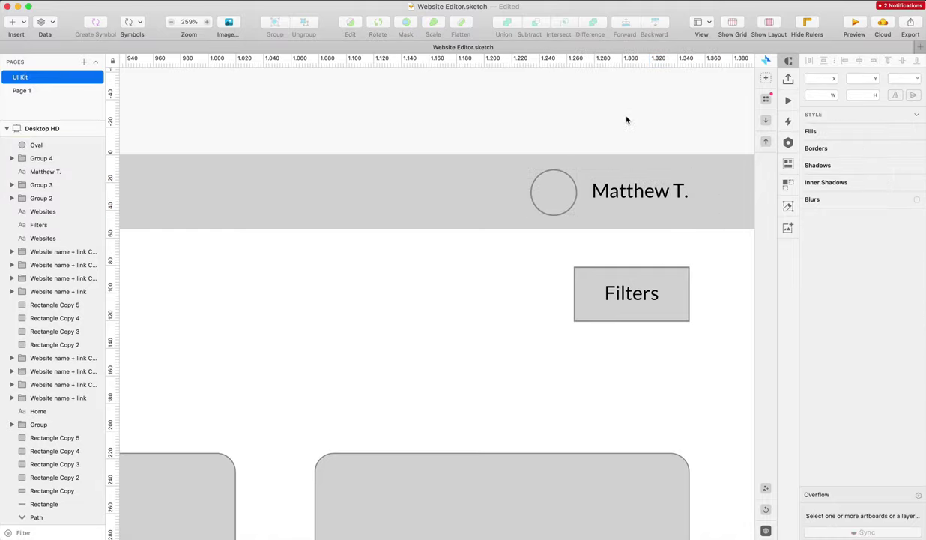
Switch to Nucleo and search the glyph icons for "arrow" to find a small downward arrow
{"action": "scroll", "coordinate": [627, 120], "scroll_direction": "down", "scroll_amount": 5}
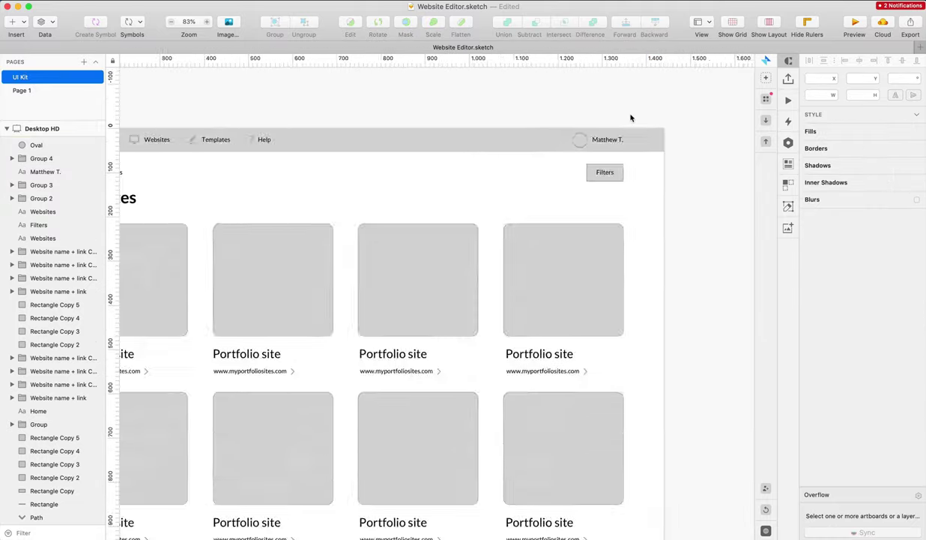
{"action": "scroll", "coordinate": [630, 118], "scroll_direction": "up", "scroll_amount": 5}
{"action": "key", "text": "F4"}
{"action": "left_click", "coordinate": [412, 225]}
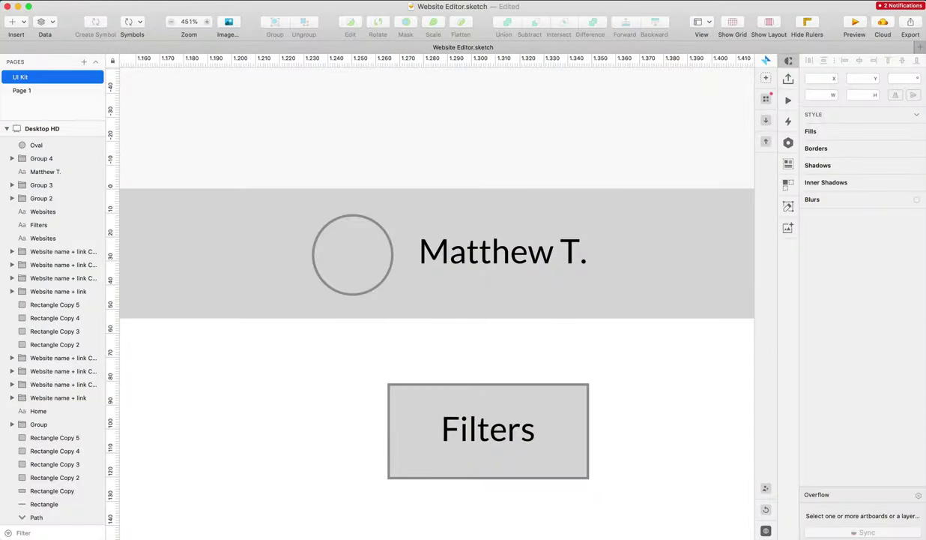
{"action": "type", "text": "arrow"}
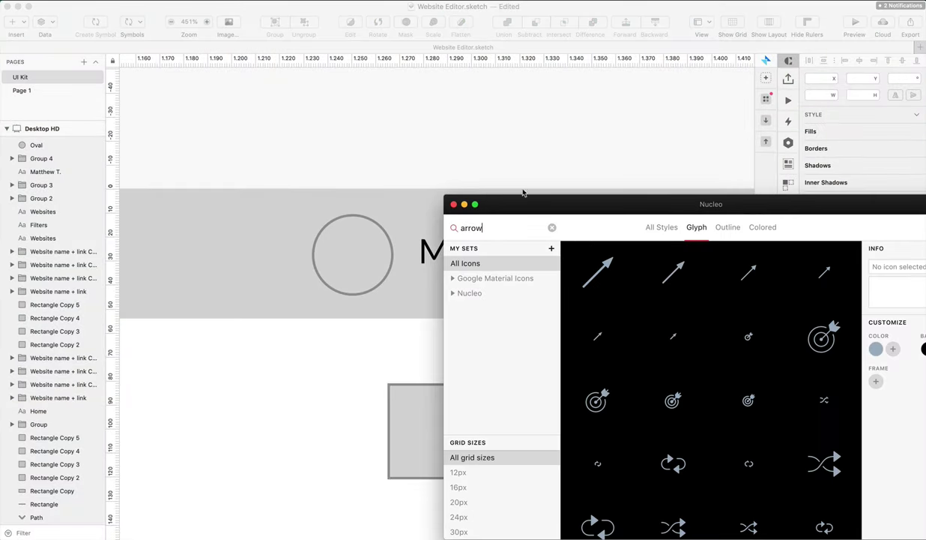
{"action": "left_click_drag", "start_coordinate": [608, 200], "coordinate": [407, 212]}
{"action": "scroll", "coordinate": [555, 457], "scroll_direction": "down", "scroll_amount": 6}
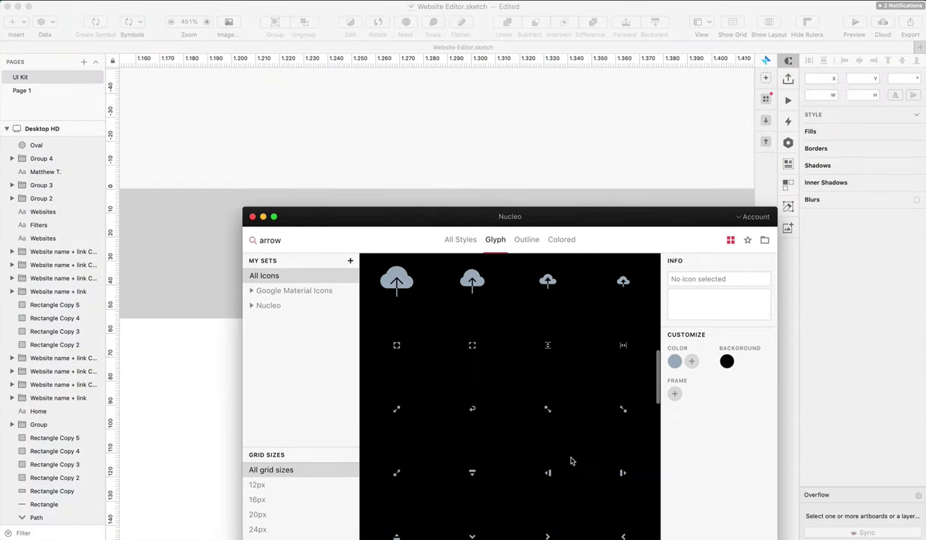
{"action": "scroll", "coordinate": [571, 460], "scroll_direction": "down", "scroll_amount": 4}
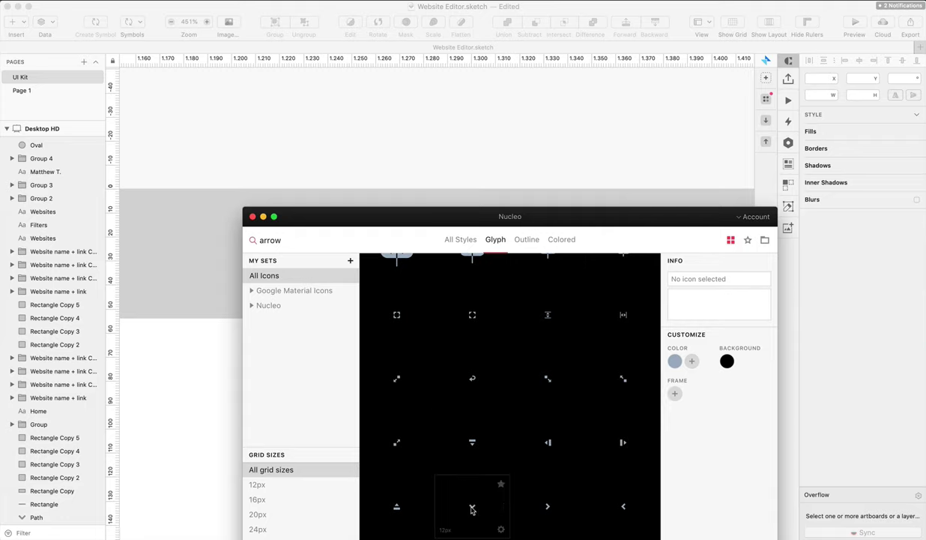
Place the block-down glyph on the Sketch canvas above the header and keep only its arrow path in the group
{"action": "left_click_drag", "start_coordinate": [618, 140], "coordinate": [619, 133]}
{"action": "double_click", "coordinate": [626, 130]}
{"action": "key", "text": "Delete"}
{"action": "left_click", "coordinate": [621, 143]}
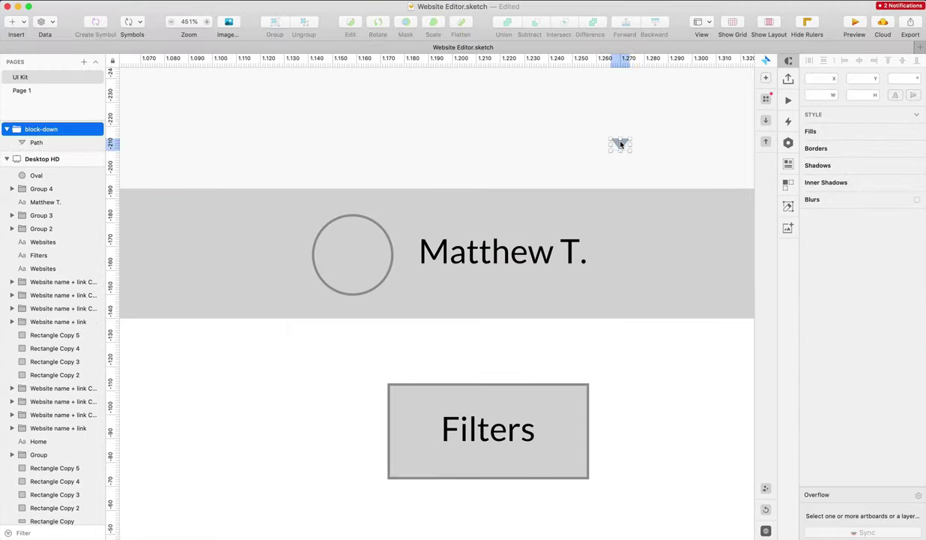
Ungroup the block-down glyph and move its arrow to the right of the user-name label, at X 1355, Y 23
{"action": "key", "text": "shift+super+g"}
{"action": "left_click", "coordinate": [621, 130]}
{"action": "left_click_drag", "start_coordinate": [619, 141], "coordinate": [617, 250]}
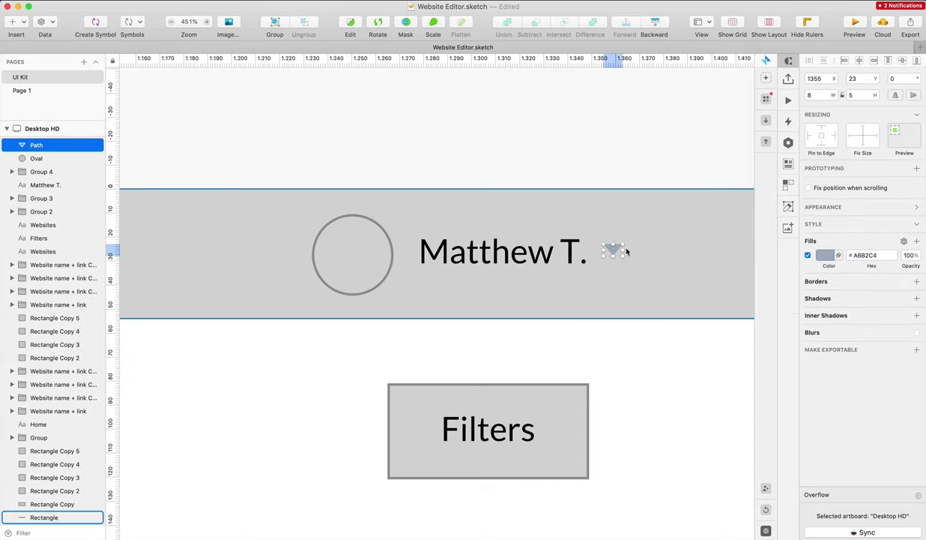
Scale the dropdown arrow to 140% from its left side, then edit its path down to a height of 6 px
{"action": "left_click", "coordinate": [431, 22]}
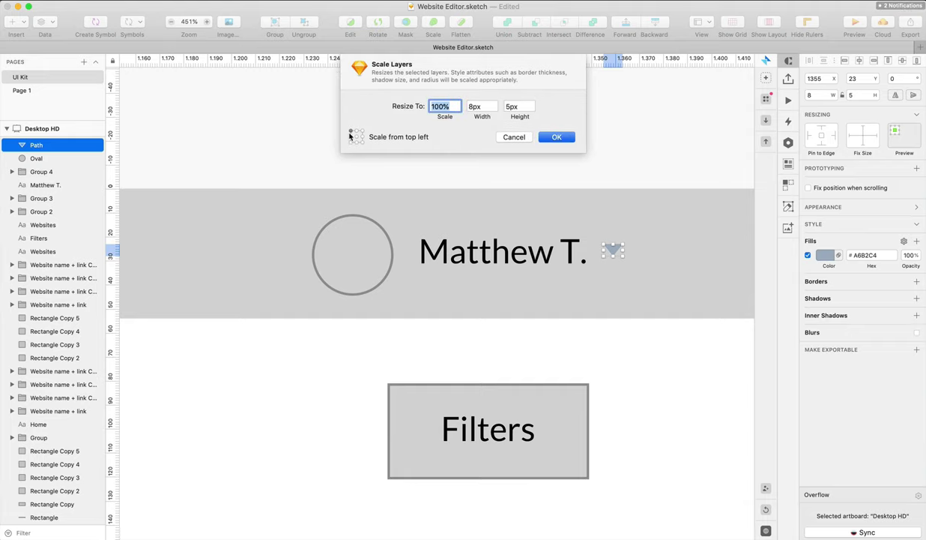
{"action": "key", "text": "shift+Up"}
{"action": "key", "text": "shift+Up"}
{"action": "key", "text": "shift+Up"}
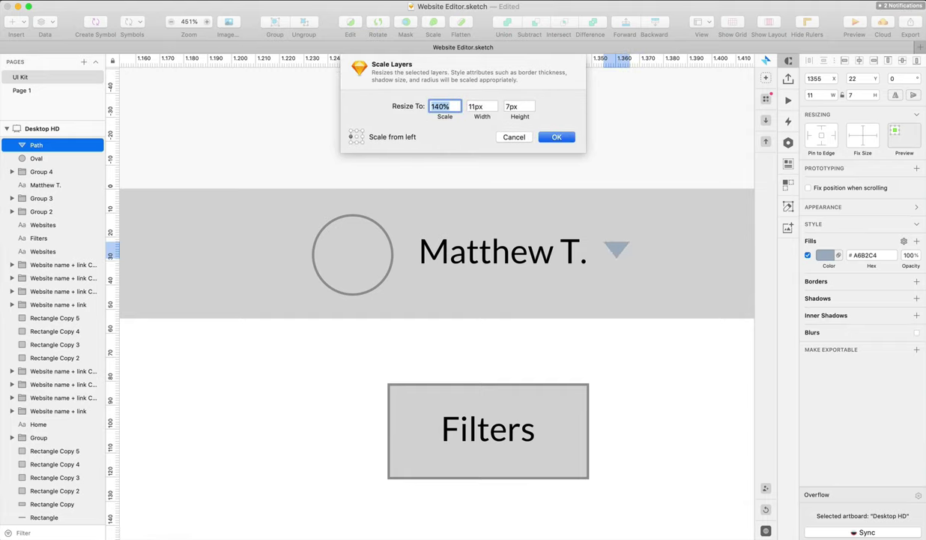
{"action": "key", "text": "Return"}
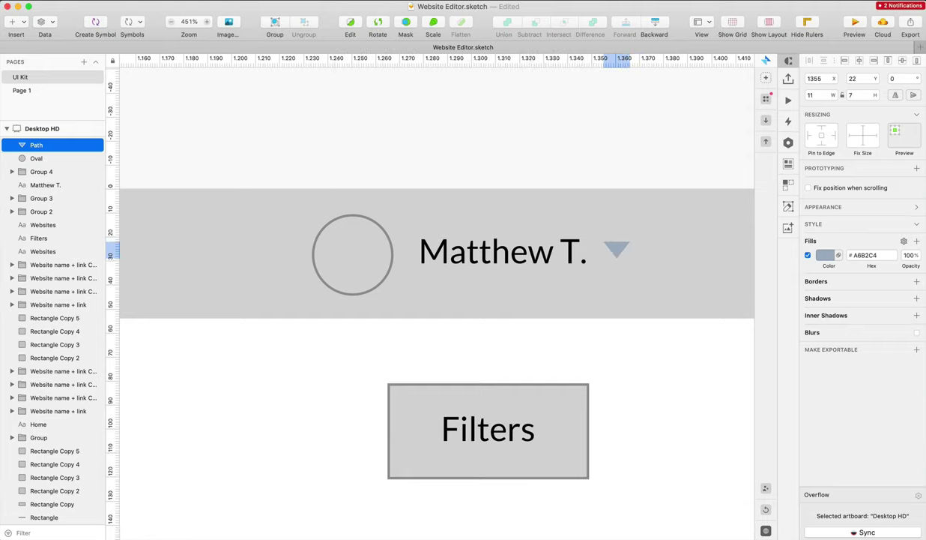
{"action": "key", "text": "Return"}
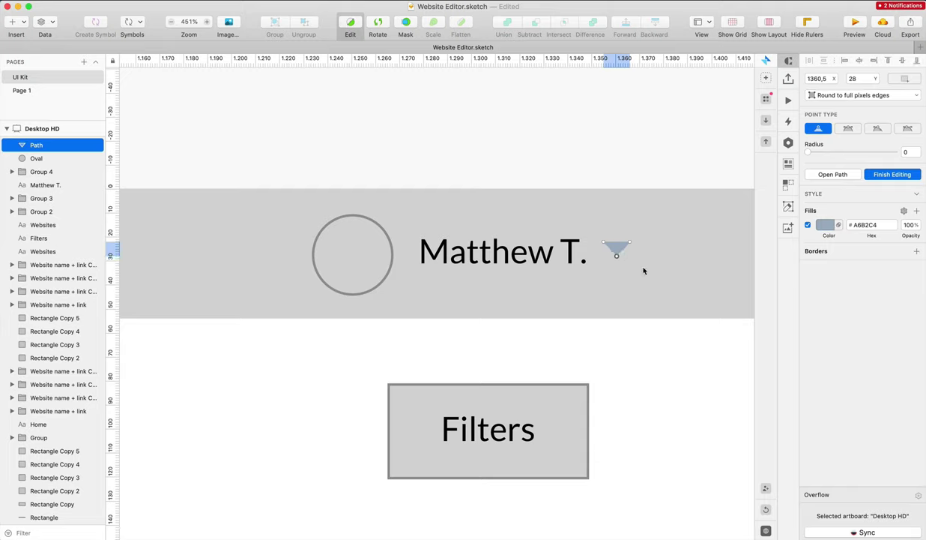
{"action": "key", "text": "Escape"}
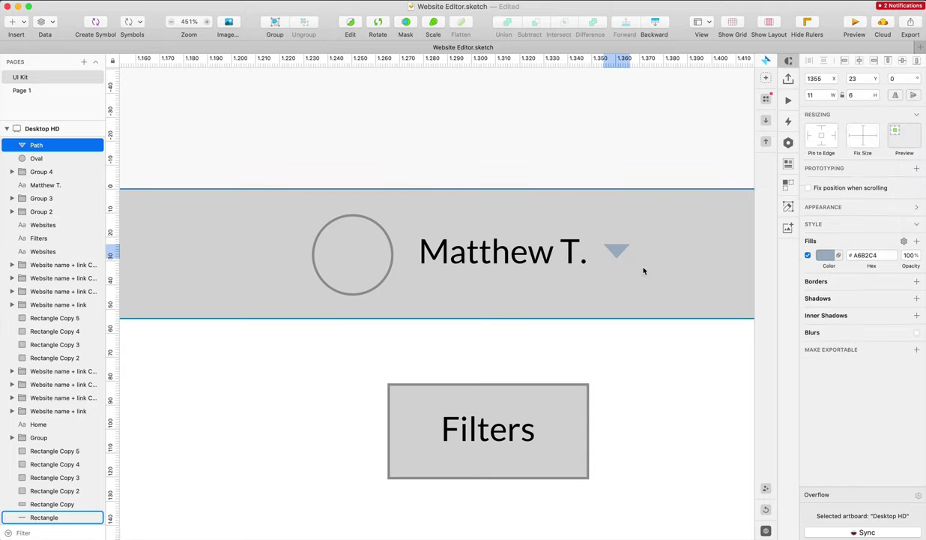
Move the avatar circle, user-name label and dropdown arrow left so the arrow ends flush with the Filters button's right edge
{"action": "left_click", "coordinate": [531, 259], "text": "shift"}
{"action": "left_click", "coordinate": [372, 255], "text": "shift"}
{"action": "key", "text": "shift+Left"}
{"action": "key", "text": "Left"}
{"action": "key", "text": "Left"}
{"action": "key", "text": "Left"}
{"action": "key", "text": "Left"}
{"action": "key", "text": "Left"}
{"action": "key", "text": "Left"}
{"action": "key", "text": "Left"}
{"action": "key", "text": "Left"}
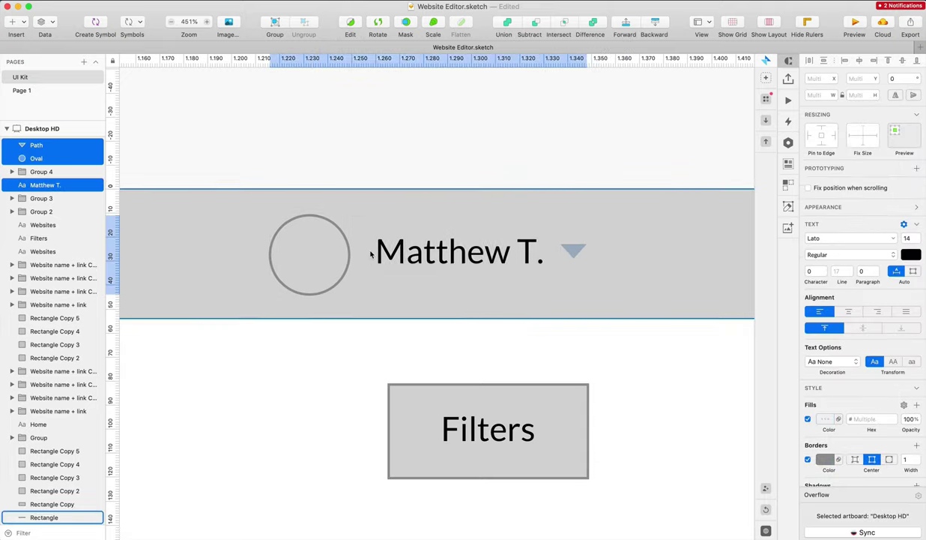
{"action": "key", "text": "Escape"}
{"action": "left_click", "coordinate": [457, 243]}
{"action": "left_click", "coordinate": [330, 252], "text": "shift"}
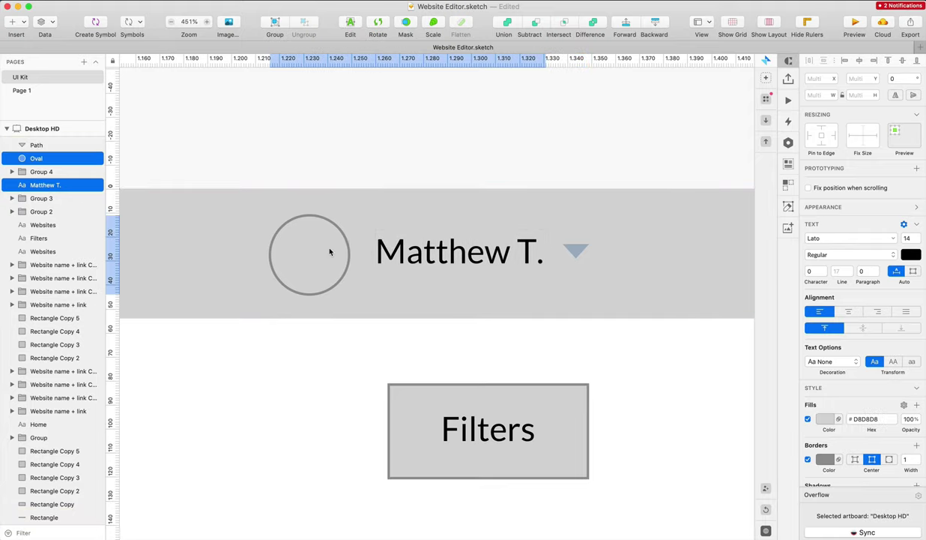
{"action": "left_click", "coordinate": [451, 155]}
{"action": "scroll", "coordinate": [451, 155], "scroll_direction": "down", "scroll_amount": 10}
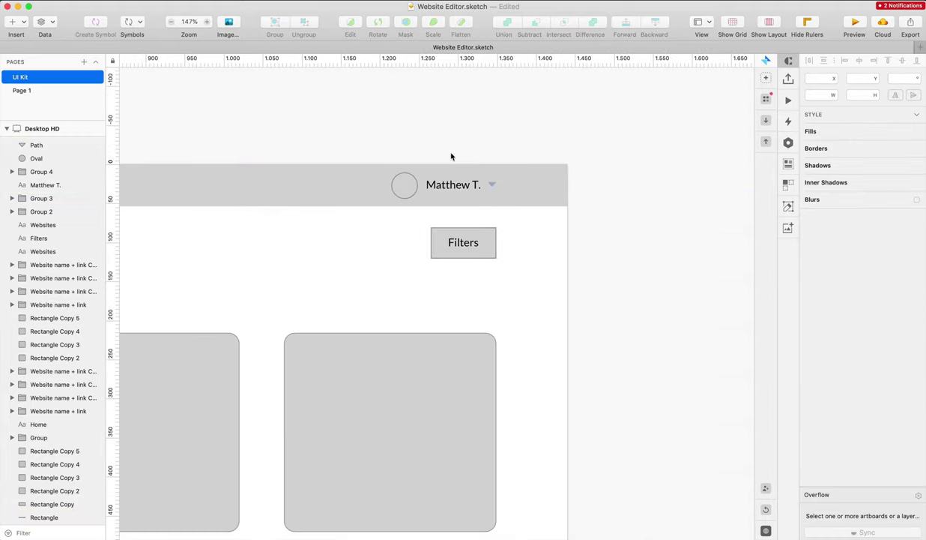
{"action": "scroll", "coordinate": [451, 156], "scroll_direction": "down", "scroll_amount": 6}
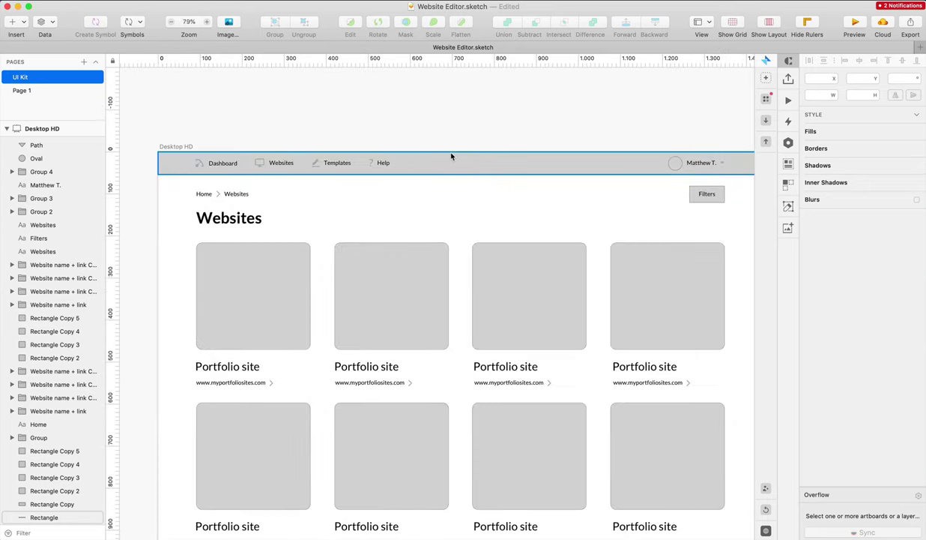
Try grouping all header links with the user menu, then revert the grouping
{"action": "scroll", "coordinate": [451, 156], "scroll_direction": "right", "scroll_amount": 4}
{"action": "scroll", "coordinate": [451, 156], "scroll_direction": "left", "scroll_amount": 2}
{"action": "left_click_drag", "start_coordinate": [154, 124], "coordinate": [727, 171]}
{"action": "key", "text": "super+g"}
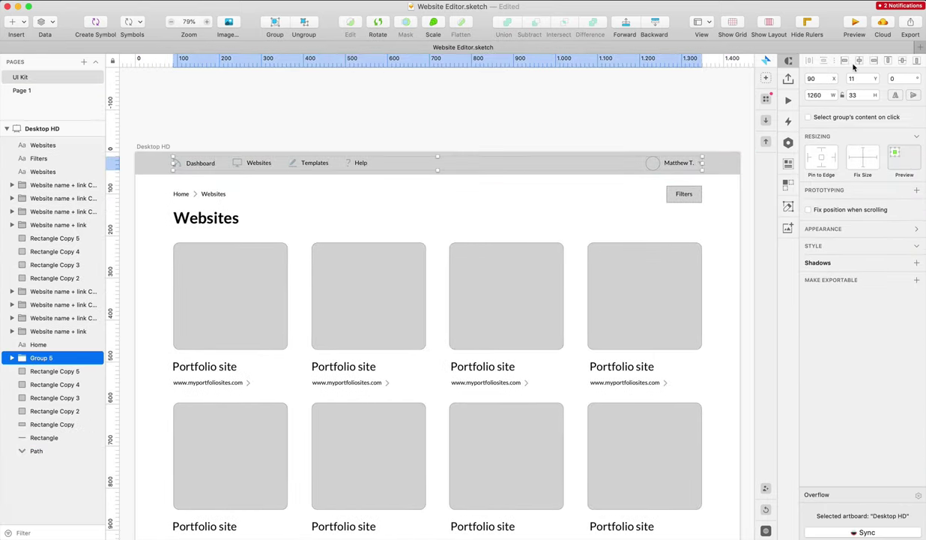
{"action": "key", "text": "super+z"}
{"action": "left_click", "coordinate": [618, 150]}
Review the header, breadcrumbs, heading and both rows of website cards across the whole Desktop HD artboard
{"action": "scroll", "coordinate": [698, 163], "scroll_direction": "down", "scroll_amount": 5}
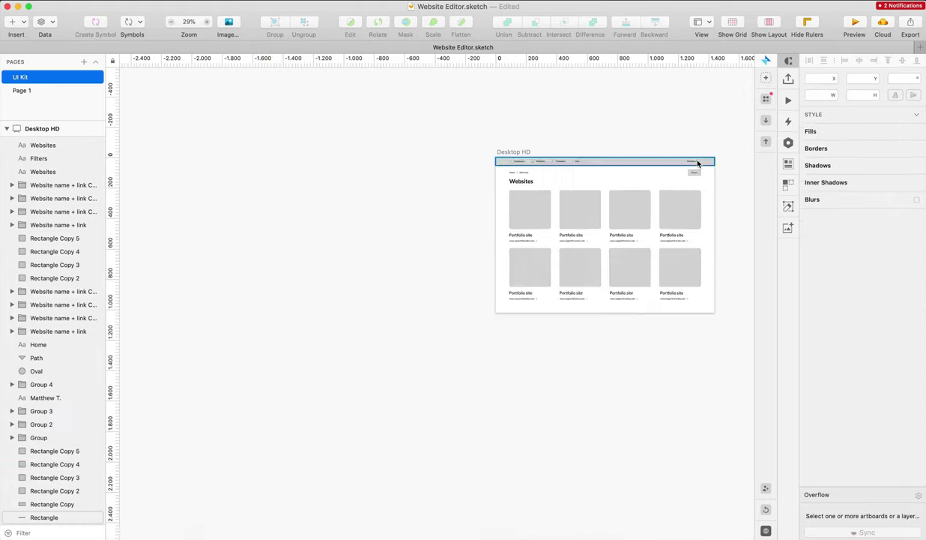
{"action": "scroll", "coordinate": [698, 165], "scroll_direction": "up", "scroll_amount": 8}
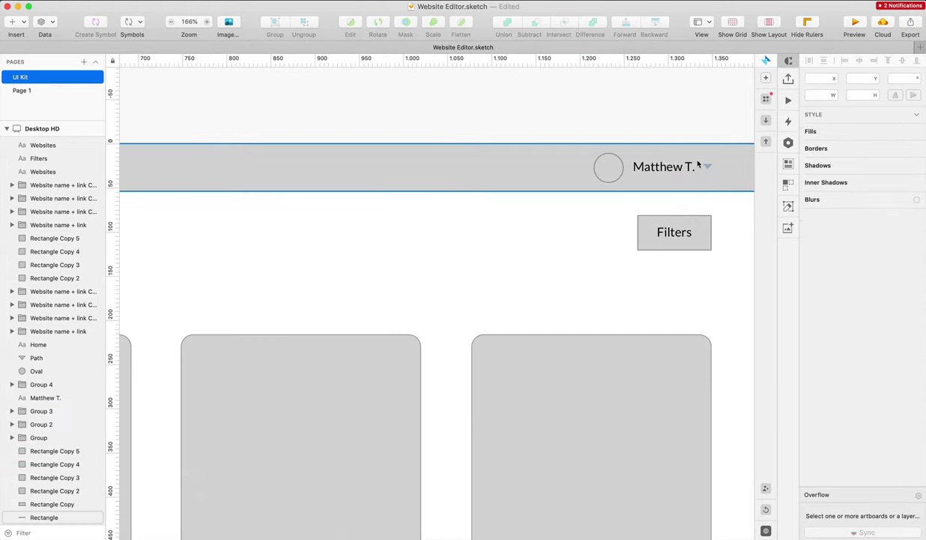
{"action": "scroll", "coordinate": [695, 137], "scroll_direction": "down", "scroll_amount": 10}
{"action": "scroll", "coordinate": [695, 136], "scroll_direction": "right", "scroll_amount": 5}
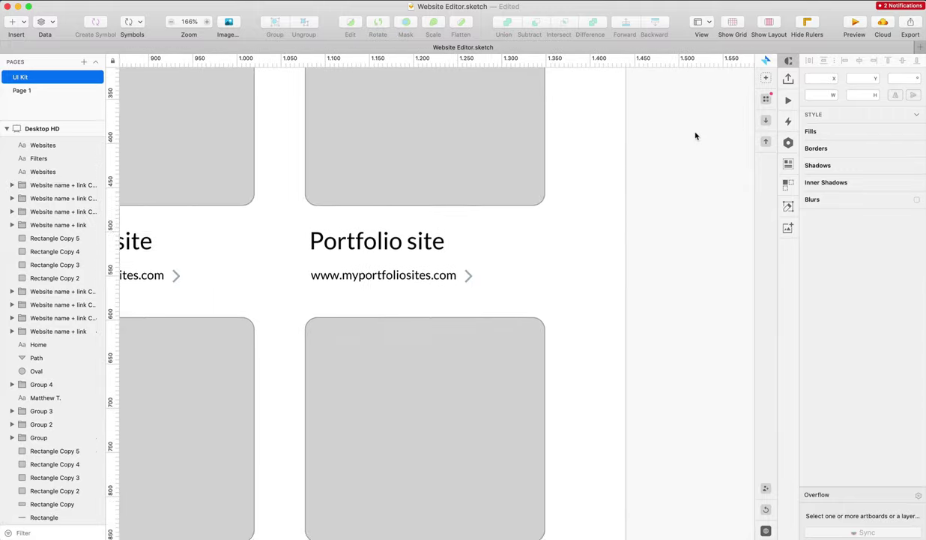
{"action": "scroll", "coordinate": [695, 136], "scroll_direction": "up", "scroll_amount": 3}
{"action": "scroll", "coordinate": [696, 135], "scroll_direction": "left", "scroll_amount": 10}
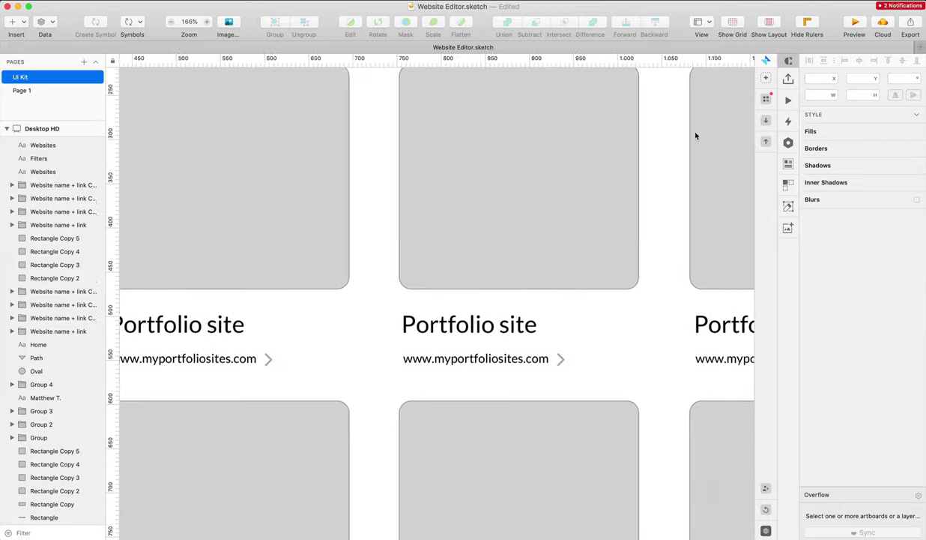
{"action": "scroll", "coordinate": [696, 136], "scroll_direction": "left", "scroll_amount": 7}
{"action": "scroll", "coordinate": [695, 136], "scroll_direction": "up", "scroll_amount": 8}
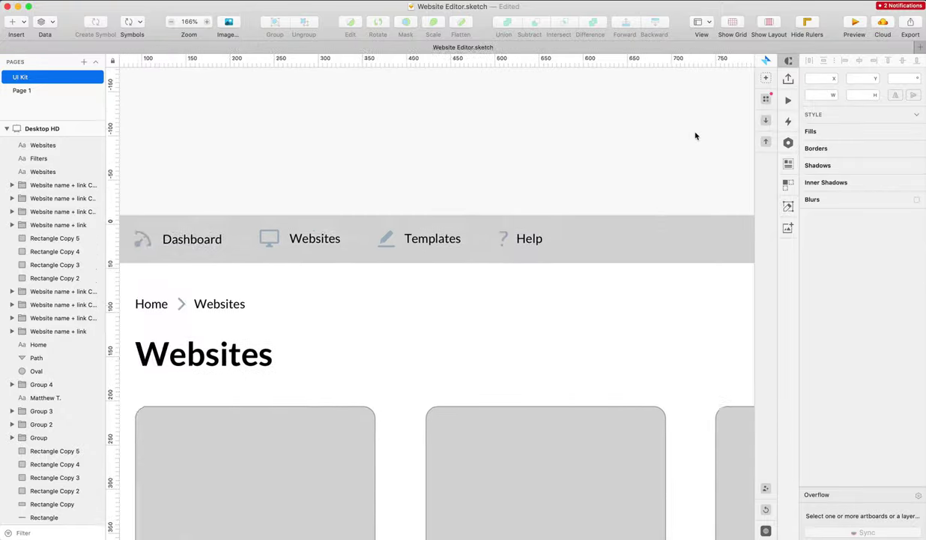
{"action": "scroll", "coordinate": [696, 136], "scroll_direction": "right", "scroll_amount": 10}
{"action": "scroll", "coordinate": [696, 136], "scroll_direction": "down", "scroll_amount": 5}
{"action": "scroll", "coordinate": [695, 136], "scroll_direction": "down", "scroll_amount": 5}
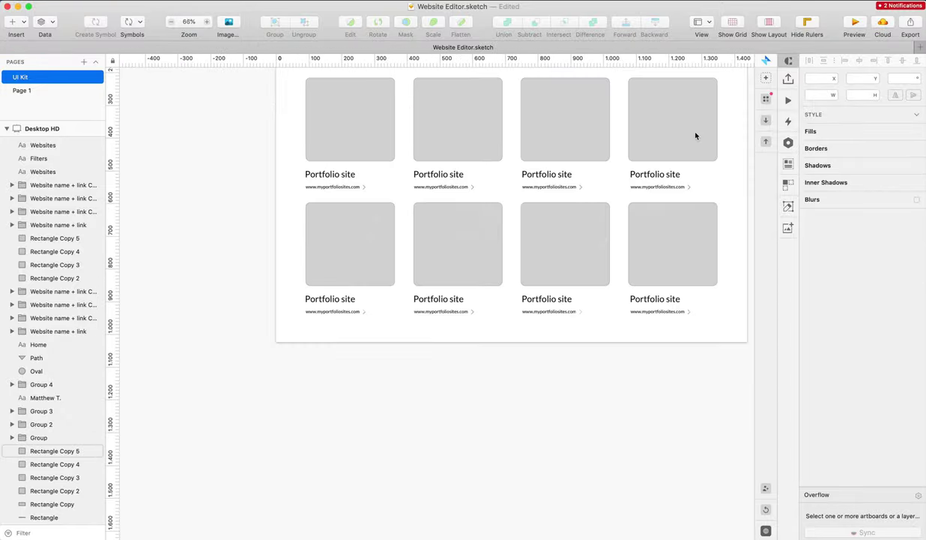
{"action": "scroll", "coordinate": [696, 136], "scroll_direction": "up", "scroll_amount": 3}
{"action": "scroll", "coordinate": [695, 135], "scroll_direction": "down", "scroll_amount": 4}
{"action": "scroll", "coordinate": [695, 136], "scroll_direction": "up", "scroll_amount": 4}
{"action": "scroll", "coordinate": [695, 136], "scroll_direction": "right", "scroll_amount": 1}
{"action": "scroll", "coordinate": [636, 204], "scroll_direction": "up", "scroll_amount": 1}
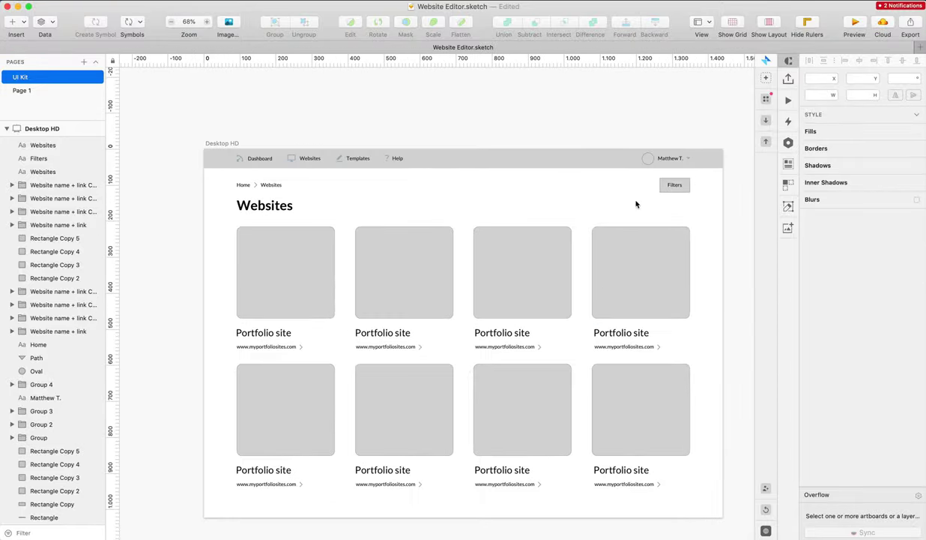
{"action": "scroll", "coordinate": [636, 203], "scroll_direction": "down", "scroll_amount": 2}
{"action": "scroll", "coordinate": [636, 204], "scroll_direction": "right", "scroll_amount": 1}
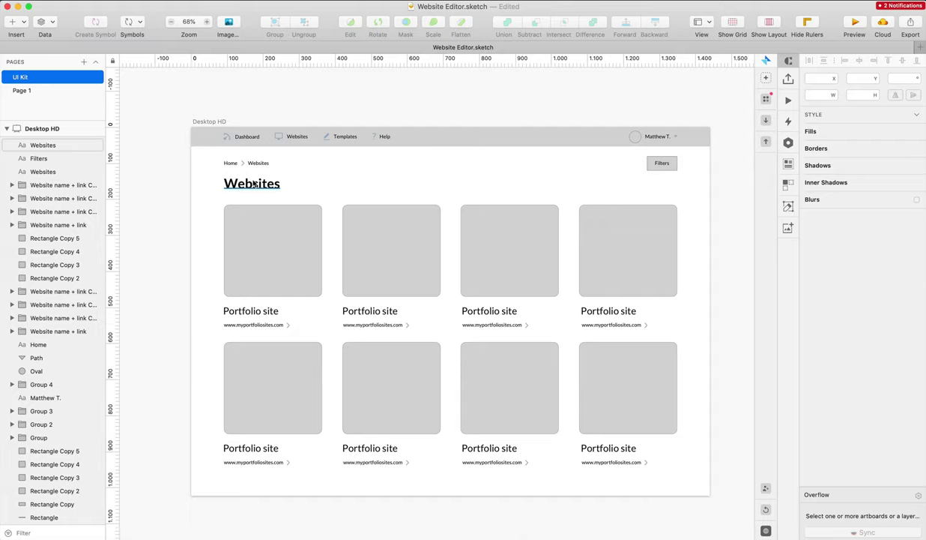
{"action": "scroll", "coordinate": [273, 205], "scroll_direction": "down", "scroll_amount": 3}
Paste a copy of the Websites link's monitor icon over the first card's upper edge and scale it to 170% from the left
{"action": "scroll", "coordinate": [283, 130], "scroll_direction": "up", "scroll_amount": 10}
{"action": "left_click", "coordinate": [285, 130]}
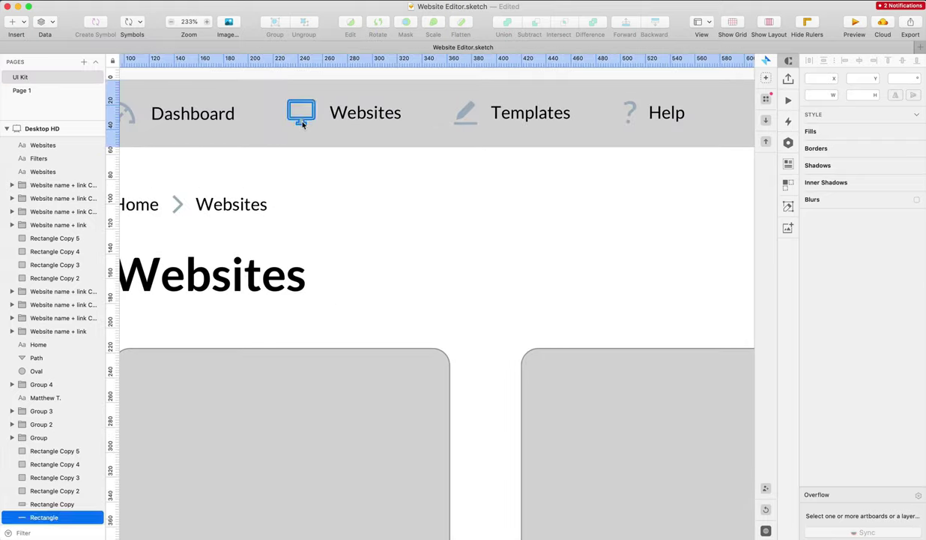
{"action": "scroll", "coordinate": [343, 176], "scroll_direction": "left", "scroll_amount": 4}
{"action": "scroll", "coordinate": [343, 176], "scroll_direction": "down", "scroll_amount": 1}
{"action": "scroll", "coordinate": [343, 176], "scroll_direction": "left", "scroll_amount": 3}
{"action": "key", "text": "super+v"}
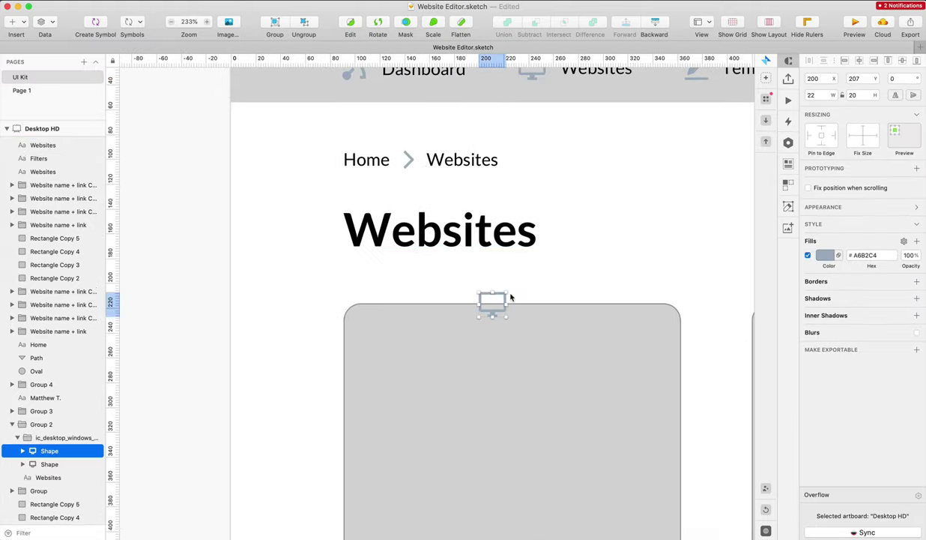
{"action": "left_click", "coordinate": [433, 25]}
{"action": "type", "text": "170"}
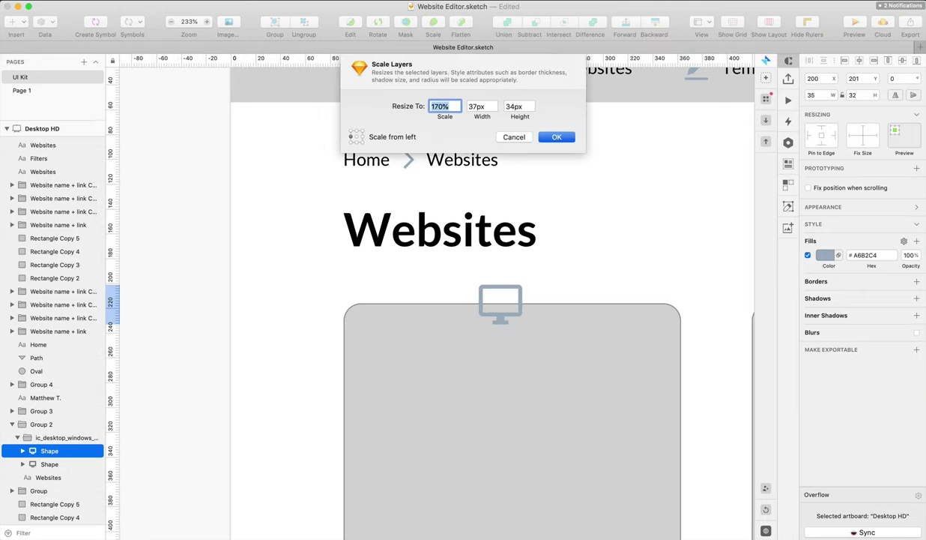
{"action": "key", "text": "Return"}
Ungroup the Websites link and its nested icon group to free the enlarged monitor icon
{"action": "left_click", "coordinate": [416, 260]}
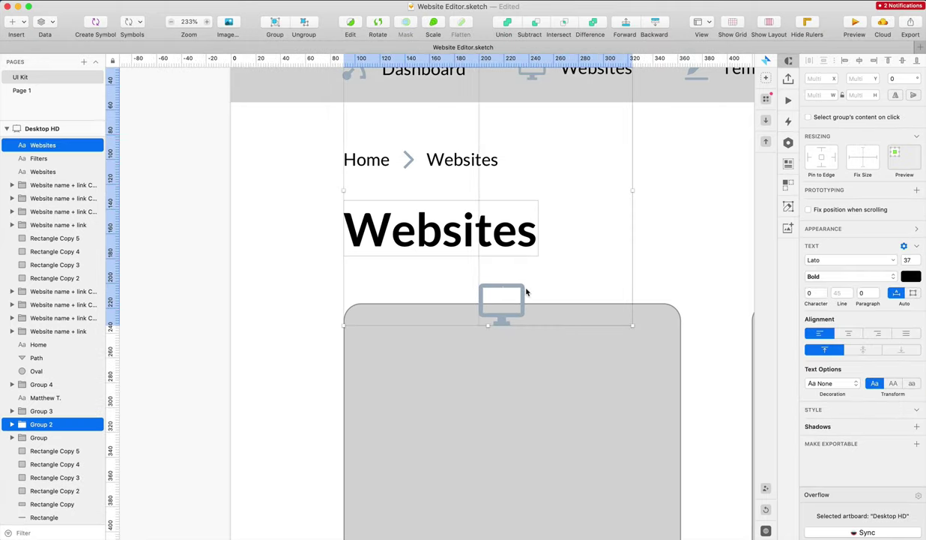
{"action": "left_click", "coordinate": [393, 279]}
{"action": "scroll", "coordinate": [524, 297], "scroll_direction": "left", "scroll_amount": 3}
{"action": "scroll", "coordinate": [569, 302], "scroll_direction": "right", "scroll_amount": 3}
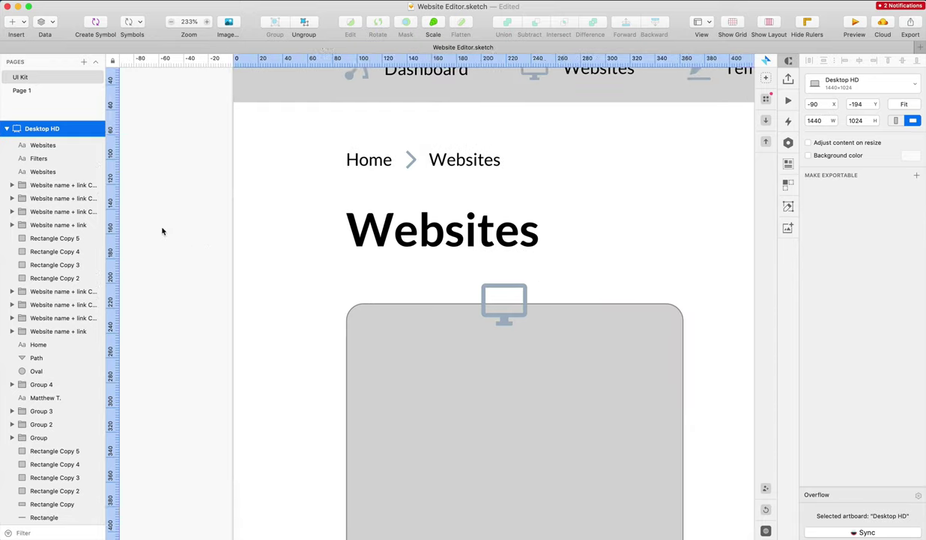
{"action": "left_click", "coordinate": [508, 294]}
{"action": "key", "text": "shift+super+g"}
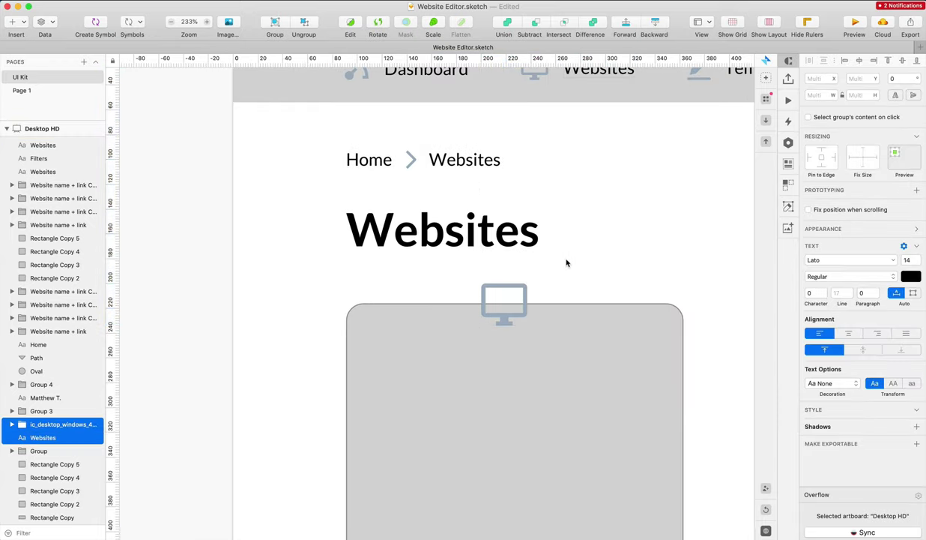
{"action": "left_click", "coordinate": [567, 264]}
{"action": "left_click", "coordinate": [514, 290]}
{"action": "key", "text": "shift+super+g"}
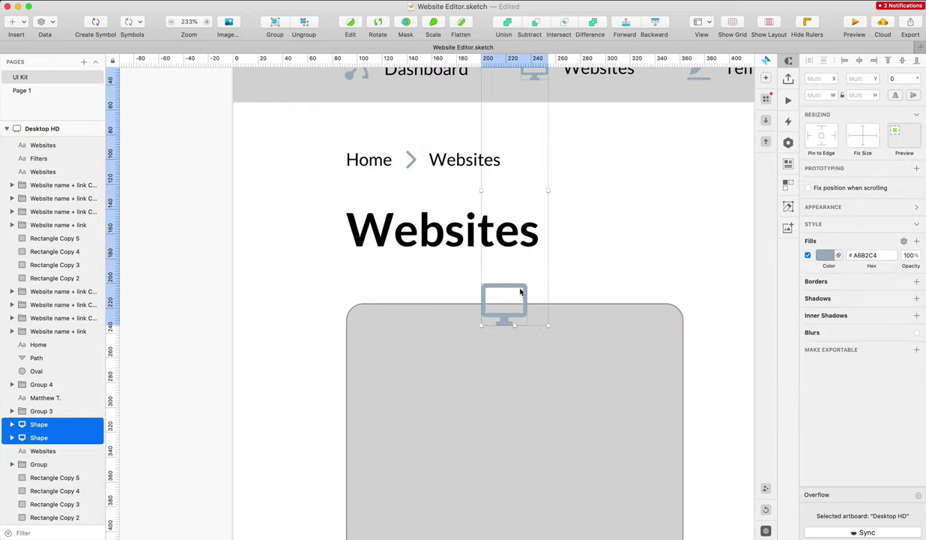
{"action": "key", "text": "Escape"}
Place the enlarged monitor icon before the Websites heading and shift both right until the icon lines up with the cards' left edge
{"action": "left_click", "coordinate": [515, 289]}
{"action": "left_click_drag", "start_coordinate": [515, 290], "coordinate": [320, 214]}
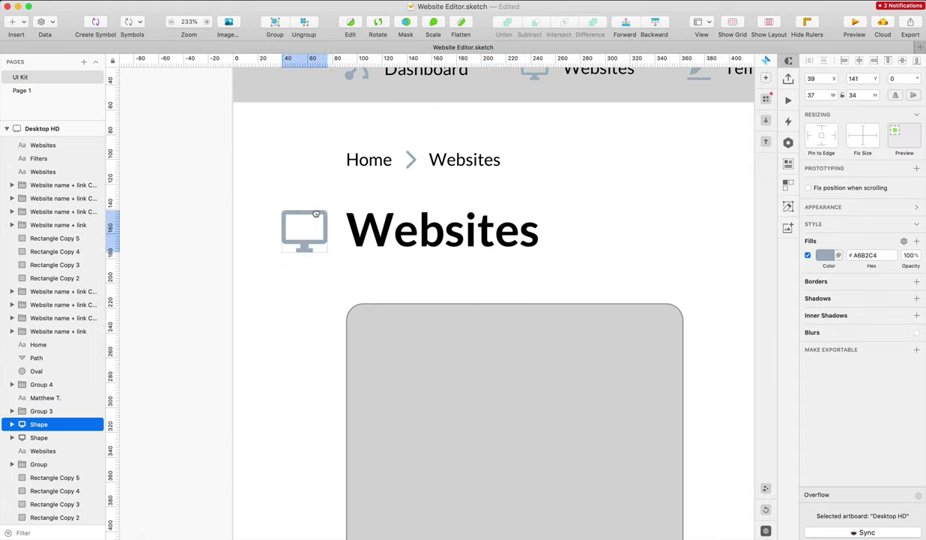
{"action": "left_click", "coordinate": [391, 230], "text": "shift"}
{"action": "left_click_drag", "start_coordinate": [391, 230], "coordinate": [456, 231]}
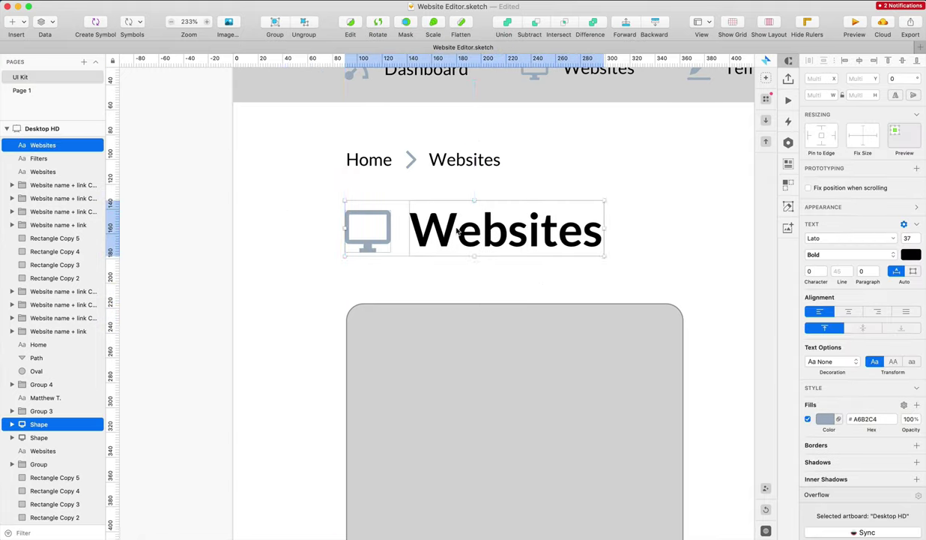
{"action": "scroll", "coordinate": [459, 231], "scroll_direction": "down", "scroll_amount": 5}
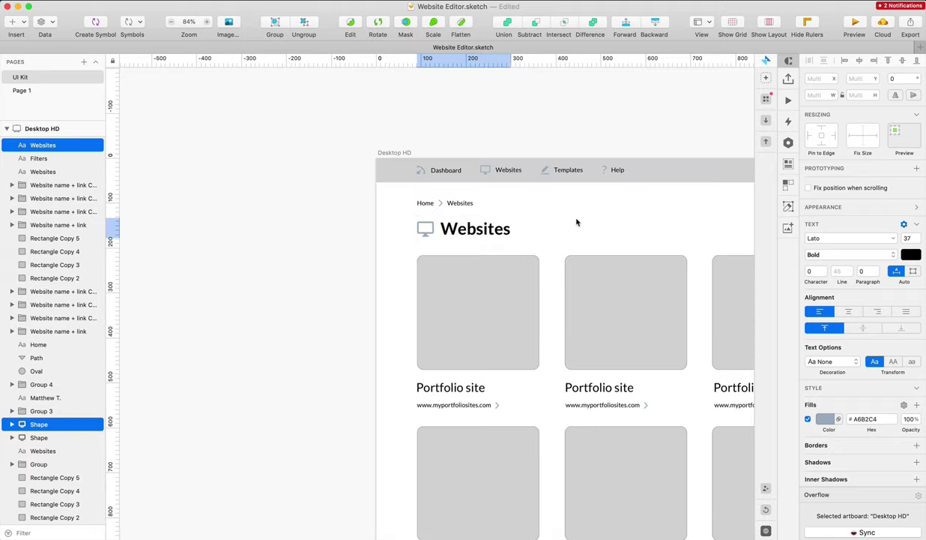
{"action": "key", "text": "Escape"}
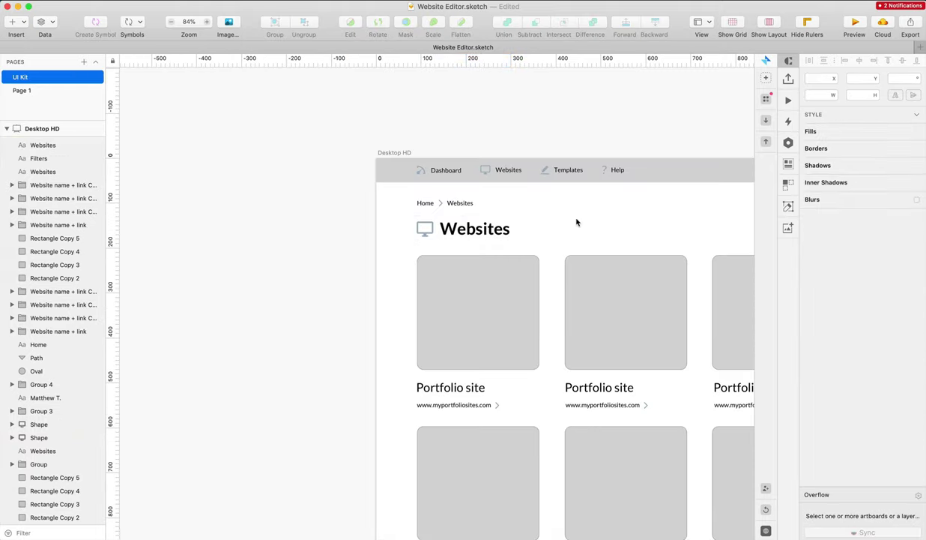
Nudge the Websites heading right to X 148, widening its gap to the monitor icon
{"action": "scroll", "coordinate": [577, 221], "scroll_direction": "right", "scroll_amount": 3}
{"action": "left_click", "coordinate": [389, 236]}
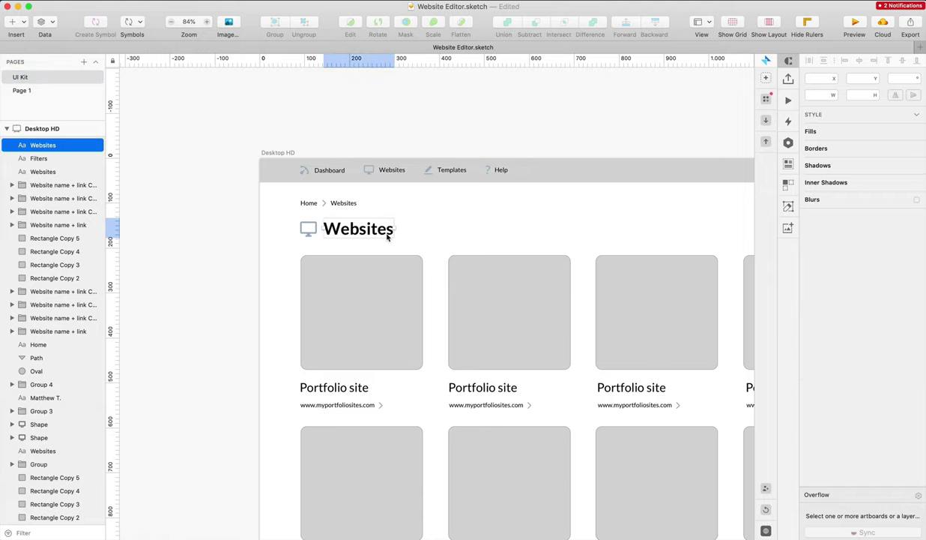
{"action": "key", "text": "Right"}
{"action": "key", "text": "Right"}
{"action": "key", "text": "Right"}
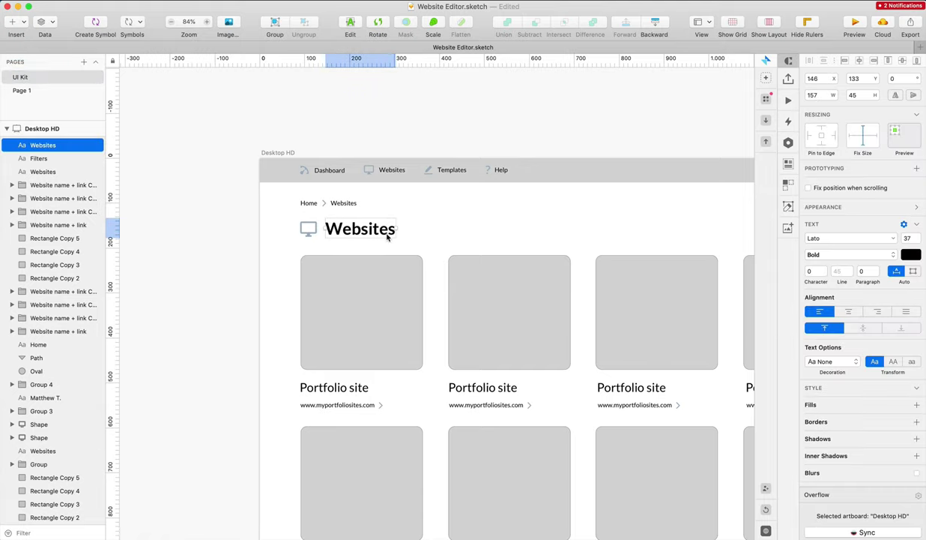
{"action": "key", "text": "Right"}
{"action": "key", "text": "Right"}
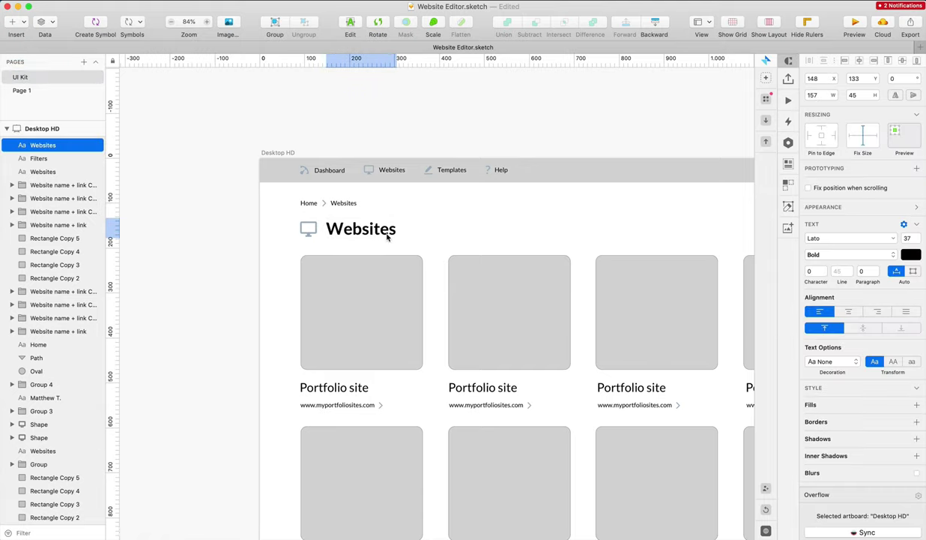
{"action": "scroll", "coordinate": [387, 238], "scroll_direction": "left", "scroll_amount": 1}
{"action": "scroll", "coordinate": [387, 237], "scroll_direction": "right", "scroll_amount": 6}
{"action": "scroll", "coordinate": [387, 238], "scroll_direction": "down", "scroll_amount": 2}
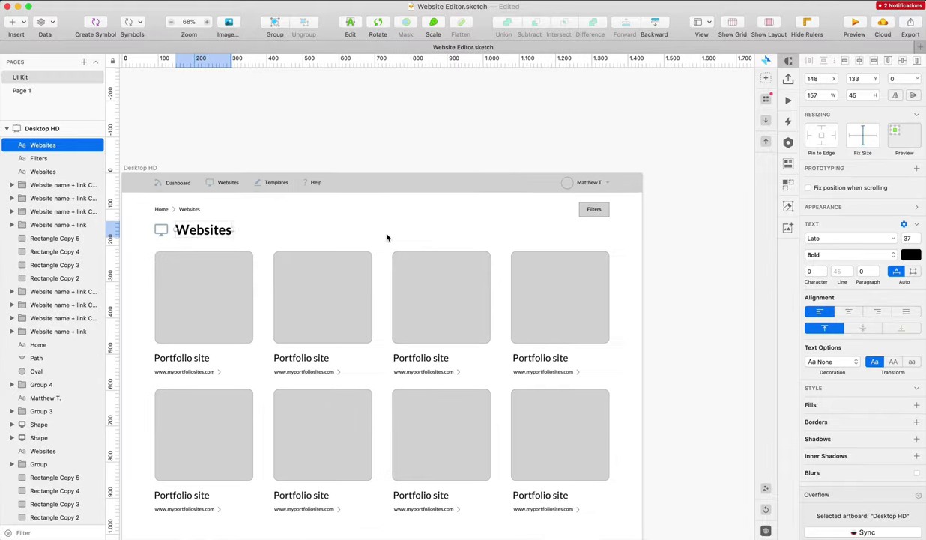
{"action": "scroll", "coordinate": [387, 236], "scroll_direction": "left", "scroll_amount": 3}
{"action": "key", "text": "F4"}
{"action": "key", "text": "Escape"}
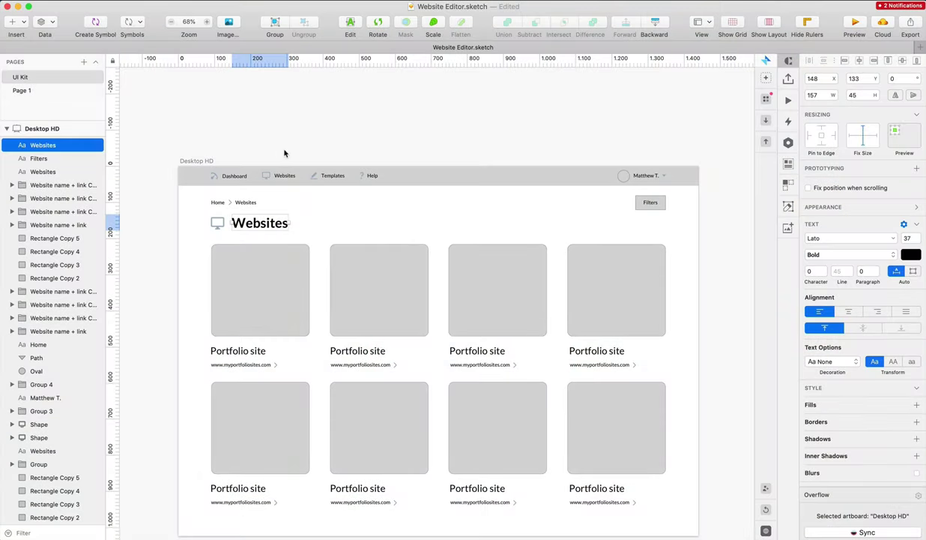
{"action": "left_click", "coordinate": [315, 145]}
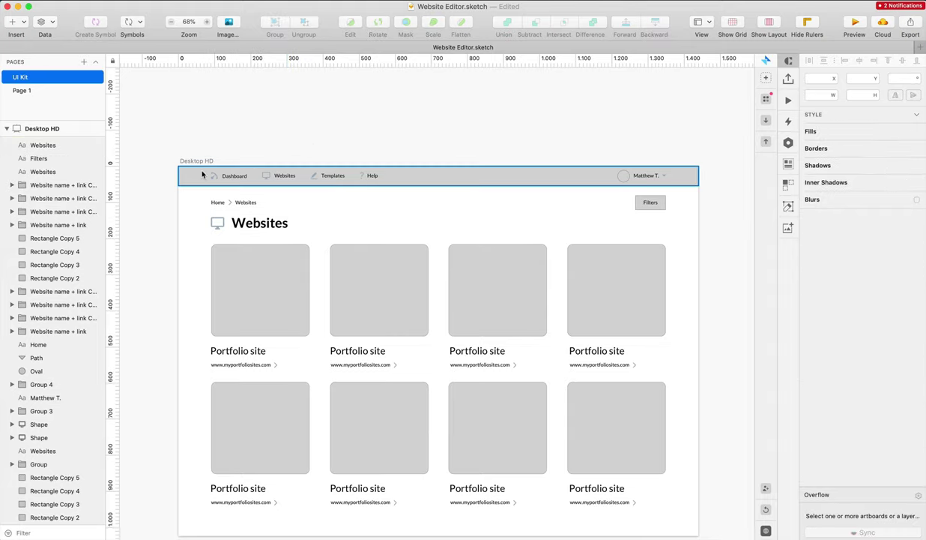
Group the Websites label in the header with its monitor icon
{"action": "scroll", "coordinate": [201, 174], "scroll_direction": "up", "scroll_amount": 5}
{"action": "left_click", "coordinate": [495, 189]}
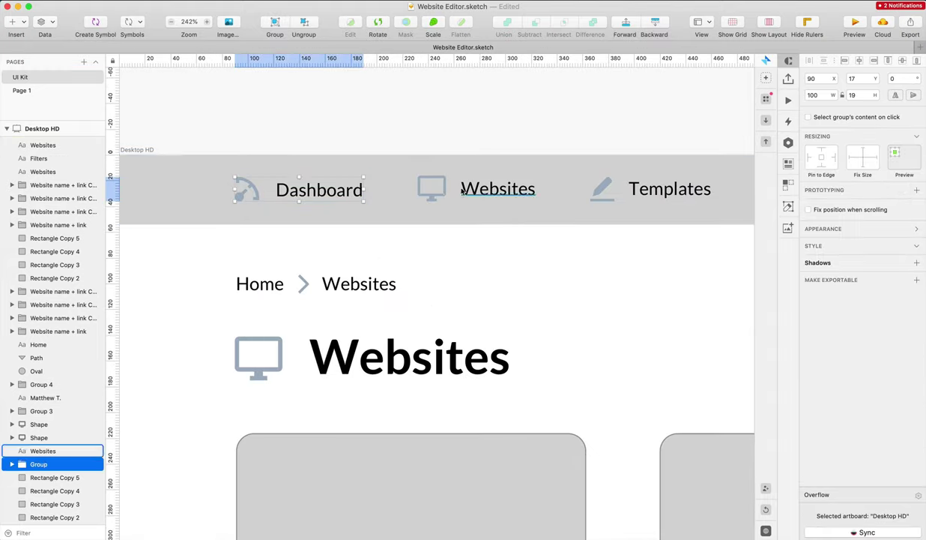
{"action": "left_click", "coordinate": [450, 198], "text": "shift"}
{"action": "key", "text": "super+g"}
Nudge the Dashboard, Websites, Templates and Help link groups slightly upward together in the header bar
{"action": "left_click", "coordinate": [356, 191], "text": "shift"}
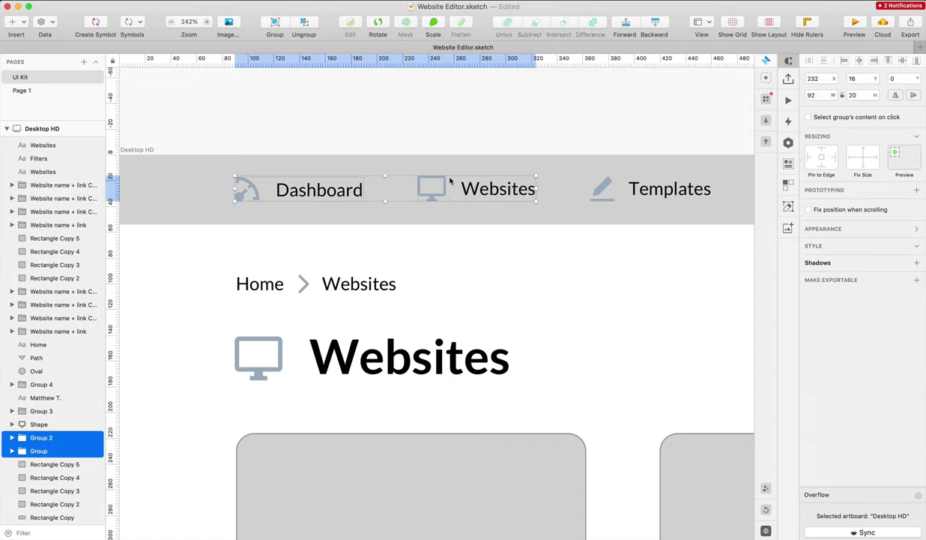
{"action": "left_click", "coordinate": [640, 189], "text": "shift"}
{"action": "scroll", "coordinate": [639, 189], "scroll_direction": "right", "scroll_amount": 3}
{"action": "left_click", "coordinate": [711, 191], "text": "shift"}
{"action": "key", "text": "Up"}
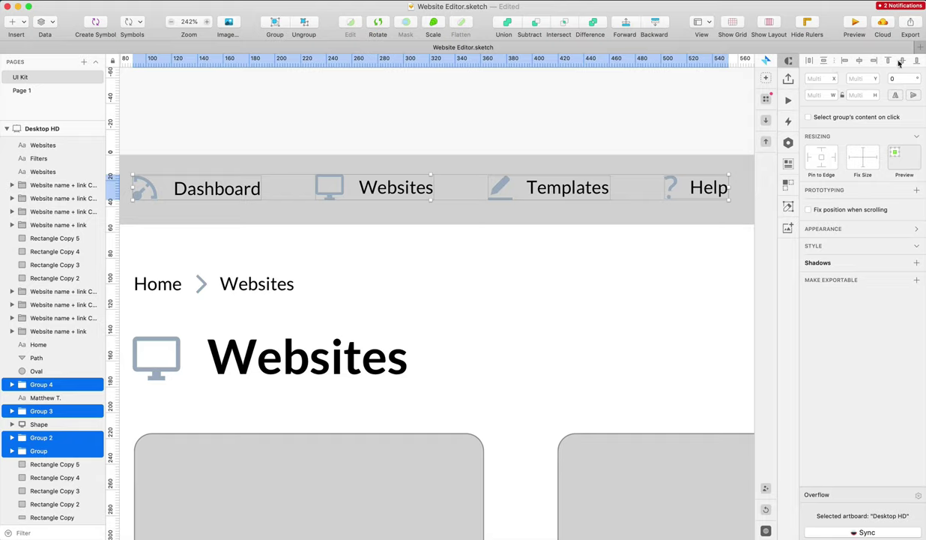
{"action": "left_click", "coordinate": [571, 386]}
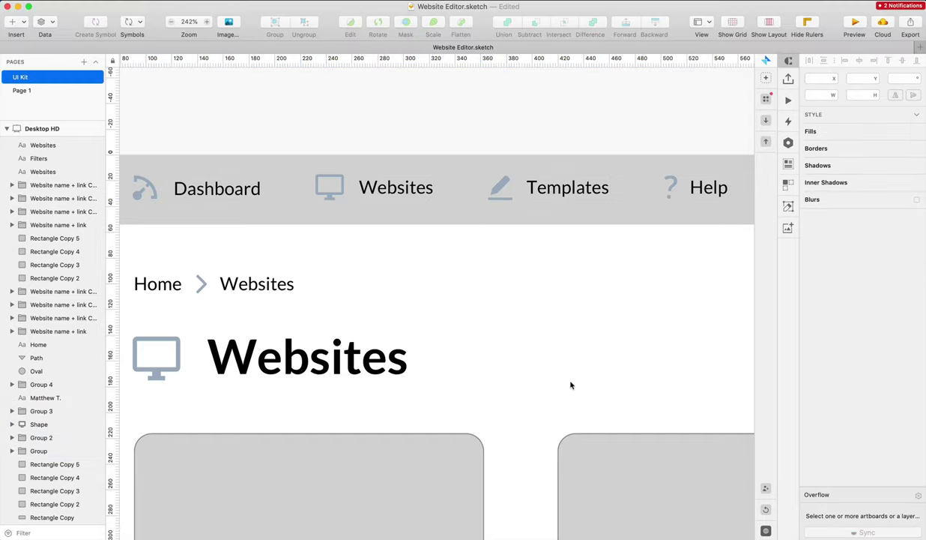
Remove the borders from the eight website card rectangles
{"action": "key", "text": "super+0"}
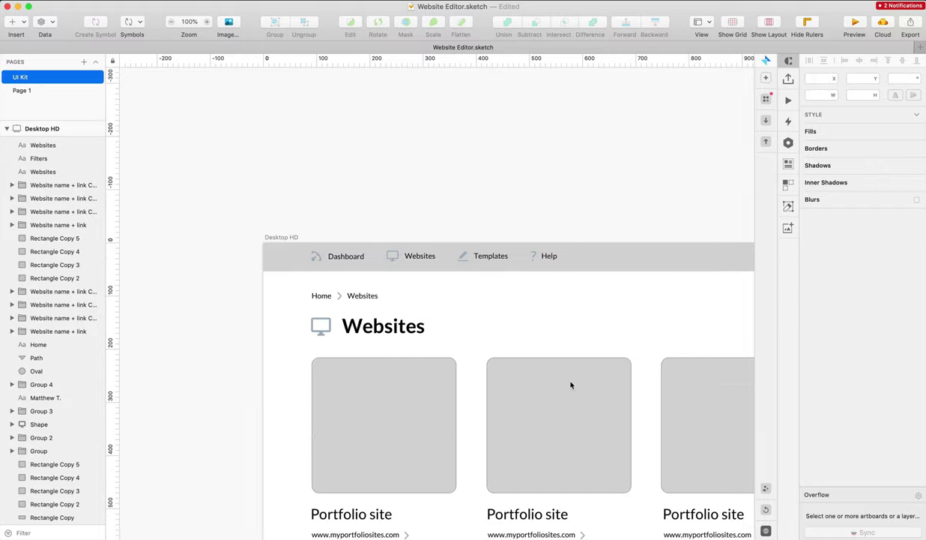
{"action": "scroll", "coordinate": [586, 288], "scroll_direction": "right", "scroll_amount": 1}
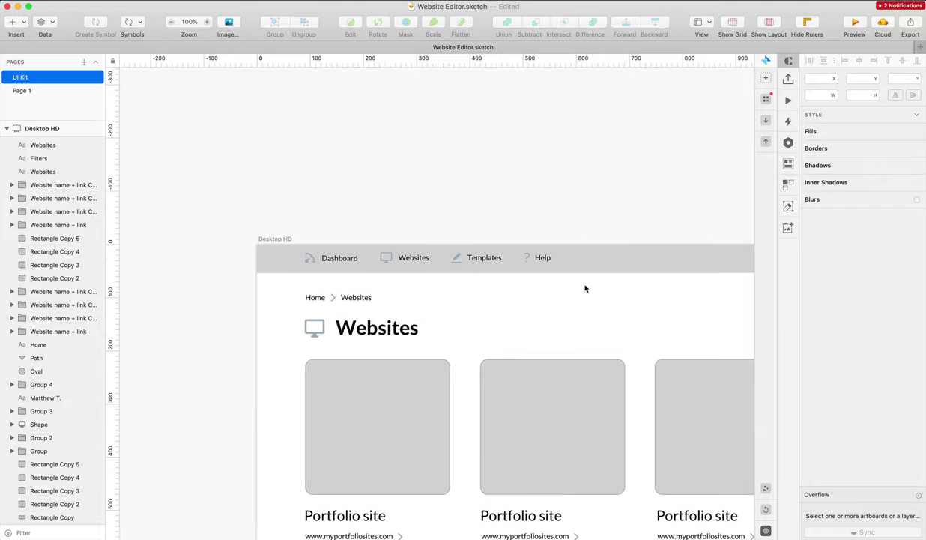
{"action": "scroll", "coordinate": [586, 288], "scroll_direction": "right", "scroll_amount": 10}
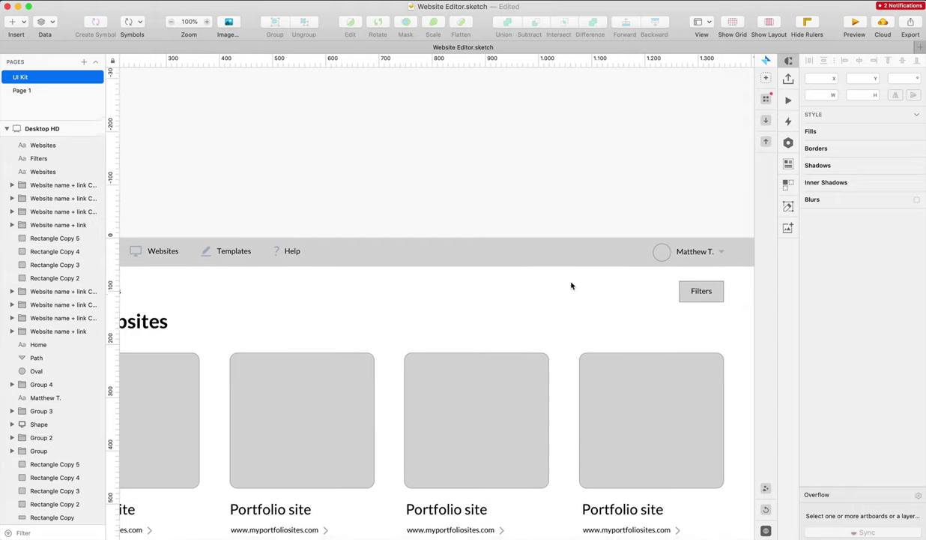
{"action": "scroll", "coordinate": [571, 286], "scroll_direction": "down", "scroll_amount": 4}
{"action": "scroll", "coordinate": [571, 286], "scroll_direction": "down", "scroll_amount": 5}
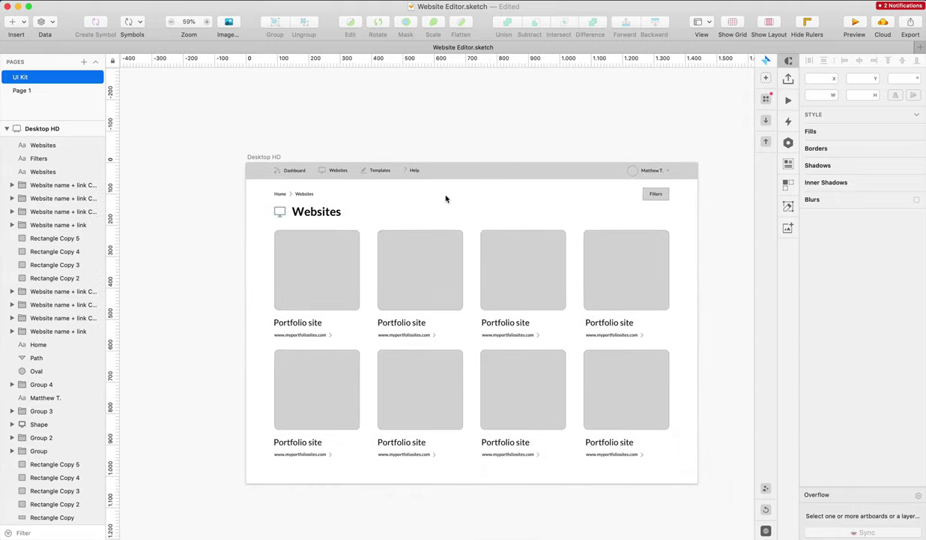
{"action": "scroll", "coordinate": [447, 199], "scroll_direction": "up", "scroll_amount": 2}
{"action": "left_click_drag", "start_coordinate": [218, 252], "coordinate": [674, 419]}
{"action": "left_click", "coordinate": [546, 203]}
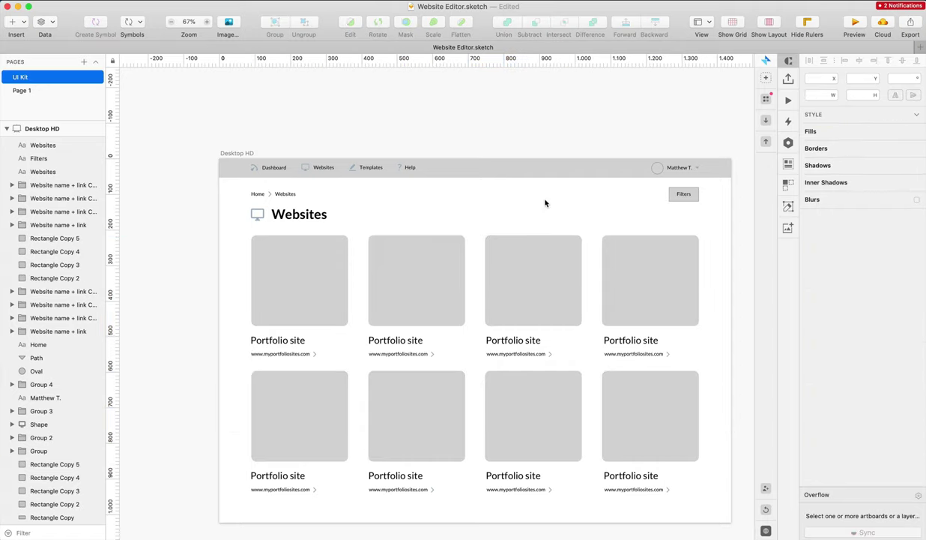
Add a faint shadow to the header bar with X 0, Y 0 and blur 14, lowering the shadow color's opacity
{"action": "scroll", "coordinate": [545, 202], "scroll_direction": "down", "scroll_amount": 2}
{"action": "scroll", "coordinate": [545, 204], "scroll_direction": "up", "scroll_amount": 2}
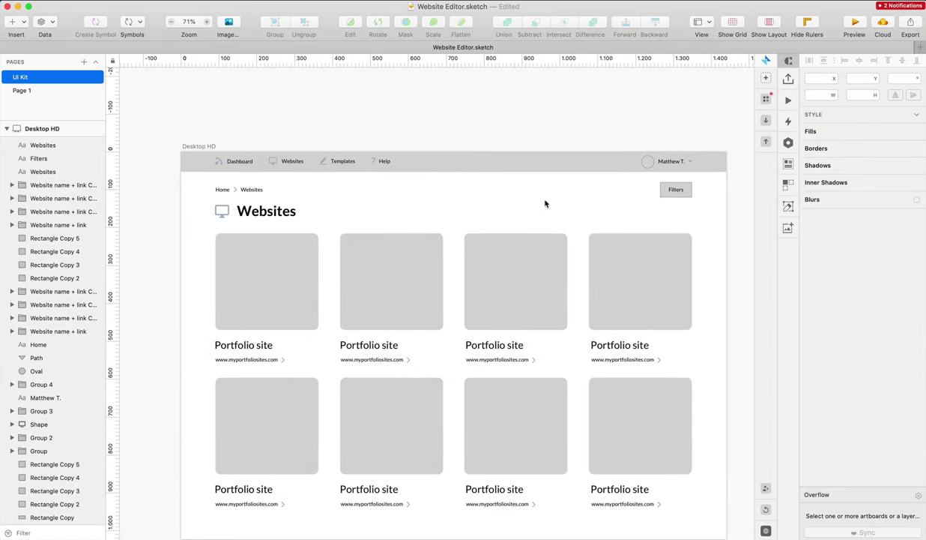
{"action": "left_click", "coordinate": [200, 163]}
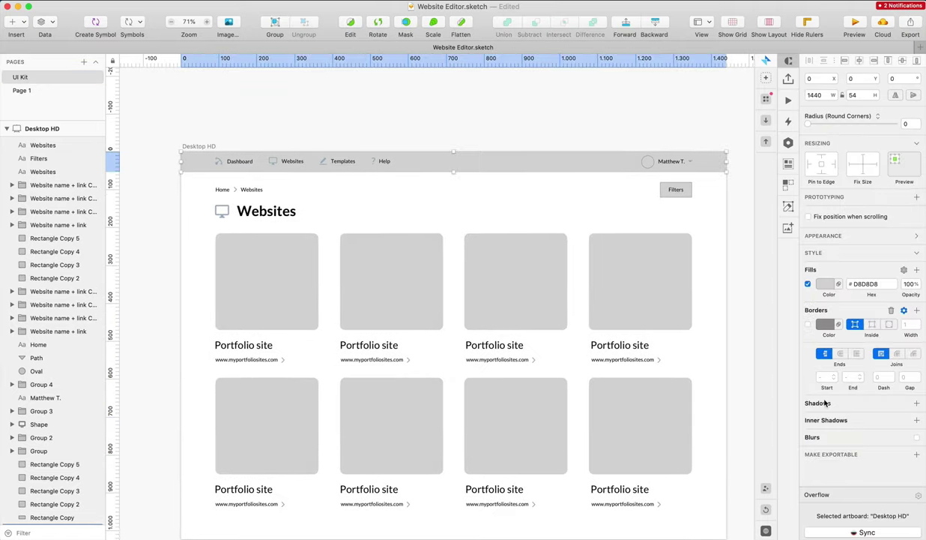
{"action": "left_click", "coordinate": [826, 403]}
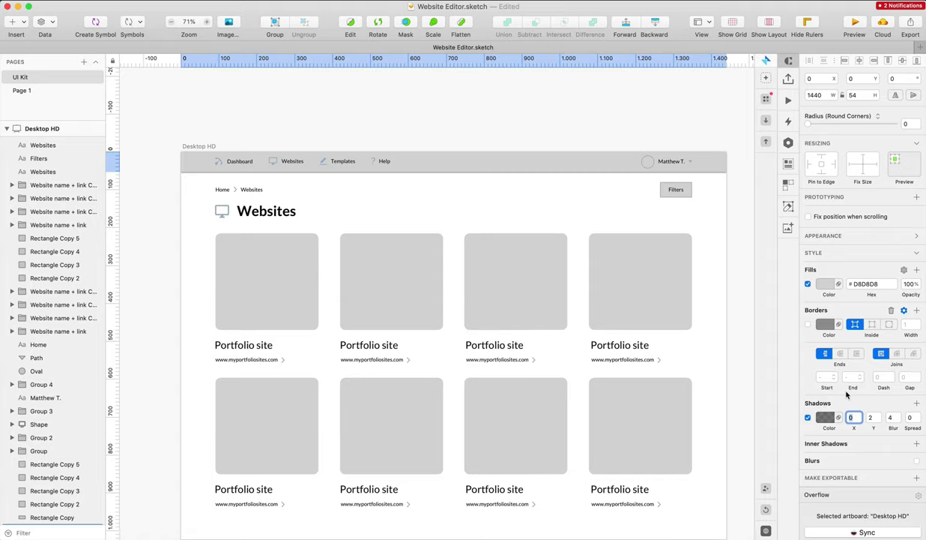
{"action": "left_click", "coordinate": [891, 417]}
{"action": "left_click", "coordinate": [878, 419]}
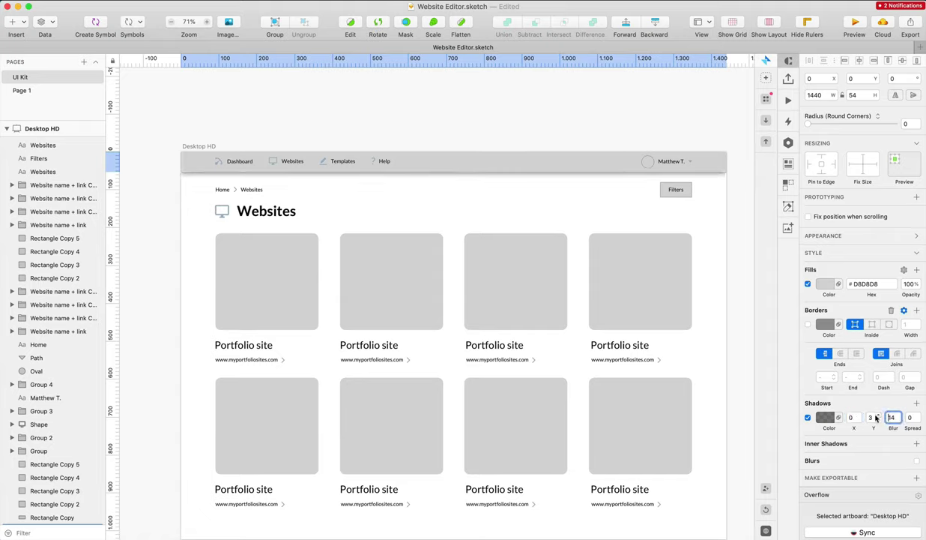
{"action": "left_click", "coordinate": [877, 420]}
{"action": "left_click", "coordinate": [827, 418]}
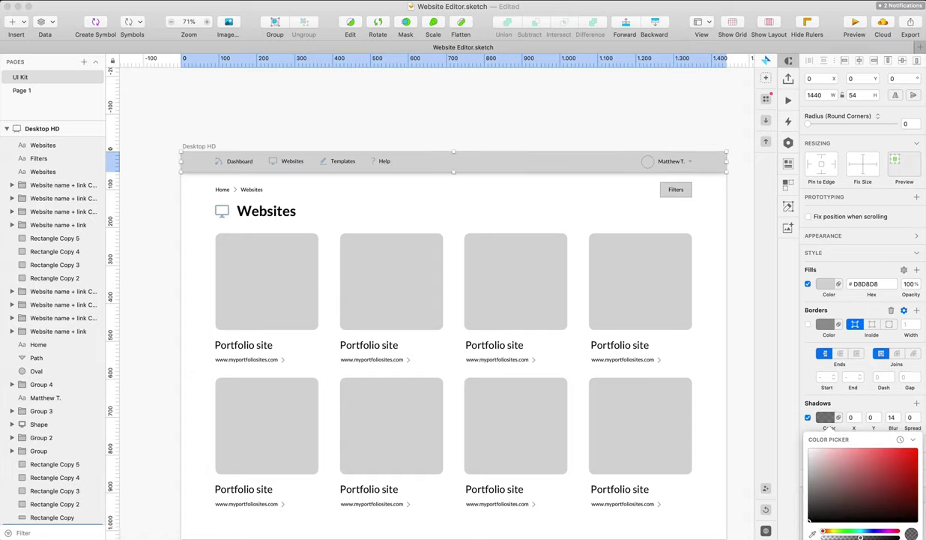
{"action": "left_click_drag", "start_coordinate": [860, 536], "coordinate": [829, 536]}
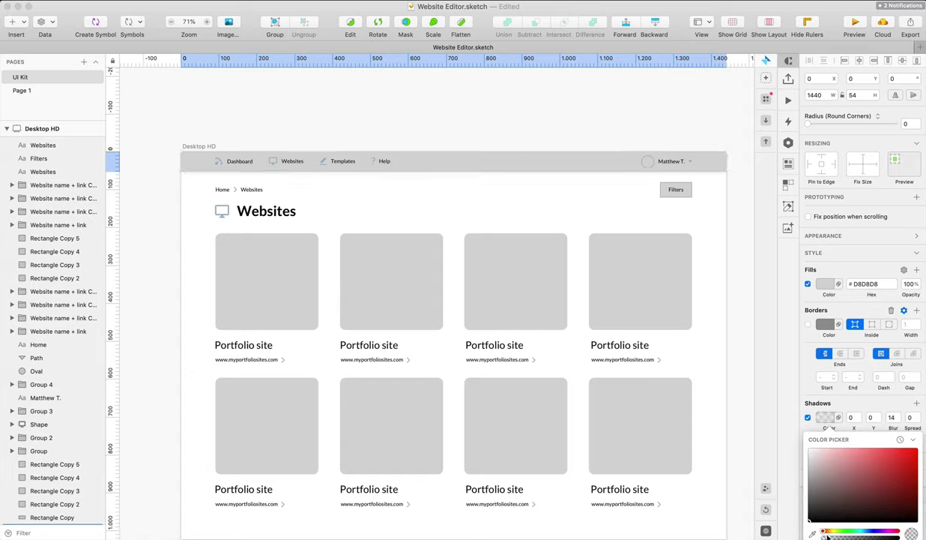
Change the header bar's fill to white, FFFFFF
{"action": "left_click", "coordinate": [824, 288]}
{"action": "left_click", "coordinate": [643, 101]}
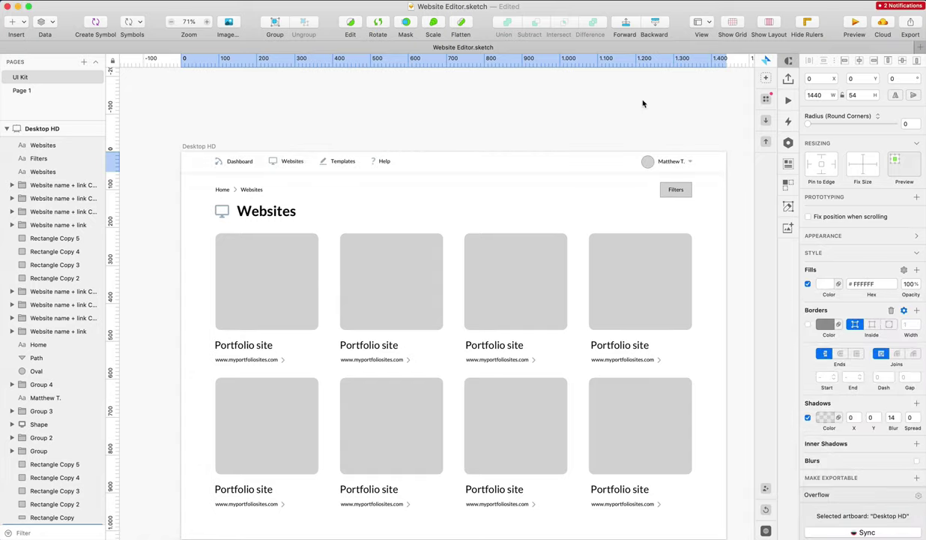
{"action": "left_click", "coordinate": [643, 104]}
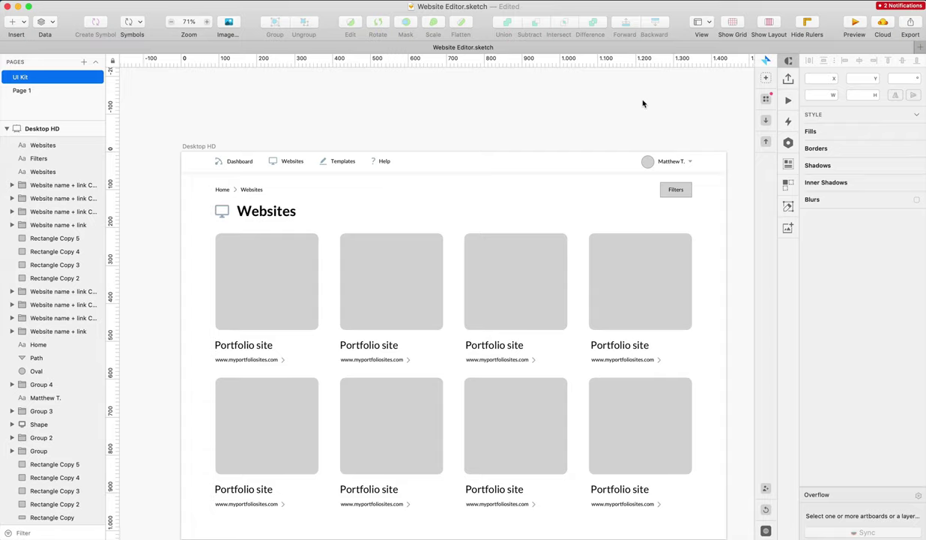
{"action": "left_click", "coordinate": [458, 167]}
{"action": "key", "text": "Delete"}
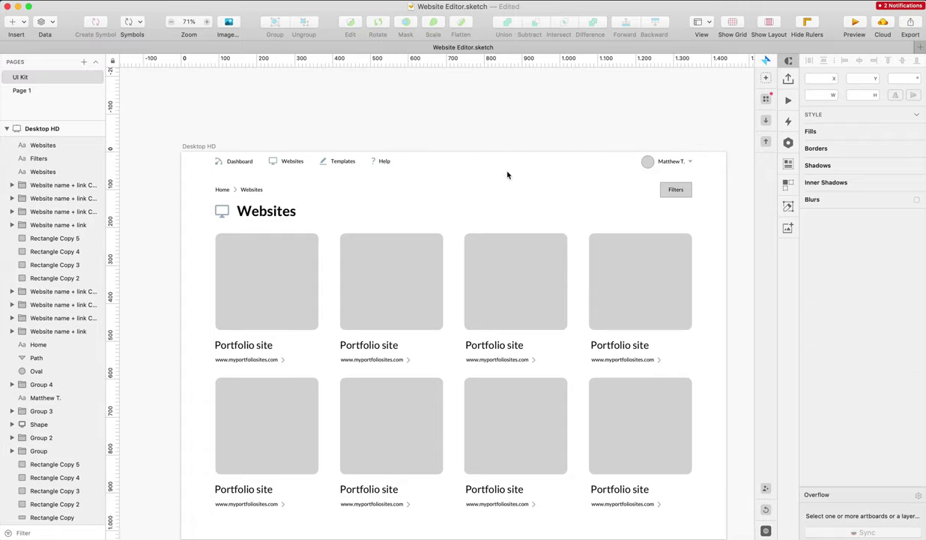
{"action": "scroll", "coordinate": [526, 112], "scroll_direction": "down", "scroll_amount": 2}
{"action": "key", "text": "super+z"}
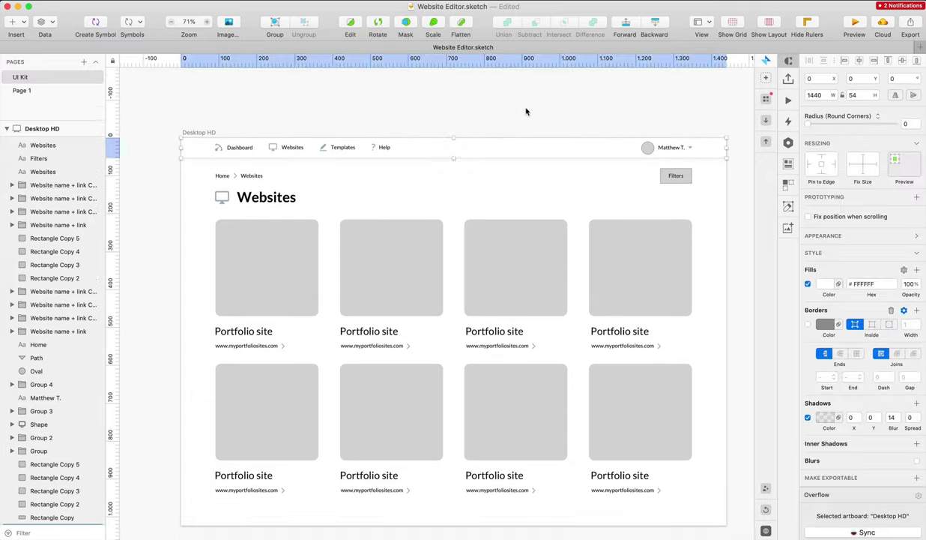
{"action": "left_click", "coordinate": [526, 112]}
Fill the header's avatar circle with a photo from the Portrait category and remove the circle's border
{"action": "scroll", "coordinate": [526, 111], "scroll_direction": "up", "scroll_amount": 3}
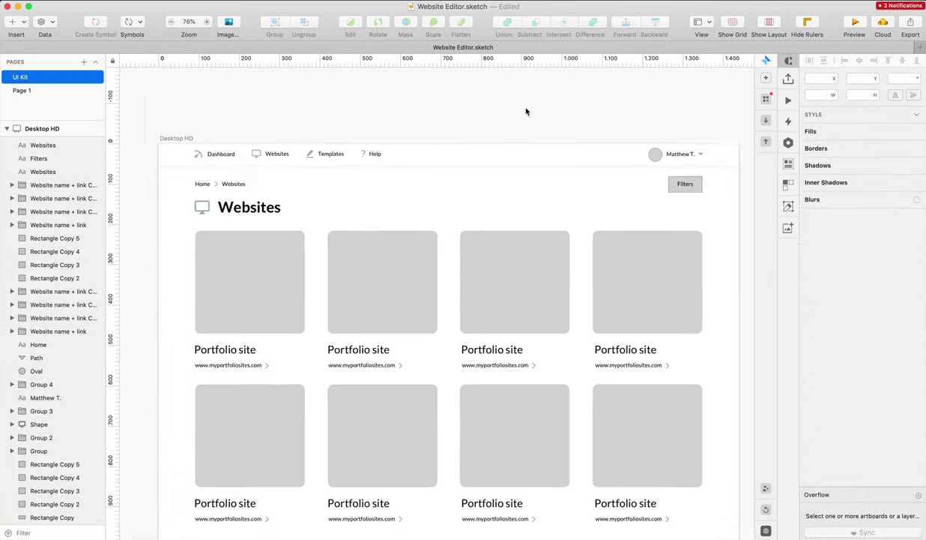
{"action": "scroll", "coordinate": [527, 110], "scroll_direction": "right", "scroll_amount": 2}
{"action": "left_click", "coordinate": [644, 145]}
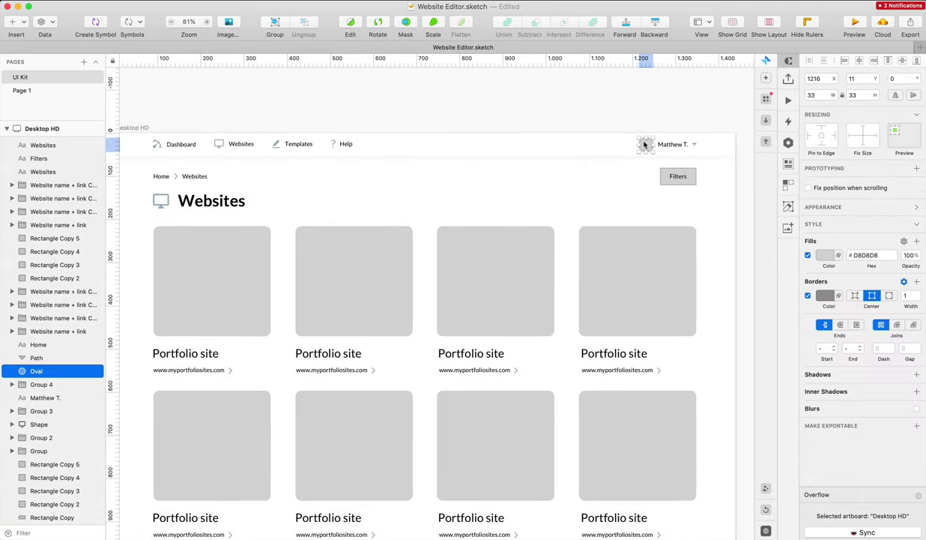
{"action": "left_click", "coordinate": [787, 164]}
{"action": "left_click", "coordinate": [718, 183]}
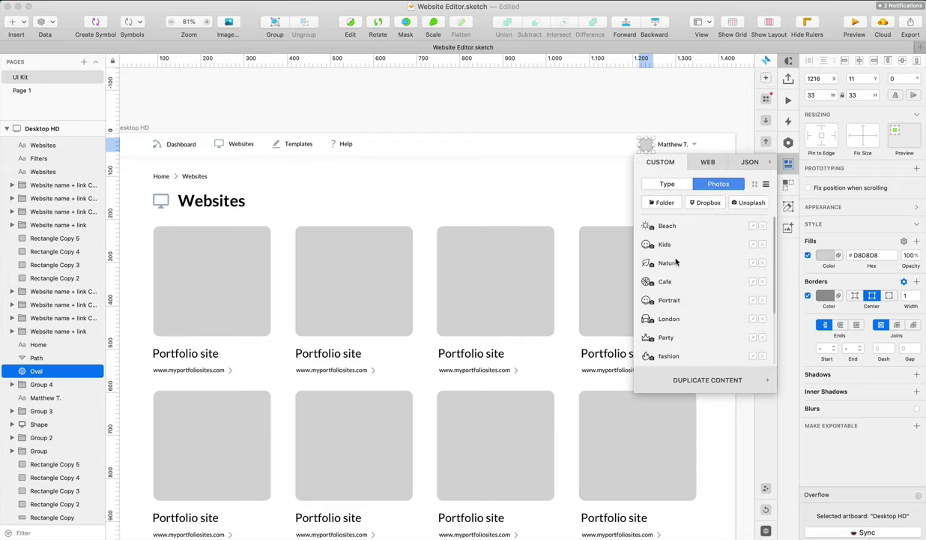
{"action": "left_click", "coordinate": [669, 300]}
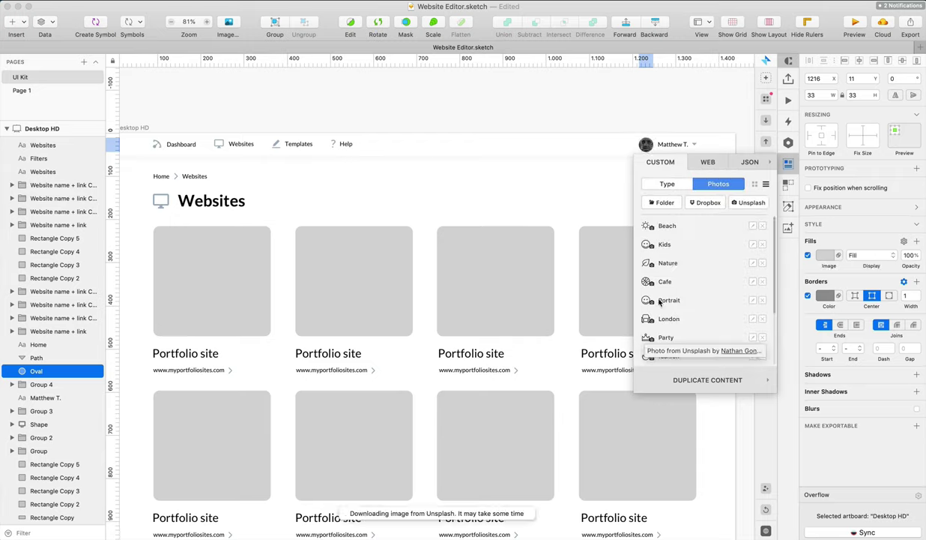
{"action": "left_click", "coordinate": [660, 302]}
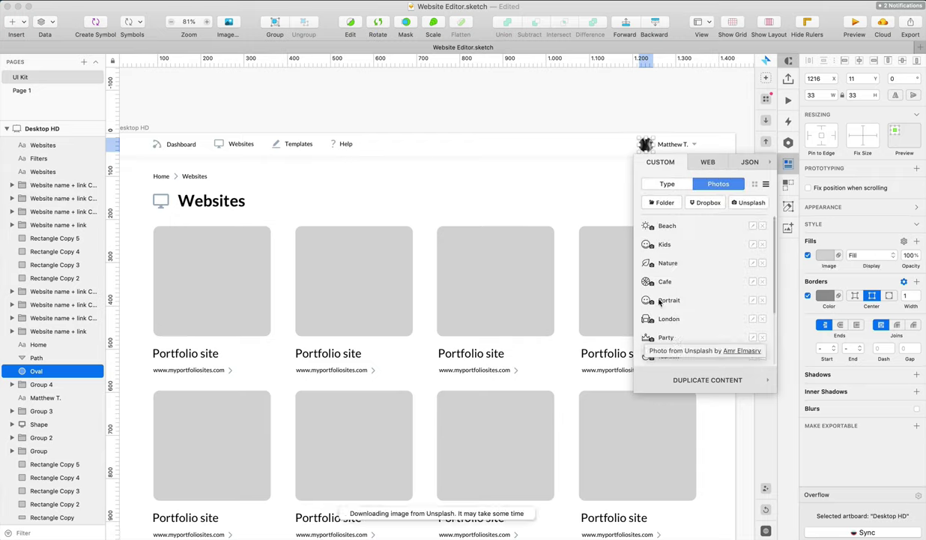
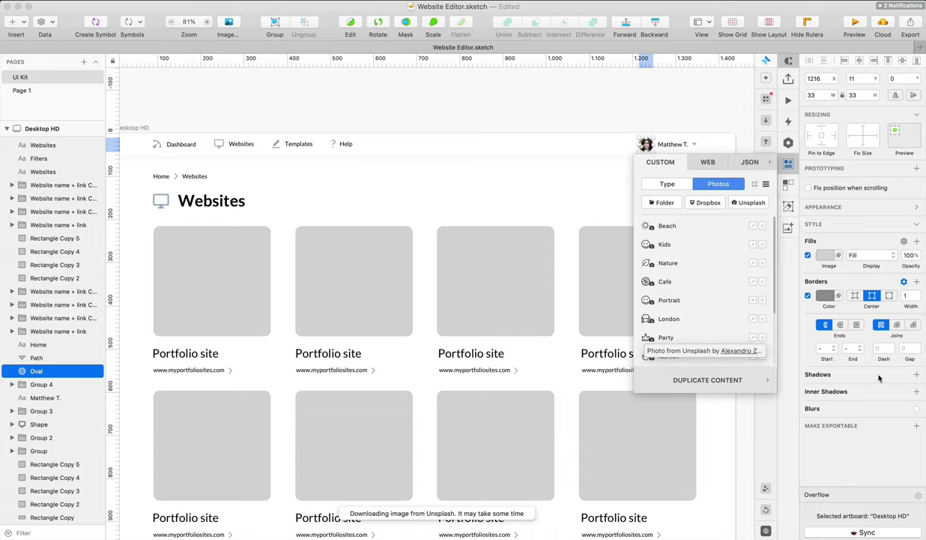
Replace the first name in the header's user label with one that suits the portrait photo
{"action": "left_click", "coordinate": [672, 145]}
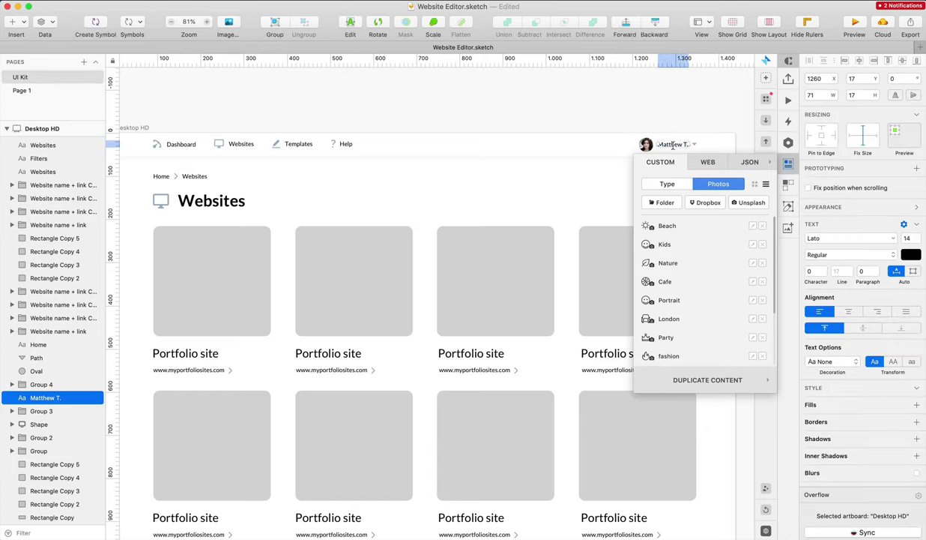
{"action": "double_click", "coordinate": [673, 145]}
{"action": "type", "text": "An"}
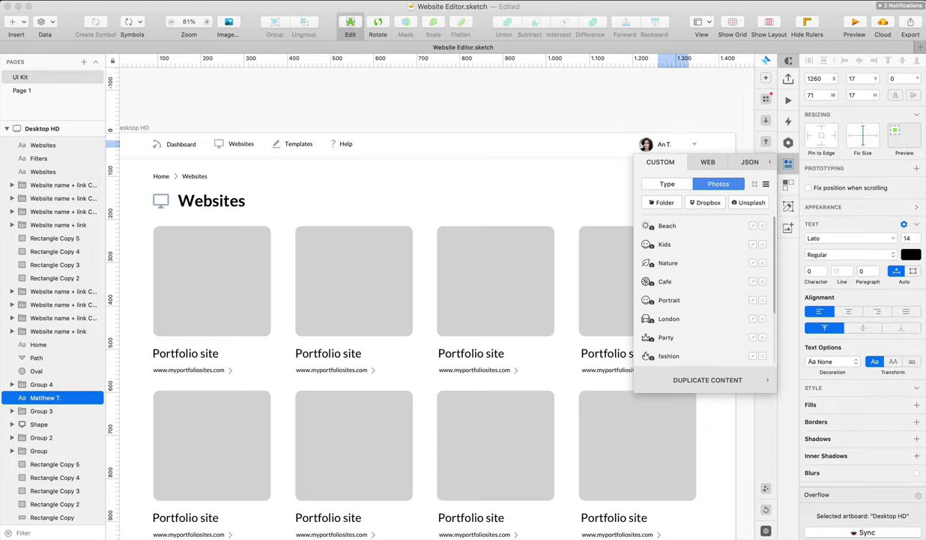
{"action": "type", "text": "ndra"}
{"action": "key", "text": "Escape"}
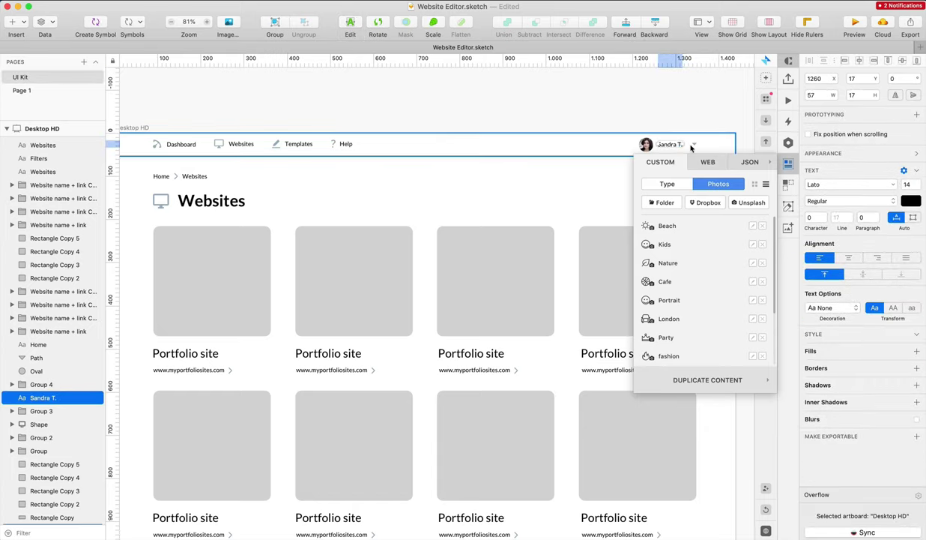
Shift the avatar and user name right, closer to the dropdown arrow, and close the photo picker
{"action": "left_click", "coordinate": [648, 145], "text": "shift"}
{"action": "left_click", "coordinate": [656, 117]}
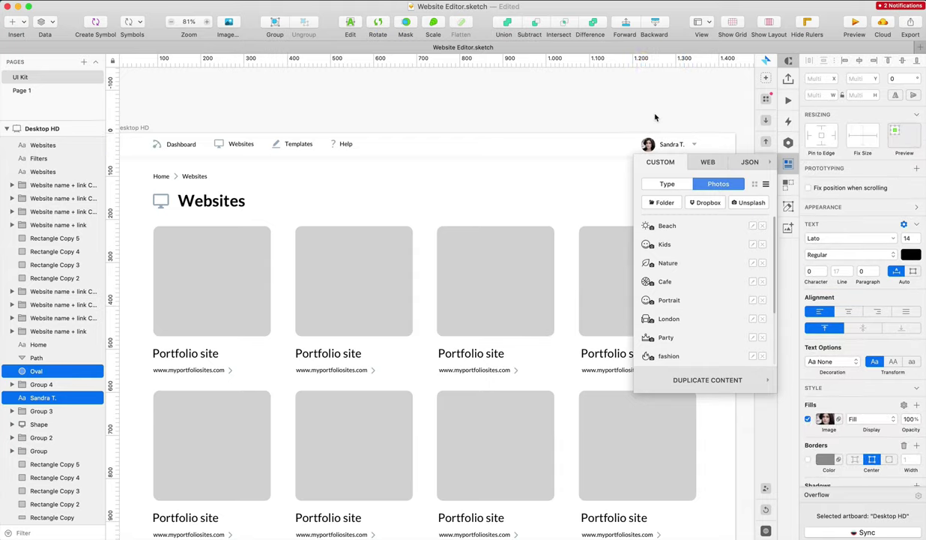
{"action": "left_click", "coordinate": [649, 146]}
{"action": "left_click", "coordinate": [661, 108]}
{"action": "left_click", "coordinate": [791, 163]}
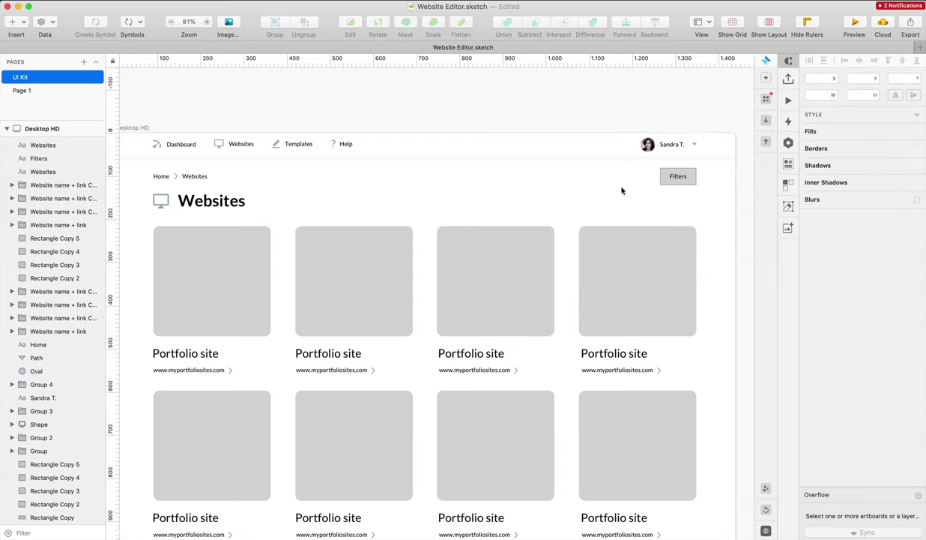
Replace the title under the second card in the upper row with "Architecture"
{"action": "scroll", "coordinate": [588, 199], "scroll_direction": "down", "scroll_amount": 2}
{"action": "scroll", "coordinate": [588, 199], "scroll_direction": "left", "scroll_amount": 2}
{"action": "left_click", "coordinate": [349, 339]}
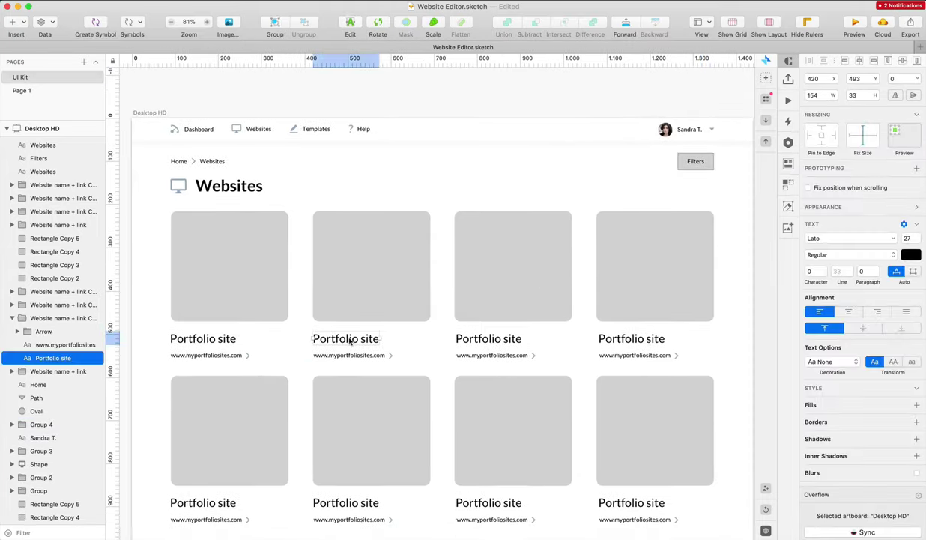
{"action": "double_click", "coordinate": [337, 337]}
{"action": "left_click", "coordinate": [337, 337]}
{"action": "double_click", "coordinate": [337, 338]}
{"action": "triple_click", "coordinate": [337, 338]}
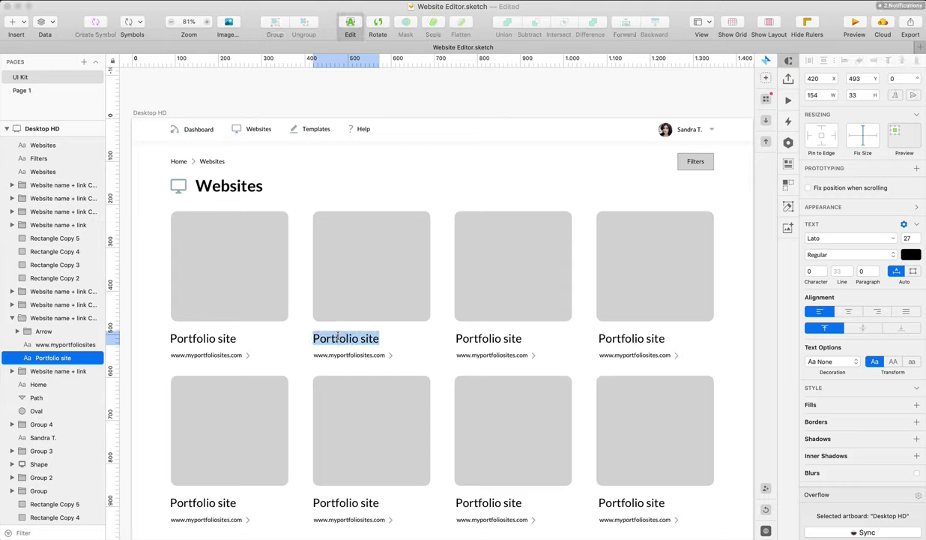
{"action": "type", "text": "Architecture"}
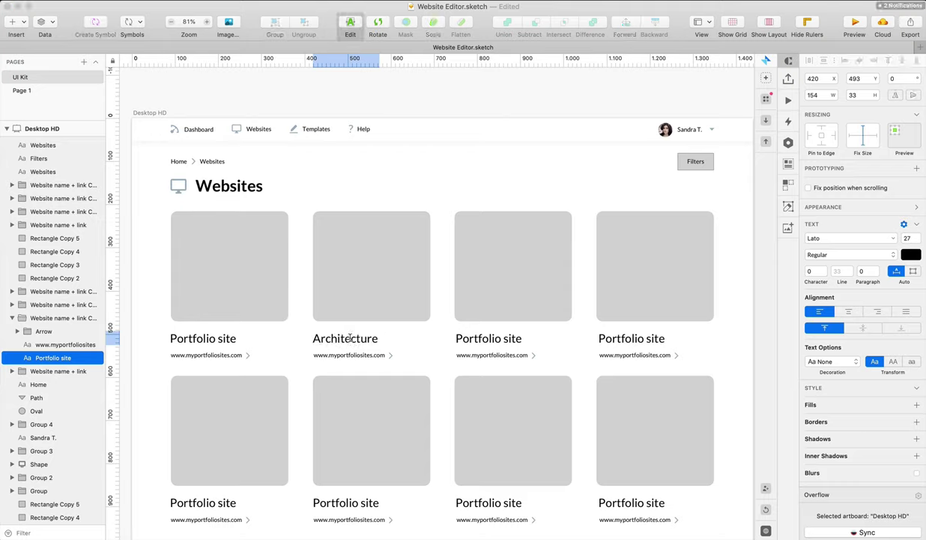
Copy the Architecture title and paste it over the first card's title in the upper row
{"action": "double_click", "coordinate": [349, 338]}
{"action": "key", "text": "super+c"}
{"action": "left_click", "coordinate": [200, 338]}
{"action": "double_click", "coordinate": [199, 338]}
{"action": "key", "text": "super+v"}
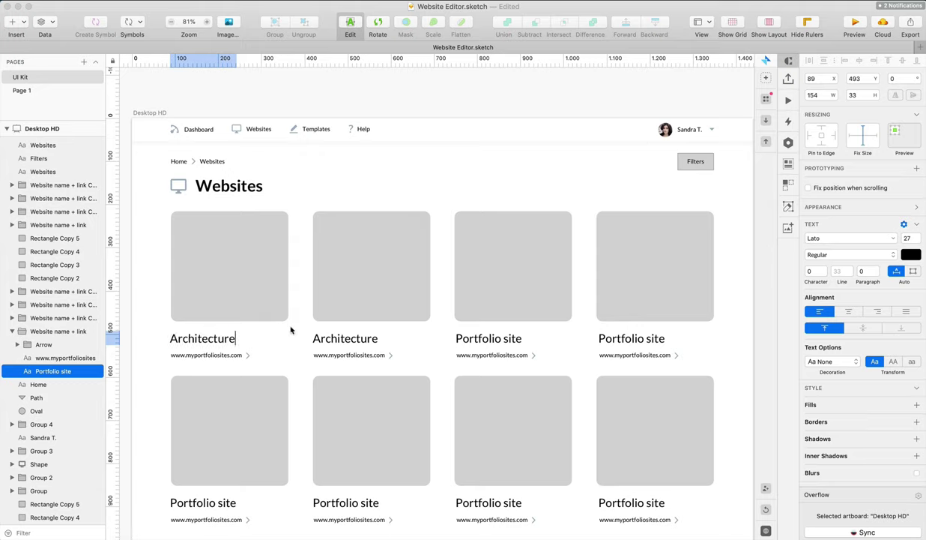
Replace the titles under the second and third cards in the upper row with "Minimal" and "Freedom"
{"action": "left_click", "coordinate": [353, 338]}
{"action": "double_click", "coordinate": [352, 338]}
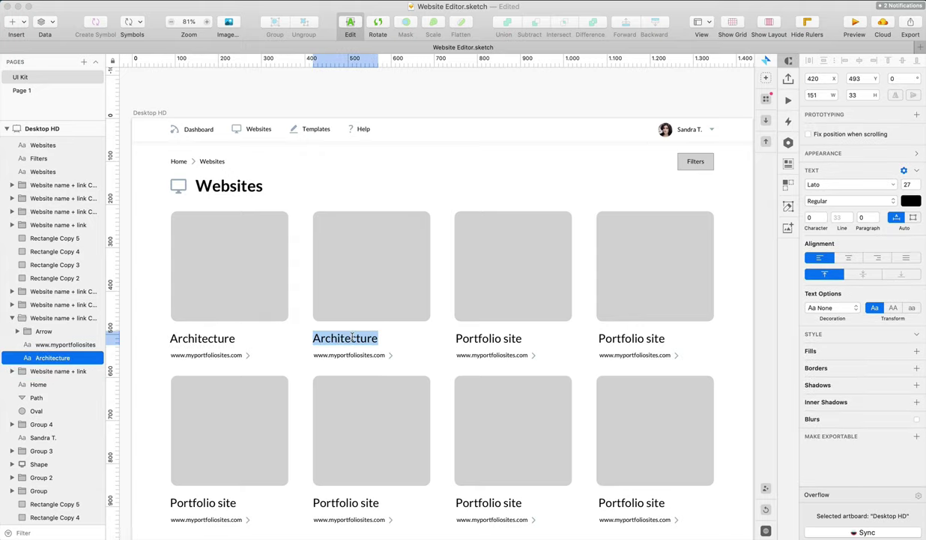
{"action": "type", "text": "Minimal"}
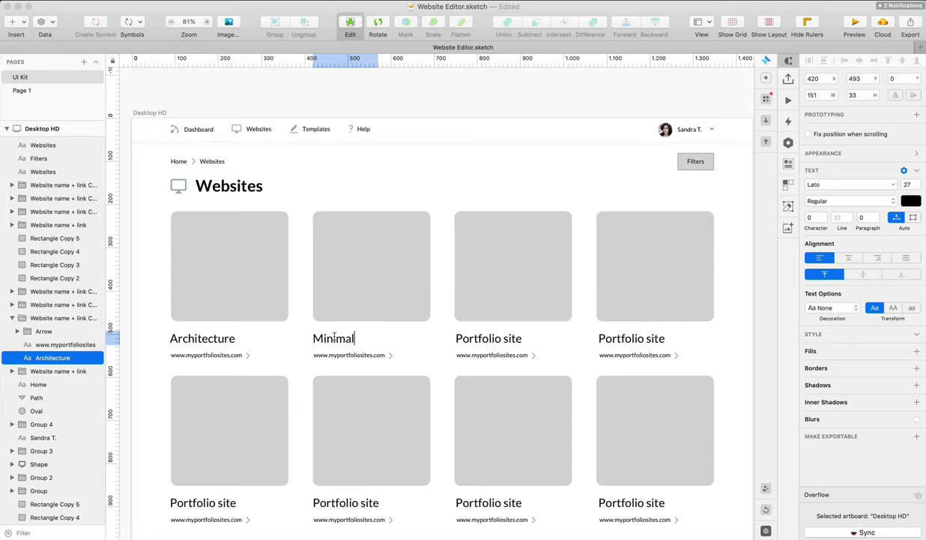
{"action": "left_click", "coordinate": [501, 338]}
{"action": "double_click", "coordinate": [501, 338]}
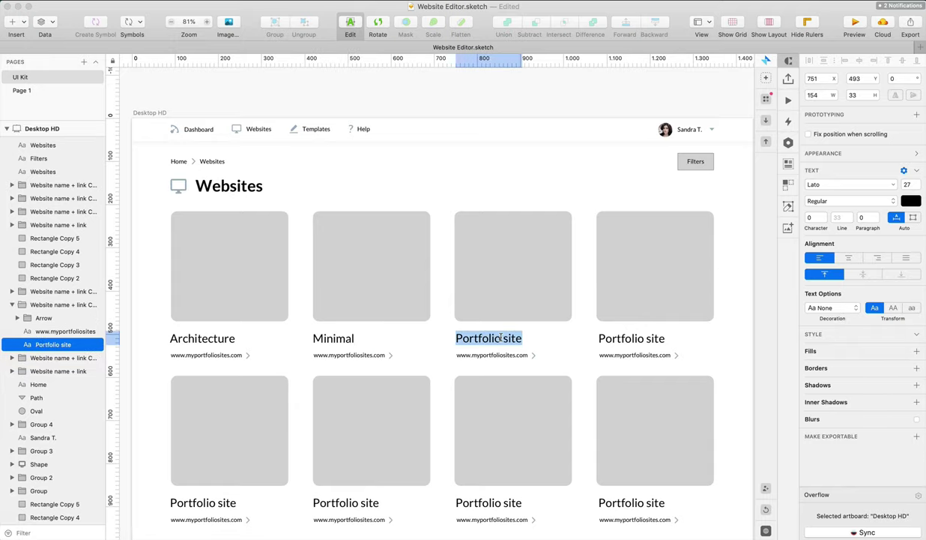
{"action": "scroll", "coordinate": [500, 338], "scroll_direction": "down", "scroll_amount": 2}
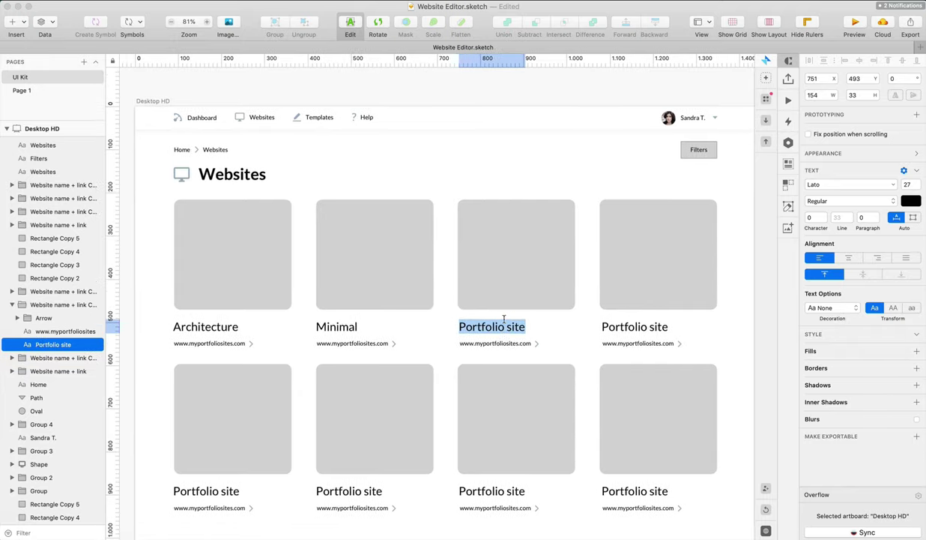
{"action": "type", "text": "Freedom"}
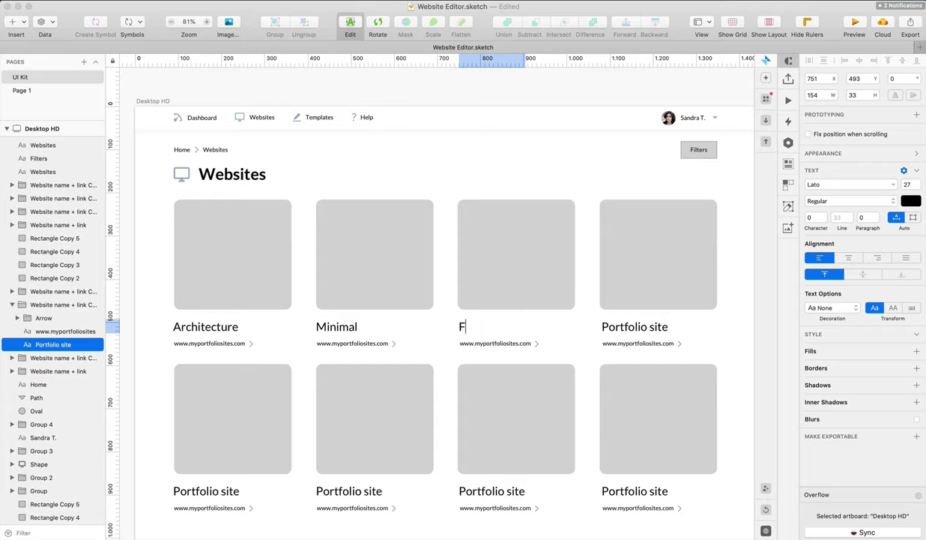
Replace the title under the fourth card in the upper row with "Corporate"
{"action": "left_click", "coordinate": [636, 328]}
{"action": "double_click", "coordinate": [636, 328]}
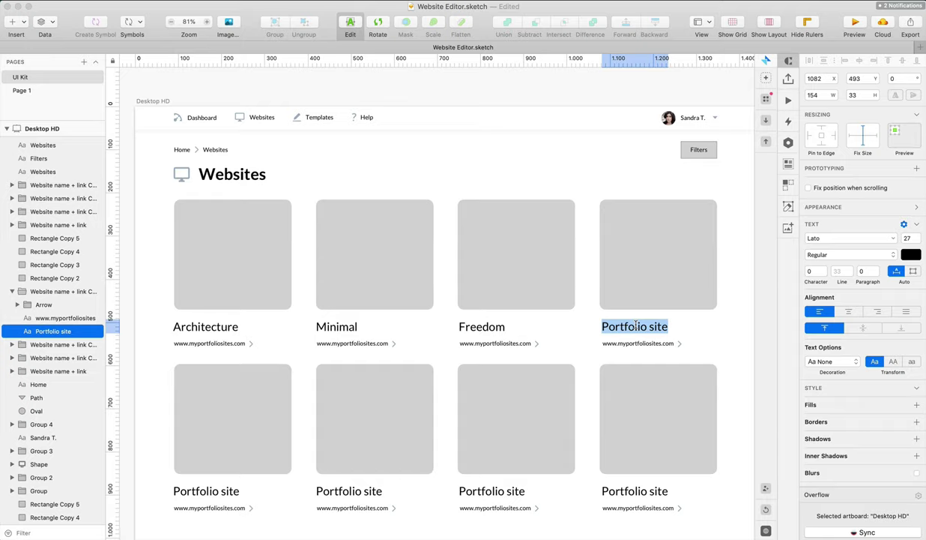
{"action": "type", "text": "Corporate"}
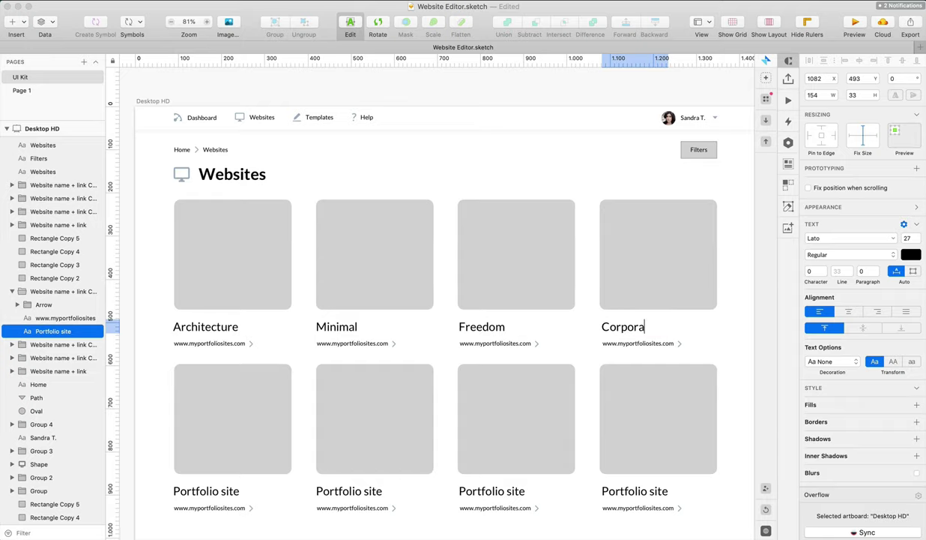
{"action": "key", "text": "Escape"}
Replace the titles under the first and second cards in the lower row with "Explore" and "Passion"
{"action": "scroll", "coordinate": [347, 439], "scroll_direction": "down", "scroll_amount": 2}
{"action": "left_click", "coordinate": [202, 472]}
{"action": "double_click", "coordinate": [202, 472]}
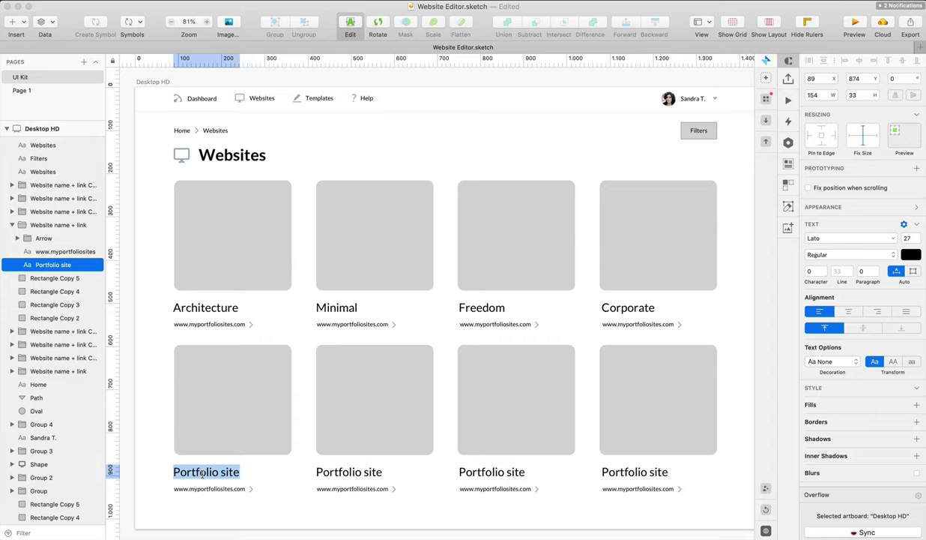
{"action": "type", "text": "Explore"}
{"action": "left_click", "coordinate": [337, 472]}
{"action": "double_click", "coordinate": [337, 473]}
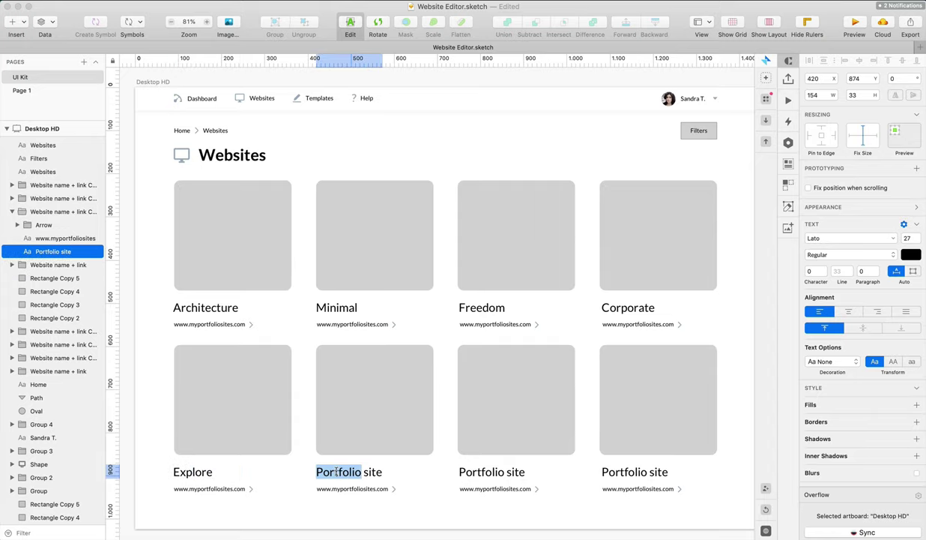
{"action": "key", "text": "super+a"}
{"action": "type", "text": "Passion"}
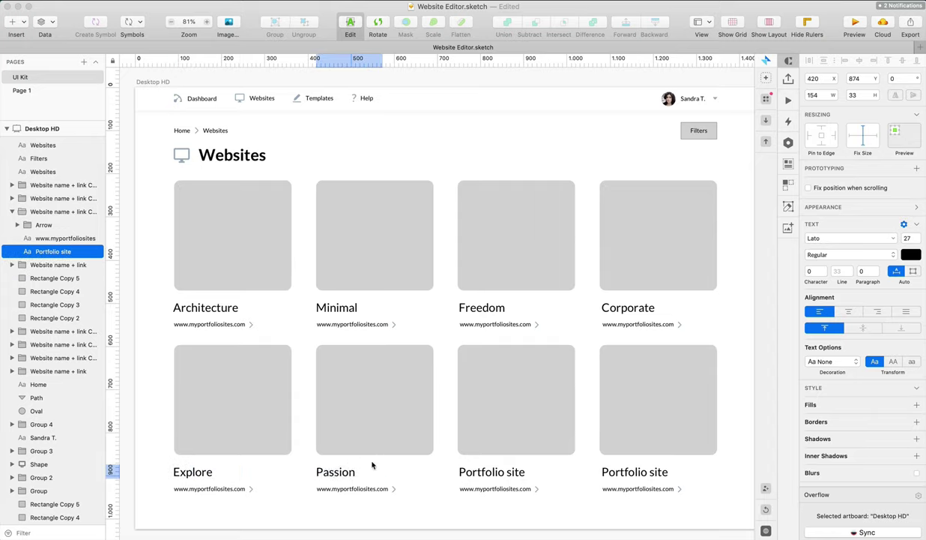
Replace the title under the third card in the lower row with "Blue"
{"action": "left_click", "coordinate": [455, 428]}
{"action": "left_click", "coordinate": [501, 467]}
{"action": "double_click", "coordinate": [508, 471]}
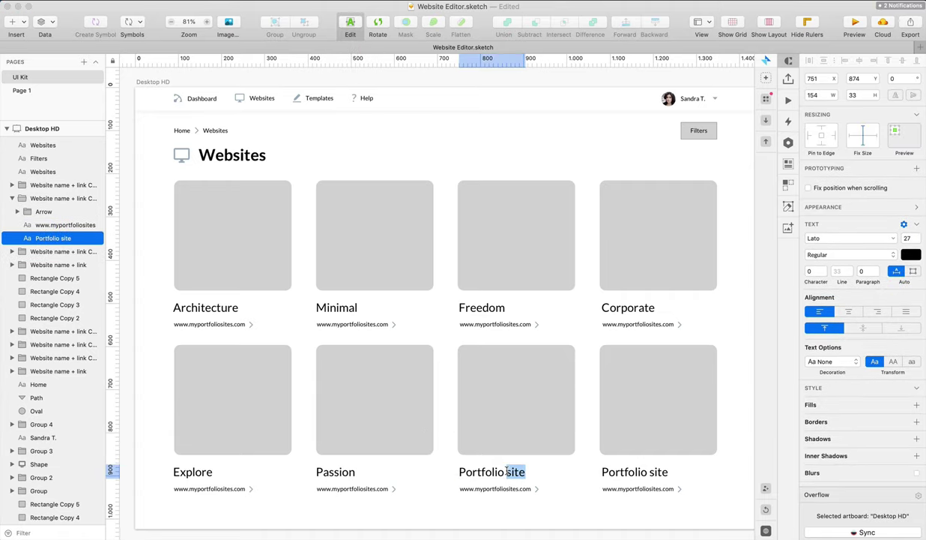
{"action": "key", "text": "super+a"}
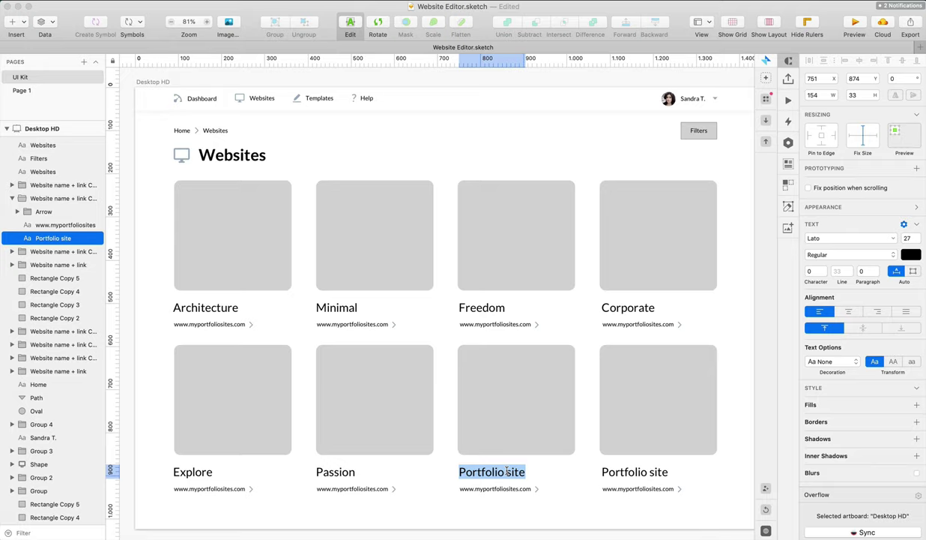
{"action": "type", "text": "Blue"}
{"action": "key", "text": "Escape"}
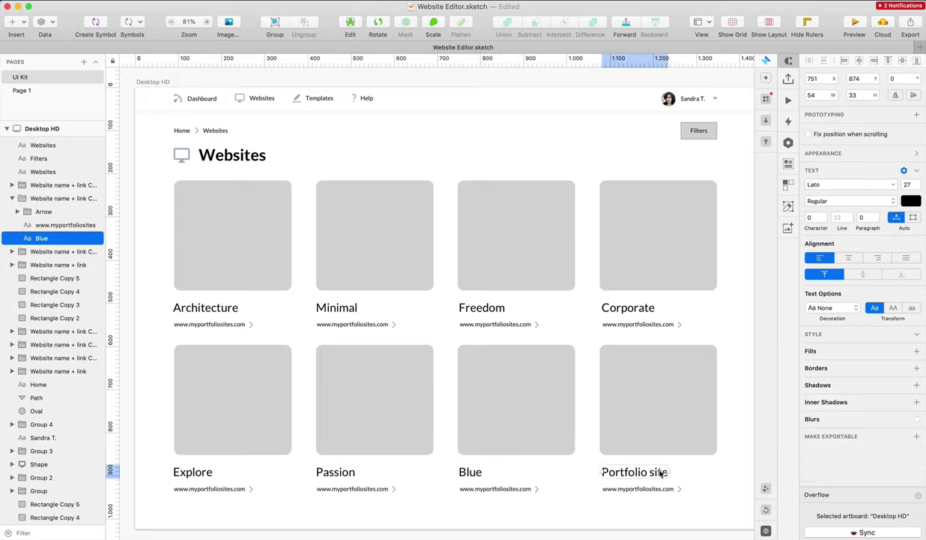
Replace the title under the fourth card in the lower row with "Positivity"
{"action": "double_click", "coordinate": [660, 472]}
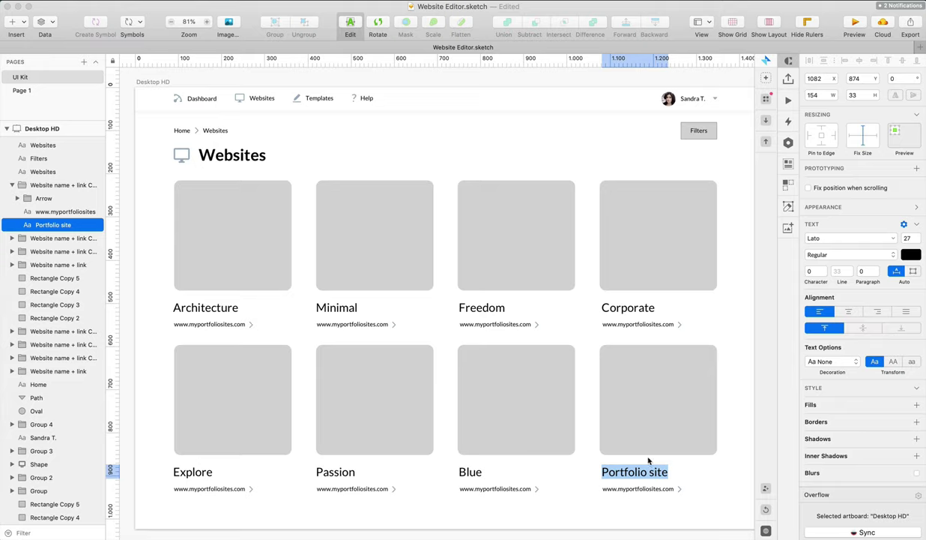
{"action": "type", "text": "Positivity"}
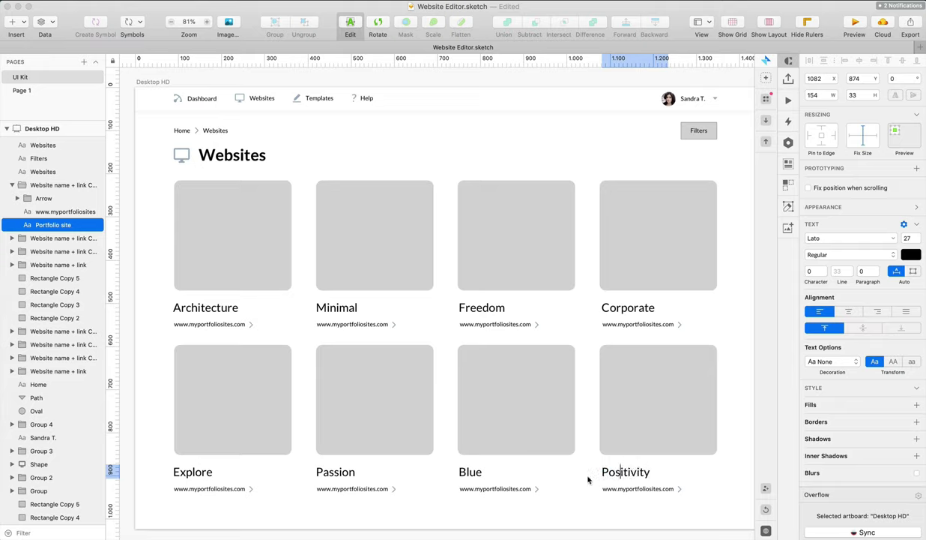
{"action": "key", "text": "Escape"}
Change the third lower-row card's title to "Colorful" and deselect it
{"action": "double_click", "coordinate": [460, 470]}
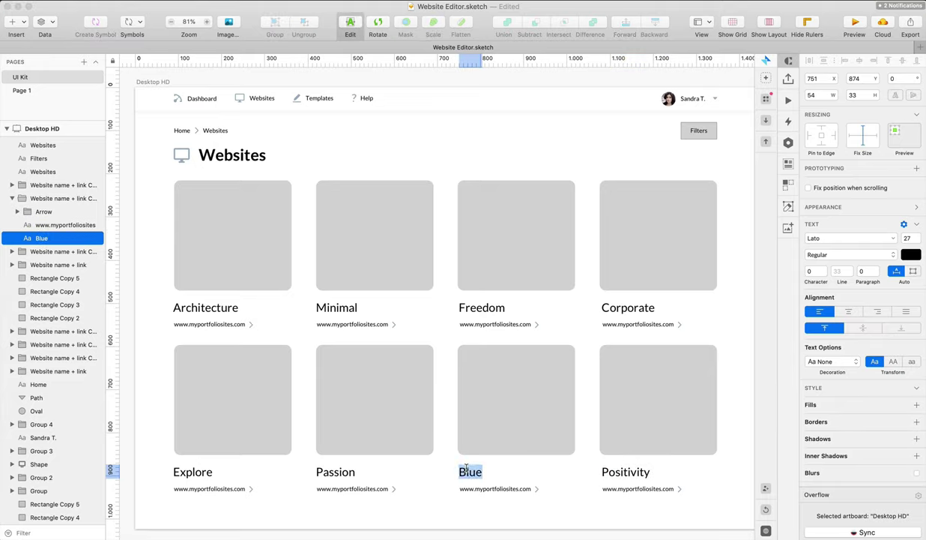
{"action": "type", "text": "Colorful"}
{"action": "key", "text": "Escape"}
{"action": "key", "text": "Escape"}
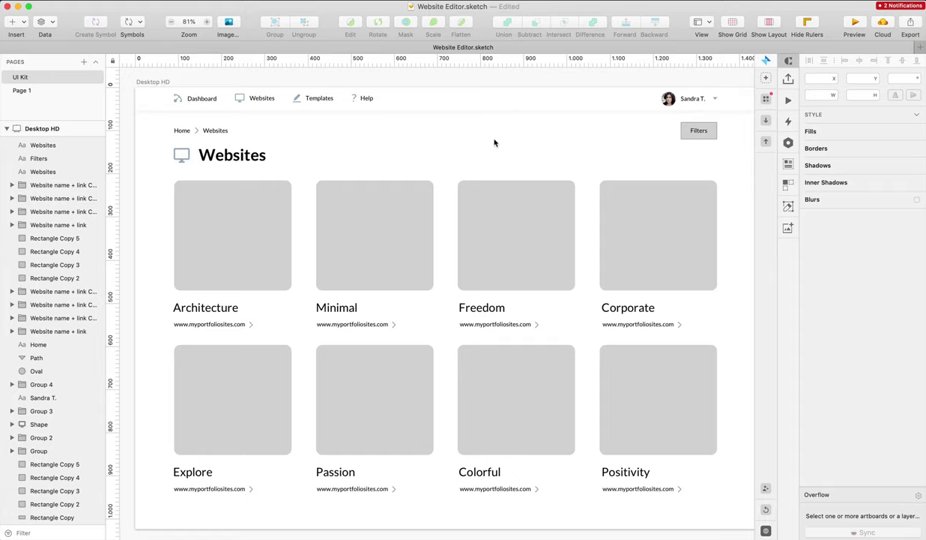
{"action": "left_click", "coordinate": [182, 158]}
{"action": "scroll", "coordinate": [180, 175], "scroll_direction": "up", "scroll_amount": 1}
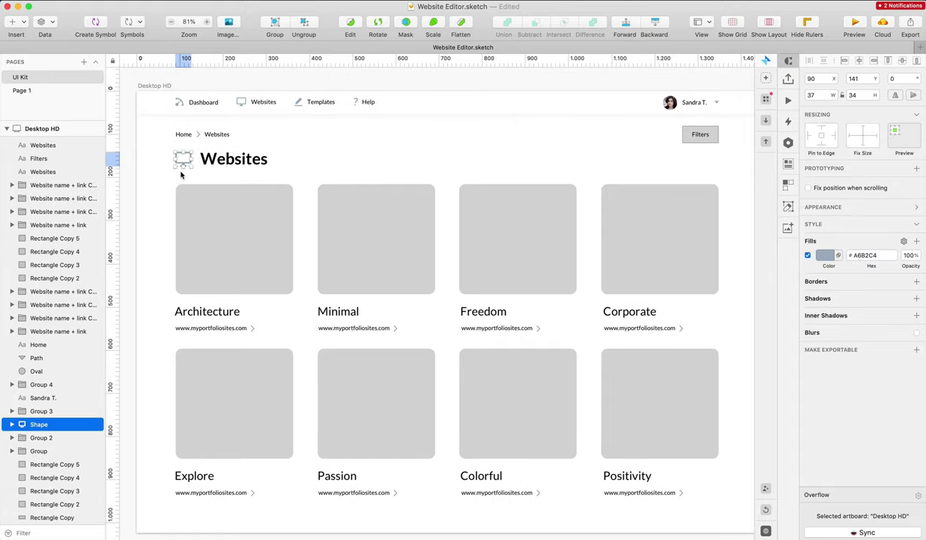
{"action": "left_click", "coordinate": [184, 96]}
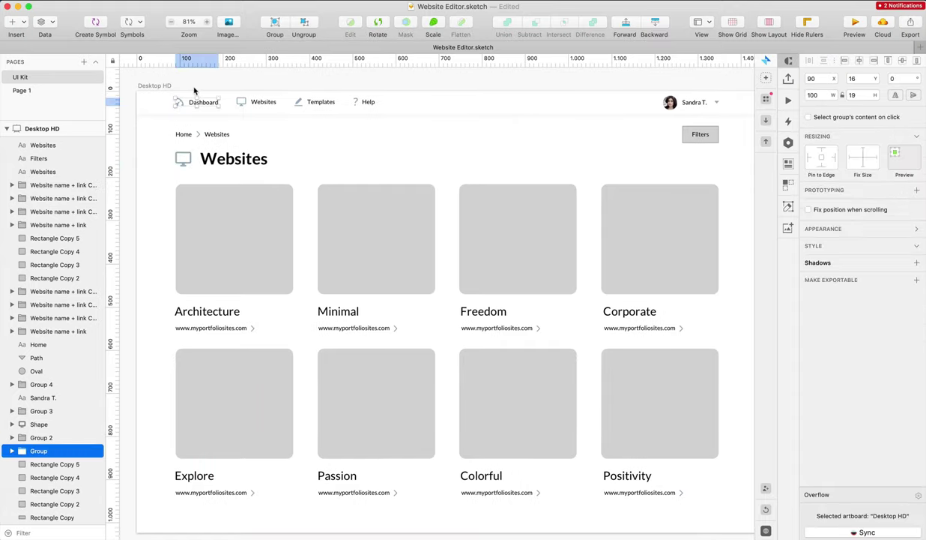
{"action": "left_click", "coordinate": [167, 86]}
{"action": "left_click", "coordinate": [194, 80]}
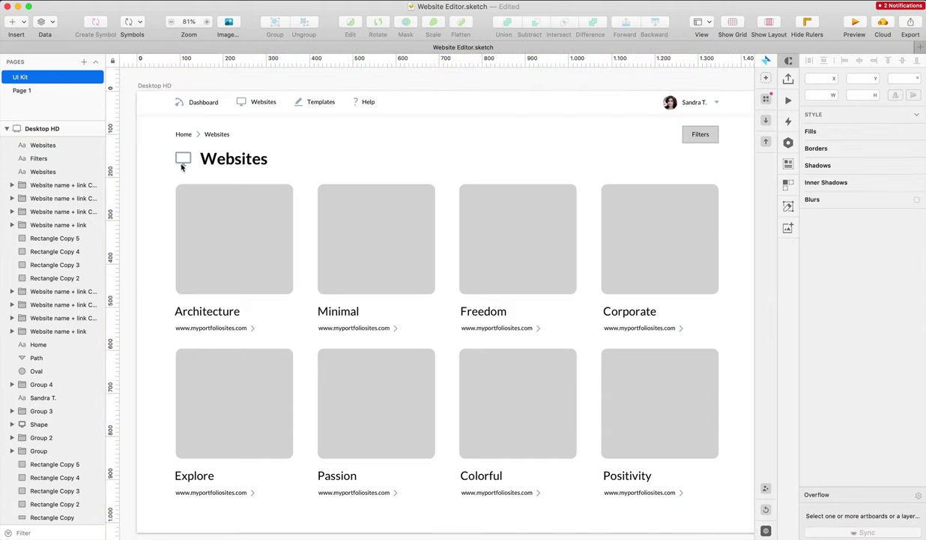
Give the monitor icon beside the Websites heading a linear gradient fill in blue, with 3F8CFF as the starting colour
{"action": "left_click", "coordinate": [181, 165]}
{"action": "left_click", "coordinate": [825, 255]}
{"action": "left_click", "coordinate": [844, 280]}
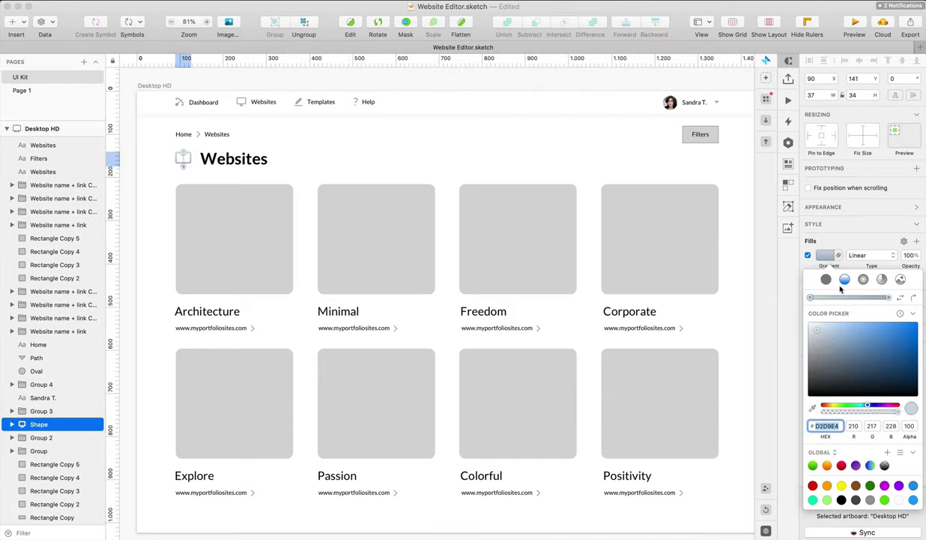
{"action": "left_click_drag", "start_coordinate": [817, 330], "coordinate": [892, 305]}
{"action": "left_click", "coordinate": [890, 298]}
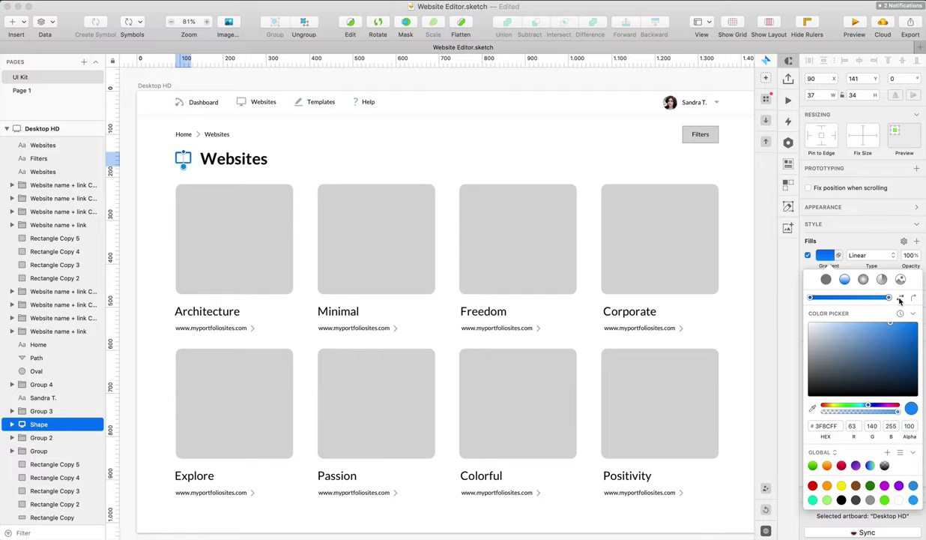
Run the monitor icon's gradient diagonally from its upper-left to its lower-right corner and shift the starting colour's hue slightly toward cyan
{"action": "scroll", "coordinate": [167, 148], "scroll_direction": "down", "scroll_amount": 3}
{"action": "scroll", "coordinate": [167, 147], "scroll_direction": "up", "scroll_amount": 10}
{"action": "scroll", "coordinate": [167, 148], "scroll_direction": "up", "scroll_amount": 3}
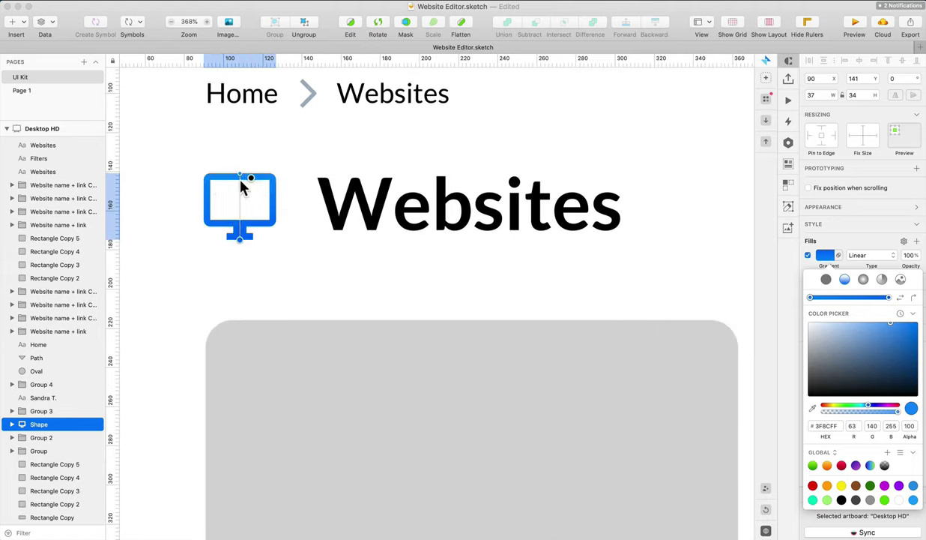
{"action": "left_click_drag", "start_coordinate": [241, 176], "coordinate": [212, 178]}
{"action": "left_click_drag", "start_coordinate": [241, 241], "coordinate": [281, 245]}
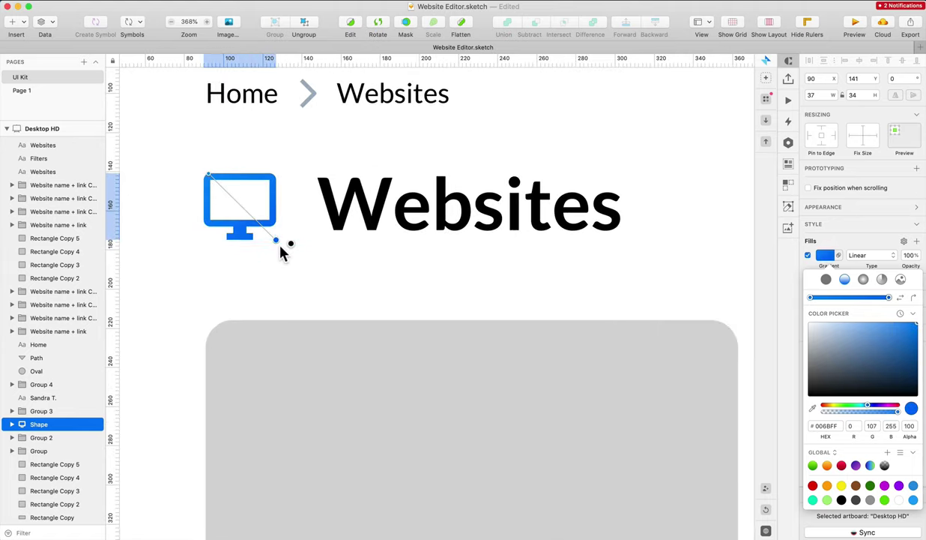
{"action": "left_click", "coordinate": [203, 175]}
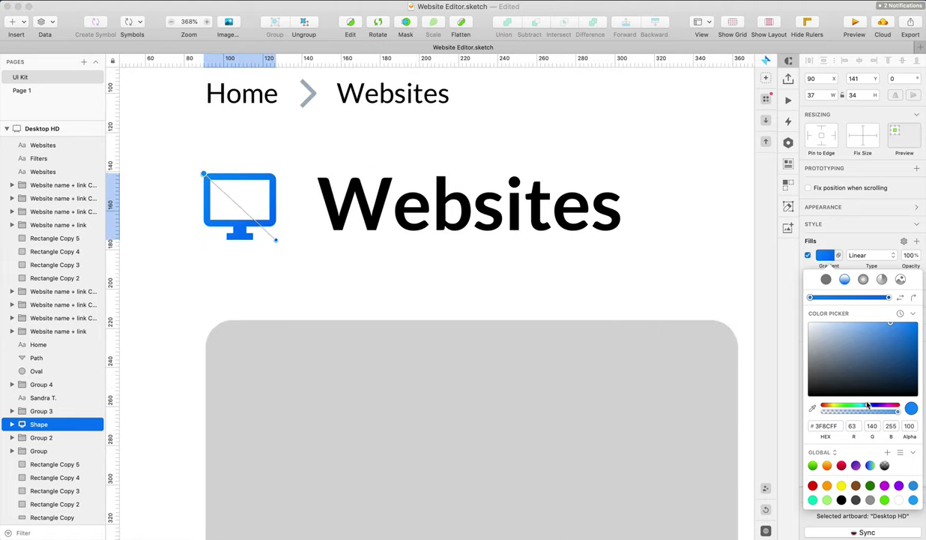
{"action": "left_click_drag", "start_coordinate": [867, 405], "coordinate": [866, 406]}
{"action": "left_click", "coordinate": [511, 298]}
Lighten the fill of the breadcrumb arrow between Home and Websites to C2CBD8
{"action": "scroll", "coordinate": [512, 298], "scroll_direction": "up", "scroll_amount": 1}
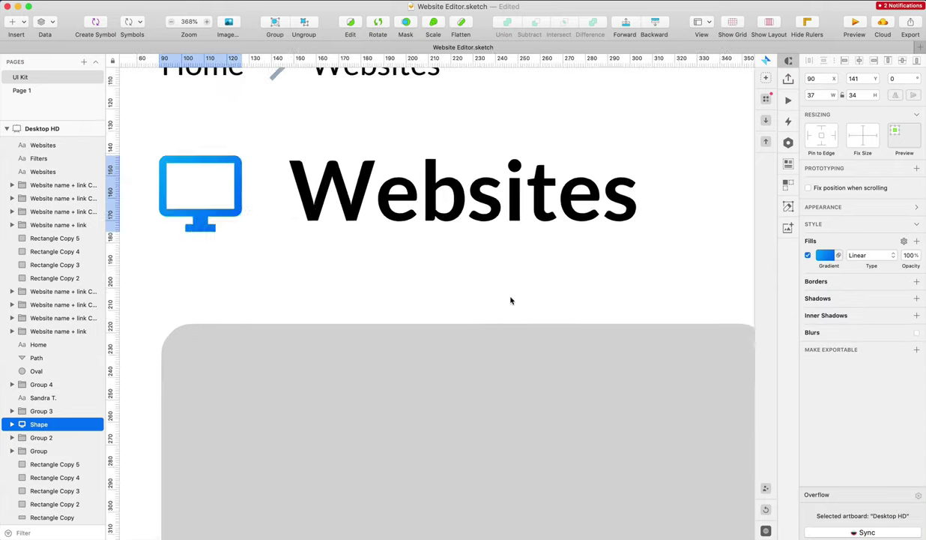
{"action": "scroll", "coordinate": [511, 300], "scroll_direction": "down", "scroll_amount": 5}
{"action": "left_click", "coordinate": [444, 231]}
{"action": "left_click", "coordinate": [817, 256]}
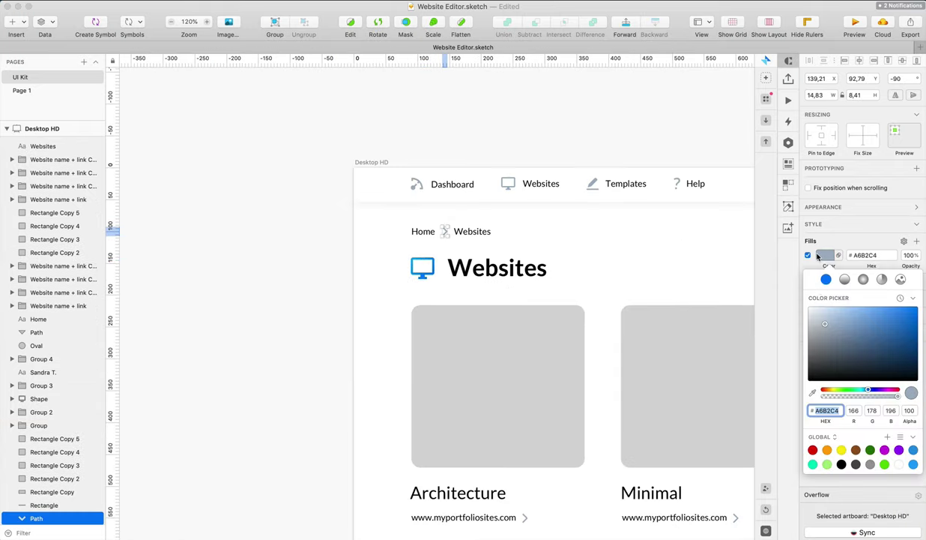
{"action": "left_click", "coordinate": [819, 318]}
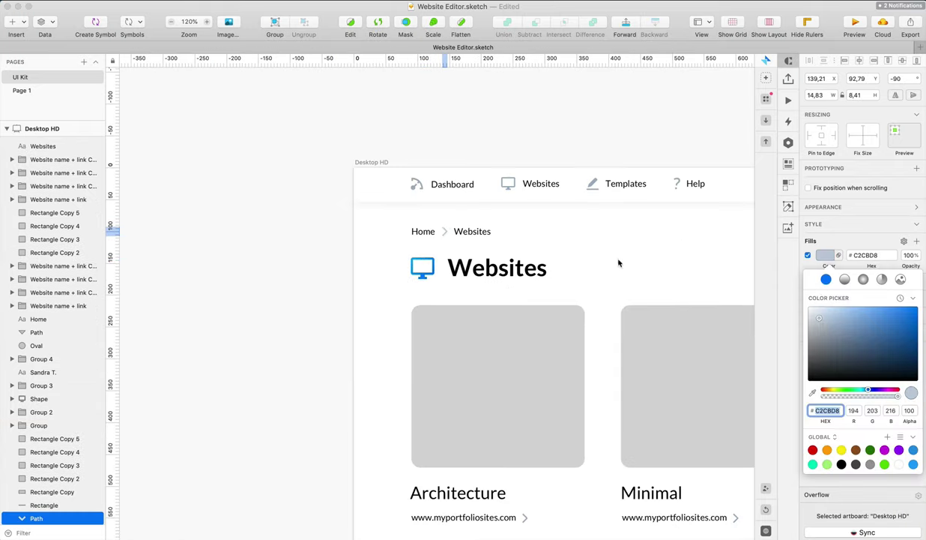
Make the Websites label in the breadcrumb bold
{"action": "left_click", "coordinate": [477, 235]}
{"action": "scroll", "coordinate": [478, 237], "scroll_direction": "right", "scroll_amount": 3}
{"action": "scroll", "coordinate": [477, 237], "scroll_direction": "down", "scroll_amount": 2}
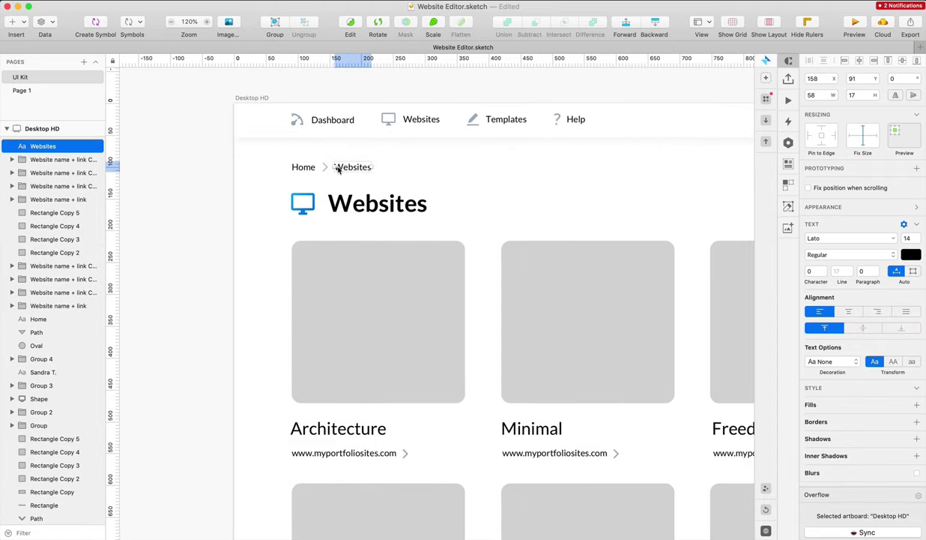
{"action": "key", "text": "super+b"}
Change the breadcrumb's Home text to a muted blue-grey, 5C799A, starting from a colour sampled off the monitor icon, and deselect it
{"action": "left_click", "coordinate": [306, 170]}
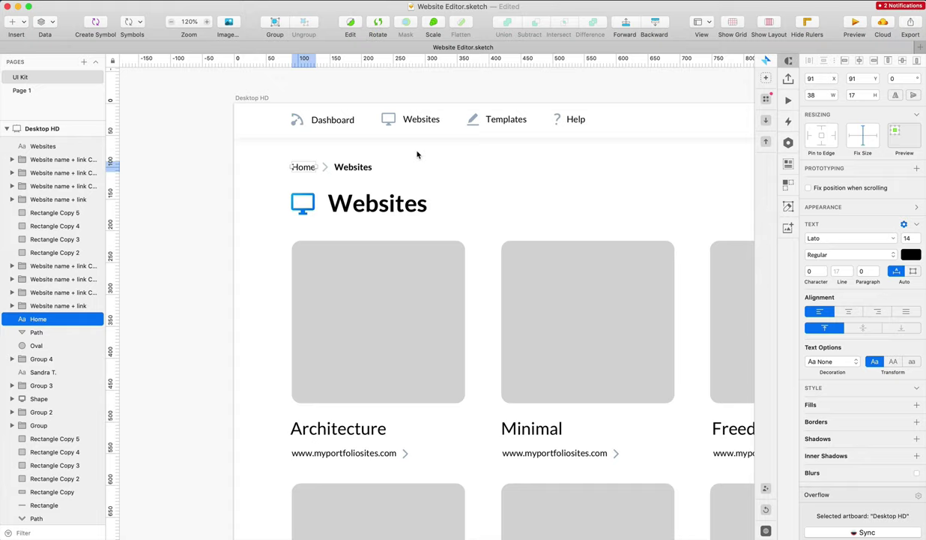
{"action": "left_click", "coordinate": [909, 255]}
{"action": "left_click", "coordinate": [812, 371]}
{"action": "left_click", "coordinate": [315, 200]}
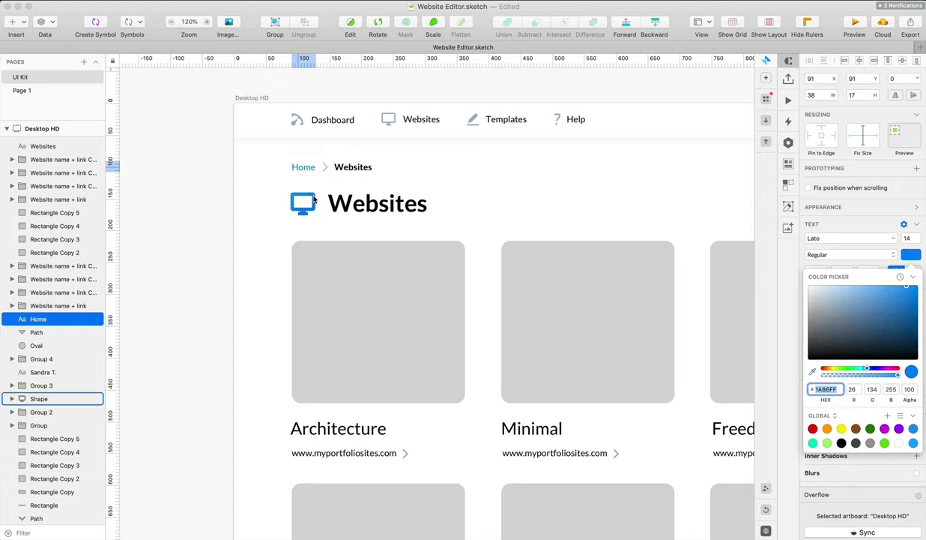
{"action": "left_click_drag", "start_coordinate": [807, 292], "coordinate": [853, 315]}
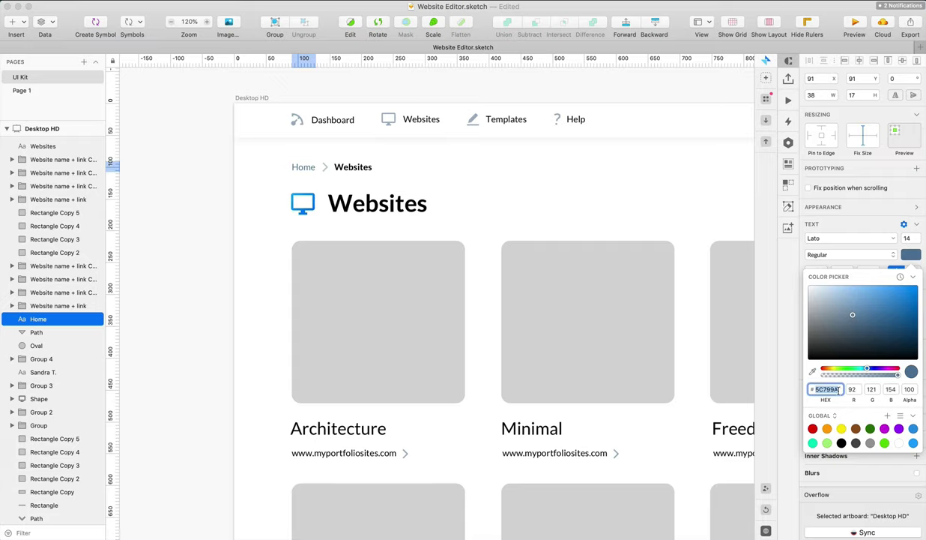
{"action": "key", "text": "super+Tab"}
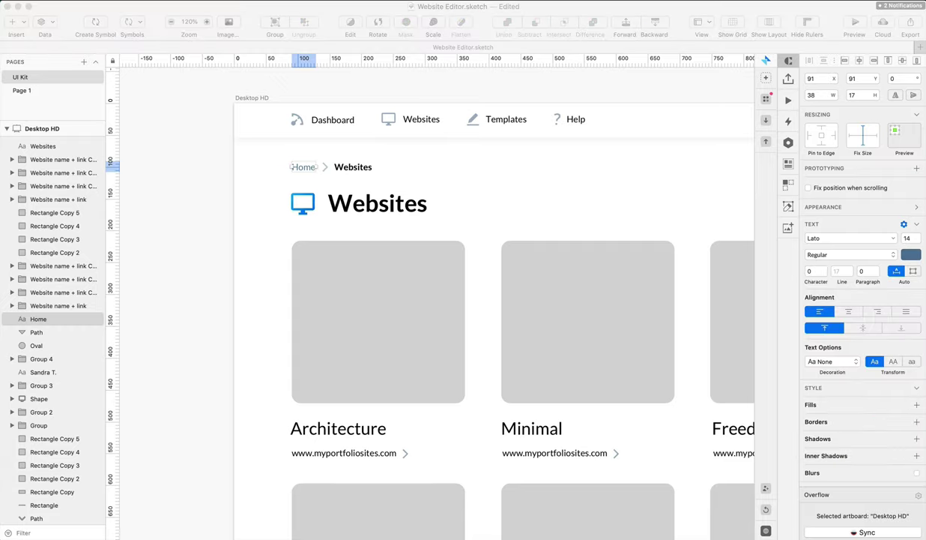
{"action": "left_click", "coordinate": [597, 202]}
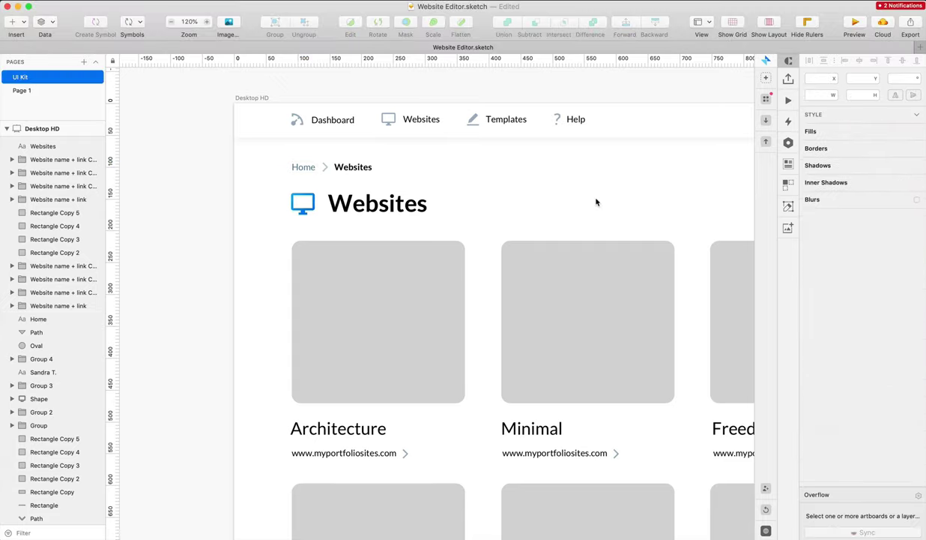
{"action": "scroll", "coordinate": [596, 201], "scroll_direction": "down", "scroll_amount": 3}
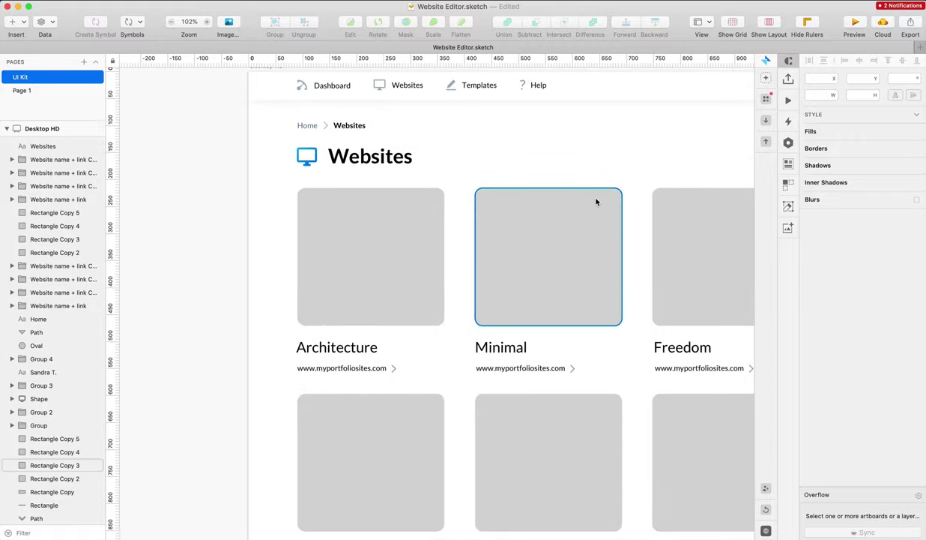
Copy the bold text style of the breadcrumb's Websites label onto the Websites label in the navigation bar
{"action": "scroll", "coordinate": [597, 201], "scroll_direction": "up", "scroll_amount": 1}
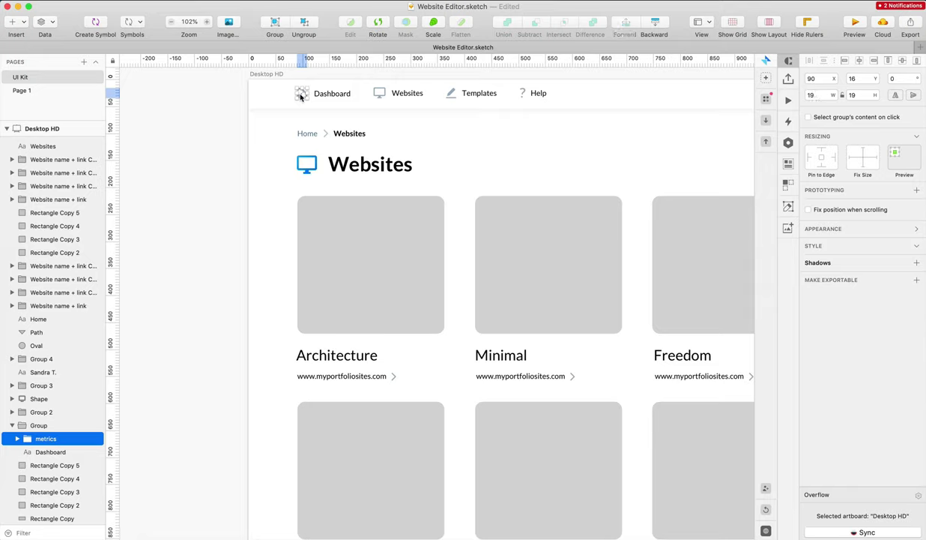
{"action": "left_click", "coordinate": [466, 147]}
{"action": "scroll", "coordinate": [465, 147], "scroll_direction": "up", "scroll_amount": 1}
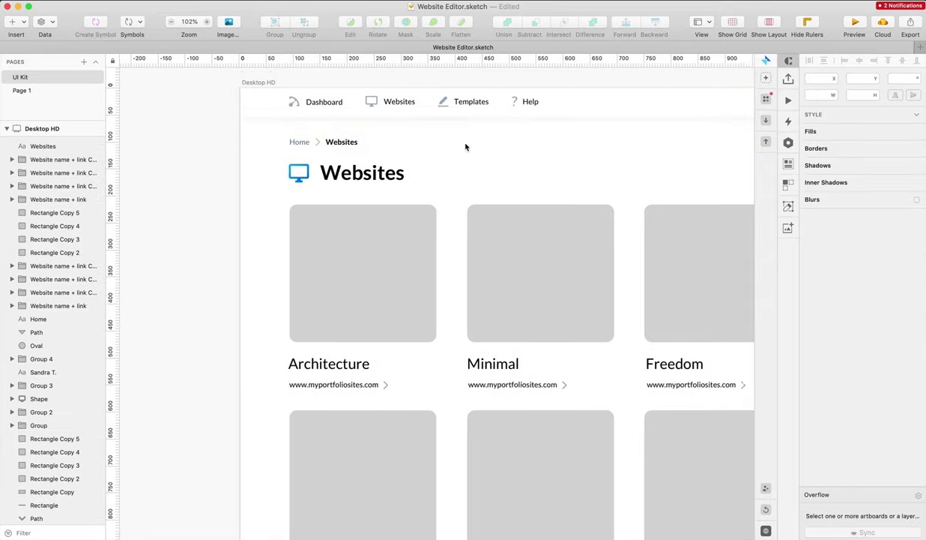
{"action": "scroll", "coordinate": [465, 147], "scroll_direction": "right", "scroll_amount": 1}
{"action": "left_click", "coordinate": [383, 103]}
{"action": "left_click", "coordinate": [330, 143]}
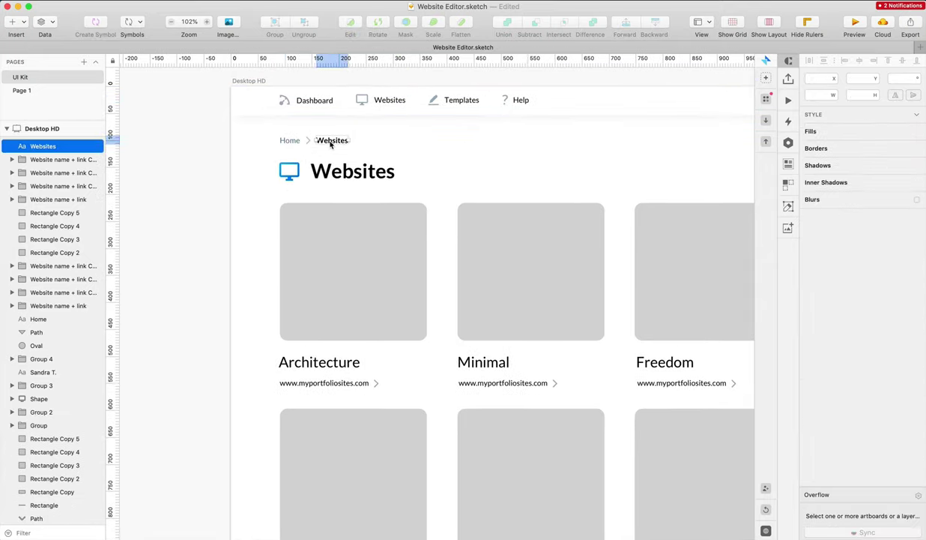
{"action": "right_click", "coordinate": [331, 143]}
{"action": "left_click", "coordinate": [363, 289]}
{"action": "left_click", "coordinate": [387, 100]}
{"action": "right_click", "coordinate": [390, 100]}
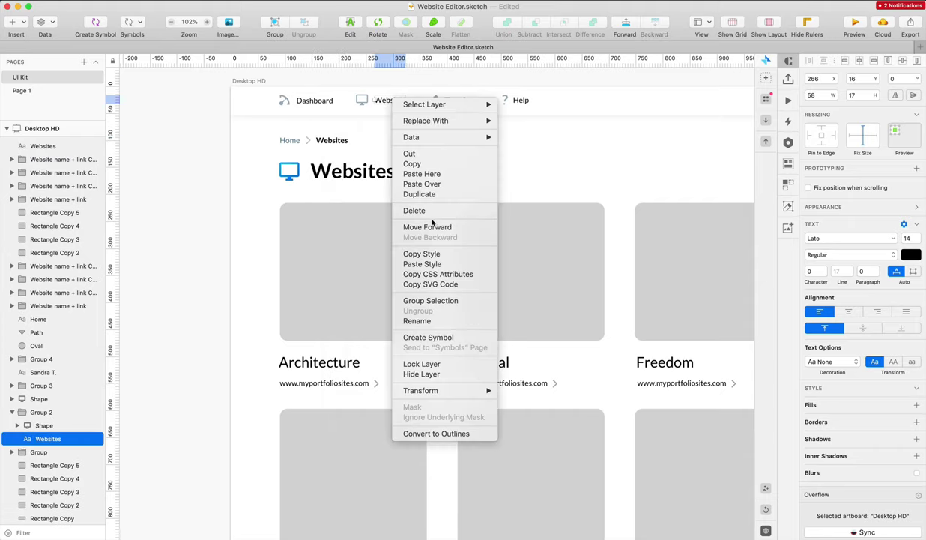
{"action": "left_click", "coordinate": [431, 263]}
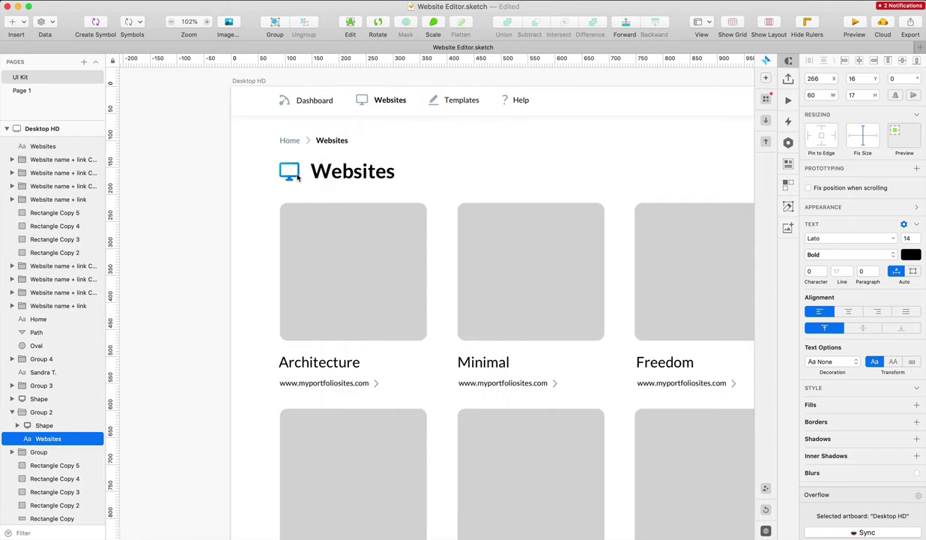
Copy the heading monitor icon's blue gradient style onto the Websites icon in the navigation bar and deselect it
{"action": "left_click", "coordinate": [298, 176]}
{"action": "right_click", "coordinate": [298, 174]}
{"action": "left_click", "coordinate": [334, 328]}
{"action": "left_click", "coordinate": [361, 106]}
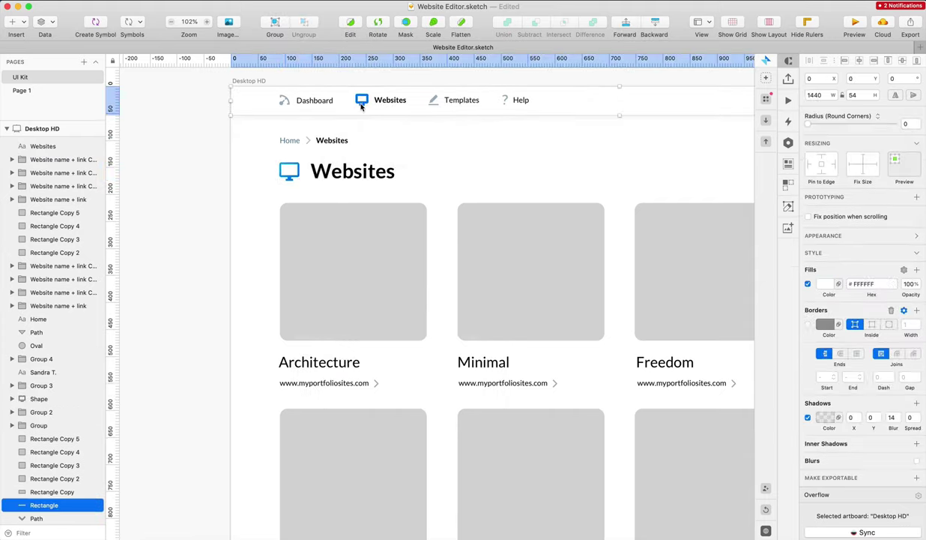
{"action": "right_click", "coordinate": [361, 107]}
{"action": "left_click", "coordinate": [443, 264]}
{"action": "left_click", "coordinate": [495, 154]}
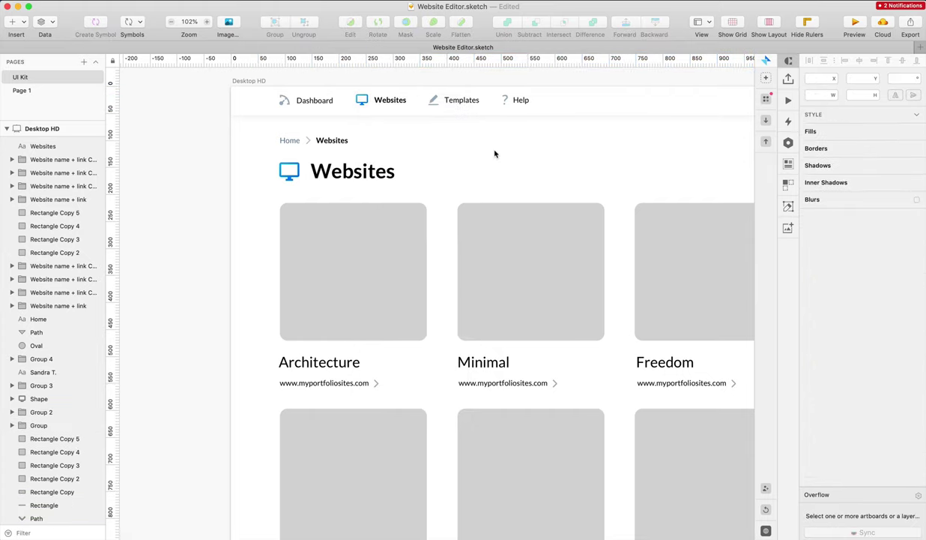
Set the navigation bar's shadow blur to 11 and slightly adjust the opacity of its shadow colour
{"action": "scroll", "coordinate": [494, 154], "scroll_direction": "right", "scroll_amount": 1}
{"action": "left_click", "coordinate": [492, 118]}
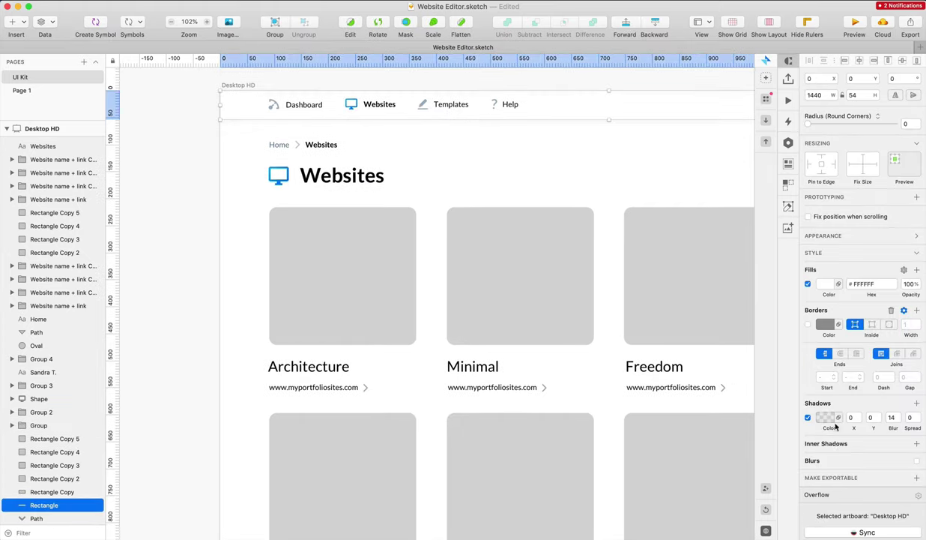
{"action": "left_click", "coordinate": [893, 417]}
{"action": "type", "text": "12"}
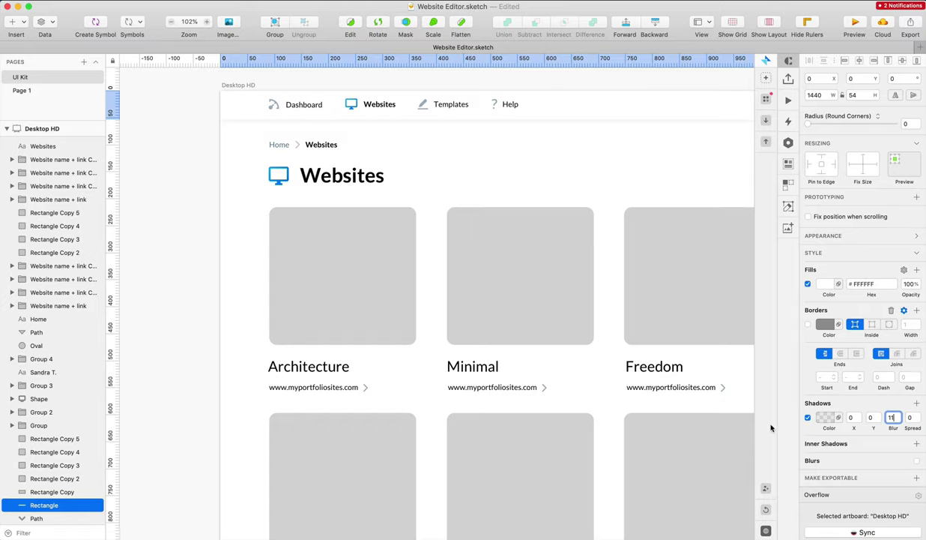
{"action": "left_click", "coordinate": [826, 417]}
{"action": "left_click_drag", "start_coordinate": [828, 538], "coordinate": [830, 537]}
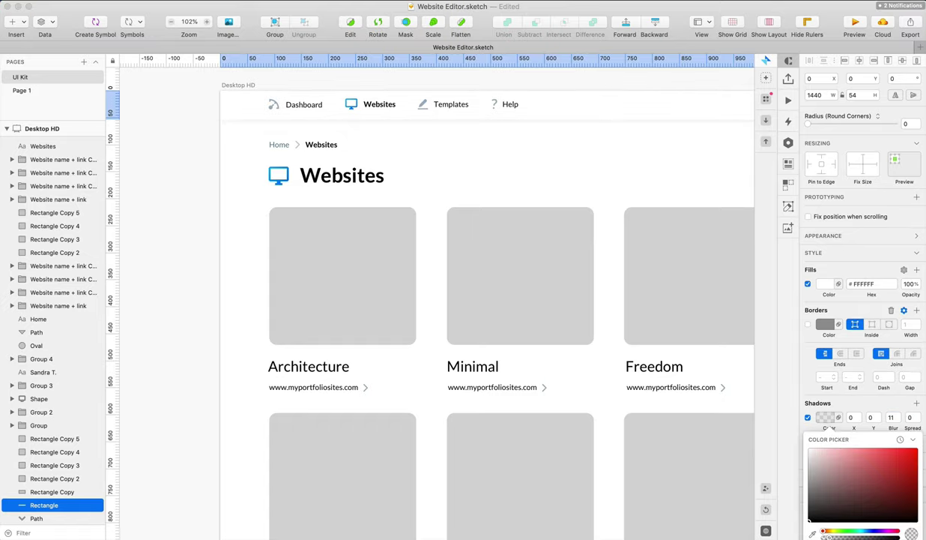
{"action": "left_click", "coordinate": [525, 150]}
{"action": "scroll", "coordinate": [525, 151], "scroll_direction": "down", "scroll_amount": 2}
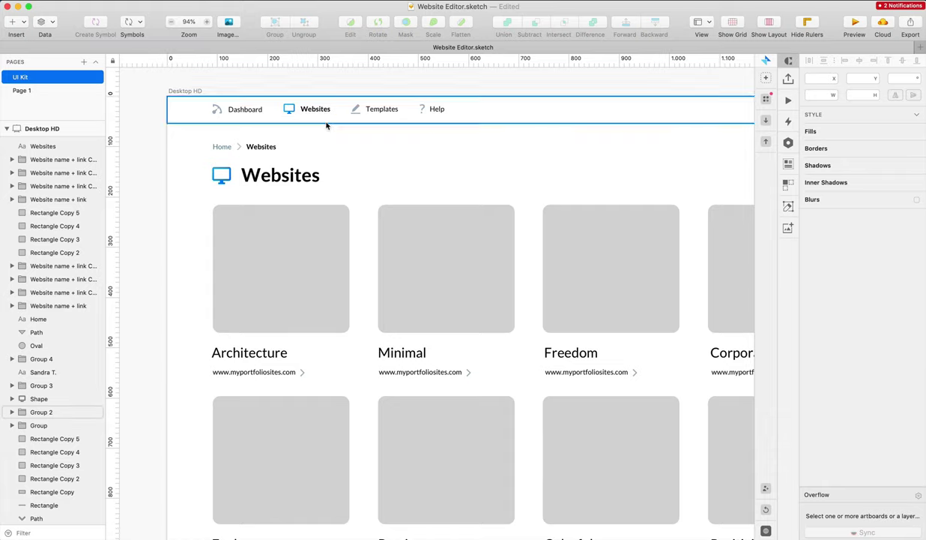
{"action": "scroll", "coordinate": [485, 187], "scroll_direction": "up", "scroll_amount": 2}
{"action": "scroll", "coordinate": [485, 188], "scroll_direction": "down", "scroll_amount": 2}
{"action": "scroll", "coordinate": [485, 188], "scroll_direction": "up", "scroll_amount": 2}
{"action": "scroll", "coordinate": [201, 141], "scroll_direction": "up", "scroll_amount": 3}
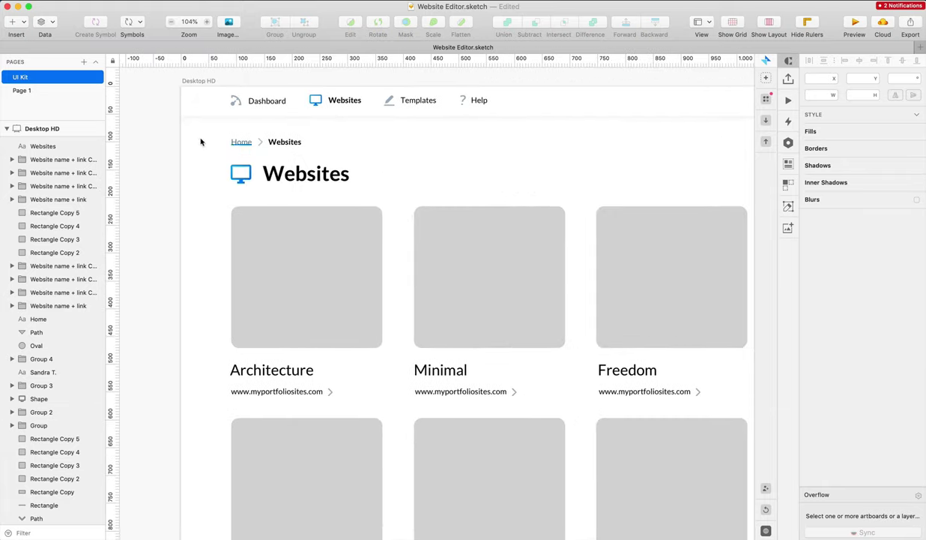
Select the Dashboard, Templates and Help icon shapes in the navigation bar and apply the Home text's colour 5C799A
{"action": "left_click", "coordinate": [265, 149]}
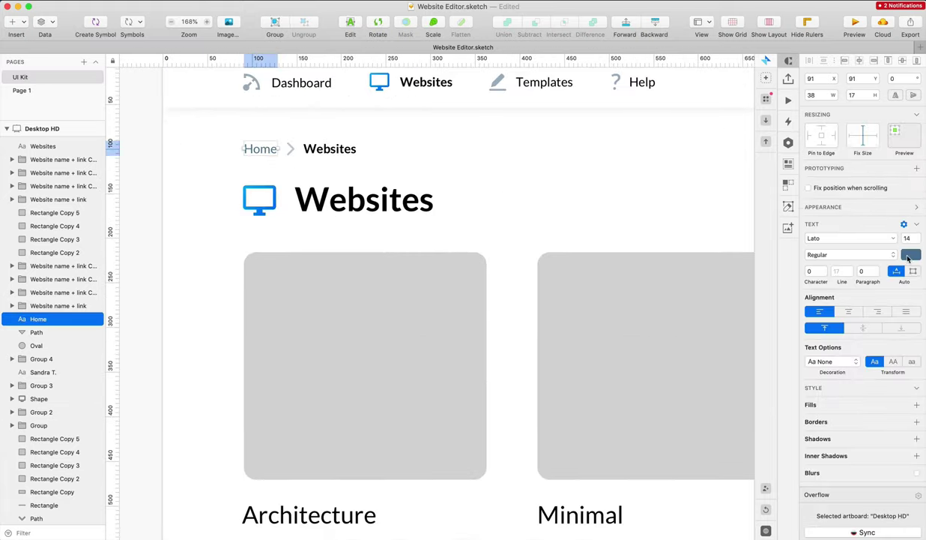
{"action": "left_click", "coordinate": [909, 255]}
{"action": "left_click", "coordinate": [345, 117]}
{"action": "left_click", "coordinate": [261, 97]}
{"action": "triple_click", "coordinate": [251, 87]}
{"action": "left_click", "coordinate": [258, 84], "text": "shift+super"}
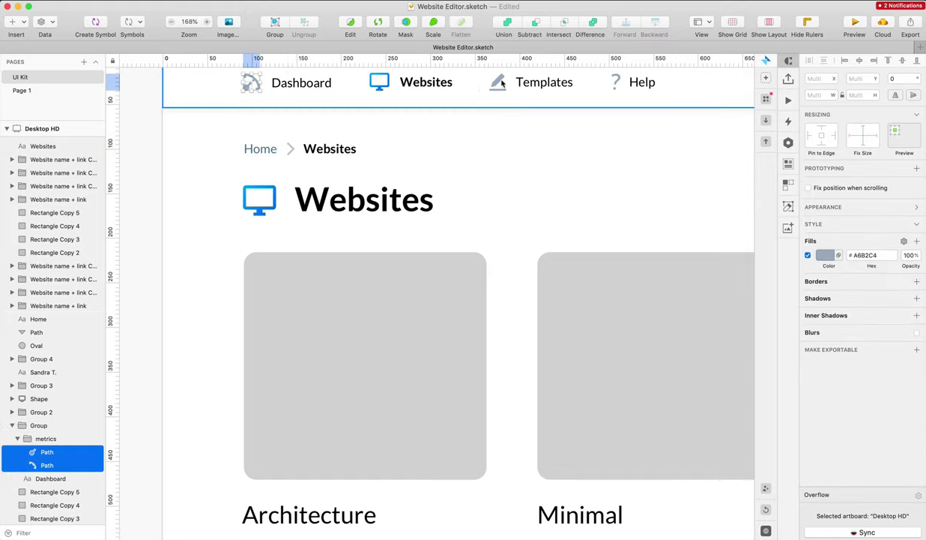
{"action": "left_click", "coordinate": [499, 82], "text": "shift+super"}
{"action": "left_click", "coordinate": [500, 90], "text": "shift+super"}
{"action": "left_click", "coordinate": [618, 85], "text": "shift+super"}
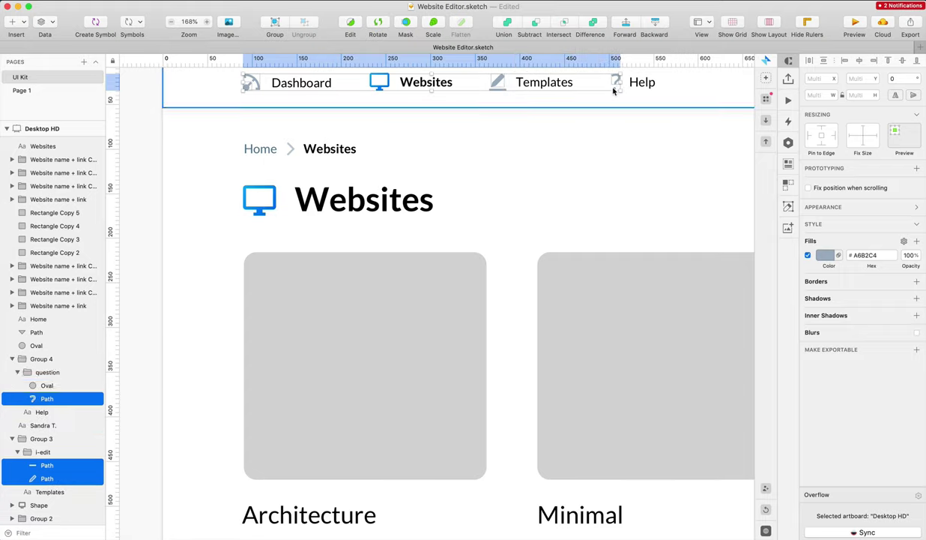
{"action": "key", "text": "super+v"}
{"action": "key", "text": "Return"}
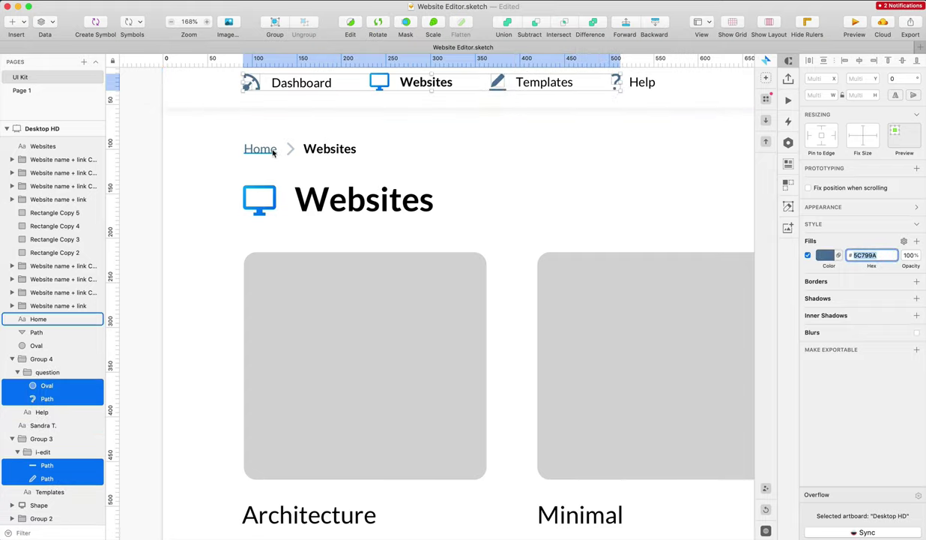
Resample the selected navigation icons' fill from the breadcrumb's Home text
{"action": "left_click", "coordinate": [823, 257]}
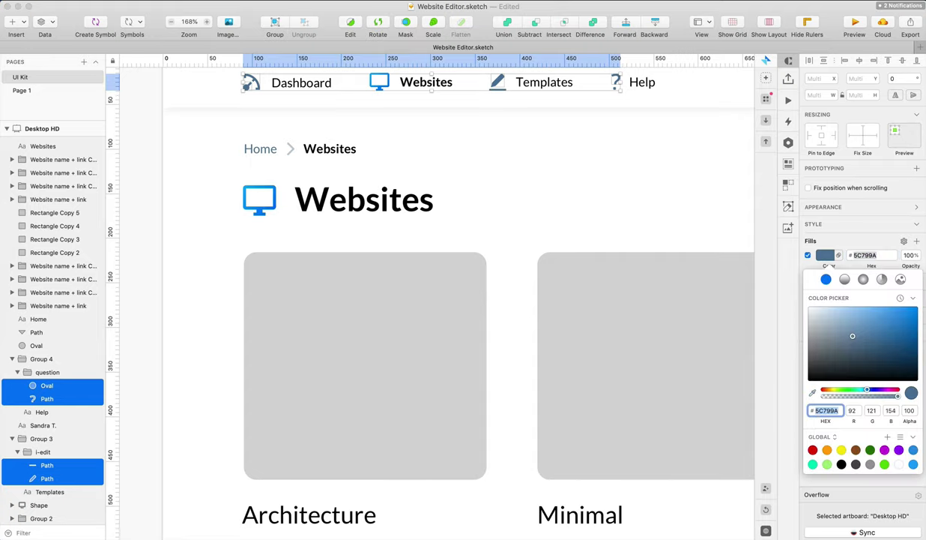
{"action": "left_click", "coordinate": [813, 393]}
{"action": "left_click", "coordinate": [272, 148]}
{"action": "left_click", "coordinate": [557, 160]}
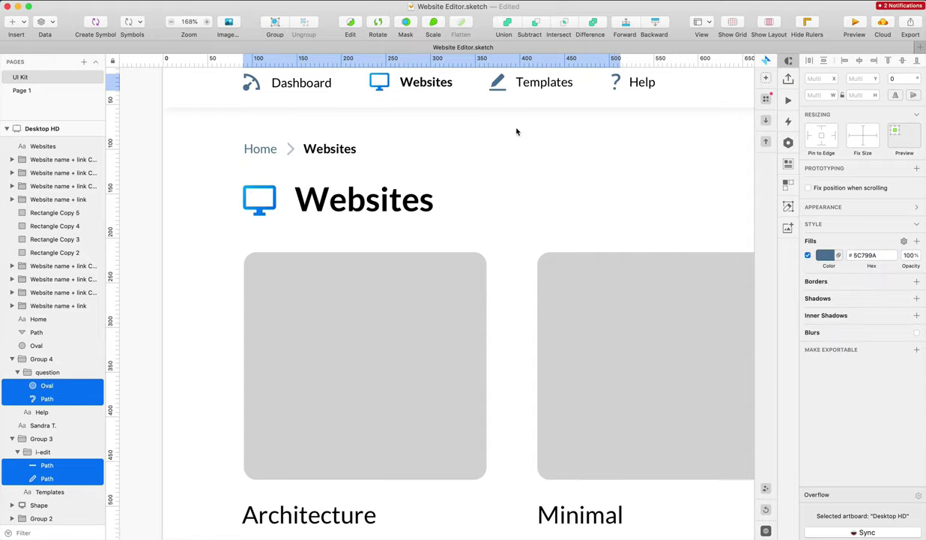
Change the selected navigation icons' fill to C2CBD8, sampled from the breadcrumb arrow, and deselect them
{"action": "left_click", "coordinate": [823, 256]}
{"action": "key", "text": "ctrl+c"}
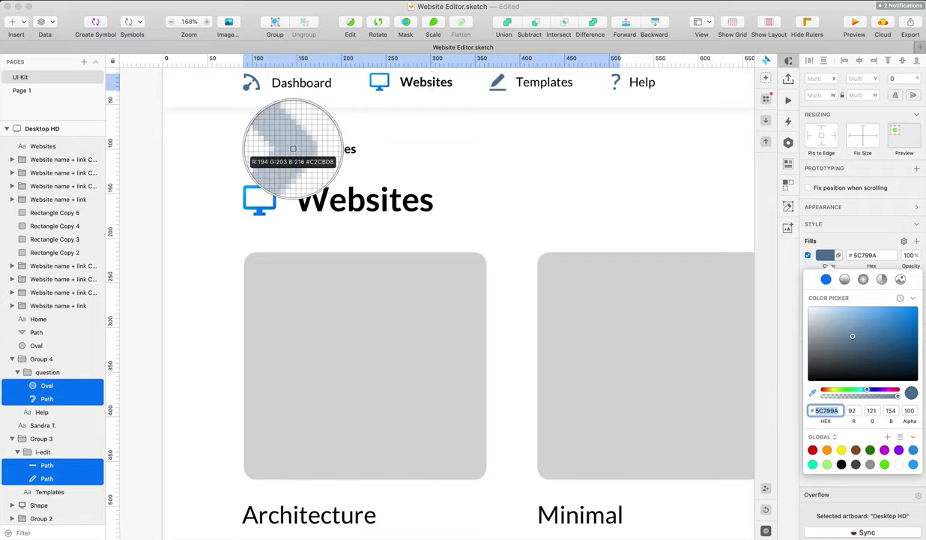
{"action": "left_click", "coordinate": [293, 148]}
{"action": "scroll", "coordinate": [526, 174], "scroll_direction": "up", "scroll_amount": 1}
{"action": "scroll", "coordinate": [526, 174], "scroll_direction": "down", "scroll_amount": 4}
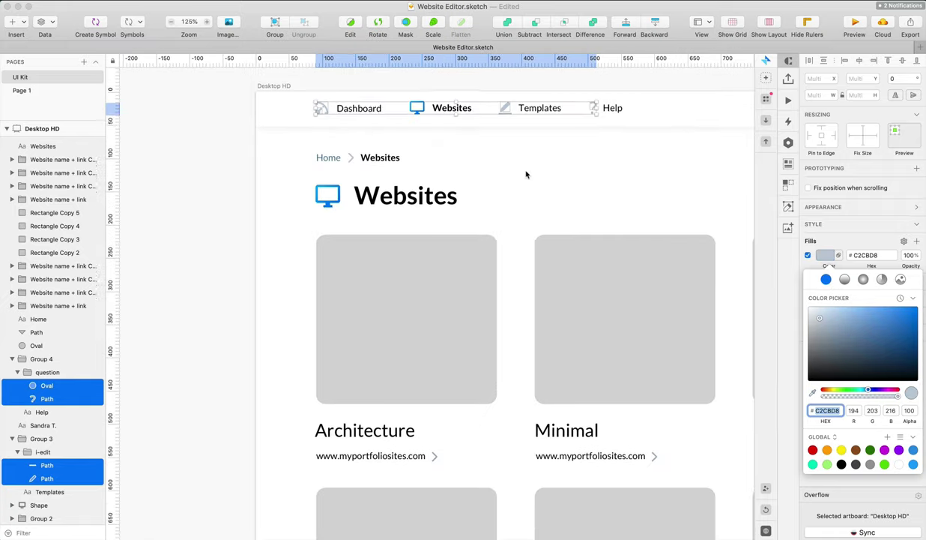
{"action": "scroll", "coordinate": [526, 174], "scroll_direction": "up", "scroll_amount": 1}
{"action": "left_click", "coordinate": [571, 204]}
{"action": "key", "text": "Escape"}
{"action": "scroll", "coordinate": [571, 203], "scroll_direction": "down", "scroll_amount": 5}
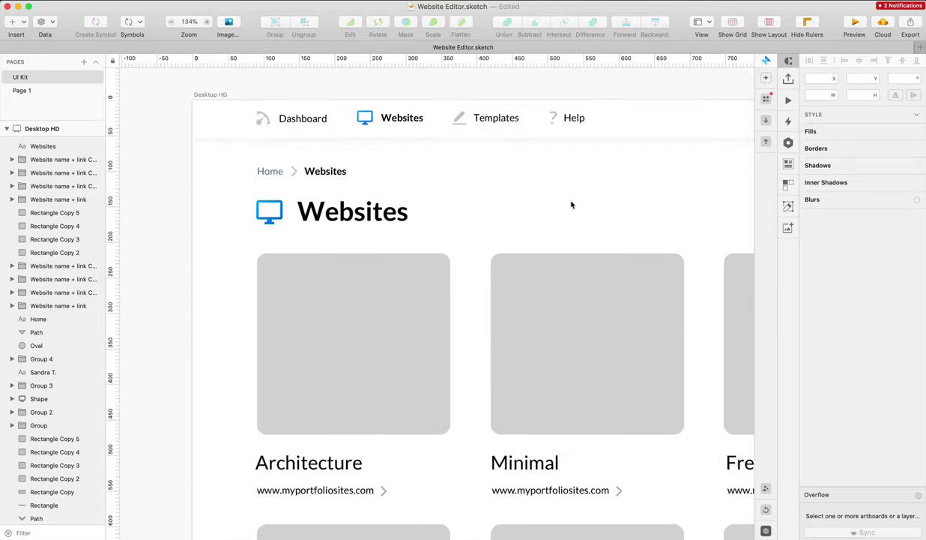
{"action": "scroll", "coordinate": [448, 186], "scroll_direction": "down", "scroll_amount": 3}
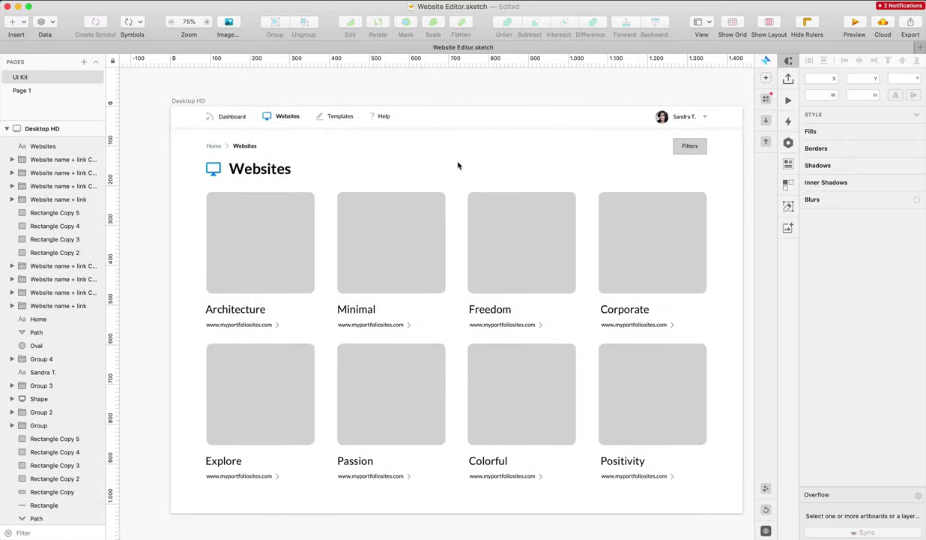
Draw a 1440 px wide horizontal line along the lower edge of the navigation bar at Y 54
{"action": "left_click", "coordinate": [454, 124]}
{"action": "key", "text": "l"}
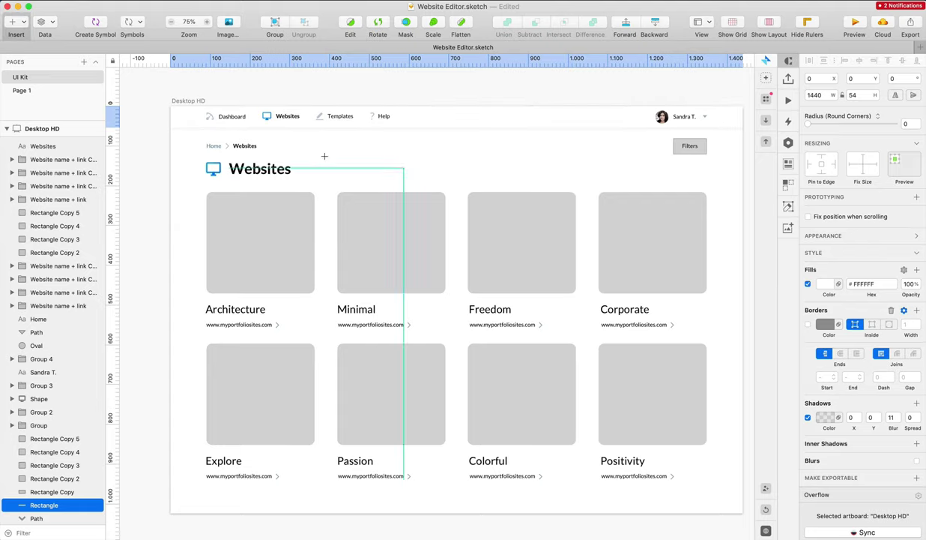
{"action": "left_click_drag", "start_coordinate": [171, 128], "coordinate": [743, 128]}
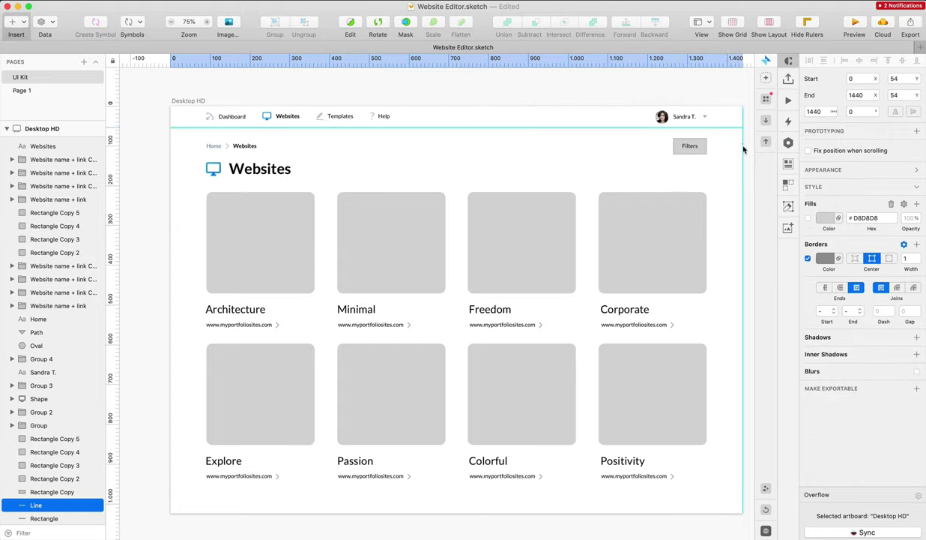
Place a copy of the navigation bar's background above the artboard and turn off the original's shadow
{"action": "left_click_drag", "start_coordinate": [536, 118], "coordinate": [532, 70]}
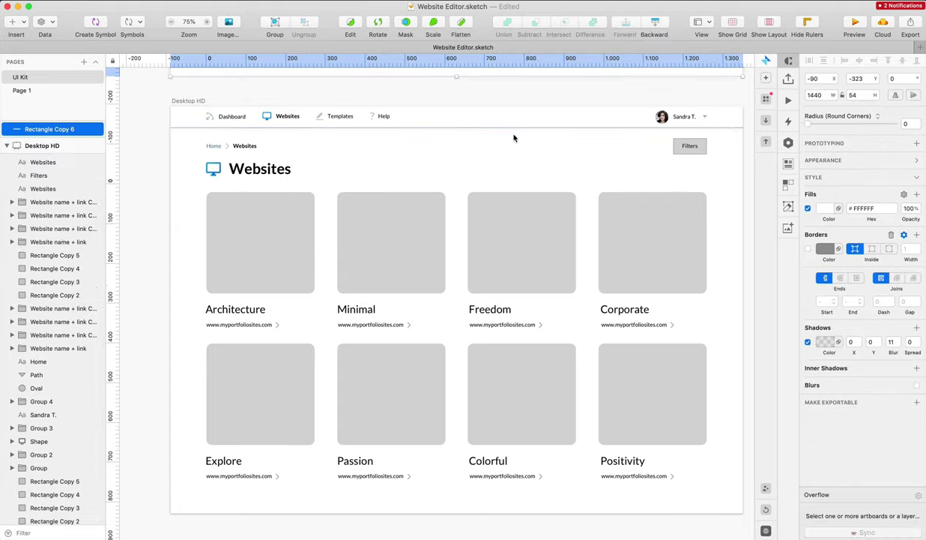
{"action": "key", "text": "super+z"}
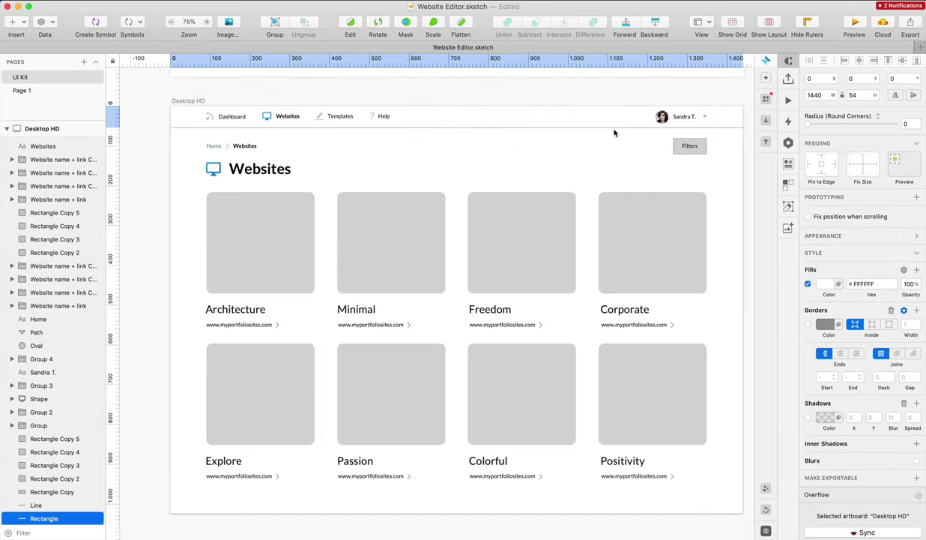
Recolour the line under the navigation bar to E9EDF3, starting from the breadcrumb arrow's sampled colour
{"action": "left_click", "coordinate": [463, 129]}
{"action": "scroll", "coordinate": [211, 117], "scroll_direction": "up", "scroll_amount": 5}
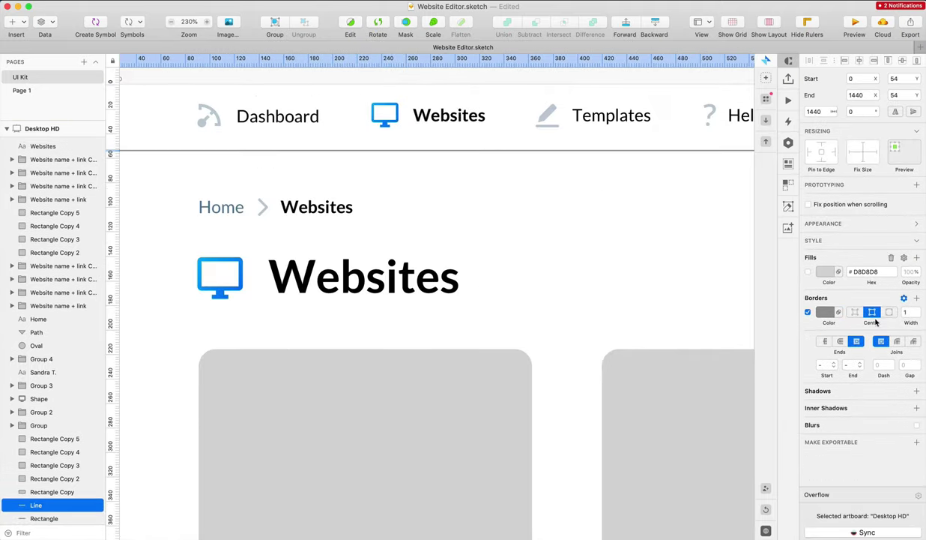
{"action": "left_click", "coordinate": [827, 313]}
{"action": "left_click", "coordinate": [813, 449]}
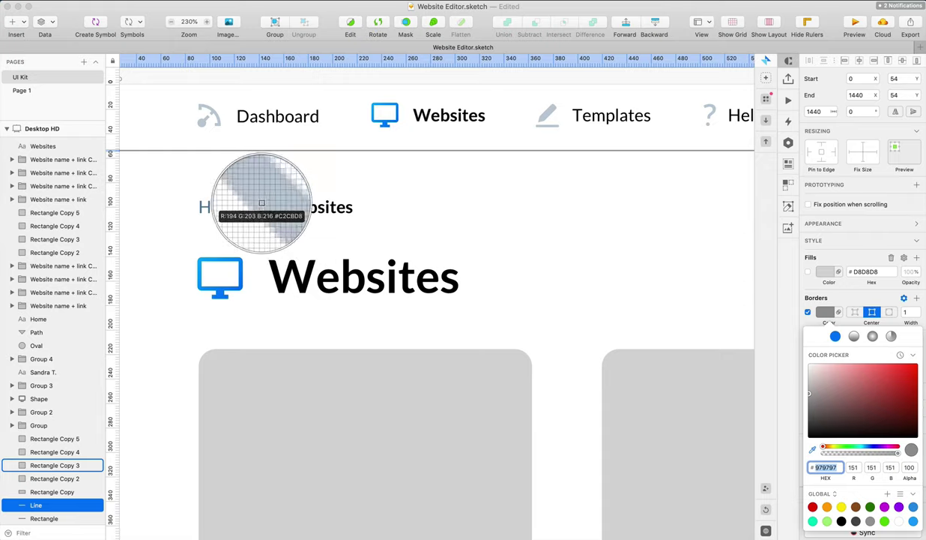
{"action": "left_click", "coordinate": [262, 207]}
{"action": "left_click_drag", "start_coordinate": [816, 371], "coordinate": [811, 367]}
{"action": "scroll", "coordinate": [653, 268], "scroll_direction": "down", "scroll_amount": 5}
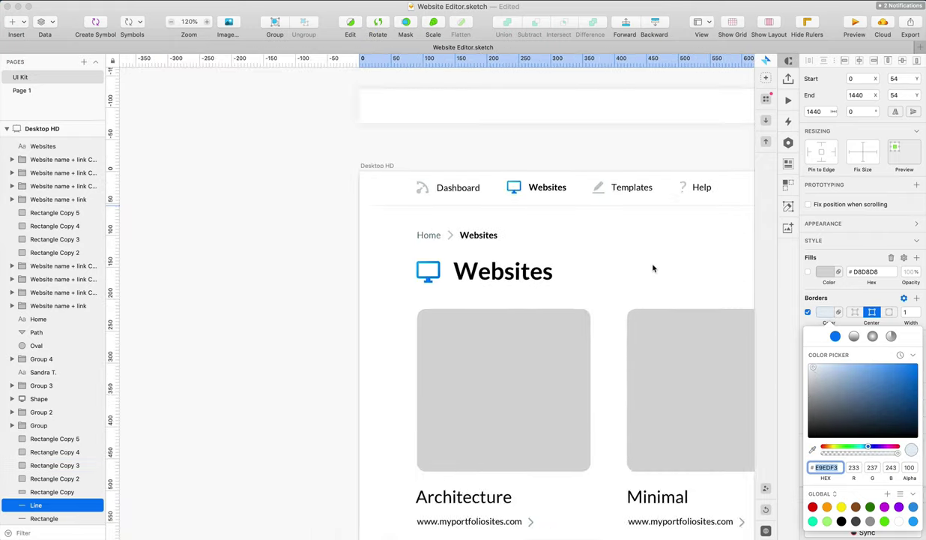
{"action": "scroll", "coordinate": [653, 268], "scroll_direction": "right", "scroll_amount": 5}
{"action": "scroll", "coordinate": [653, 268], "scroll_direction": "down", "scroll_amount": 3}
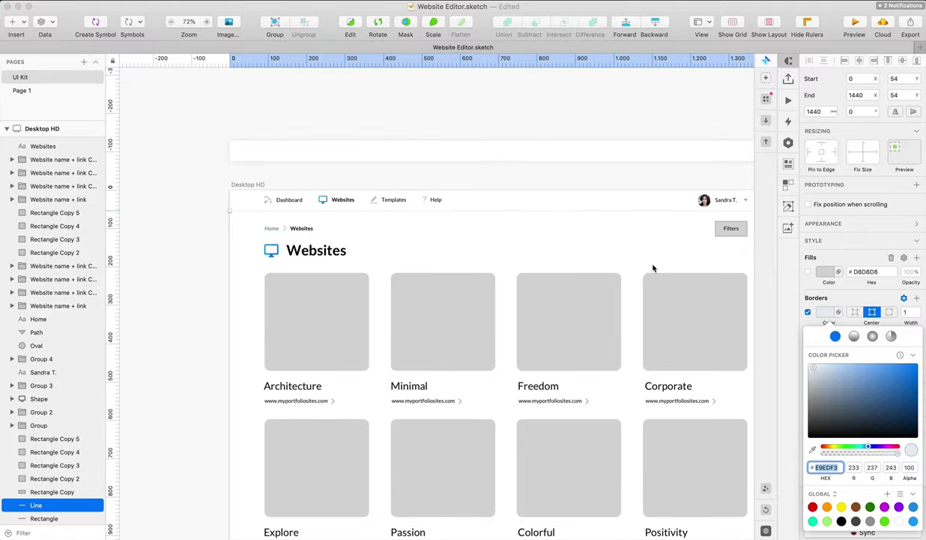
Move the divider line under the navigation bar down to Y 56
{"action": "left_click", "coordinate": [506, 230]}
{"action": "left_click_drag", "start_coordinate": [511, 231], "coordinate": [530, 211]}
{"action": "left_click", "coordinate": [546, 215]}
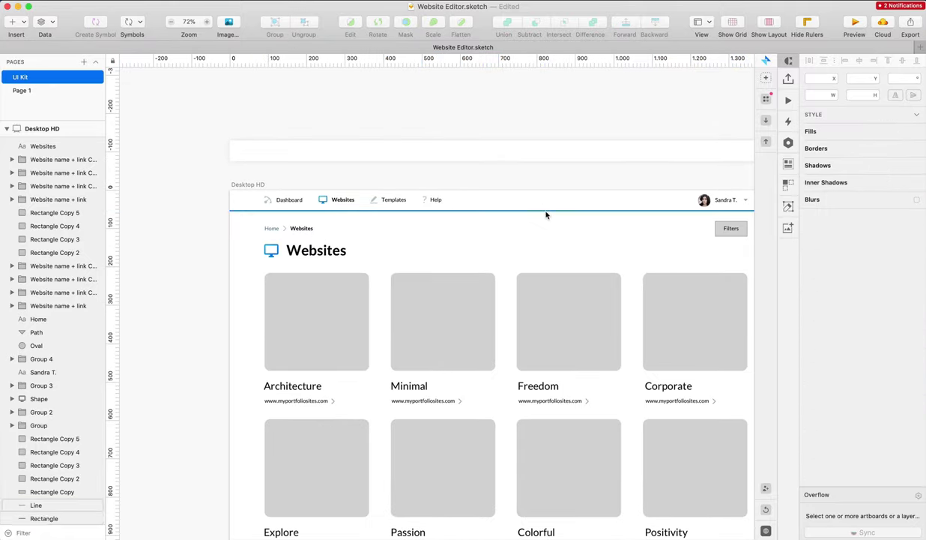
{"action": "left_click", "coordinate": [546, 213]}
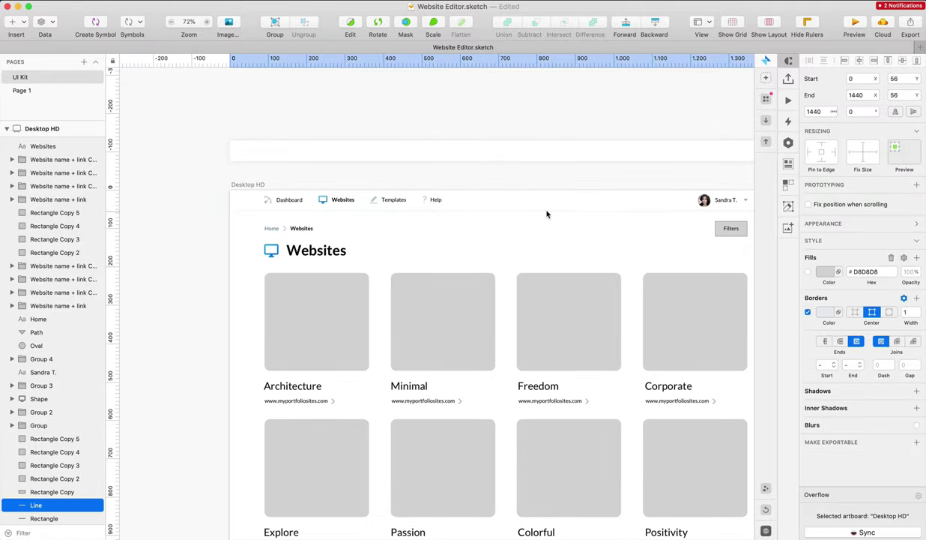
Nudge all navigation bar icons, labels and profile elements down 2 px, leaving out the bar's background
{"action": "left_click_drag", "start_coordinate": [201, 193], "coordinate": [750, 207]}
{"action": "left_click", "coordinate": [578, 198], "text": "shift"}
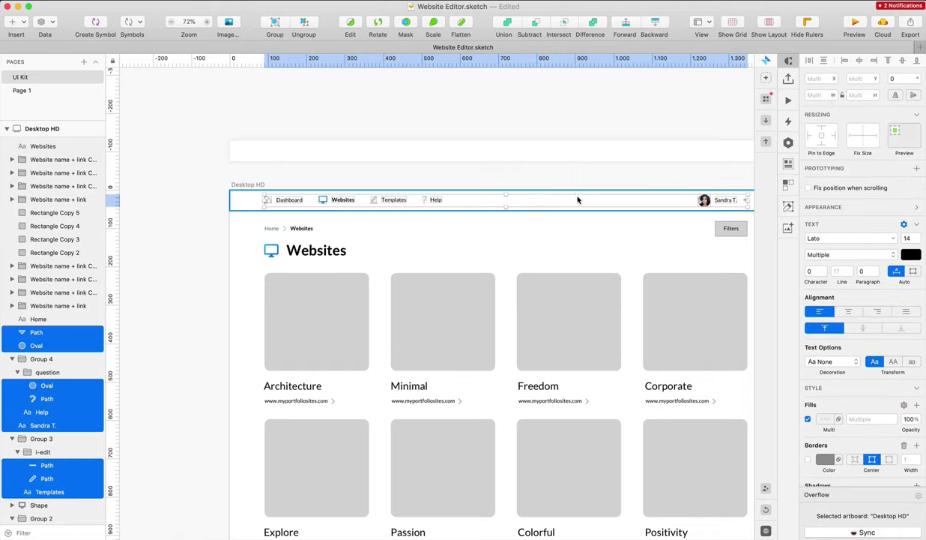
{"action": "key", "text": "Down"}
{"action": "key", "text": "Down"}
{"action": "left_click", "coordinate": [563, 248]}
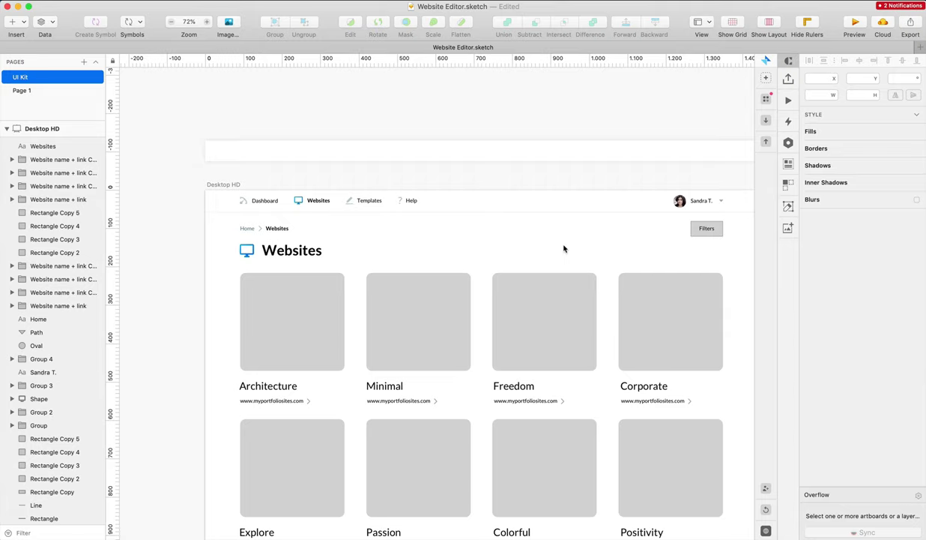
Copy the style of the navigation bar background placed above the artboard and paste it onto the Filters button's rectangle
{"action": "scroll", "coordinate": [570, 232], "scroll_direction": "right", "scroll_amount": 4}
{"action": "scroll", "coordinate": [573, 225], "scroll_direction": "down", "scroll_amount": 4}
{"action": "left_click", "coordinate": [544, 130]}
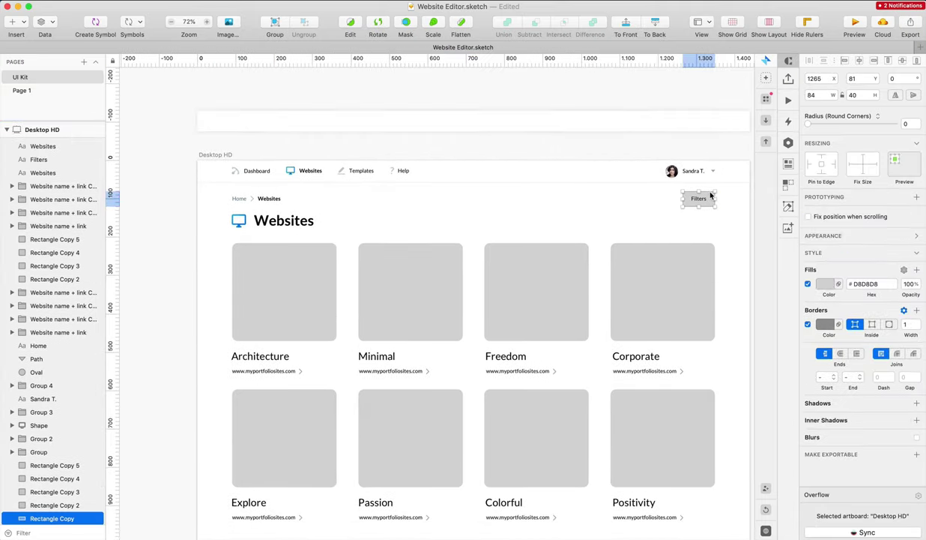
{"action": "right_click", "coordinate": [677, 114]}
{"action": "left_click", "coordinate": [706, 266]}
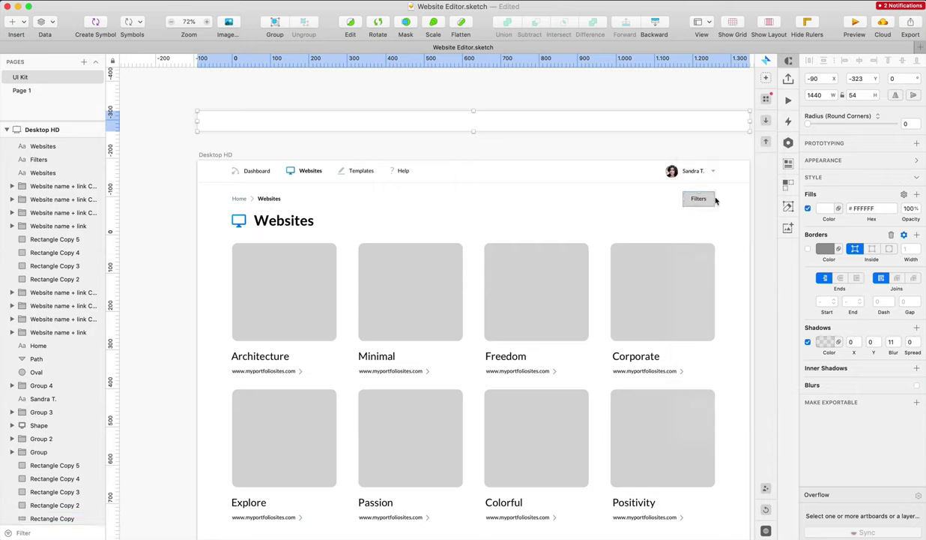
{"action": "left_click", "coordinate": [712, 198]}
{"action": "right_click", "coordinate": [713, 197]}
{"action": "left_click", "coordinate": [744, 358]}
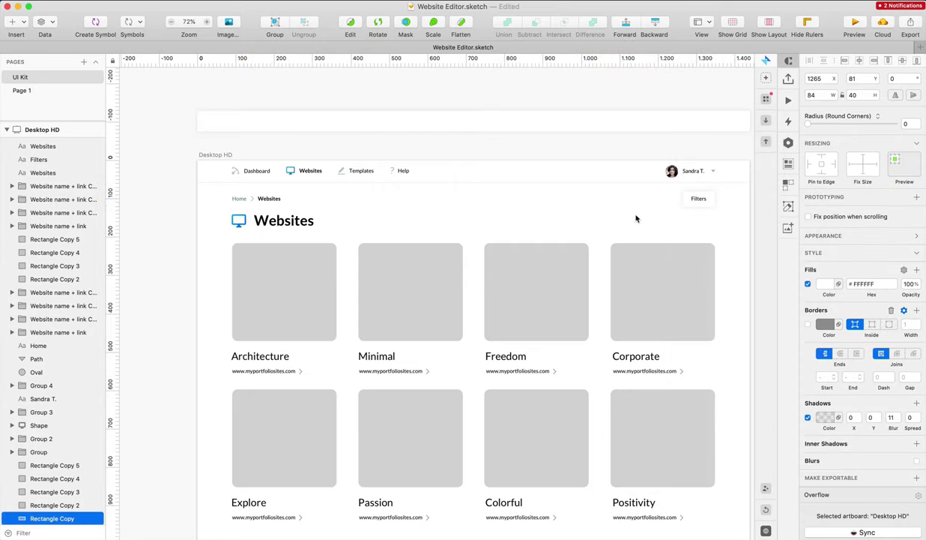
{"action": "left_click", "coordinate": [638, 216]}
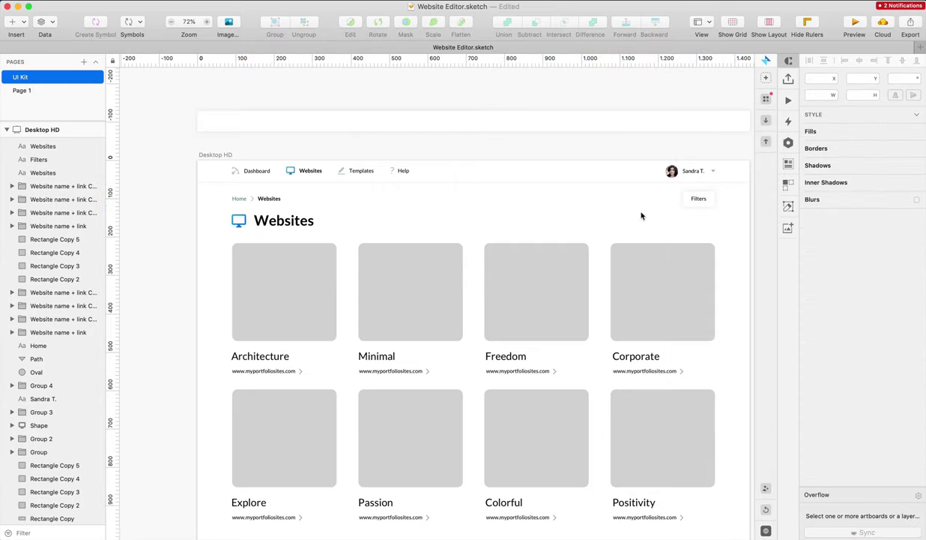
Turn on the Filters button's border and set its corner radius to 6
{"action": "left_click", "coordinate": [700, 202]}
{"action": "scroll", "coordinate": [700, 200], "scroll_direction": "down", "scroll_amount": 3}
{"action": "scroll", "coordinate": [700, 201], "scroll_direction": "up", "scroll_amount": 6}
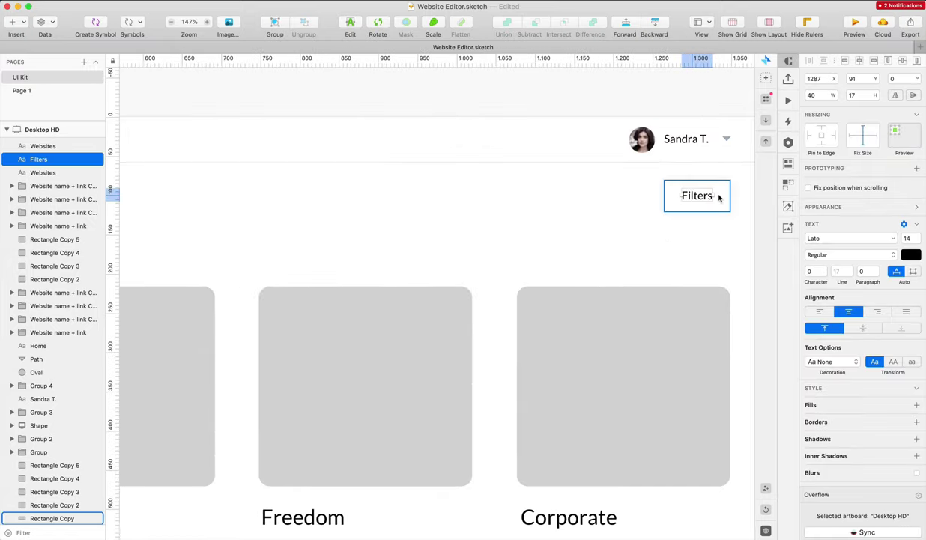
{"action": "scroll", "coordinate": [721, 199], "scroll_direction": "down", "scroll_amount": 3}
{"action": "left_click", "coordinate": [734, 195]}
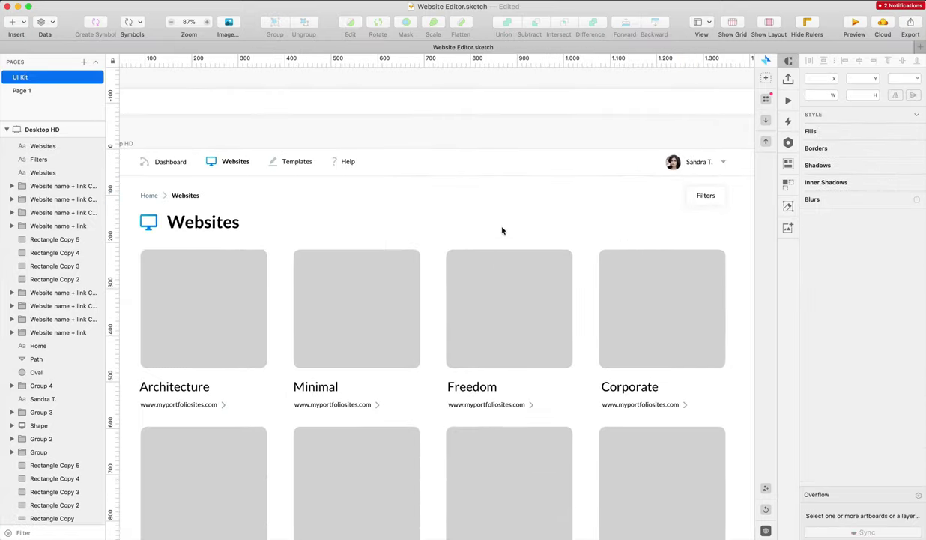
{"action": "scroll", "coordinate": [503, 231], "scroll_direction": "right", "scroll_amount": 1}
{"action": "scroll", "coordinate": [678, 199], "scroll_direction": "down", "scroll_amount": 3}
{"action": "scroll", "coordinate": [679, 200], "scroll_direction": "up", "scroll_amount": 7}
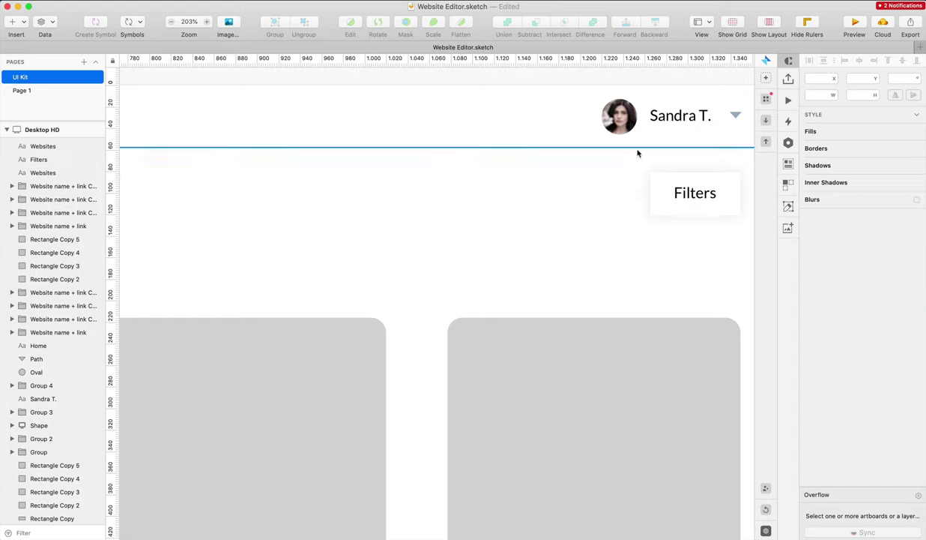
{"action": "left_click", "coordinate": [677, 192]}
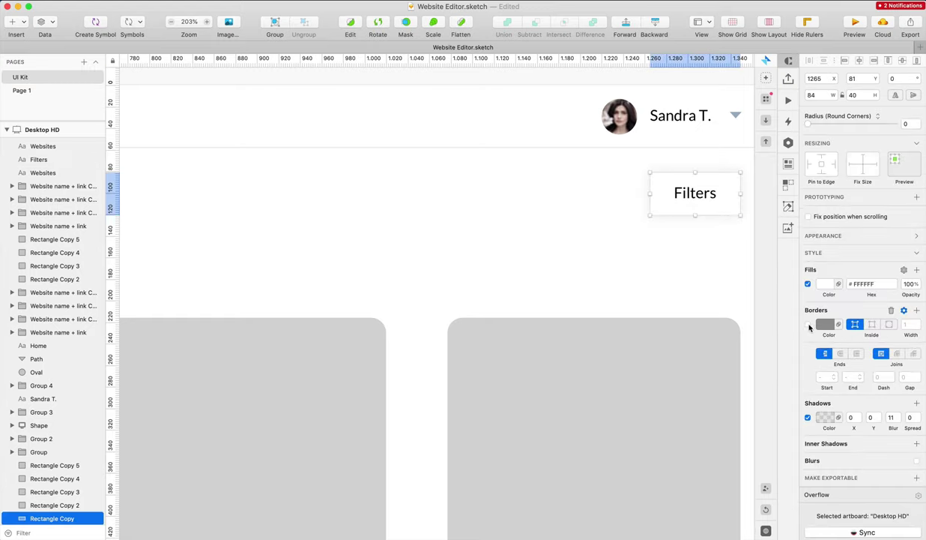
{"action": "left_click", "coordinate": [808, 326]}
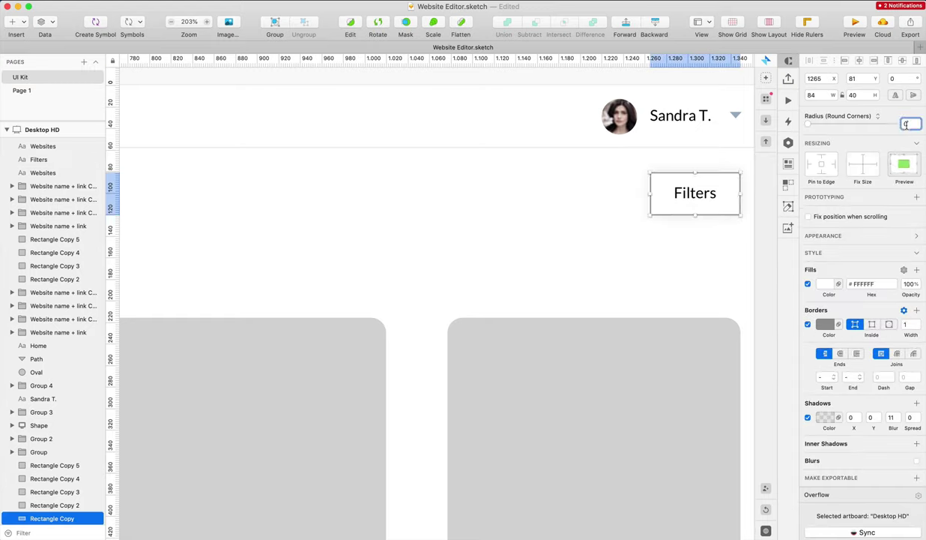
{"action": "left_click", "coordinate": [634, 202]}
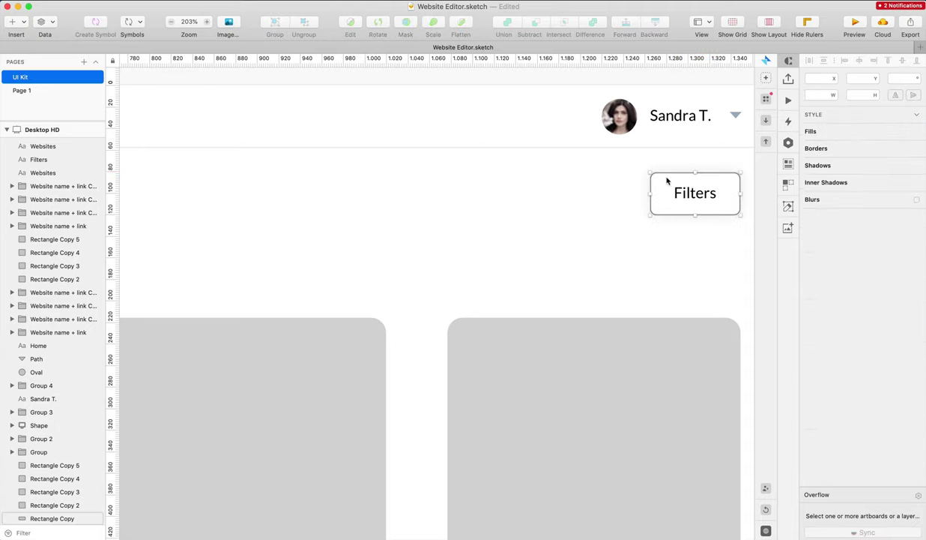
Recolour the Filters button's border to E9EDF3, sampled from the navigation divider line, and turn off its shadow
{"action": "left_click", "coordinate": [668, 182]}
{"action": "left_click", "coordinate": [826, 324]}
{"action": "left_click", "coordinate": [812, 463]}
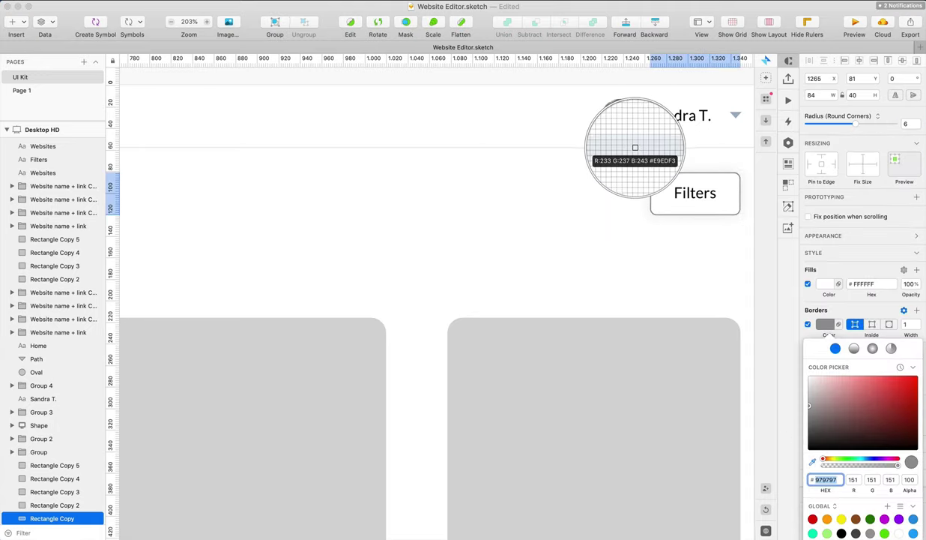
{"action": "left_click", "coordinate": [635, 147]}
{"action": "left_click", "coordinate": [615, 192]}
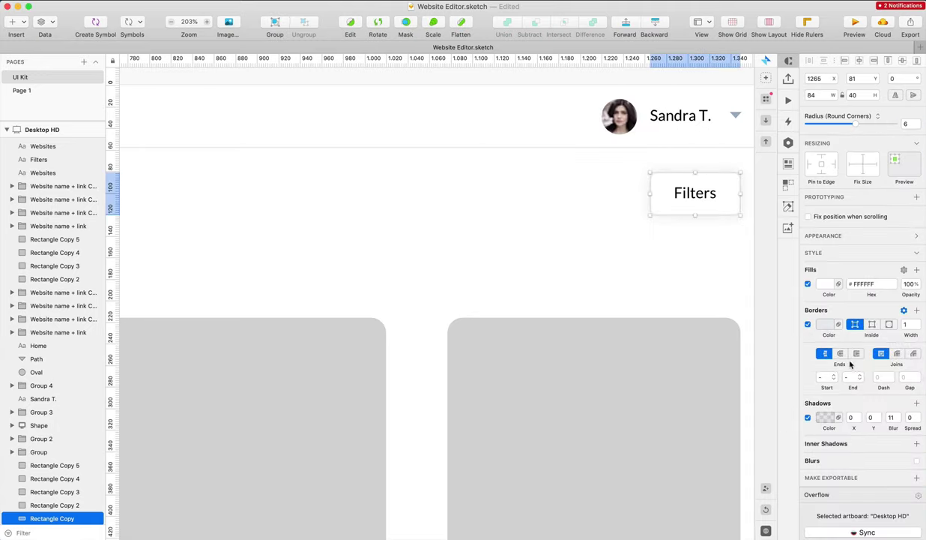
{"action": "left_click", "coordinate": [808, 418]}
{"action": "scroll", "coordinate": [589, 176], "scroll_direction": "down", "scroll_amount": 5}
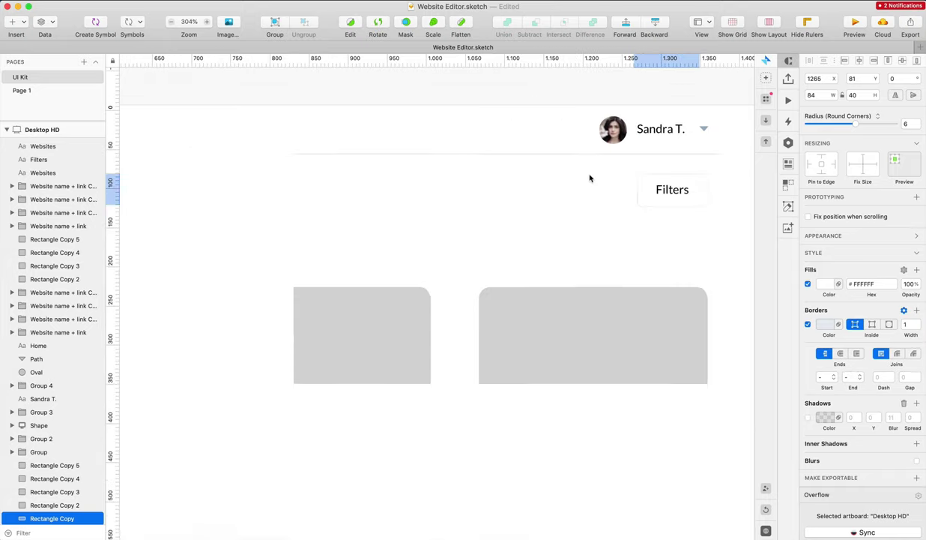
Copy the bold breadcrumb label's text style and paste it onto the Filters label and the profile name
{"action": "left_click", "coordinate": [401, 184]}
{"action": "scroll", "coordinate": [559, 198], "scroll_direction": "right", "scroll_amount": 10}
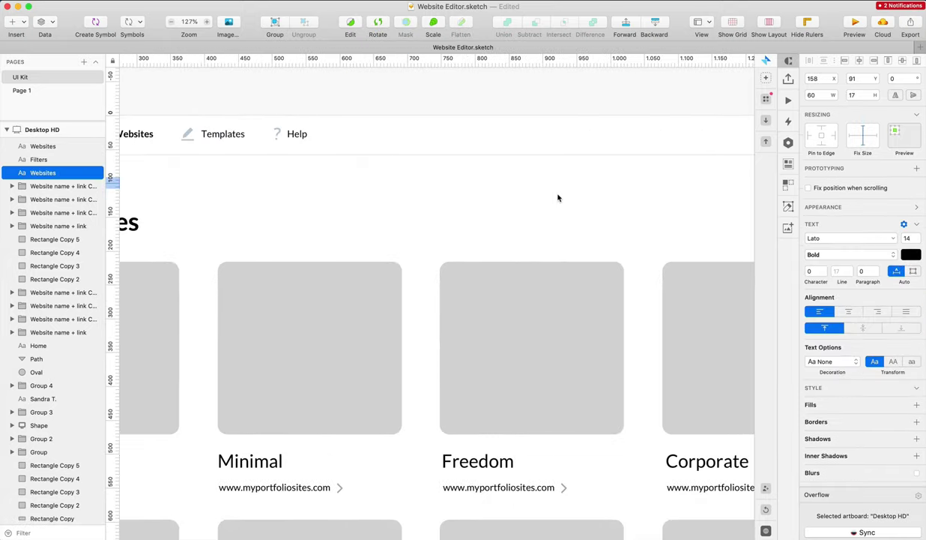
{"action": "scroll", "coordinate": [452, 201], "scroll_direction": "left", "scroll_amount": 5}
{"action": "right_click", "coordinate": [238, 183]}
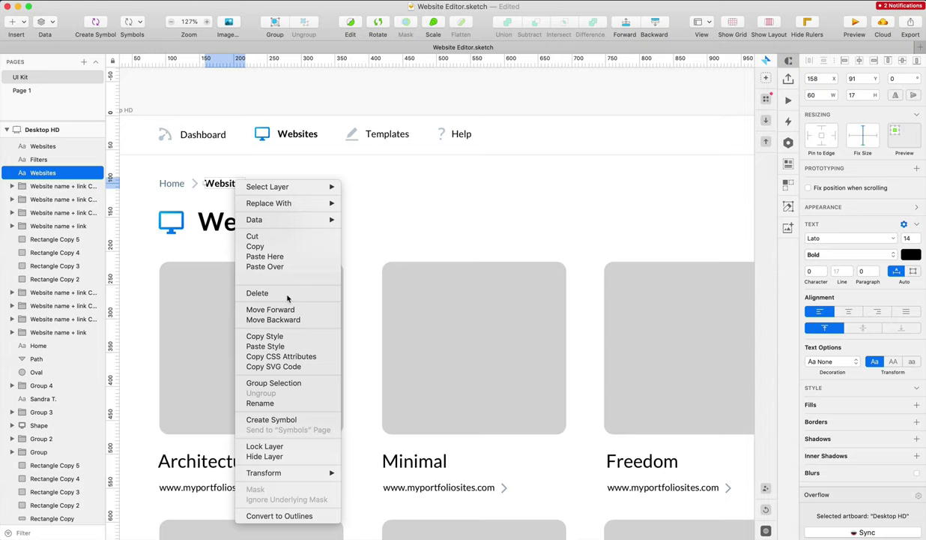
{"action": "left_click", "coordinate": [264, 336]}
{"action": "scroll", "coordinate": [449, 232], "scroll_direction": "right", "scroll_amount": 10}
{"action": "left_click", "coordinate": [644, 183]}
{"action": "left_click", "coordinate": [630, 134], "text": "shift"}
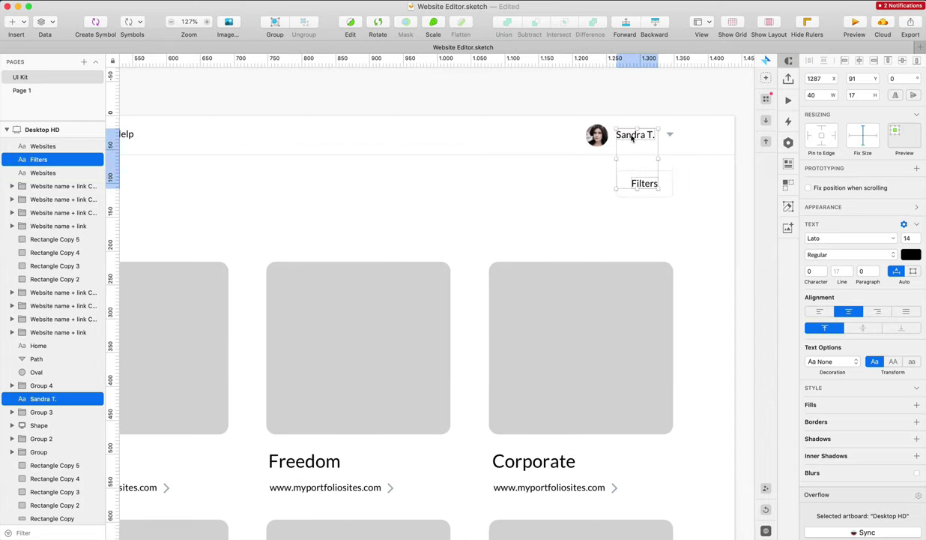
{"action": "right_click", "coordinate": [606, 128]}
{"action": "left_click", "coordinate": [637, 288]}
{"action": "left_click", "coordinate": [524, 204]}
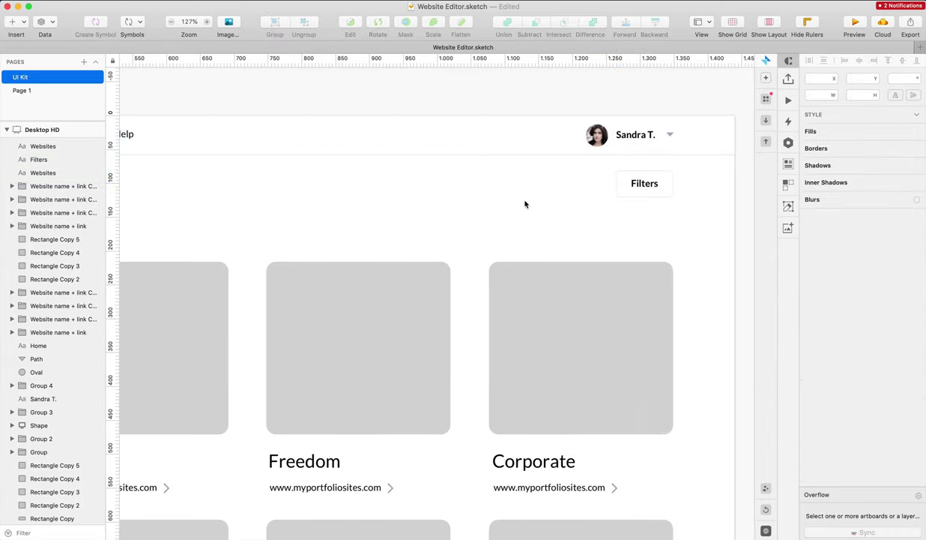
Set the profile name's font weight back to Regular
{"action": "left_click", "coordinate": [626, 141]}
{"action": "left_click", "coordinate": [805, 245]}
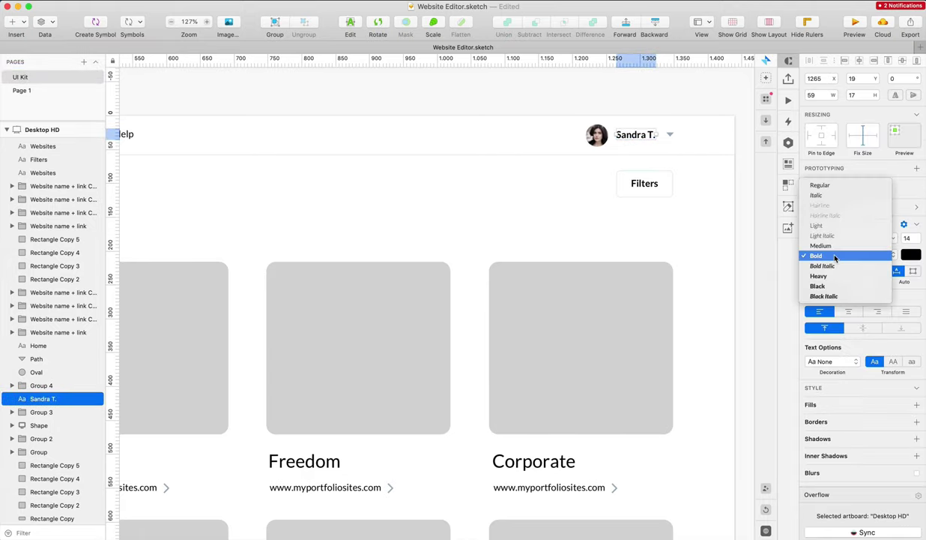
{"action": "left_click", "coordinate": [806, 253]}
{"action": "left_click", "coordinate": [652, 221]}
Increase the border width of the Filters button's rectangle
{"action": "left_click", "coordinate": [638, 175]}
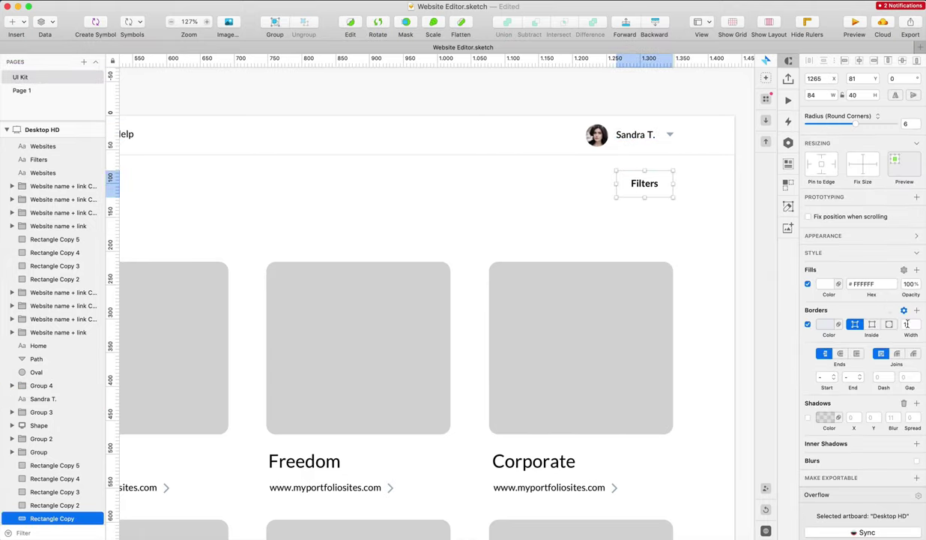
{"action": "left_click", "coordinate": [699, 233]}
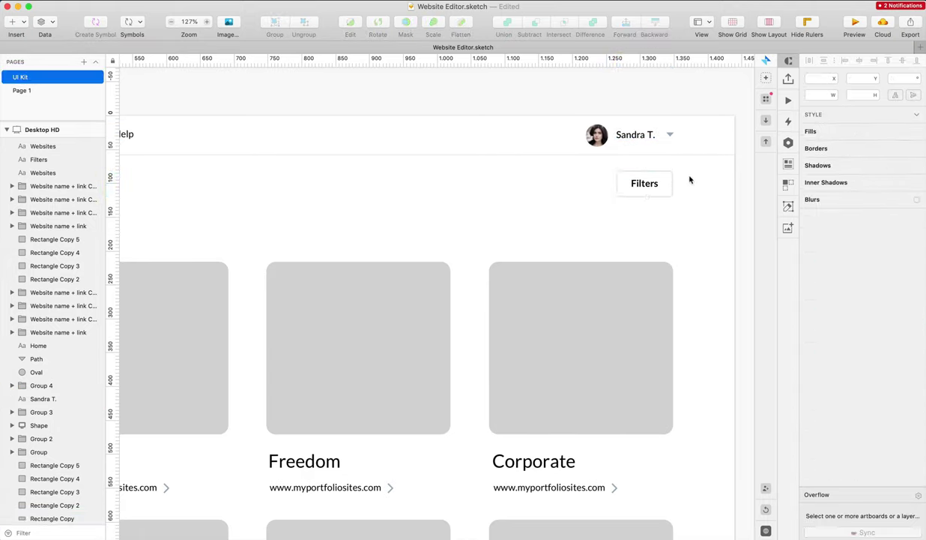
Switch to Nucleo, search for "filter" and bring the 12px three-bar filter icon into the design beside the Filters label
{"action": "key", "text": "F4"}
{"action": "left_click", "coordinate": [381, 237]}
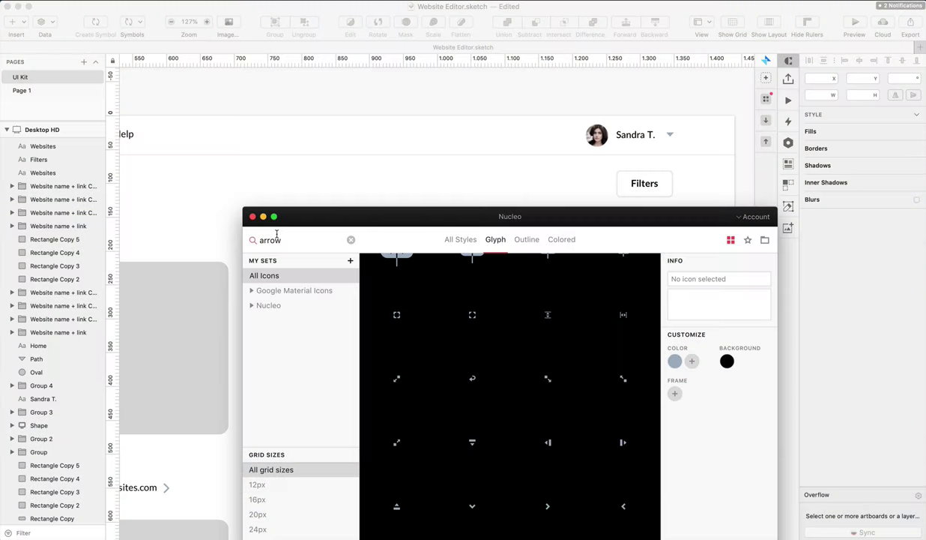
{"action": "type", "text": "filter"}
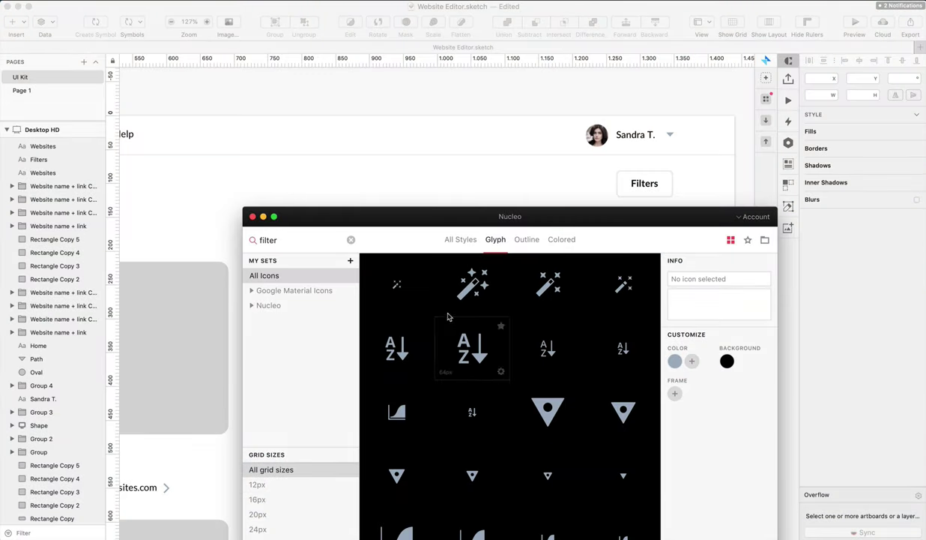
{"action": "scroll", "coordinate": [537, 304], "scroll_direction": "down", "scroll_amount": 10}
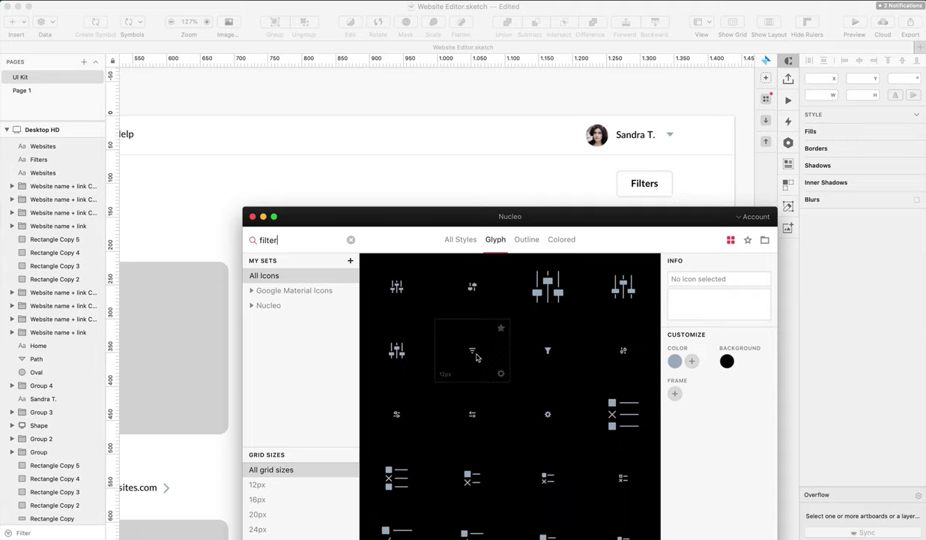
{"action": "left_click_drag", "start_coordinate": [476, 357], "coordinate": [596, 217]}
{"action": "scroll", "coordinate": [624, 171], "scroll_direction": "up", "scroll_amount": 5}
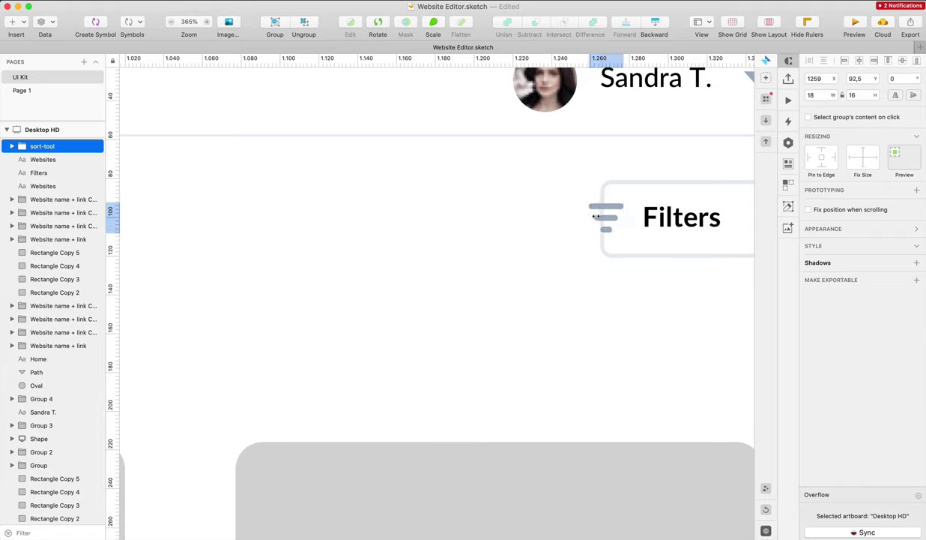
Widen the Filters button's rectangle on the side of the new icon so it encloses both icon and label
{"action": "left_click", "coordinate": [601, 217]}
{"action": "left_click_drag", "start_coordinate": [602, 221], "coordinate": [562, 222]}
{"action": "left_click", "coordinate": [602, 217]}
{"action": "scroll", "coordinate": [602, 218], "scroll_direction": "down", "scroll_amount": 8}
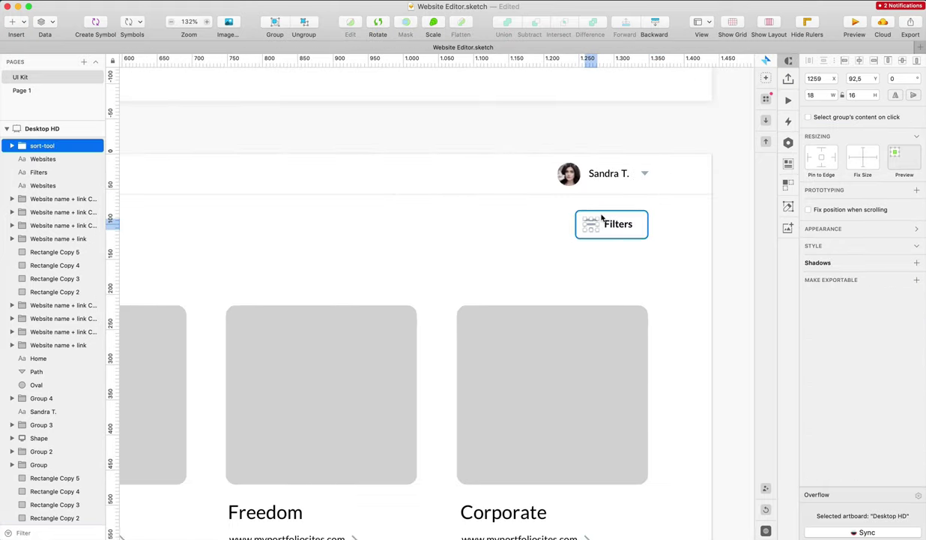
Copy the blue gradient style of the monitor icon beside the Websites heading
{"action": "scroll", "coordinate": [602, 219], "scroll_direction": "left", "scroll_amount": 6}
{"action": "scroll", "coordinate": [450, 195], "scroll_direction": "left", "scroll_amount": 5}
{"action": "scroll", "coordinate": [330, 187], "scroll_direction": "right", "scroll_amount": 7}
{"action": "scroll", "coordinate": [364, 205], "scroll_direction": "left", "scroll_amount": 12}
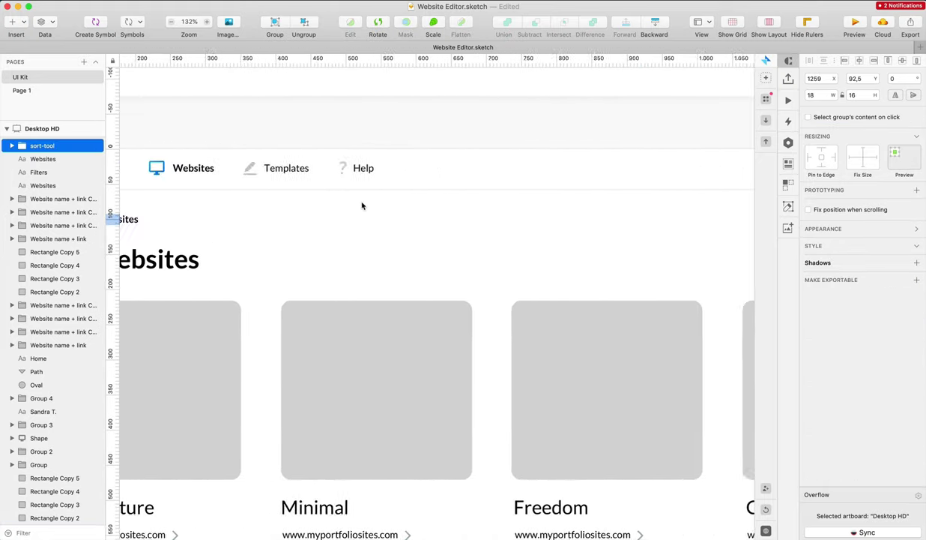
{"action": "left_click", "coordinate": [410, 267]}
{"action": "right_click", "coordinate": [410, 266]}
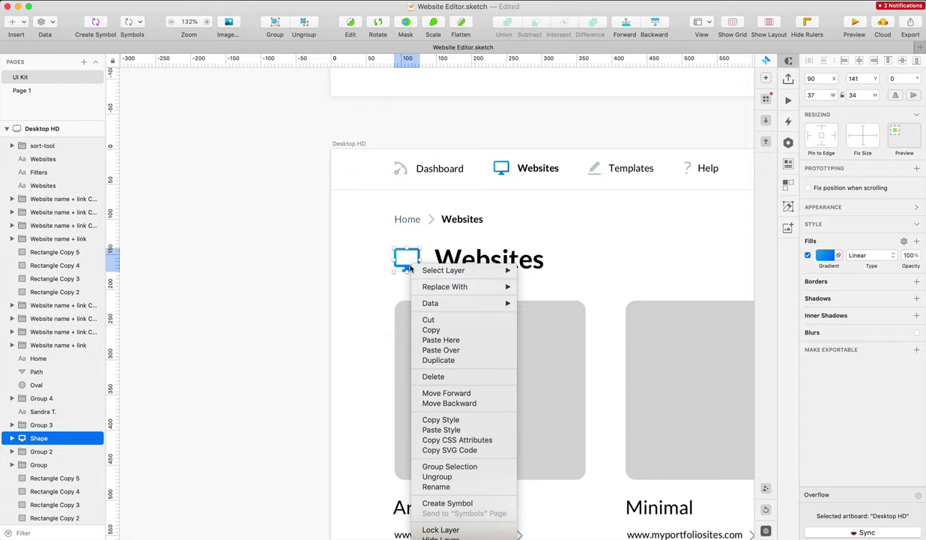
{"action": "left_click", "coordinate": [454, 420]}
Try to paste the copied gradient style onto the filter icon's group, and ungroup it into separate bars
{"action": "scroll", "coordinate": [645, 292], "scroll_direction": "right", "scroll_amount": 8}
{"action": "scroll", "coordinate": [667, 279], "scroll_direction": "right", "scroll_amount": 5}
{"action": "scroll", "coordinate": [641, 221], "scroll_direction": "up", "scroll_amount": 5}
{"action": "right_click", "coordinate": [637, 222]}
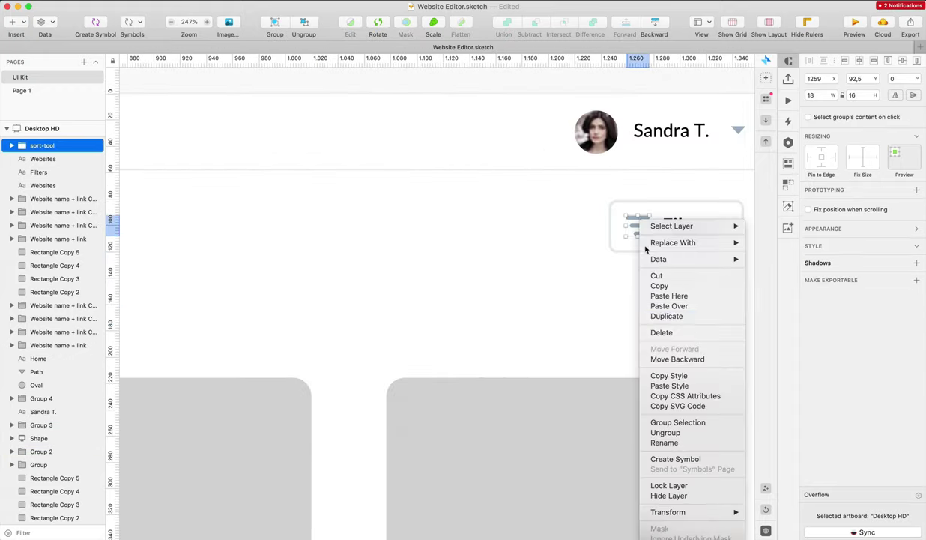
{"action": "left_click", "coordinate": [700, 384]}
{"action": "key", "text": "Return"}
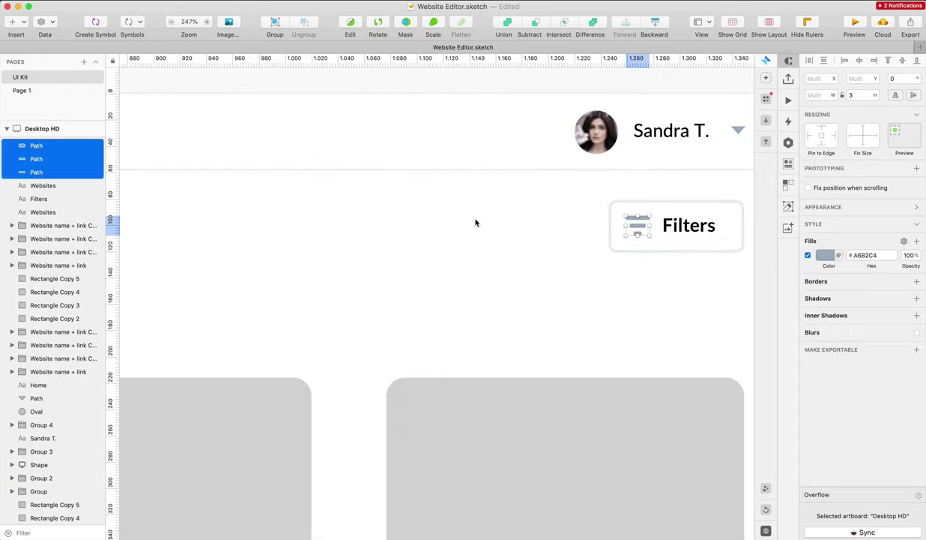
Paste the copied blue gradient style onto the three bars of the filter icon
{"action": "right_click", "coordinate": [645, 223]}
{"action": "left_click", "coordinate": [568, 223]}
{"action": "left_click_drag", "start_coordinate": [575, 219], "coordinate": [646, 245]}
{"action": "left_click_drag", "start_coordinate": [554, 202], "coordinate": [614, 241]}
{"action": "key", "text": "super+v"}
{"action": "right_click", "coordinate": [637, 223]}
{"action": "left_click", "coordinate": [679, 382]}
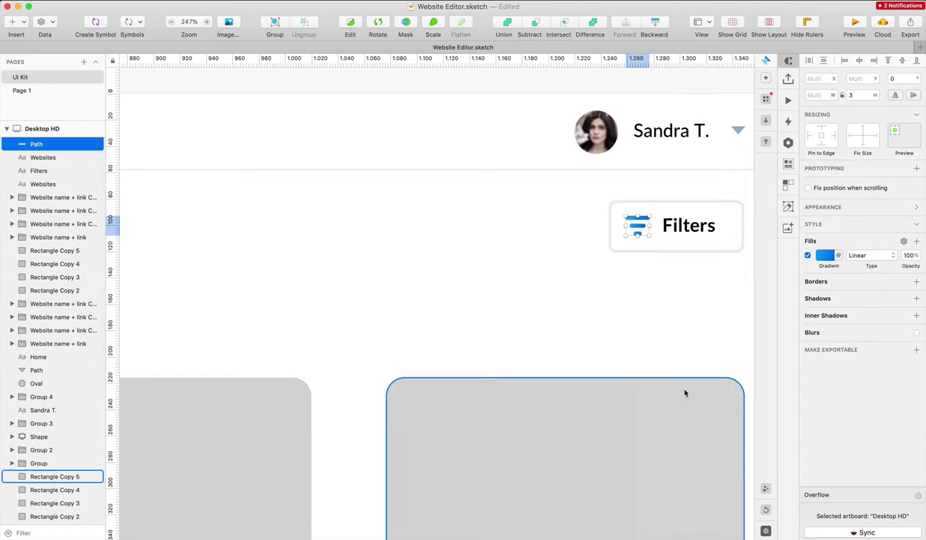
Ungroup the filter icon's bars and merge them into one shape with Union
{"action": "key", "text": "Delete"}
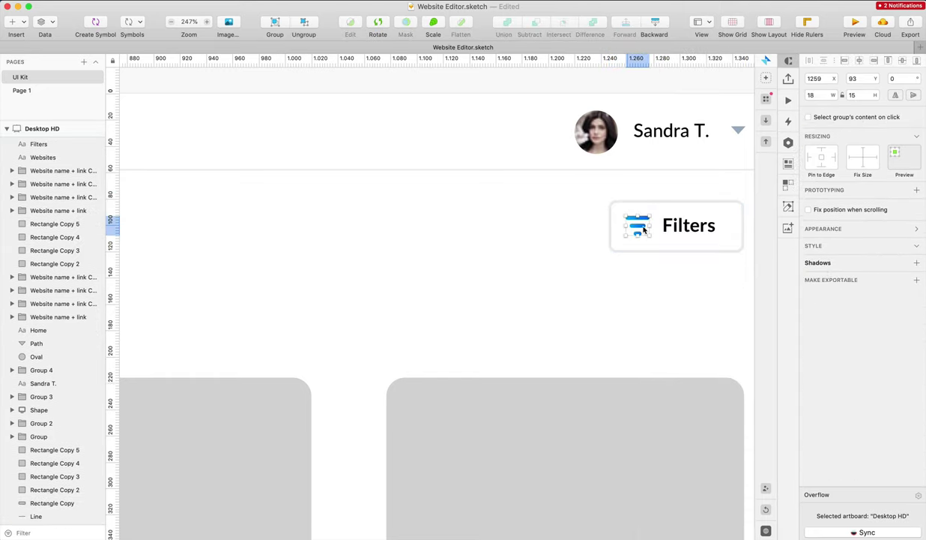
{"action": "key", "text": "super+shift+g"}
{"action": "left_click", "coordinate": [504, 25]}
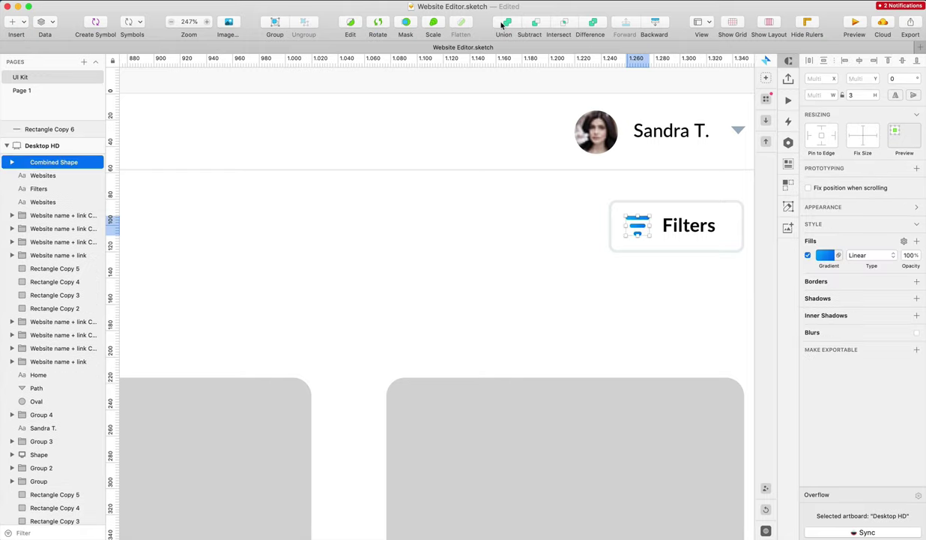
Change the filter icon's linear gradient to green, with 53E126 at the start and 00D816 at the end
{"action": "left_click", "coordinate": [824, 255]}
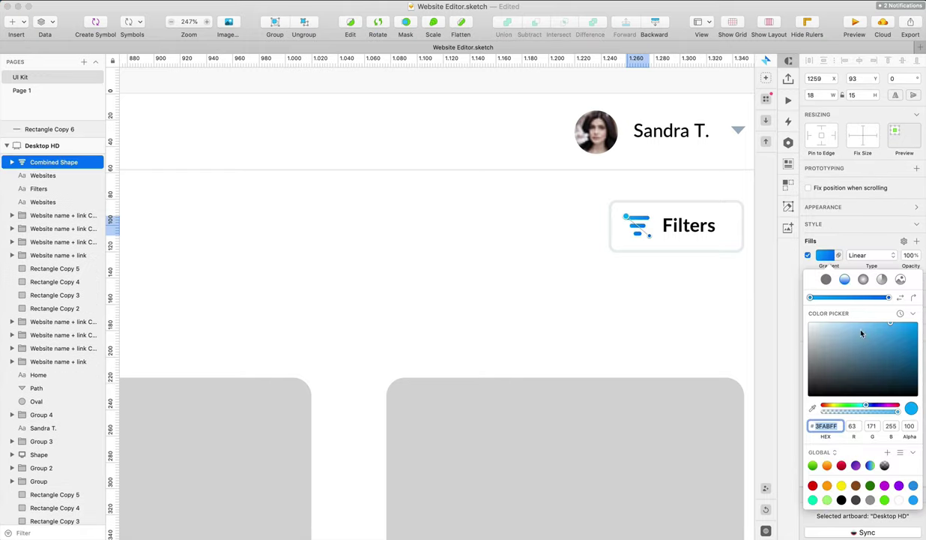
{"action": "left_click", "coordinate": [843, 406]}
{"action": "mouse_move", "coordinate": [842, 407]}
{"action": "left_mouse_down"}
{"action": "mouse_move", "coordinate": [835, 407]}
{"action": "mouse_move", "coordinate": [848, 405]}
{"action": "left_mouse_up"}
{"action": "left_click", "coordinate": [889, 297]}
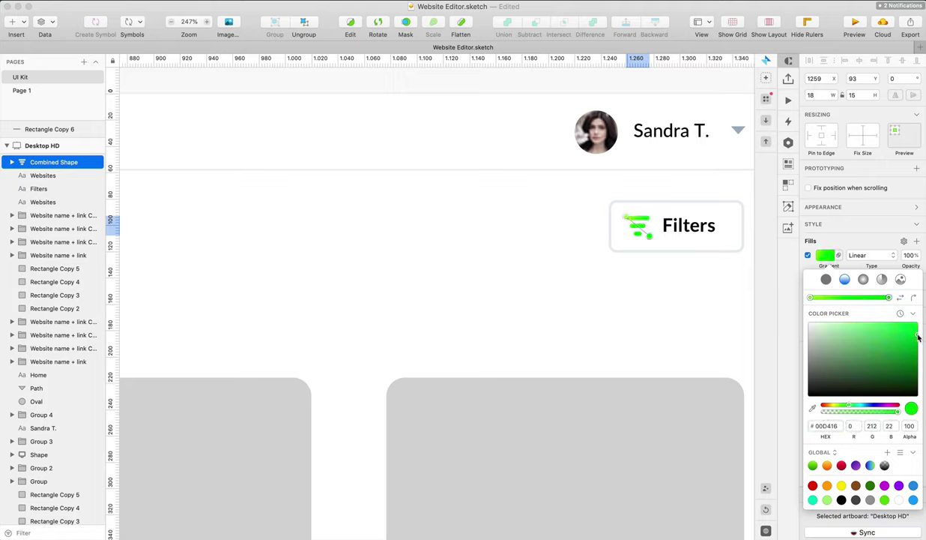
{"action": "left_click", "coordinate": [810, 298]}
{"action": "left_click", "coordinate": [842, 405]}
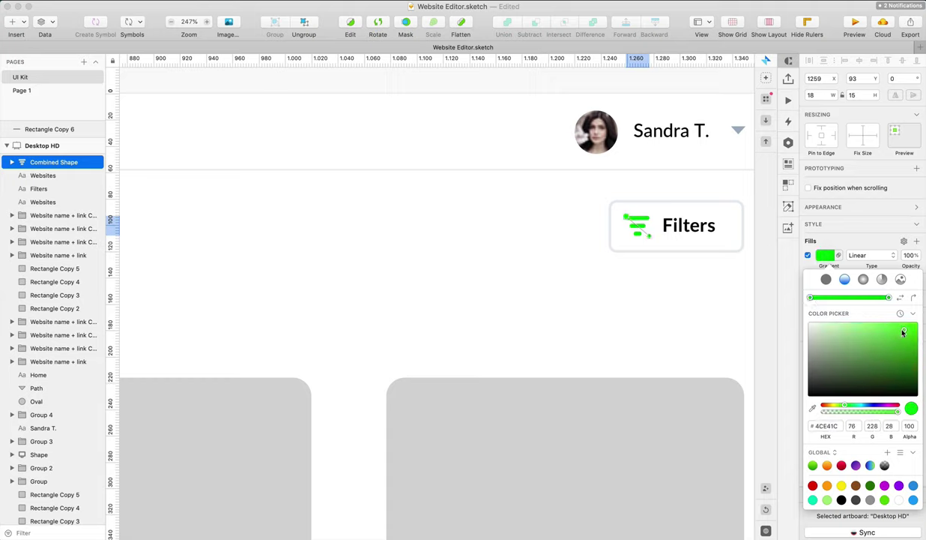
{"action": "left_click", "coordinate": [889, 297]}
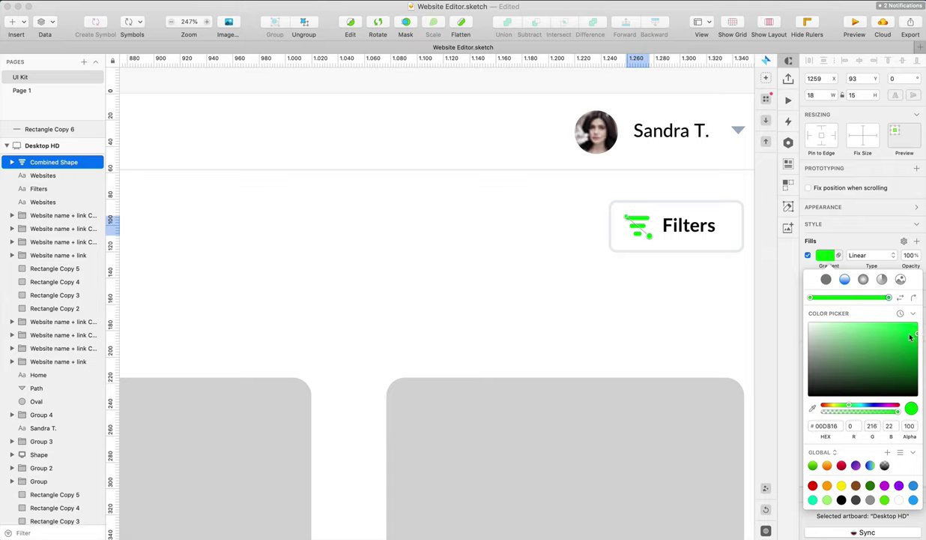
{"action": "left_click", "coordinate": [811, 298]}
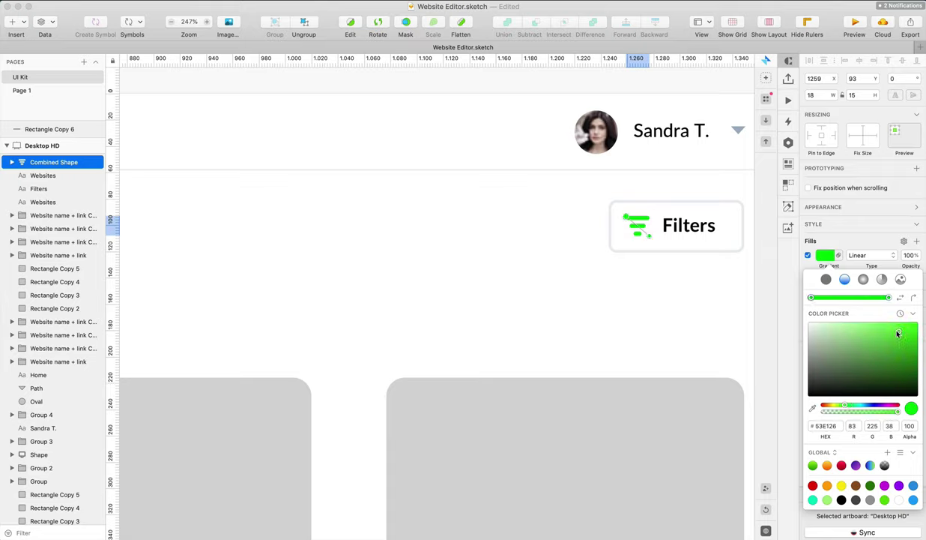
{"action": "left_click", "coordinate": [655, 284]}
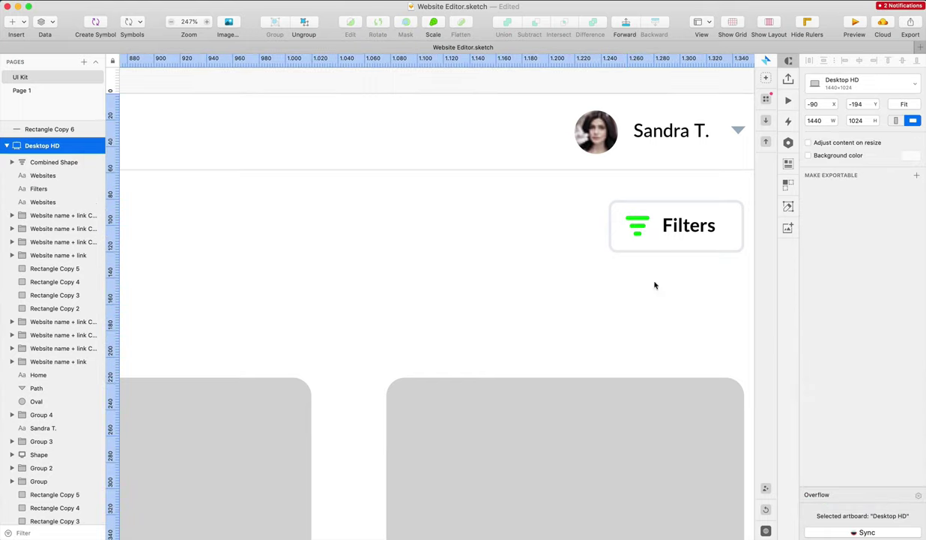
Select the Filters button's icon, label and background rectangle together
{"action": "scroll", "coordinate": [657, 291], "scroll_direction": "up", "scroll_amount": 3}
{"action": "scroll", "coordinate": [657, 292], "scroll_direction": "down", "scroll_amount": 6}
{"action": "left_click_drag", "start_coordinate": [709, 257], "coordinate": [670, 238]}
{"action": "left_click", "coordinate": [670, 160]}
{"action": "left_click_drag", "start_coordinate": [727, 245], "coordinate": [618, 289]}
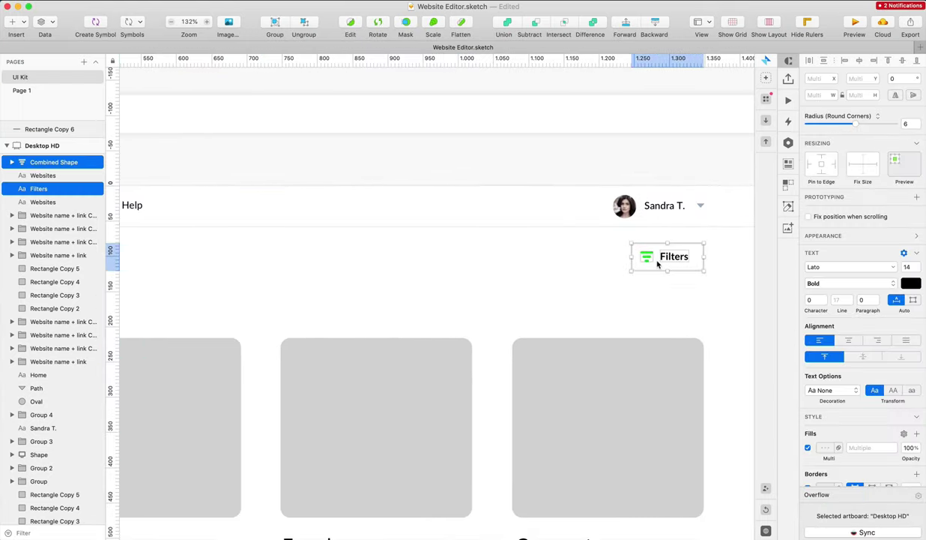
Duplicate the Filters button's icon, label and background, and try to place another copy beside the button
{"action": "key", "text": "super+d"}
{"action": "left_click_drag", "start_coordinate": [669, 259], "coordinate": [590, 261], "text": "alt"}
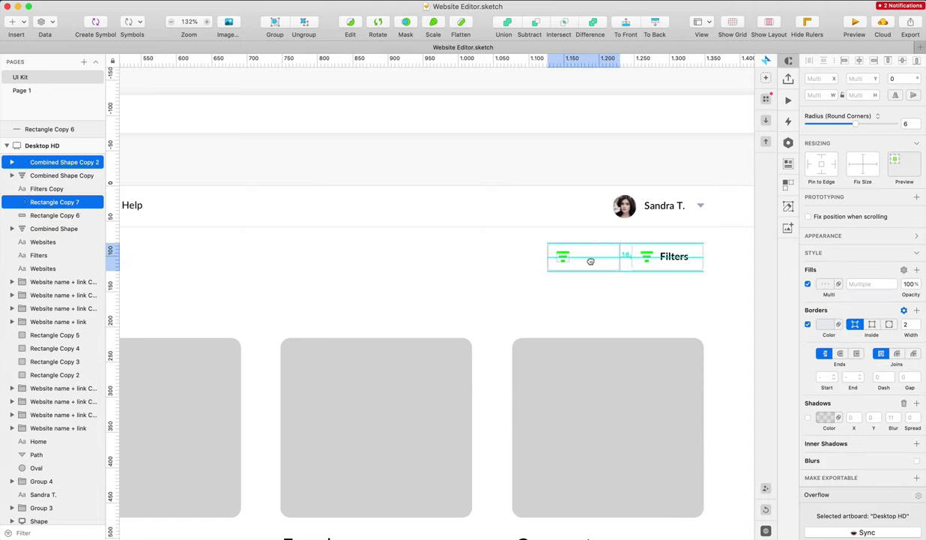
{"action": "key", "text": "super+z"}
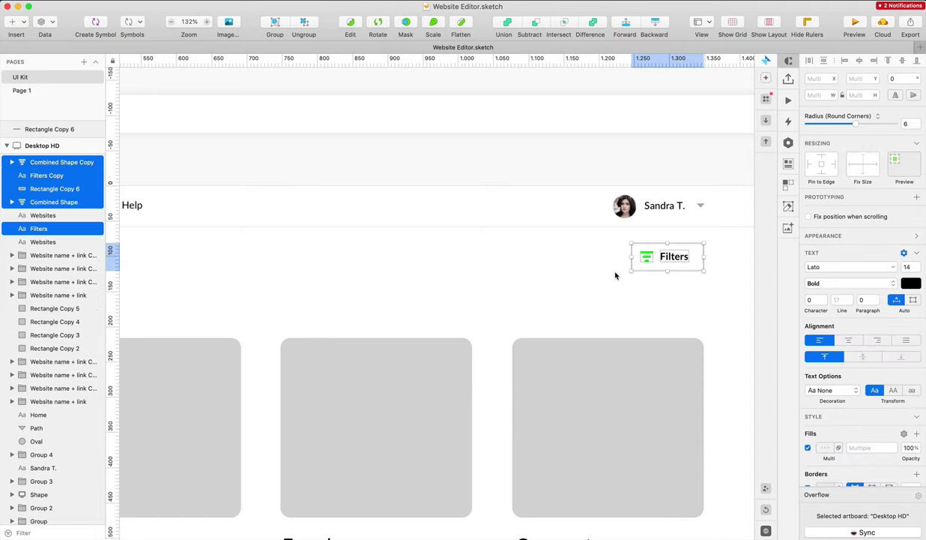
{"action": "left_click", "coordinate": [616, 275]}
{"action": "left_click", "coordinate": [647, 257]}
{"action": "key", "text": "Delete"}
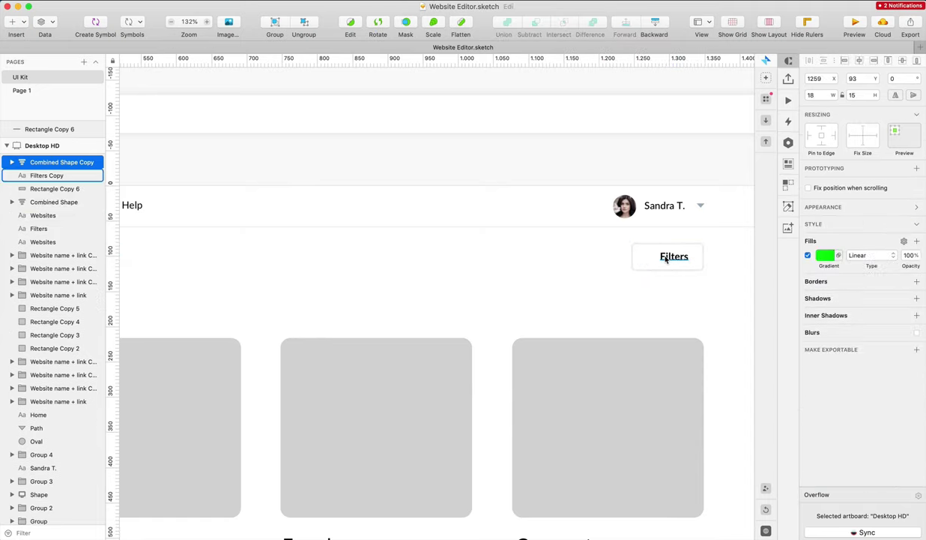
{"action": "key", "text": "super+z"}
Group the Filters button's icon, label and background, and delete the leftover filter icon layer beneath the group
{"action": "left_click", "coordinate": [666, 258]}
{"action": "left_click", "coordinate": [678, 266], "text": "shift"}
{"action": "left_click", "coordinate": [646, 256], "text": "shift"}
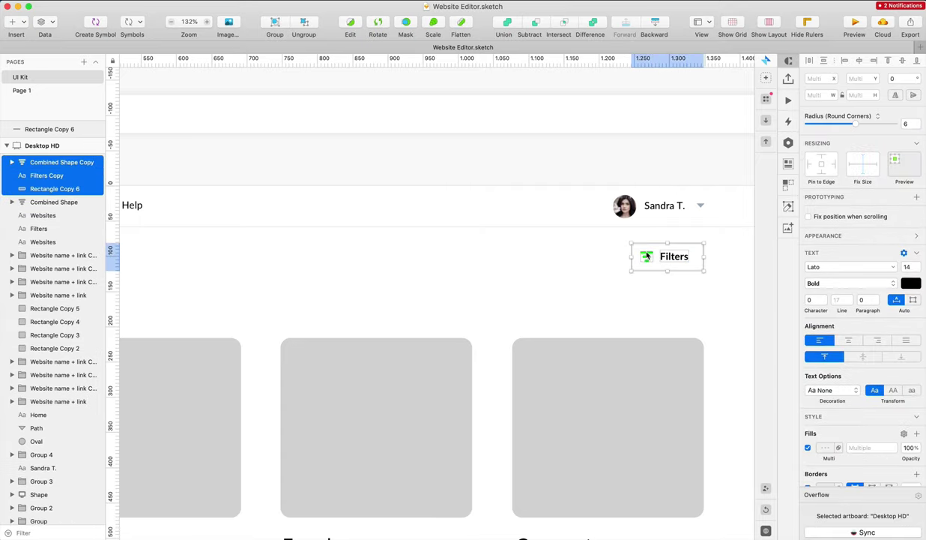
{"action": "key", "text": "super+g"}
{"action": "left_click", "coordinate": [56, 177]}
{"action": "key", "text": "Delete"}
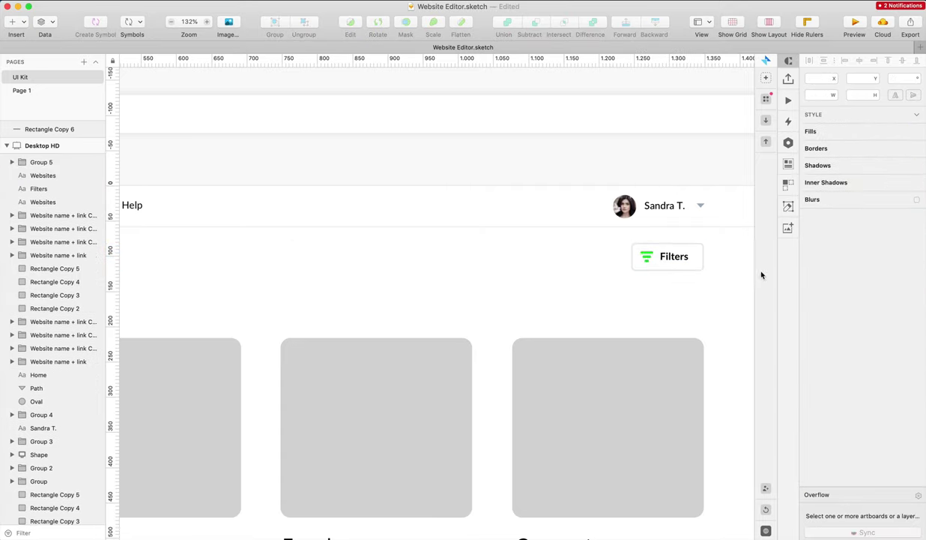
Rename the group as Filters and resize its background rectangle to 103 × 44 px
{"action": "left_click", "coordinate": [652, 264]}
{"action": "scroll", "coordinate": [652, 265], "scroll_direction": "up", "scroll_amount": 1}
{"action": "key", "text": "super+r"}
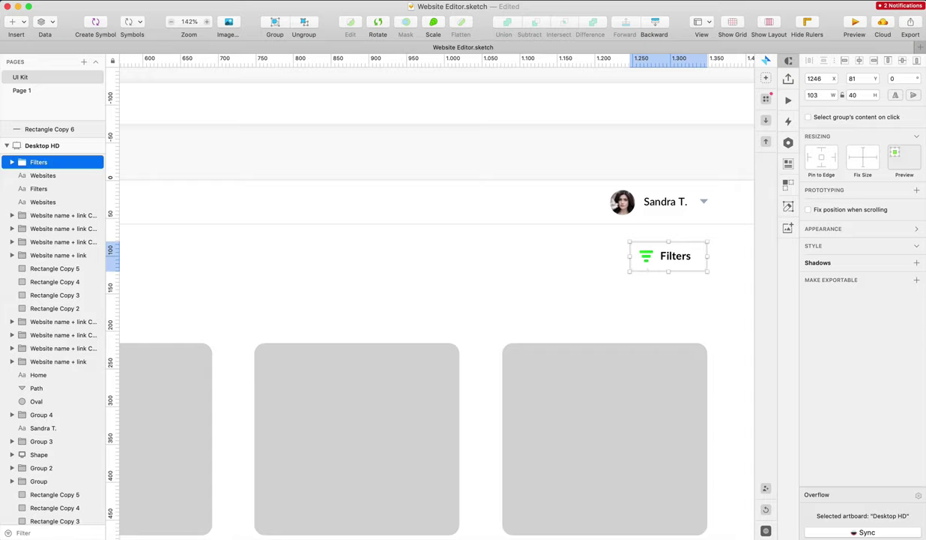
{"action": "key", "text": "Escape"}
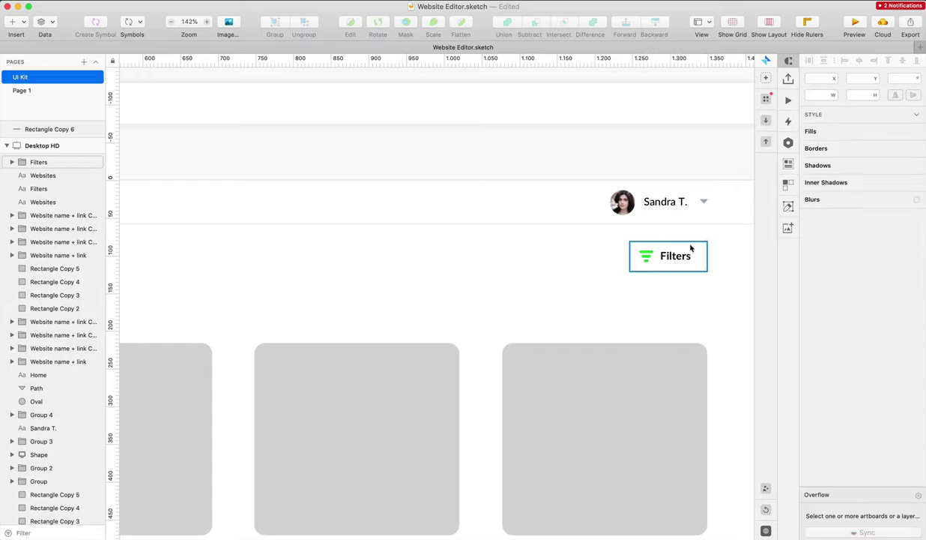
{"action": "double_click", "coordinate": [691, 248]}
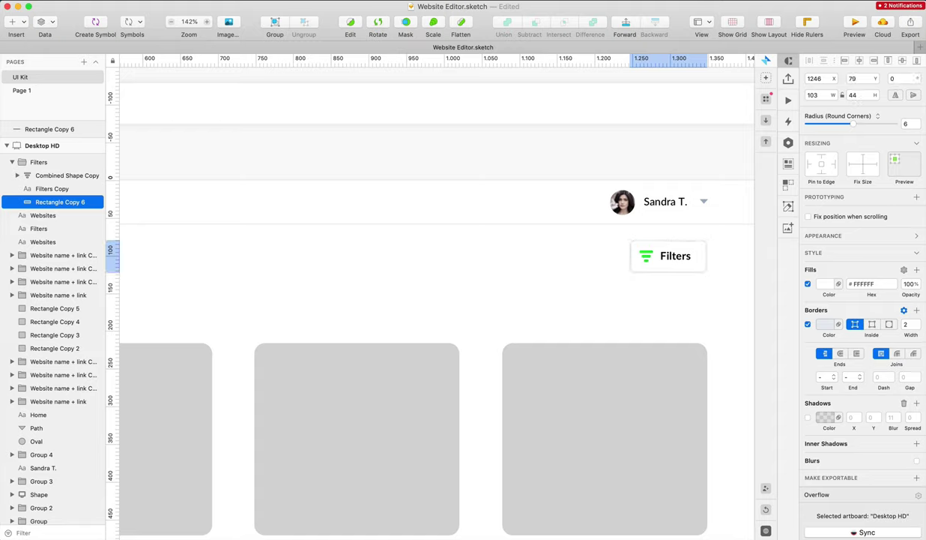
Delete the leftover Filters text layer behind the button and align the button group with the last card's right edge
{"action": "left_click", "coordinate": [708, 258]}
{"action": "left_click_drag", "start_coordinate": [706, 259], "coordinate": [545, 295]}
{"action": "key", "text": "Delete"}
{"action": "left_click", "coordinate": [662, 253]}
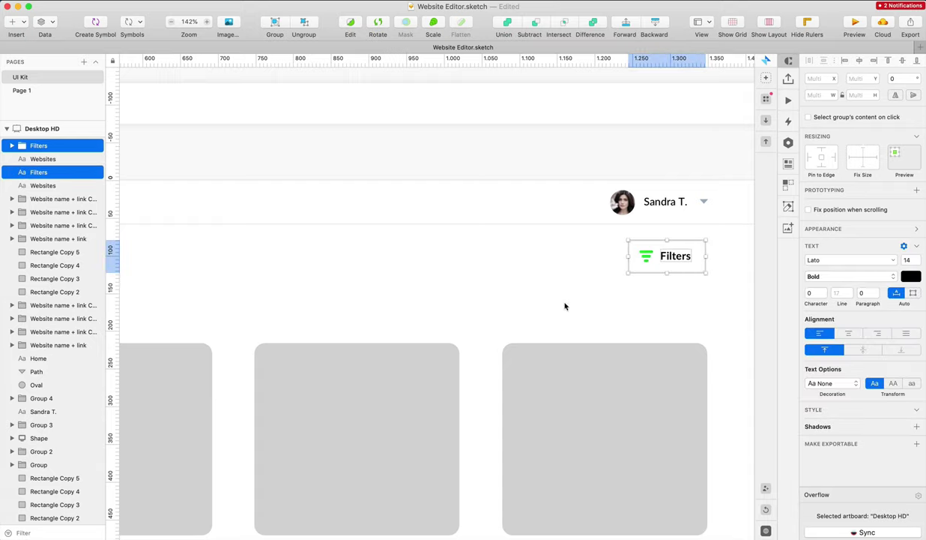
{"action": "left_click", "coordinate": [45, 175]}
{"action": "key", "text": "Delete"}
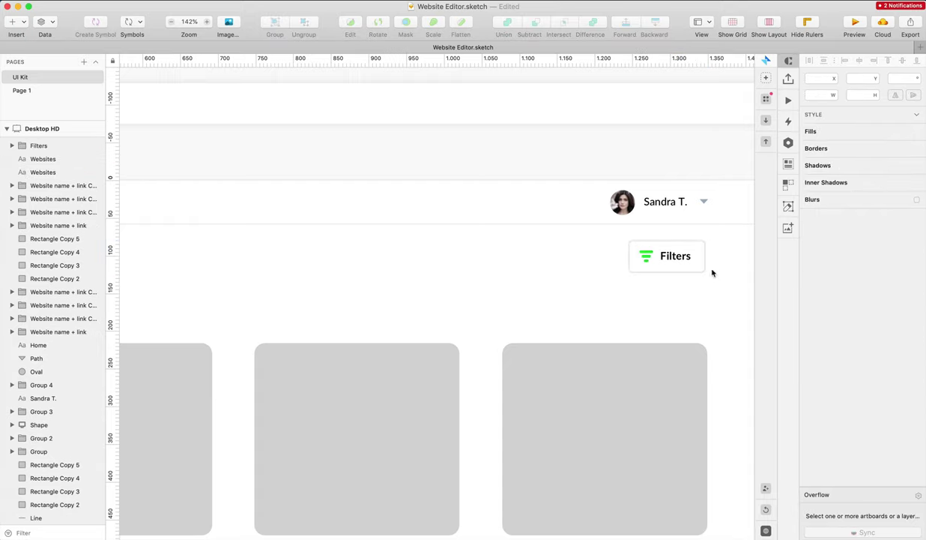
{"action": "left_click", "coordinate": [686, 260]}
{"action": "left_click", "coordinate": [596, 273]}
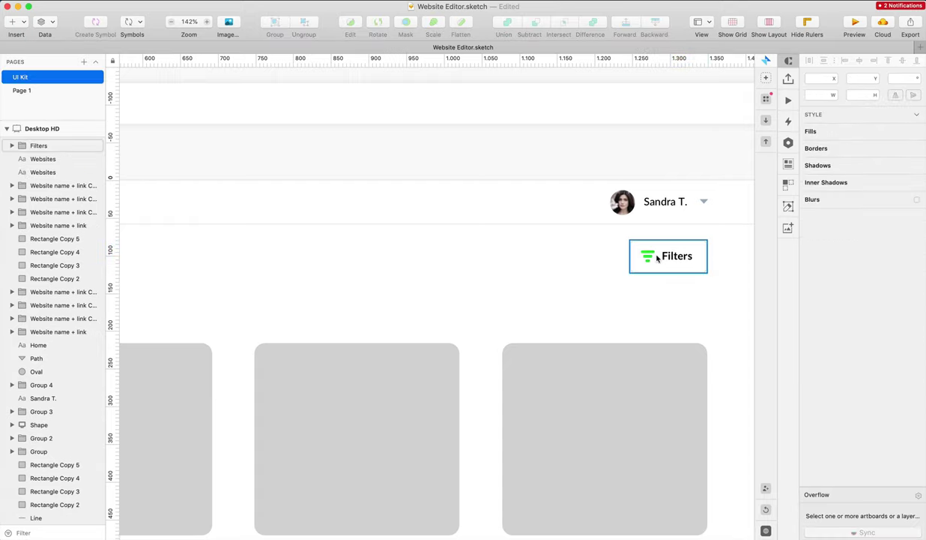
Change the filter icon's gradient colour to a darker green, about #03D018
{"action": "scroll", "coordinate": [645, 257], "scroll_direction": "up", "scroll_amount": 5}
{"action": "left_click", "coordinate": [649, 260]}
{"action": "left_click", "coordinate": [649, 260]}
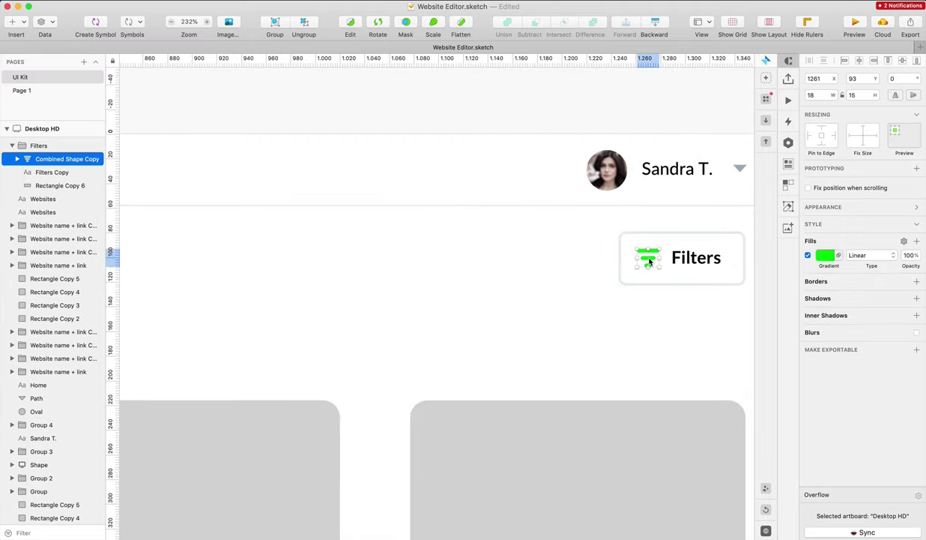
{"action": "left_click", "coordinate": [825, 256]}
{"action": "left_click_drag", "start_coordinate": [900, 332], "coordinate": [918, 335]}
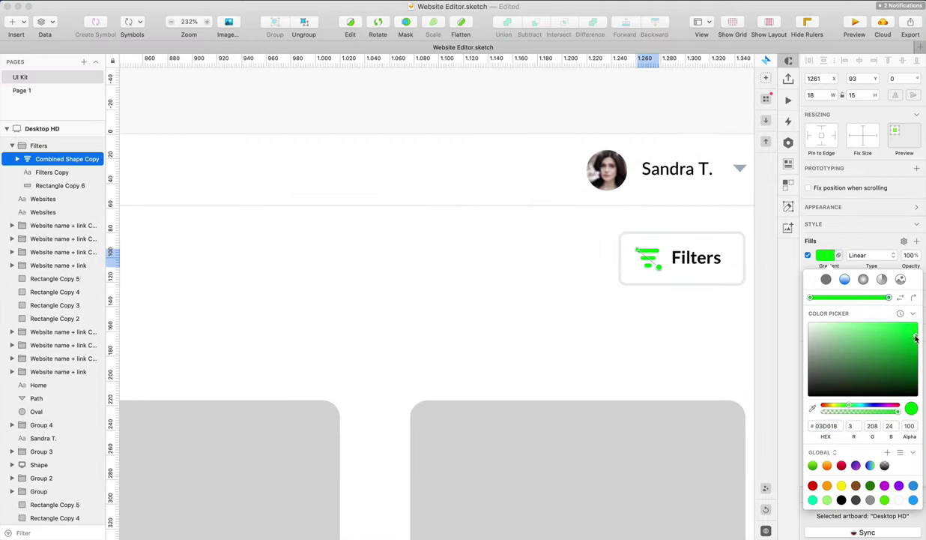
Place a duplicate of the Filters button to its left, aligned in the same row at X 1129
{"action": "left_click", "coordinate": [648, 324]}
{"action": "left_click_drag", "start_coordinate": [693, 261], "coordinate": [551, 260]}
{"action": "key", "text": "super+minus"}
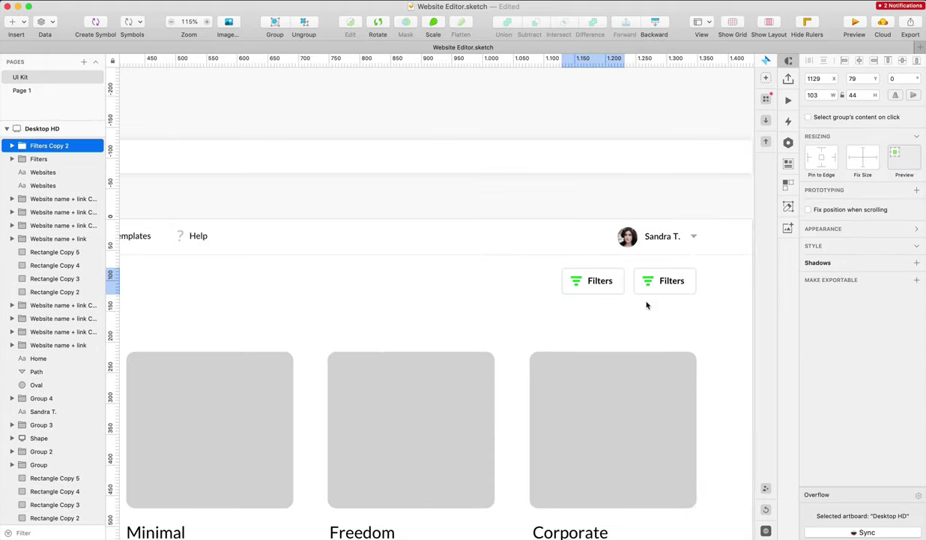
Change the duplicated button's label to New
{"action": "double_click", "coordinate": [589, 282]}
{"action": "type", "text": "New"}
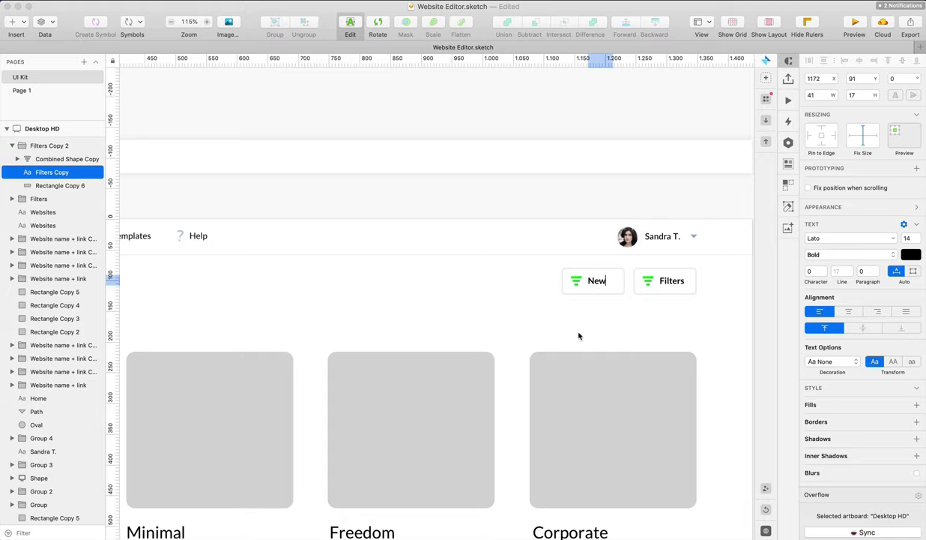
{"action": "key", "text": "Escape"}
{"action": "scroll", "coordinate": [577, 329], "scroll_direction": "left", "scroll_amount": 6}
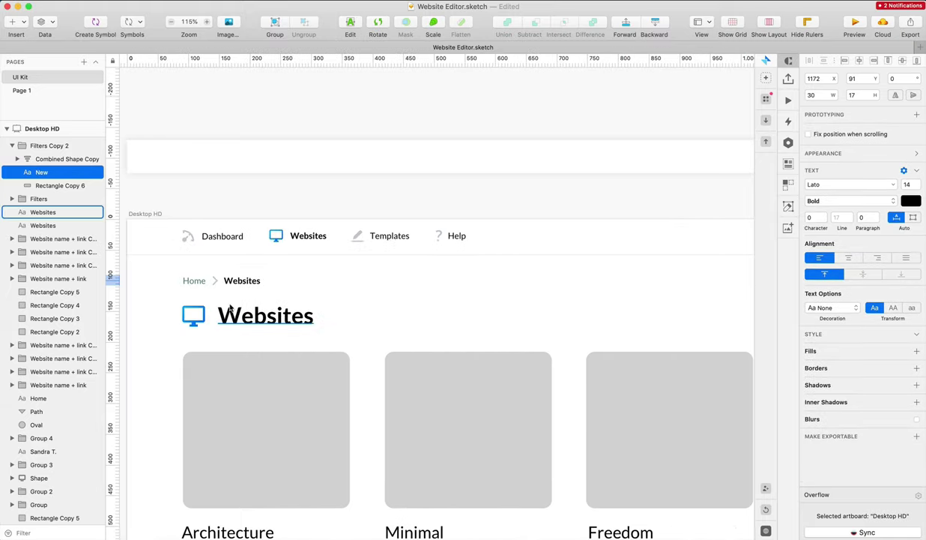
{"action": "left_click", "coordinate": [203, 315]}
{"action": "scroll", "coordinate": [204, 315], "scroll_direction": "right", "scroll_amount": 6}
{"action": "scroll", "coordinate": [643, 281], "scroll_direction": "down", "scroll_amount": 5}
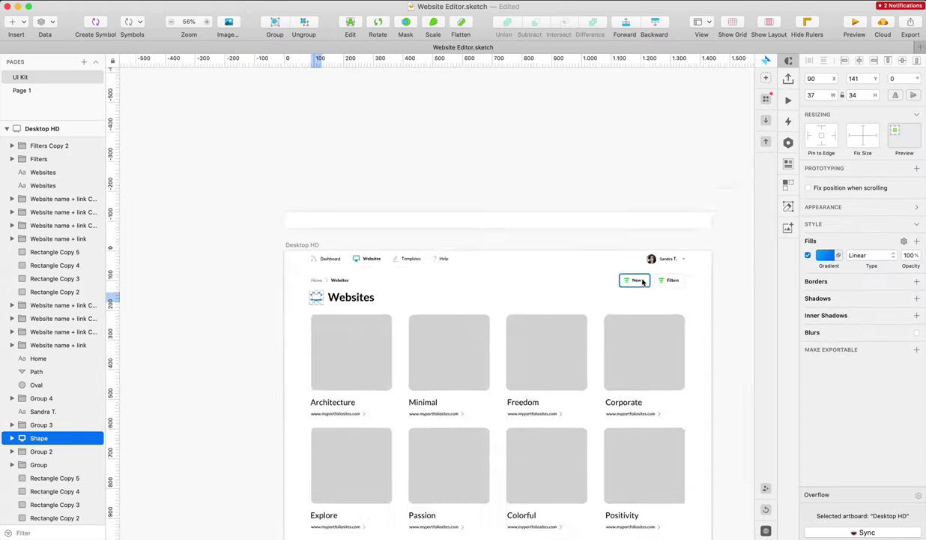
{"action": "scroll", "coordinate": [643, 283], "scroll_direction": "up", "scroll_amount": 10}
{"action": "scroll", "coordinate": [637, 278], "scroll_direction": "right", "scroll_amount": 5}
Try to widen the original Filters button's icon, and undo the edits back past the New label change
{"action": "left_click", "coordinate": [466, 281]}
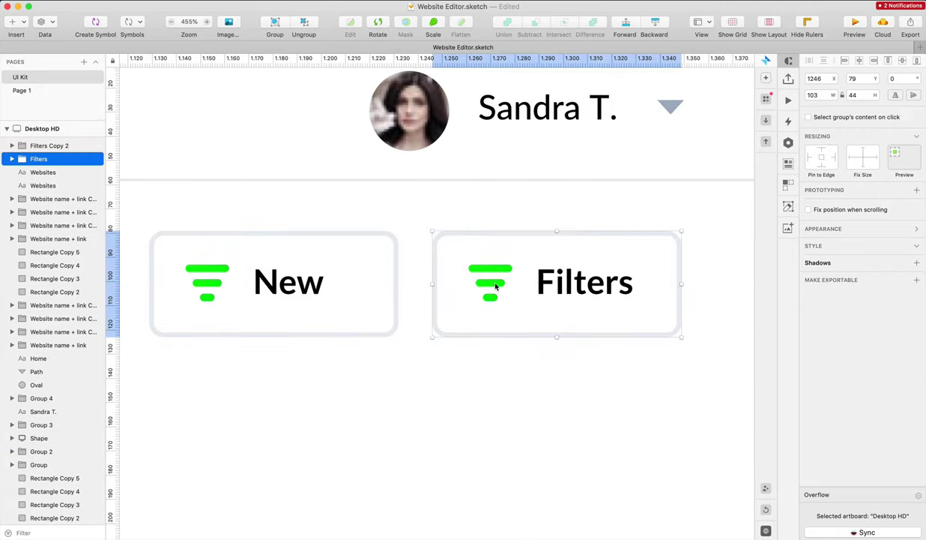
{"action": "double_click", "coordinate": [466, 281]}
{"action": "left_click_drag", "start_coordinate": [467, 282], "coordinate": [465, 281]}
{"action": "key", "text": "super+z"}
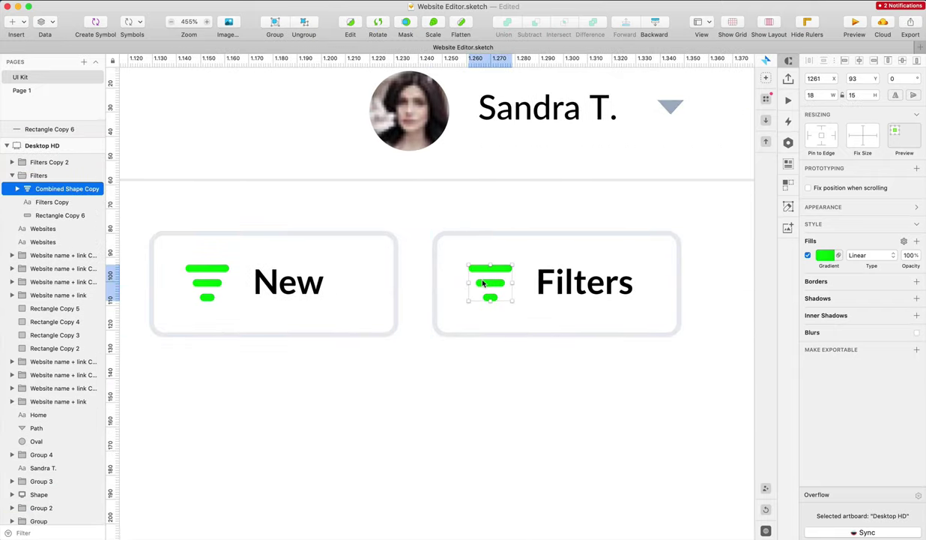
{"action": "key", "text": "super+z"}
Scale the original Filters button's icon up from its right side to 20 × 17 px
{"action": "double_click", "coordinate": [483, 284]}
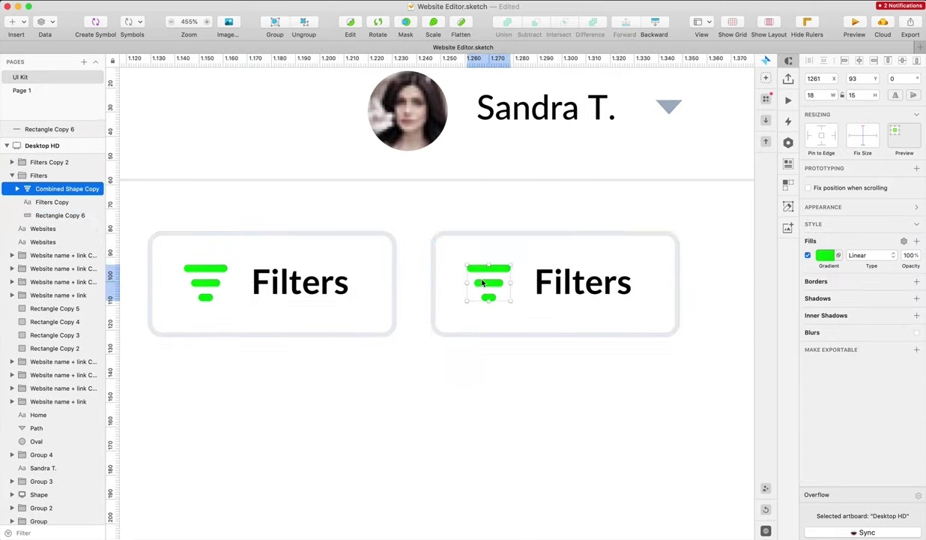
{"action": "left_click", "coordinate": [433, 23]}
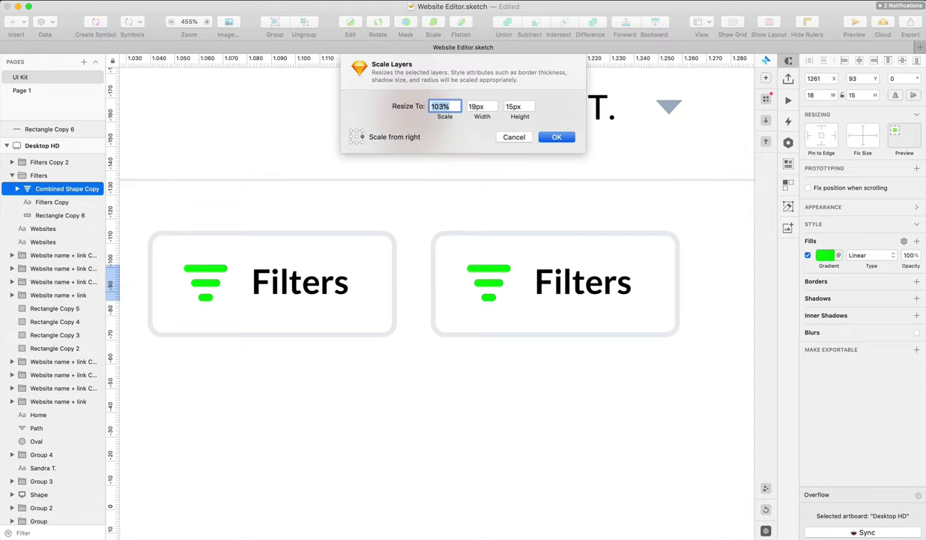
{"action": "key", "text": "Up"}
{"action": "key", "text": "Up"}
{"action": "key", "text": "Up"}
{"action": "key", "text": "Up"}
{"action": "key", "text": "Up"}
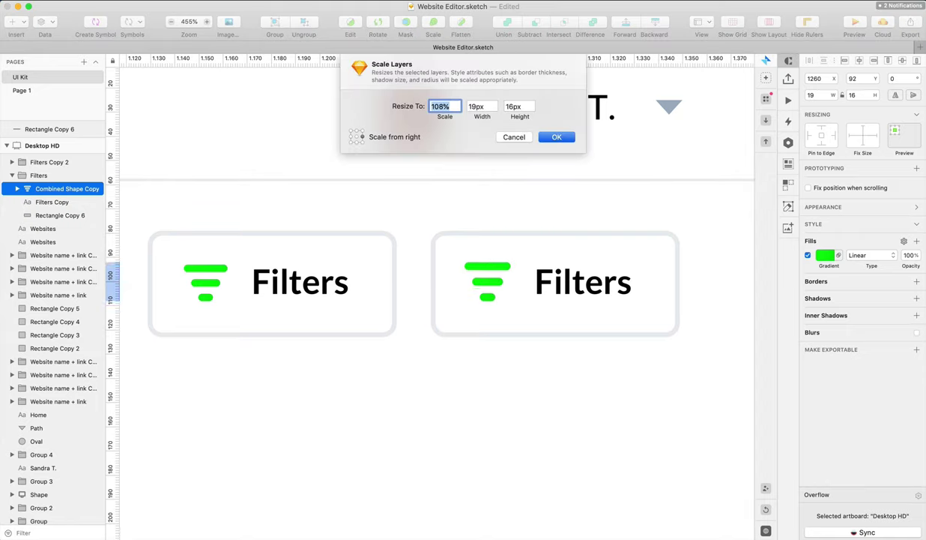
{"action": "key", "text": "Up"}
{"action": "key", "text": "Return"}
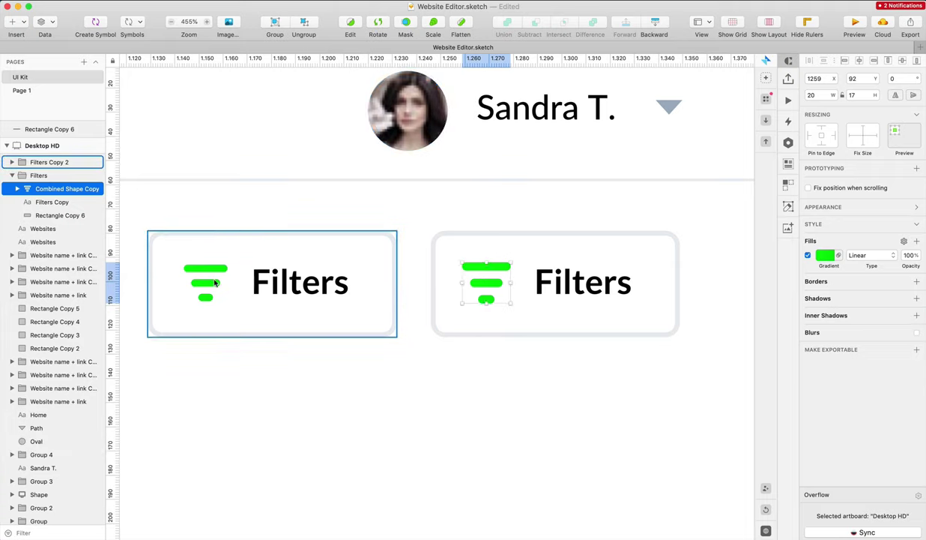
Switch to Nucleo and search its glyph icons for "new", finding the 12px plus icon
{"action": "scroll", "coordinate": [334, 276], "scroll_direction": "left", "scroll_amount": 2}
{"action": "key", "text": "super+Tab"}
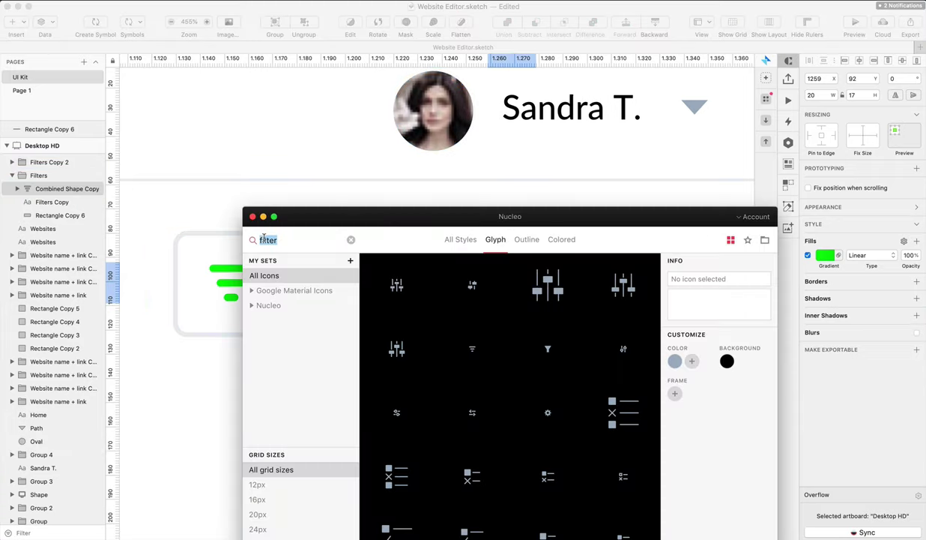
{"action": "type", "text": "new"}
{"action": "left_click_drag", "start_coordinate": [478, 221], "coordinate": [734, 227]}
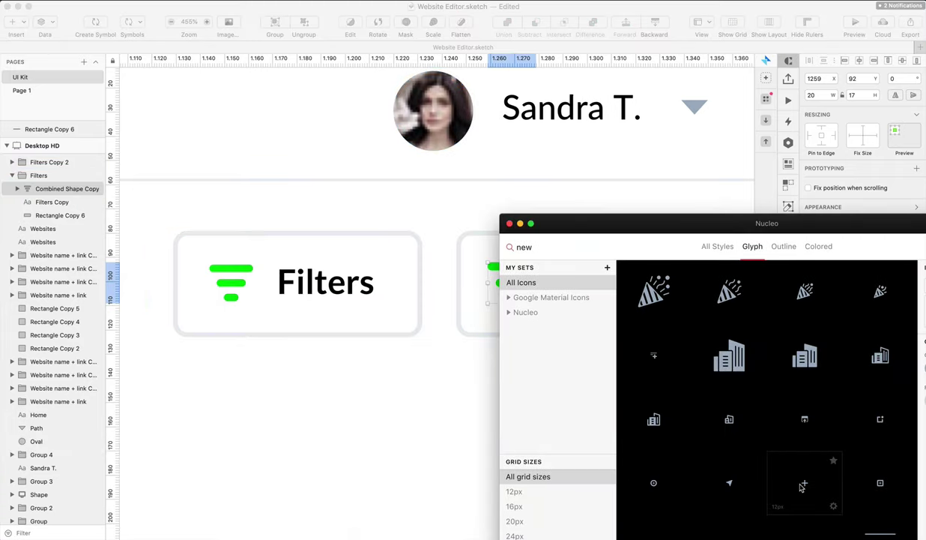
{"action": "scroll", "coordinate": [801, 487], "scroll_direction": "down", "scroll_amount": 3}
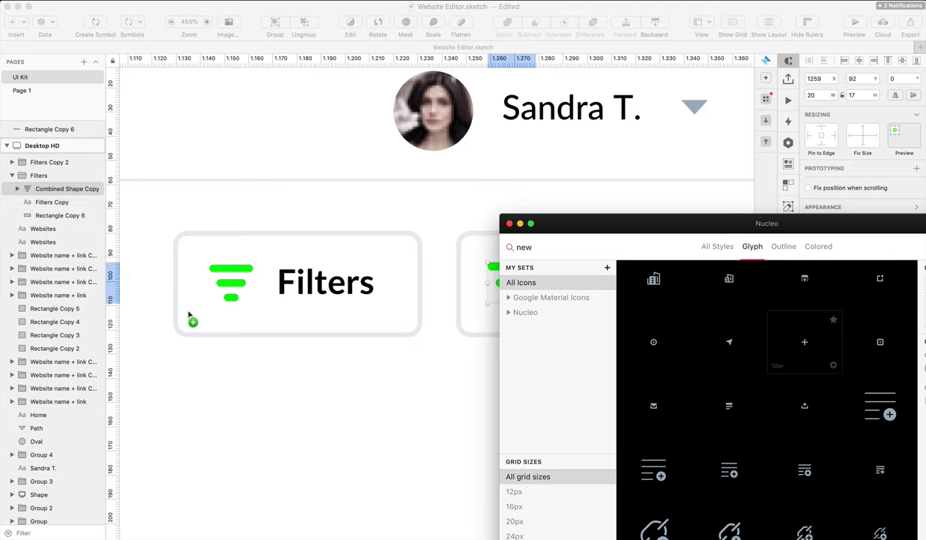
{"action": "left_click_drag", "start_coordinate": [189, 313], "coordinate": [195, 290]}
{"action": "left_click", "coordinate": [205, 266]}
{"action": "left_click_drag", "start_coordinate": [149, 259], "coordinate": [245, 317]}
{"action": "left_click_drag", "start_coordinate": [159, 261], "coordinate": [206, 319]}
{"action": "left_click_drag", "start_coordinate": [200, 204], "coordinate": [217, 248]}
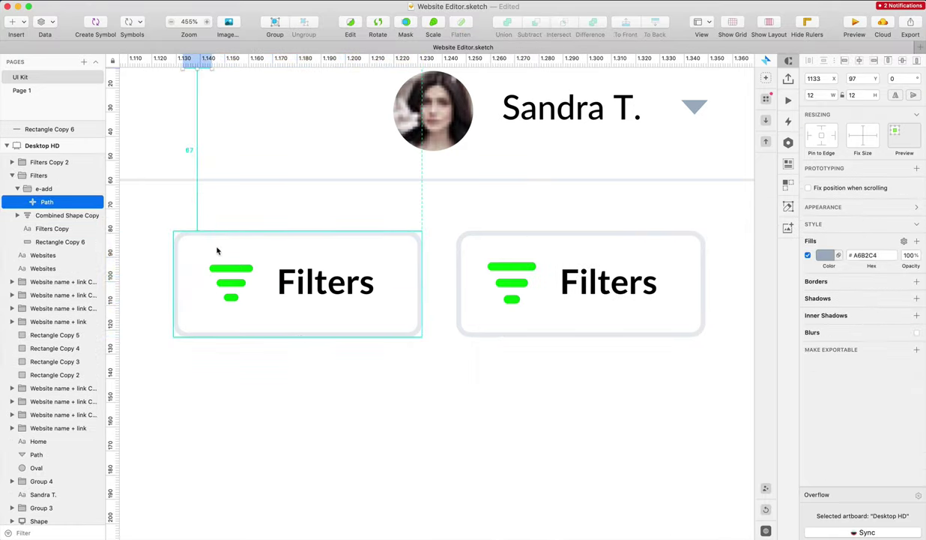
{"action": "left_click_drag", "start_coordinate": [59, 201], "coordinate": [59, 160]}
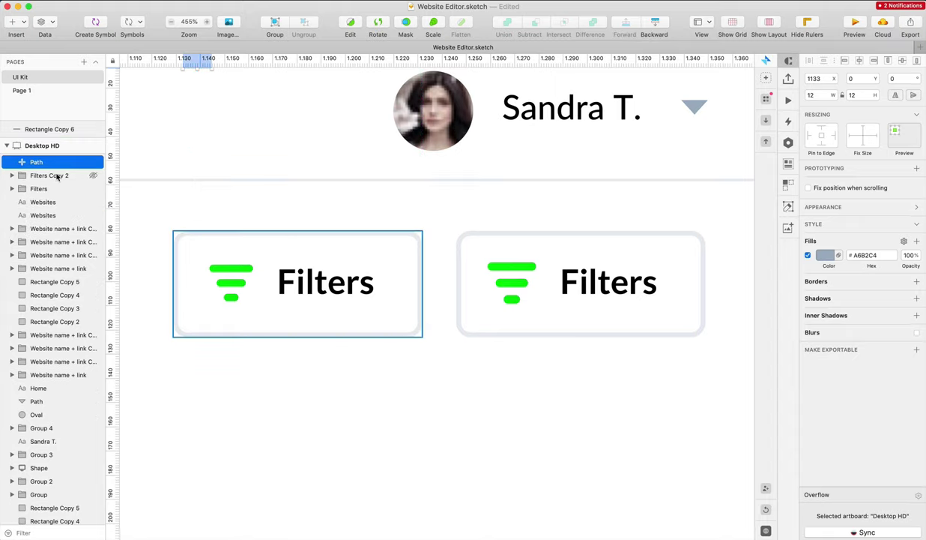
{"action": "scroll", "coordinate": [190, 281], "scroll_direction": "left", "scroll_amount": 5}
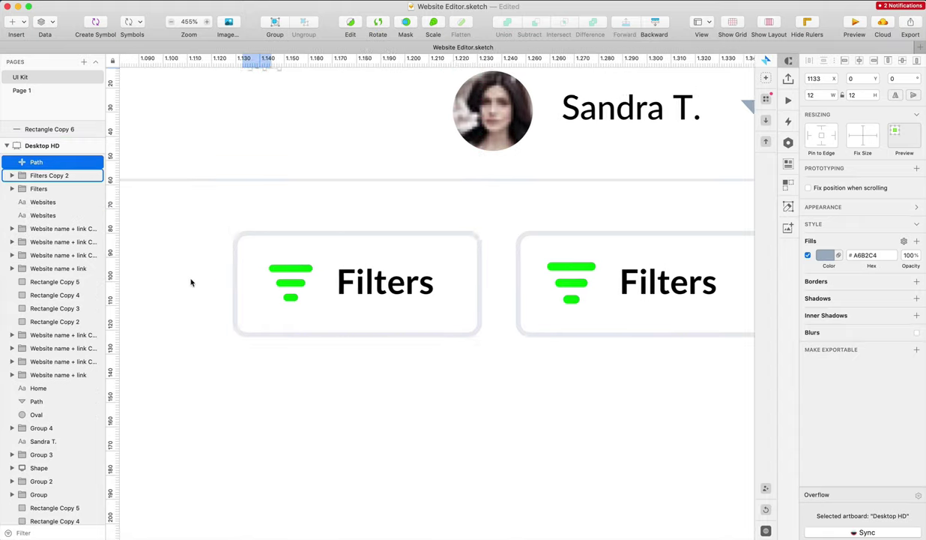
{"action": "key", "text": "BackSpace"}
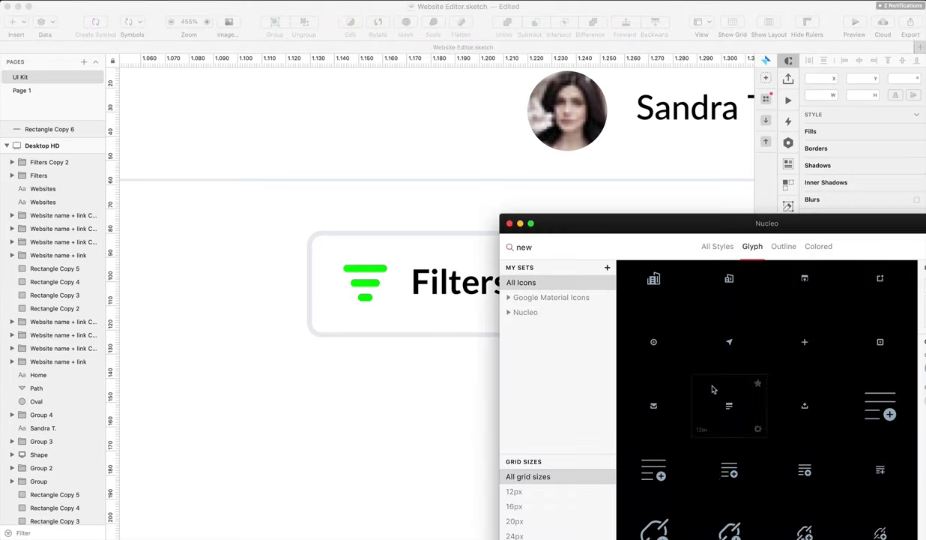
Place the Nucleo plus icon on the copied button at about 21 × 21 px and move its layer into that button's group
{"action": "left_click_drag", "start_coordinate": [790, 360], "coordinate": [371, 292]}
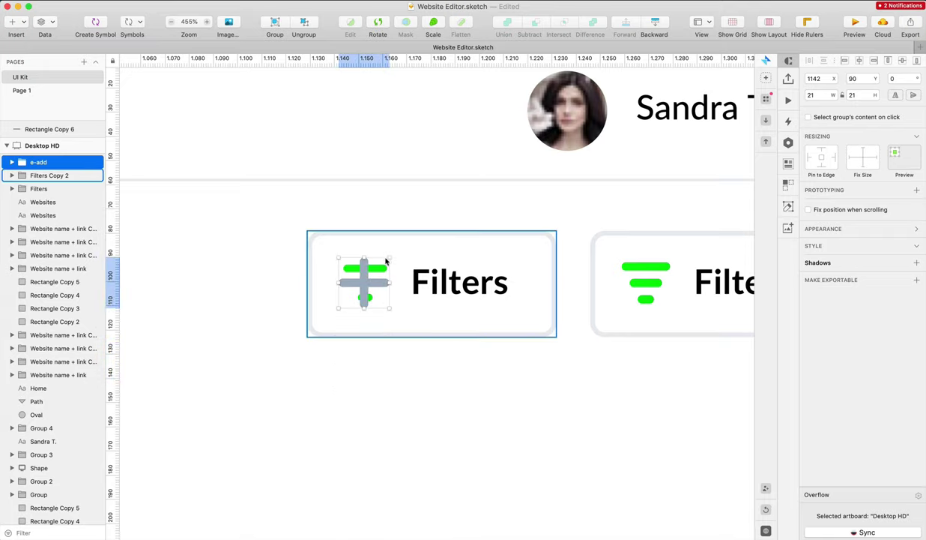
{"action": "left_click", "coordinate": [12, 175]}
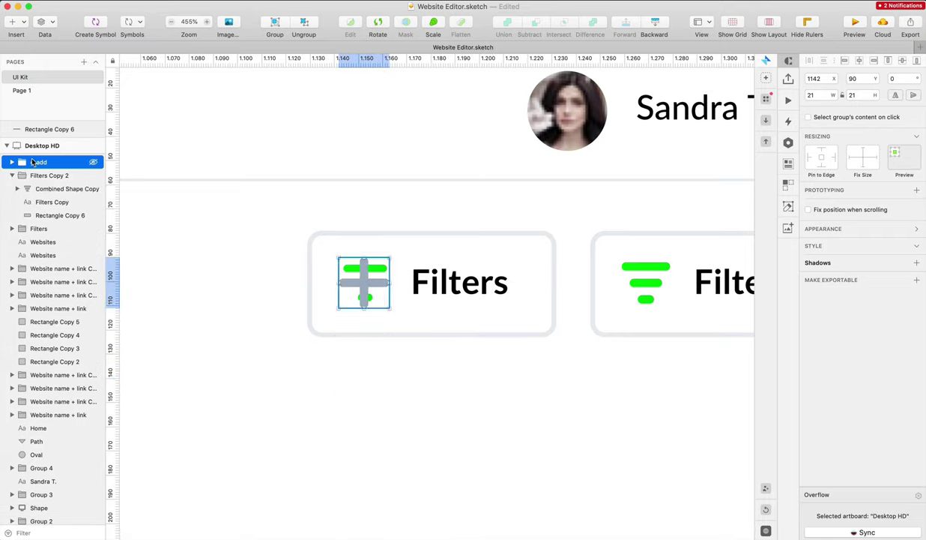
{"action": "left_click_drag", "start_coordinate": [32, 162], "coordinate": [36, 183]}
Delete the old filter icon from the copied button's group and reduce the plus icon's width to about 20 px
{"action": "left_click", "coordinate": [40, 188]}
{"action": "key", "text": "Delete"}
{"action": "left_click", "coordinate": [363, 282]}
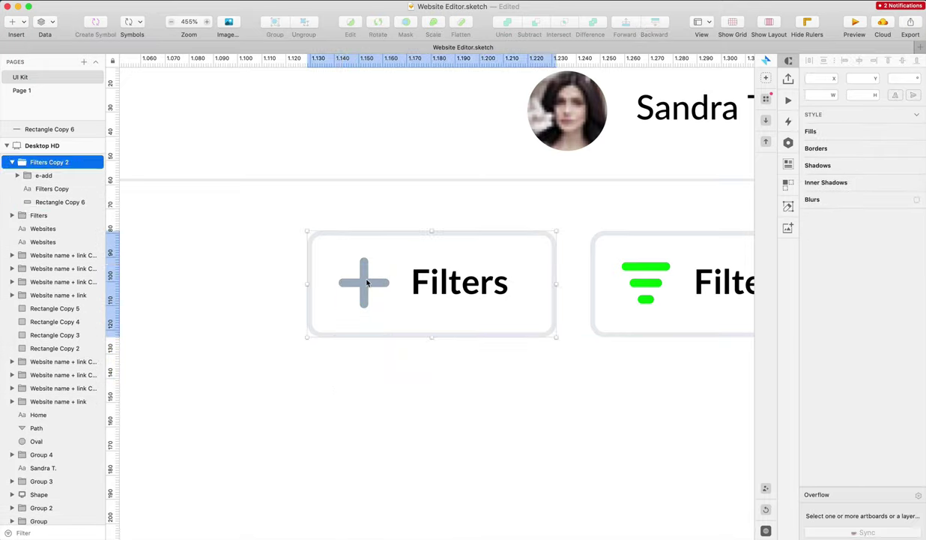
{"action": "double_click", "coordinate": [363, 282]}
{"action": "left_click_drag", "start_coordinate": [388, 282], "coordinate": [386, 282]}
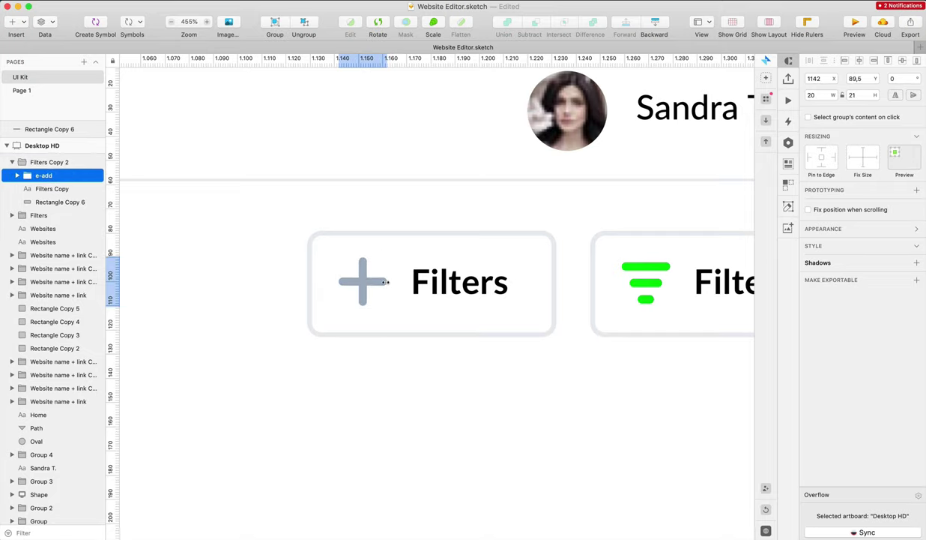
Change the copied button's Filters label color to white (#FFFFFF), sampled from the canvas
{"action": "scroll", "coordinate": [388, 282], "scroll_direction": "down", "scroll_amount": 5}
{"action": "left_click", "coordinate": [448, 270]}
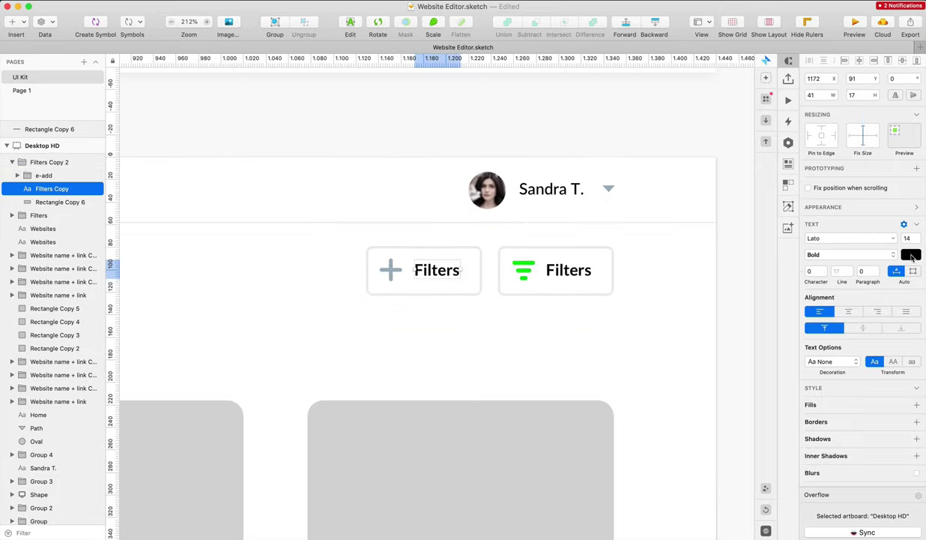
{"action": "left_click", "coordinate": [911, 255]}
{"action": "left_click", "coordinate": [813, 370]}
{"action": "left_click", "coordinate": [575, 318]}
Copy the blue gradient style of the large Websites monitor icon and paste it onto the copied button's background rectangle
{"action": "scroll", "coordinate": [578, 325], "scroll_direction": "left", "scroll_amount": 15}
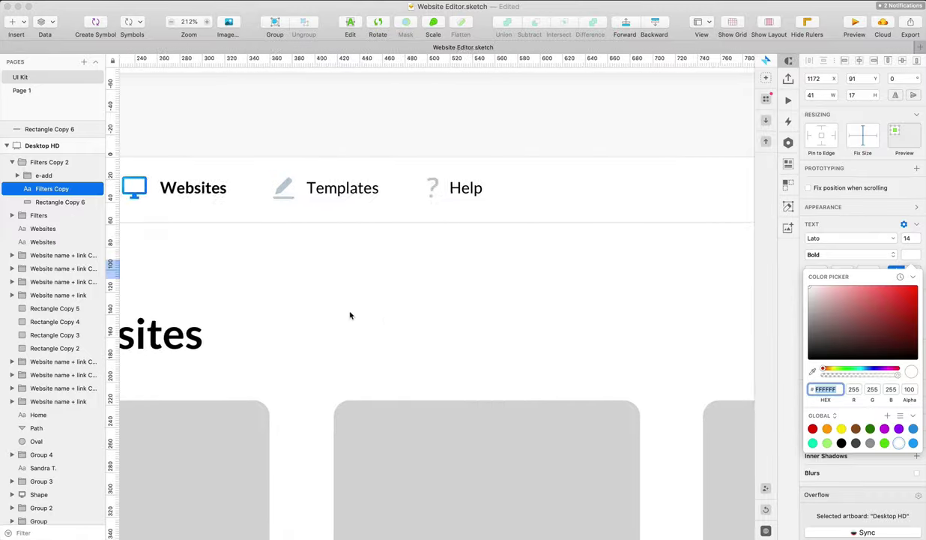
{"action": "scroll", "coordinate": [190, 259], "scroll_direction": "left", "scroll_amount": 3}
{"action": "right_click", "coordinate": [214, 317]}
{"action": "left_click", "coordinate": [277, 471]}
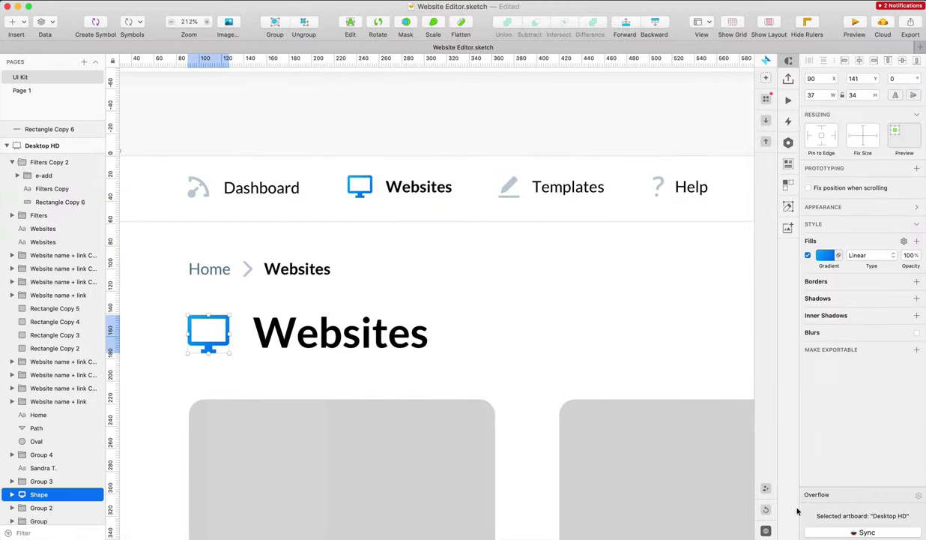
{"action": "scroll", "coordinate": [646, 182], "scroll_direction": "right", "scroll_amount": 15}
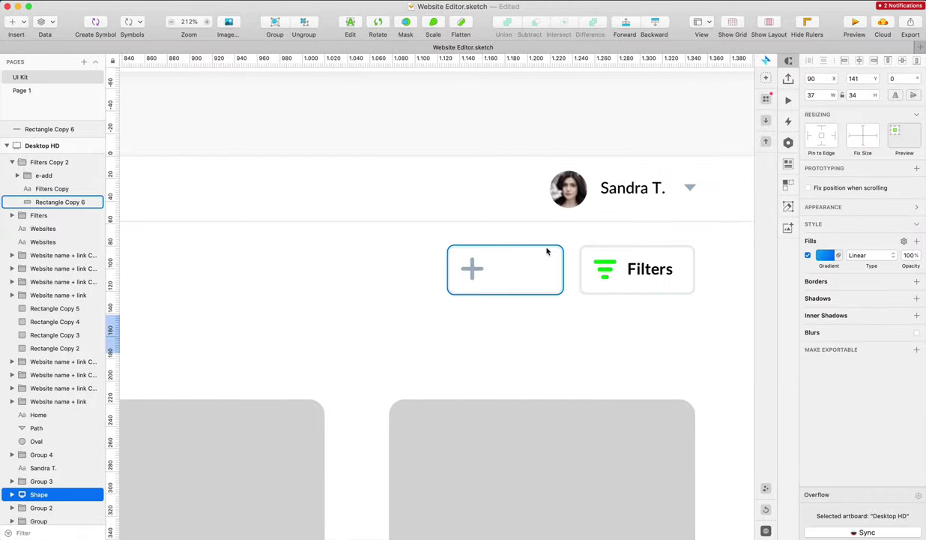
{"action": "right_click", "coordinate": [547, 252]}
{"action": "left_click", "coordinate": [577, 411]}
Ungroup the copied button's plus icon and set its fill to white (#FFFFFF), sampled from the canvas
{"action": "left_click", "coordinate": [454, 262]}
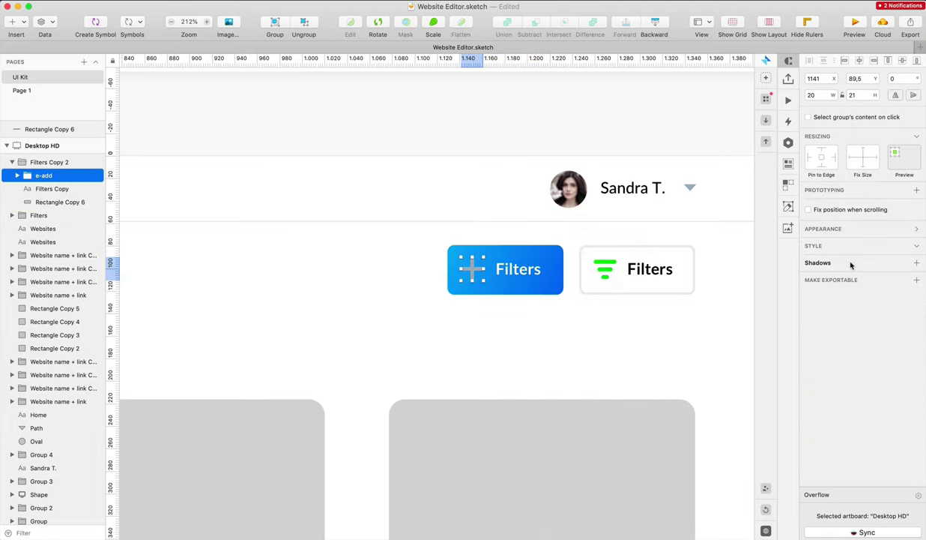
{"action": "left_click", "coordinate": [825, 255]}
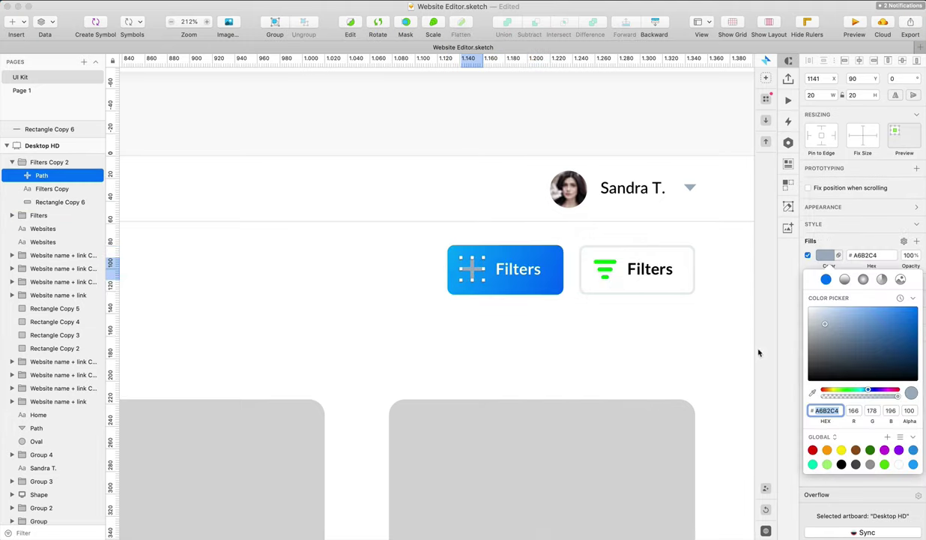
{"action": "left_click", "coordinate": [811, 393]}
{"action": "left_click", "coordinate": [589, 340]}
{"action": "left_click", "coordinate": [471, 270]}
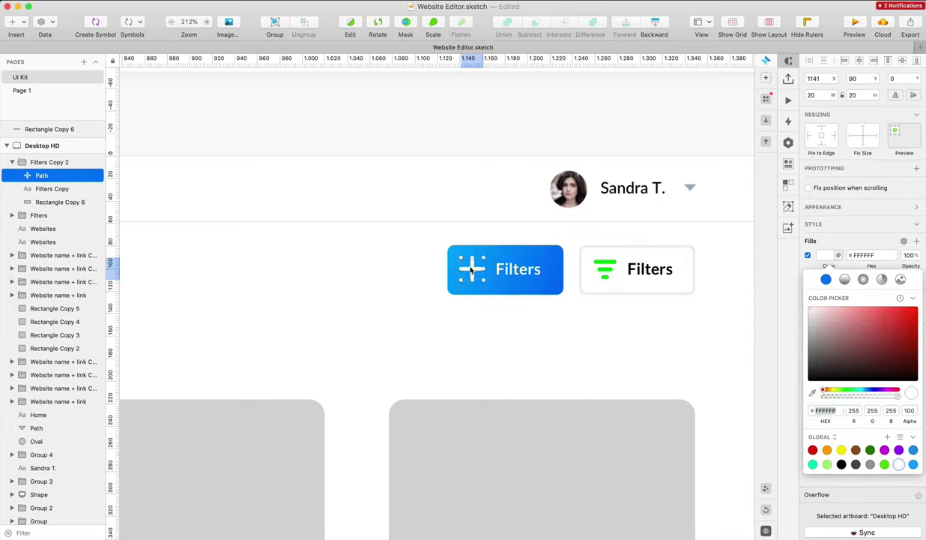
Change the blue button's label text to "New"
{"action": "scroll", "coordinate": [572, 370], "scroll_direction": "down", "scroll_amount": 5}
{"action": "double_click", "coordinate": [537, 305]}
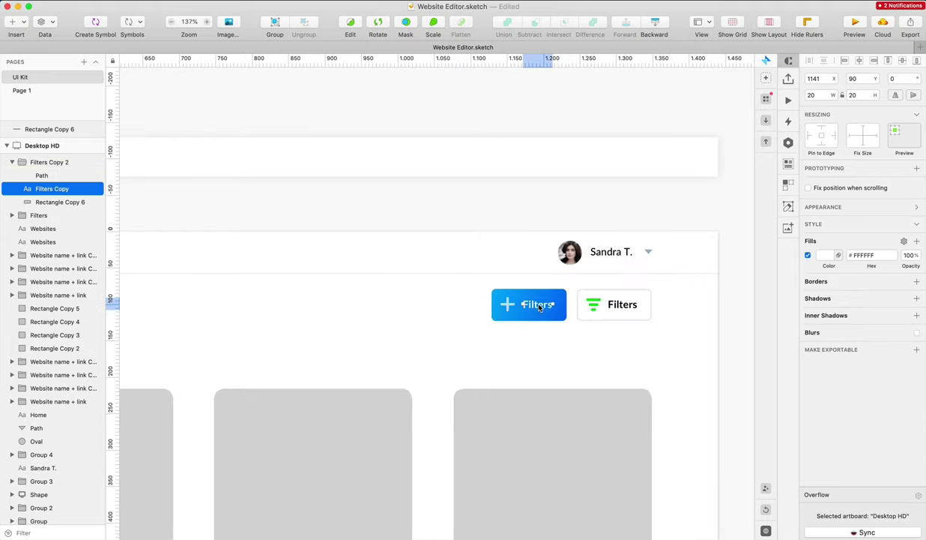
{"action": "type", "text": "New"}
{"action": "left_click", "coordinate": [523, 341]}
Set the font size of both the New and Filters button labels to 15, keeping the Bold weight
{"action": "left_click", "coordinate": [511, 293]}
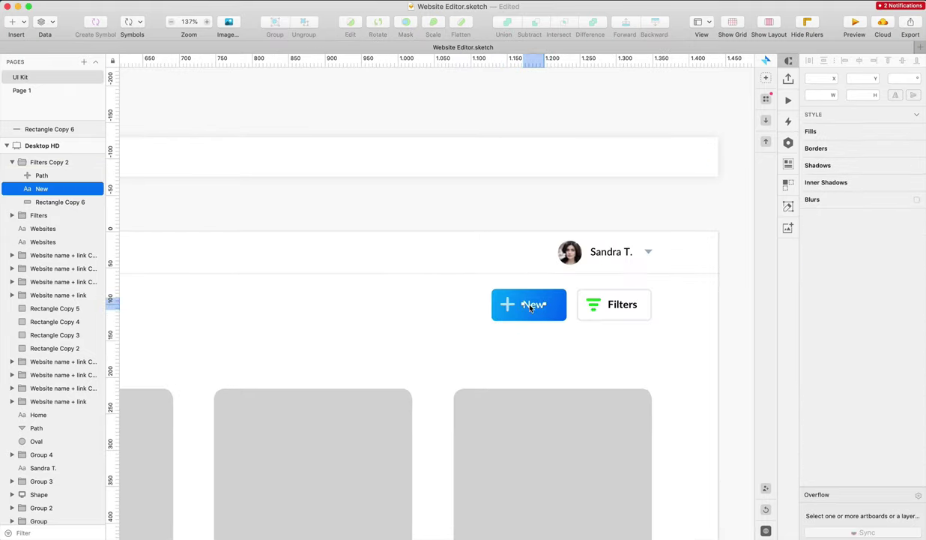
{"action": "left_click", "coordinate": [628, 307], "text": "shift"}
{"action": "left_click", "coordinate": [907, 239]}
{"action": "key", "text": "Up"}
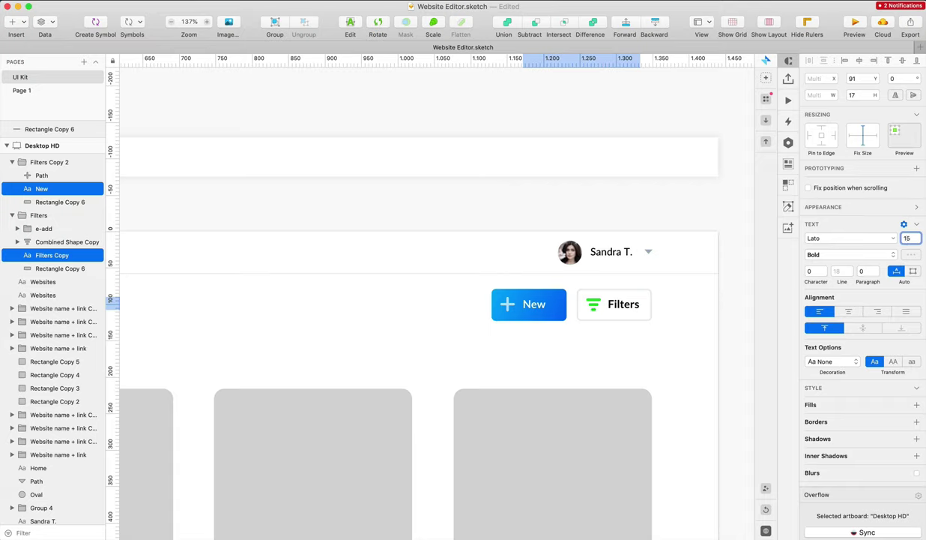
{"action": "left_click", "coordinate": [832, 256]}
{"action": "left_click", "coordinate": [832, 258]}
{"action": "left_click", "coordinate": [571, 323]}
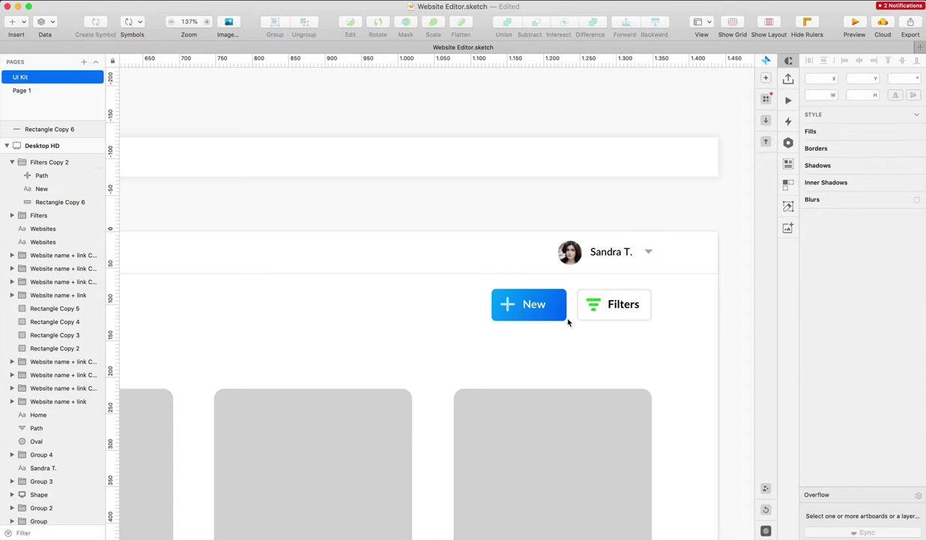
Narrow the New button's background from its right side to about 92 px and nudge its label right to X 1173
{"action": "left_click", "coordinate": [562, 306], "text": "super"}
{"action": "left_click_drag", "start_coordinate": [565, 305], "coordinate": [560, 305]}
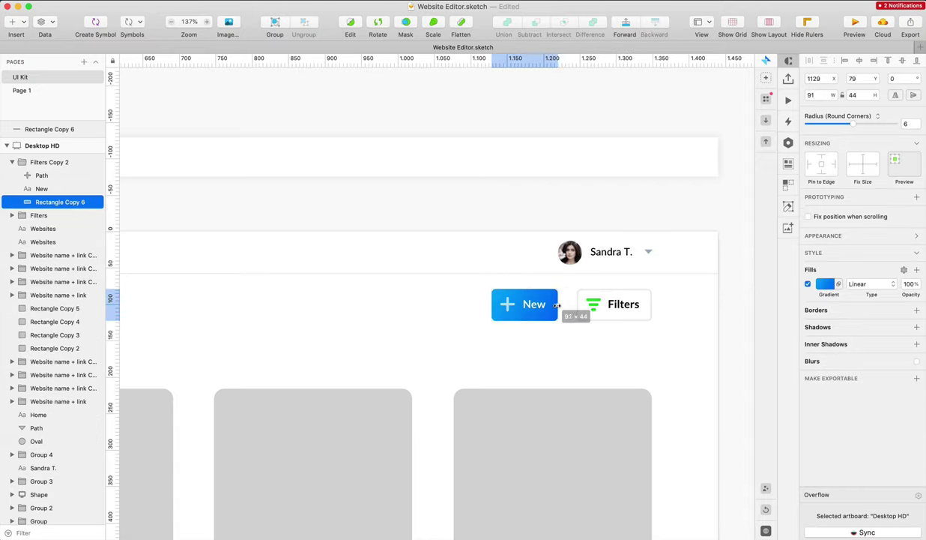
{"action": "left_click", "coordinate": [536, 306]}
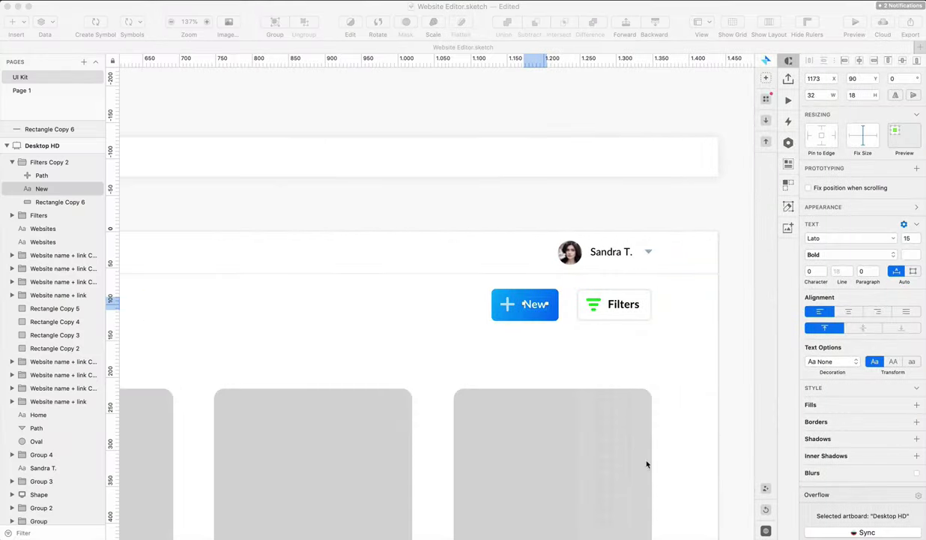
Delete the leftover e-add layer from the Filters button's group
{"action": "left_click", "coordinate": [628, 356]}
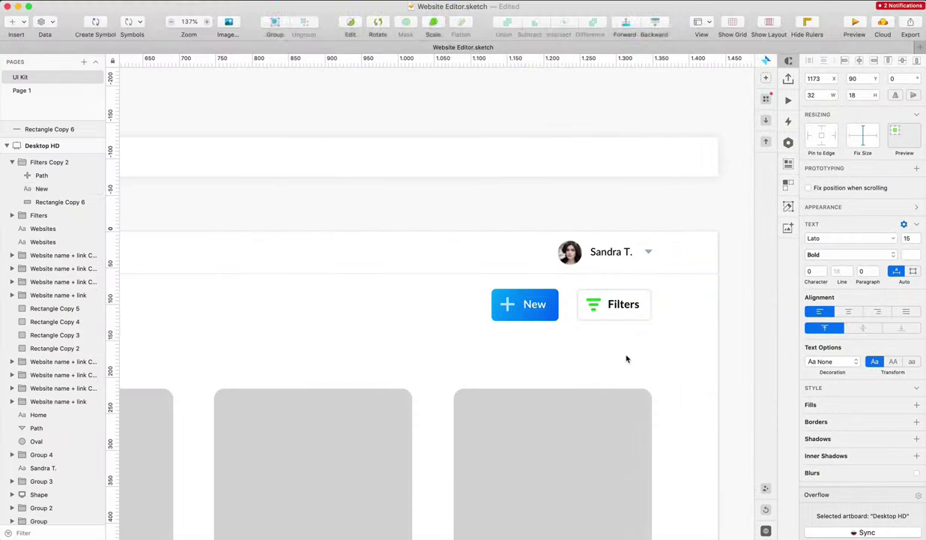
{"action": "scroll", "coordinate": [628, 356], "scroll_direction": "down", "scroll_amount": 1}
{"action": "left_click_drag", "start_coordinate": [481, 286], "coordinate": [554, 321]}
{"action": "left_click", "coordinate": [554, 322]}
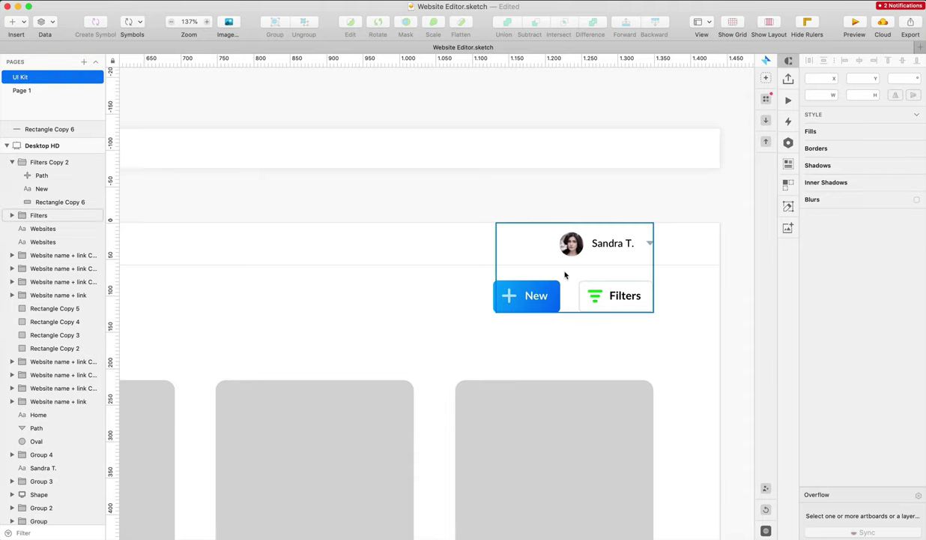
{"action": "left_click", "coordinate": [565, 275]}
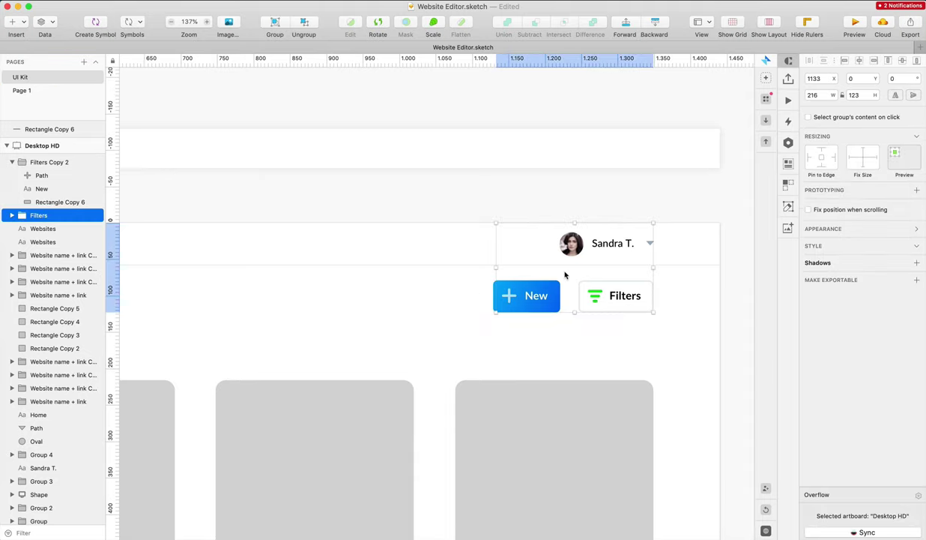
{"action": "left_click", "coordinate": [12, 215]}
{"action": "left_click", "coordinate": [42, 229]}
{"action": "key", "text": "Delete"}
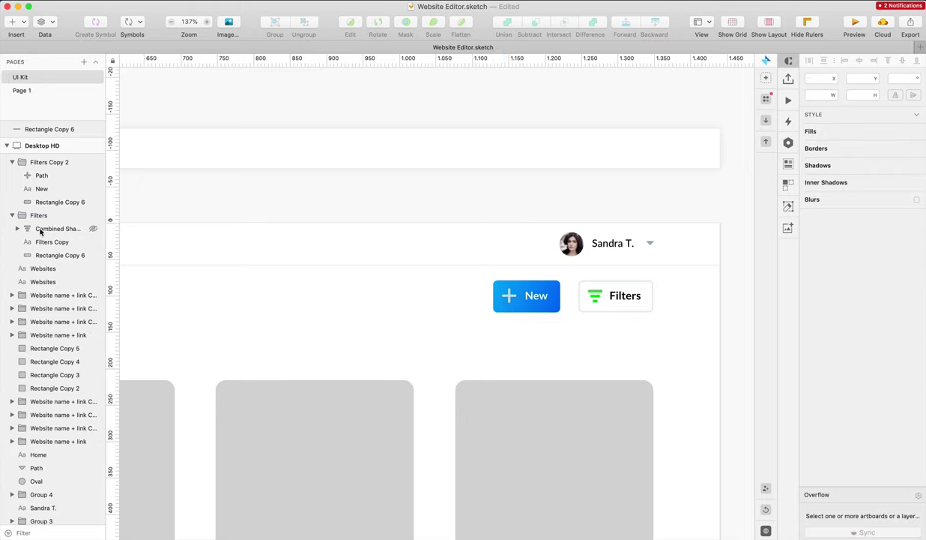
Rename the background layers of both buttons together as "Rectangle"
{"action": "left_click", "coordinate": [57, 255]}
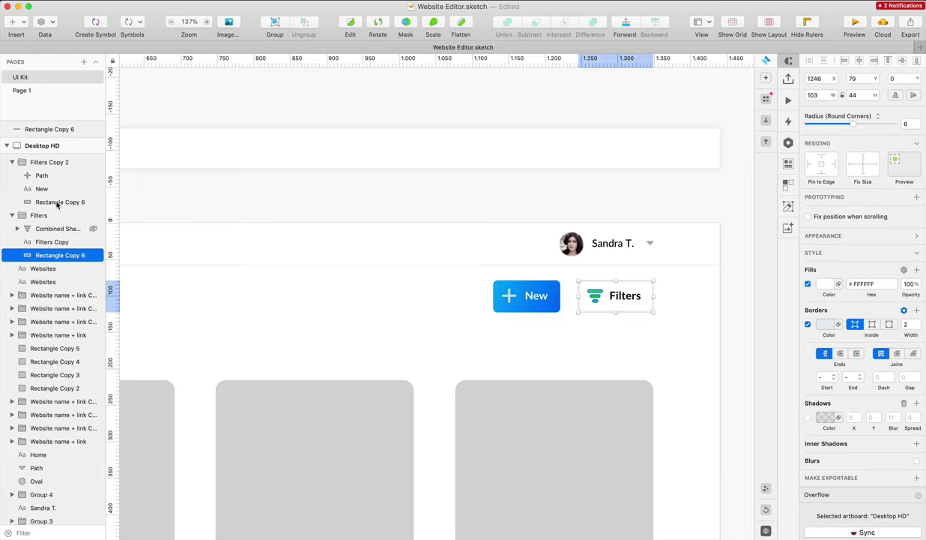
{"action": "left_click", "coordinate": [56, 202], "text": "shift"}
{"action": "key", "text": "super+shift+r"}
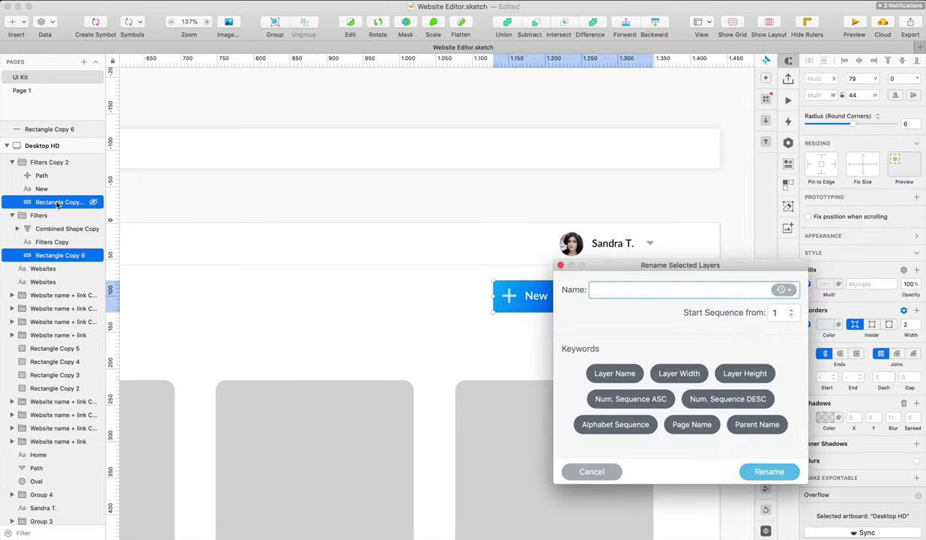
{"action": "type", "text": "Rectangle"}
{"action": "key", "text": "Return"}
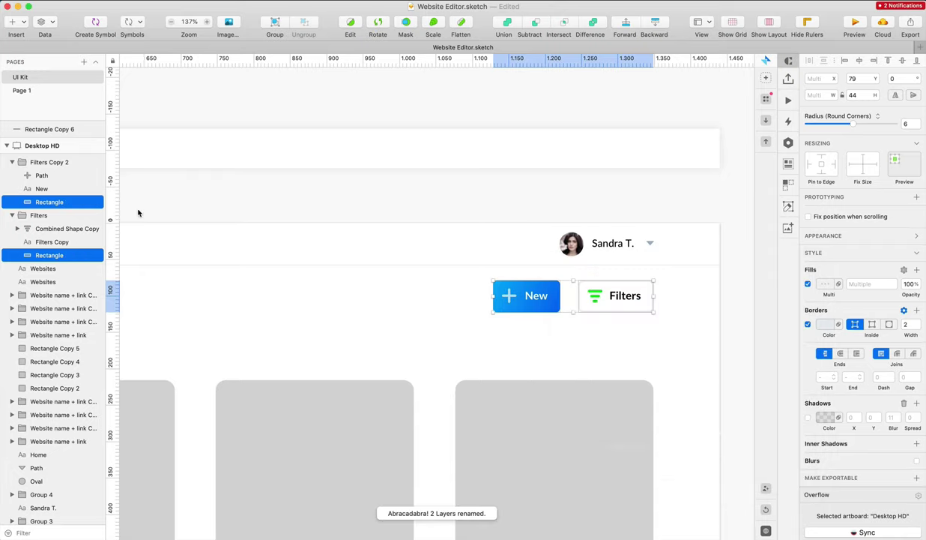
{"action": "key", "text": "Escape"}
Collapse both button groups, rename the copied one "New", and move that button closer to the Filters button
{"action": "left_click", "coordinate": [14, 216]}
{"action": "left_click", "coordinate": [12, 162]}
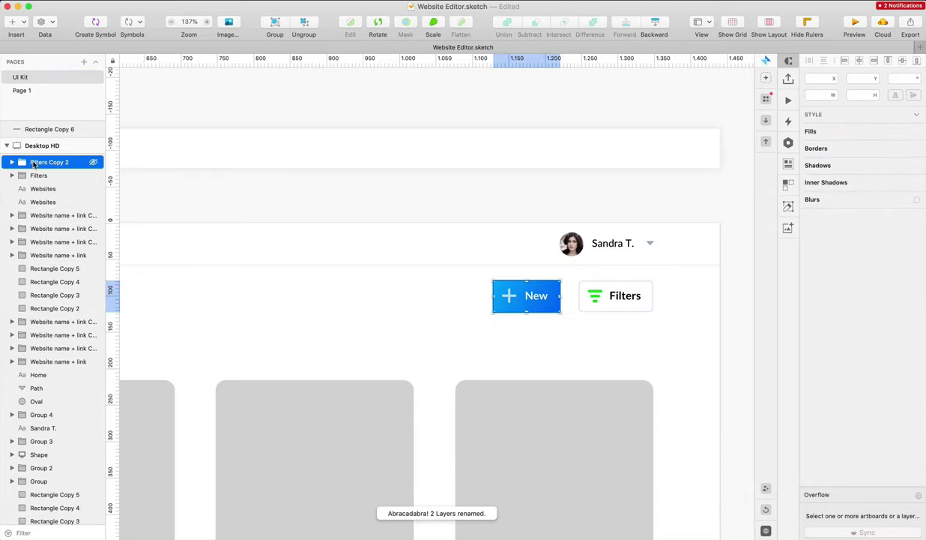
{"action": "double_click", "coordinate": [34, 162]}
{"action": "type", "text": "New"}
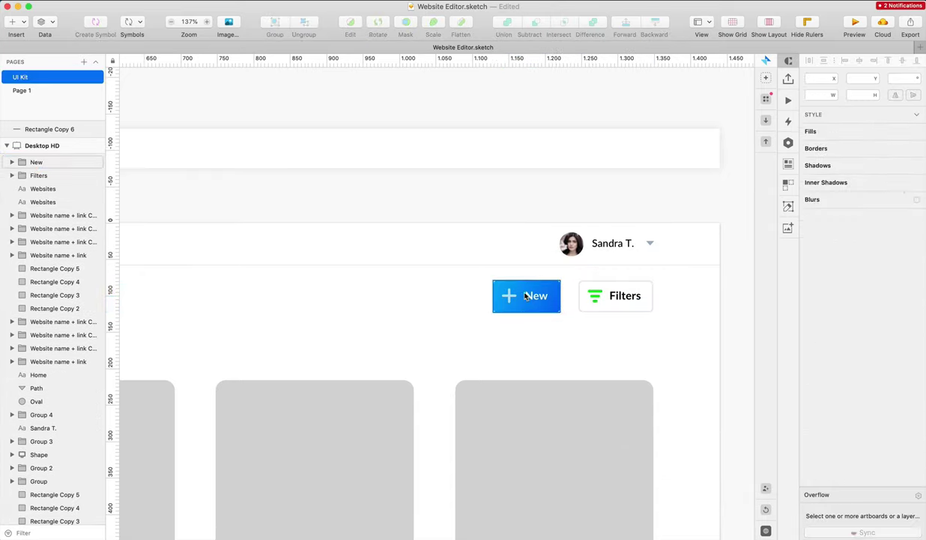
{"action": "left_click_drag", "start_coordinate": [516, 296], "coordinate": [527, 295]}
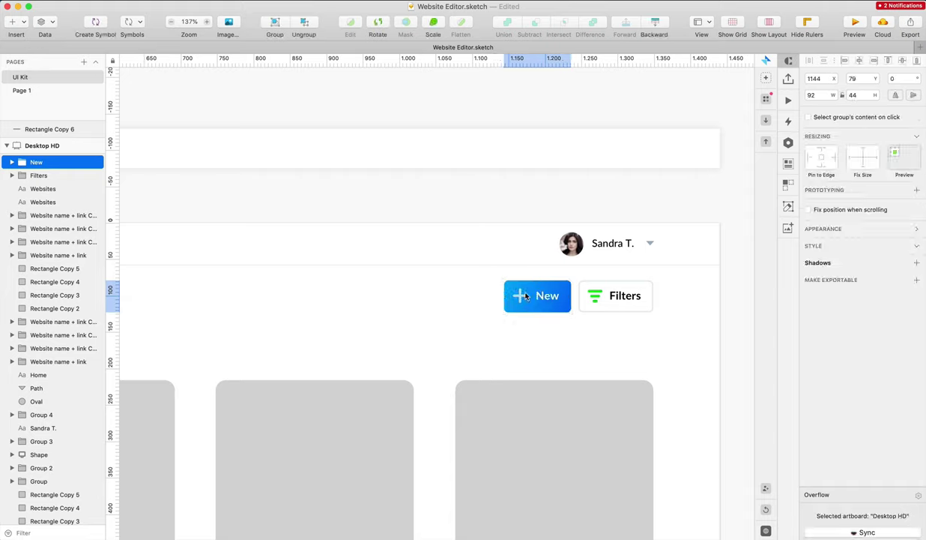
{"action": "left_click", "coordinate": [544, 329]}
Group the Home and Websites breadcrumb elements, and select that group together with the New and Filters buttons
{"action": "scroll", "coordinate": [540, 338], "scroll_direction": "down", "scroll_amount": 3}
{"action": "scroll", "coordinate": [539, 338], "scroll_direction": "left", "scroll_amount": 2}
{"action": "scroll", "coordinate": [538, 338], "scroll_direction": "down", "scroll_amount": 5}
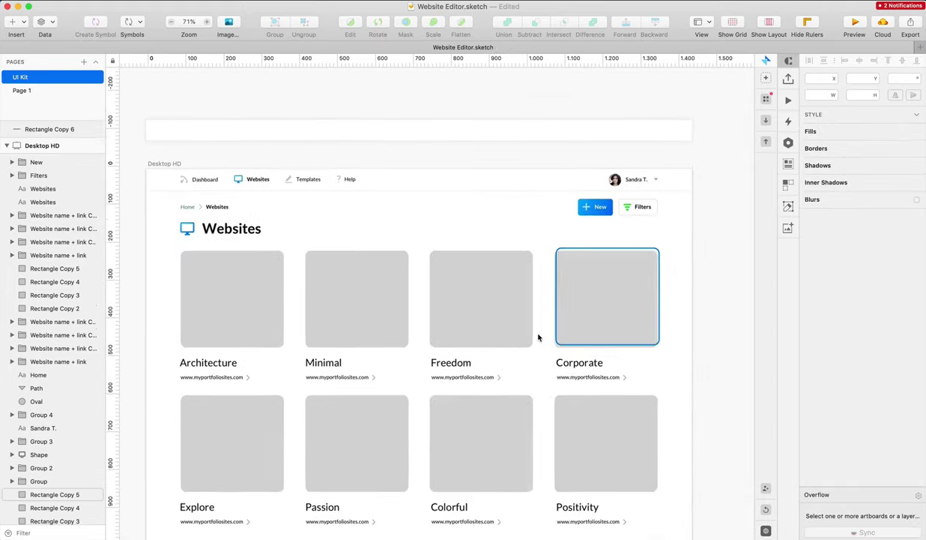
{"action": "scroll", "coordinate": [538, 337], "scroll_direction": "down", "scroll_amount": 2}
{"action": "left_click_drag", "start_coordinate": [240, 187], "coordinate": [276, 192]}
{"action": "left_click", "coordinate": [283, 189]}
{"action": "scroll", "coordinate": [269, 188], "scroll_direction": "left", "scroll_amount": 1}
{"action": "left_click_drag", "start_coordinate": [184, 176], "coordinate": [259, 189]}
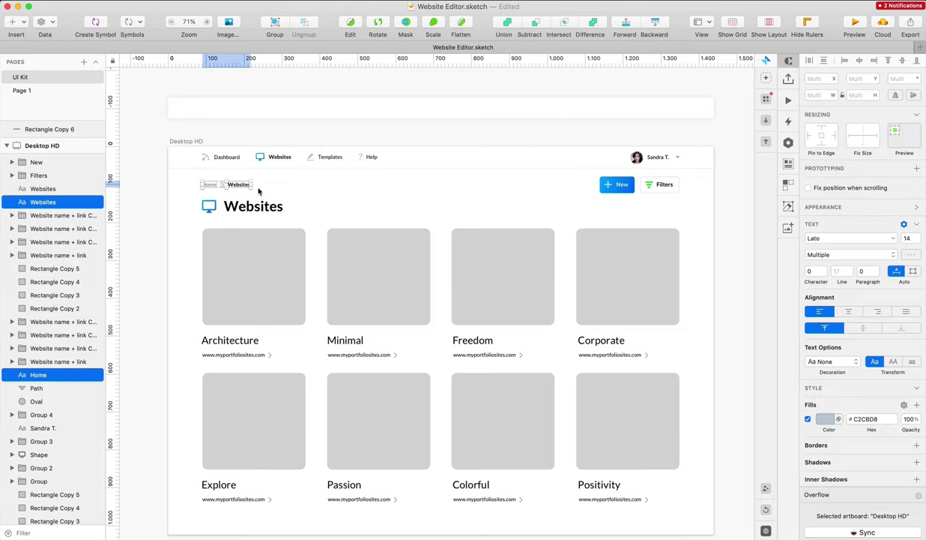
{"action": "key", "text": "super+g"}
{"action": "left_click_drag", "start_coordinate": [189, 177], "coordinate": [686, 194]}
{"action": "left_click", "coordinate": [685, 194], "text": "shift"}
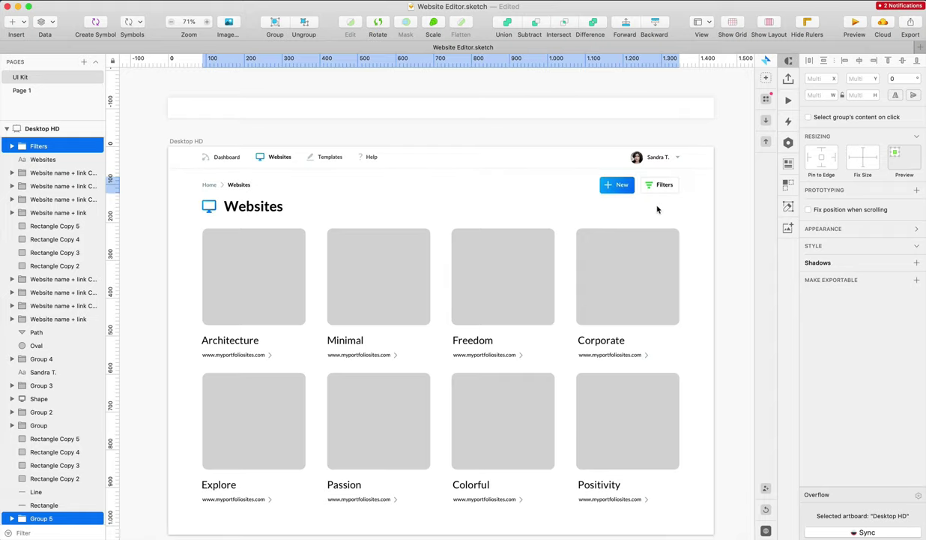
Move the second row of website cards, with placeholders, names and links, down about 5 px
{"action": "scroll", "coordinate": [390, 223], "scroll_direction": "down", "scroll_amount": 2}
{"action": "left_click_drag", "start_coordinate": [183, 196], "coordinate": [173, 370]}
{"action": "key", "text": "Down"}
{"action": "key", "text": "Down"}
{"action": "key", "text": "Down"}
{"action": "key", "text": "Down"}
{"action": "key", "text": "Down"}
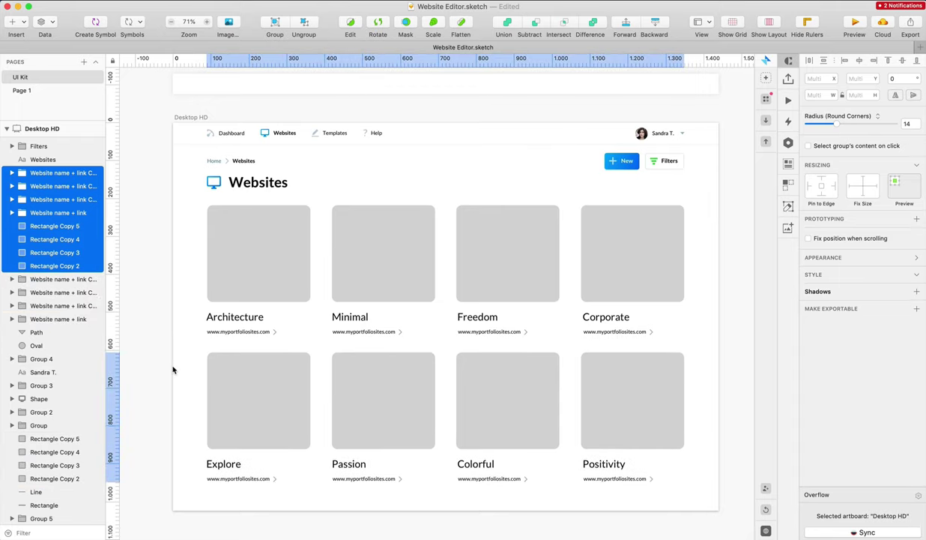
{"action": "left_click", "coordinate": [192, 326]}
Delete the blank white bar placed above the Desktop HD artboard
{"action": "scroll", "coordinate": [197, 308], "scroll_direction": "left", "scroll_amount": 2}
{"action": "scroll", "coordinate": [196, 308], "scroll_direction": "up", "scroll_amount": 2}
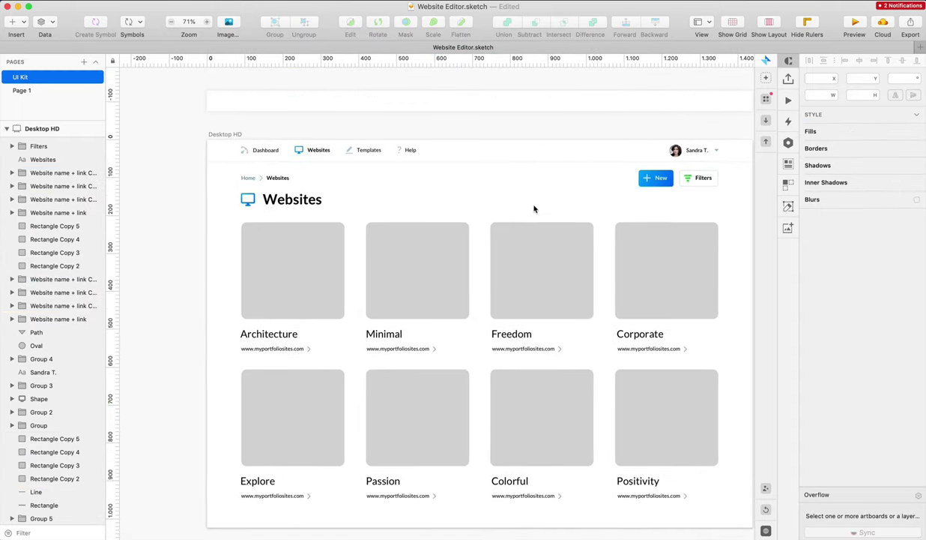
{"action": "scroll", "coordinate": [535, 208], "scroll_direction": "down", "scroll_amount": 1}
{"action": "scroll", "coordinate": [534, 208], "scroll_direction": "right", "scroll_amount": 2}
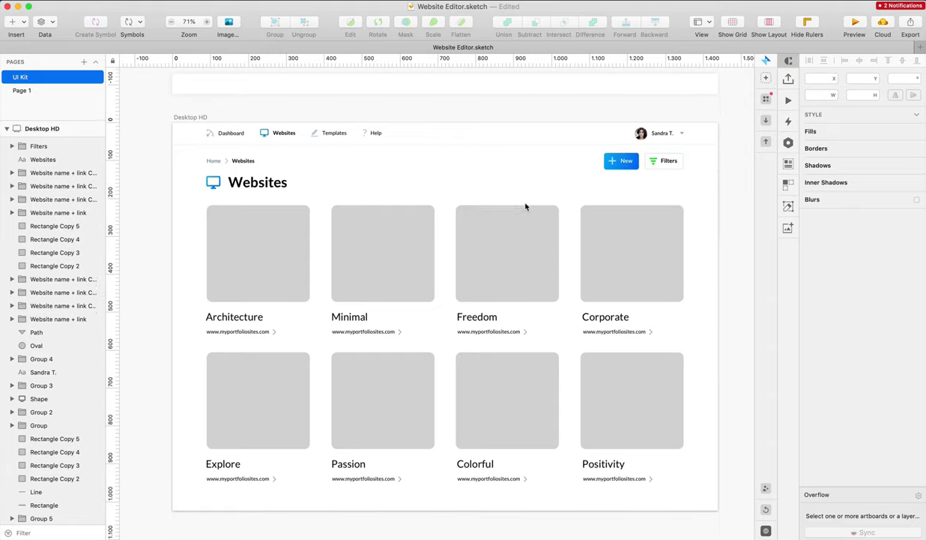
{"action": "scroll", "coordinate": [526, 207], "scroll_direction": "left", "scroll_amount": 2}
{"action": "scroll", "coordinate": [526, 207], "scroll_direction": "down", "scroll_amount": 1}
{"action": "scroll", "coordinate": [480, 142], "scroll_direction": "up", "scroll_amount": 2}
{"action": "left_click", "coordinate": [445, 102]}
{"action": "key", "text": "Delete"}
{"action": "scroll", "coordinate": [442, 104], "scroll_direction": "down", "scroll_amount": 1}
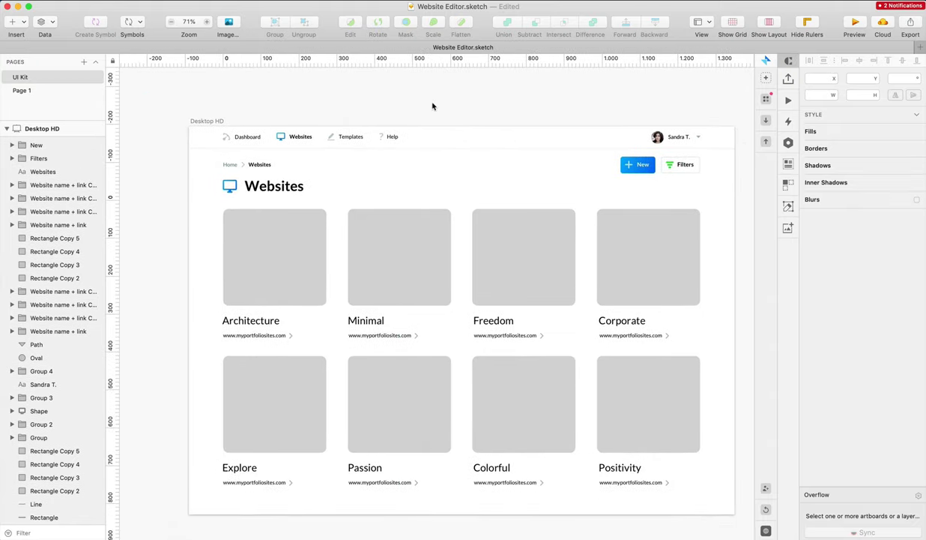
{"action": "scroll", "coordinate": [452, 96], "scroll_direction": "down", "scroll_amount": 1}
{"action": "scroll", "coordinate": [452, 97], "scroll_direction": "right", "scroll_amount": 1}
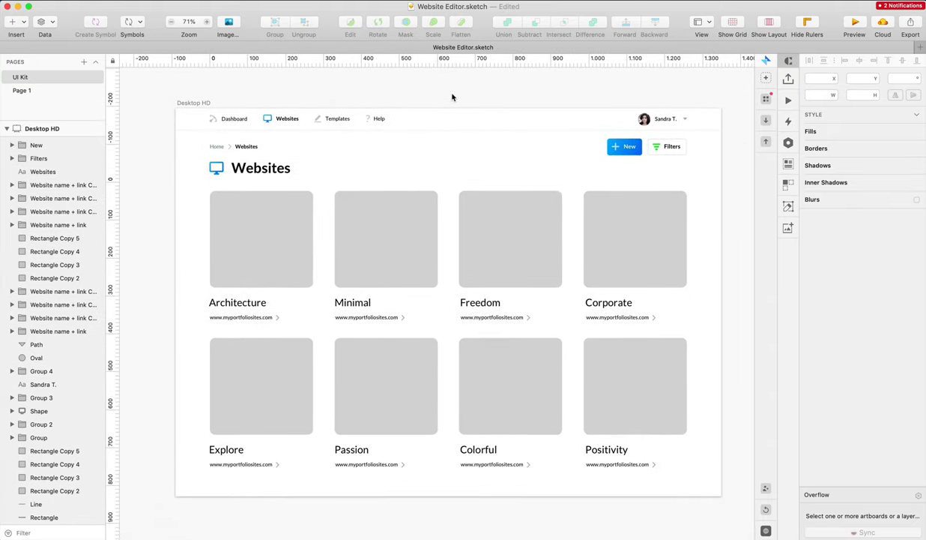
{"action": "left_click", "coordinate": [278, 240]}
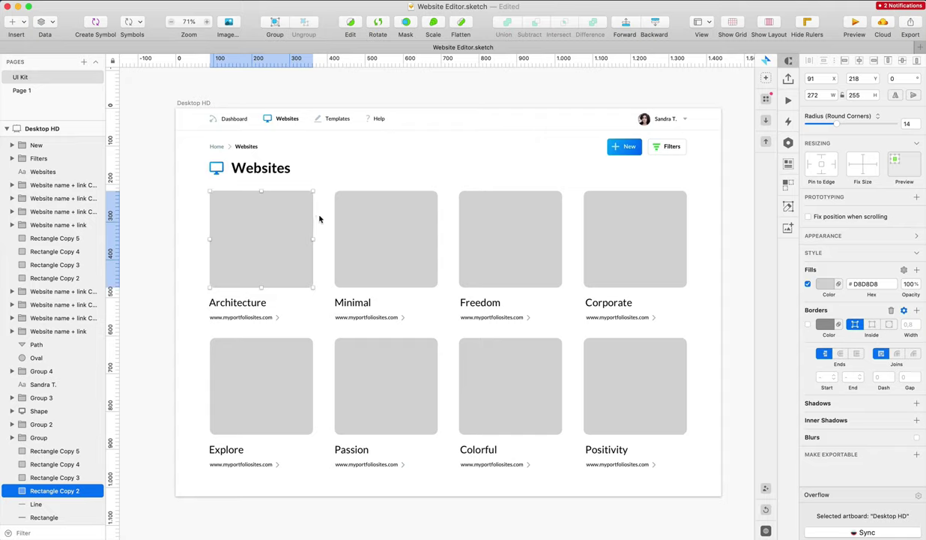
{"action": "left_click", "coordinate": [457, 180]}
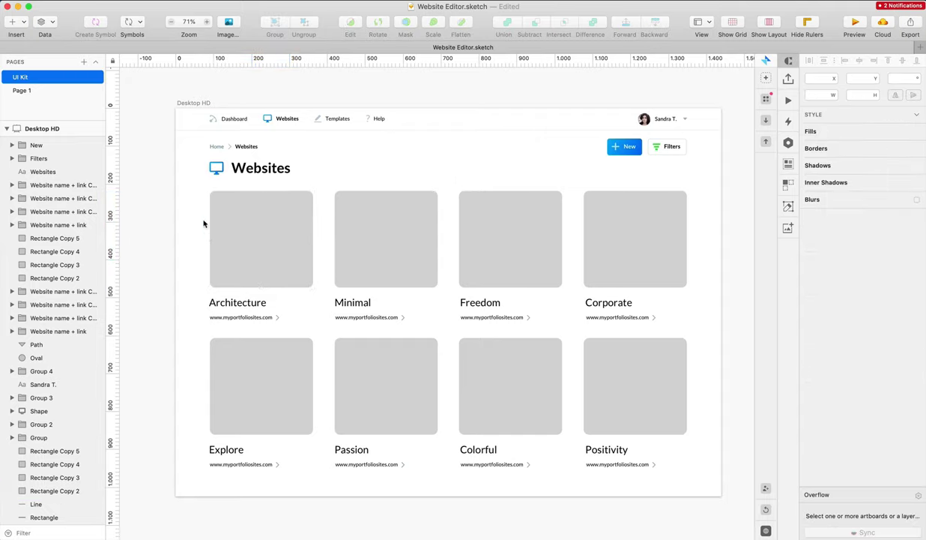
Open the Unsplash quick placement options for photos and look through the available photo categories
{"action": "left_click", "coordinate": [789, 170]}
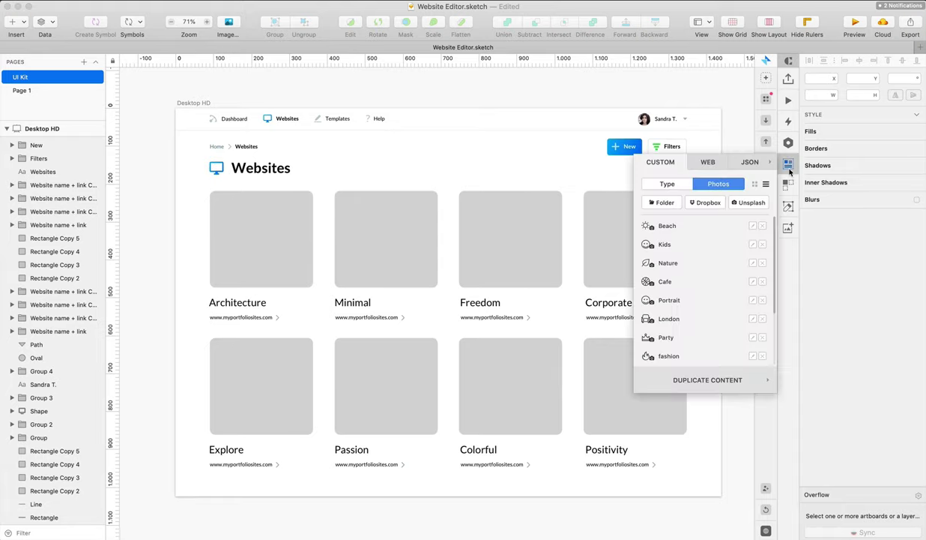
{"action": "scroll", "coordinate": [675, 292], "scroll_direction": "down", "scroll_amount": 2}
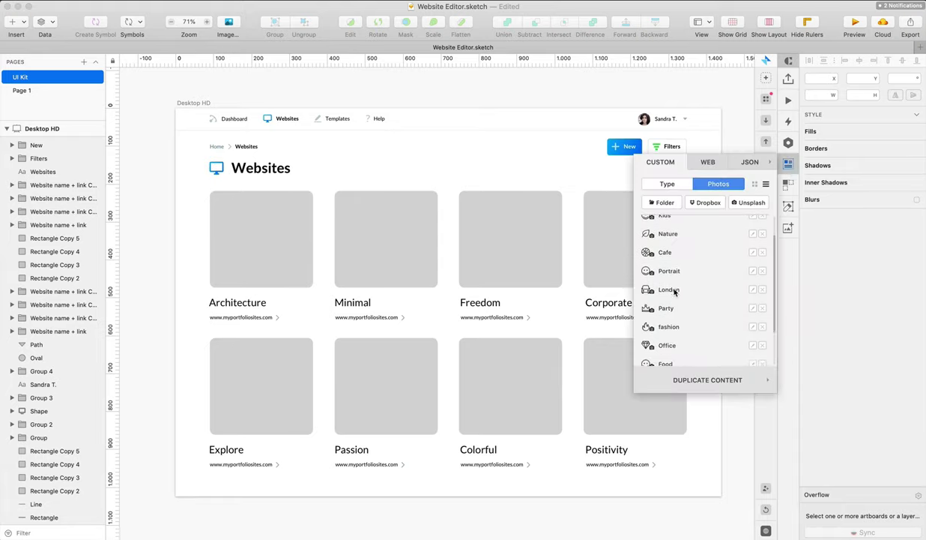
{"action": "scroll", "coordinate": [675, 292], "scroll_direction": "down", "scroll_amount": 3}
{"action": "left_click", "coordinate": [735, 205]}
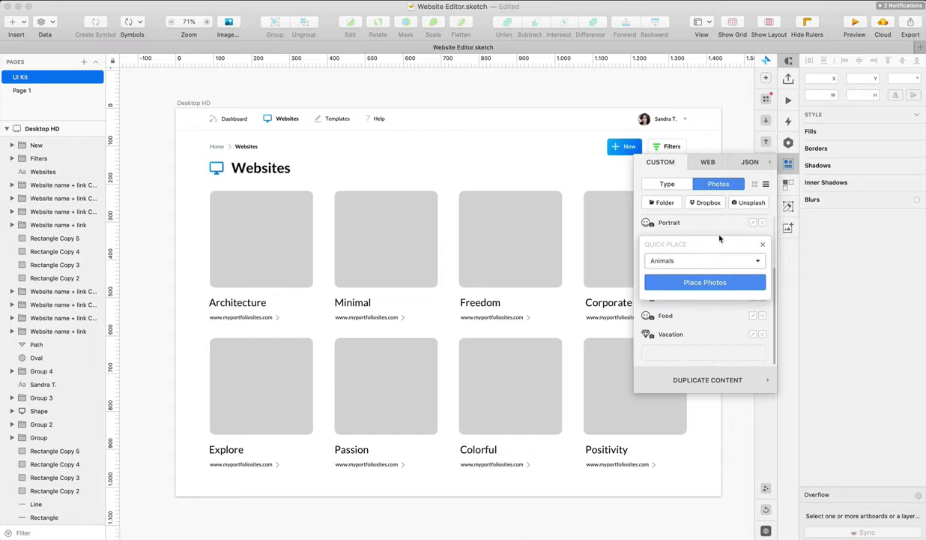
{"action": "left_click", "coordinate": [716, 260]}
{"action": "scroll", "coordinate": [716, 261], "scroll_direction": "down", "scroll_amount": 5}
{"action": "scroll", "coordinate": [716, 260], "scroll_direction": "up", "scroll_amount": 3}
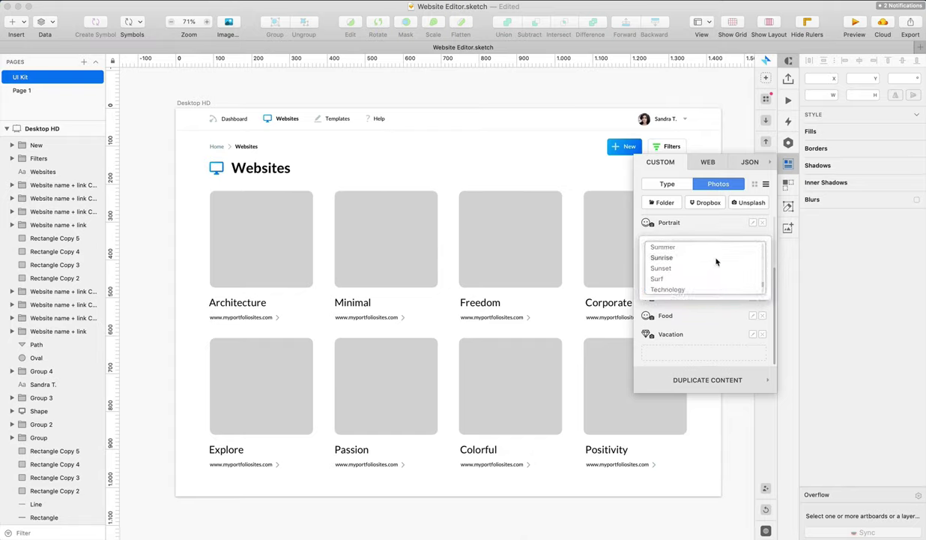
{"action": "scroll", "coordinate": [716, 261], "scroll_direction": "up", "scroll_amount": 5}
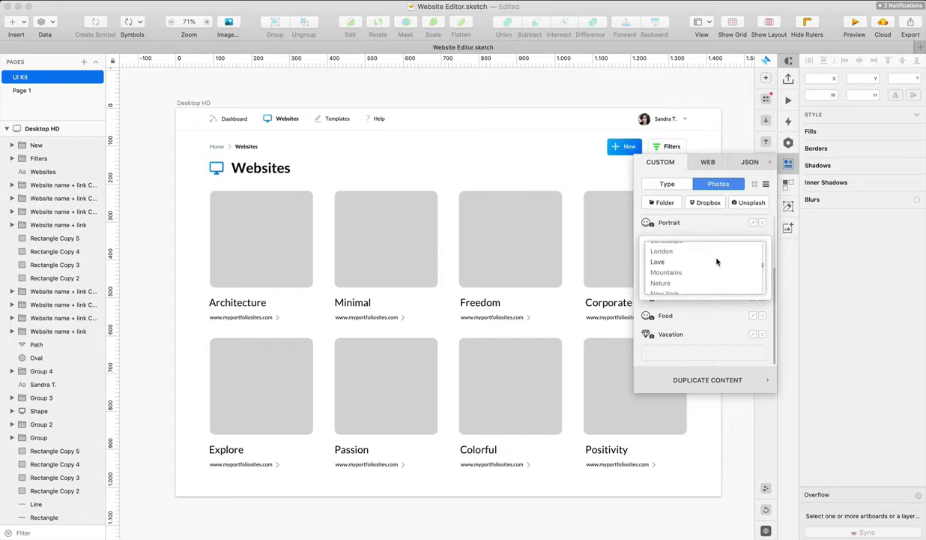
Select all eight grey card placeholders and fill them with Unsplash photos from the Nature category
{"action": "left_click", "coordinate": [206, 229]}
{"action": "left_click_drag", "start_coordinate": [201, 228], "coordinate": [687, 310]}
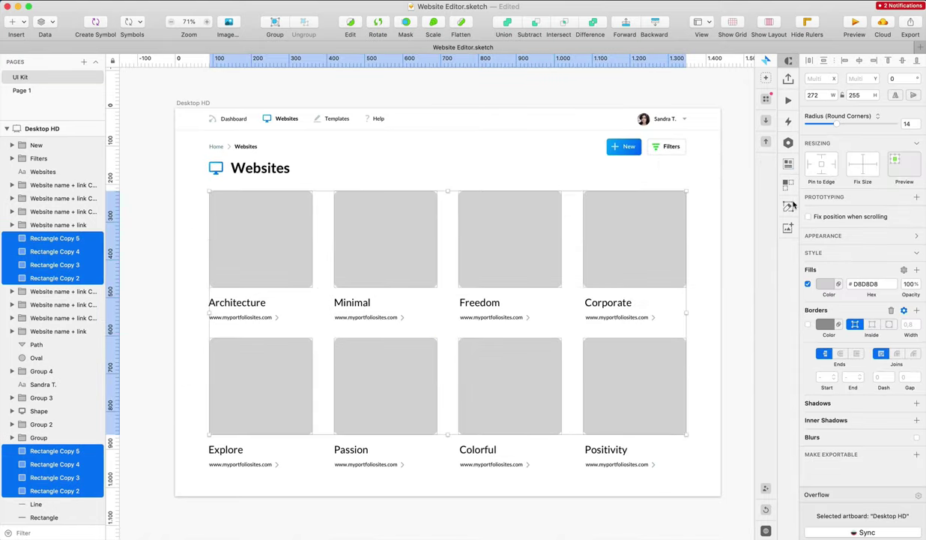
{"action": "left_click", "coordinate": [788, 163]}
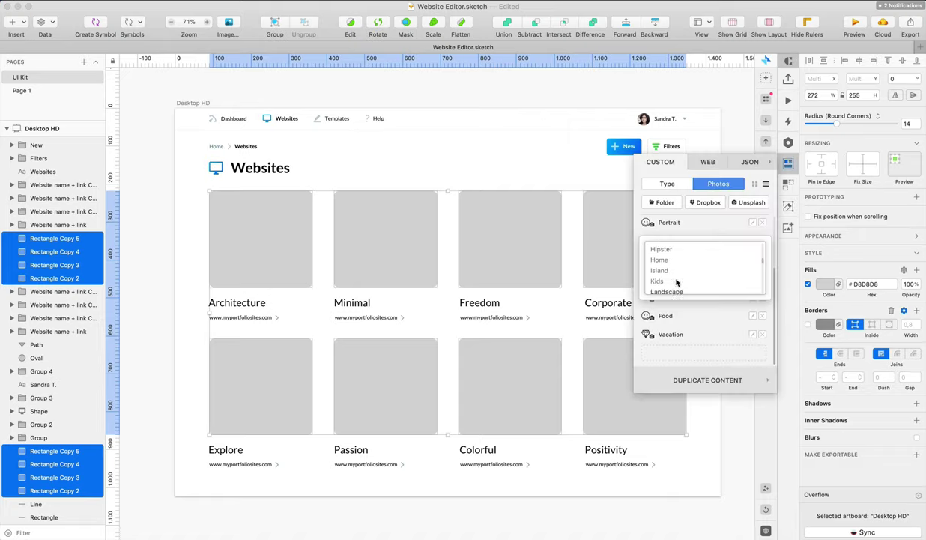
{"action": "scroll", "coordinate": [677, 282], "scroll_direction": "up", "scroll_amount": 5}
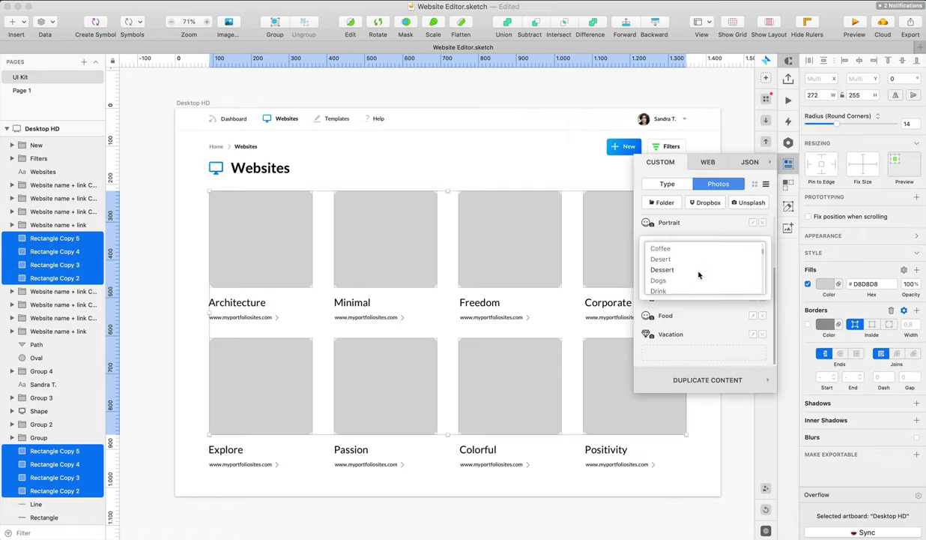
{"action": "scroll", "coordinate": [703, 275], "scroll_direction": "down", "scroll_amount": 5}
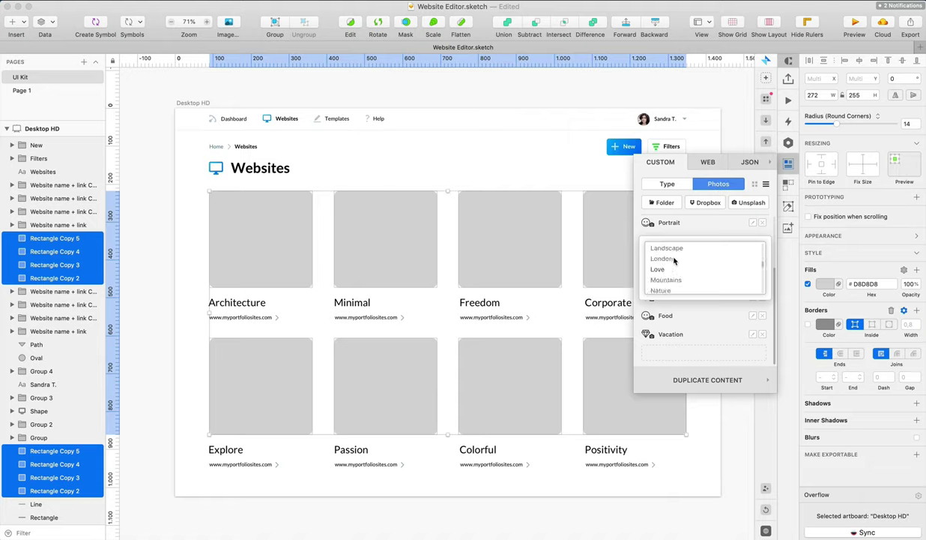
{"action": "left_click", "coordinate": [669, 271]}
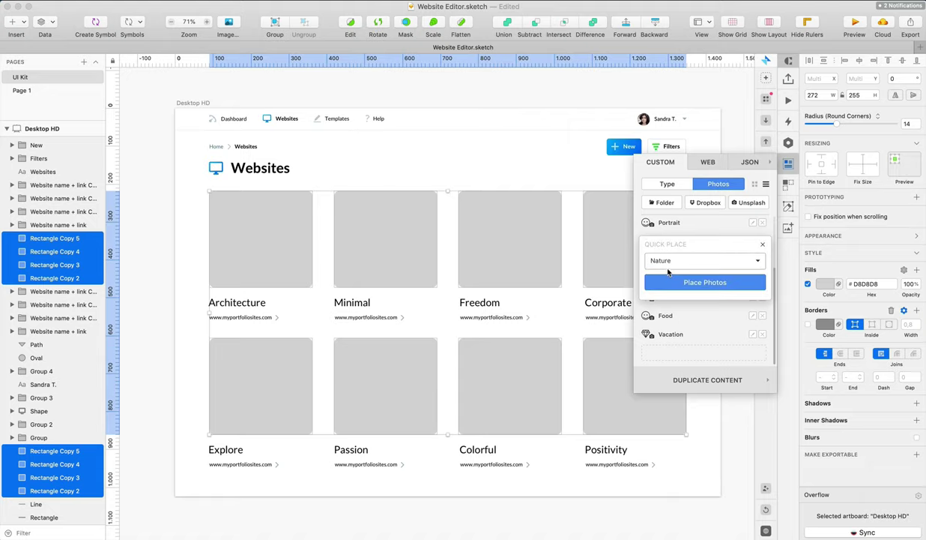
{"action": "left_click", "coordinate": [686, 283]}
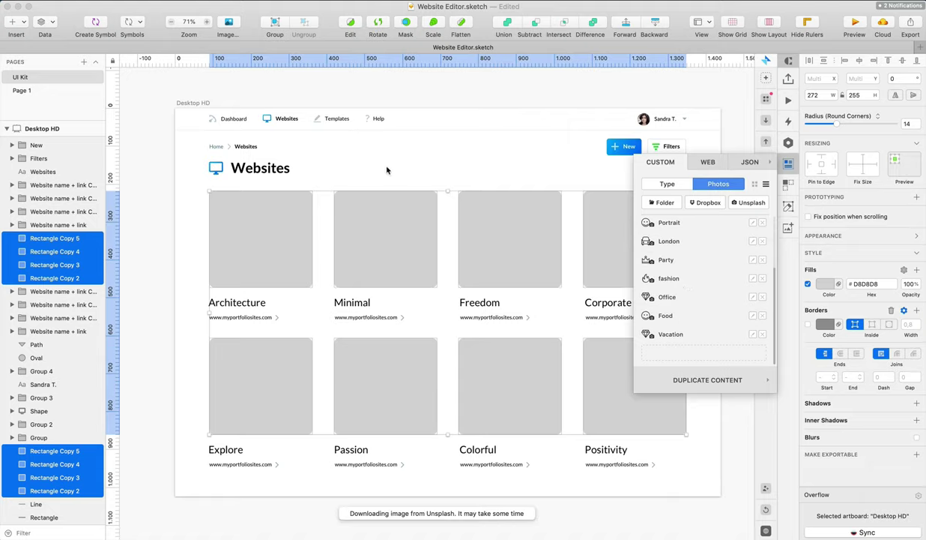
{"action": "left_click", "coordinate": [418, 166]}
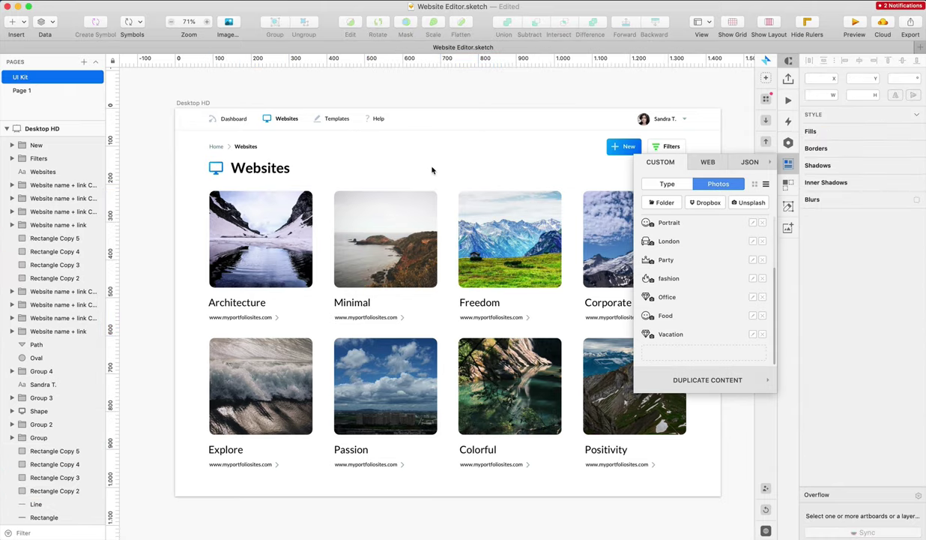
{"action": "scroll", "coordinate": [424, 257], "scroll_direction": "right", "scroll_amount": 3}
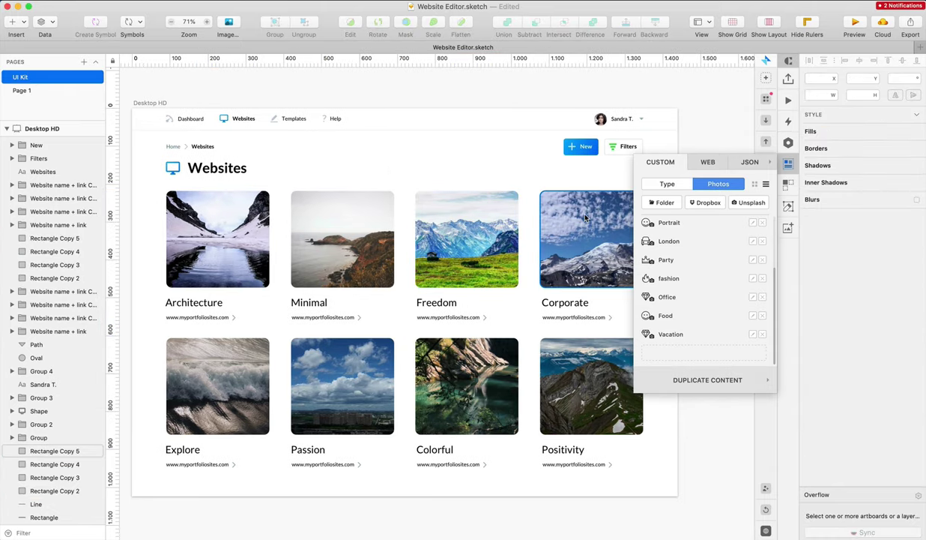
{"action": "left_click", "coordinate": [705, 203]}
{"action": "left_click", "coordinate": [762, 246]}
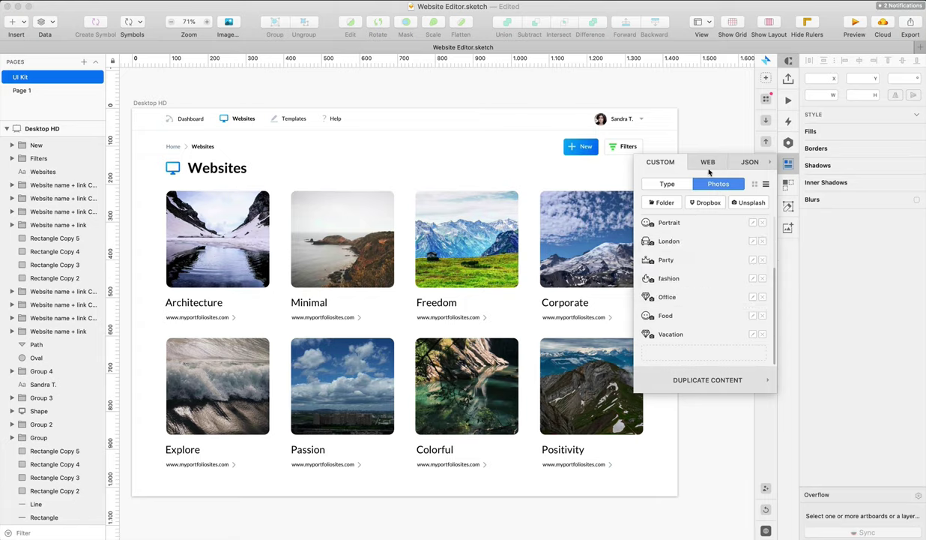
Search Google for "unsplash" in the plugin's built-in web browser and open the unsplash.com site
{"action": "left_click", "coordinate": [707, 162]}
{"action": "left_click", "coordinate": [649, 331]}
{"action": "type", "text": "unp"}
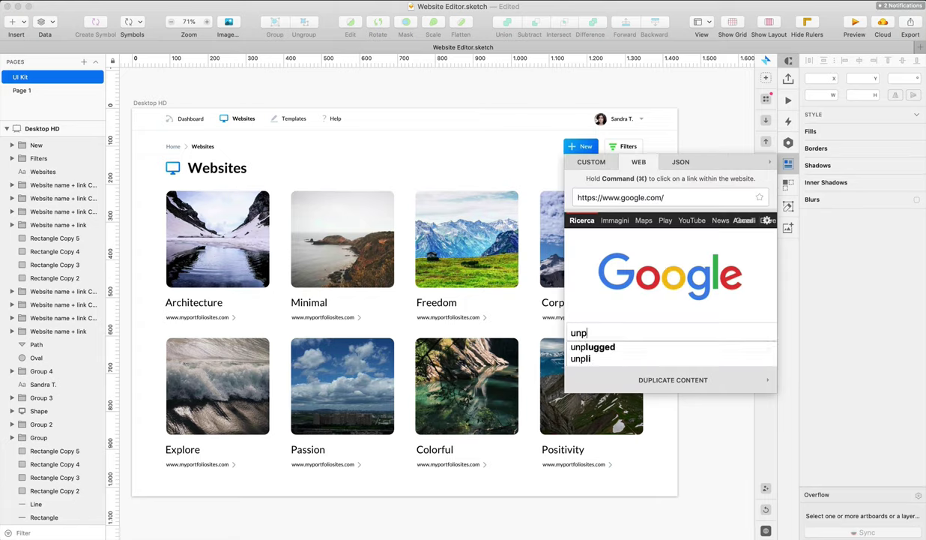
{"action": "type", "text": "slash"}
{"action": "key", "text": "Return"}
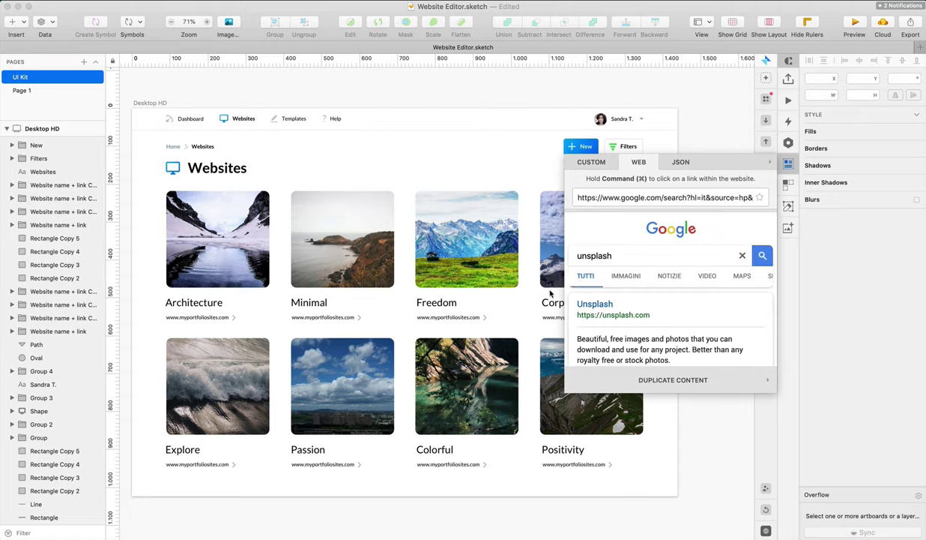
{"action": "left_click", "coordinate": [597, 304]}
{"action": "left_click", "coordinate": [763, 234]}
{"action": "left_click", "coordinate": [588, 305], "text": "super"}
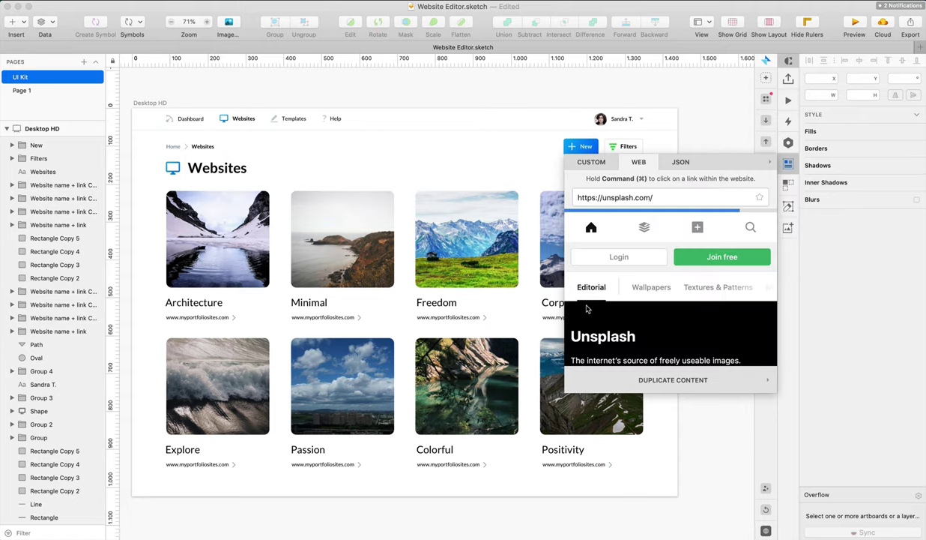
Search the Unsplash site for "minimal" pictures
{"action": "left_click", "coordinate": [751, 227]}
{"action": "left_click", "coordinate": [762, 234]}
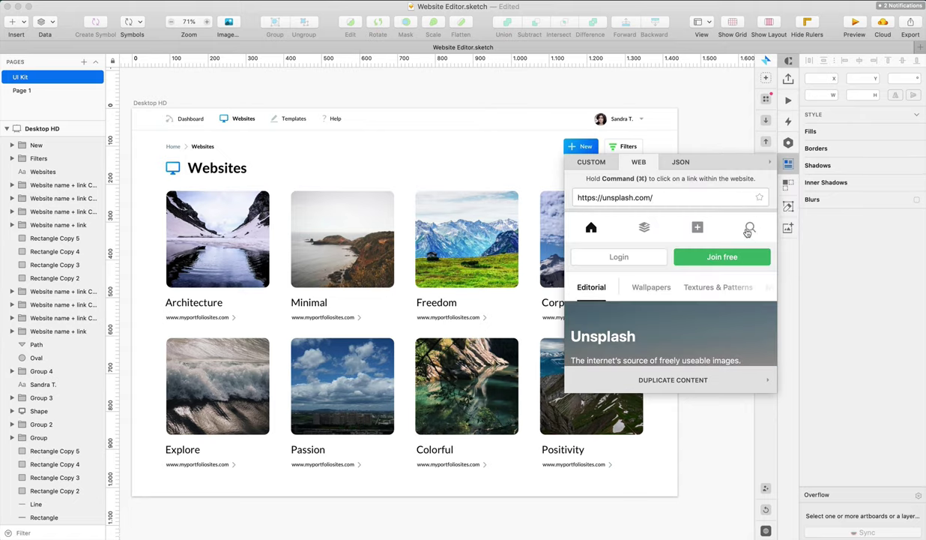
{"action": "left_click", "coordinate": [751, 228], "text": "super"}
{"action": "left_click", "coordinate": [655, 232]}
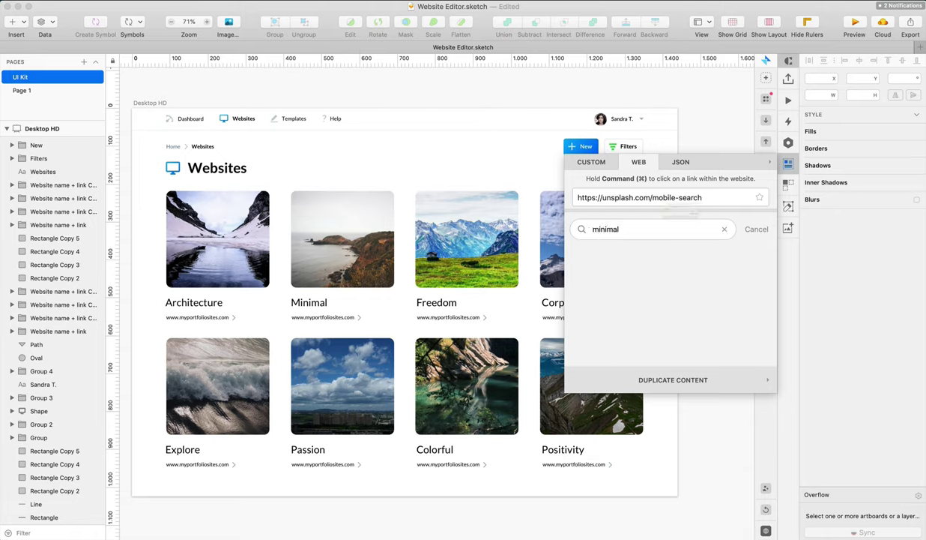
{"action": "key", "text": "Return"}
Replace the Architecture card's image with the green leaf branch photo on white from the minimal search results
{"action": "left_click", "coordinate": [212, 235]}
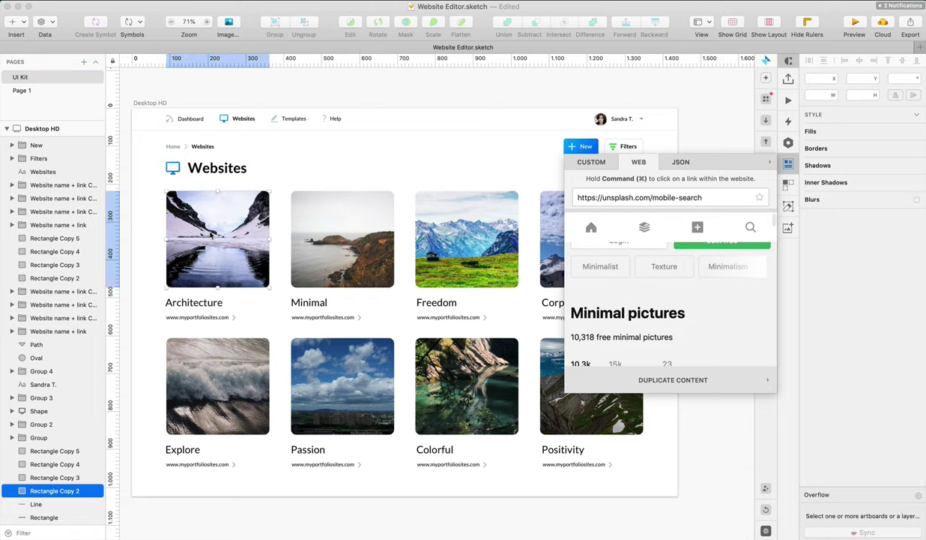
{"action": "scroll", "coordinate": [734, 307], "scroll_direction": "down", "scroll_amount": 10}
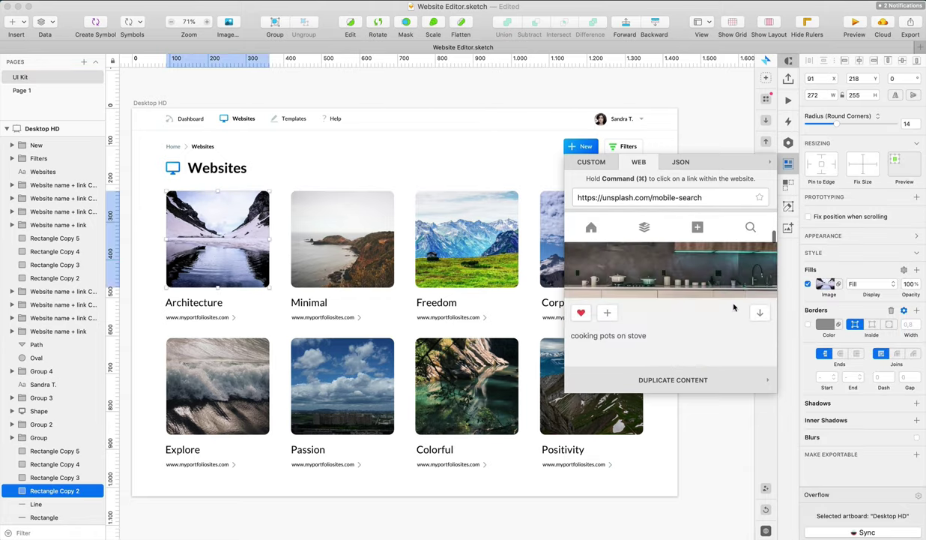
{"action": "scroll", "coordinate": [733, 307], "scroll_direction": "down", "scroll_amount": 5}
{"action": "left_click", "coordinate": [678, 307]}
{"action": "scroll", "coordinate": [679, 306], "scroll_direction": "down", "scroll_amount": 3}
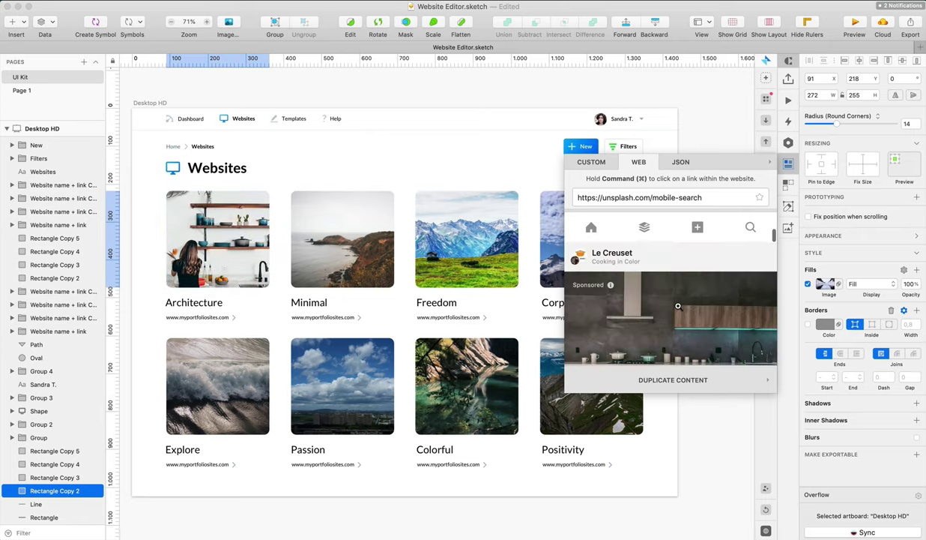
{"action": "scroll", "coordinate": [679, 307], "scroll_direction": "down", "scroll_amount": 5}
{"action": "scroll", "coordinate": [678, 307], "scroll_direction": "up", "scroll_amount": 2}
{"action": "left_click", "coordinate": [679, 307]}
Replace the Minimal card's image with the photo of large green monstera leaves
{"action": "left_click", "coordinate": [342, 249]}
{"action": "scroll", "coordinate": [702, 256], "scroll_direction": "down", "scroll_amount": 3}
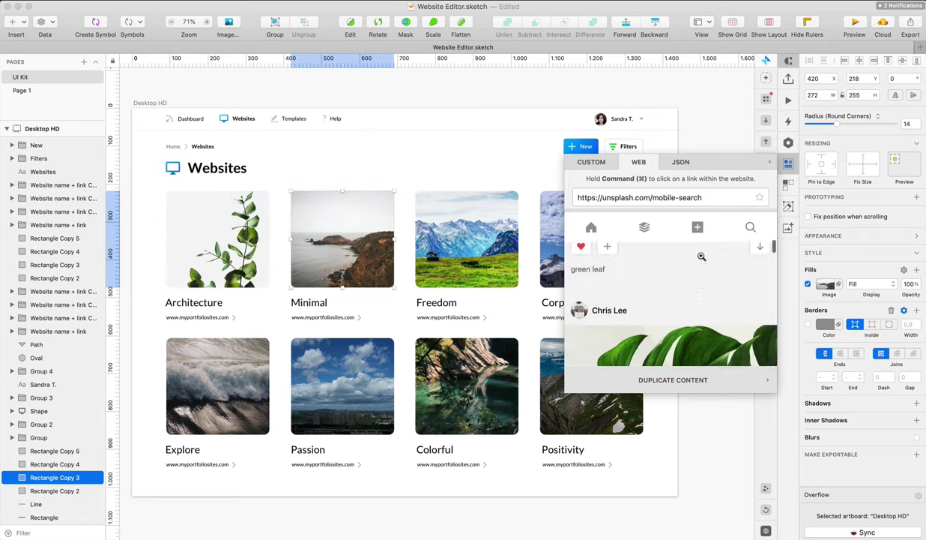
{"action": "scroll", "coordinate": [702, 257], "scroll_direction": "down", "scroll_amount": 2}
{"action": "left_click", "coordinate": [698, 257]}
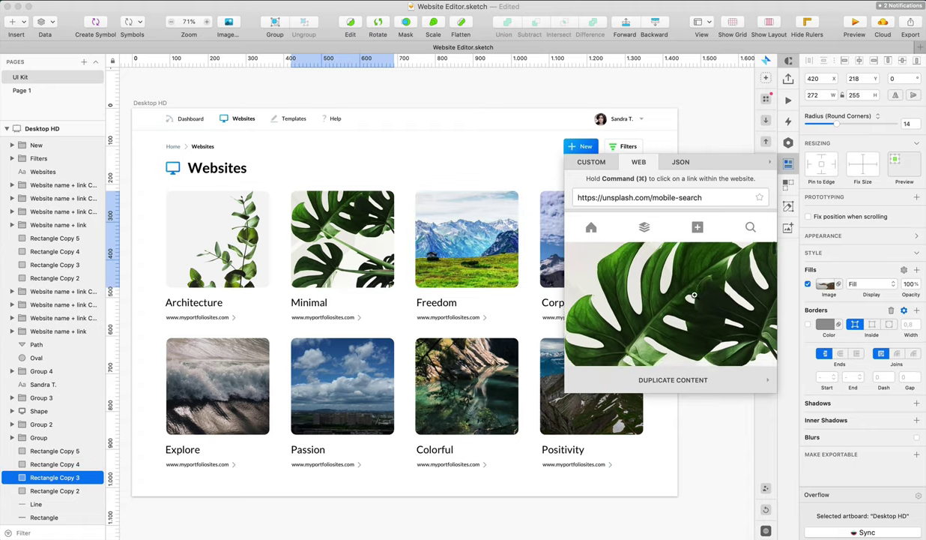
Browse further through the minimal results and give the Minimal card the black sand dunes photo
{"action": "scroll", "coordinate": [695, 295], "scroll_direction": "down", "scroll_amount": 10}
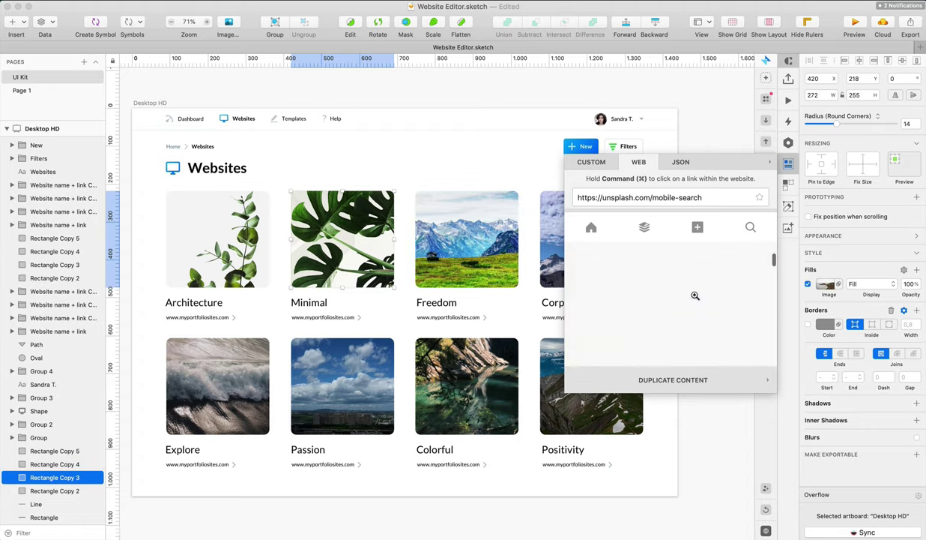
{"action": "left_click", "coordinate": [695, 295]}
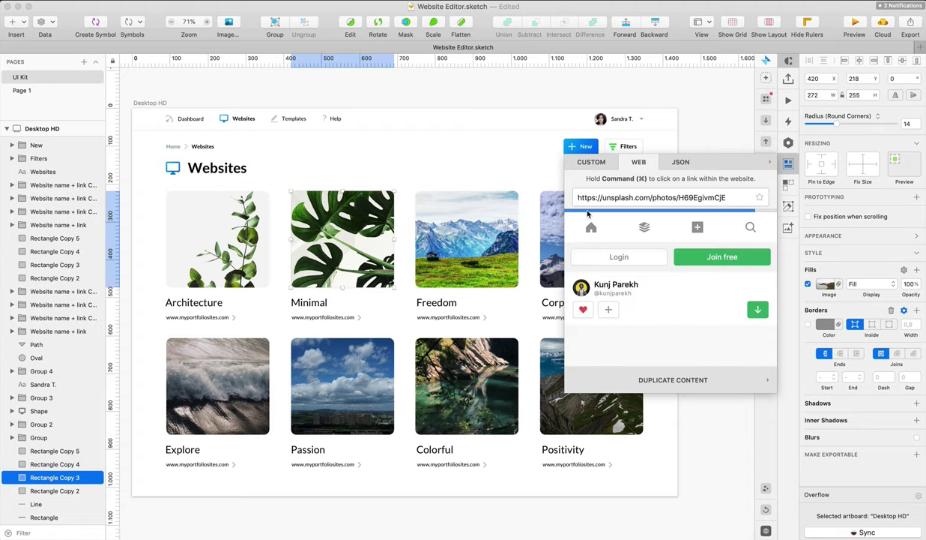
{"action": "scroll", "coordinate": [598, 322], "scroll_direction": "down", "scroll_amount": 2}
{"action": "scroll", "coordinate": [600, 321], "scroll_direction": "left", "scroll_amount": 5}
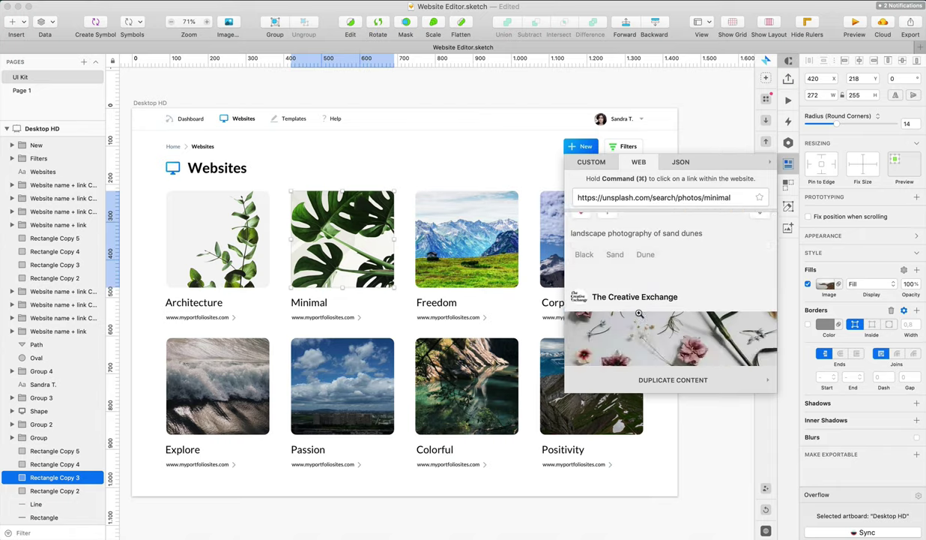
{"action": "left_click", "coordinate": [639, 313]}
Replace the Freedom card's image with the photo of a person walking on a snowfield
{"action": "left_click", "coordinate": [486, 242]}
{"action": "scroll", "coordinate": [726, 293], "scroll_direction": "down", "scroll_amount": 3}
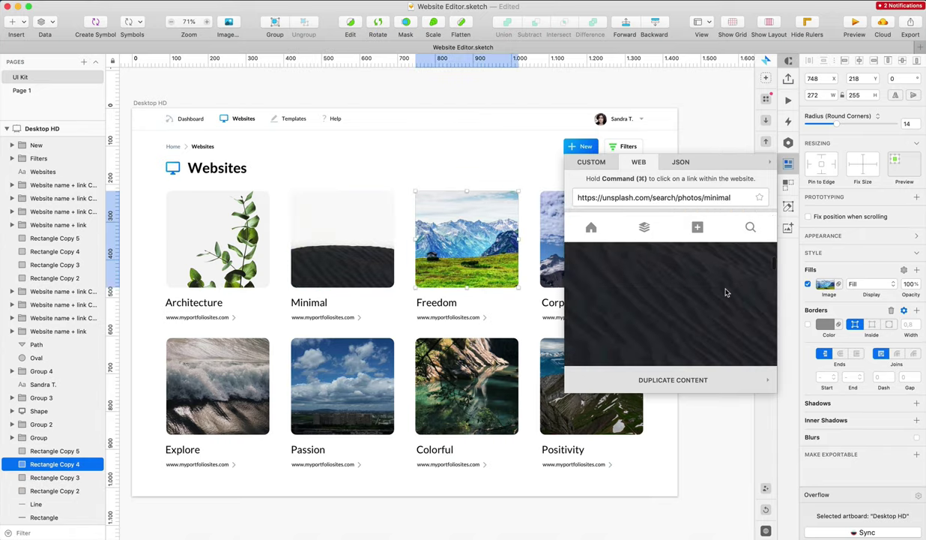
{"action": "scroll", "coordinate": [724, 293], "scroll_direction": "down", "scroll_amount": 10}
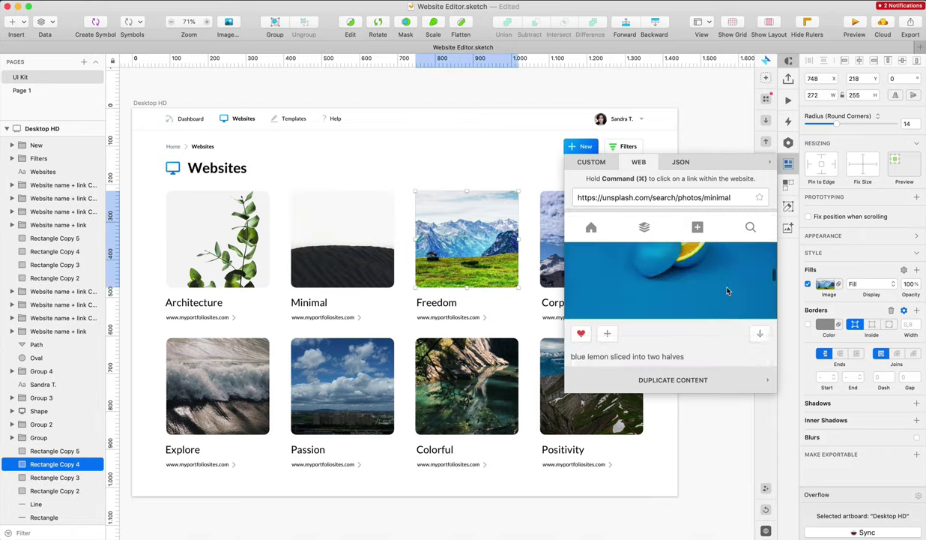
{"action": "left_click", "coordinate": [691, 307]}
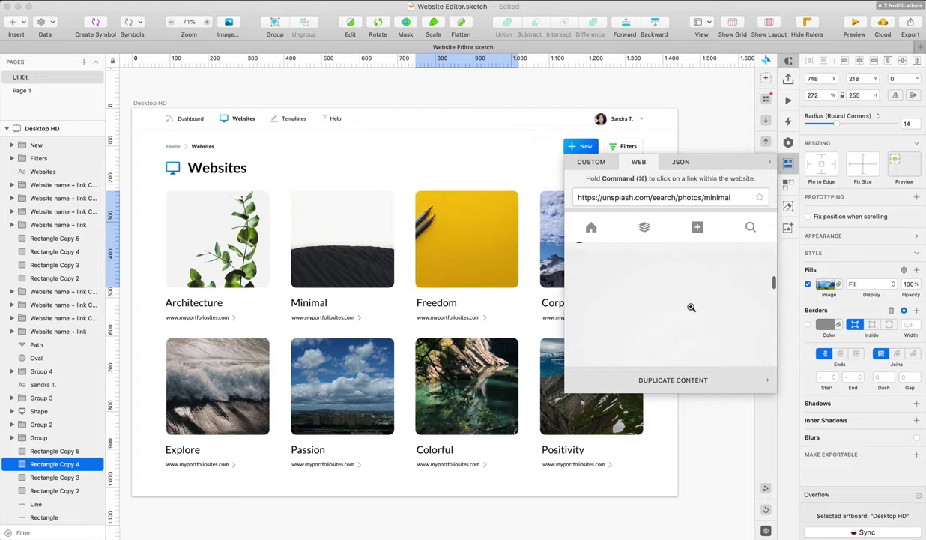
{"action": "left_click", "coordinate": [691, 306]}
{"action": "scroll", "coordinate": [691, 306], "scroll_direction": "down", "scroll_amount": 3}
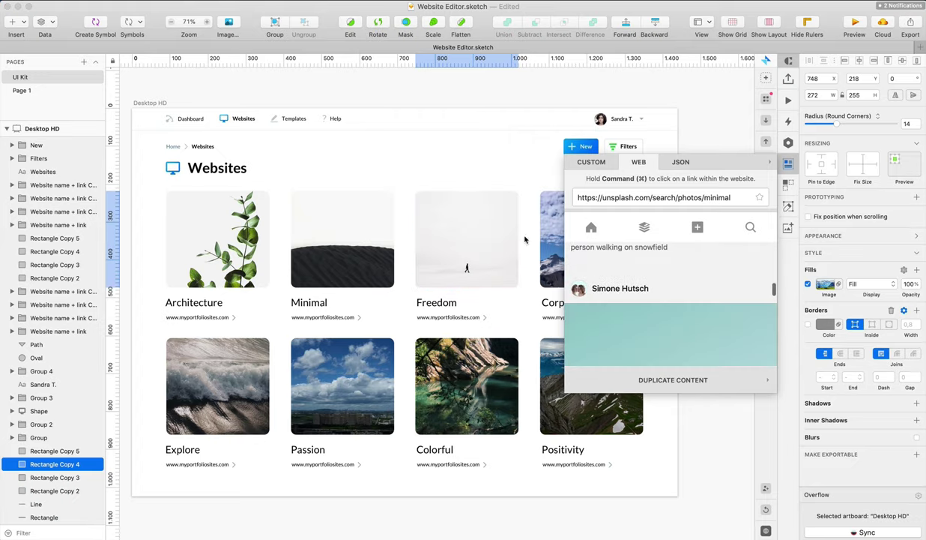
Replace the Corporate card's image with the teal photo showing a triangular rooftop
{"action": "left_click", "coordinate": [551, 239]}
{"action": "scroll", "coordinate": [540, 306], "scroll_direction": "right", "scroll_amount": 3}
{"action": "scroll", "coordinate": [539, 305], "scroll_direction": "down", "scroll_amount": 2}
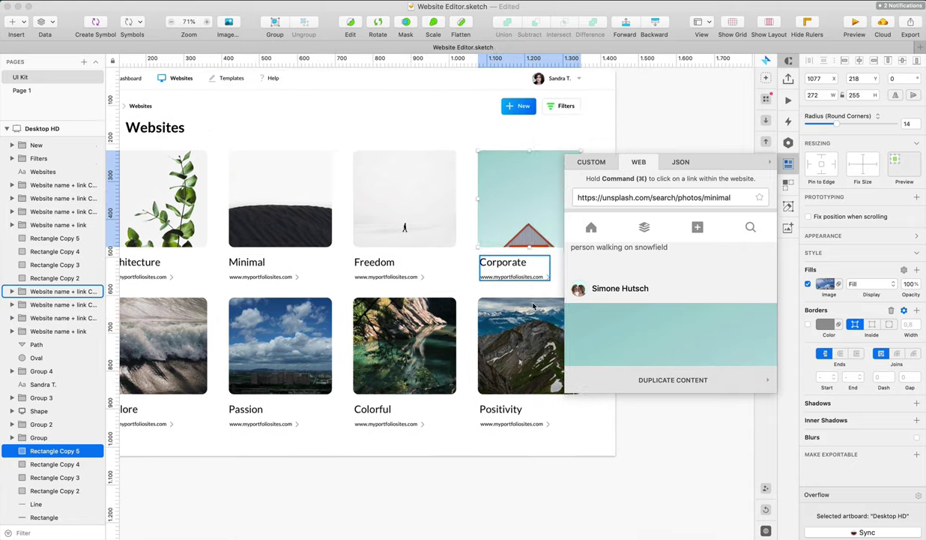
Replace the Corporate card's image with the photo of a black lamp against a green wall
{"action": "left_click", "coordinate": [635, 305]}
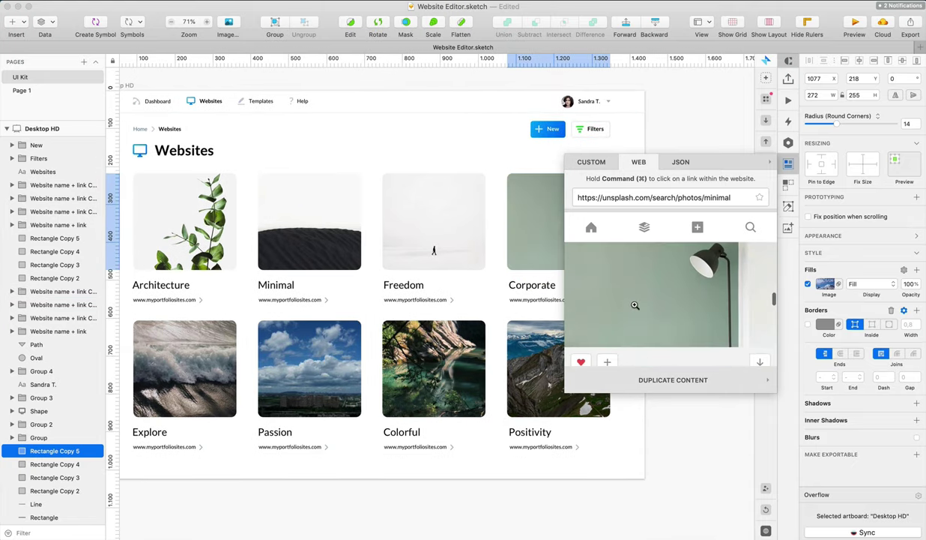
{"action": "scroll", "coordinate": [517, 315], "scroll_direction": "right", "scroll_amount": 5}
{"action": "scroll", "coordinate": [517, 314], "scroll_direction": "left", "scroll_amount": 4}
{"action": "scroll", "coordinate": [517, 315], "scroll_direction": "down", "scroll_amount": 2}
Replace the Positivity card's image with the photo of a white pencil on a light background
{"action": "left_click", "coordinate": [519, 322]}
{"action": "scroll", "coordinate": [684, 295], "scroll_direction": "down", "scroll_amount": 4}
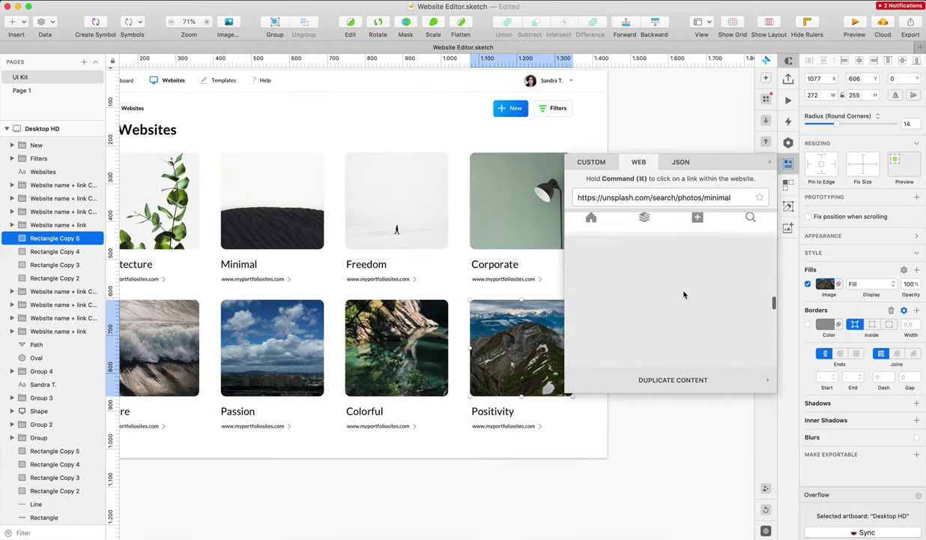
{"action": "left_click", "coordinate": [683, 294]}
Replace the Colorful card's image with the photo of three colourful cacti in white pots
{"action": "left_click", "coordinate": [397, 345]}
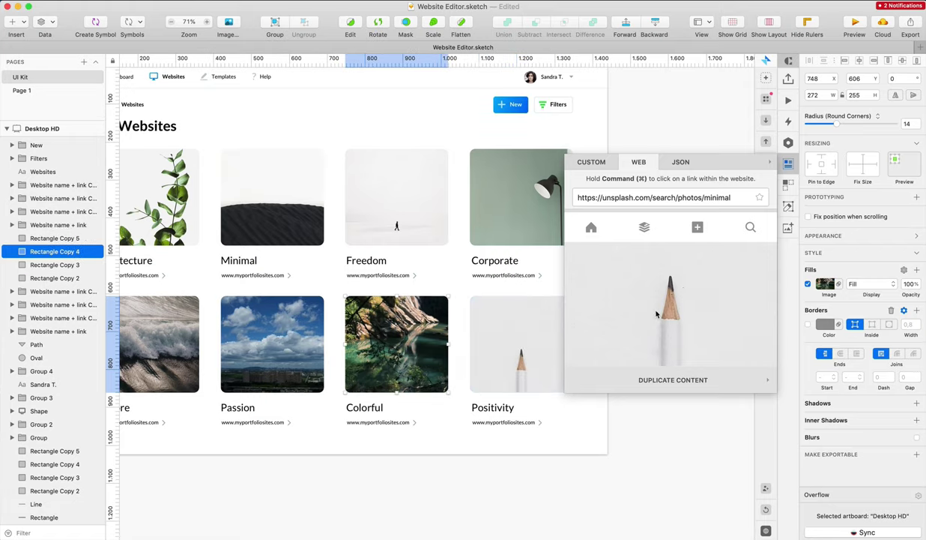
{"action": "scroll", "coordinate": [397, 345], "scroll_direction": "down", "scroll_amount": 2}
{"action": "scroll", "coordinate": [657, 314], "scroll_direction": "down", "scroll_amount": 3}
{"action": "left_click", "coordinate": [657, 315]}
Try the misty mountain photo on the Passion card and settle on the Ferris wheel photo
{"action": "scroll", "coordinate": [657, 314], "scroll_direction": "down", "scroll_amount": 3}
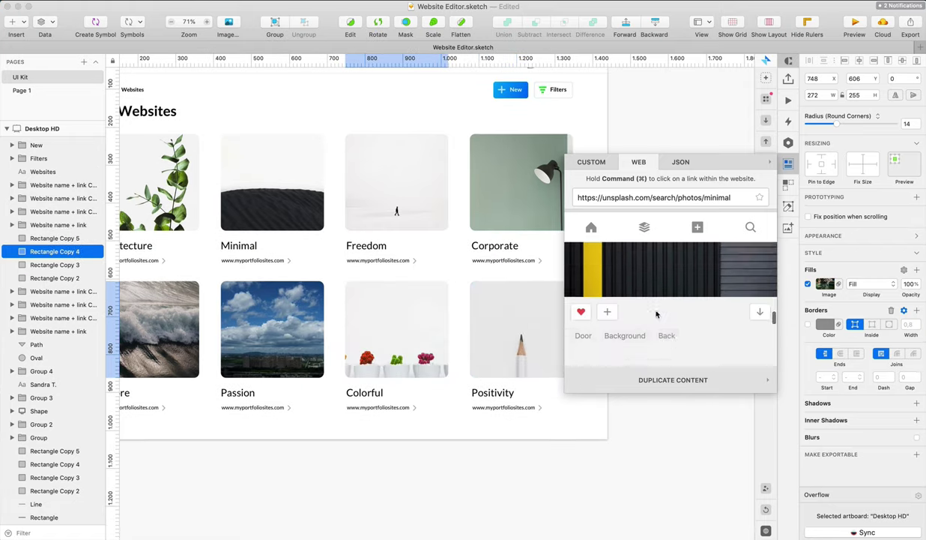
{"action": "scroll", "coordinate": [292, 326], "scroll_direction": "left", "scroll_amount": 2}
{"action": "left_click", "coordinate": [292, 326]}
{"action": "scroll", "coordinate": [712, 308], "scroll_direction": "down", "scroll_amount": 5}
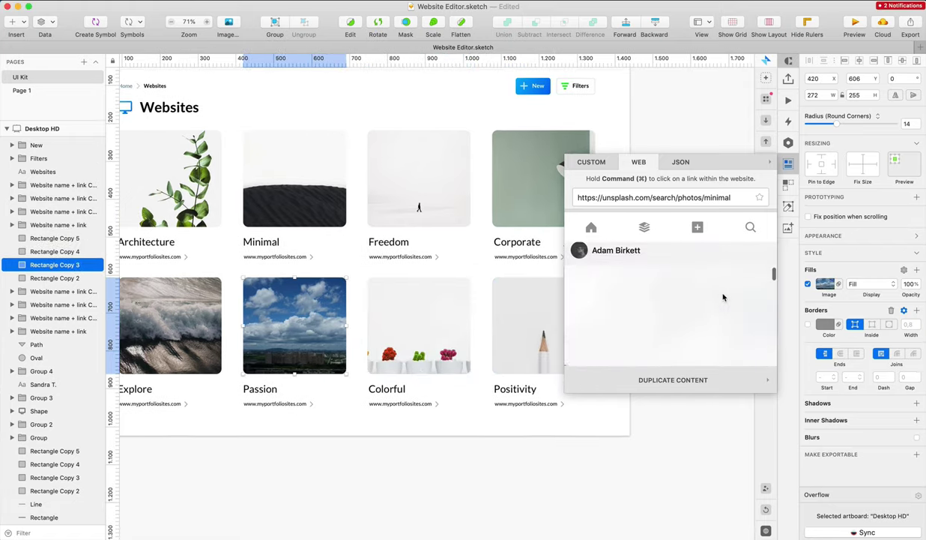
{"action": "left_click", "coordinate": [716, 306]}
{"action": "scroll", "coordinate": [375, 317], "scroll_direction": "left", "scroll_amount": 2}
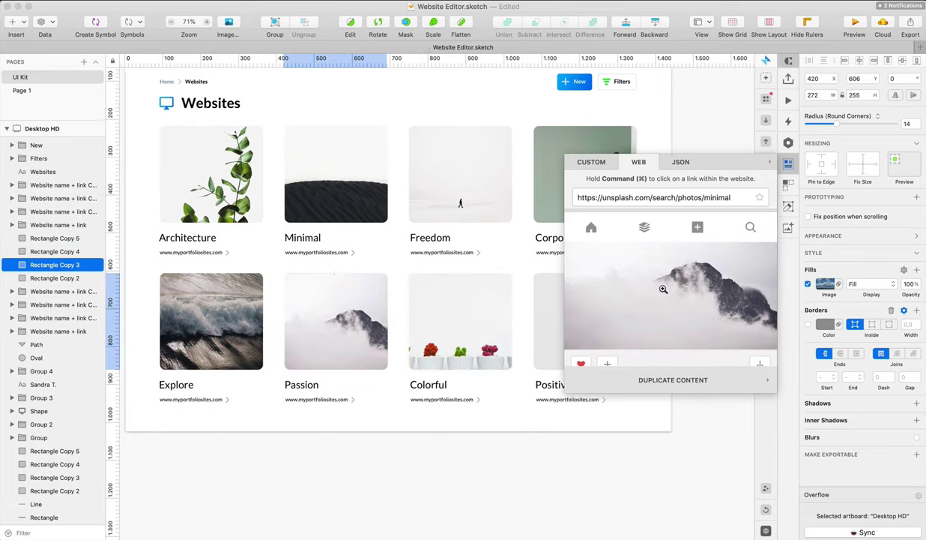
{"action": "scroll", "coordinate": [663, 296], "scroll_direction": "down", "scroll_amount": 3}
{"action": "left_click", "coordinate": [669, 302]}
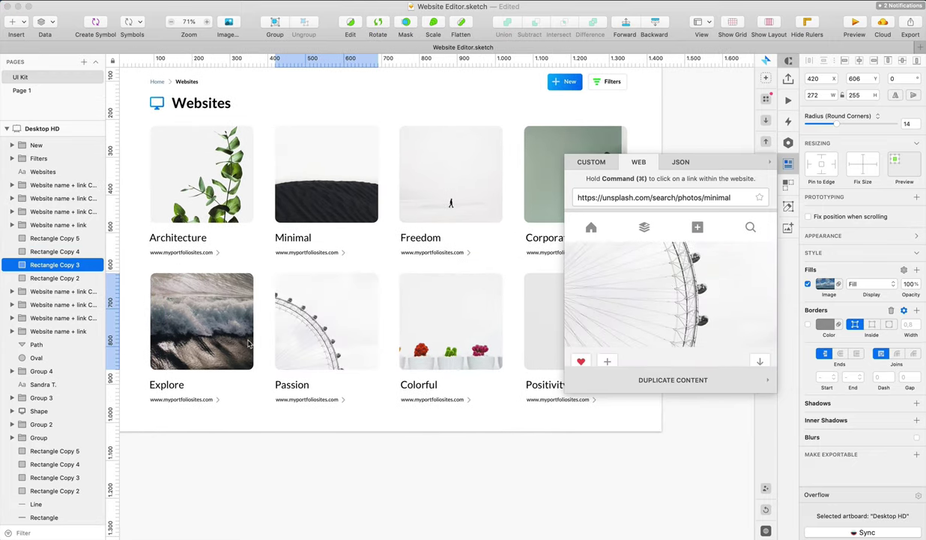
Try the white brick wall photo on the Explore card and settle on the photo of a person in a red dress
{"action": "left_click", "coordinate": [250, 343]}
{"action": "scroll", "coordinate": [714, 285], "scroll_direction": "down", "scroll_amount": 5}
{"action": "left_click", "coordinate": [714, 305]}
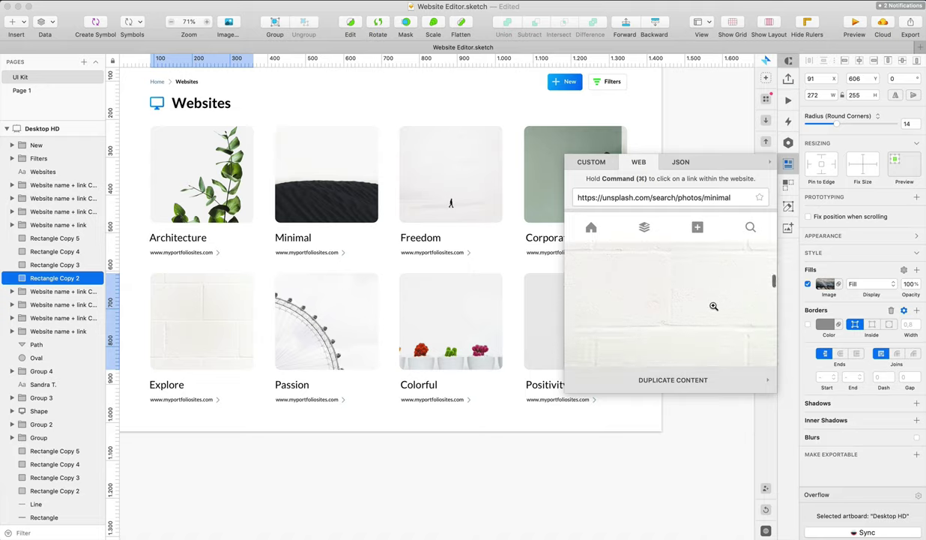
{"action": "scroll", "coordinate": [713, 306], "scroll_direction": "down", "scroll_amount": 5}
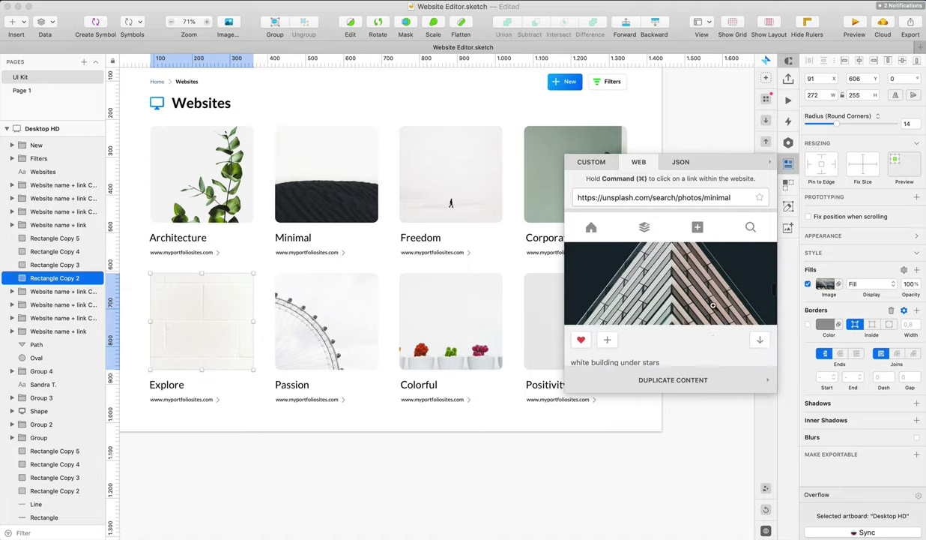
{"action": "scroll", "coordinate": [714, 305], "scroll_direction": "down", "scroll_amount": 5}
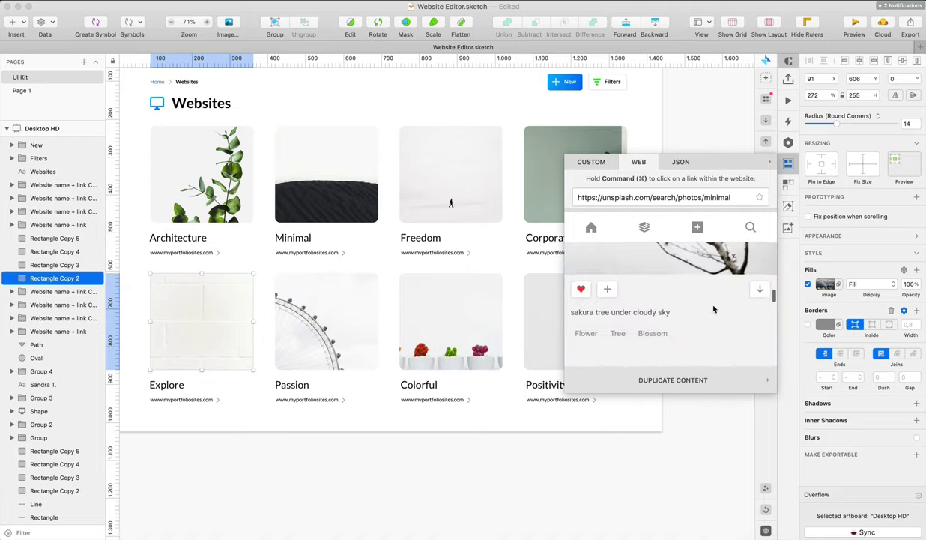
{"action": "scroll", "coordinate": [714, 307], "scroll_direction": "down", "scroll_amount": 5}
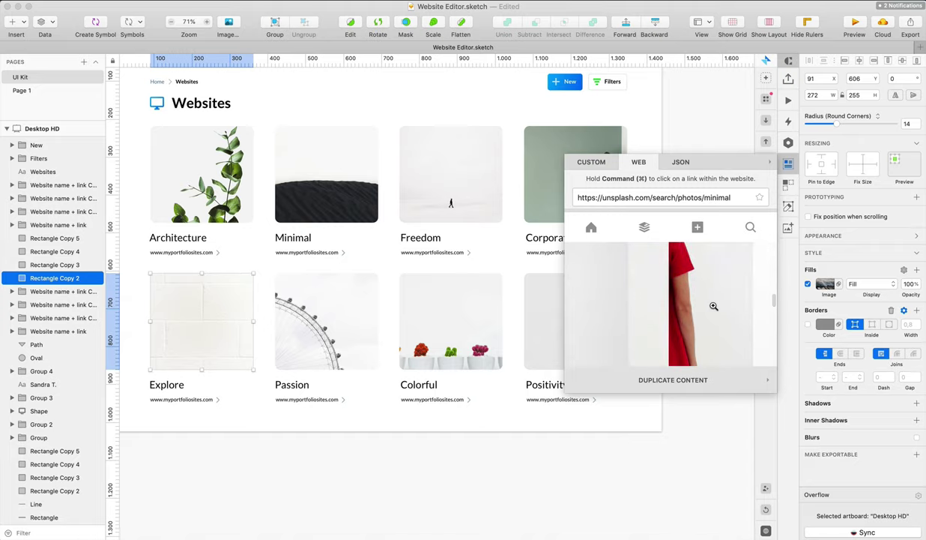
{"action": "left_click", "coordinate": [713, 306]}
{"action": "scroll", "coordinate": [389, 310], "scroll_direction": "up", "scroll_amount": 3}
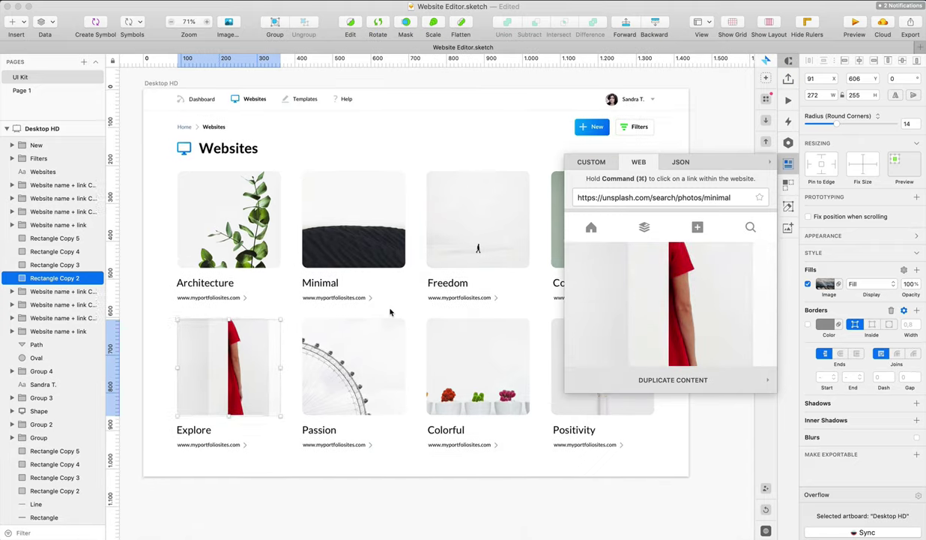
Replace the Minimal card's image with the photo of a white spiral notebook and pen
{"action": "left_click", "coordinate": [352, 228]}
{"action": "scroll", "coordinate": [657, 260], "scroll_direction": "down", "scroll_amount": 6}
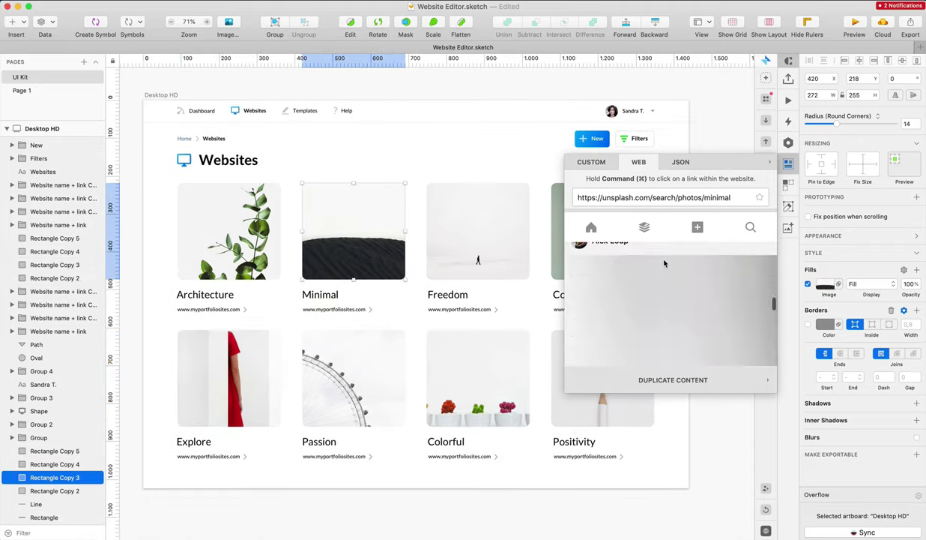
{"action": "left_click", "coordinate": [665, 265]}
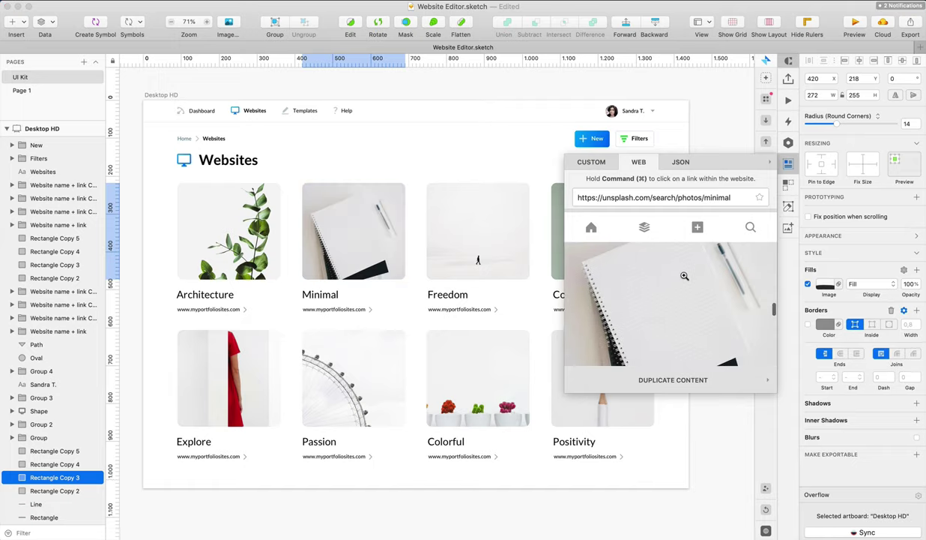
Try the black mug photo and the plain white concrete wall photo on the Minimal card
{"action": "scroll", "coordinate": [684, 276], "scroll_direction": "down", "scroll_amount": 3}
{"action": "scroll", "coordinate": [673, 281], "scroll_direction": "down", "scroll_amount": 3}
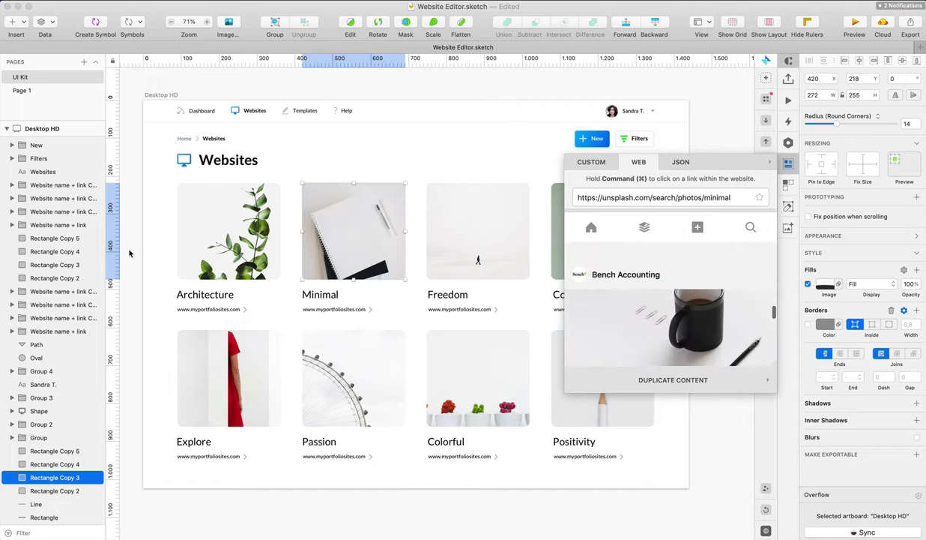
{"action": "scroll", "coordinate": [225, 225], "scroll_direction": "right", "scroll_amount": 3}
{"action": "scroll", "coordinate": [257, 210], "scroll_direction": "left", "scroll_amount": 2}
{"action": "scroll", "coordinate": [662, 300], "scroll_direction": "down", "scroll_amount": 2}
{"action": "left_click", "coordinate": [663, 316]}
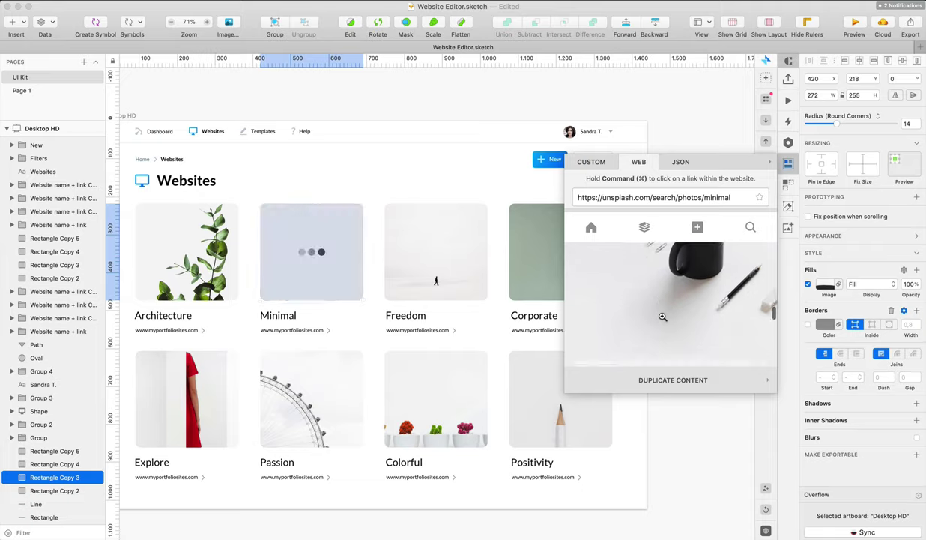
{"action": "scroll", "coordinate": [719, 292], "scroll_direction": "down", "scroll_amount": 3}
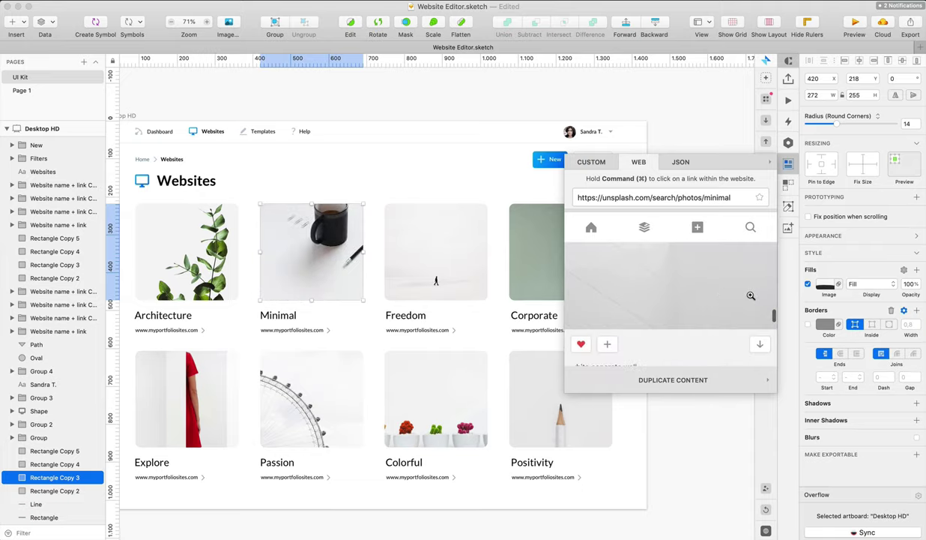
{"action": "left_click", "coordinate": [694, 294]}
Try the green leaf plant photo on the Architecture card
{"action": "scroll", "coordinate": [712, 287], "scroll_direction": "down", "scroll_amount": 5}
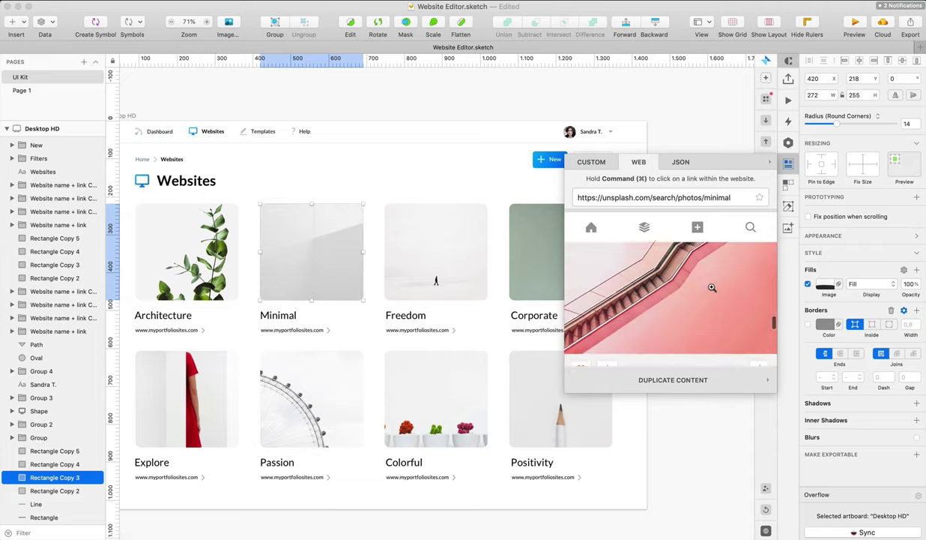
{"action": "scroll", "coordinate": [712, 287], "scroll_direction": "down", "scroll_amount": 3}
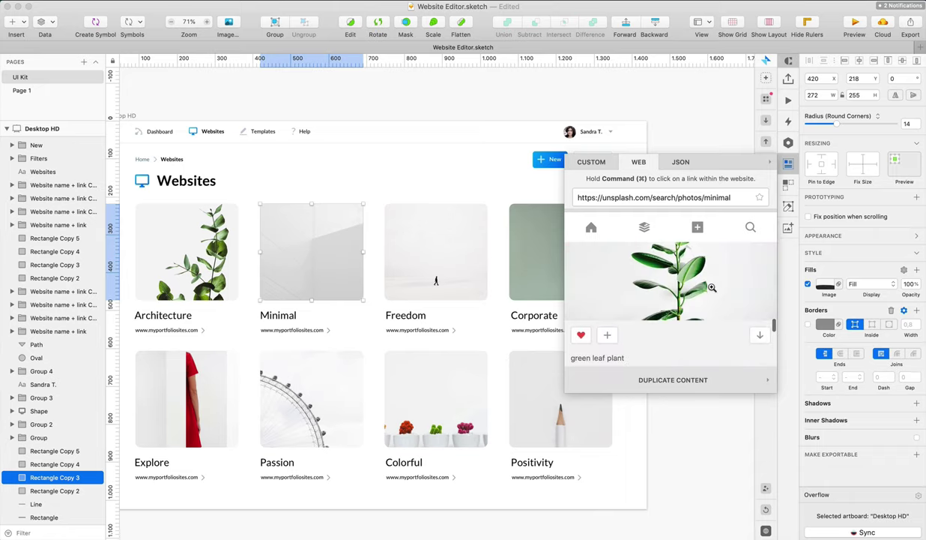
{"action": "left_click", "coordinate": [517, 222]}
{"action": "scroll", "coordinate": [525, 222], "scroll_direction": "right", "scroll_amount": 3}
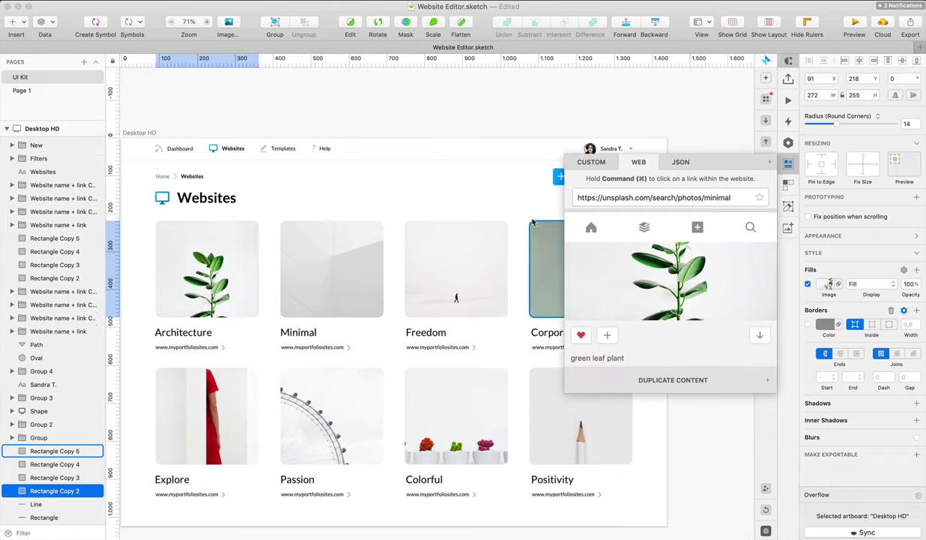
{"action": "scroll", "coordinate": [533, 222], "scroll_direction": "left", "scroll_amount": 3}
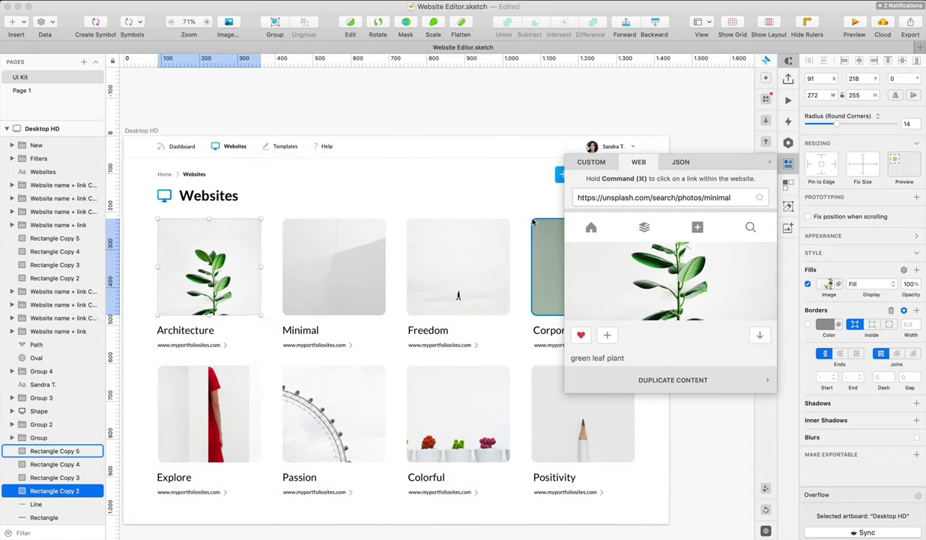
Undo the image change on the Architecture card
{"action": "left_click", "coordinate": [360, 182]}
{"action": "key", "text": "super+z"}
{"action": "key", "text": "super+z"}
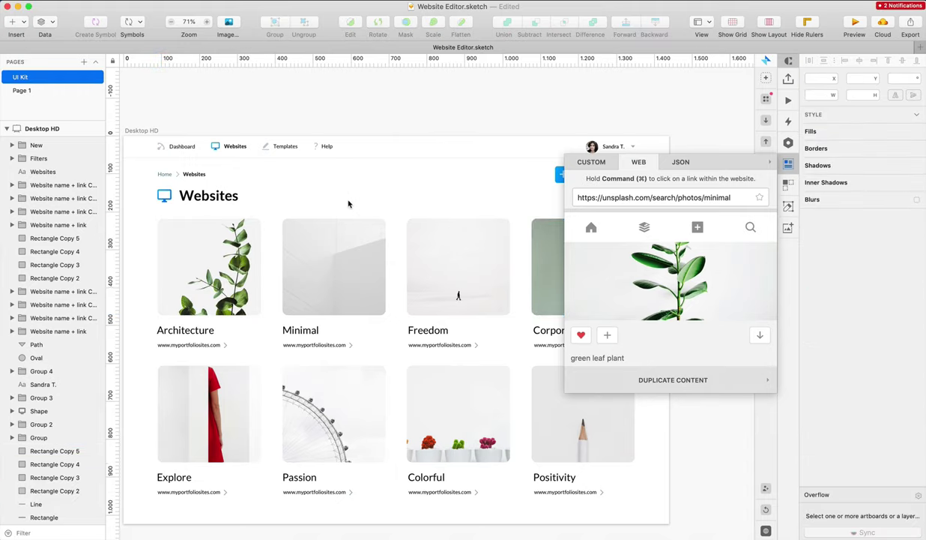
Try the photo of green leaves in a glass vase on the Minimal card and settle on the long, spiky green leaves photo
{"action": "scroll", "coordinate": [334, 221], "scroll_direction": "down", "scroll_amount": 2}
{"action": "scroll", "coordinate": [334, 221], "scroll_direction": "right", "scroll_amount": 2}
{"action": "left_click", "coordinate": [341, 231]}
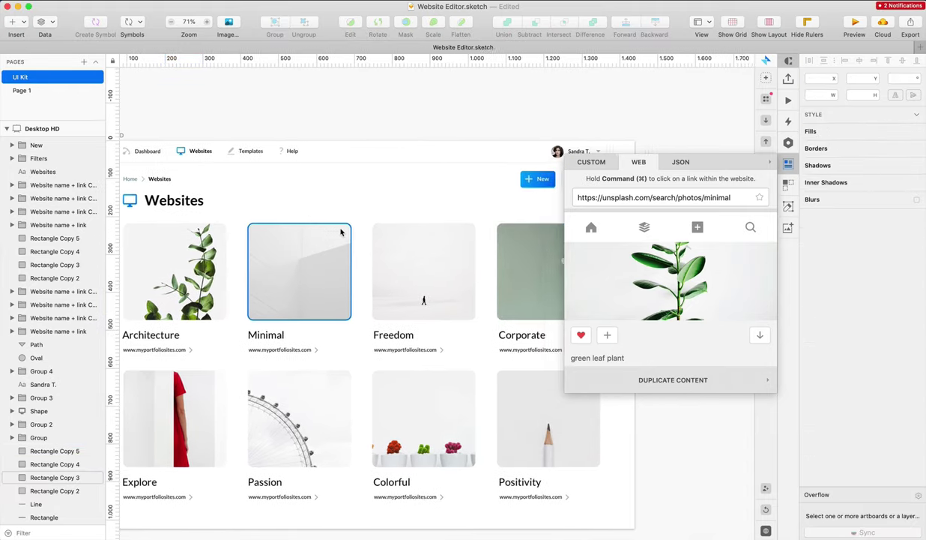
{"action": "scroll", "coordinate": [718, 249], "scroll_direction": "down", "scroll_amount": 5}
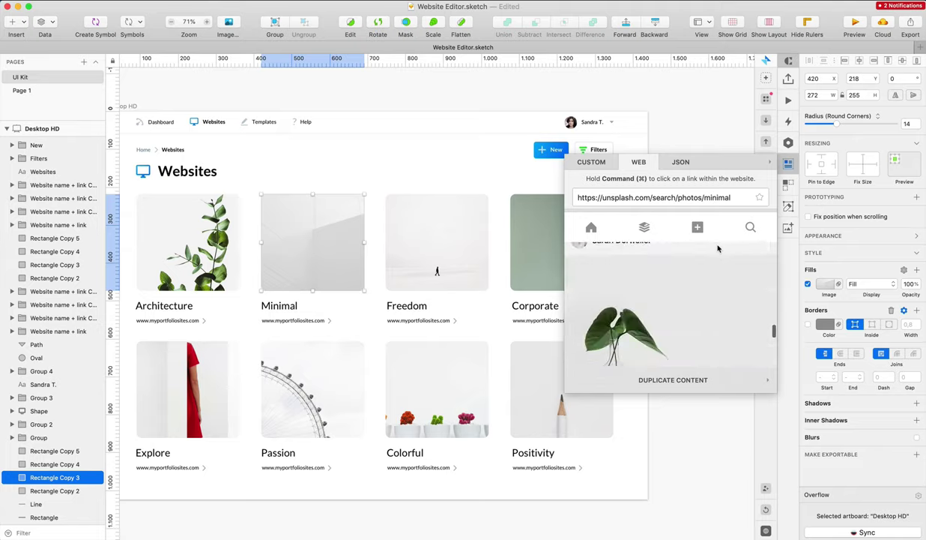
{"action": "left_click", "coordinate": [716, 271]}
{"action": "scroll", "coordinate": [717, 274], "scroll_direction": "down", "scroll_amount": 3}
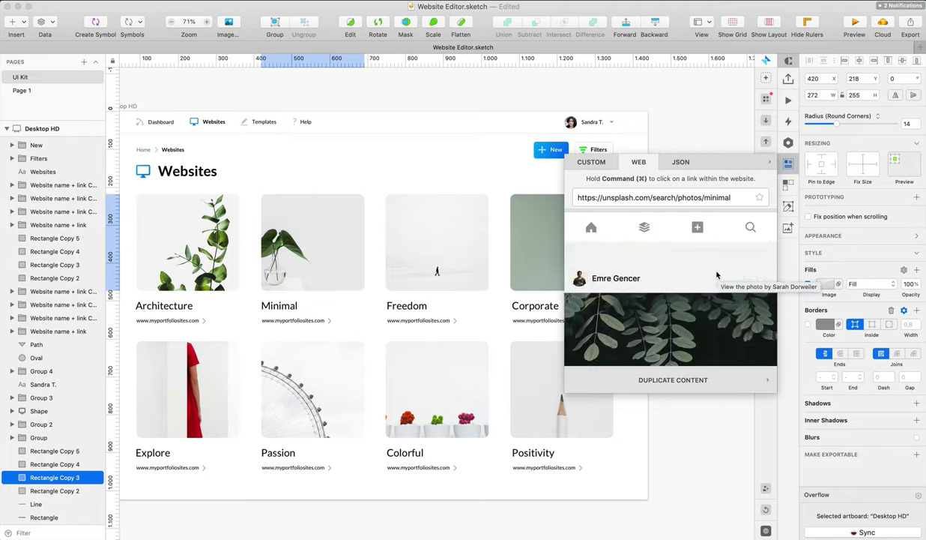
{"action": "scroll", "coordinate": [716, 274], "scroll_direction": "up", "scroll_amount": 3}
{"action": "left_click", "coordinate": [717, 272]}
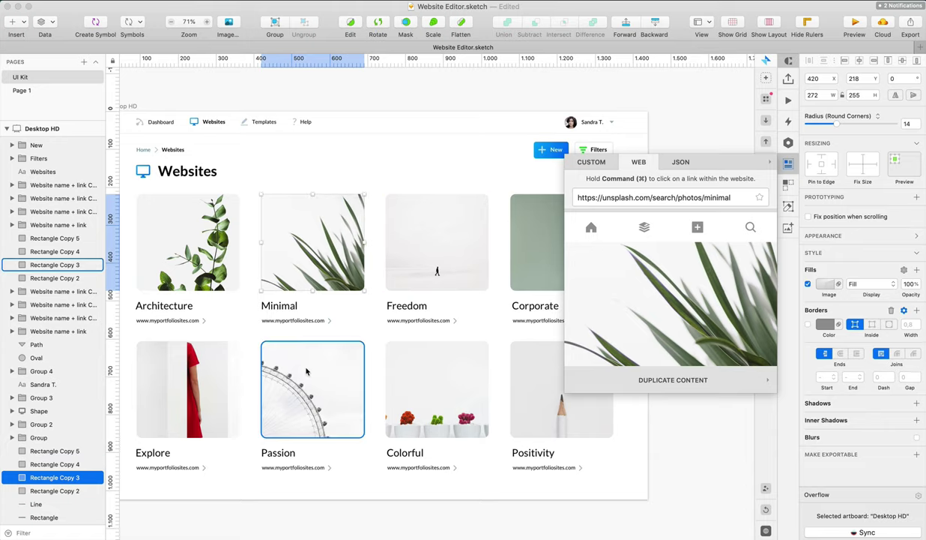
Browse the minimal results and replace the Corporate card's image with the photo of white stairs
{"action": "left_click", "coordinate": [393, 361]}
{"action": "scroll", "coordinate": [725, 302], "scroll_direction": "down", "scroll_amount": 5}
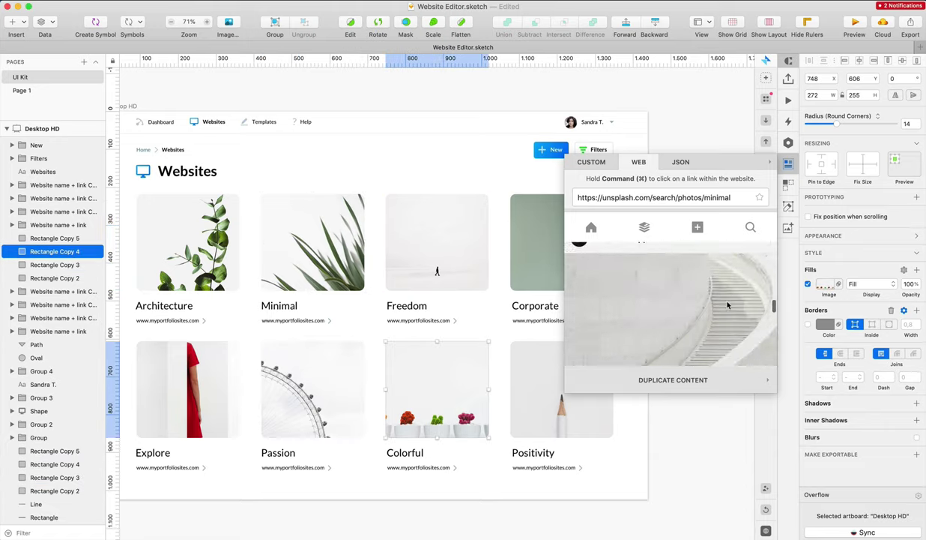
{"action": "scroll", "coordinate": [567, 398], "scroll_direction": "right", "scroll_amount": 2}
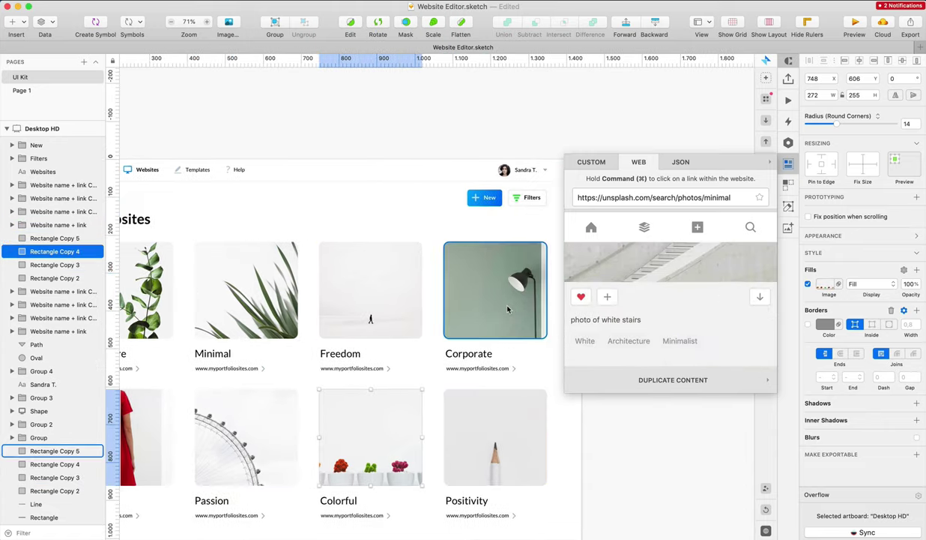
{"action": "scroll", "coordinate": [491, 295], "scroll_direction": "down", "scroll_amount": 3}
{"action": "left_click", "coordinate": [491, 285]}
{"action": "left_click", "coordinate": [735, 271]}
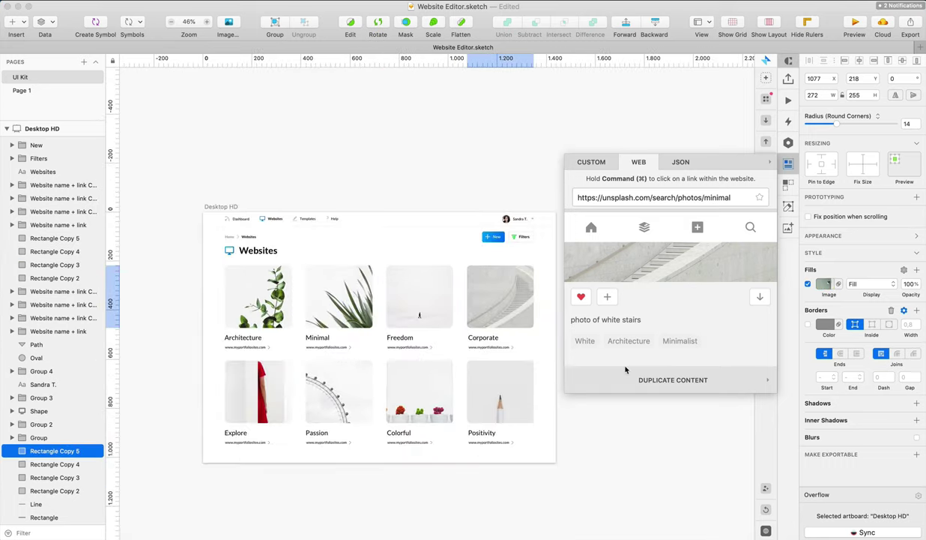
Try the pendant lamp photo on the Corporate card and settle on the photo of a lone bare tree in snow
{"action": "scroll", "coordinate": [636, 287], "scroll_direction": "down", "scroll_amount": 10}
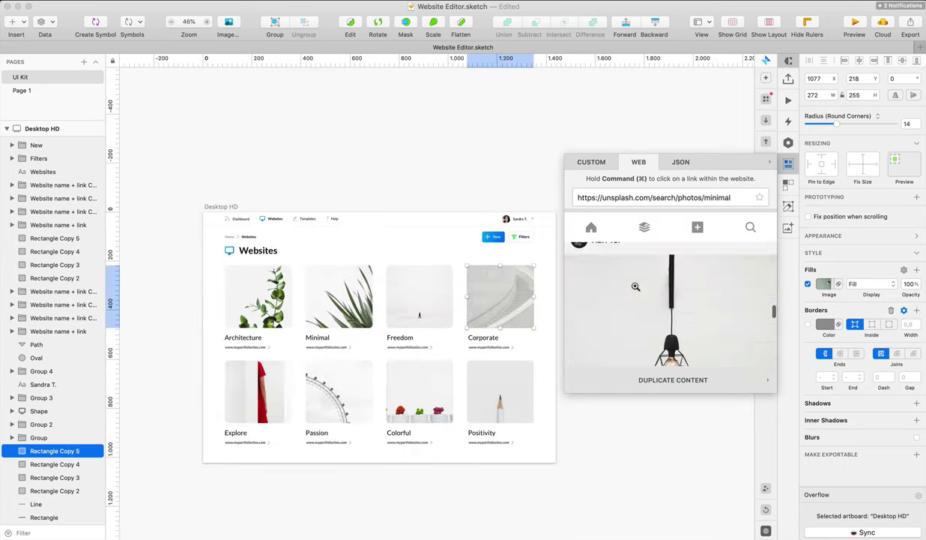
{"action": "left_click", "coordinate": [636, 286]}
{"action": "scroll", "coordinate": [730, 285], "scroll_direction": "down", "scroll_amount": 2}
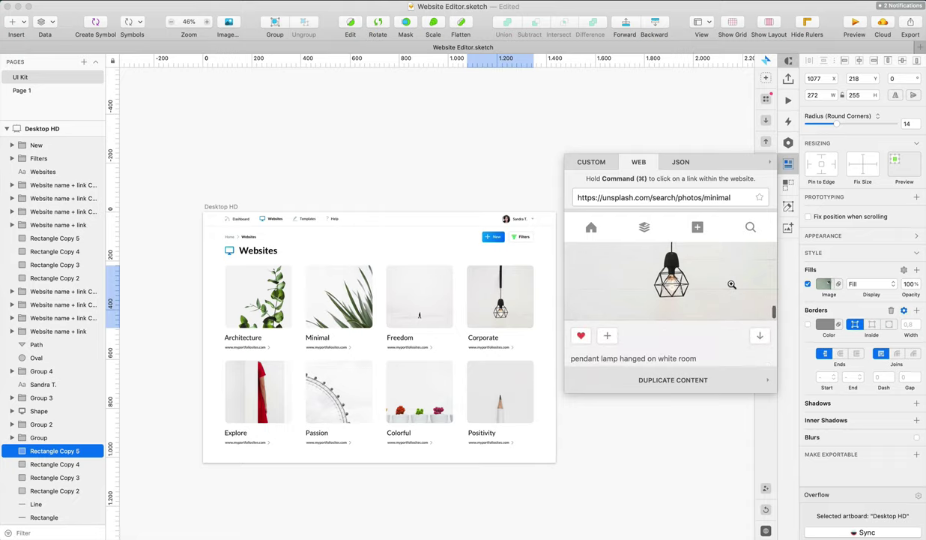
{"action": "scroll", "coordinate": [731, 285], "scroll_direction": "down", "scroll_amount": 6}
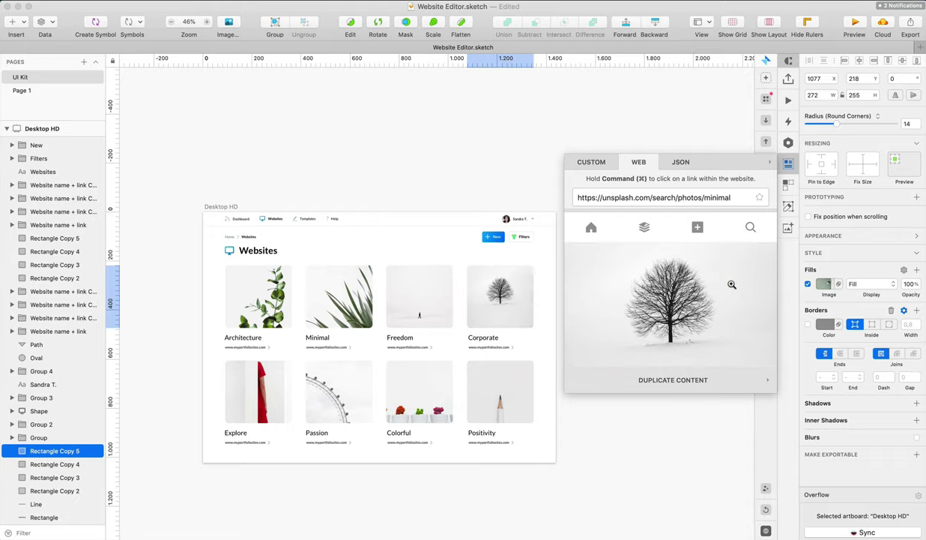
{"action": "left_click", "coordinate": [552, 268]}
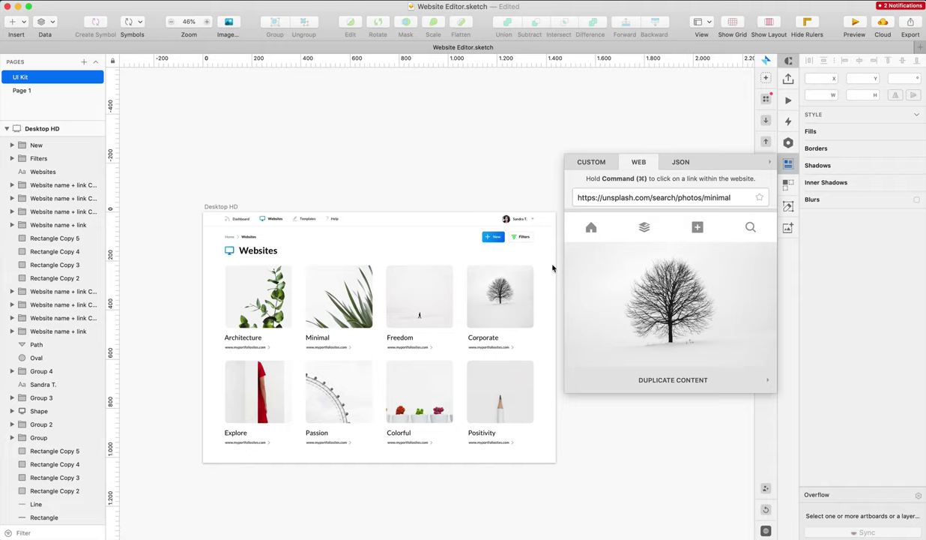
Replace the Positivity card's image with the photo of a potted green succulent on a light blue background
{"action": "left_click", "coordinate": [499, 391]}
{"action": "scroll", "coordinate": [662, 315], "scroll_direction": "down", "scroll_amount": 5}
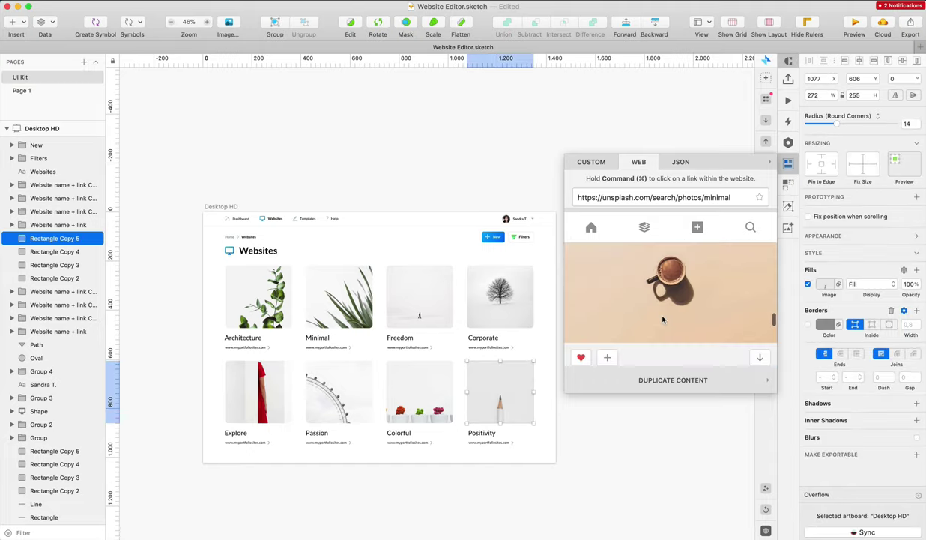
{"action": "scroll", "coordinate": [662, 319], "scroll_direction": "down", "scroll_amount": 3}
{"action": "left_click", "coordinate": [662, 316]}
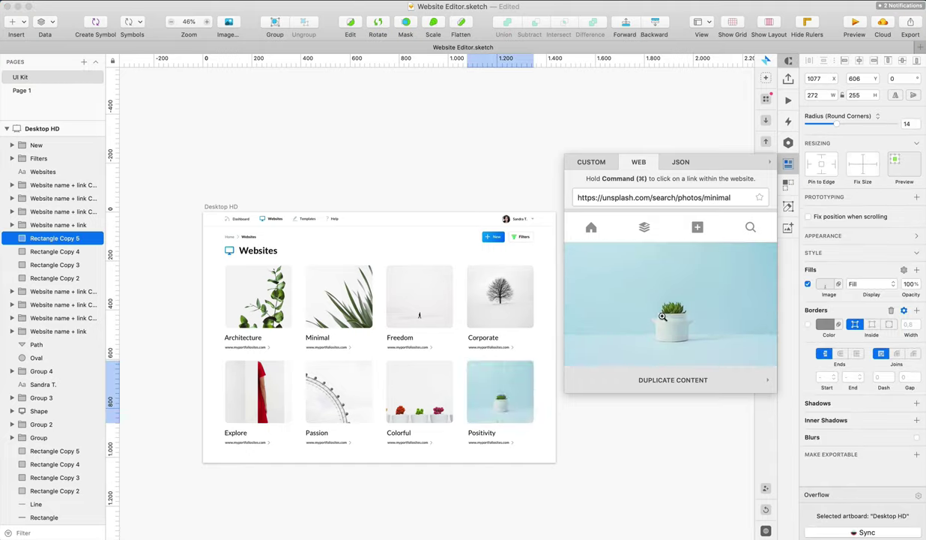
Replace the Colorful card's image with the photo of a white mug from the minimal results
{"action": "left_click", "coordinate": [552, 269]}
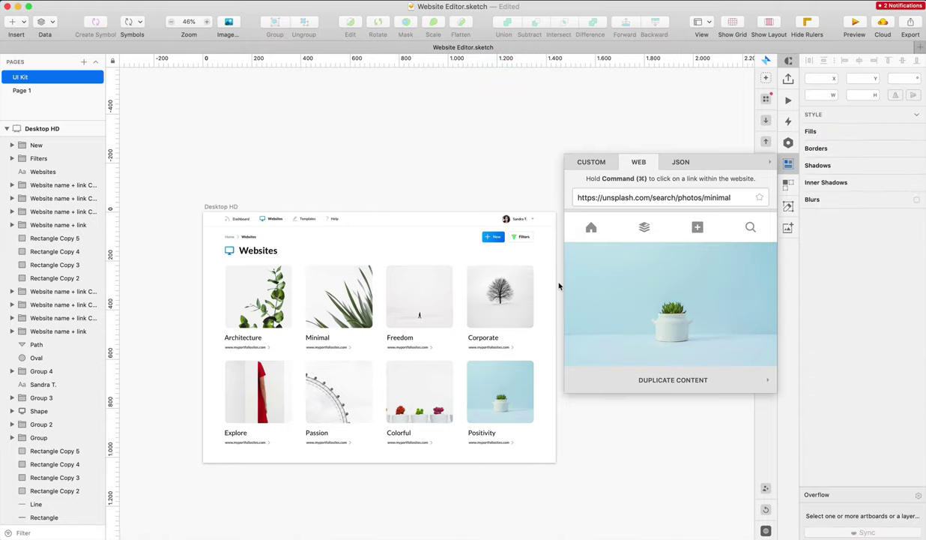
{"action": "left_click", "coordinate": [423, 407]}
{"action": "scroll", "coordinate": [685, 331], "scroll_direction": "down", "scroll_amount": 3}
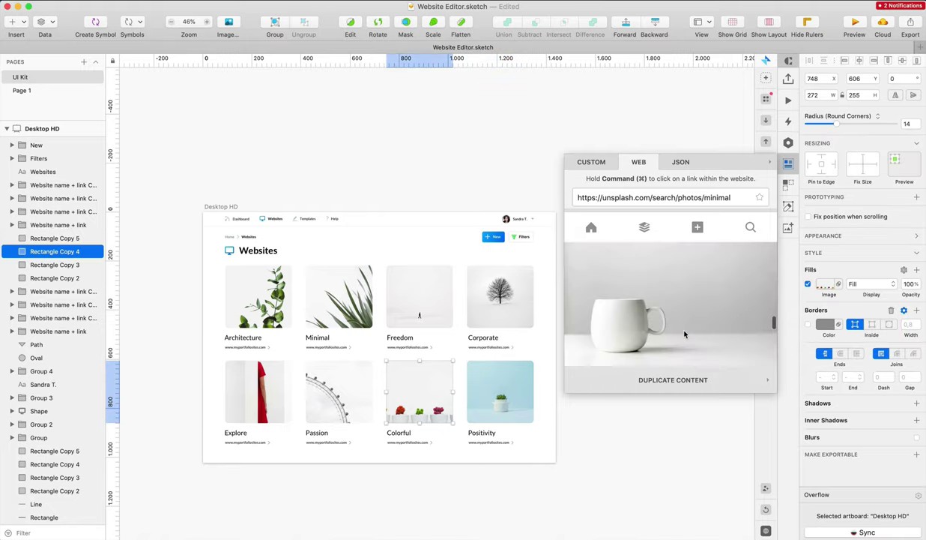
{"action": "left_click", "coordinate": [684, 331]}
Try the overhead photo of a coffee cup on a pale turquoise surface on the Positivity card, and undo it
{"action": "scroll", "coordinate": [684, 331], "scroll_direction": "down", "scroll_amount": 2}
{"action": "scroll", "coordinate": [684, 330], "scroll_direction": "down", "scroll_amount": 5}
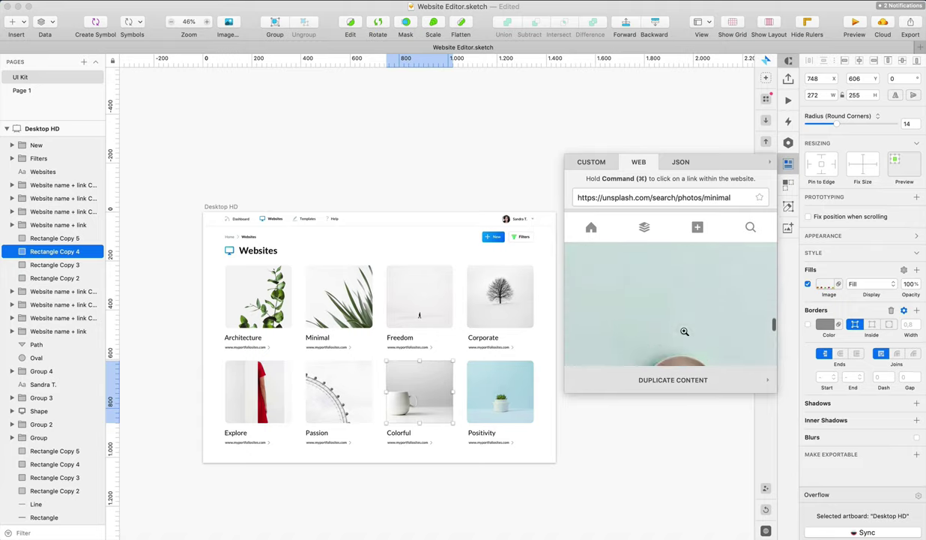
{"action": "scroll", "coordinate": [684, 330], "scroll_direction": "up", "scroll_amount": 2}
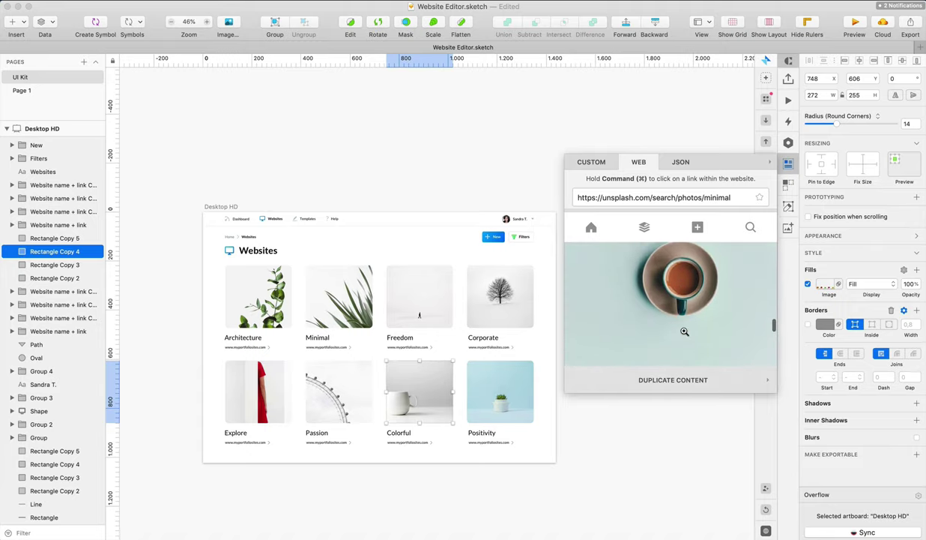
{"action": "left_click", "coordinate": [474, 374]}
{"action": "left_click", "coordinate": [695, 312]}
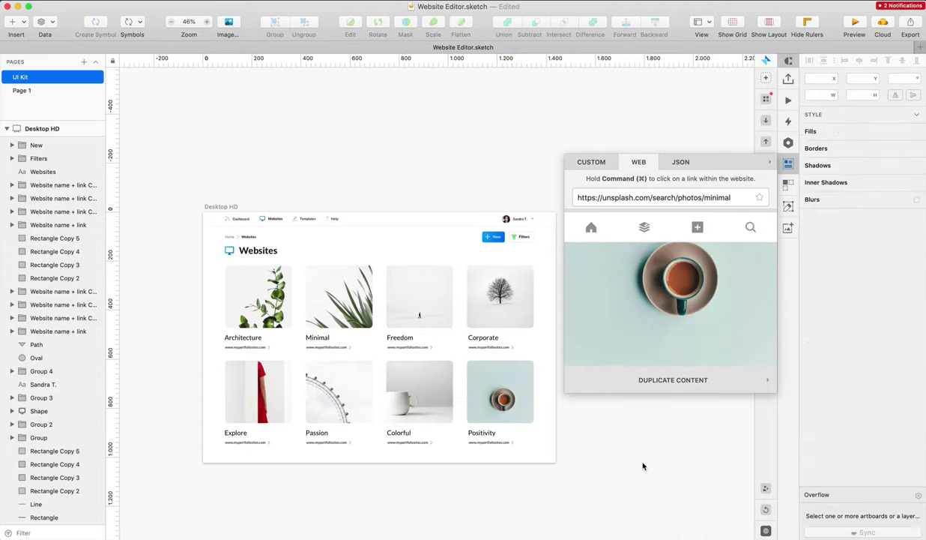
{"action": "scroll", "coordinate": [689, 306], "scroll_direction": "down", "scroll_amount": 10}
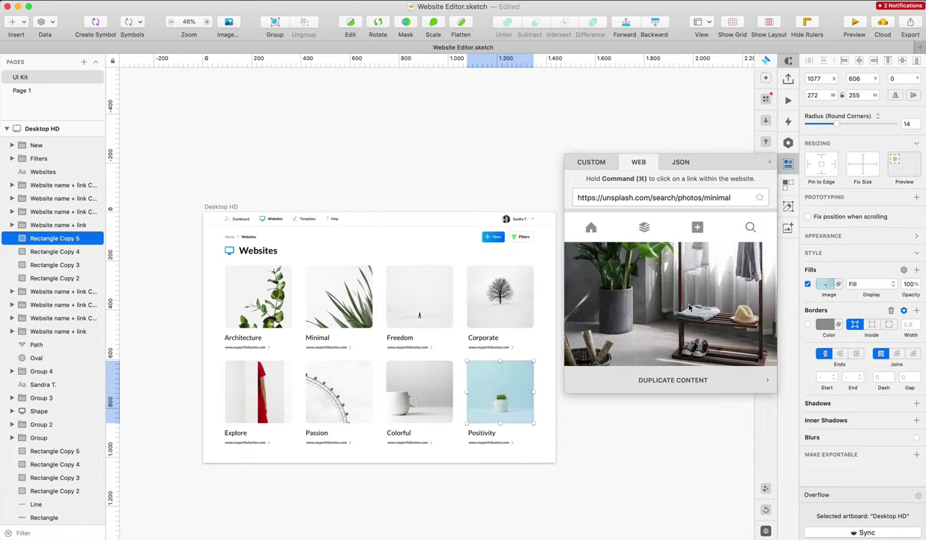
{"action": "left_click", "coordinate": [584, 483]}
Try the photo of a white desk with a chair on the Passion card, and undo it
{"action": "left_click", "coordinate": [341, 395]}
{"action": "left_click", "coordinate": [678, 315]}
{"action": "scroll", "coordinate": [649, 454], "scroll_direction": "left", "scroll_amount": 1}
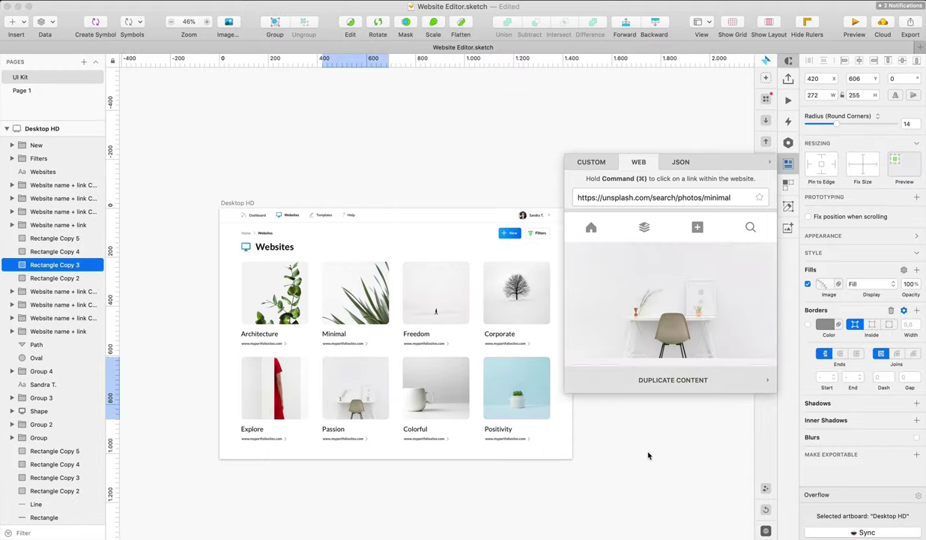
{"action": "left_click", "coordinate": [648, 455]}
{"action": "scroll", "coordinate": [645, 455], "scroll_direction": "right", "scroll_amount": 3}
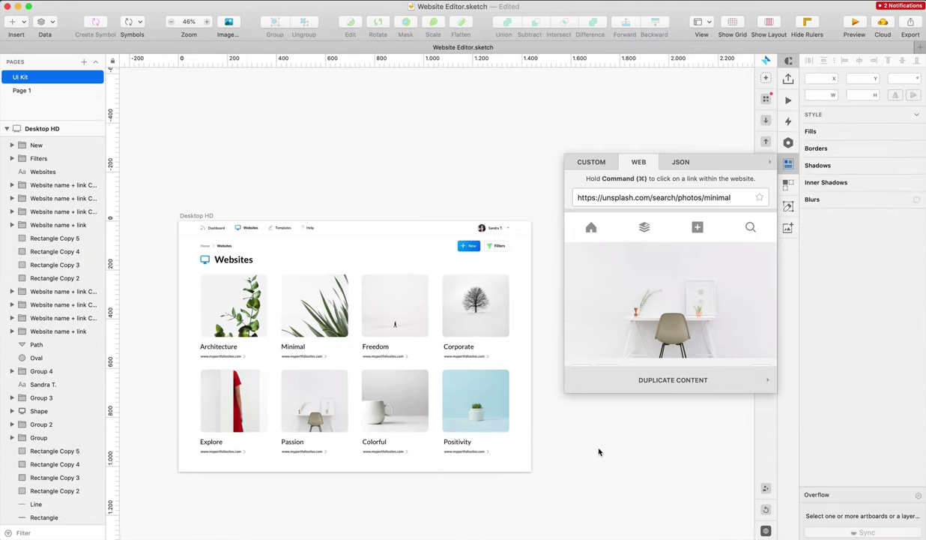
{"action": "key", "text": "super+z"}
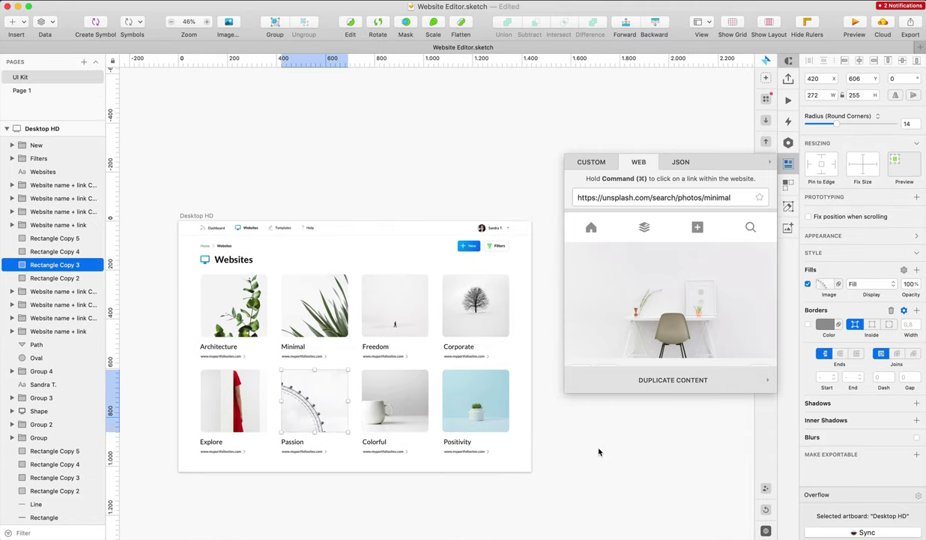
Duplicate the Passion card's Ferris wheel image below the artboard and fill the card itself with the white desk and chair photo
{"action": "left_click_drag", "start_coordinate": [335, 410], "coordinate": [329, 524]}
{"action": "left_click", "coordinate": [317, 401]}
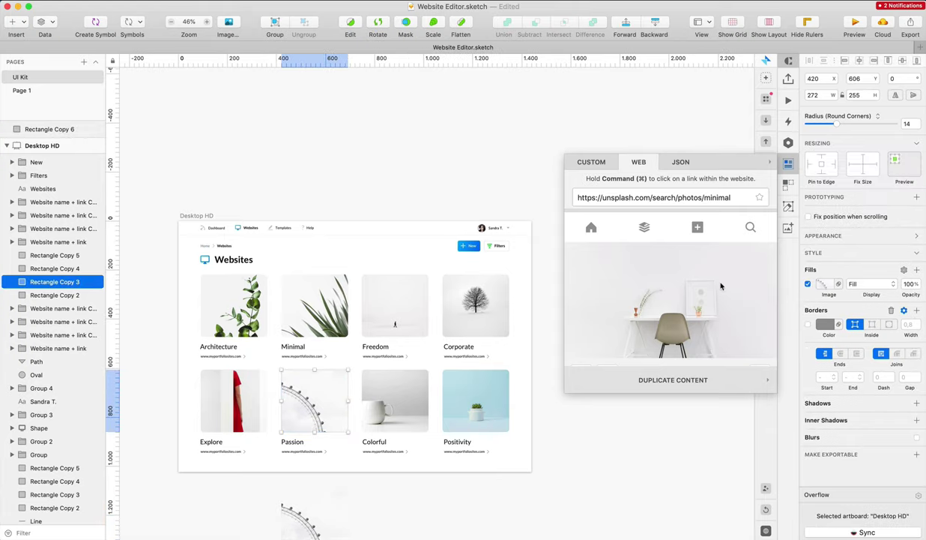
{"action": "left_click", "coordinate": [699, 297]}
Copy the style of the duplicated Ferris wheel image and paste it onto the Colorful card's image
{"action": "right_click", "coordinate": [336, 501]}
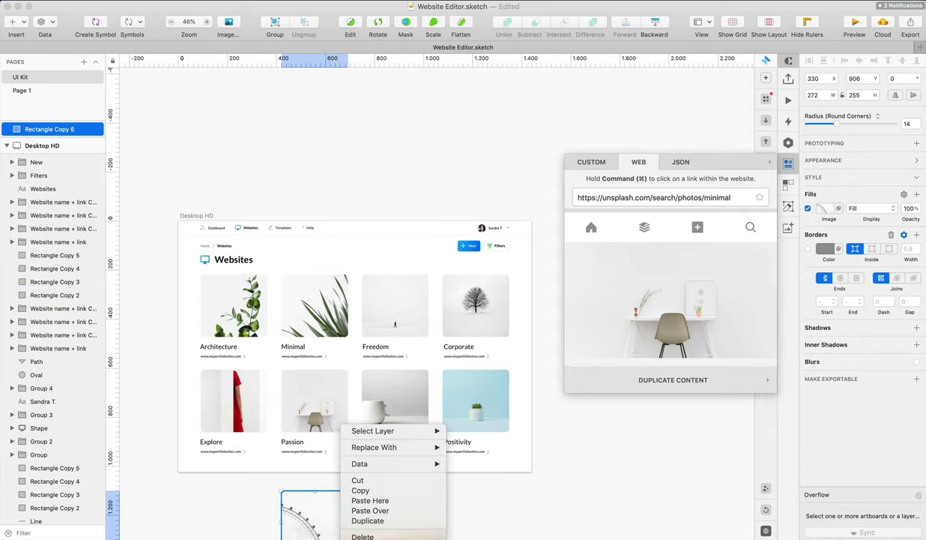
{"action": "left_click", "coordinate": [371, 537]}
{"action": "right_click", "coordinate": [391, 387]}
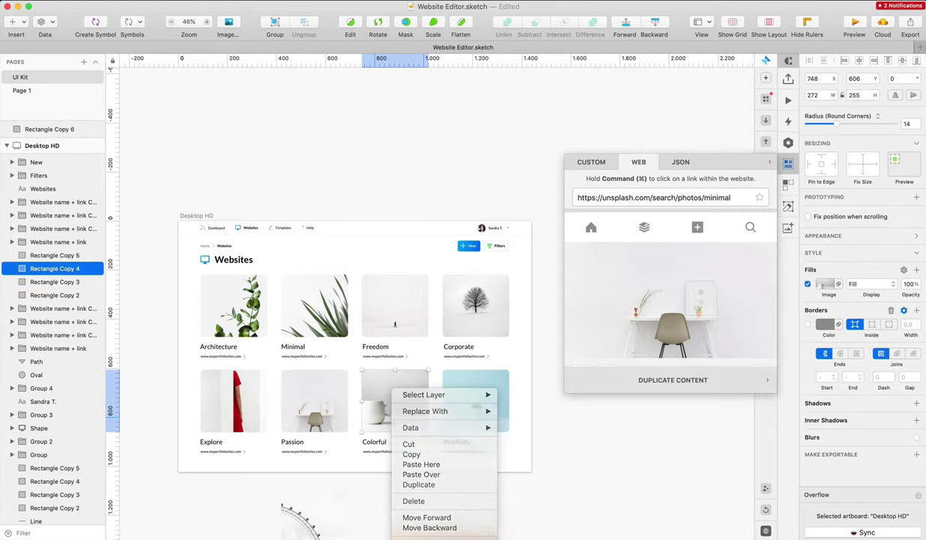
{"action": "left_click", "coordinate": [425, 538]}
{"action": "left_click", "coordinate": [602, 430]}
Look through further minimal photos on Unsplash for another image that suits the Positivity card
{"action": "scroll", "coordinate": [602, 431], "scroll_direction": "down", "scroll_amount": 1}
{"action": "scroll", "coordinate": [601, 430], "scroll_direction": "up", "scroll_amount": 1}
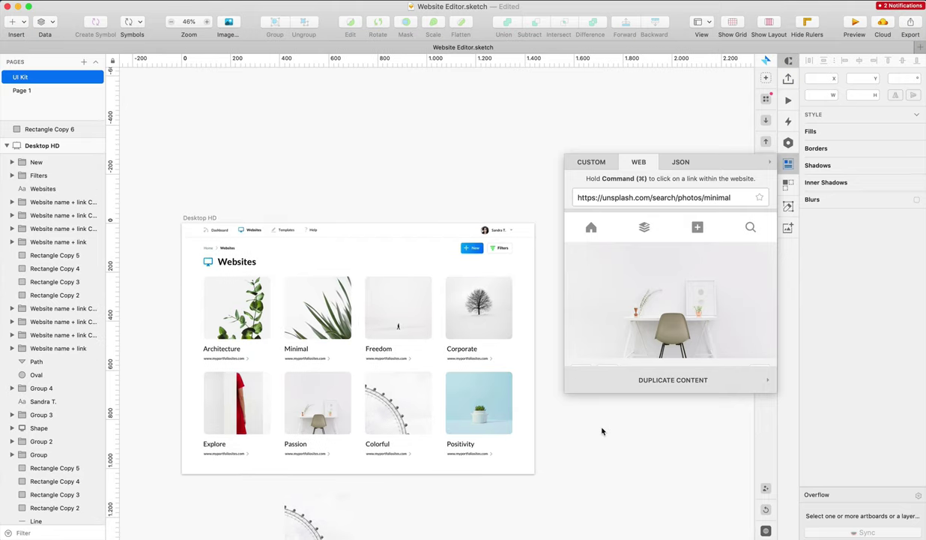
{"action": "scroll", "coordinate": [645, 350], "scroll_direction": "down", "scroll_amount": 6}
{"action": "scroll", "coordinate": [650, 347], "scroll_direction": "up", "scroll_amount": 3}
{"action": "scroll", "coordinate": [649, 347], "scroll_direction": "down", "scroll_amount": 2}
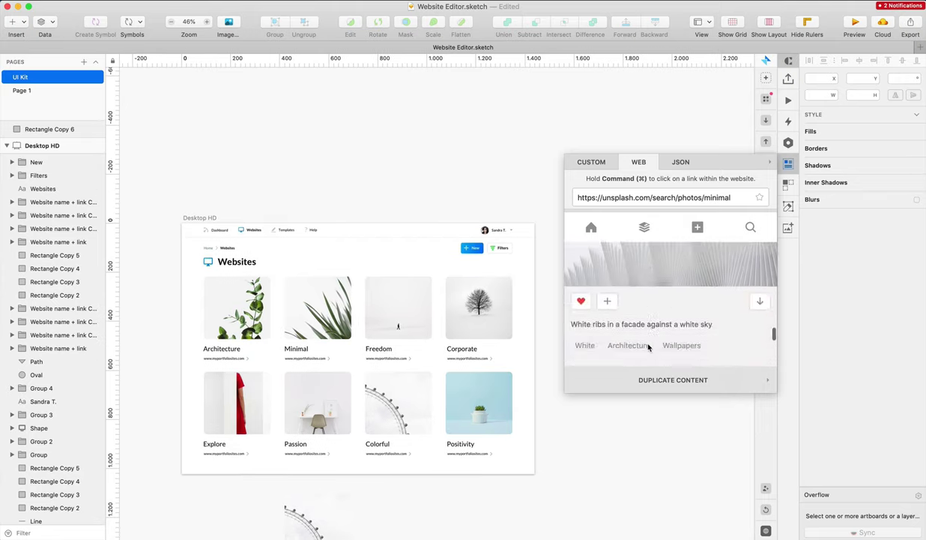
{"action": "scroll", "coordinate": [648, 347], "scroll_direction": "down", "scroll_amount": 10}
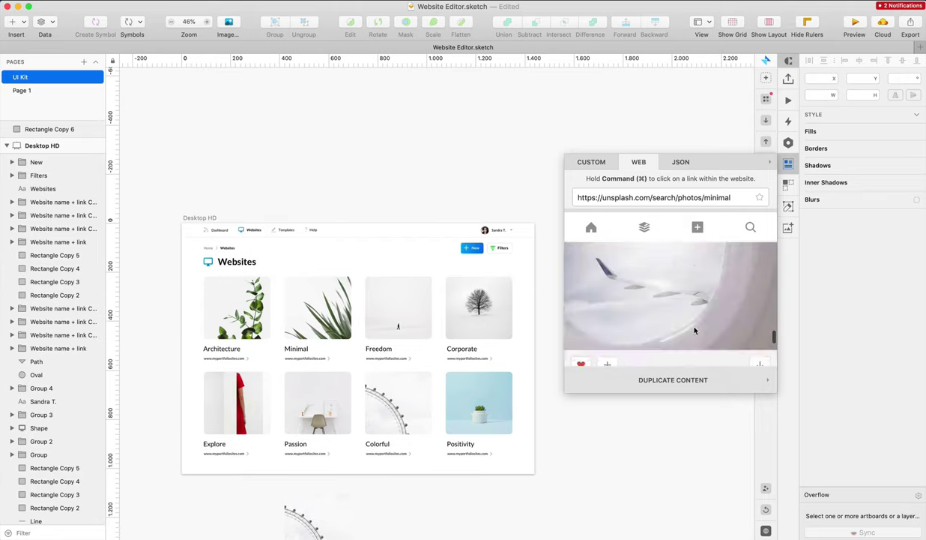
{"action": "scroll", "coordinate": [695, 330], "scroll_direction": "down", "scroll_amount": 2}
{"action": "scroll", "coordinate": [695, 330], "scroll_direction": "up", "scroll_amount": 3}
{"action": "scroll", "coordinate": [695, 331], "scroll_direction": "down", "scroll_amount": 2}
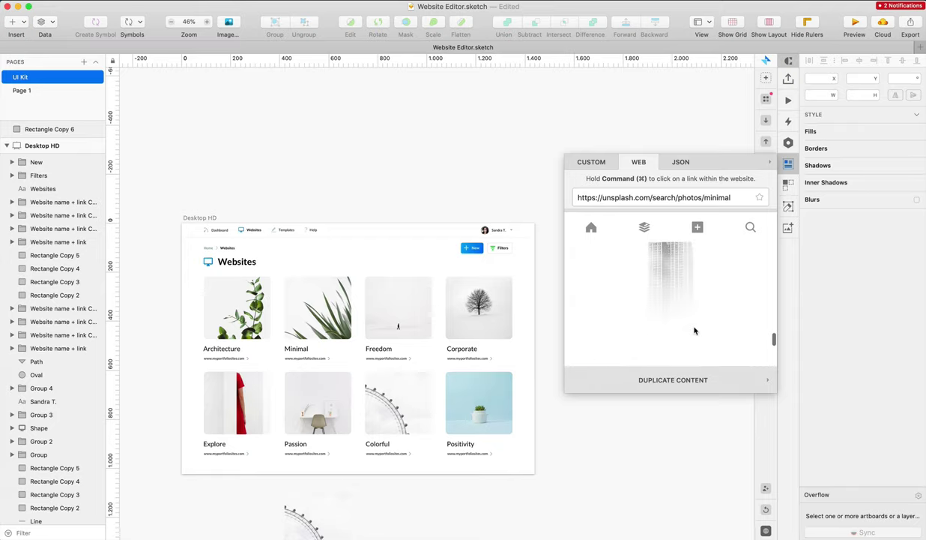
{"action": "scroll", "coordinate": [695, 331], "scroll_direction": "up", "scroll_amount": 2}
{"action": "scroll", "coordinate": [695, 331], "scroll_direction": "down", "scroll_amount": 3}
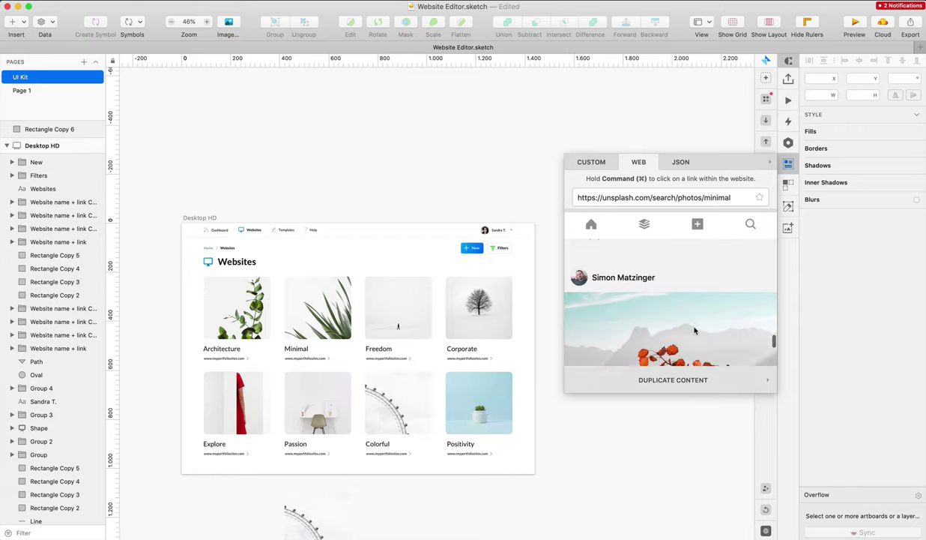
{"action": "scroll", "coordinate": [695, 331], "scroll_direction": "down", "scroll_amount": 2}
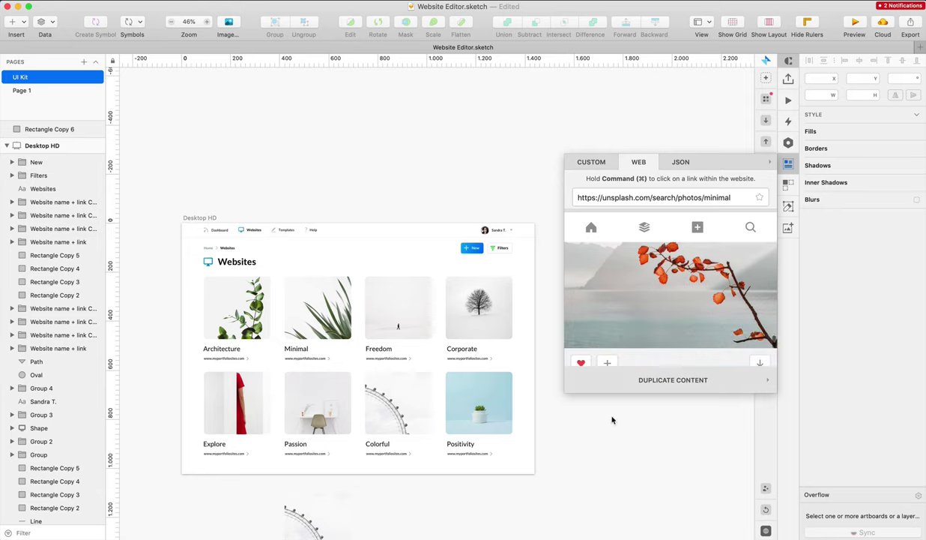
Try the photo of a branch with orange-red leaves by a lake on the Positivity card, and undo it
{"action": "left_click", "coordinate": [487, 408]}
{"action": "left_click", "coordinate": [658, 331]}
{"action": "left_click", "coordinate": [671, 462]}
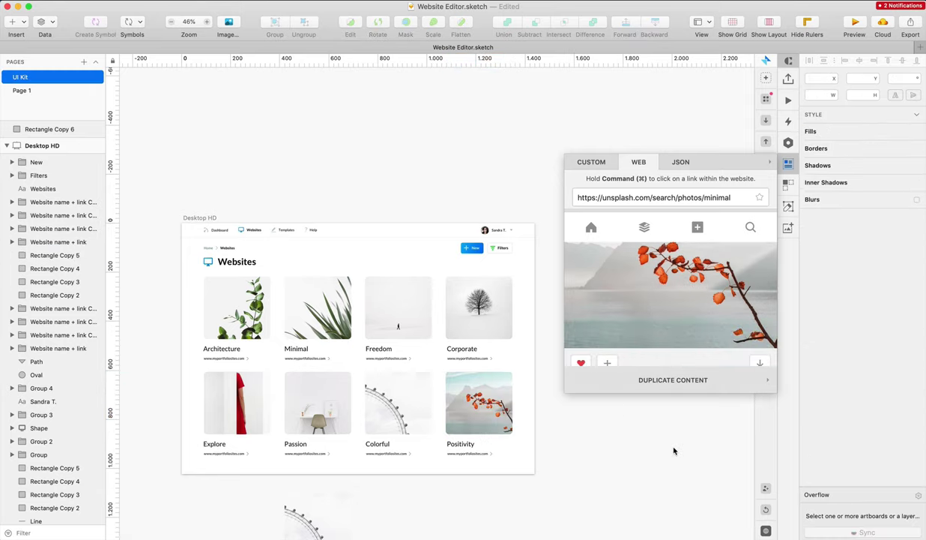
{"action": "key", "text": "super+z"}
Replace the Positivity card's image with the photo of an ivy-covered window in a white wall, and close the photo browser
{"action": "scroll", "coordinate": [724, 271], "scroll_direction": "down", "scroll_amount": 6}
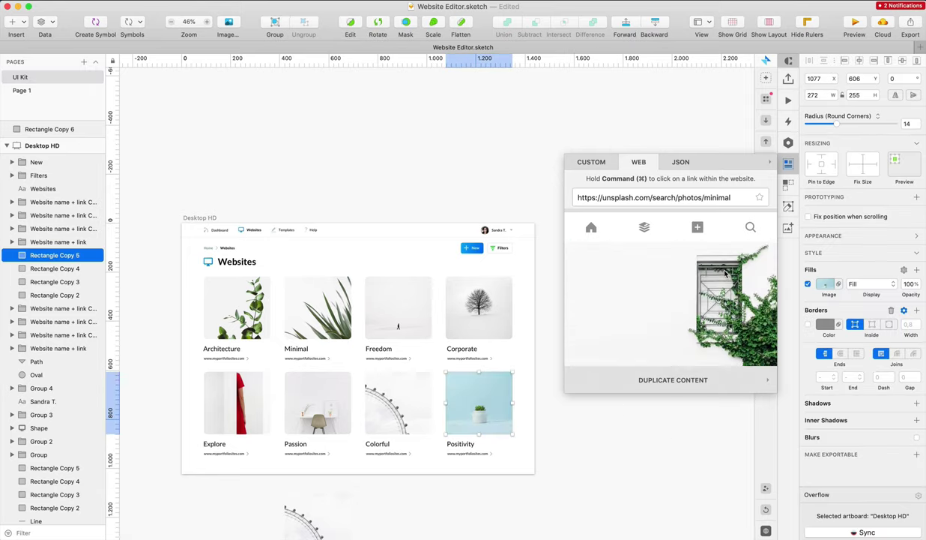
{"action": "left_click", "coordinate": [660, 315]}
{"action": "left_click", "coordinate": [605, 473]}
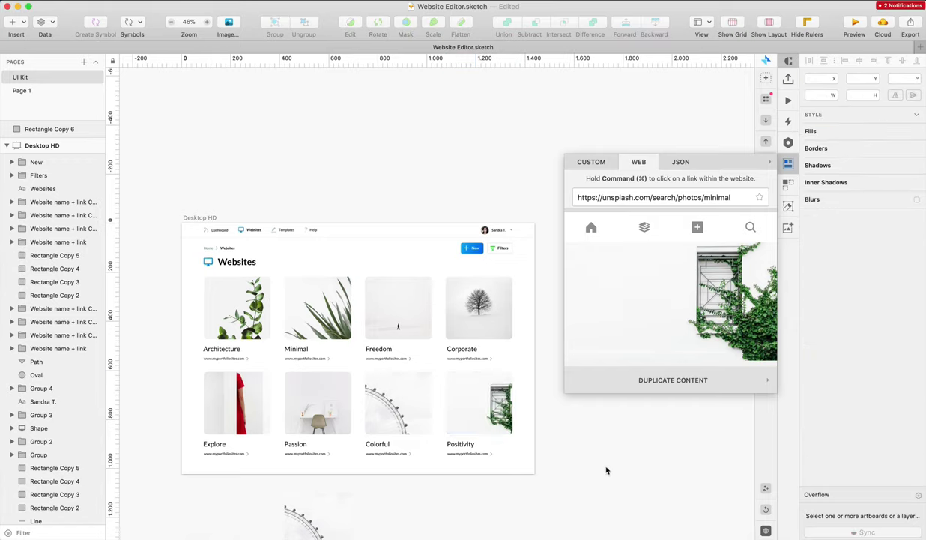
{"action": "scroll", "coordinate": [527, 433], "scroll_direction": "up", "scroll_amount": 5}
{"action": "scroll", "coordinate": [643, 406], "scroll_direction": "down", "scroll_amount": 2}
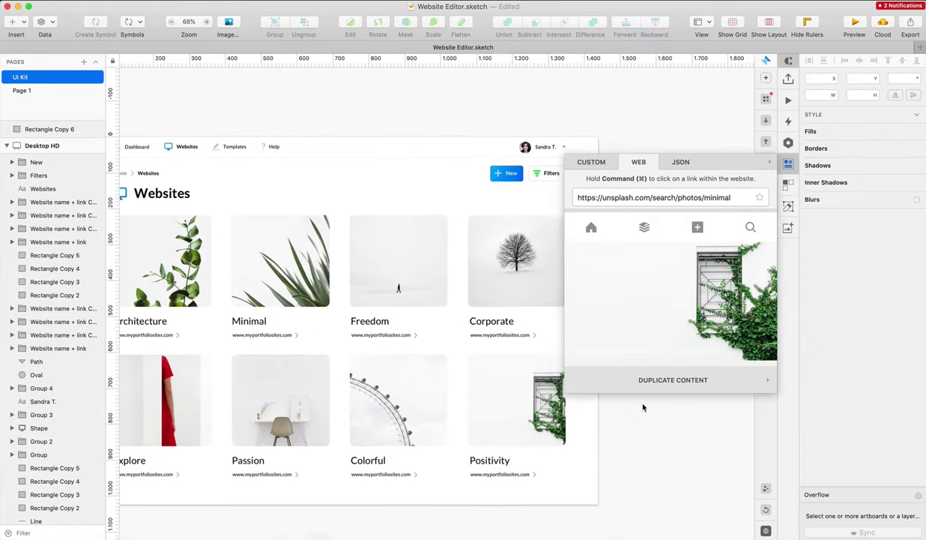
{"action": "scroll", "coordinate": [643, 405], "scroll_direction": "left", "scroll_amount": 3}
{"action": "left_click", "coordinate": [786, 169]}
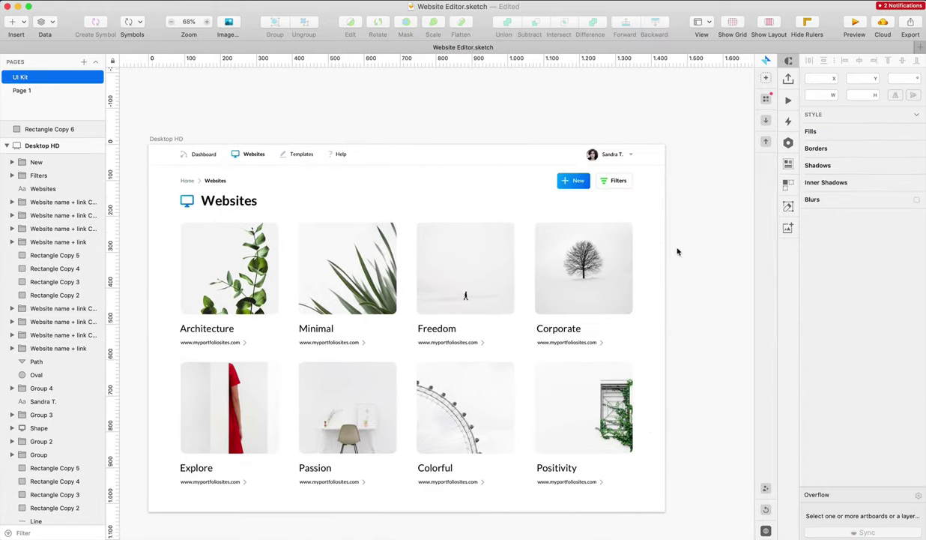
Select the Corporate card's image and reopen the Unsplash minimal results for it
{"action": "left_click", "coordinate": [606, 284]}
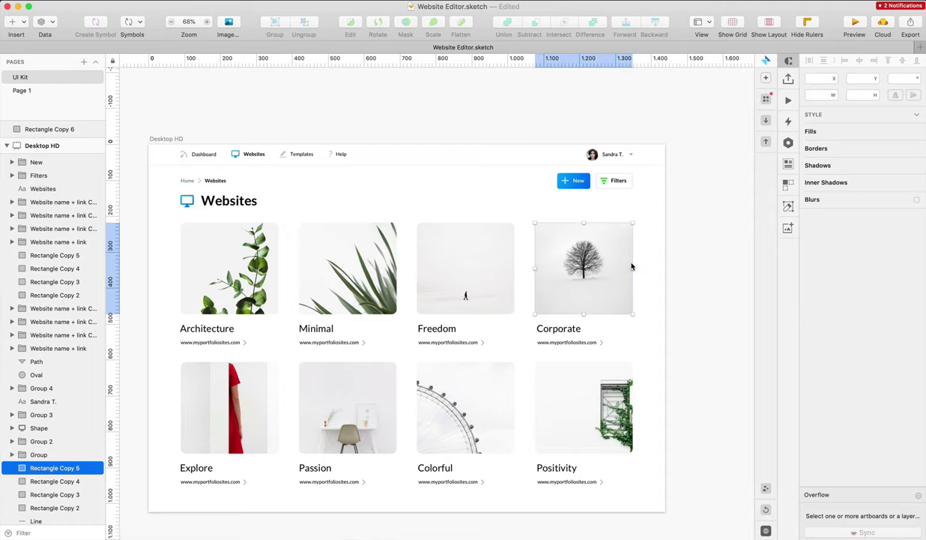
{"action": "left_click", "coordinate": [824, 285]}
{"action": "left_click", "coordinate": [825, 285]}
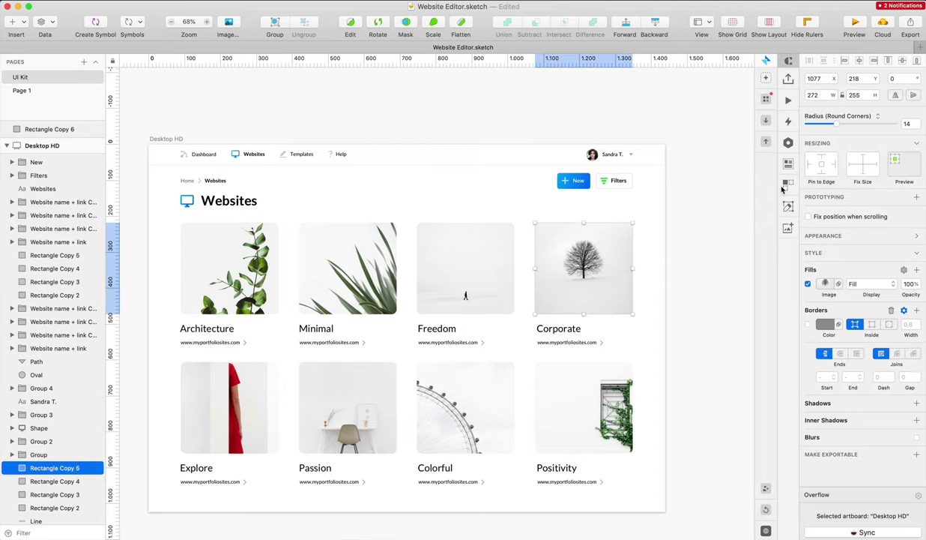
{"action": "left_click", "coordinate": [788, 185]}
{"action": "left_click", "coordinate": [788, 164]}
{"action": "scroll", "coordinate": [688, 293], "scroll_direction": "down", "scroll_amount": 1}
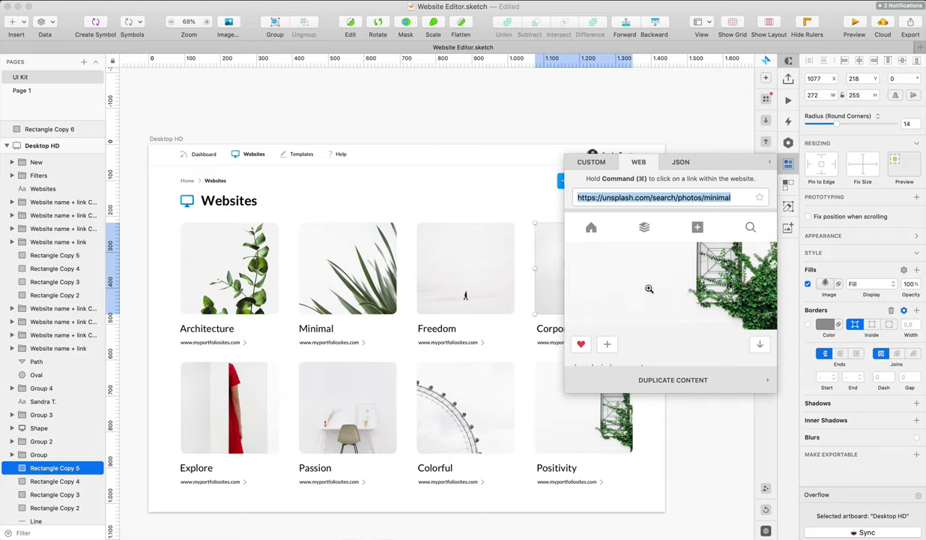
Try the pink macaroons photo and the photo of an arrow on a white wall on the Corporate card
{"action": "scroll", "coordinate": [649, 289], "scroll_direction": "down", "scroll_amount": 5}
{"action": "scroll", "coordinate": [517, 300], "scroll_direction": "right", "scroll_amount": 2}
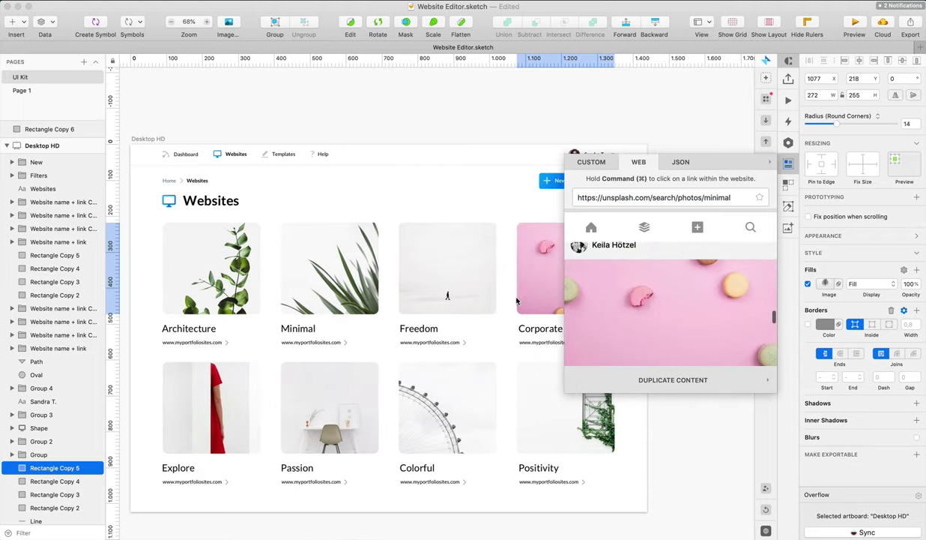
{"action": "scroll", "coordinate": [516, 300], "scroll_direction": "down", "scroll_amount": 2}
{"action": "scroll", "coordinate": [516, 299], "scroll_direction": "right", "scroll_amount": 2}
{"action": "scroll", "coordinate": [516, 300], "scroll_direction": "down", "scroll_amount": 3}
{"action": "scroll", "coordinate": [630, 311], "scroll_direction": "down", "scroll_amount": 3}
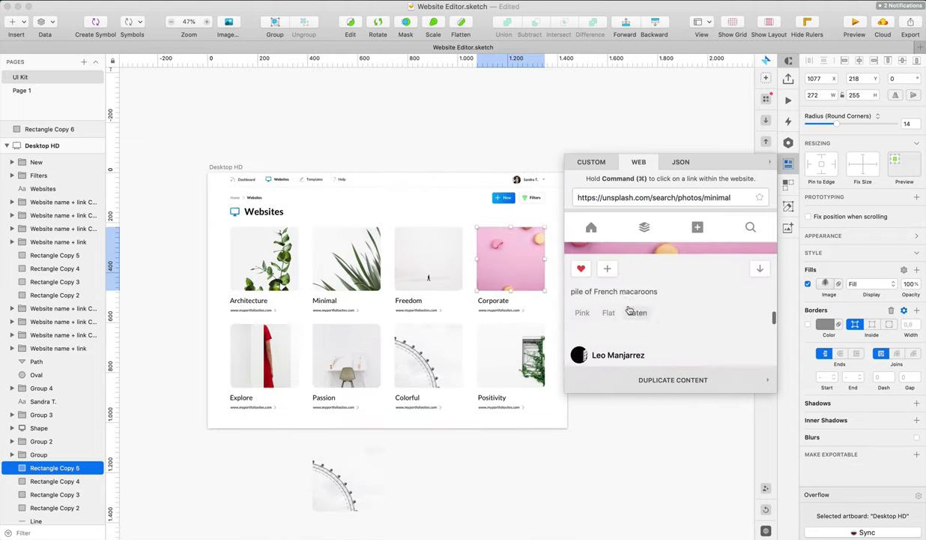
{"action": "scroll", "coordinate": [630, 312], "scroll_direction": "down", "scroll_amount": 10}
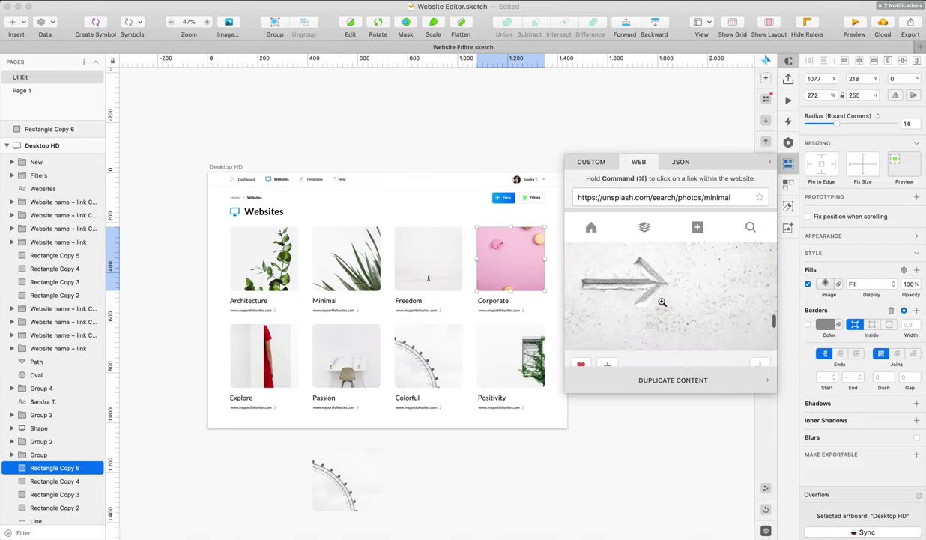
{"action": "left_click", "coordinate": [662, 301]}
Try the banana on pink photo and the single green leaf photo on the Corporate card
{"action": "scroll", "coordinate": [681, 302], "scroll_direction": "down", "scroll_amount": 5}
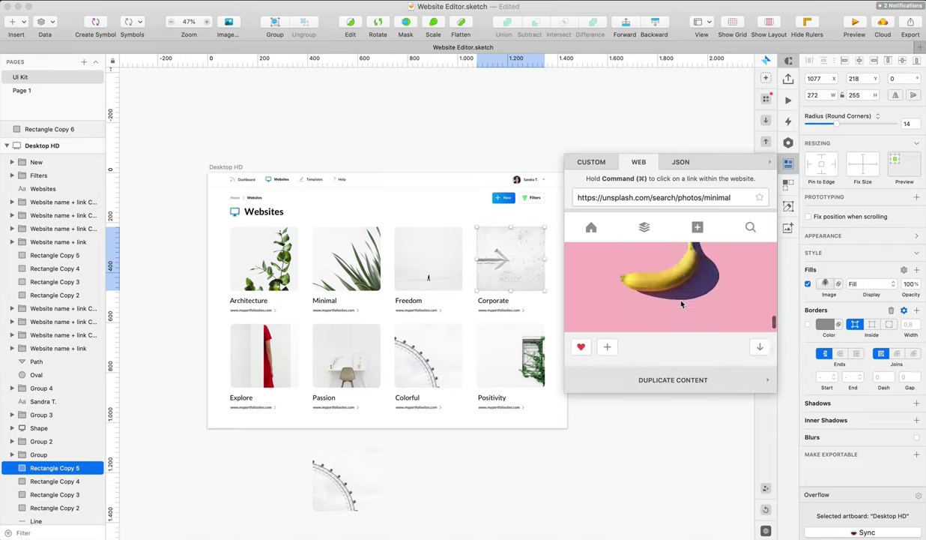
{"action": "left_click", "coordinate": [711, 287]}
{"action": "scroll", "coordinate": [711, 287], "scroll_direction": "down", "scroll_amount": 1}
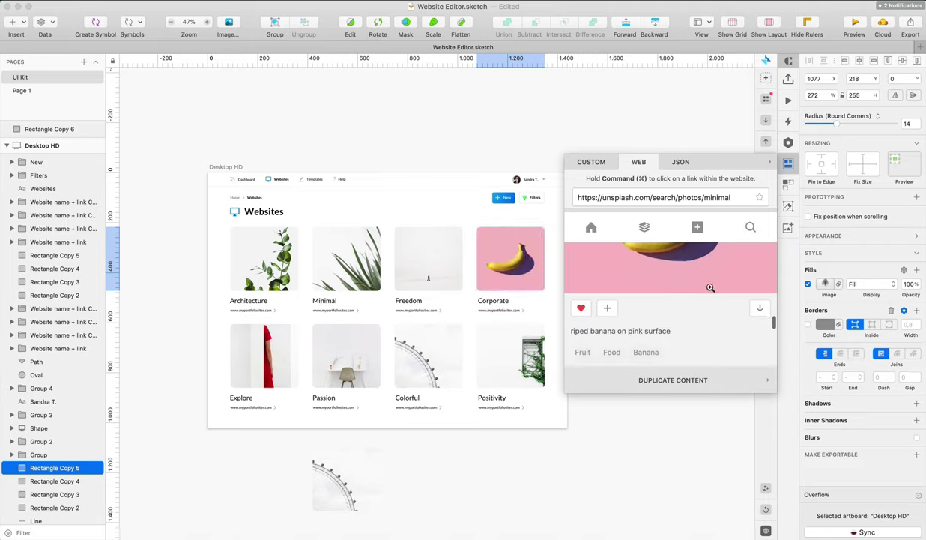
{"action": "scroll", "coordinate": [710, 287], "scroll_direction": "down", "scroll_amount": 4}
{"action": "left_click", "coordinate": [723, 287]}
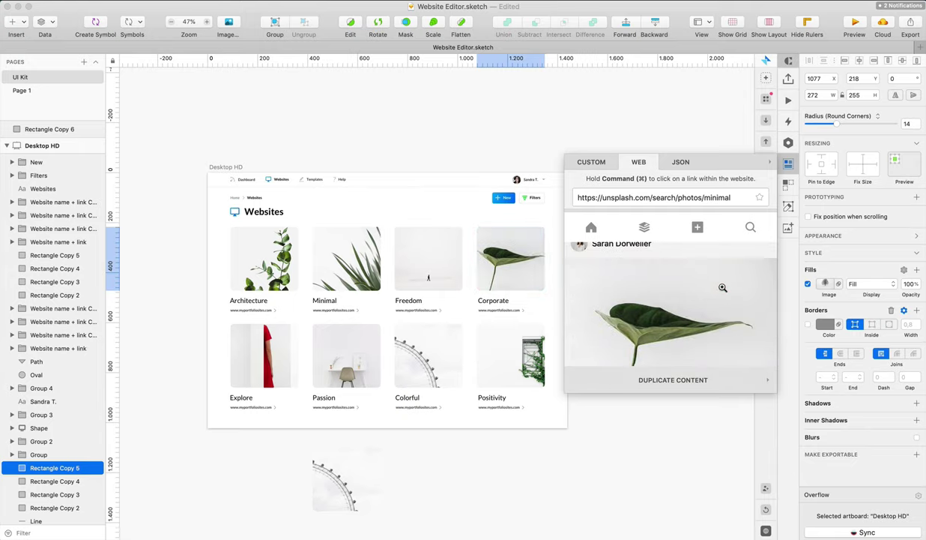
Try the palm leaf photo on the Corporate card and replace it with the photo of open white doors in an empty room
{"action": "scroll", "coordinate": [722, 287], "scroll_direction": "down", "scroll_amount": 4}
{"action": "scroll", "coordinate": [722, 287], "scroll_direction": "down", "scroll_amount": 10}
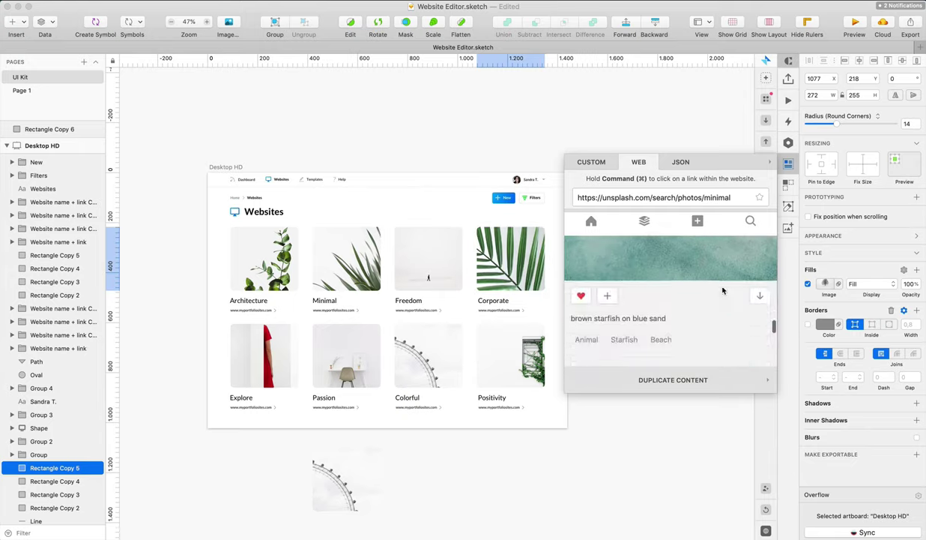
{"action": "left_click", "coordinate": [737, 286]}
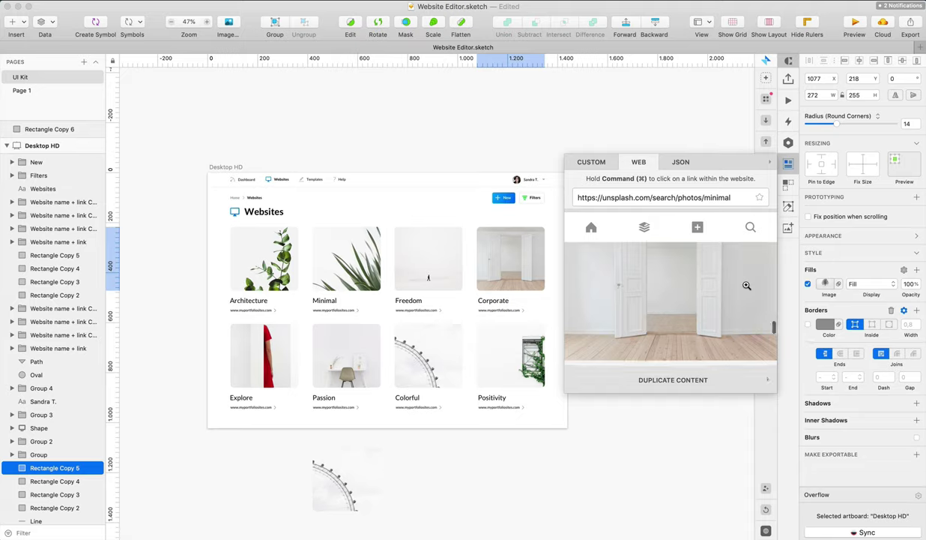
{"action": "scroll", "coordinate": [747, 285], "scroll_direction": "down", "scroll_amount": 10}
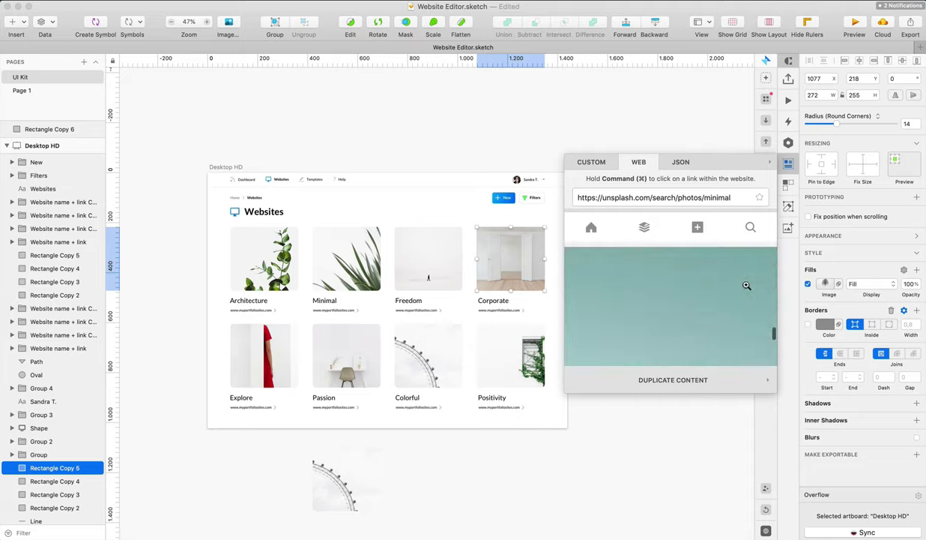
Try the black coffee mug photo and the cream photo with a diagonal wooden edge on the Corporate card
{"action": "scroll", "coordinate": [747, 286], "scroll_direction": "down", "scroll_amount": 10}
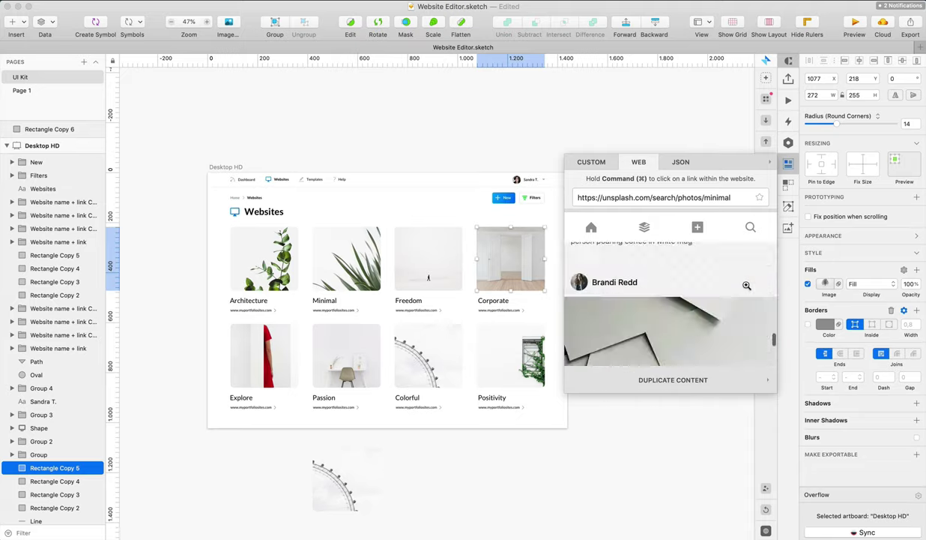
{"action": "scroll", "coordinate": [746, 285], "scroll_direction": "down", "scroll_amount": 3}
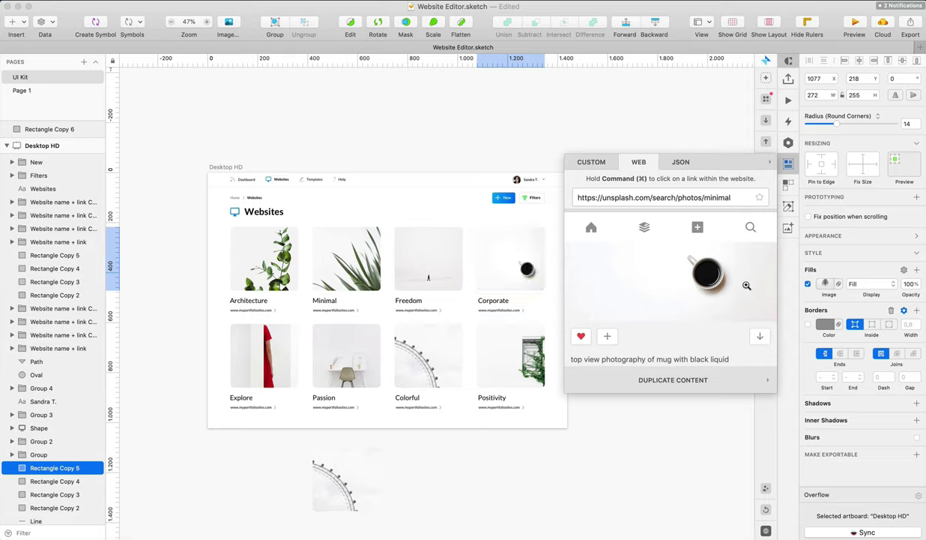
{"action": "scroll", "coordinate": [747, 285], "scroll_direction": "down", "scroll_amount": 8}
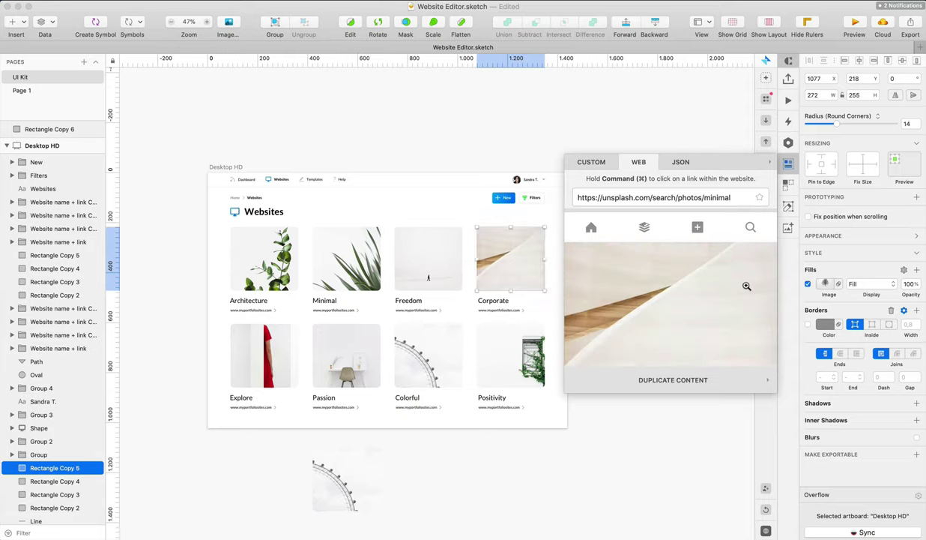
{"action": "scroll", "coordinate": [747, 286], "scroll_direction": "down", "scroll_amount": 8}
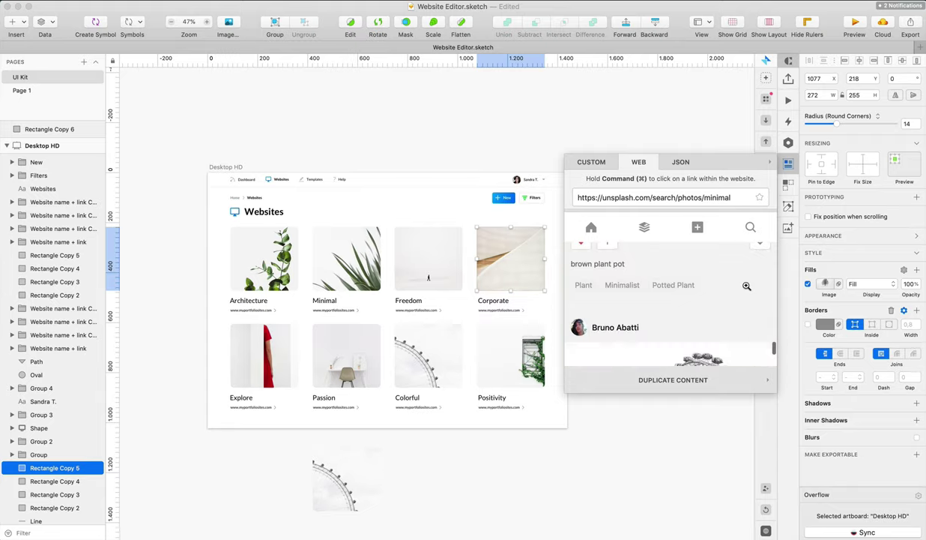
{"action": "scroll", "coordinate": [747, 286], "scroll_direction": "down", "scroll_amount": 3}
{"action": "left_click", "coordinate": [666, 449]}
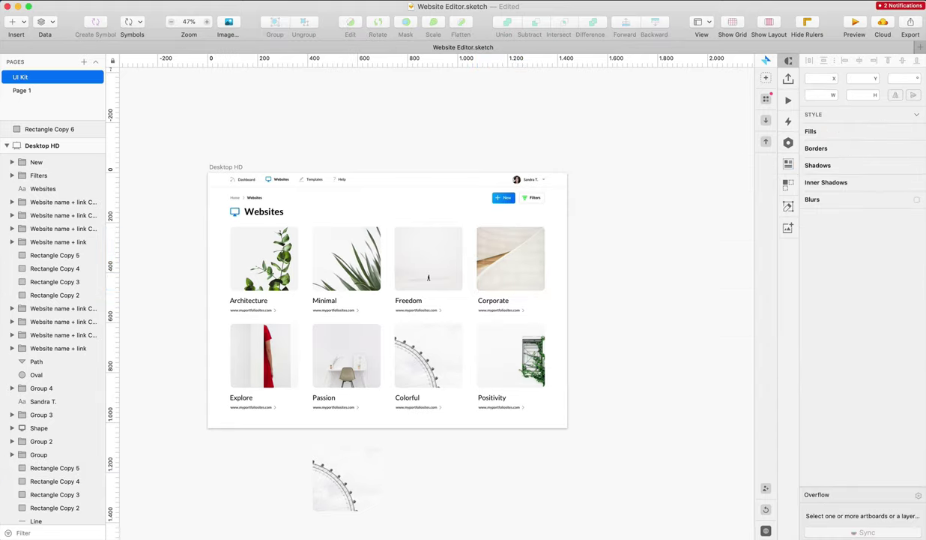
Reopen the Unsplash minimal results for the Corporate card and try the yellow flowers, orange tower and white chairs photos
{"action": "left_click", "coordinate": [542, 273]}
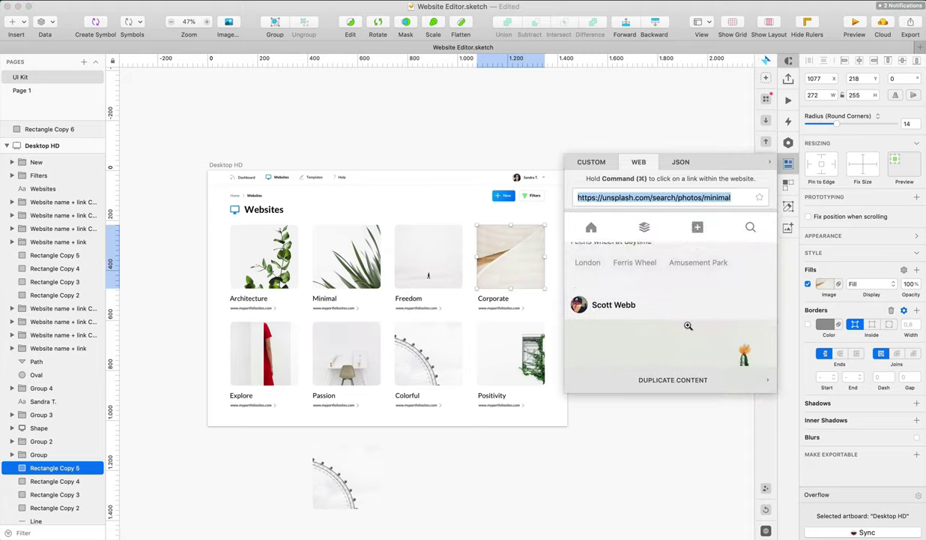
{"action": "left_click", "coordinate": [694, 286]}
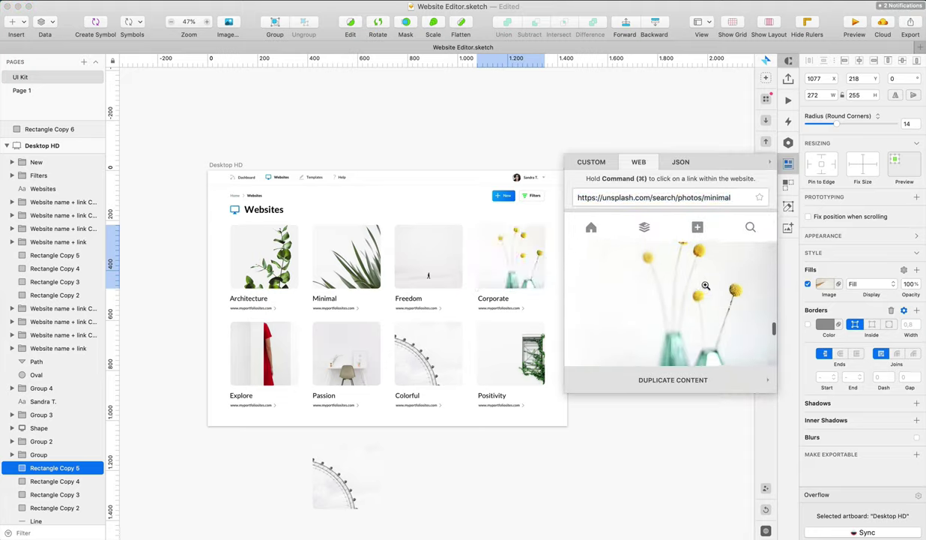
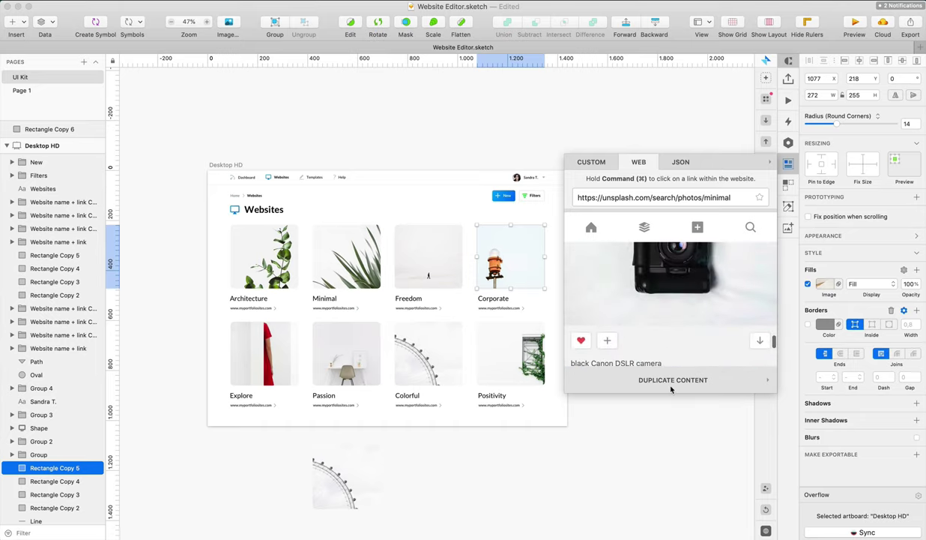
{"action": "left_click", "coordinate": [703, 316]}
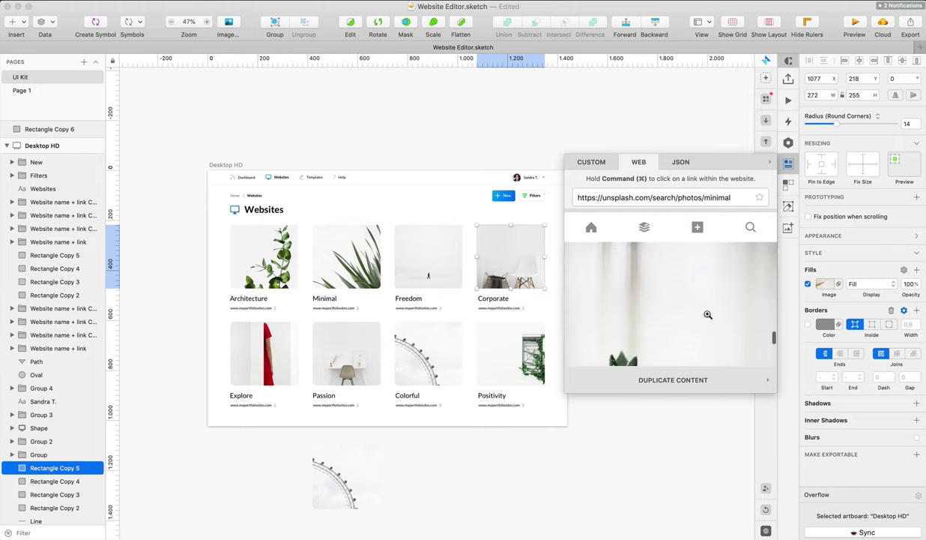
Fill the Corporate card with the photo of a white ceiling with diagonal light lines and close the photo browser
{"action": "left_click", "coordinate": [708, 314]}
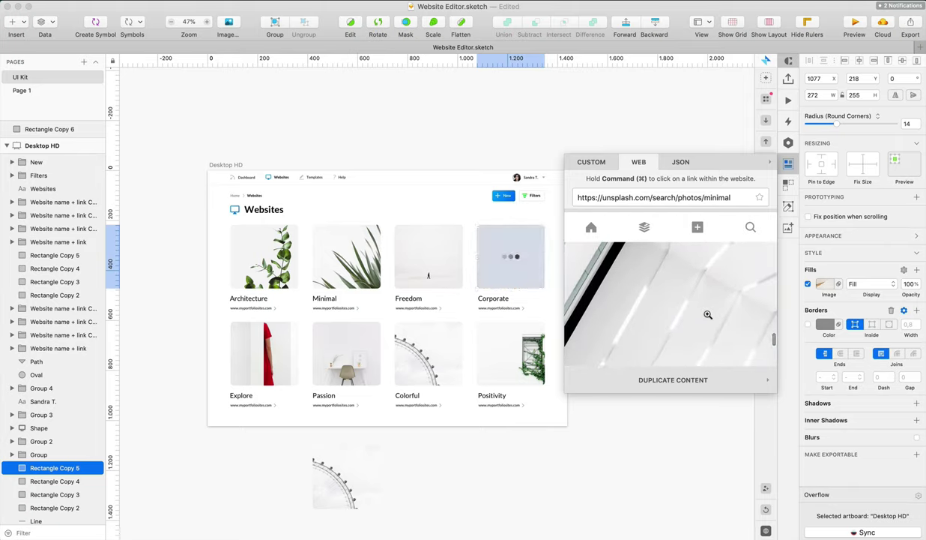
{"action": "scroll", "coordinate": [707, 314], "scroll_direction": "down", "scroll_amount": 10}
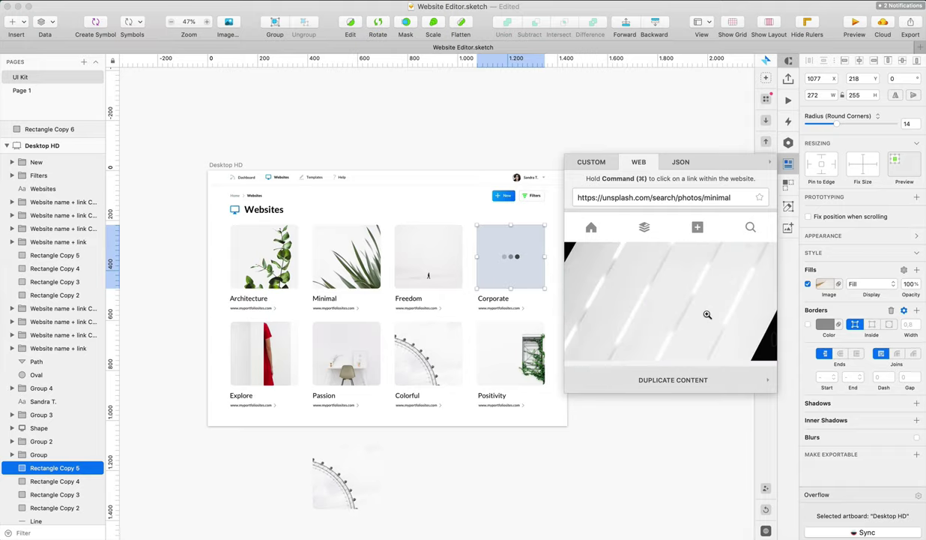
{"action": "scroll", "coordinate": [708, 314], "scroll_direction": "down", "scroll_amount": 5}
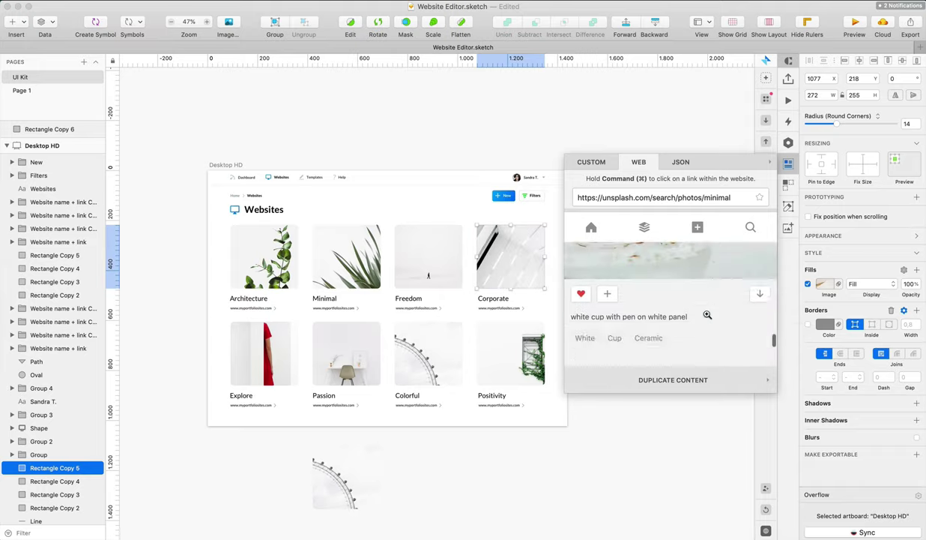
{"action": "left_click", "coordinate": [681, 456]}
{"action": "left_click", "coordinate": [763, 161]}
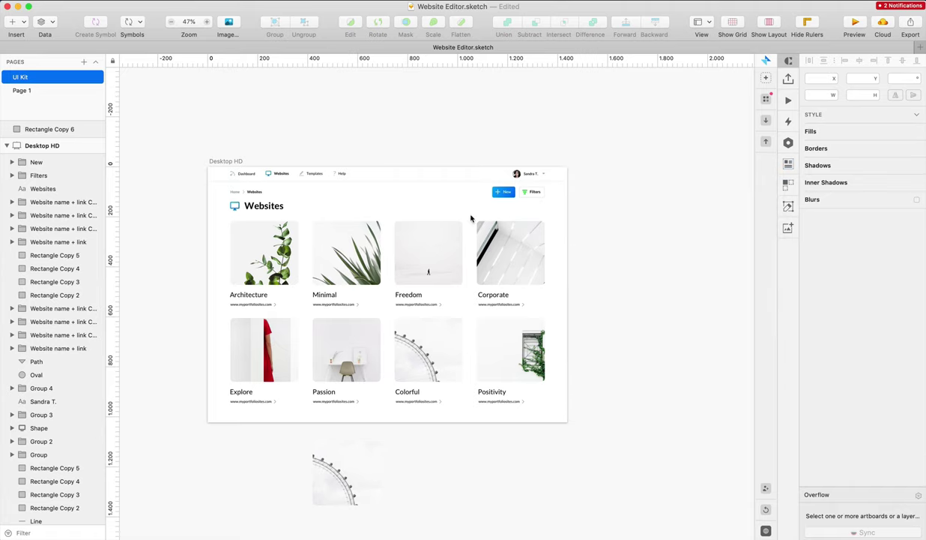
{"action": "scroll", "coordinate": [295, 292], "scroll_direction": "down", "scroll_amount": 3}
{"action": "scroll", "coordinate": [294, 291], "scroll_direction": "up", "scroll_amount": 5}
{"action": "double_click", "coordinate": [364, 315]}
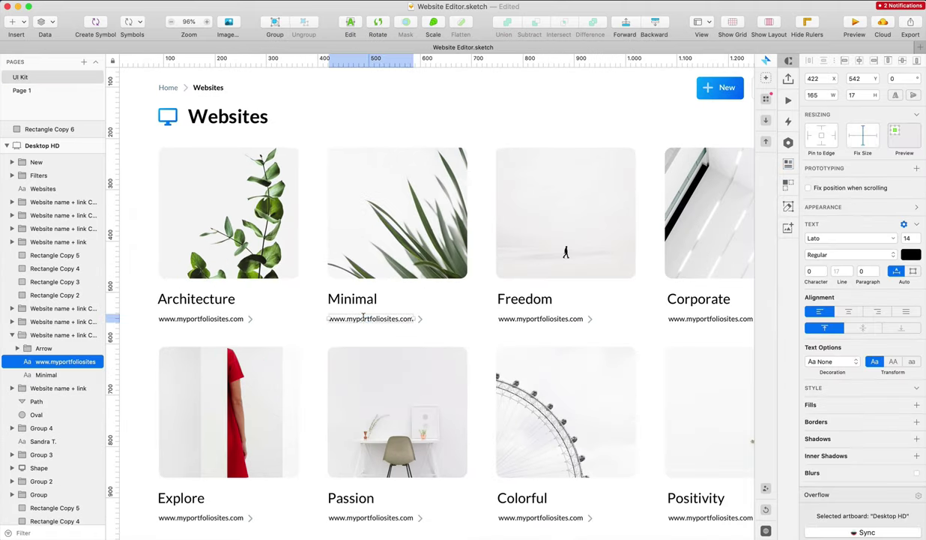
{"action": "double_click", "coordinate": [365, 315]}
{"action": "left_click_drag", "start_coordinate": [356, 318], "coordinate": [378, 318]}
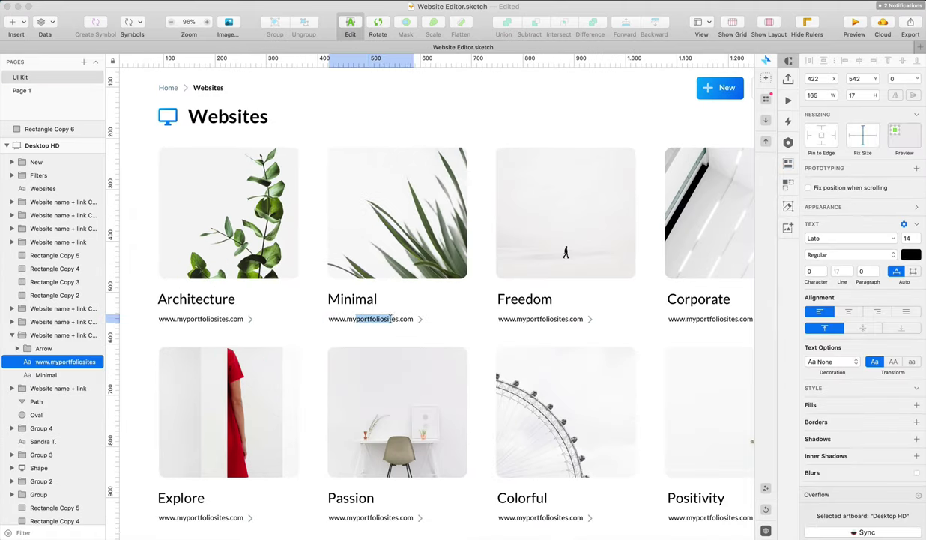
{"action": "key", "text": "BackSpace"}
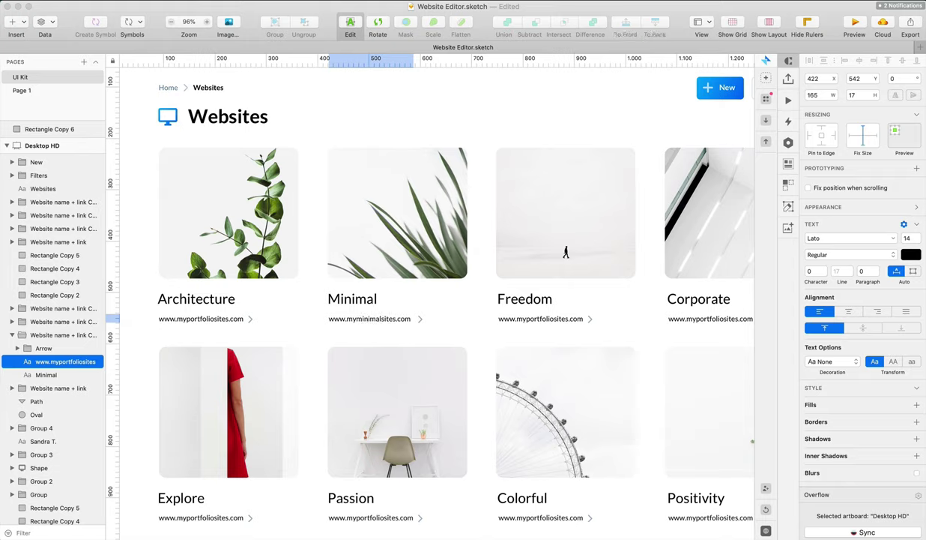
{"action": "left_click", "coordinate": [538, 321]}
{"action": "double_click", "coordinate": [539, 318]}
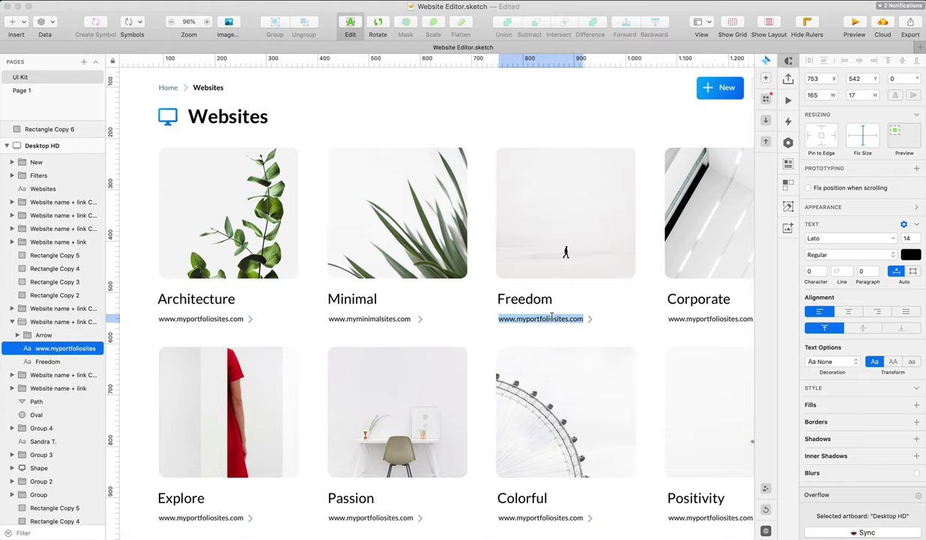
{"action": "left_click", "coordinate": [552, 317]}
{"action": "left_click_drag", "start_coordinate": [518, 319], "coordinate": [553, 318]}
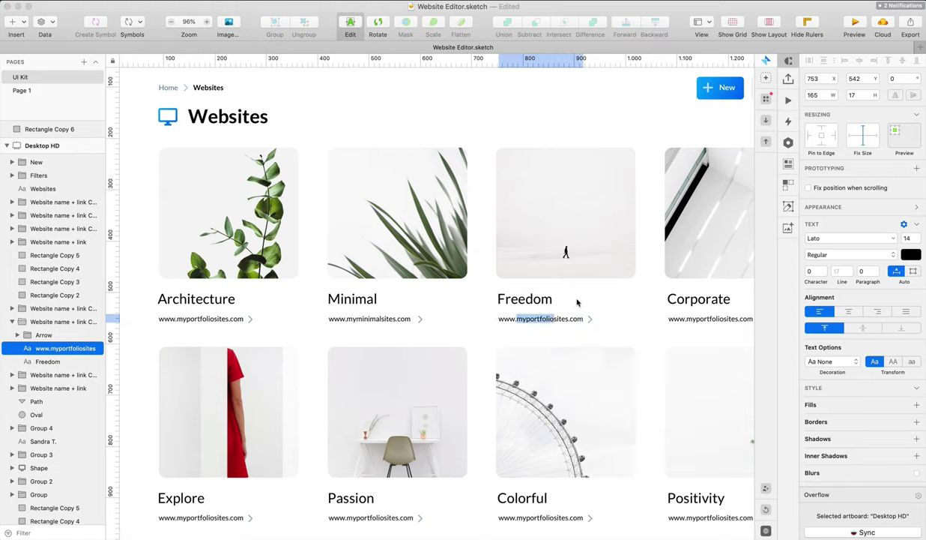
{"action": "type", "text": "freedo"}
{"action": "scroll", "coordinate": [663, 340], "scroll_direction": "right", "scroll_amount": 5}
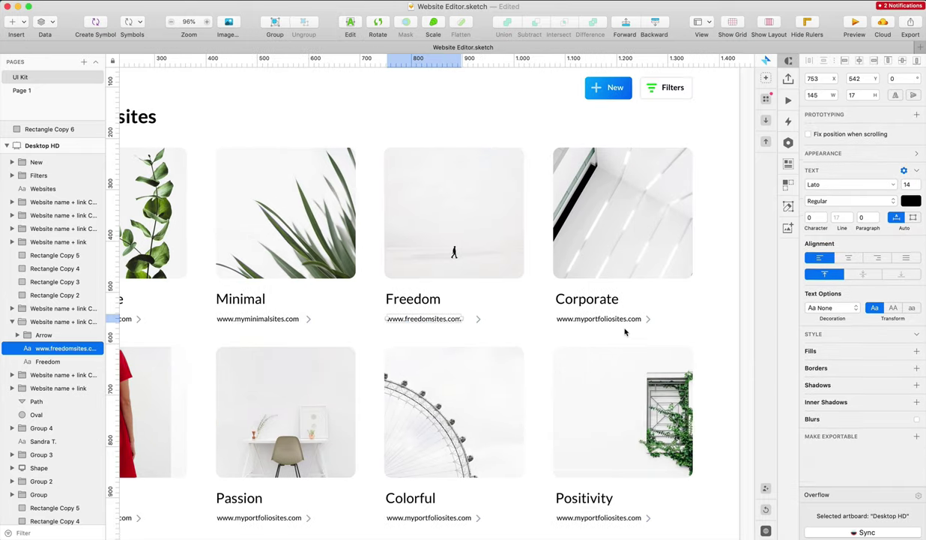
{"action": "left_click", "coordinate": [575, 318]}
{"action": "double_click", "coordinate": [575, 318]}
{"action": "left_click", "coordinate": [575, 317]}
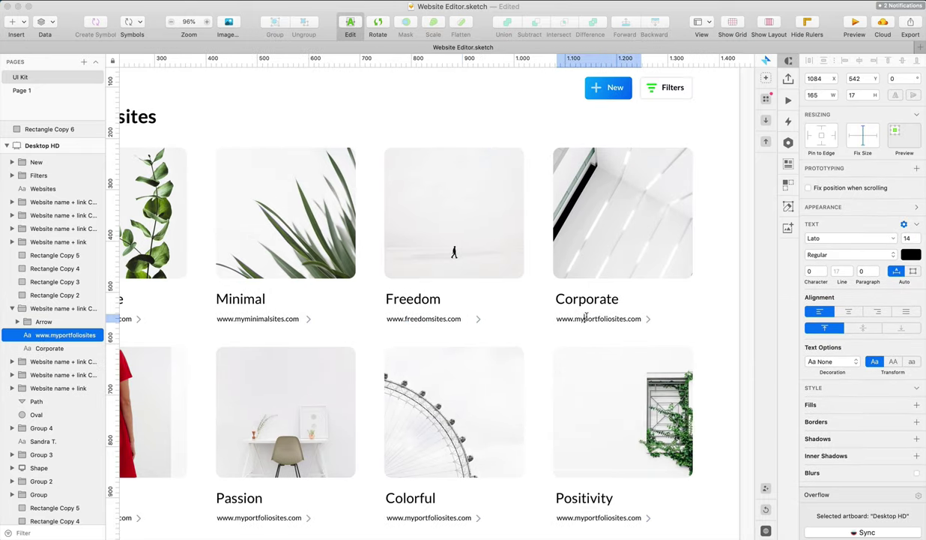
{"action": "left_click_drag", "start_coordinate": [585, 318], "coordinate": [622, 318]}
{"action": "type", "text": "corpor"}
{"action": "key", "text": "Escape"}
{"action": "scroll", "coordinate": [694, 324], "scroll_direction": "down", "scroll_amount": 3}
{"action": "scroll", "coordinate": [695, 324], "scroll_direction": "left", "scroll_amount": 3}
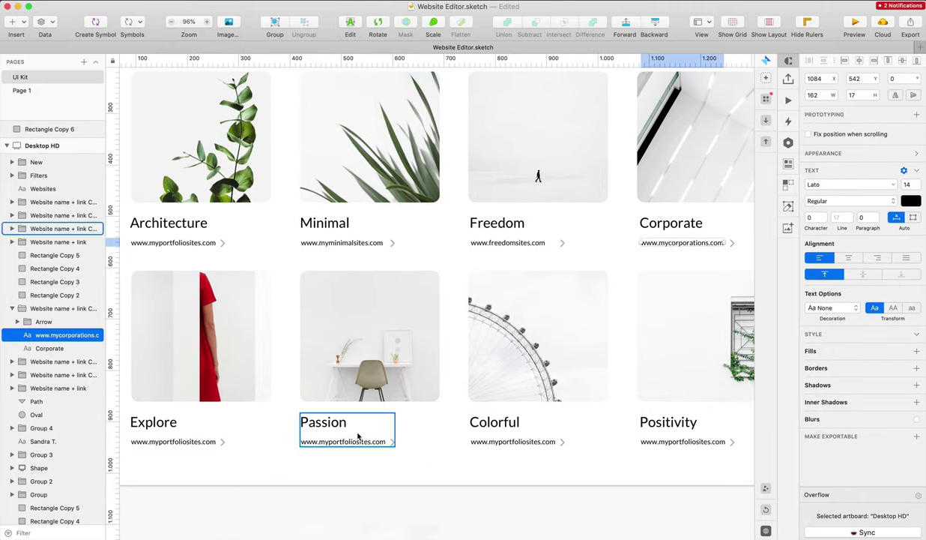
{"action": "left_click", "coordinate": [174, 442]}
{"action": "double_click", "coordinate": [147, 441]}
{"action": "left_click_drag", "start_coordinate": [148, 440], "coordinate": [184, 441]}
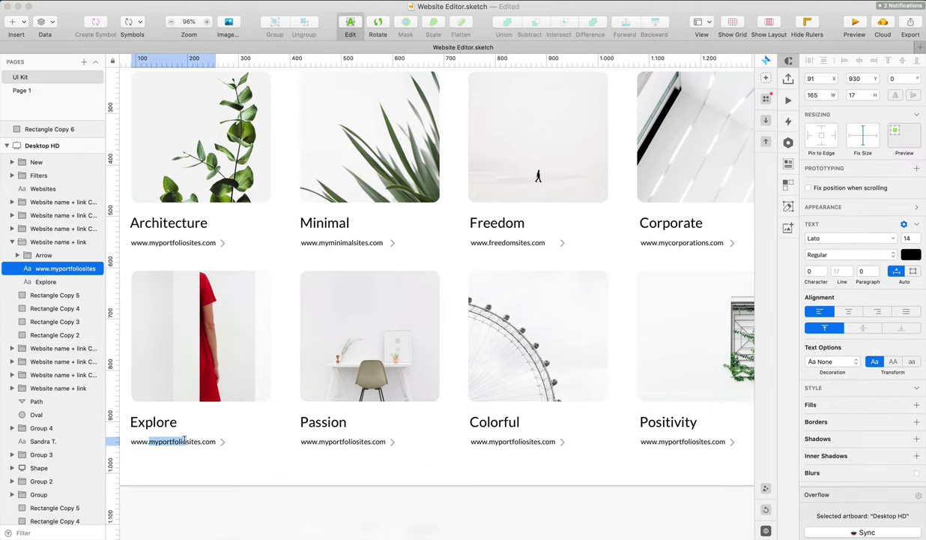
{"action": "type", "text": "explore"}
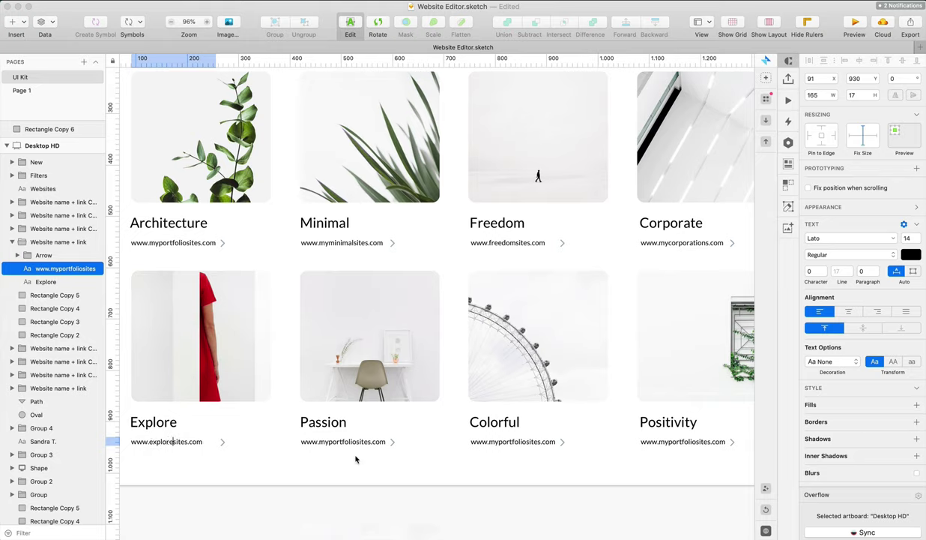
{"action": "left_click", "coordinate": [341, 441]}
{"action": "double_click", "coordinate": [341, 440]}
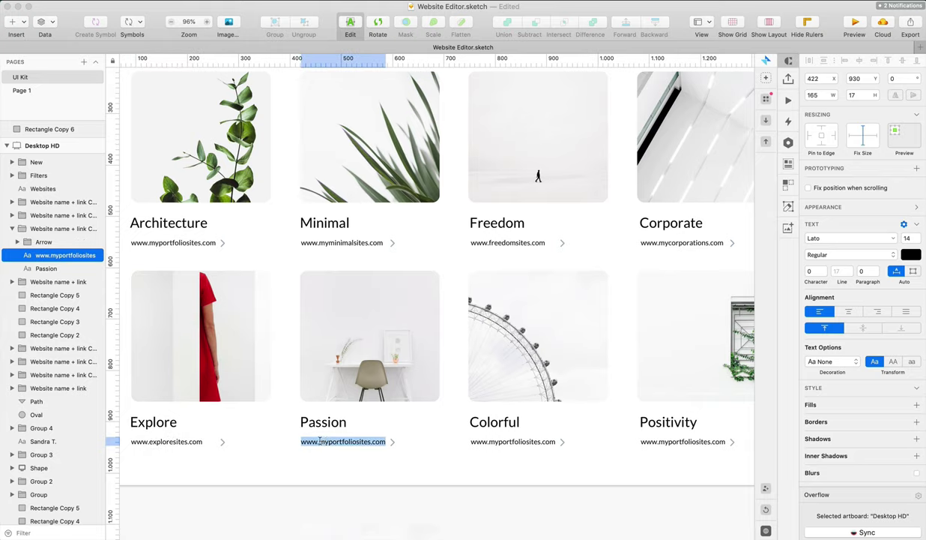
{"action": "left_click_drag", "start_coordinate": [319, 441], "coordinate": [356, 440]}
{"action": "type", "text": "passion"}
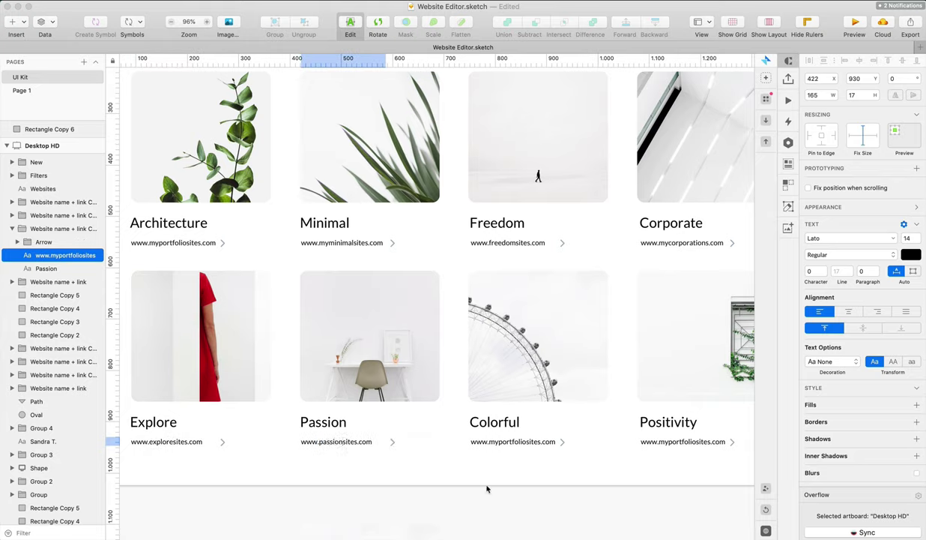
{"action": "left_click", "coordinate": [504, 441]}
{"action": "double_click", "coordinate": [505, 441]}
{"action": "left_click_drag", "start_coordinate": [489, 442], "coordinate": [539, 443]}
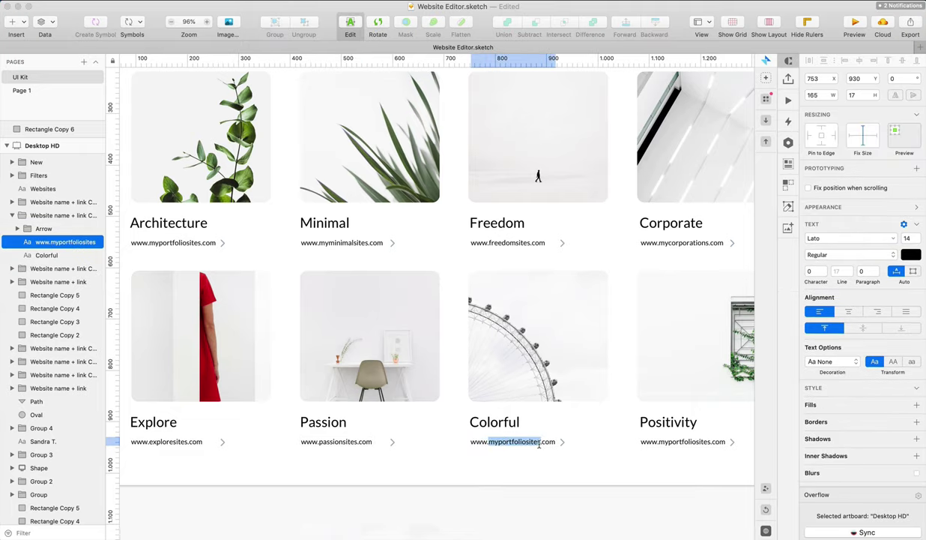
{"action": "type", "text": "col"}
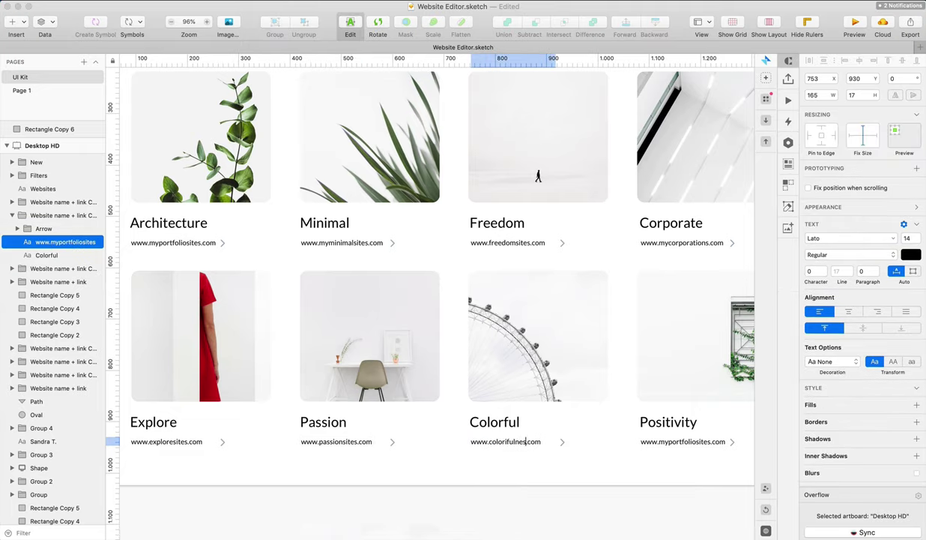
{"action": "type", "text": "s"}
{"action": "left_click", "coordinate": [539, 470]}
{"action": "scroll", "coordinate": [541, 468], "scroll_direction": "right", "scroll_amount": 1}
{"action": "double_click", "coordinate": [673, 443]}
{"action": "double_click", "coordinate": [676, 443]}
{"action": "left_click", "coordinate": [684, 441]}
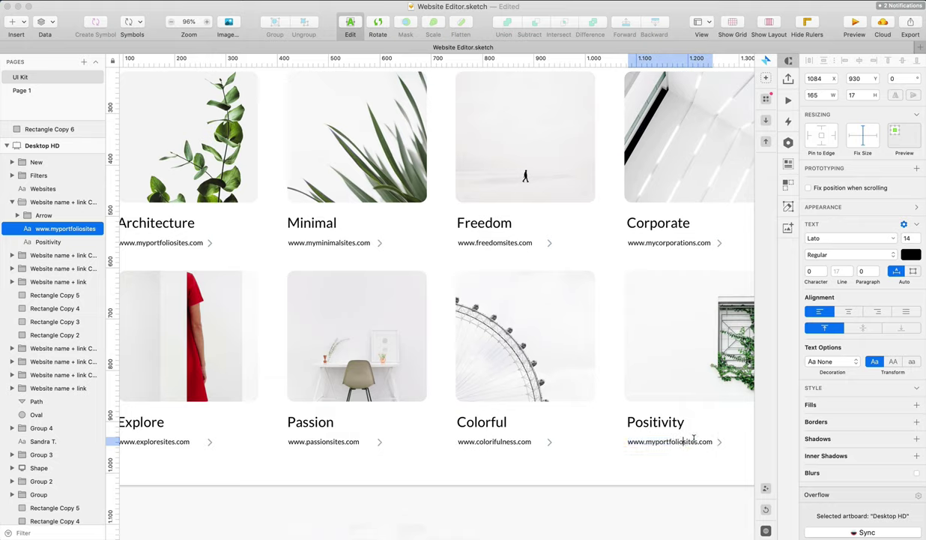
{"action": "left_click_drag", "start_coordinate": [694, 442], "coordinate": [649, 442]}
{"action": "type", "text": "p"}
{"action": "key", "text": "Escape"}
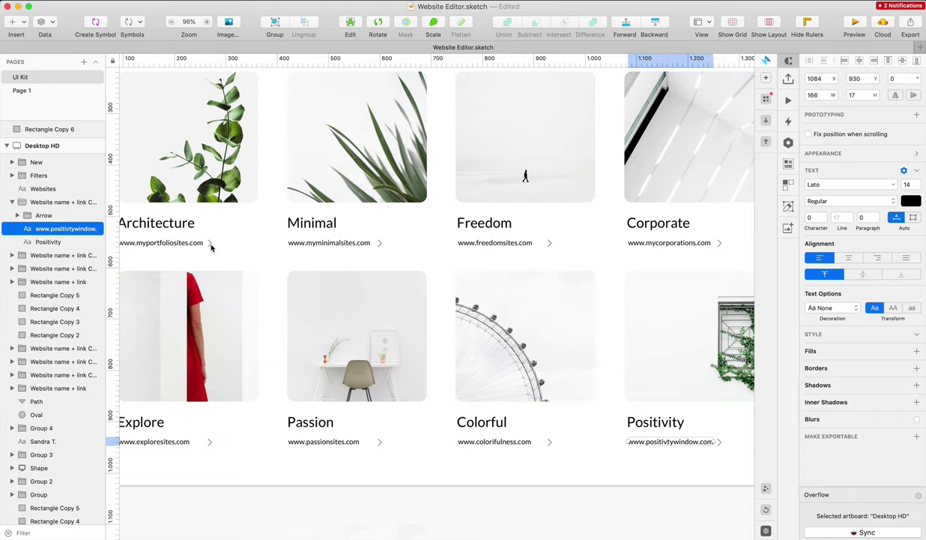
{"action": "key", "text": "Escape"}
Shift the arrows after the Freedom, Colorful, Positivity, Passion and Explore links so each sits a small, even gap behind its text
{"action": "left_click", "coordinate": [549, 243], "text": "super"}
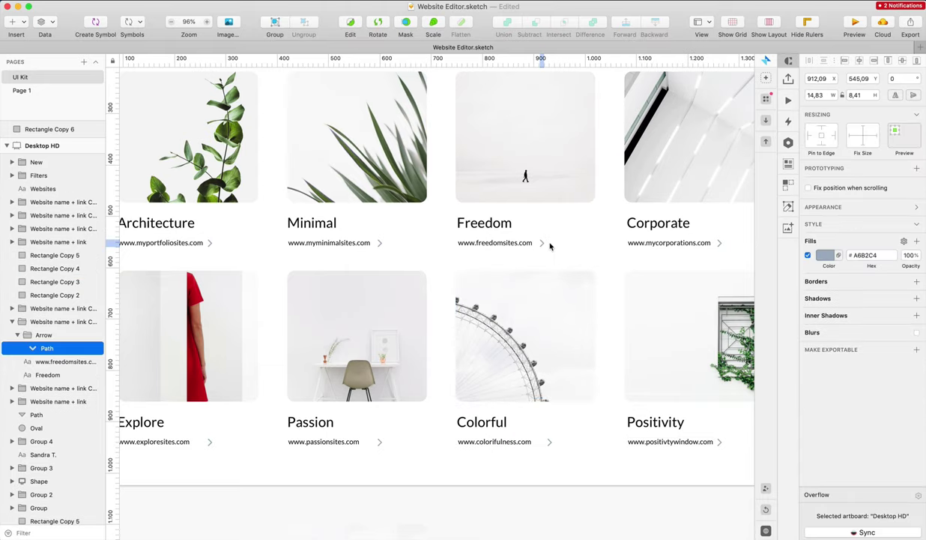
{"action": "scroll", "coordinate": [609, 241], "scroll_direction": "right", "scroll_amount": 2}
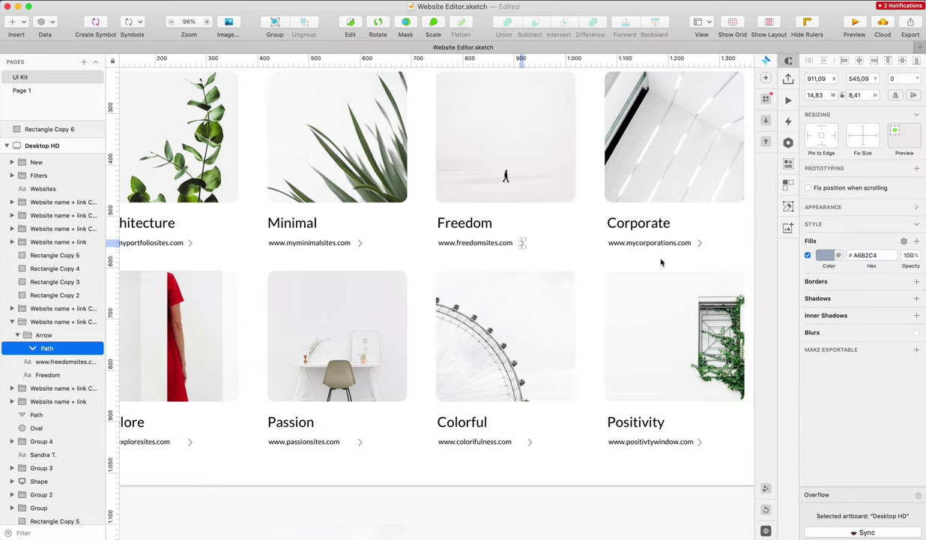
{"action": "left_click", "coordinate": [526, 441], "text": "super"}
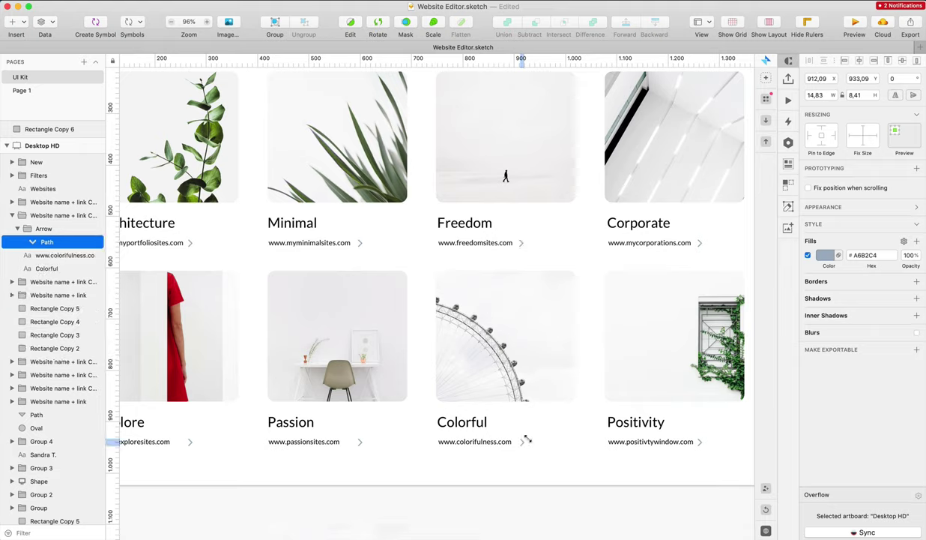
{"action": "left_click", "coordinate": [700, 441], "text": "super"}
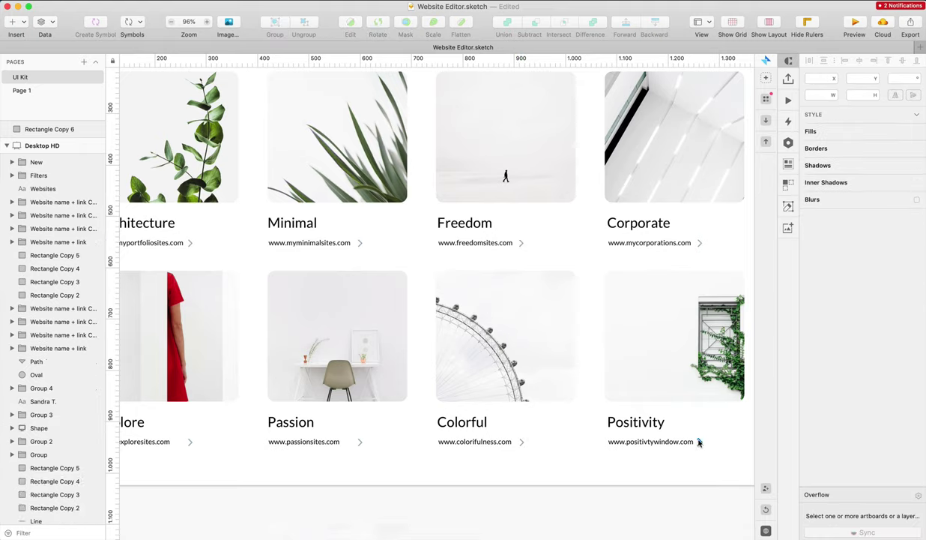
{"action": "left_click", "coordinate": [360, 441], "text": "super"}
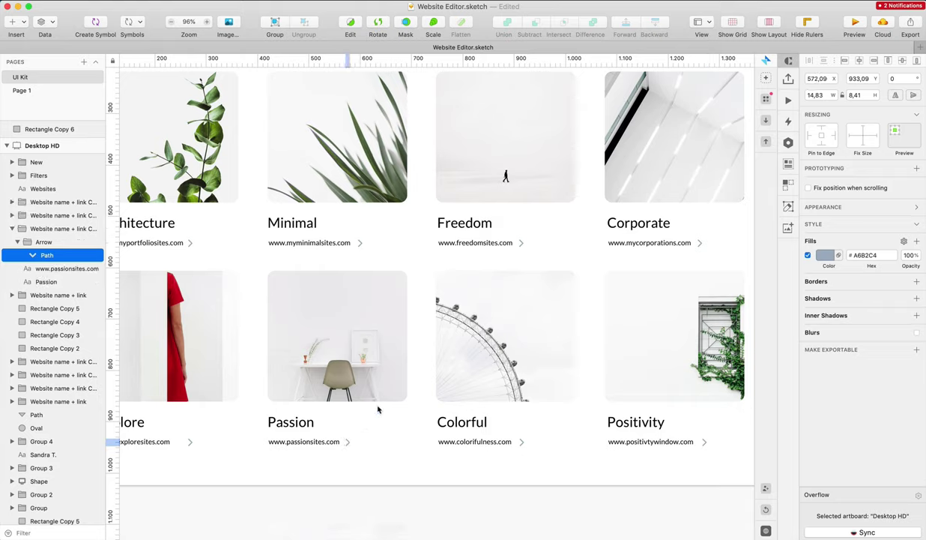
{"action": "left_click", "coordinate": [189, 442], "text": "super"}
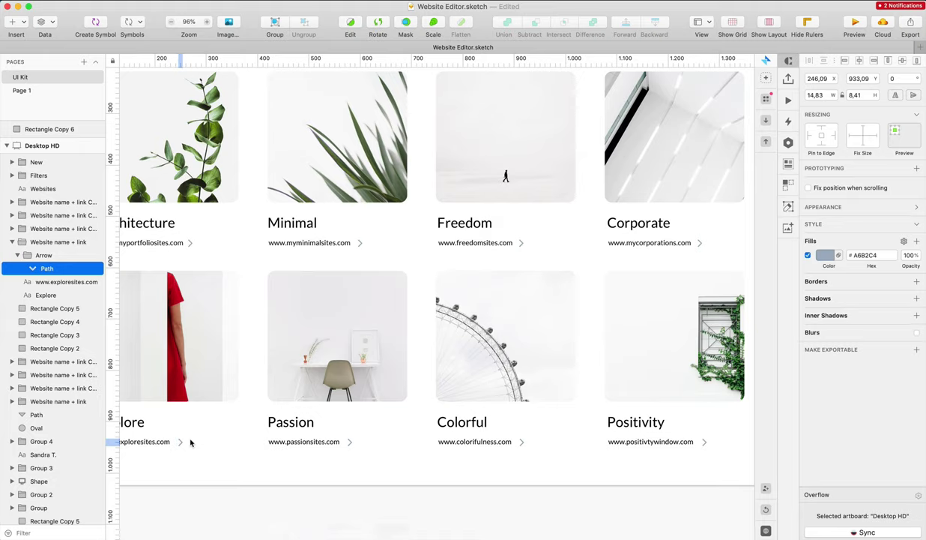
Move the New and Filters buttons down together to Y 136 so they sit level with the Websites heading
{"action": "left_click", "coordinate": [225, 428]}
{"action": "scroll", "coordinate": [225, 428], "scroll_direction": "up", "scroll_amount": 1}
{"action": "scroll", "coordinate": [225, 428], "scroll_direction": "down", "scroll_amount": 5}
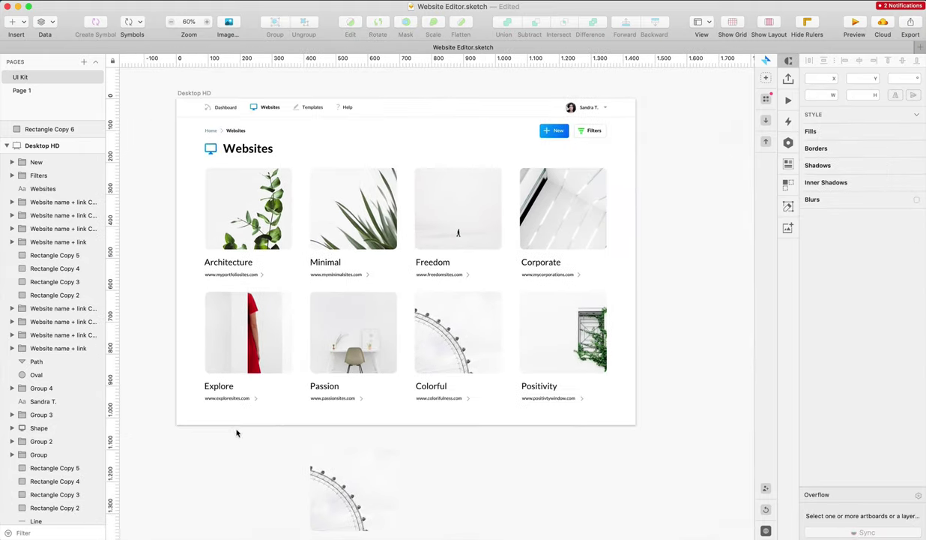
{"action": "scroll", "coordinate": [338, 449], "scroll_direction": "left", "scroll_amount": 3}
{"action": "scroll", "coordinate": [337, 452], "scroll_direction": "up", "scroll_amount": 3}
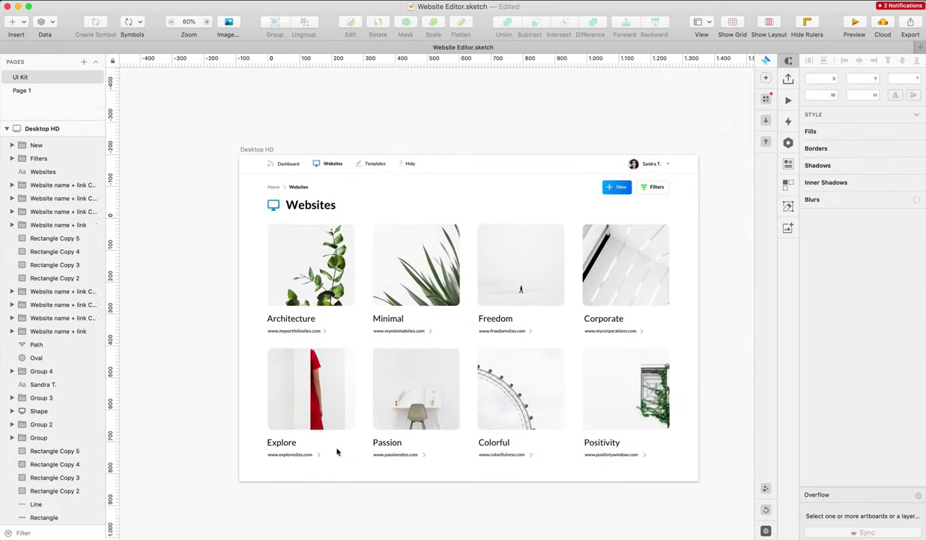
{"action": "scroll", "coordinate": [338, 452], "scroll_direction": "up", "scroll_amount": 2}
{"action": "left_click", "coordinate": [611, 205]}
{"action": "left_click", "coordinate": [645, 205], "text": "shift"}
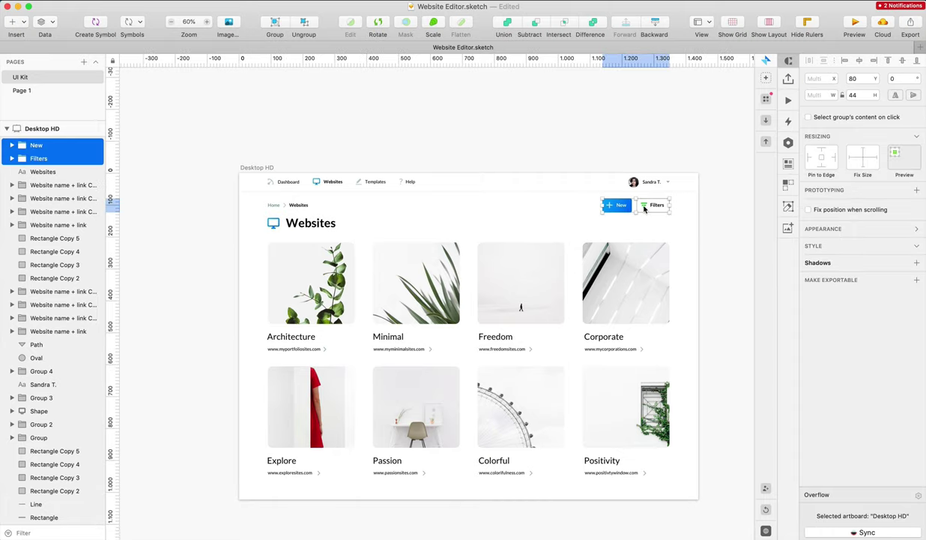
{"action": "left_click_drag", "start_coordinate": [646, 206], "coordinate": [690, 234]}
{"action": "key", "text": "Down"}
{"action": "key", "text": "Down"}
{"action": "key", "text": "Down"}
{"action": "key", "text": "Down"}
{"action": "key", "text": "Down"}
{"action": "key", "text": "Down"}
{"action": "key", "text": "Down"}
{"action": "key", "text": "Down"}
{"action": "key", "text": "Down"}
{"action": "key", "text": "Down"}
{"action": "key", "text": "Down"}
{"action": "key", "text": "Down"}
{"action": "key", "text": "Down"}
{"action": "left_click", "coordinate": [690, 234]}
{"action": "scroll", "coordinate": [691, 234], "scroll_direction": "left", "scroll_amount": 1}
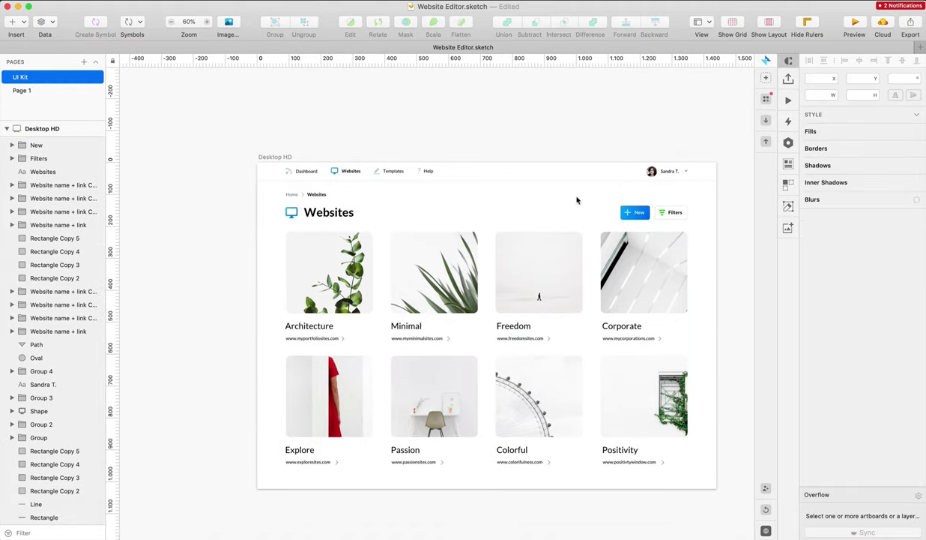
Rename the New button's group to Button / Primary / Medium
{"action": "left_click", "coordinate": [646, 222]}
{"action": "key", "text": "super+r"}
{"action": "type", "text": "But"}
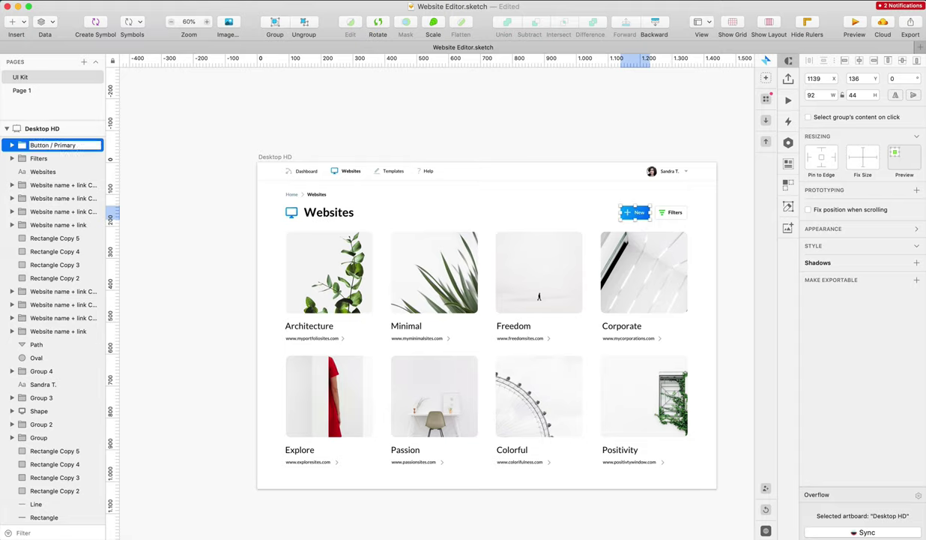
{"action": "type", "text": "ton / Primary /Medium"}
{"action": "key", "text": "Return"}
Rename the Filters button's group to Button / Secondary / Medium, with even spacing around the slashes
{"action": "key", "text": "Tab"}
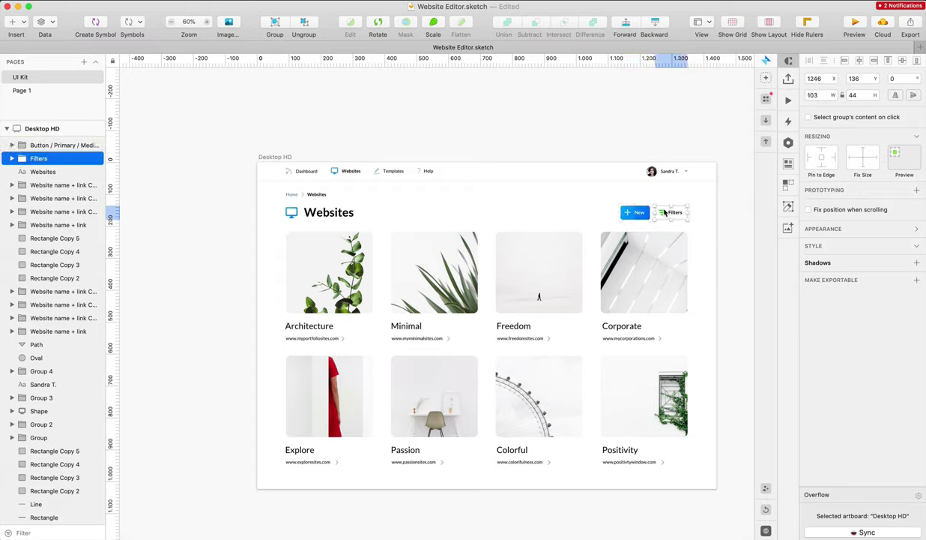
{"action": "type", "text": "Bu"}
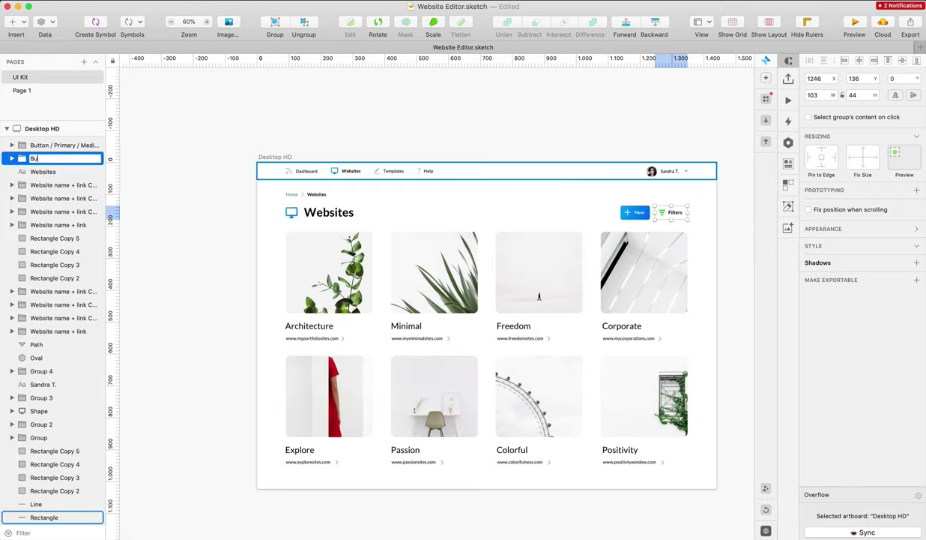
{"action": "type", "text": "tton /Secondary / Medium"}
{"action": "key", "text": "Return"}
{"action": "double_click", "coordinate": [56, 160]}
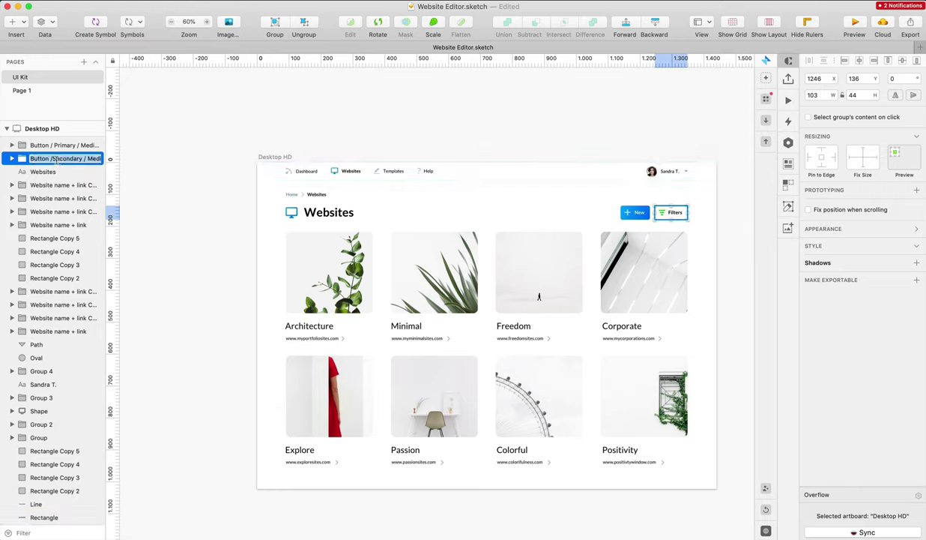
{"action": "left_click", "coordinate": [56, 159]}
{"action": "left_click", "coordinate": [643, 116]}
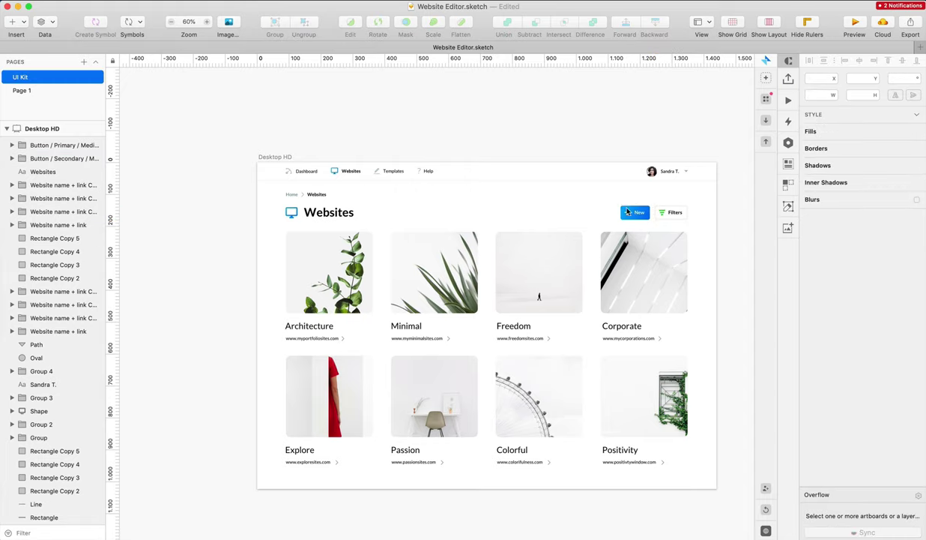
Convert the New and Filters button groups into two separate symbols sent to the Symbols page
{"action": "left_click", "coordinate": [628, 212]}
{"action": "left_click", "coordinate": [95, 25]}
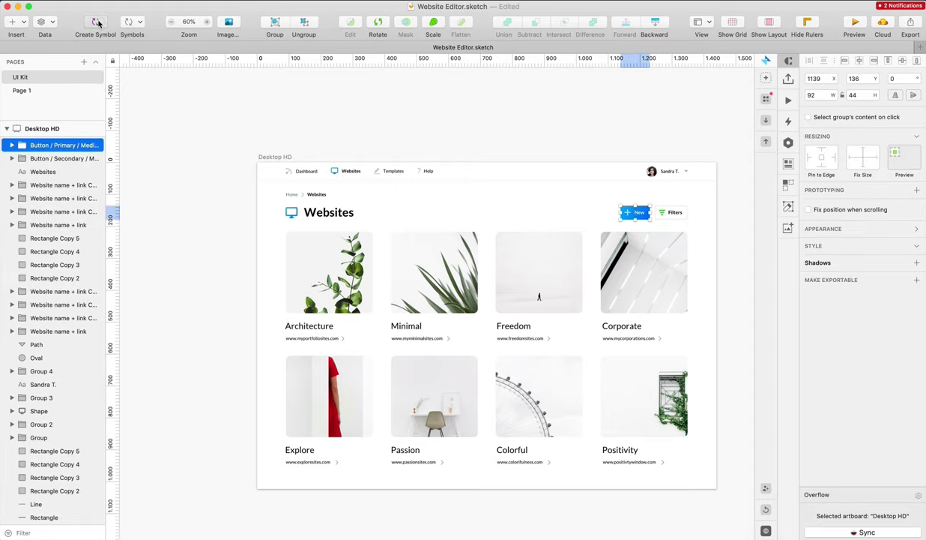
{"action": "left_click", "coordinate": [555, 138]}
{"action": "key", "text": "Tab"}
{"action": "left_click", "coordinate": [95, 24]}
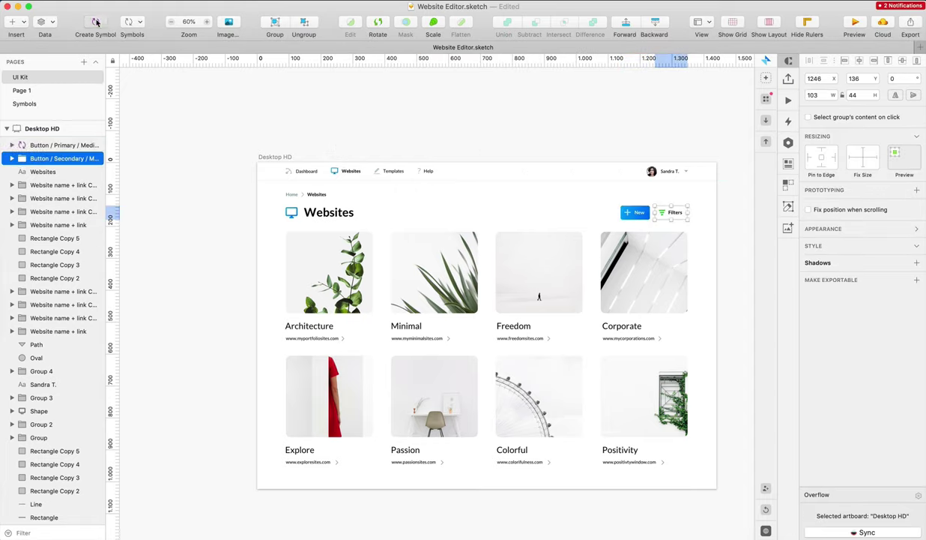
{"action": "left_click", "coordinate": [569, 136]}
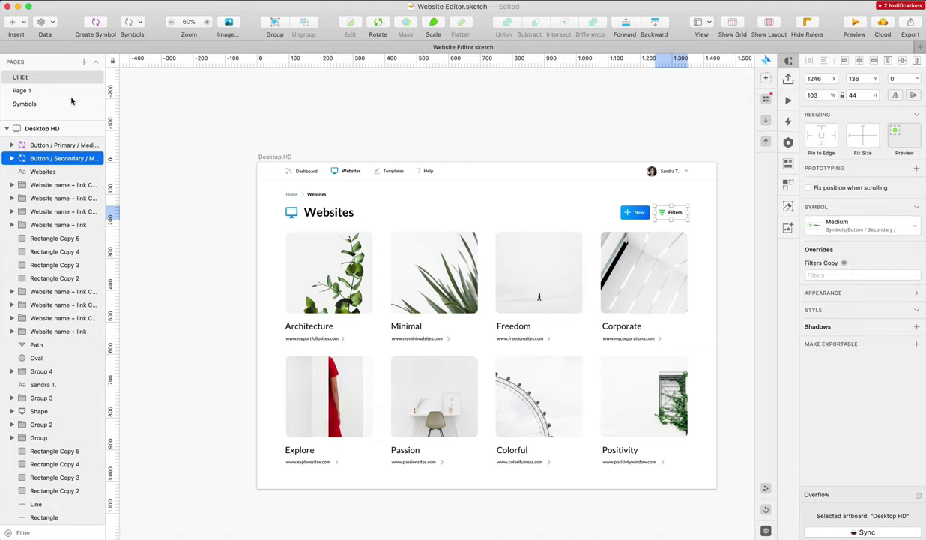
{"action": "left_click", "coordinate": [315, 128]}
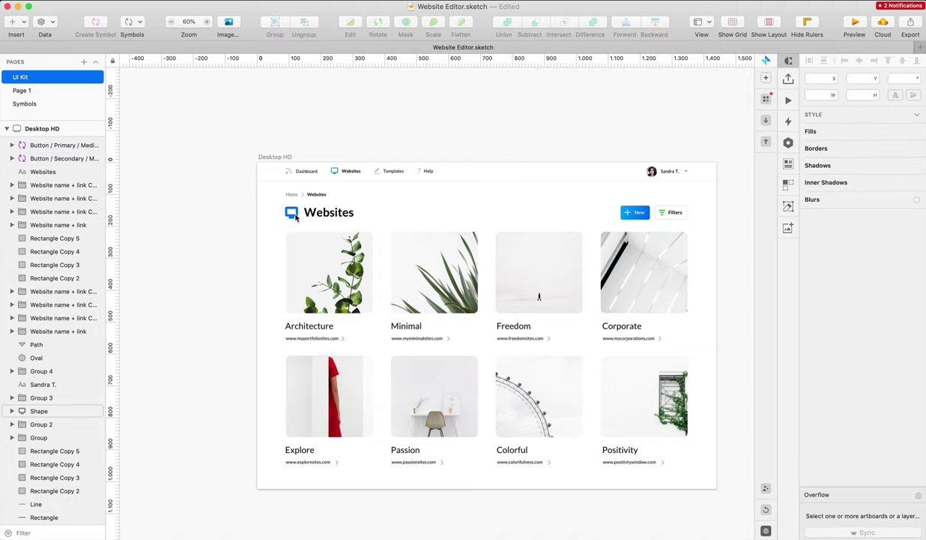
Increase the height of the navigation bar's white background rectangle to about 58 px
{"action": "scroll", "coordinate": [296, 217], "scroll_direction": "up", "scroll_amount": 5}
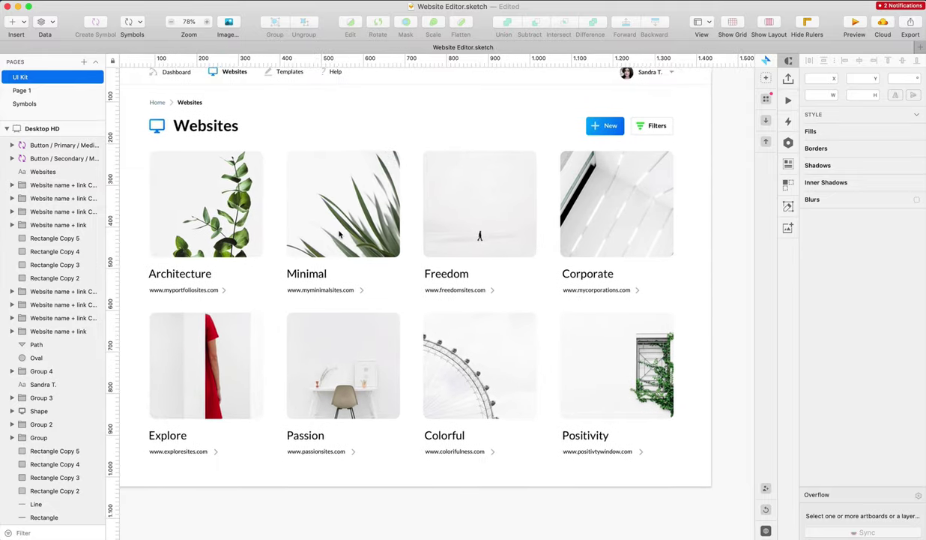
{"action": "scroll", "coordinate": [333, 229], "scroll_direction": "up", "scroll_amount": 2}
{"action": "scroll", "coordinate": [334, 229], "scroll_direction": "left", "scroll_amount": 2}
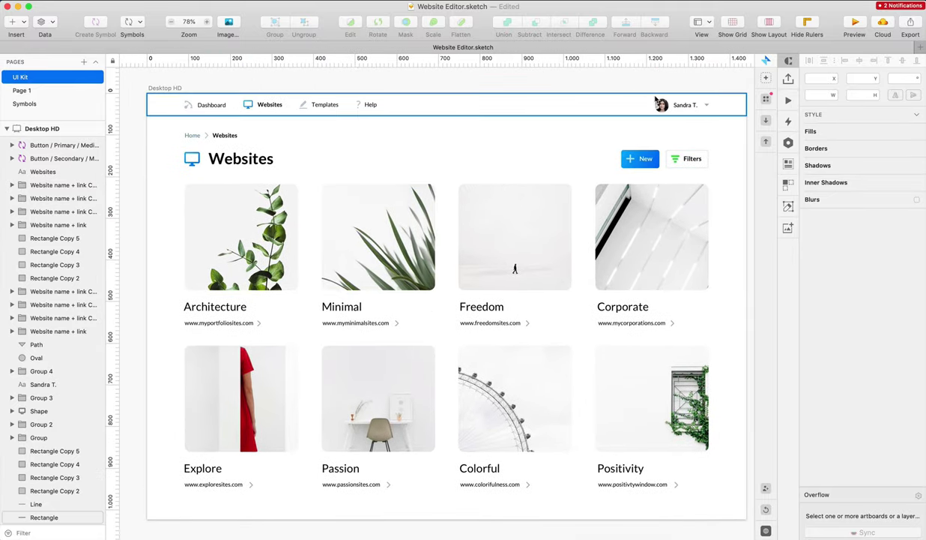
{"action": "left_click", "coordinate": [401, 114]}
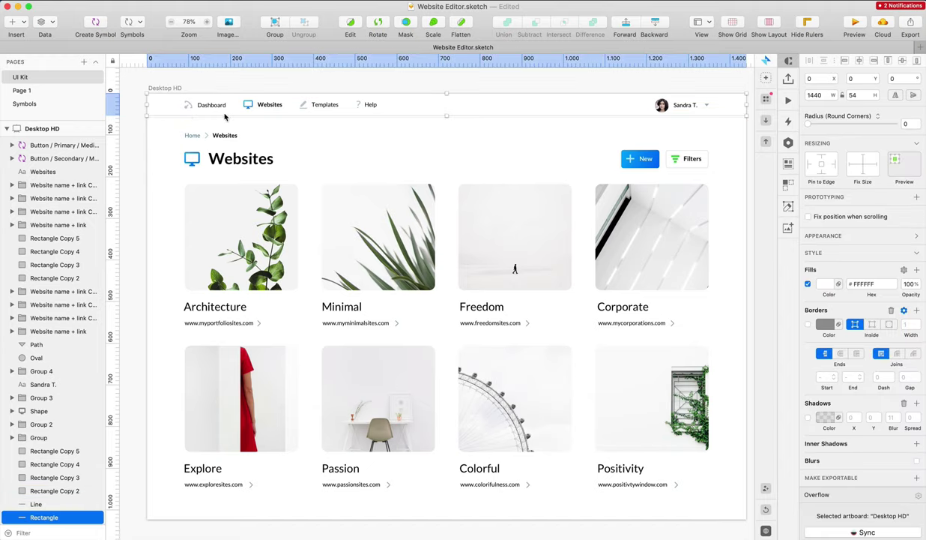
{"action": "scroll", "coordinate": [446, 116], "scroll_direction": "up", "scroll_amount": 5}
{"action": "left_click_drag", "start_coordinate": [450, 114], "coordinate": [451, 120]}
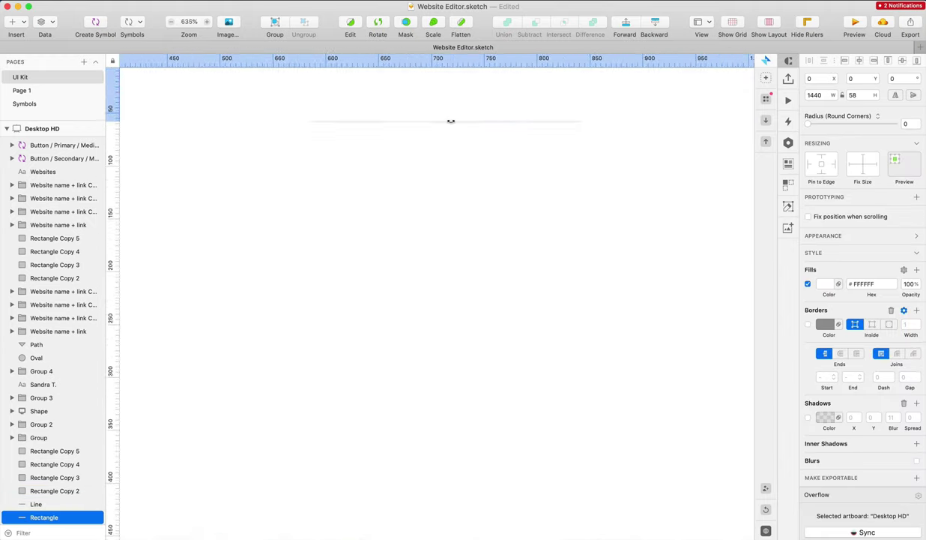
Group all elements of the navigation bar as Navigation / 1 and convert the group into a symbol on the Symbols page
{"action": "scroll", "coordinate": [448, 120], "scroll_direction": "down", "scroll_amount": 10}
{"action": "left_click_drag", "start_coordinate": [207, 111], "coordinate": [704, 129]}
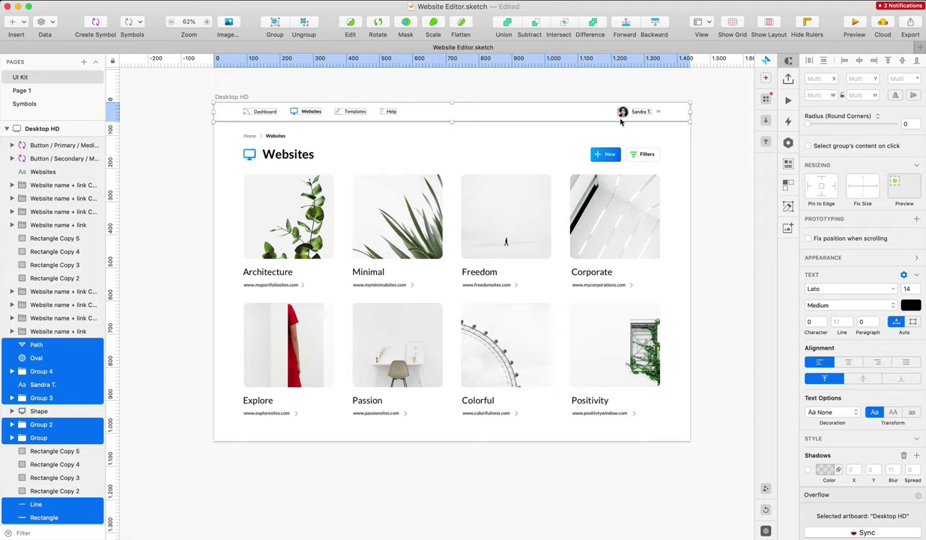
{"action": "key", "text": "super+g"}
{"action": "key", "text": "super+r"}
{"action": "type", "text": "n"}
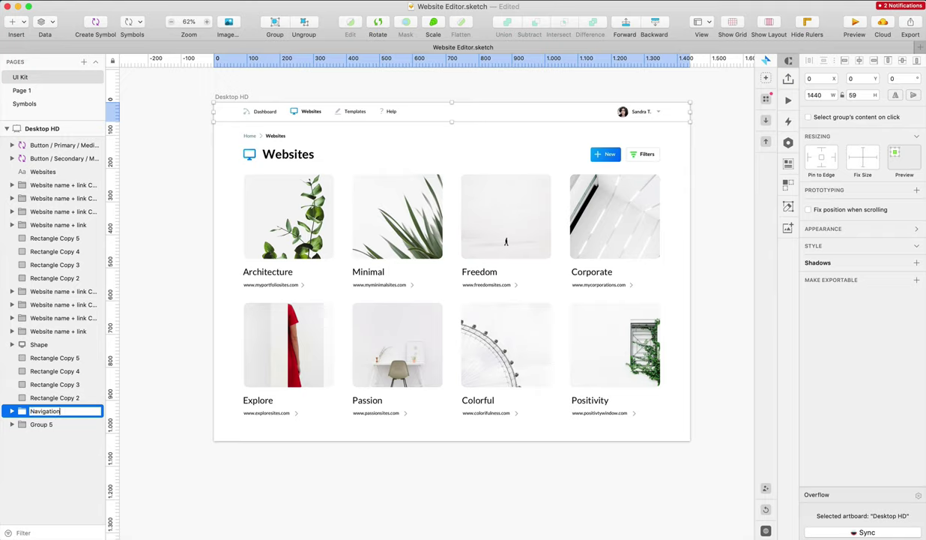
{"action": "type", "text": "avigation / 1"}
{"action": "key", "text": "Return"}
{"action": "left_click", "coordinate": [95, 25]}
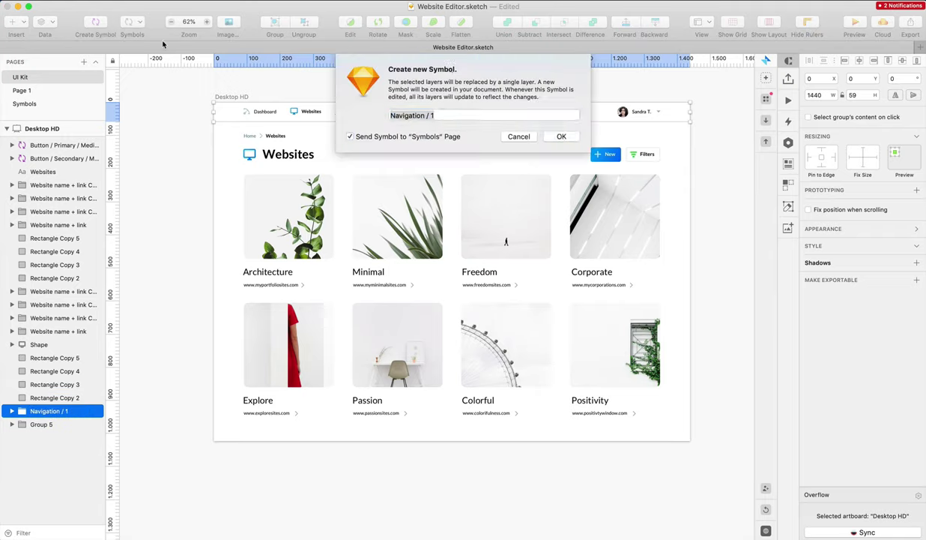
{"action": "key", "text": "Return"}
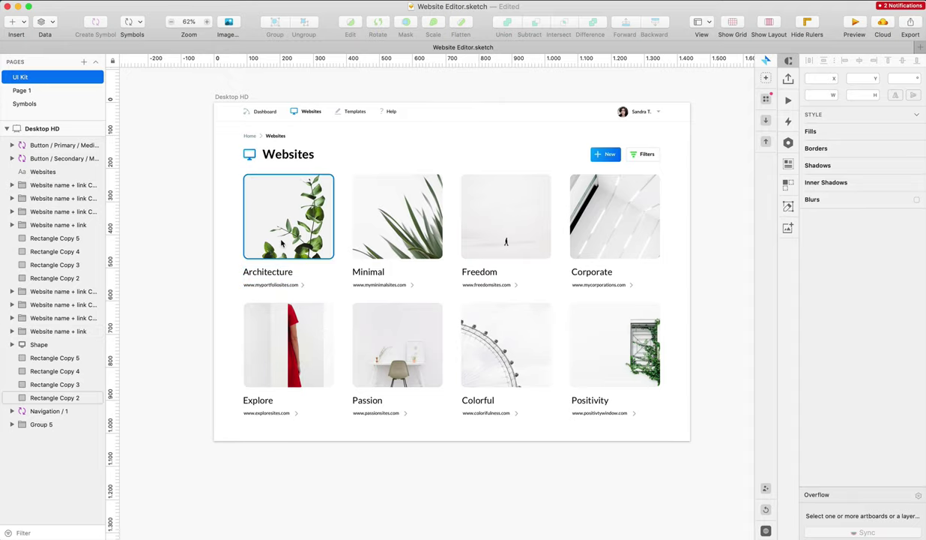
Recolor the link texts of all eight website cards to blue 1782FF, sampled from the monitor icon beside the Websites heading
{"action": "scroll", "coordinate": [280, 286], "scroll_direction": "down", "scroll_amount": 2}
{"action": "scroll", "coordinate": [280, 286], "scroll_direction": "up", "scroll_amount": 5}
{"action": "double_click", "coordinate": [280, 286]}
{"action": "left_click", "coordinate": [414, 286], "text": "shift"}
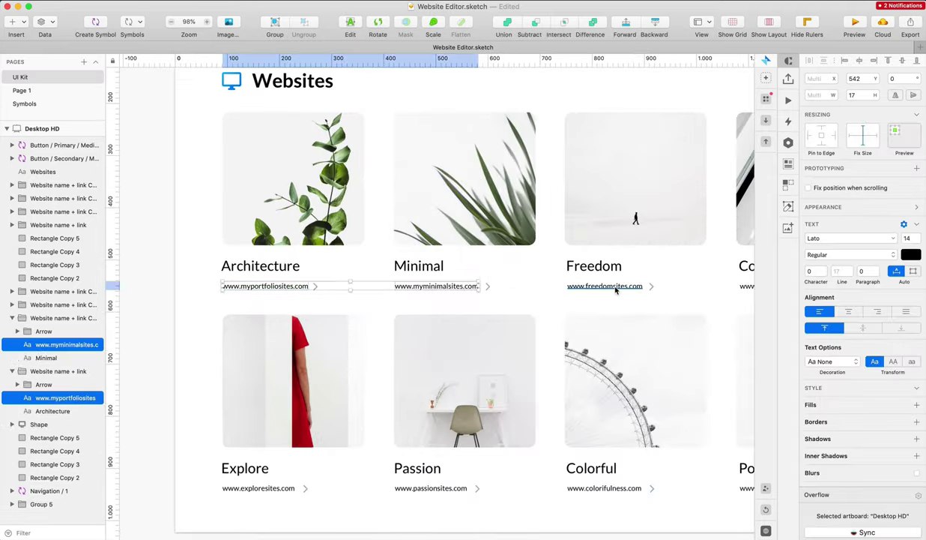
{"action": "left_click", "coordinate": [615, 288], "text": "shift"}
{"action": "scroll", "coordinate": [615, 288], "scroll_direction": "right", "scroll_amount": 3}
{"action": "left_click", "coordinate": [678, 286], "text": "shift"}
{"action": "left_click", "coordinate": [674, 488], "text": "shift"}
{"action": "left_click", "coordinate": [505, 489], "text": "shift"}
{"action": "left_click", "coordinate": [310, 489], "text": "shift"}
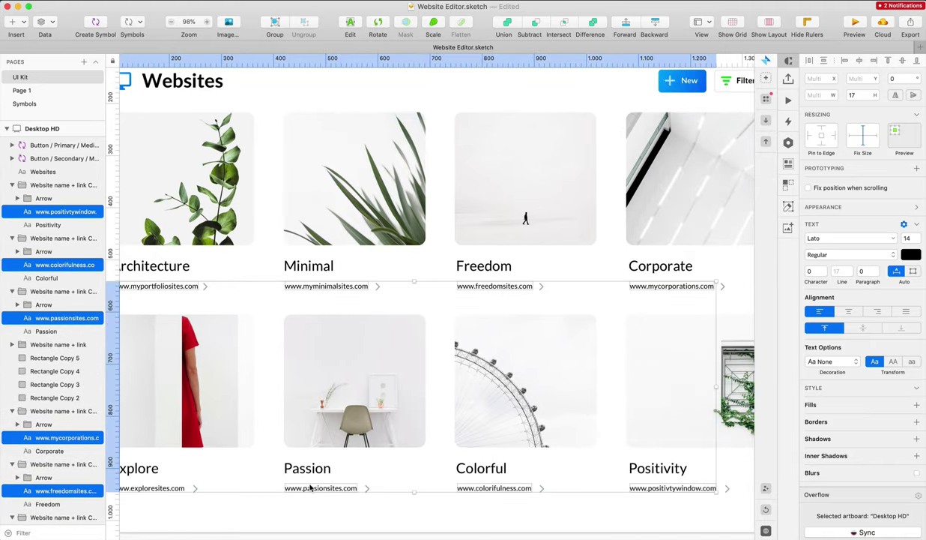
{"action": "scroll", "coordinate": [311, 488], "scroll_direction": "left", "scroll_amount": 3}
{"action": "left_click", "coordinate": [211, 490], "text": "shift"}
{"action": "scroll", "coordinate": [210, 489], "scroll_direction": "up", "scroll_amount": 2}
{"action": "left_click", "coordinate": [909, 255]}
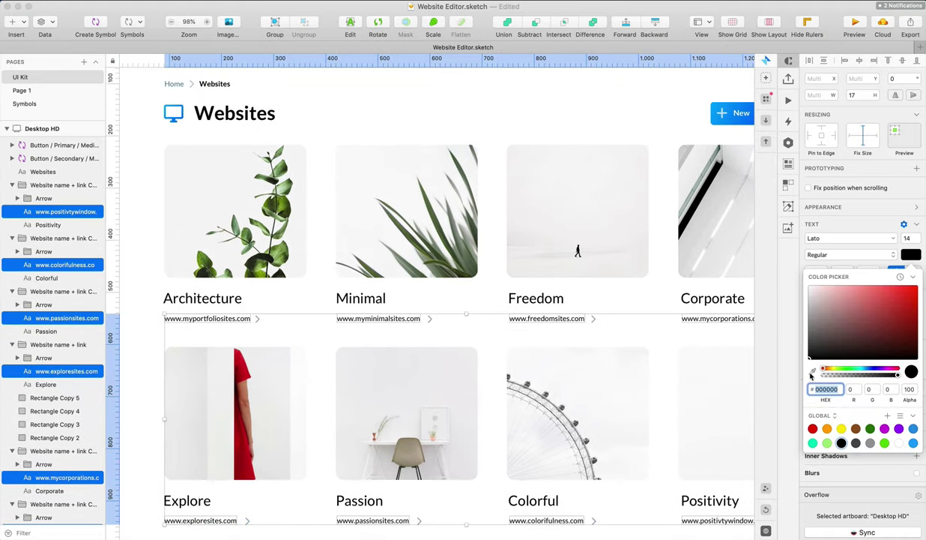
{"action": "left_click", "coordinate": [813, 373]}
{"action": "left_click", "coordinate": [173, 119]}
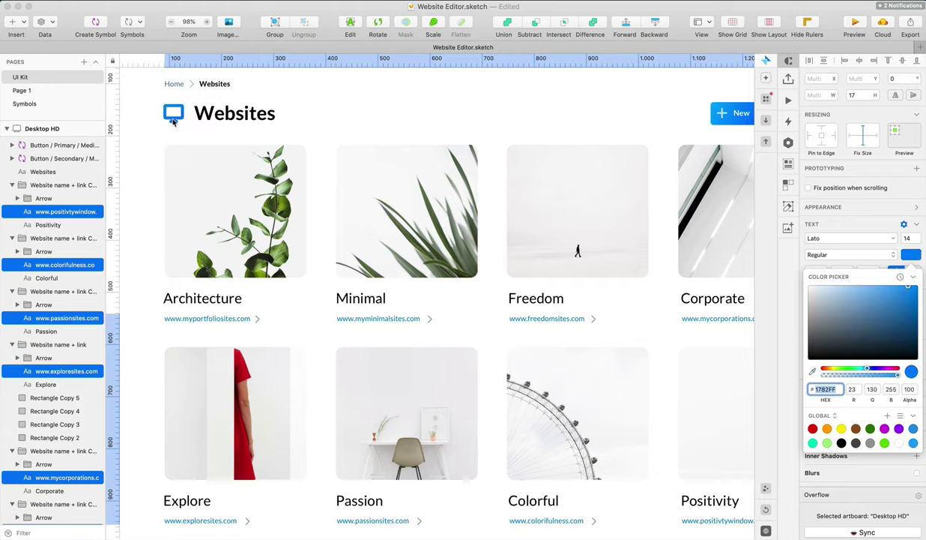
Set the font weight of the eight link texts to Bold and deselect them
{"action": "left_click", "coordinate": [843, 247]}
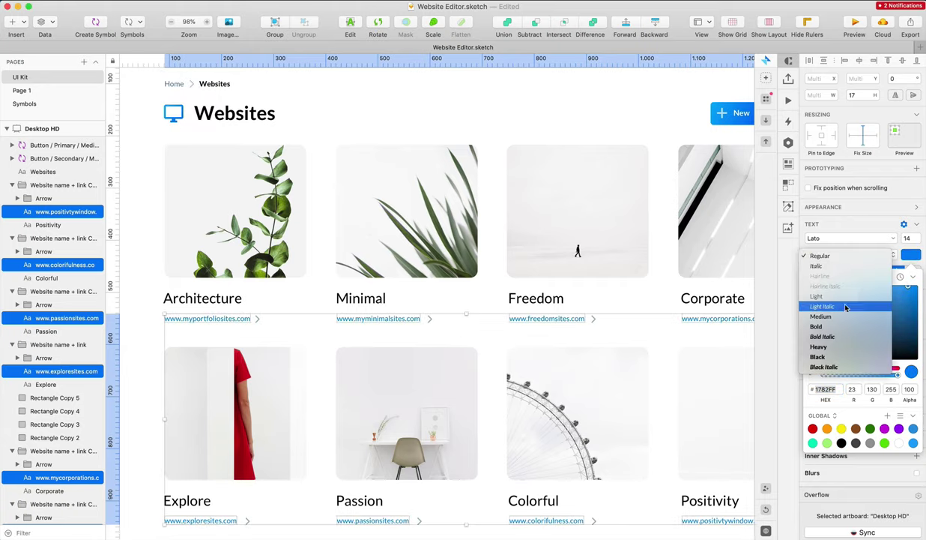
{"action": "left_click", "coordinate": [826, 326]}
{"action": "scroll", "coordinate": [410, 268], "scroll_direction": "up", "scroll_amount": 2}
{"action": "scroll", "coordinate": [526, 277], "scroll_direction": "down", "scroll_amount": 3}
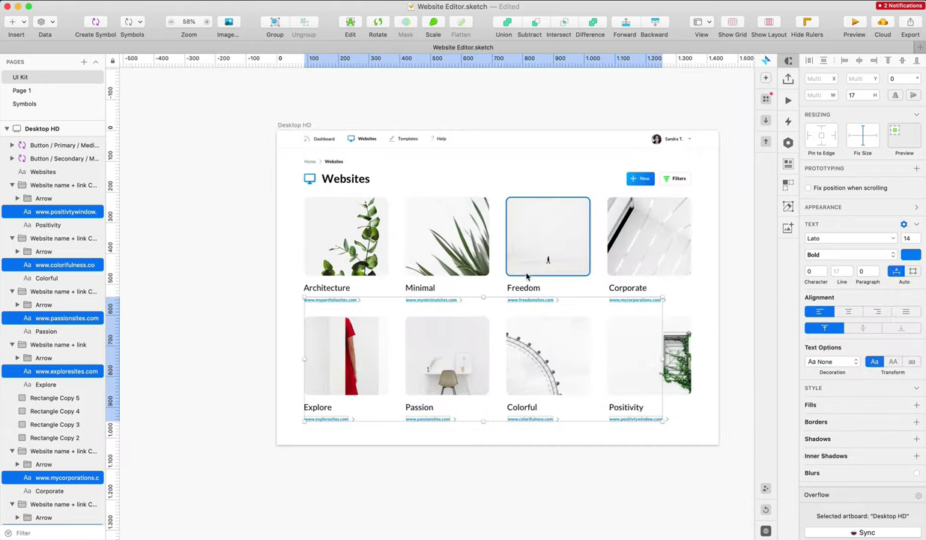
{"action": "key", "text": "Escape"}
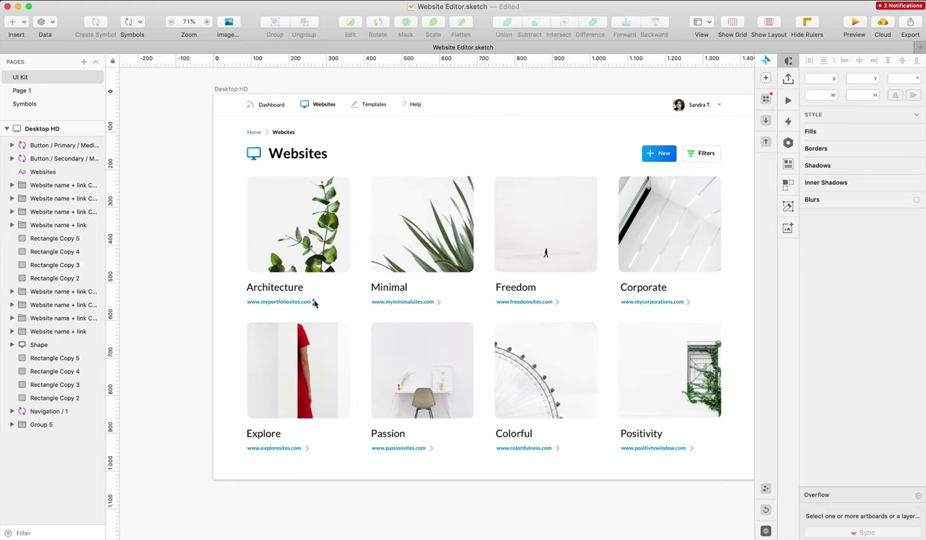
Shift the arrow after the Architecture link slightly away from its text to match the gap of the Minimal link's arrow
{"action": "left_click", "coordinate": [315, 302]}
{"action": "left_click", "coordinate": [306, 447], "text": "shift"}
{"action": "key", "text": "Escape"}
{"action": "left_click", "coordinate": [315, 303]}
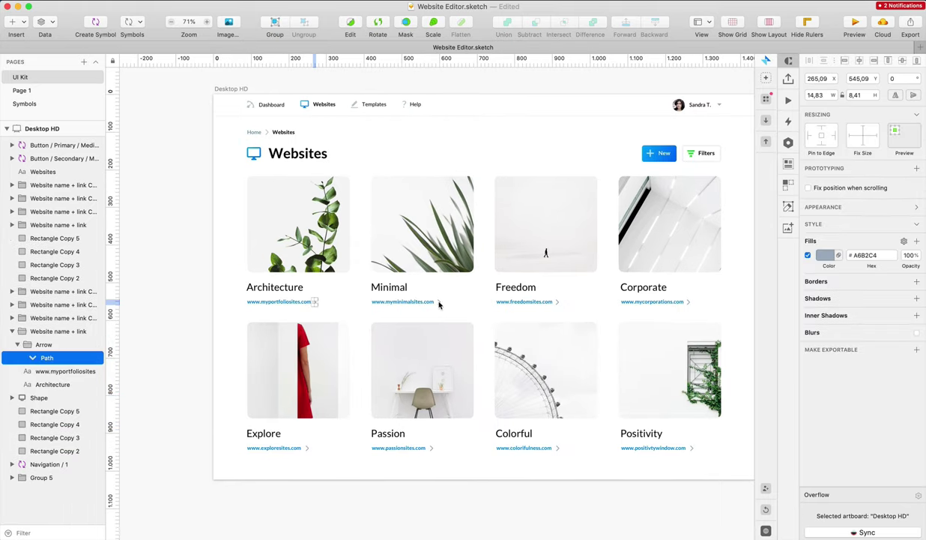
{"action": "left_click", "coordinate": [439, 302], "text": "shift"}
{"action": "left_click", "coordinate": [441, 303]}
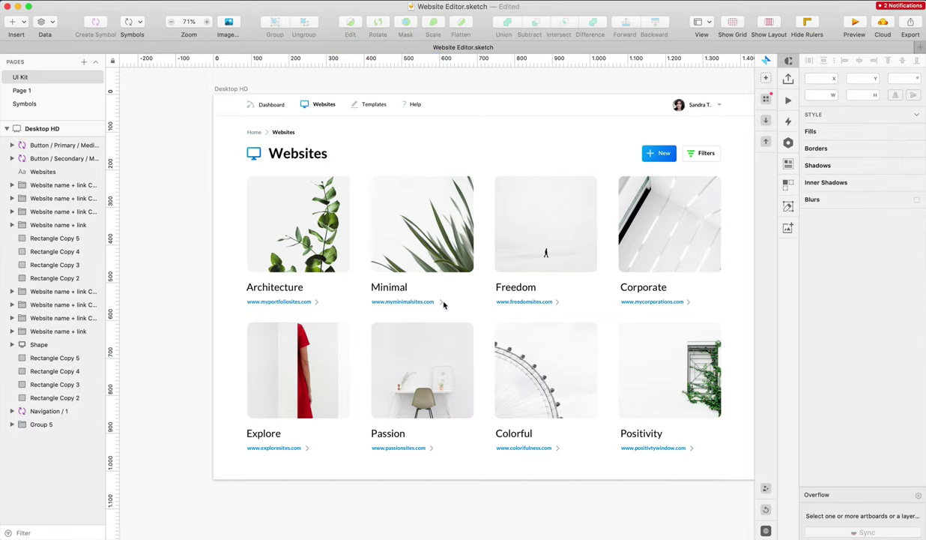
{"action": "left_click", "coordinate": [588, 298]}
Fill the arrows of every card link except Minimal with blue 1782FF, sampled from the Minimal link text
{"action": "left_click", "coordinate": [556, 303]}
{"action": "left_click", "coordinate": [689, 302], "text": "shift"}
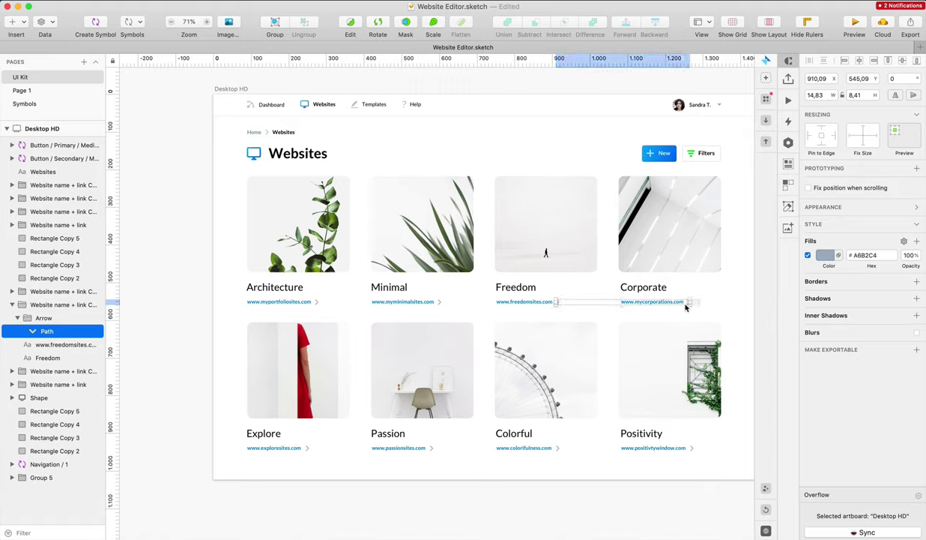
{"action": "left_click", "coordinate": [691, 447], "text": "shift"}
{"action": "left_click", "coordinate": [556, 448], "text": "shift"}
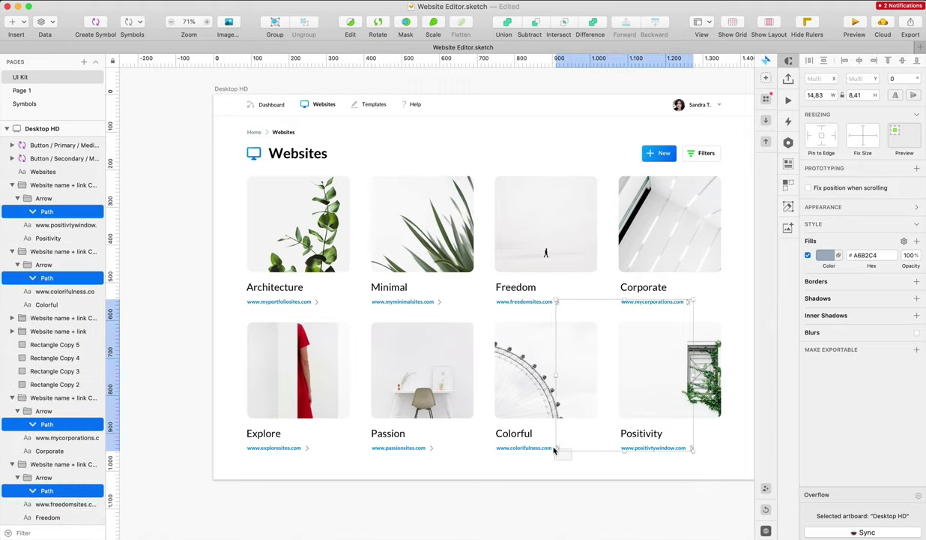
{"action": "left_click", "coordinate": [433, 447], "text": "shift"}
{"action": "left_click", "coordinate": [306, 447], "text": "shift"}
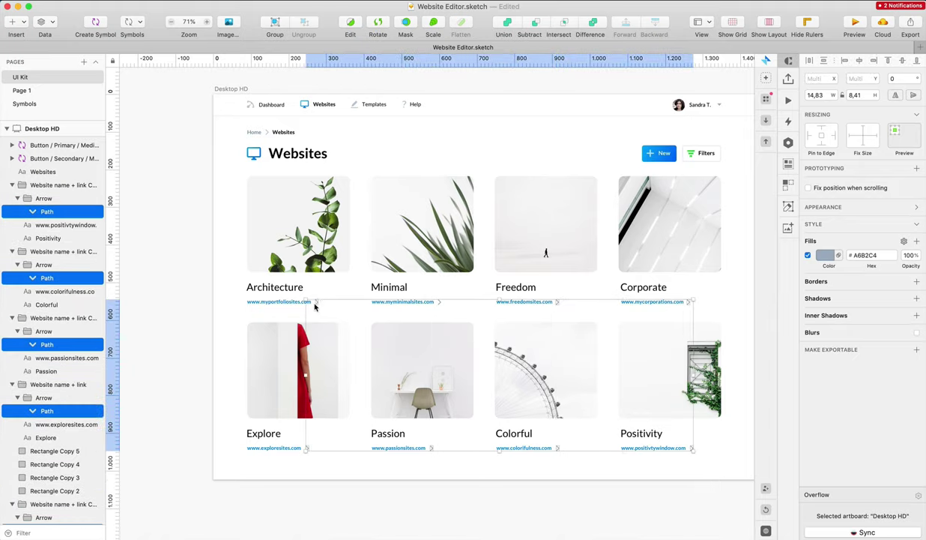
{"action": "scroll", "coordinate": [306, 296], "scroll_direction": "up", "scroll_amount": 5}
{"action": "left_click", "coordinate": [825, 255]}
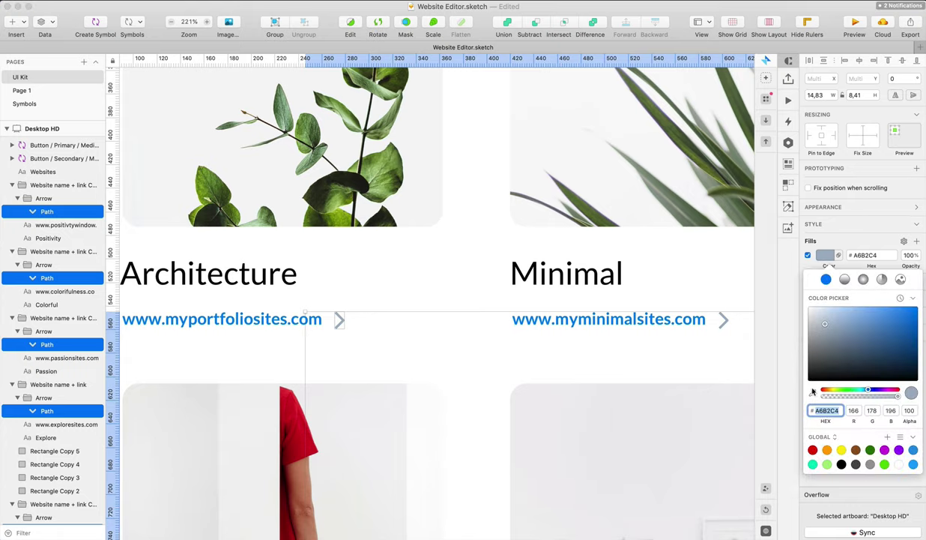
{"action": "left_click", "coordinate": [812, 392]}
{"action": "left_click", "coordinate": [682, 315]}
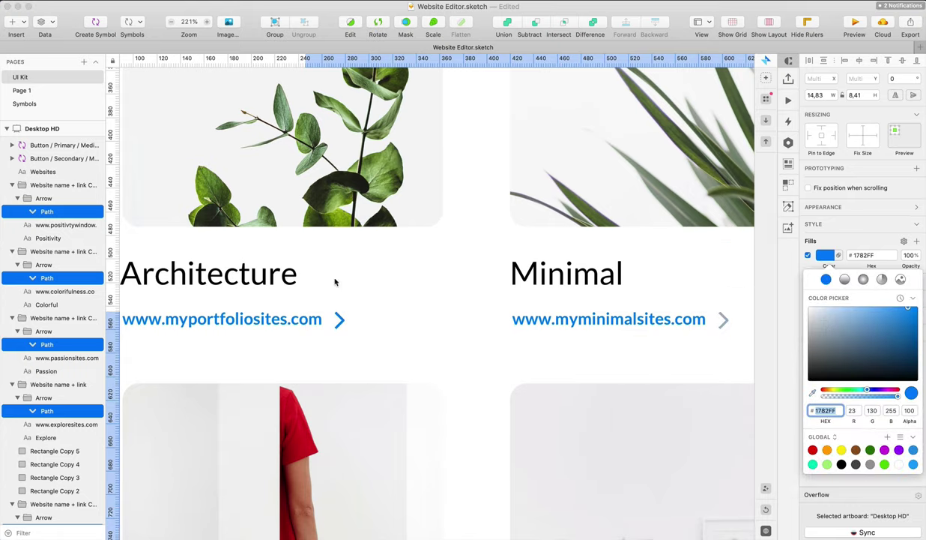
Fill the arrow after the Minimal link with blue 1782FF, sampled from the Positivity link's arrow, and clear the selection
{"action": "scroll", "coordinate": [468, 282], "scroll_direction": "up", "scroll_amount": 3}
{"action": "left_click", "coordinate": [467, 281]}
{"action": "scroll", "coordinate": [467, 281], "scroll_direction": "down", "scroll_amount": 5}
{"action": "scroll", "coordinate": [467, 281], "scroll_direction": "down", "scroll_amount": 2}
{"action": "scroll", "coordinate": [467, 281], "scroll_direction": "right", "scroll_amount": 2}
{"action": "left_click", "coordinate": [577, 203]}
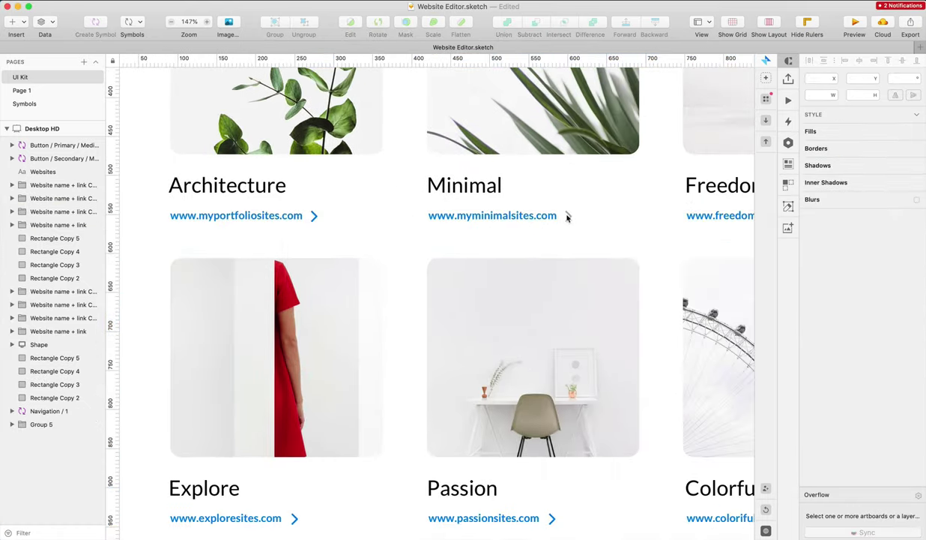
{"action": "left_click", "coordinate": [567, 217]}
{"action": "scroll", "coordinate": [568, 217], "scroll_direction": "right", "scroll_amount": 10}
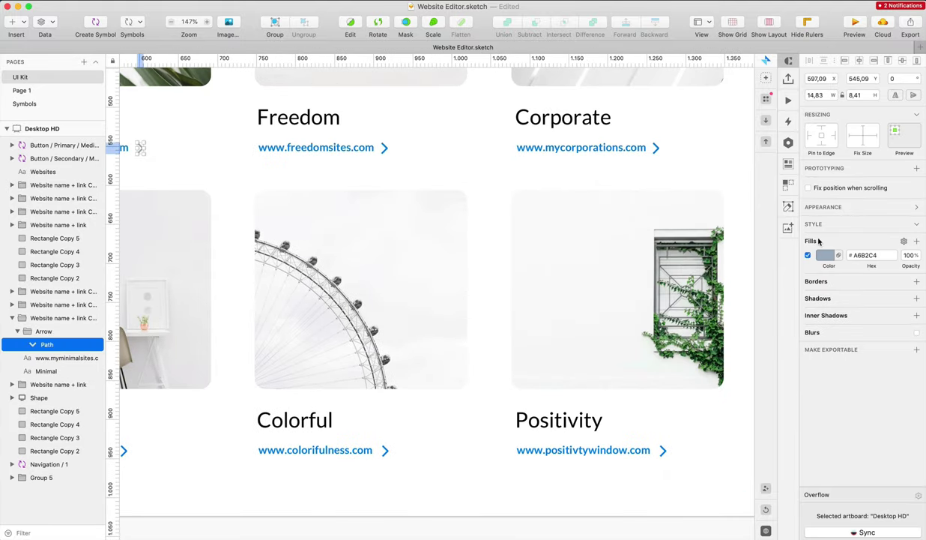
{"action": "left_click", "coordinate": [828, 256]}
{"action": "left_click", "coordinate": [813, 393]}
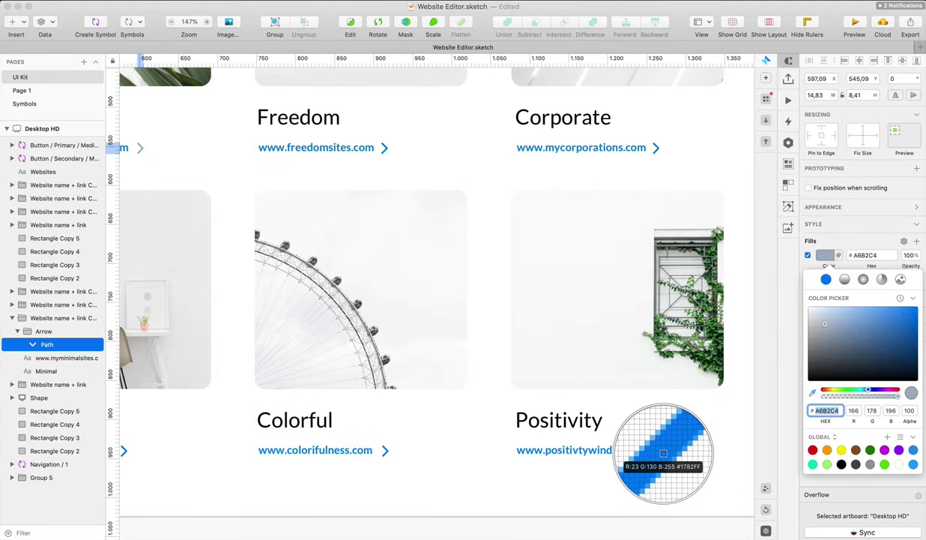
{"action": "left_click", "coordinate": [663, 451]}
{"action": "scroll", "coordinate": [685, 488], "scroll_direction": "down", "scroll_amount": 5}
{"action": "scroll", "coordinate": [701, 426], "scroll_direction": "down", "scroll_amount": 2}
{"action": "scroll", "coordinate": [701, 424], "scroll_direction": "up", "scroll_amount": 1}
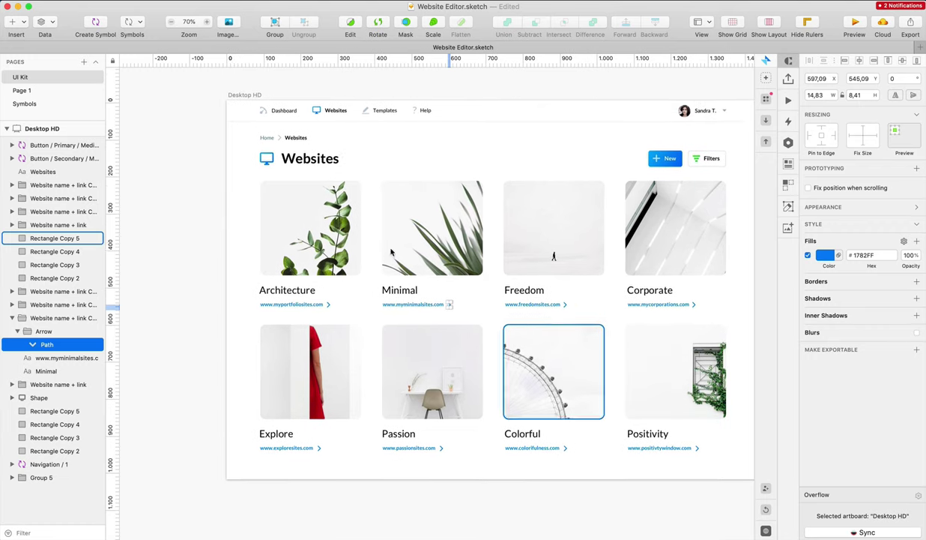
{"action": "left_click", "coordinate": [318, 298]}
{"action": "left_click_drag", "start_coordinate": [318, 297], "coordinate": [342, 316]}
{"action": "left_click", "coordinate": [228, 229]}
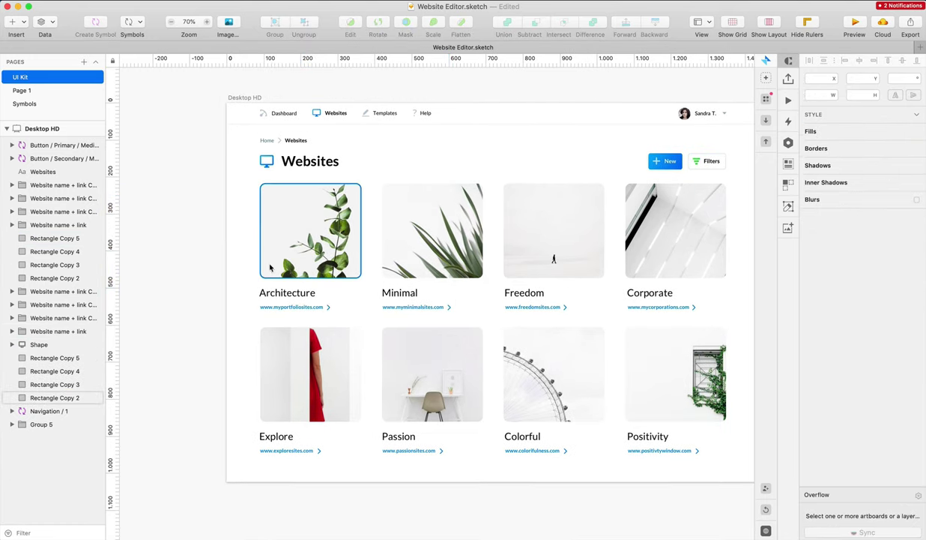
Rename the image rectangles of all eight website cards to Photo
{"action": "left_click_drag", "start_coordinate": [231, 190], "coordinate": [691, 245]}
{"action": "left_click_drag", "start_coordinate": [237, 400], "coordinate": [698, 366]}
{"action": "key", "text": "ctrl+super+r"}
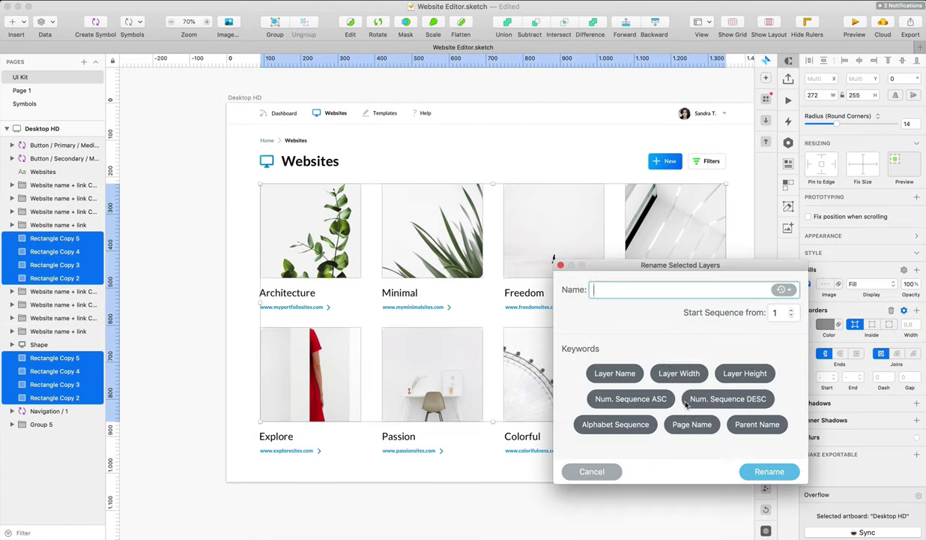
{"action": "type", "text": "Photo"}
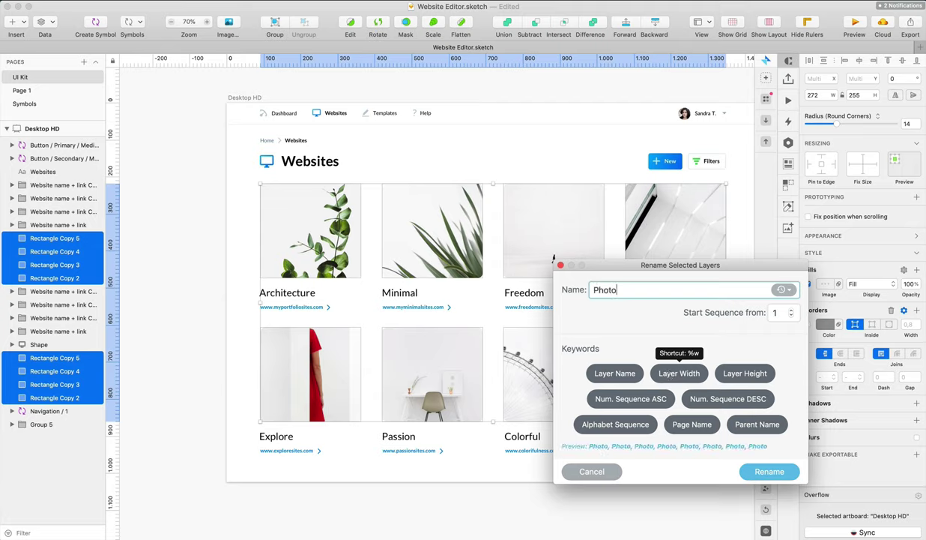
{"action": "key", "text": "Return"}
{"action": "left_click", "coordinate": [200, 229]}
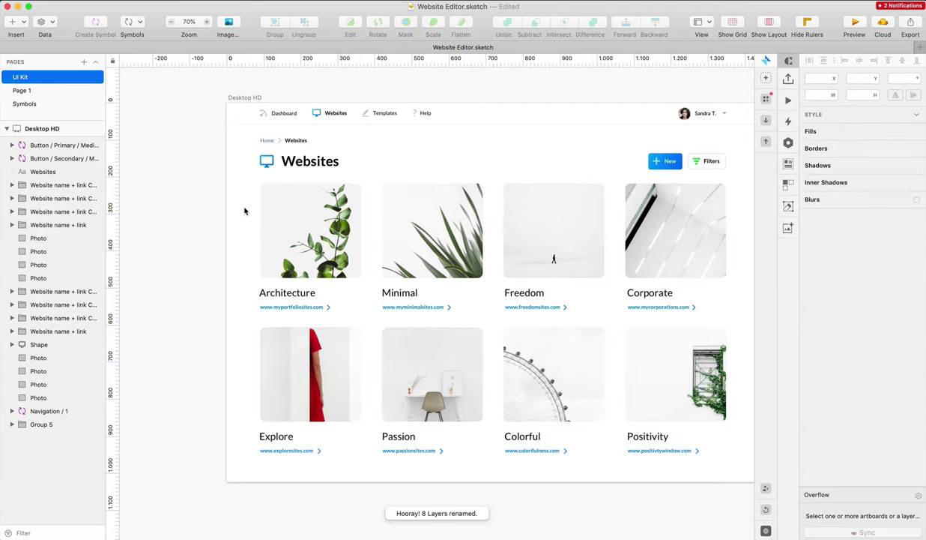
Group the photo, name and link of each upper-row card, making separate groups for Architecture, Minimal, Freedom and Corporate
{"action": "left_click_drag", "start_coordinate": [225, 177], "coordinate": [337, 315]}
{"action": "key", "text": "super+g"}
{"action": "left_click_drag", "start_coordinate": [377, 174], "coordinate": [471, 314]}
{"action": "key", "text": "super+g"}
{"action": "left_click_drag", "start_coordinate": [510, 172], "coordinate": [651, 253]}
{"action": "key", "text": "super+g"}
{"action": "left_click_drag", "start_coordinate": [747, 239], "coordinate": [641, 310]}
{"action": "key", "text": "super+g"}
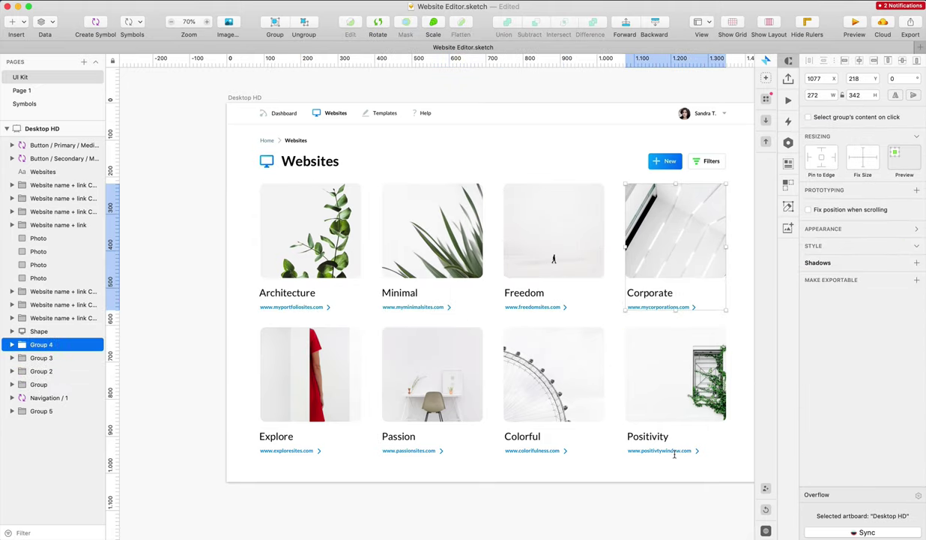
Group the photo, name and link of each lower-row card, making separate groups for Positivity, Colorful, Passion and Explore
{"action": "left_click_drag", "start_coordinate": [694, 491], "coordinate": [658, 436]}
{"action": "key", "text": "super+g"}
{"action": "left_click_drag", "start_coordinate": [485, 315], "coordinate": [587, 477]}
{"action": "key", "text": "super+g"}
{"action": "left_click_drag", "start_coordinate": [368, 314], "coordinate": [471, 472]}
{"action": "key", "text": "super+g"}
{"action": "left_click_drag", "start_coordinate": [253, 398], "coordinate": [240, 356]}
{"action": "key", "text": "super+g"}
{"action": "scroll", "coordinate": [240, 356], "scroll_direction": "right", "scroll_amount": 3}
{"action": "scroll", "coordinate": [240, 356], "scroll_direction": "down", "scroll_amount": 2}
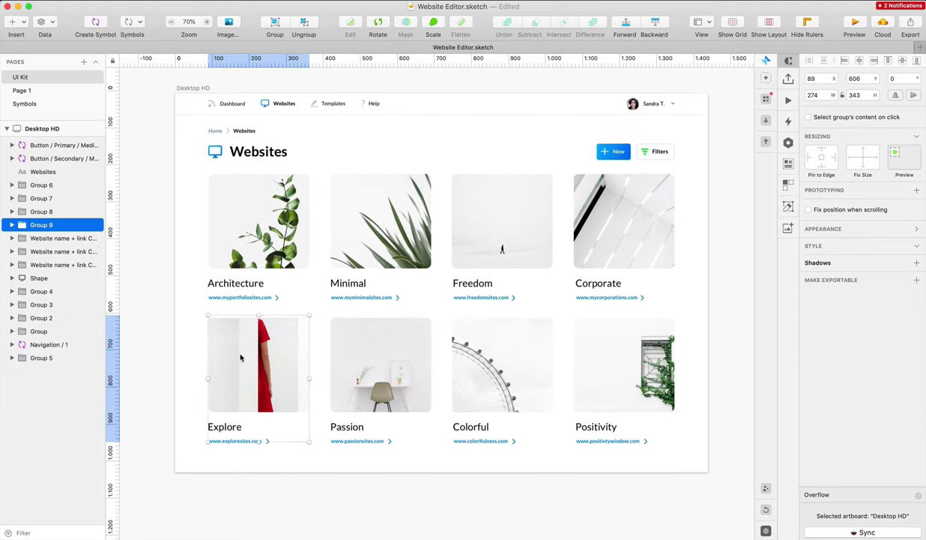
Sort the upper-row card groups and then the lower-row card groups in the layer order by their X-position with SketchCleaner
{"action": "left_click_drag", "start_coordinate": [150, 204], "coordinate": [647, 247]}
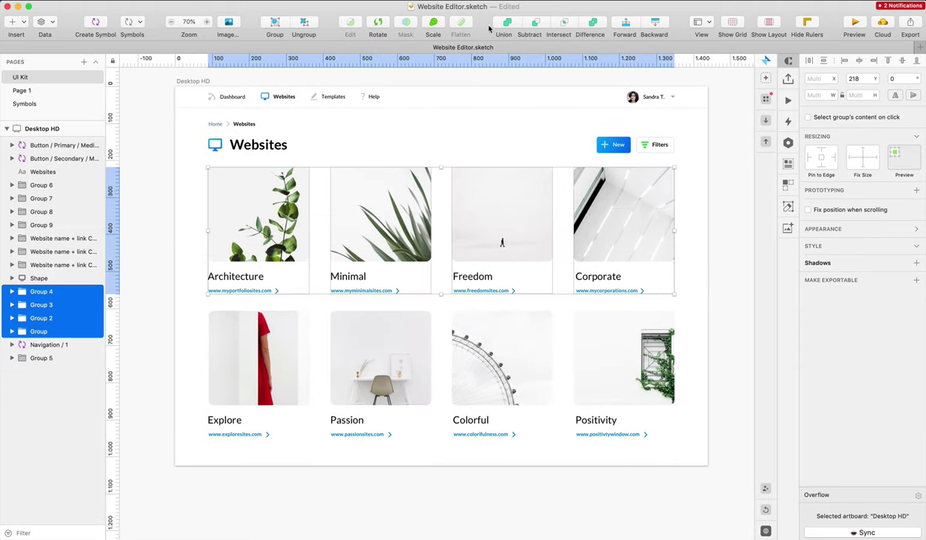
{"action": "left_click", "coordinate": [289, 1]}
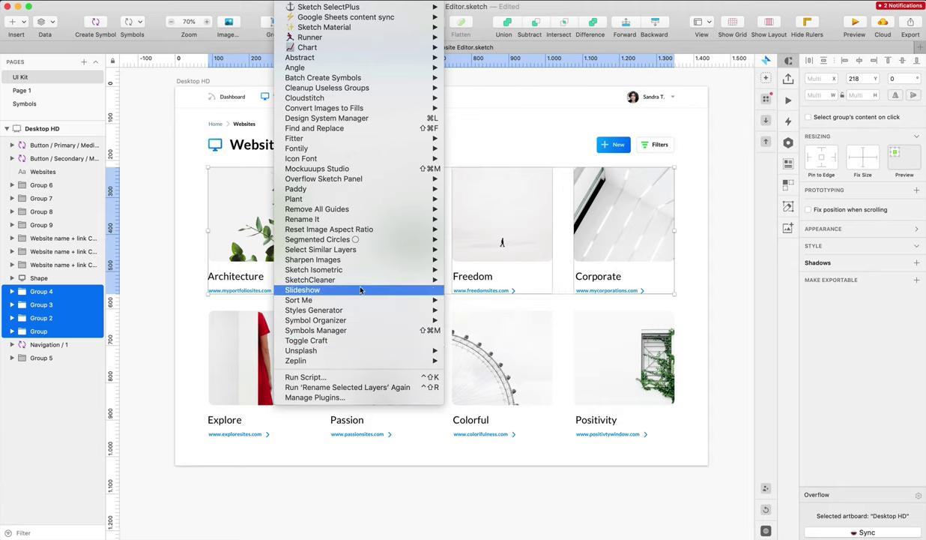
{"action": "mouse_move", "coordinate": [349, 278]}
{"action": "left_click", "coordinate": [514, 306]}
{"action": "left_click_drag", "start_coordinate": [252, 331], "coordinate": [679, 403]}
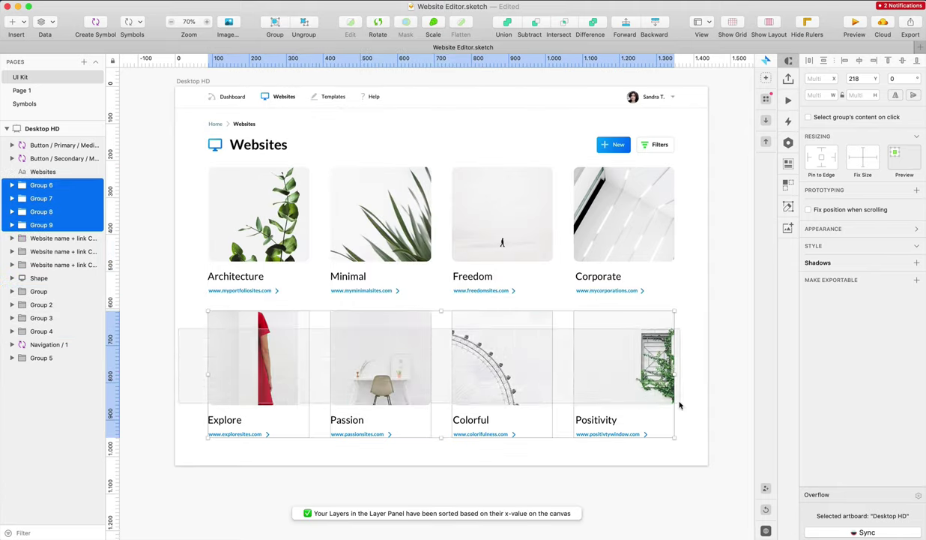
{"action": "left_click", "coordinate": [351, 1]}
{"action": "mouse_move", "coordinate": [303, 2]}
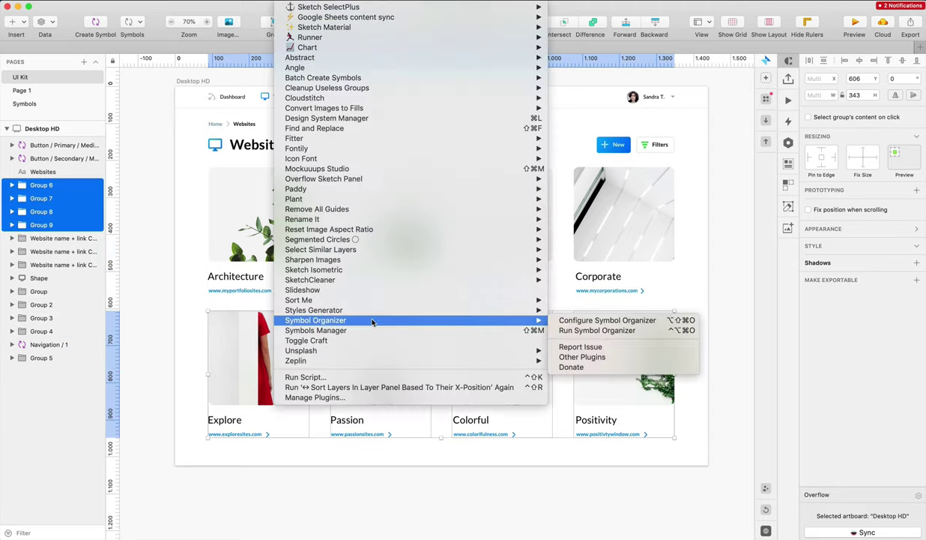
{"action": "mouse_move", "coordinate": [360, 279]}
{"action": "left_click", "coordinate": [599, 294]}
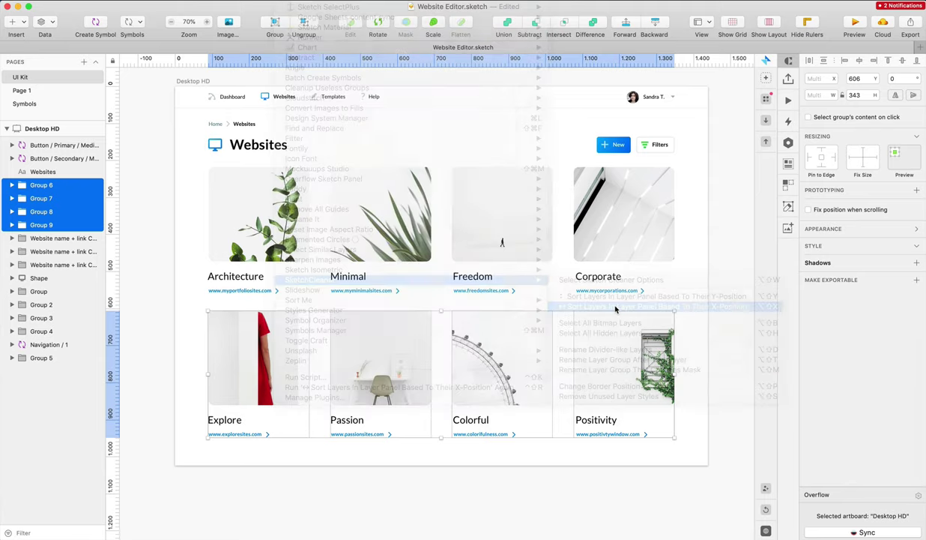
Batch rename the four upper-row card groups with an ascending number sequence from 1 to 4
{"action": "left_click_drag", "start_coordinate": [169, 225], "coordinate": [659, 264]}
{"action": "key", "text": "super+r"}
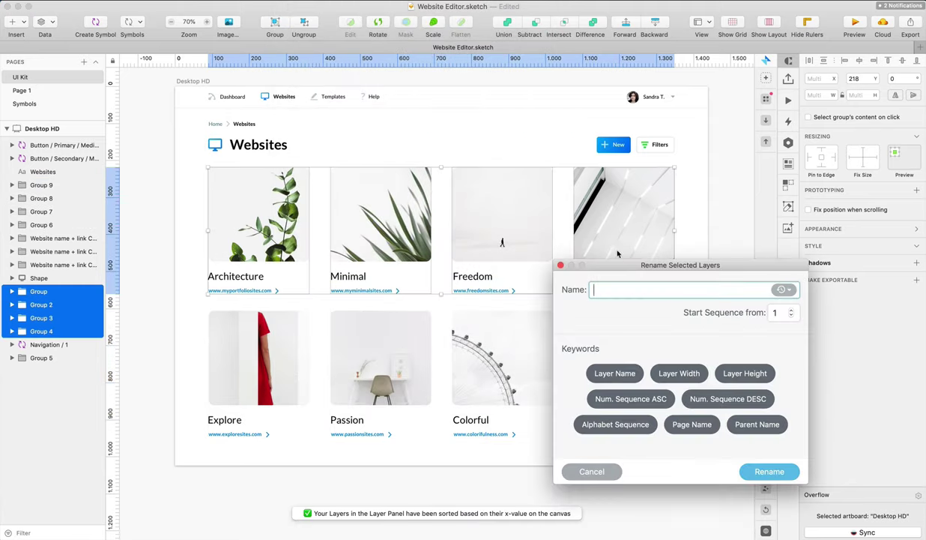
{"action": "left_click", "coordinate": [643, 401]}
{"action": "left_click", "coordinate": [778, 480]}
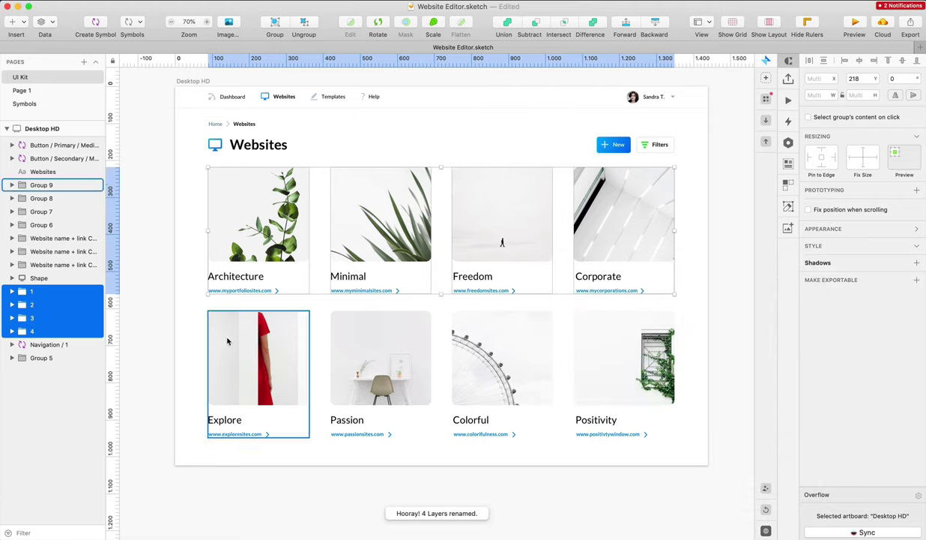
Batch rename the four lower-row card groups with a number sequence starting from 5 and place them below group 4
{"action": "left_click_drag", "start_coordinate": [186, 329], "coordinate": [631, 430]}
{"action": "key", "text": "ctrl+super+r"}
{"action": "left_click", "coordinate": [631, 398]}
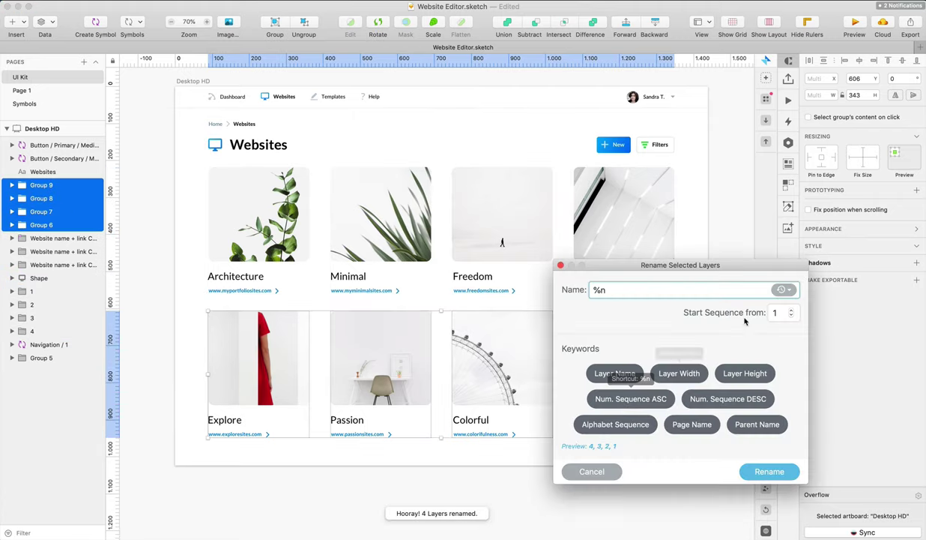
{"action": "left_click", "coordinate": [775, 312]}
{"action": "type", "text": "5"}
{"action": "left_click", "coordinate": [770, 472]}
{"action": "left_click_drag", "start_coordinate": [41, 185], "coordinate": [33, 337]}
{"action": "left_click", "coordinate": [168, 243]}
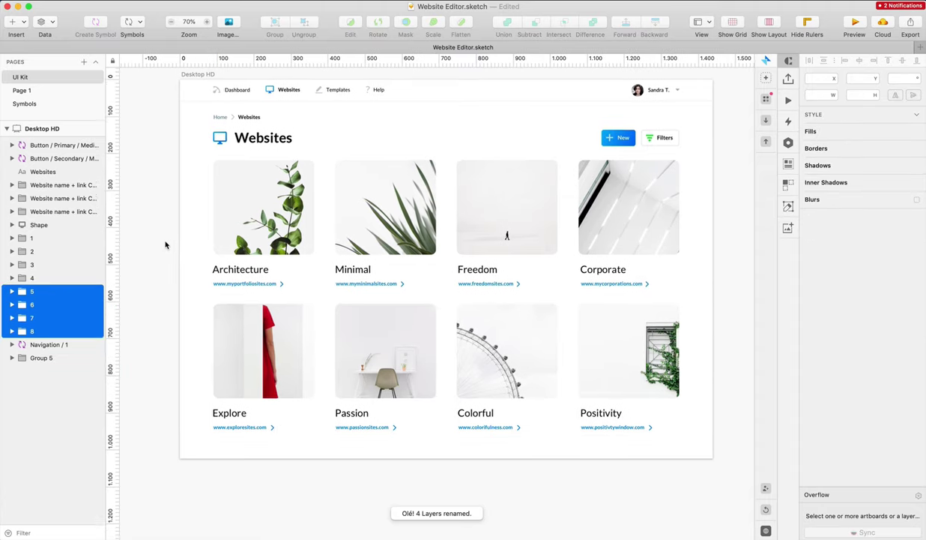
Group the monitor icon with the Websites heading and name the group Headline
{"action": "scroll", "coordinate": [174, 218], "scroll_direction": "left", "scroll_amount": 1}
{"action": "left_click_drag", "start_coordinate": [186, 134], "coordinate": [275, 154]}
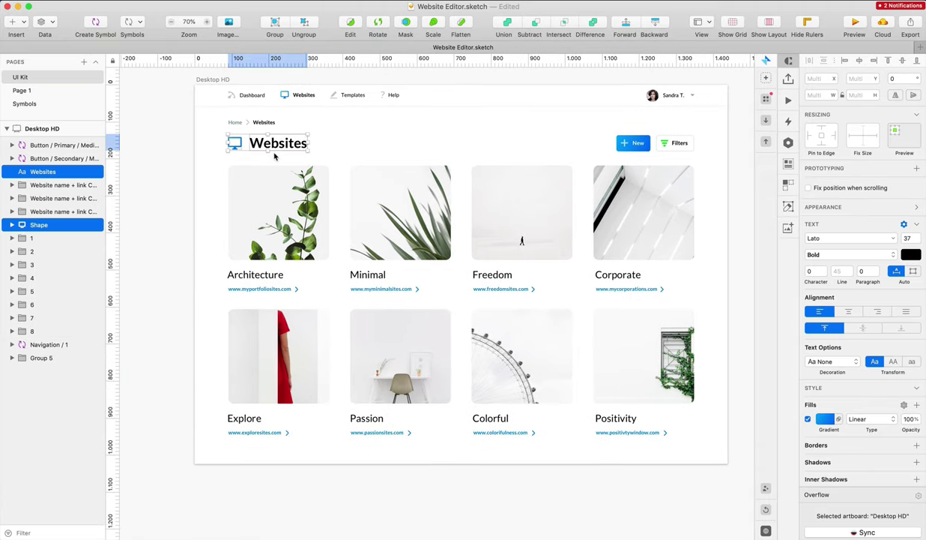
{"action": "scroll", "coordinate": [340, 142], "scroll_direction": "down", "scroll_amount": 1}
{"action": "key", "text": "super+g"}
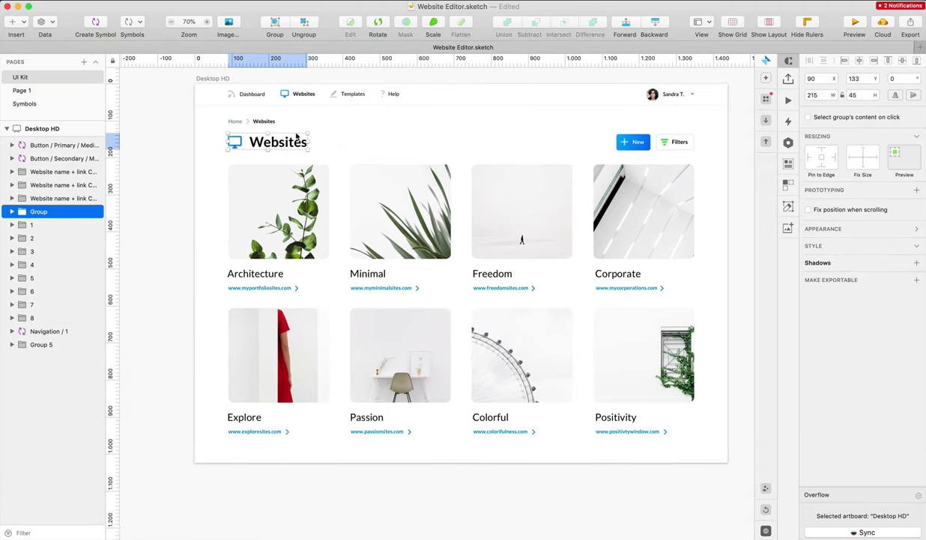
{"action": "key", "text": "super+r"}
{"action": "type", "text": "He"}
{"action": "key", "text": "Return"}
Rename the group holding the Home and Websites path to Breadcrumbs
{"action": "left_click_drag", "start_coordinate": [208, 119], "coordinate": [287, 131]}
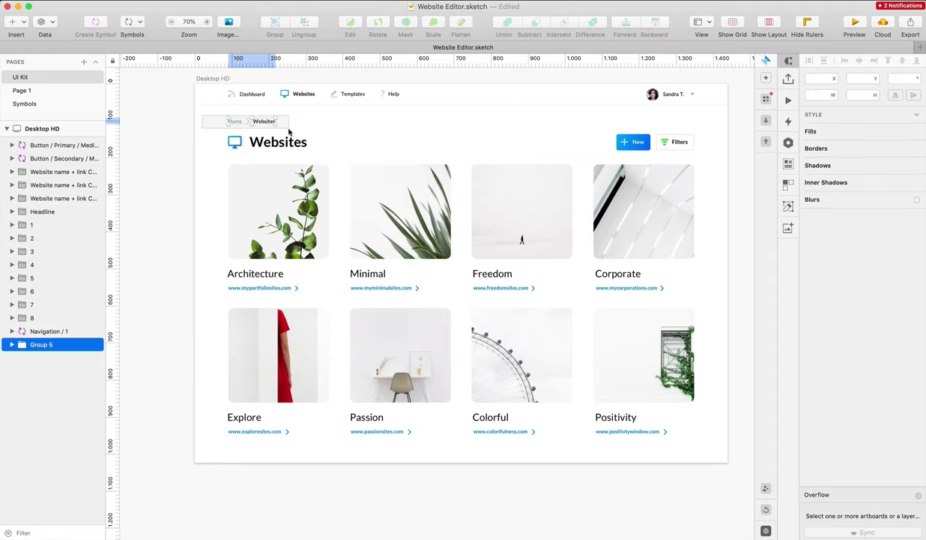
{"action": "key", "text": "super+r"}
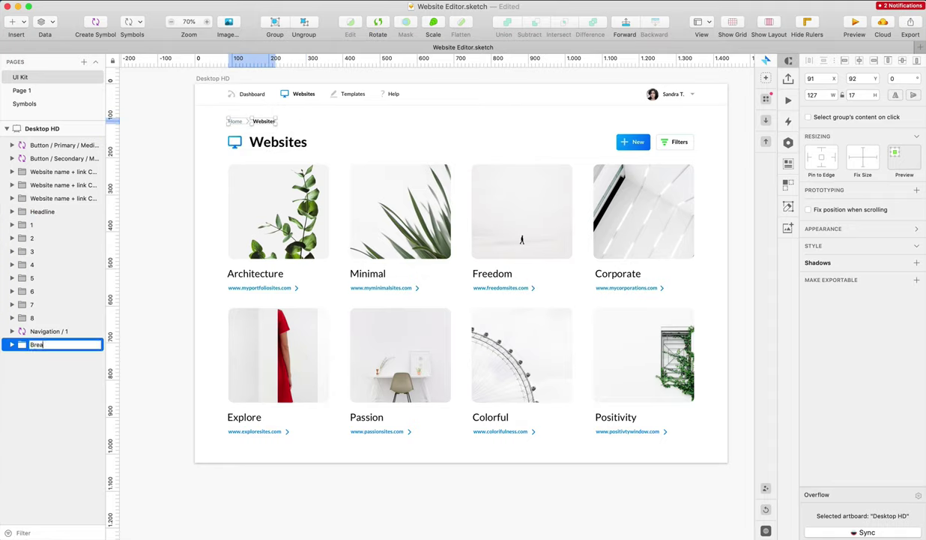
{"action": "type", "text": "Breadcrumbs"}
{"action": "key", "text": "Return"}
{"action": "left_click", "coordinate": [384, 137]}
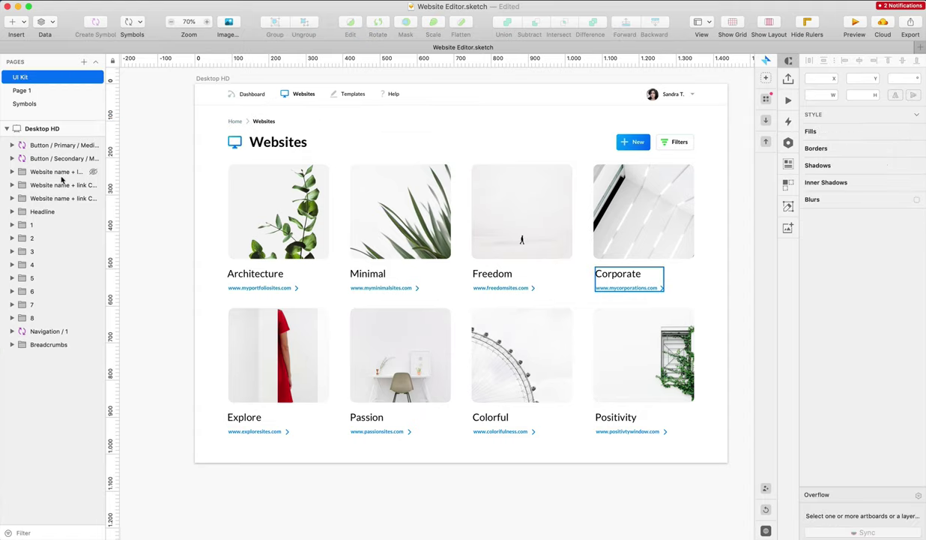
Delete the three leftover website name and link groups listed above the Headline group
{"action": "left_click", "coordinate": [60, 199]}
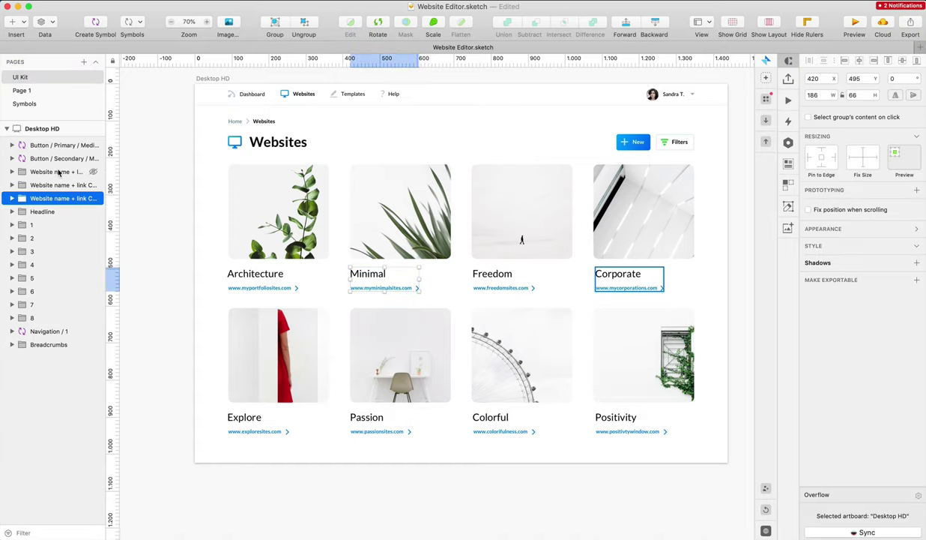
{"action": "left_click", "coordinate": [59, 173], "text": "shift"}
{"action": "key", "text": "Delete"}
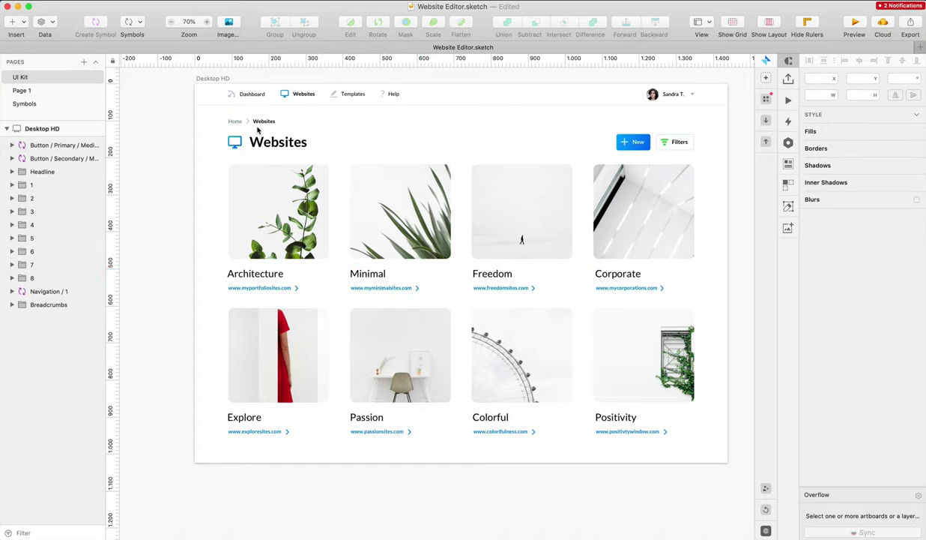
{"action": "left_click_drag", "start_coordinate": [201, 183], "coordinate": [701, 242]}
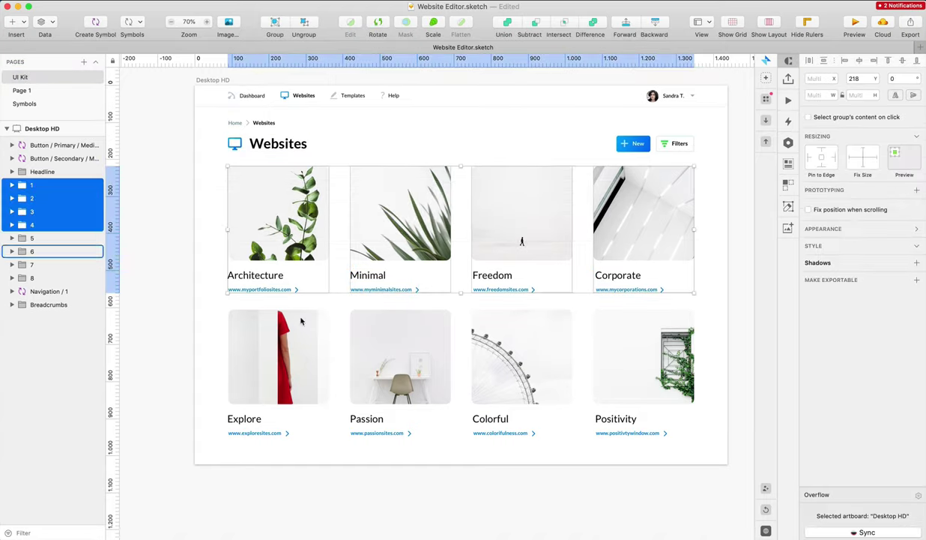
{"action": "left_click", "coordinate": [185, 333]}
Nudge the navigation bar symbol up to Y -1 and bring it to the front of the layer order
{"action": "left_click", "coordinate": [284, 95]}
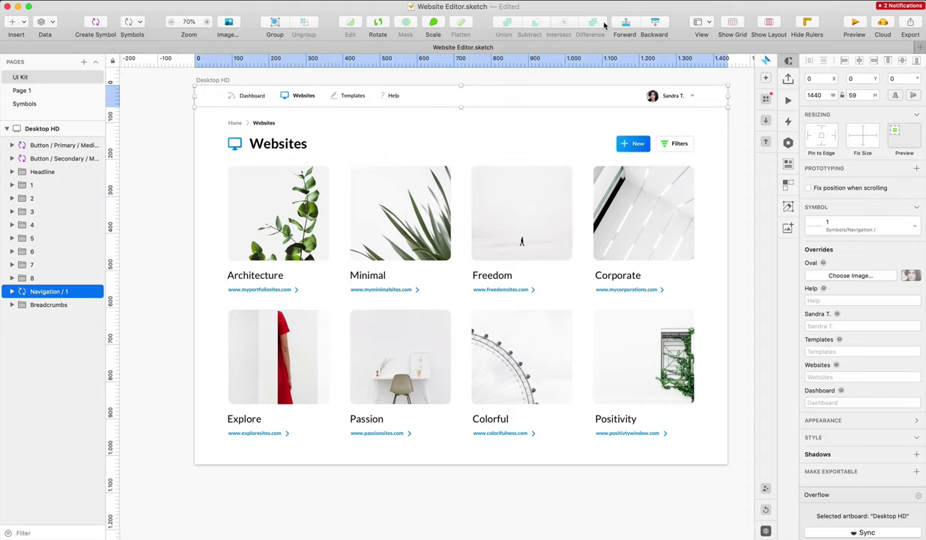
{"action": "key", "text": "alt+Up"}
{"action": "key", "text": "alt+Up"}
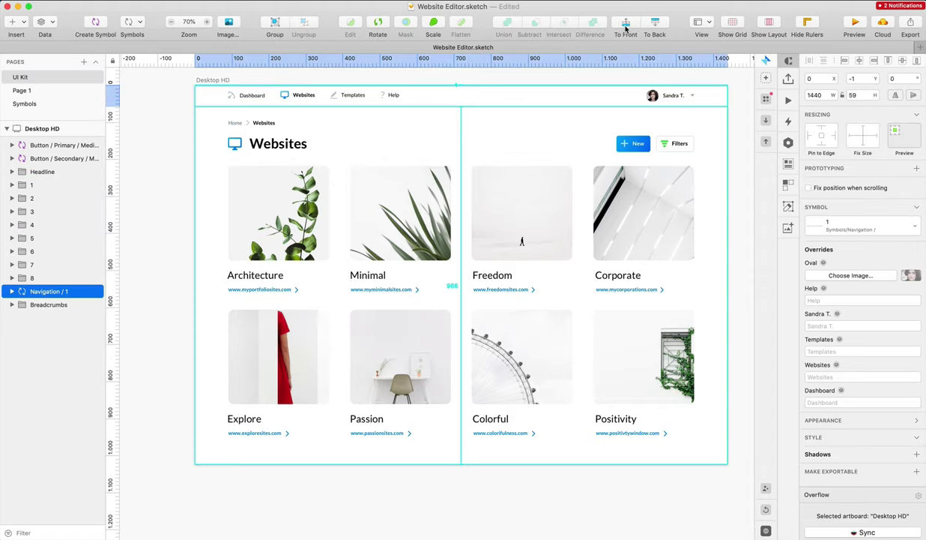
{"action": "key", "text": "alt+Down"}
{"action": "left_click", "coordinate": [626, 26]}
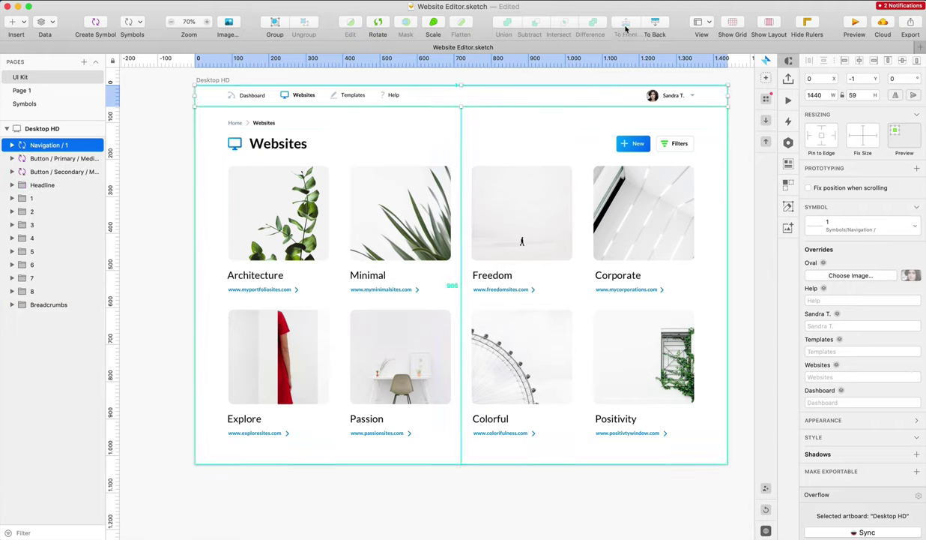
{"action": "left_click", "coordinate": [531, 78]}
{"action": "scroll", "coordinate": [532, 80], "scroll_direction": "right", "scroll_amount": 3}
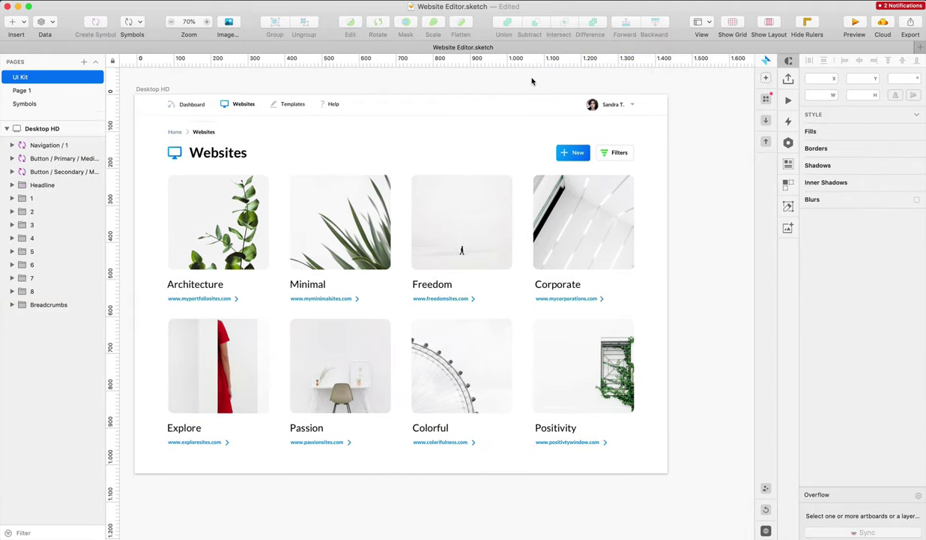
{"action": "left_click", "coordinate": [174, 85]}
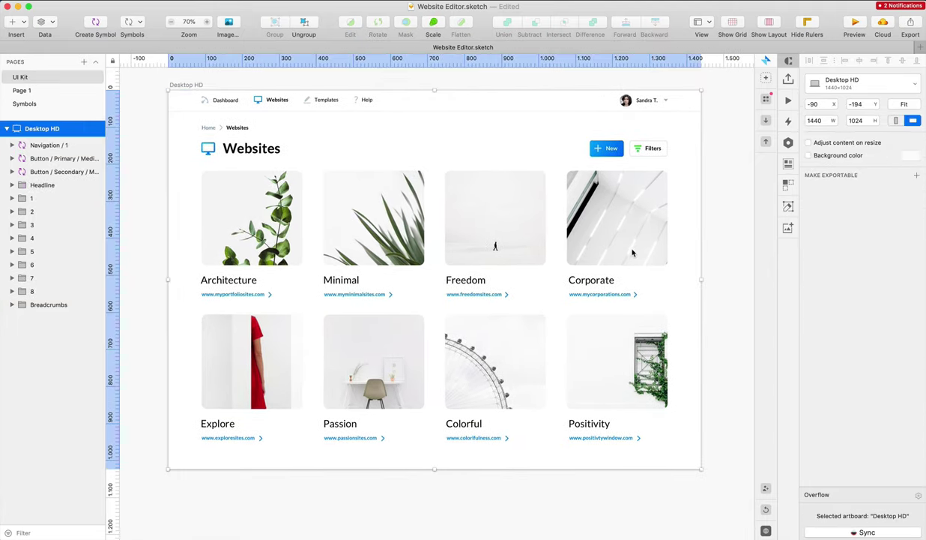
{"action": "left_click", "coordinate": [742, 237]}
{"action": "scroll", "coordinate": [742, 234], "scroll_direction": "down", "scroll_amount": 1}
{"action": "scroll", "coordinate": [741, 231], "scroll_direction": "up", "scroll_amount": 2}
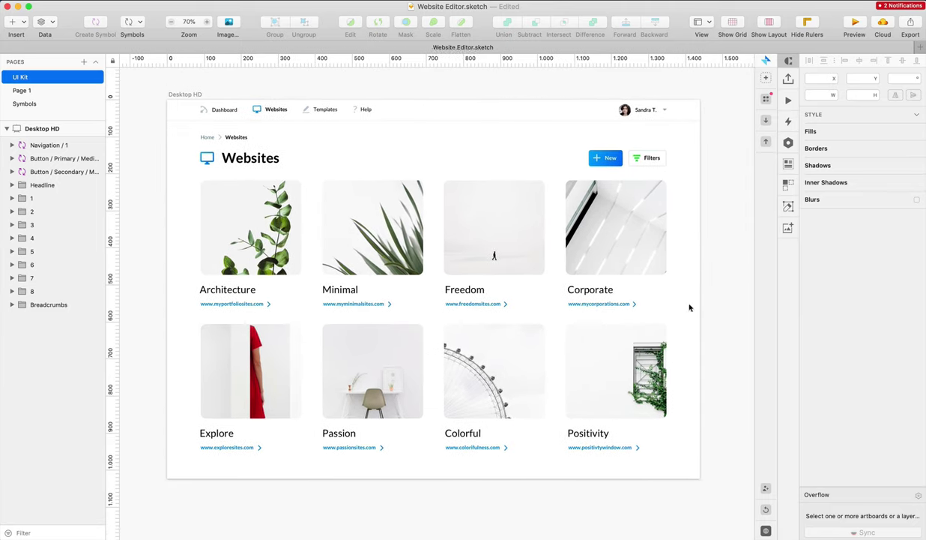
{"action": "left_click_drag", "start_coordinate": [171, 204], "coordinate": [627, 228]}
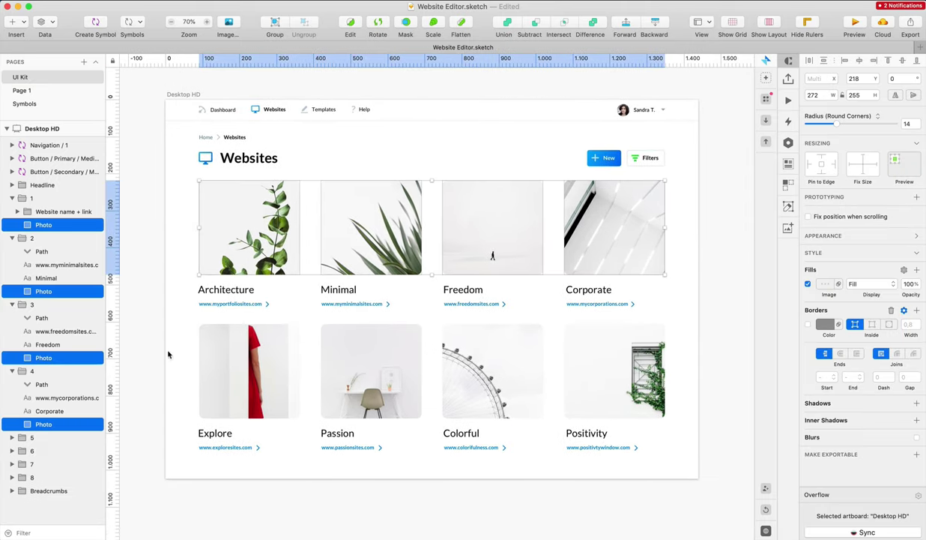
{"action": "left_click_drag", "start_coordinate": [170, 351], "coordinate": [642, 374]}
{"action": "left_click_drag", "start_coordinate": [432, 181], "coordinate": [432, 202]}
{"action": "key", "text": "super+z"}
Shorten the photos in both card rows by lowering their upper edges by the same small amount
{"action": "left_click_drag", "start_coordinate": [711, 207], "coordinate": [235, 224]}
{"action": "left_click_drag", "start_coordinate": [432, 181], "coordinate": [433, 191]}
{"action": "left_click_drag", "start_coordinate": [187, 331], "coordinate": [638, 387]}
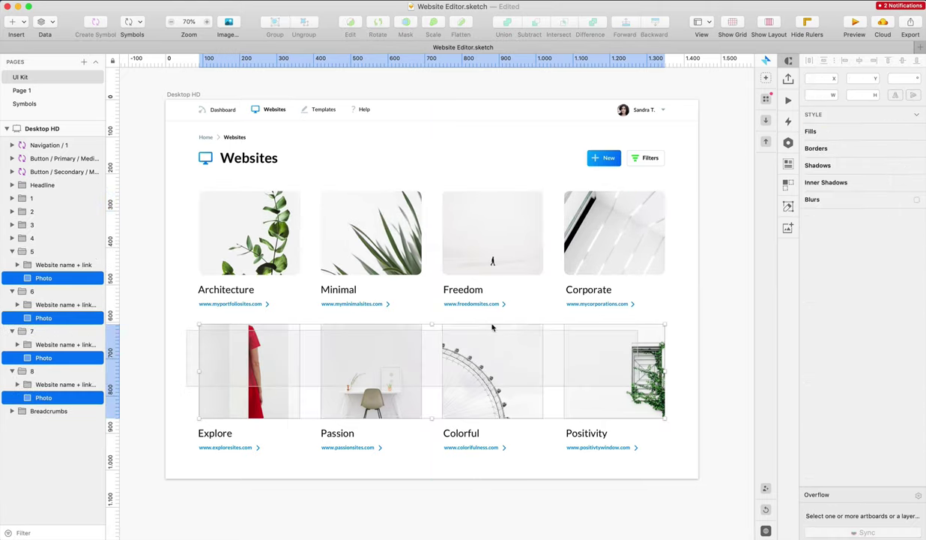
{"action": "left_click_drag", "start_coordinate": [430, 322], "coordinate": [431, 333]}
{"action": "left_click", "coordinate": [714, 292]}
{"action": "scroll", "coordinate": [713, 292], "scroll_direction": "right", "scroll_amount": 1}
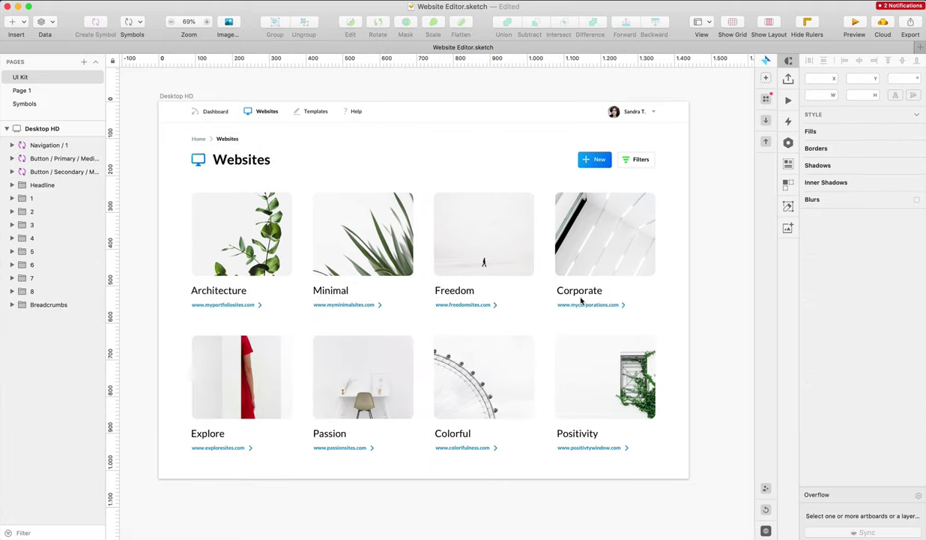
Move the lower card row closer to the upper row and shift all eight website cards up toward the heading
{"action": "left_click_drag", "start_coordinate": [173, 330], "coordinate": [698, 459]}
{"action": "left_click", "coordinate": [709, 397]}
{"action": "scroll", "coordinate": [709, 397], "scroll_direction": "right", "scroll_amount": 1}
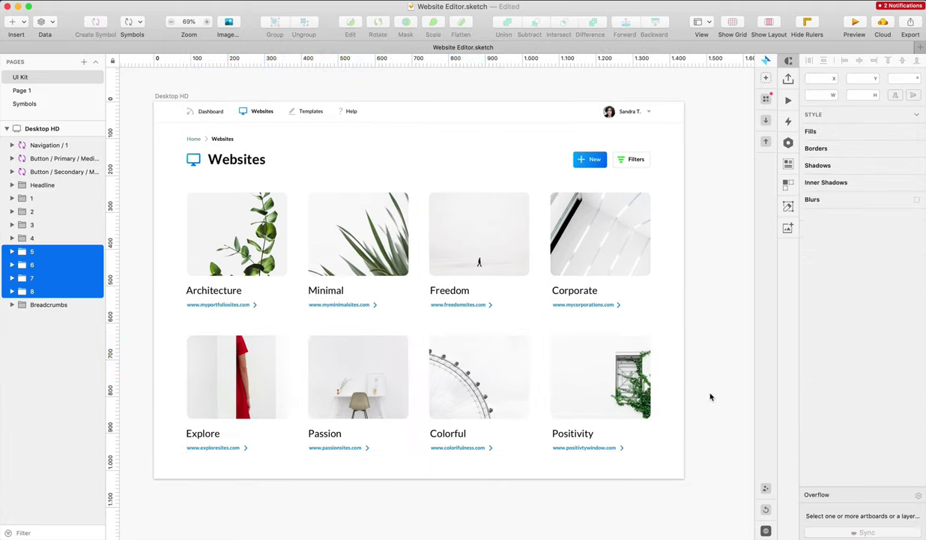
{"action": "key", "text": "super+z"}
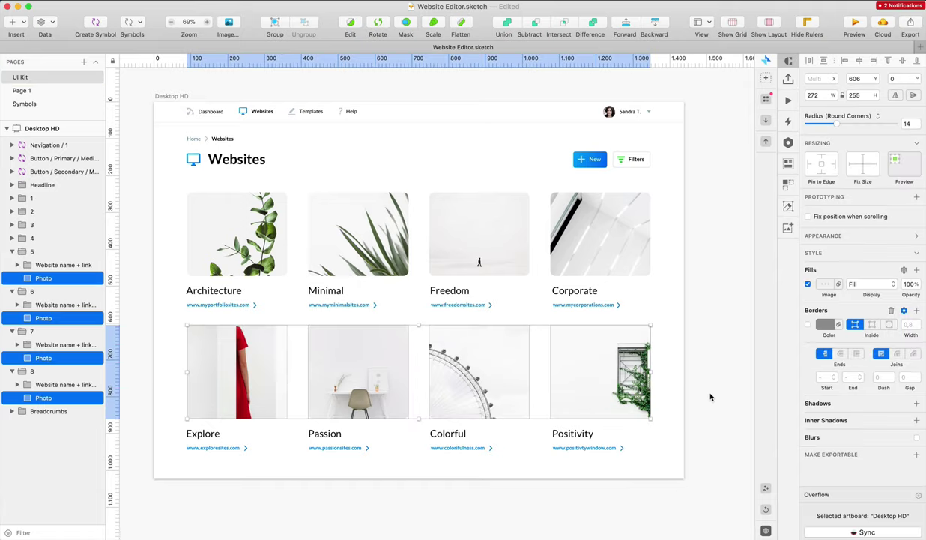
{"action": "key", "text": "super+shift+z"}
{"action": "left_click_drag", "start_coordinate": [695, 334], "coordinate": [115, 482]}
{"action": "key", "text": "shift+Up"}
{"action": "key", "text": "super+z"}
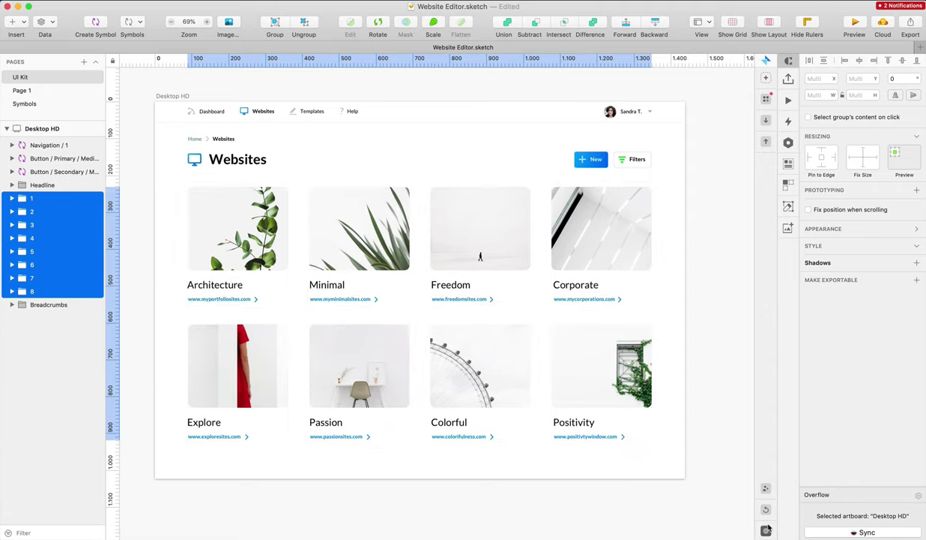
{"action": "left_click", "coordinate": [734, 328]}
{"action": "scroll", "coordinate": [703, 335], "scroll_direction": "left", "scroll_amount": 1}
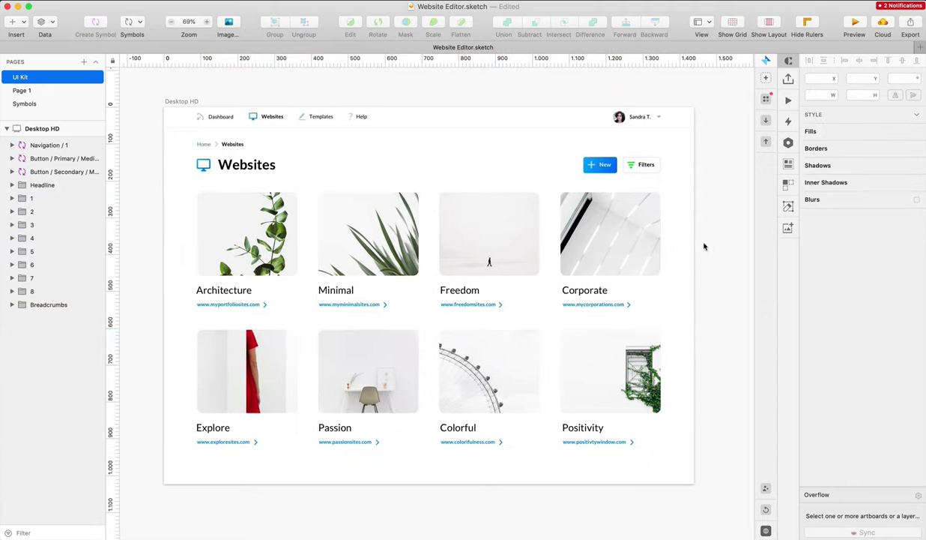
Fine-tune the vertical position of all eight website cards so they sit slightly closer to the Websites heading
{"action": "left_click_drag", "start_coordinate": [733, 227], "coordinate": [224, 503]}
{"action": "key", "text": "shift+Up"}
{"action": "key", "text": "Down"}
{"action": "key", "text": "Down"}
{"action": "key", "text": "Down"}
{"action": "key", "text": "Down"}
{"action": "key", "text": "Down"}
{"action": "key", "text": "Down"}
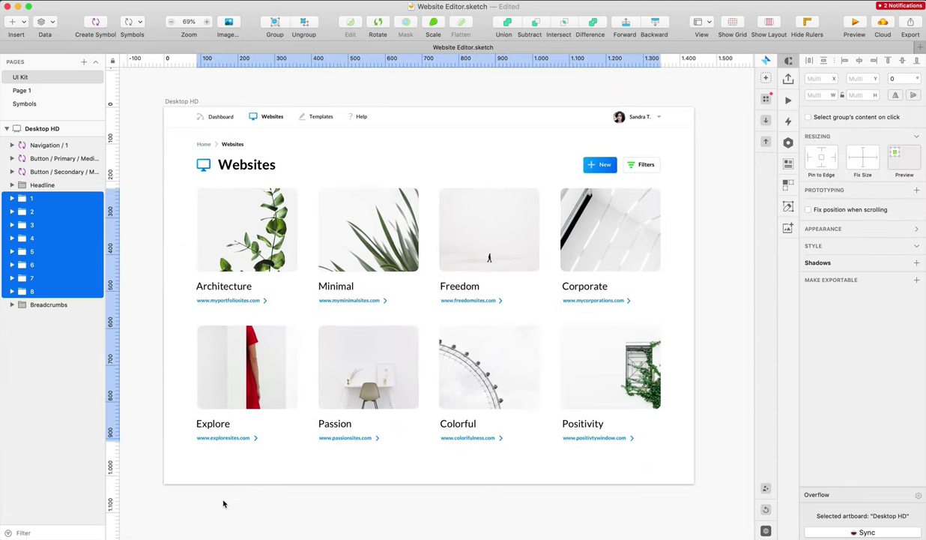
{"action": "left_click", "coordinate": [707, 295]}
{"action": "scroll", "coordinate": [705, 294], "scroll_direction": "down", "scroll_amount": 1}
{"action": "scroll", "coordinate": [695, 289], "scroll_direction": "left", "scroll_amount": 1}
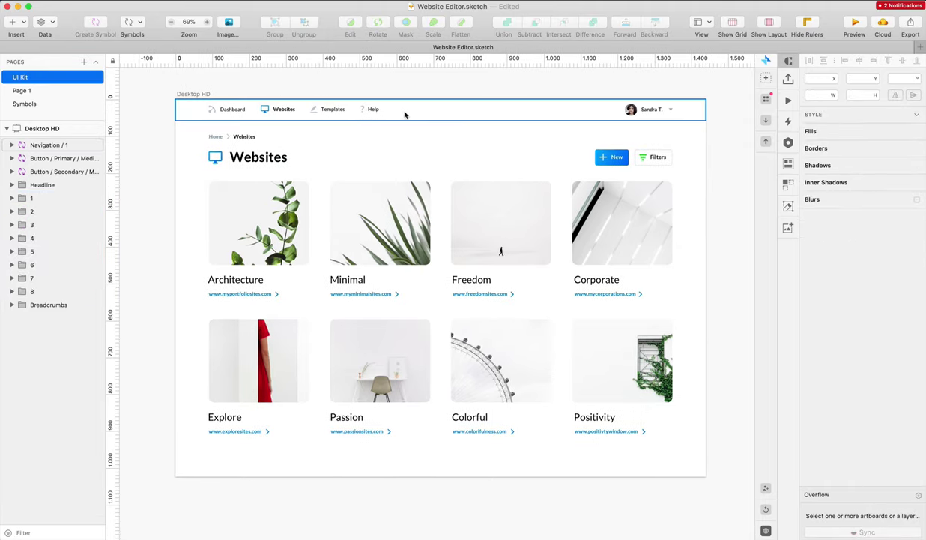
Duplicate the Home breadcrumb text to the lower end of the artboard and change it to "Have questions?"
{"action": "double_click", "coordinate": [211, 136]}
{"action": "left_click", "coordinate": [351, 165]}
{"action": "scroll", "coordinate": [359, 159], "scroll_direction": "left", "scroll_amount": 1}
{"action": "left_click_drag", "start_coordinate": [218, 136], "coordinate": [239, 467]}
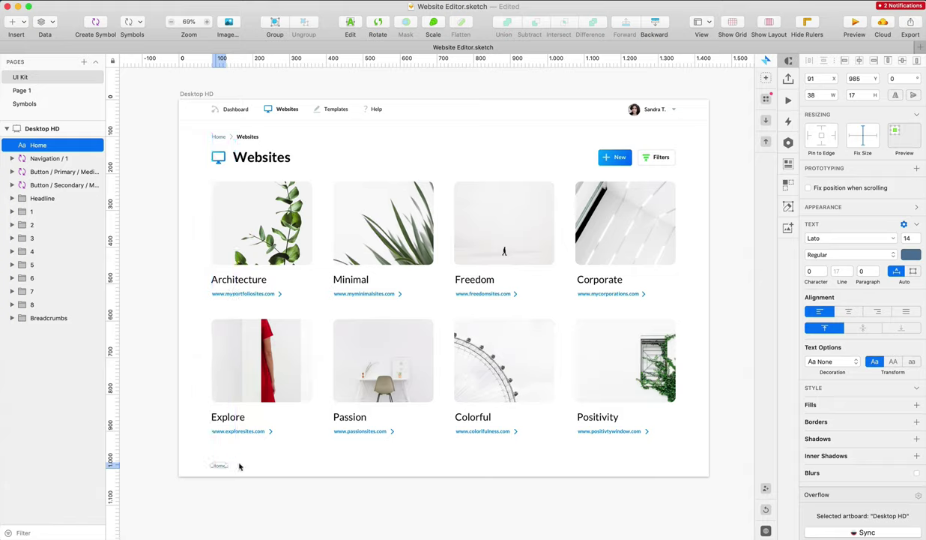
{"action": "key", "text": "Return"}
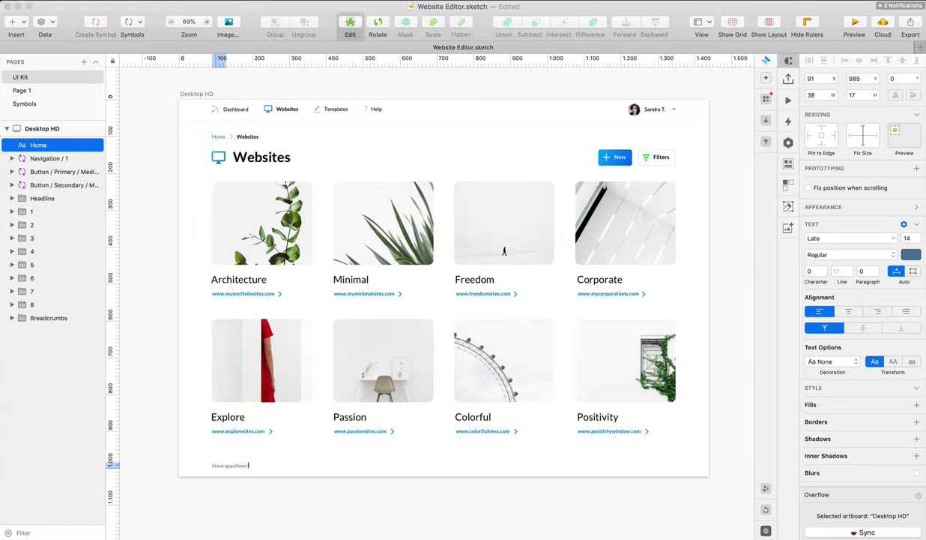
{"action": "left_click", "coordinate": [308, 458]}
Duplicate the "Have questions?" text directly beside it and change the copy to "Contact Us"
{"action": "left_click_drag", "start_coordinate": [237, 466], "coordinate": [276, 465]}
{"action": "double_click", "coordinate": [276, 465]}
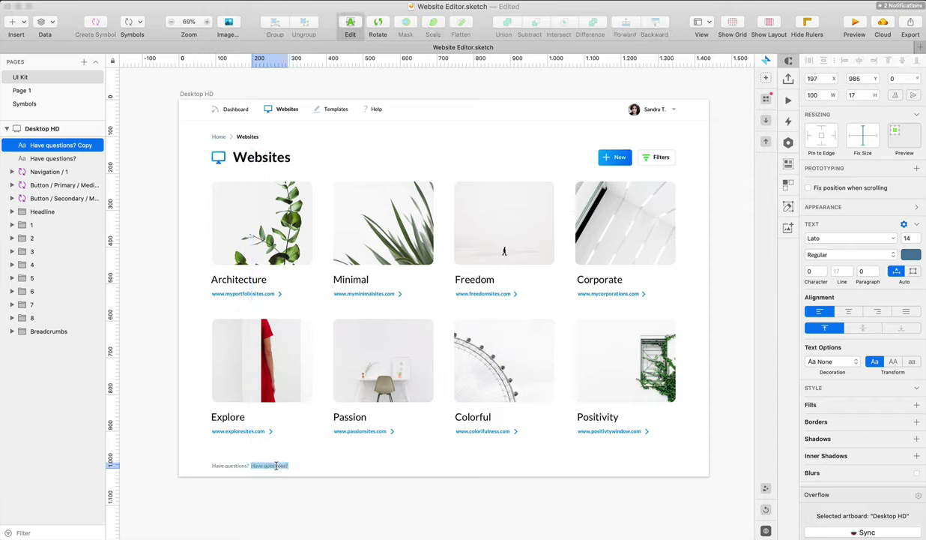
{"action": "type", "text": "Contact Us"}
{"action": "key", "text": "Escape"}
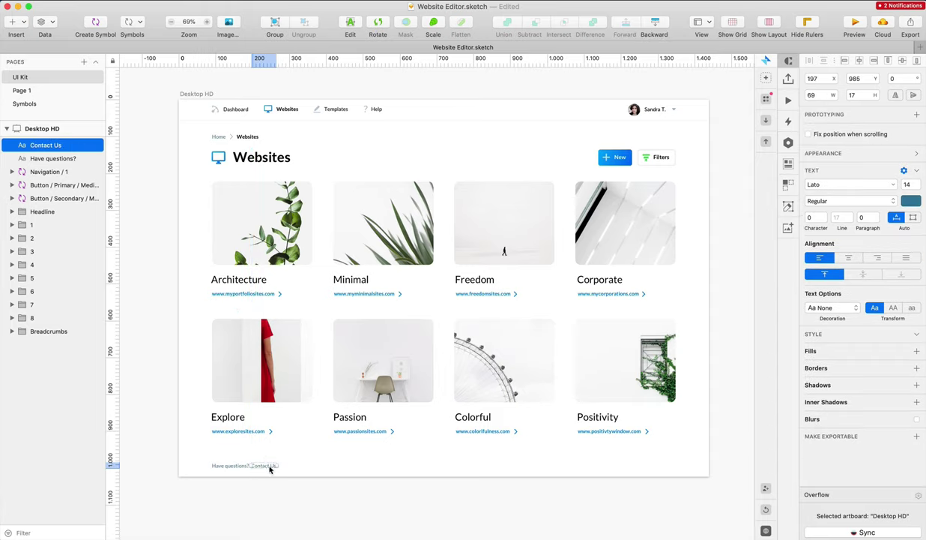
Copy the bold blue style of the Explore card's website link onto the Contact Us text
{"action": "left_click", "coordinate": [242, 433], "text": "super"}
{"action": "right_click", "coordinate": [242, 433]}
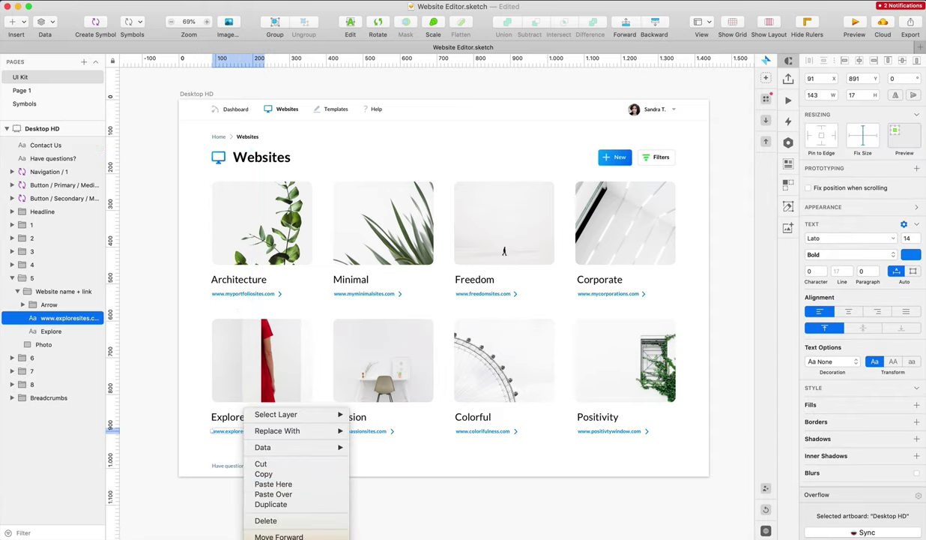
{"action": "left_click", "coordinate": [295, 475]}
{"action": "left_click", "coordinate": [258, 466]}
{"action": "right_click", "coordinate": [263, 465]}
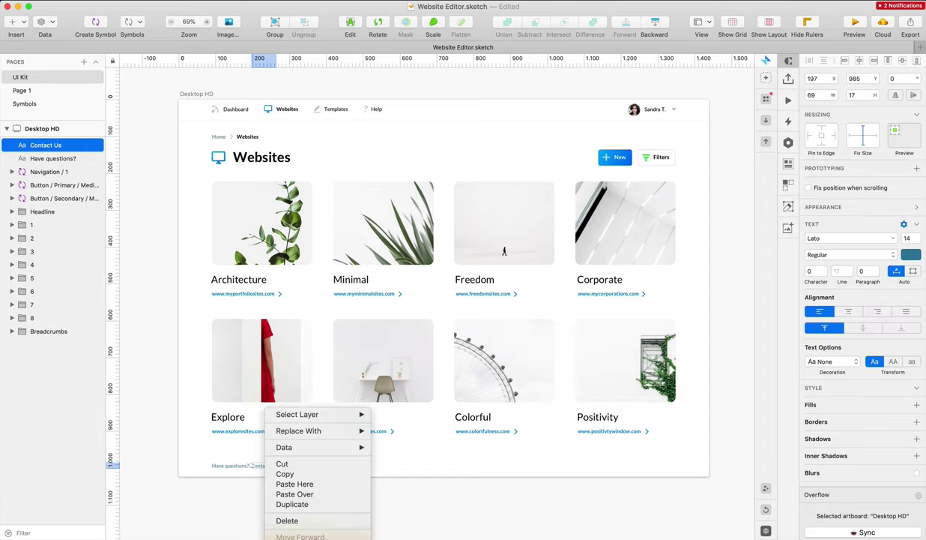
{"action": "left_click", "coordinate": [297, 538]}
Group the "Have questions?" and Contact Us texts and center the group horizontally below the cards
{"action": "left_click", "coordinate": [225, 465], "text": "shift"}
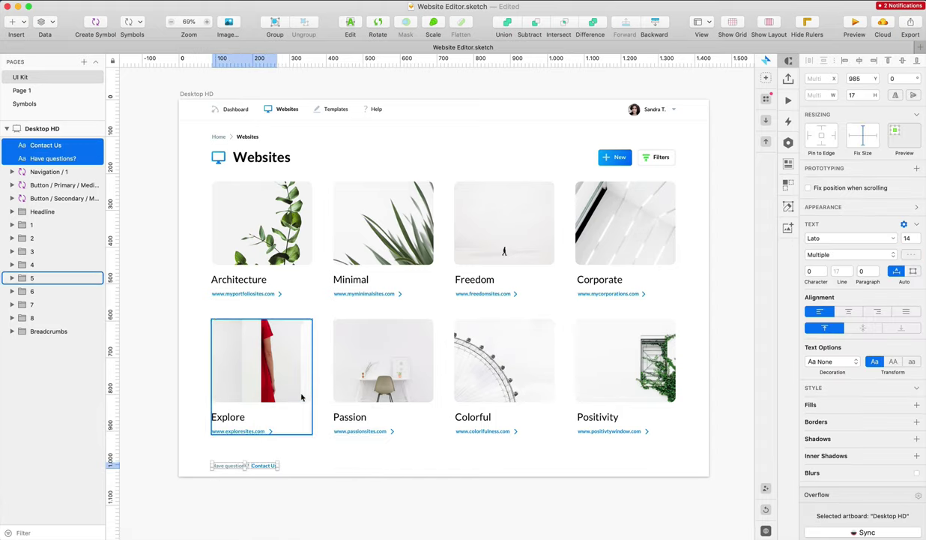
{"action": "key", "text": "super+g"}
{"action": "left_click", "coordinate": [860, 61]}
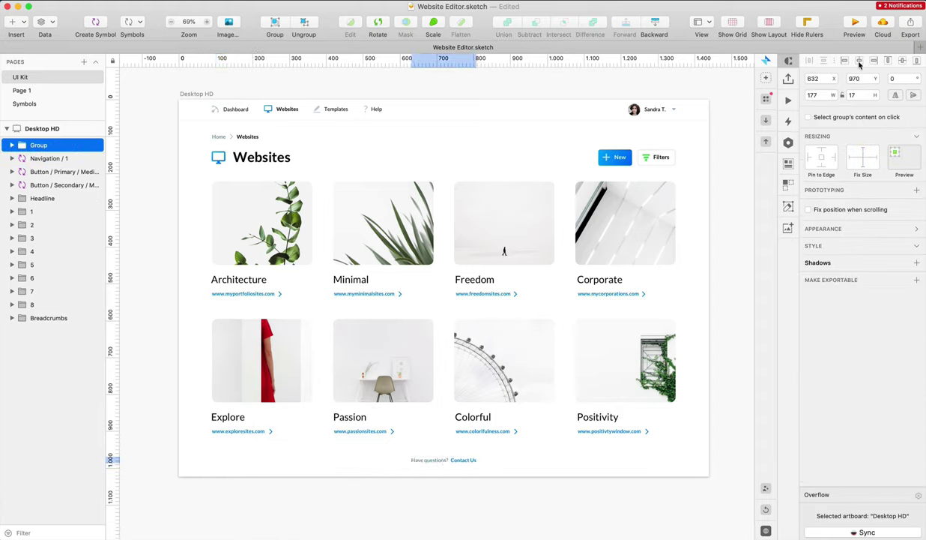
{"action": "left_click", "coordinate": [498, 459]}
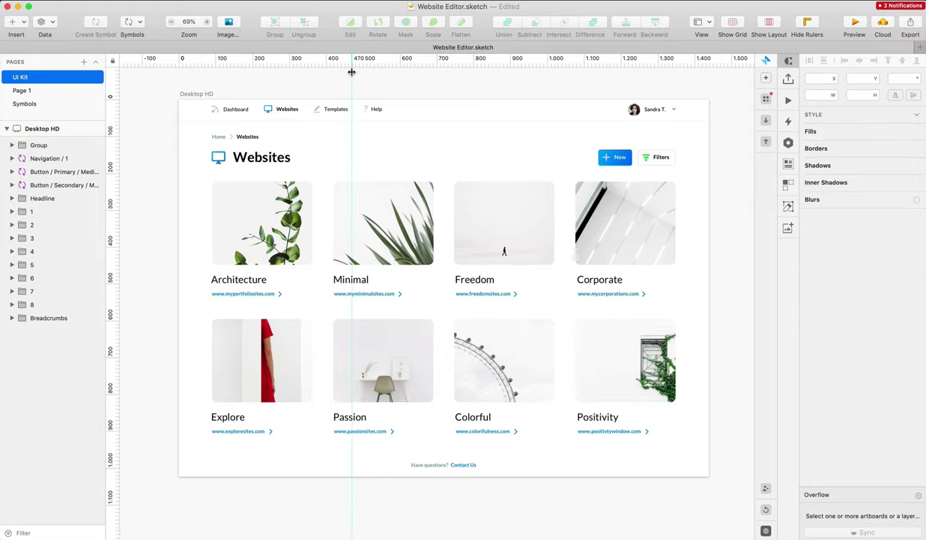
Copy the question mark icon beside Help from the Navigation / 1 symbol and return to the UI Kit page
{"action": "left_click", "coordinate": [365, 107]}
{"action": "scroll", "coordinate": [366, 106], "scroll_direction": "down", "scroll_amount": 3}
{"action": "scroll", "coordinate": [365, 107], "scroll_direction": "up", "scroll_amount": 5}
{"action": "scroll", "coordinate": [366, 107], "scroll_direction": "up", "scroll_amount": 3}
{"action": "double_click", "coordinate": [372, 116]}
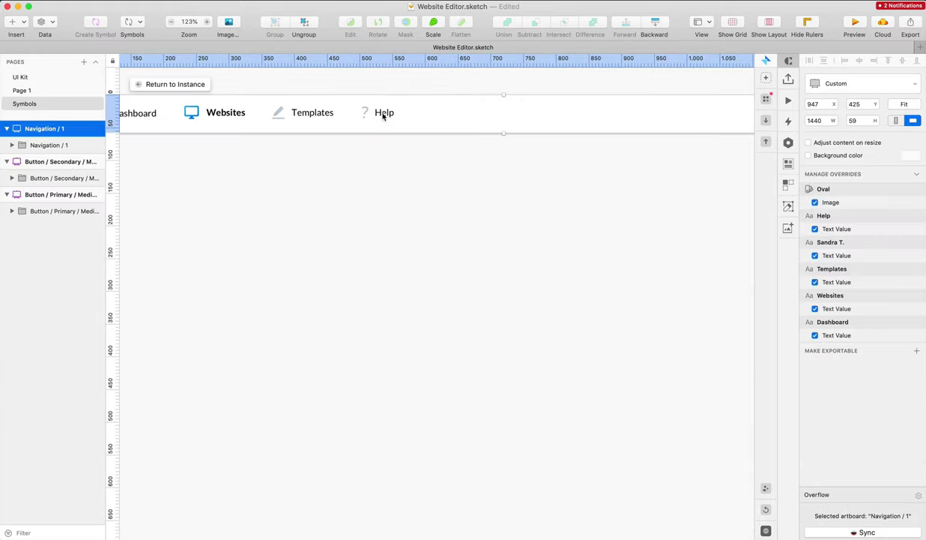
{"action": "left_click", "coordinate": [364, 113], "text": "super"}
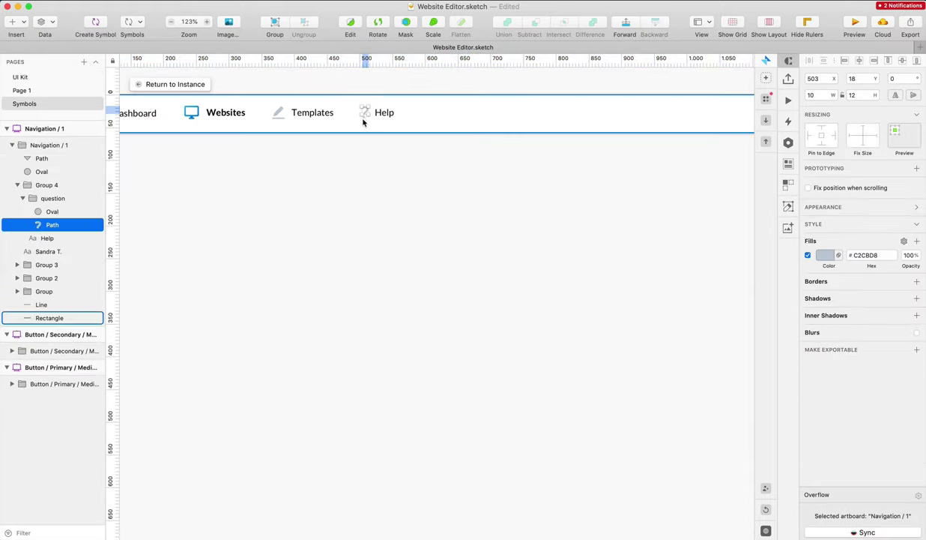
{"action": "left_click", "coordinate": [21, 78]}
Paste the question mark icon into the artboard and place it just before the "Have questions?" text
{"action": "scroll", "coordinate": [559, 365], "scroll_direction": "down", "scroll_amount": 5}
{"action": "scroll", "coordinate": [560, 365], "scroll_direction": "down", "scroll_amount": 5}
{"action": "scroll", "coordinate": [474, 321], "scroll_direction": "up", "scroll_amount": 10}
{"action": "key", "text": "super+v"}
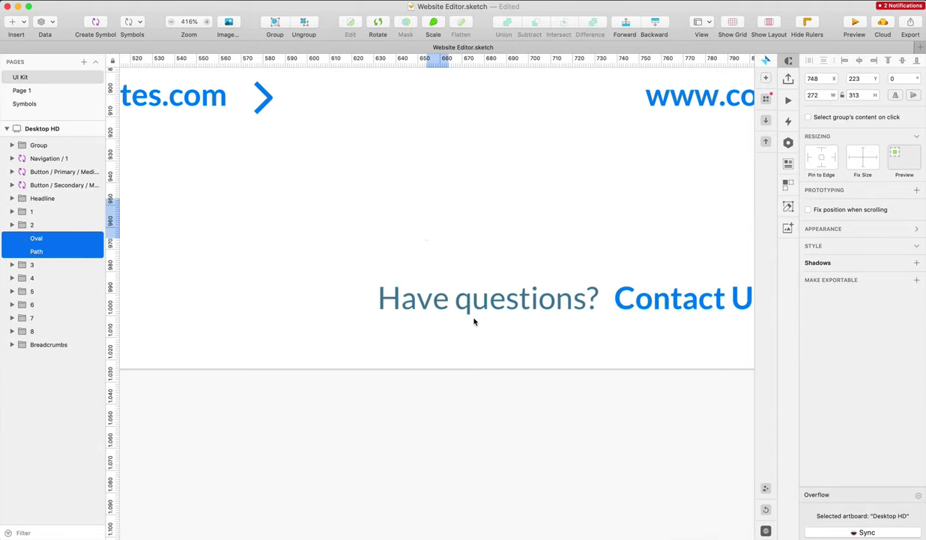
{"action": "left_click_drag", "start_coordinate": [430, 217], "coordinate": [349, 293]}
{"action": "scroll", "coordinate": [349, 291], "scroll_direction": "down", "scroll_amount": 2}
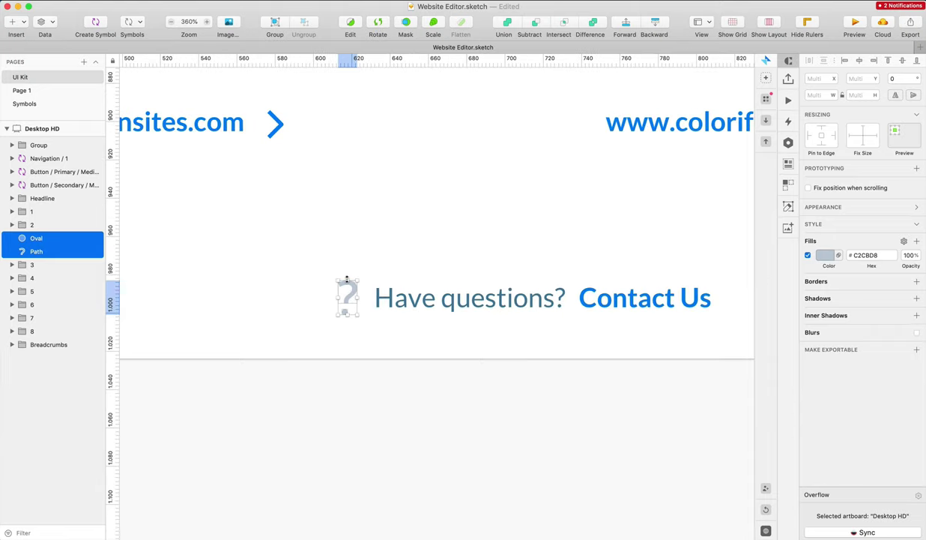
Group the question mark shapes and scale them to 80%, and delete the icon from the footer
{"action": "key", "text": "super+g"}
{"action": "key", "text": "super+k"}
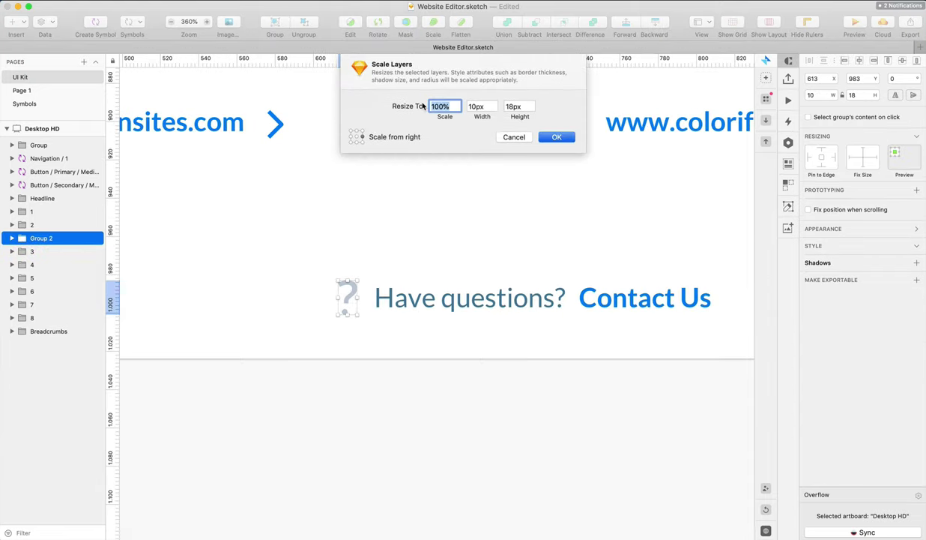
{"action": "type", "text": "80"}
{"action": "key", "text": "Return"}
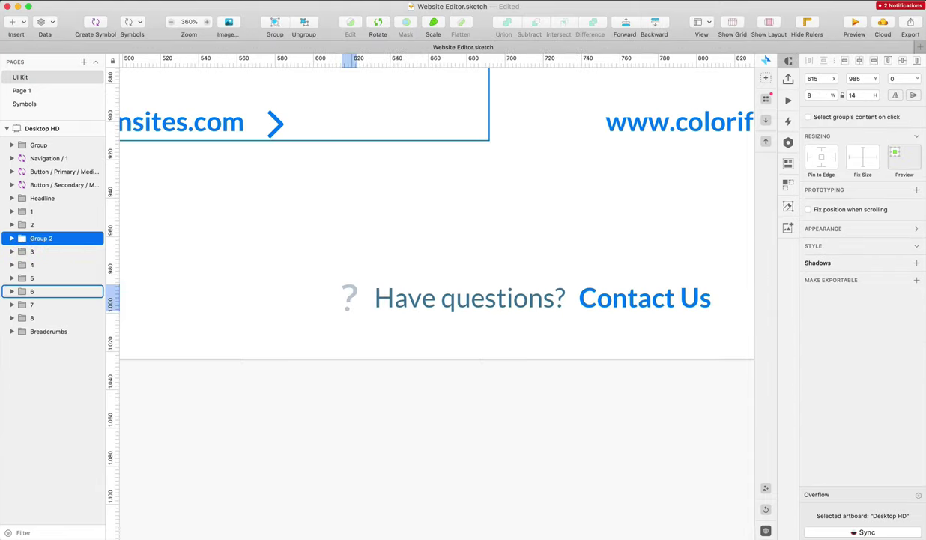
{"action": "key", "text": "Delete"}
Lighten the "Have questions?" text color to a soft grayish blue
{"action": "scroll", "coordinate": [541, 267], "scroll_direction": "down", "scroll_amount": 5}
{"action": "left_click", "coordinate": [534, 281], "text": "super"}
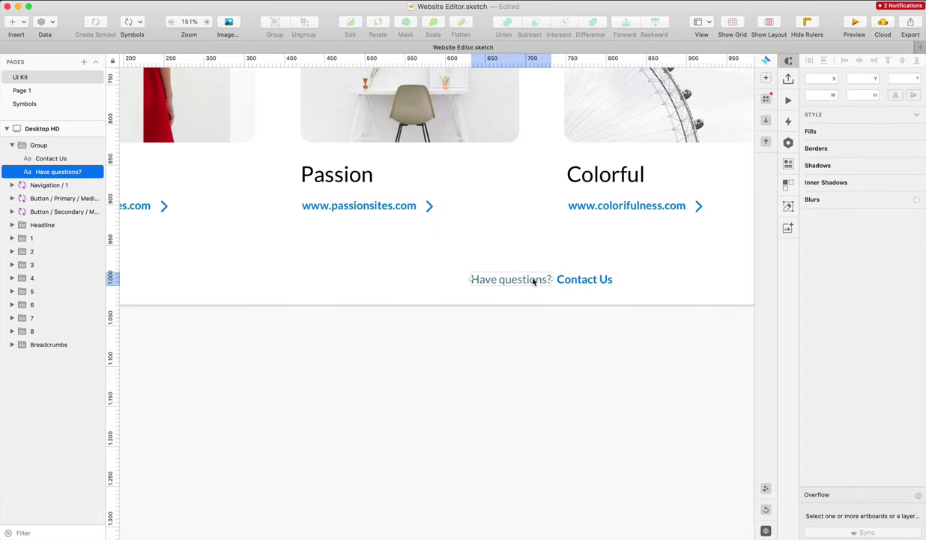
{"action": "scroll", "coordinate": [533, 282], "scroll_direction": "up", "scroll_amount": 5}
{"action": "scroll", "coordinate": [533, 282], "scroll_direction": "down", "scroll_amount": 3}
{"action": "left_click", "coordinate": [912, 254]}
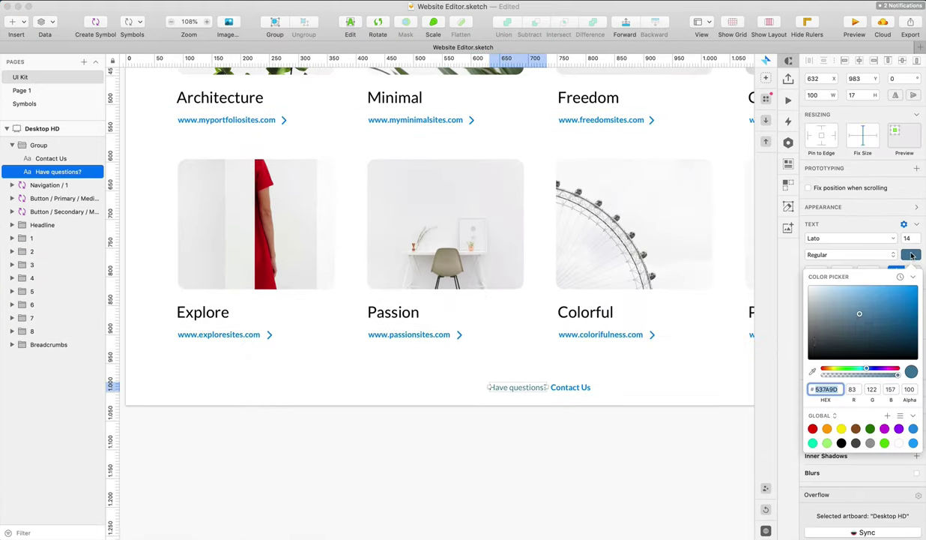
{"action": "left_click", "coordinate": [835, 303]}
{"action": "key", "text": "Escape"}
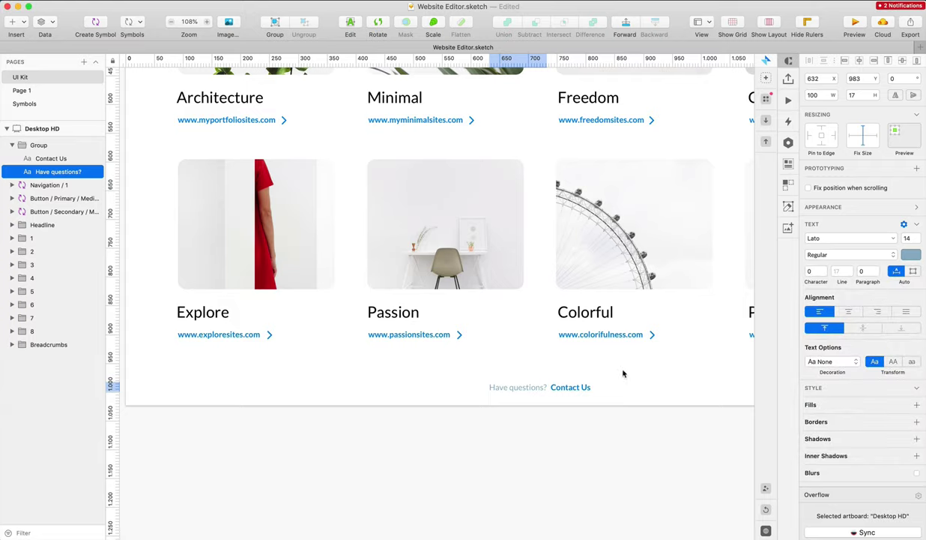
{"action": "key", "text": "Escape"}
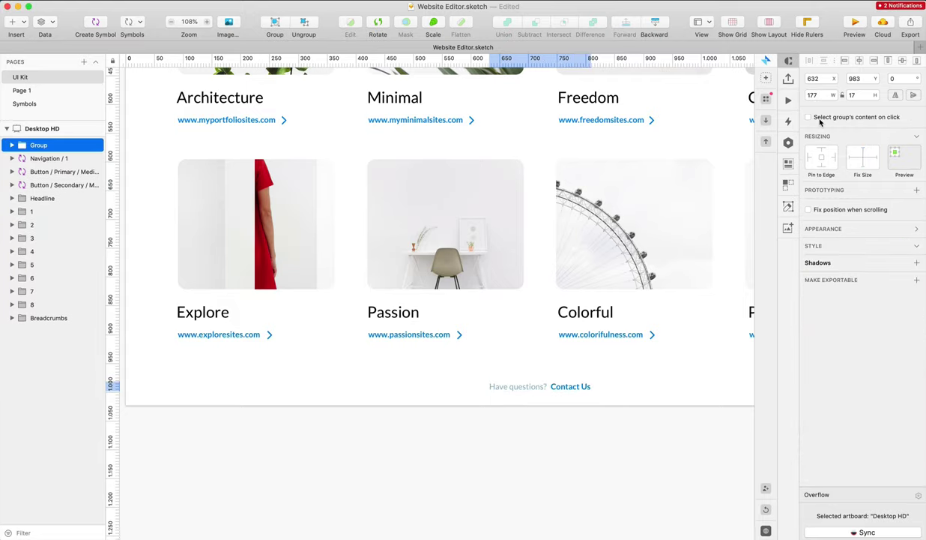
{"action": "left_click", "coordinate": [592, 406]}
Copy the divider line from the Navigation / 1 symbol into the artboard and place it between the lower cards and footer text
{"action": "scroll", "coordinate": [593, 405], "scroll_direction": "up", "scroll_amount": 3}
{"action": "scroll", "coordinate": [593, 405], "scroll_direction": "down", "scroll_amount": 8}
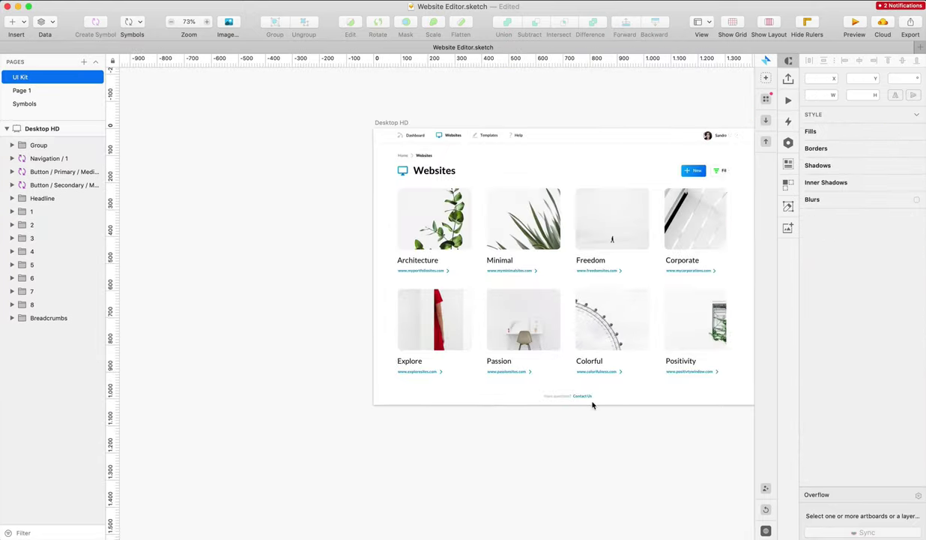
{"action": "scroll", "coordinate": [593, 406], "scroll_direction": "right", "scroll_amount": 2}
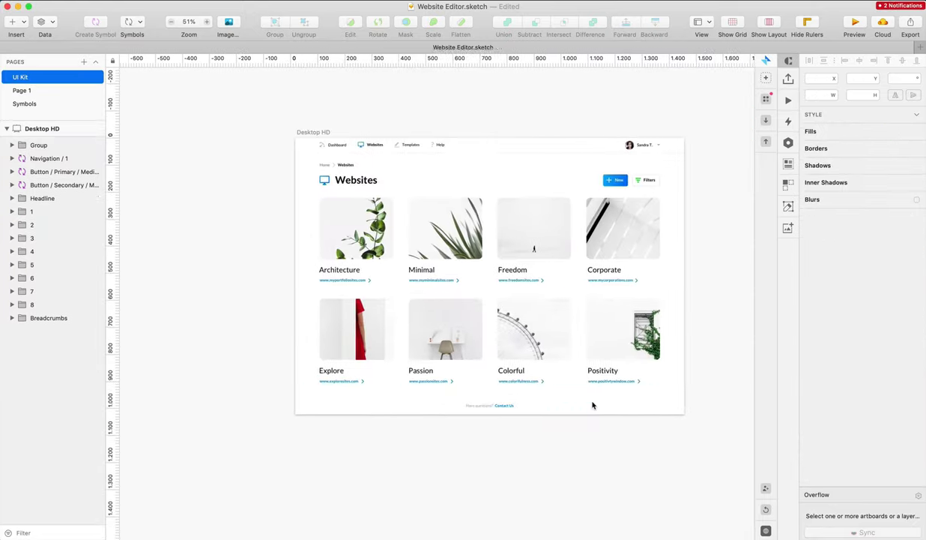
{"action": "left_click", "coordinate": [386, 148]}
{"action": "double_click", "coordinate": [386, 149]}
{"action": "left_click", "coordinate": [414, 153]}
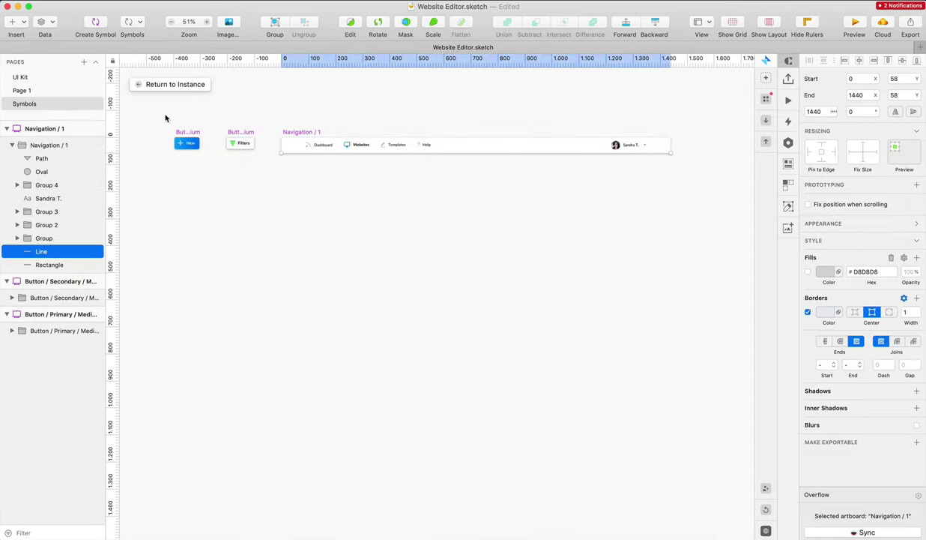
{"action": "left_click", "coordinate": [34, 79]}
{"action": "key", "text": "super+v"}
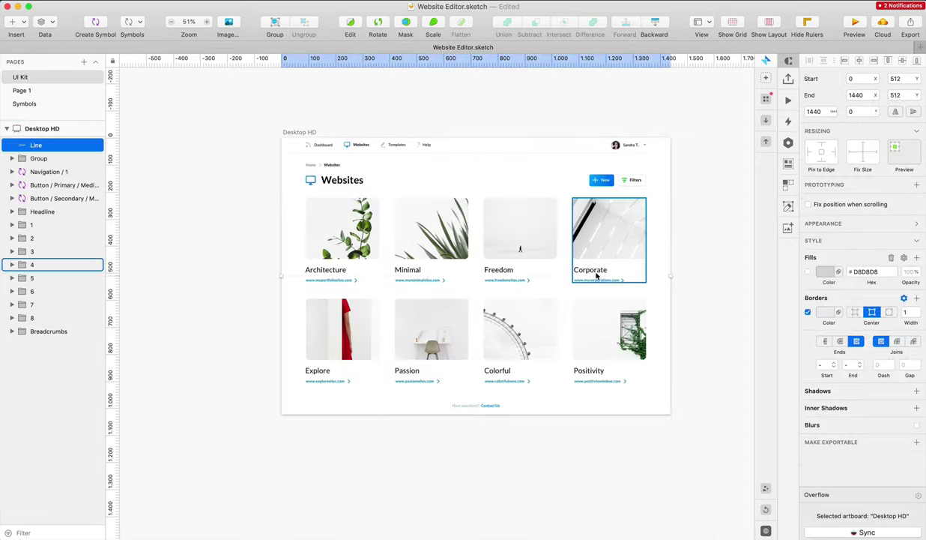
{"action": "left_click_drag", "start_coordinate": [657, 278], "coordinate": [658, 398]}
{"action": "left_click", "coordinate": [692, 363]}
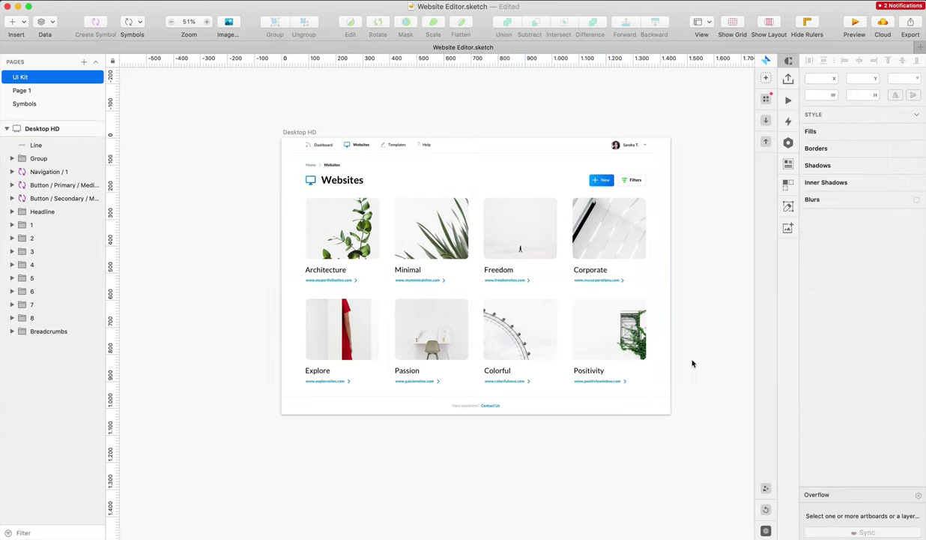
Duplicate the Home breadcrumb text just after the Websites heading and change the copy to "9"
{"action": "scroll", "coordinate": [416, 213], "scroll_direction": "down", "scroll_amount": 2}
{"action": "scroll", "coordinate": [414, 213], "scroll_direction": "up", "scroll_amount": 5}
{"action": "scroll", "coordinate": [225, 150], "scroll_direction": "up", "scroll_amount": 1}
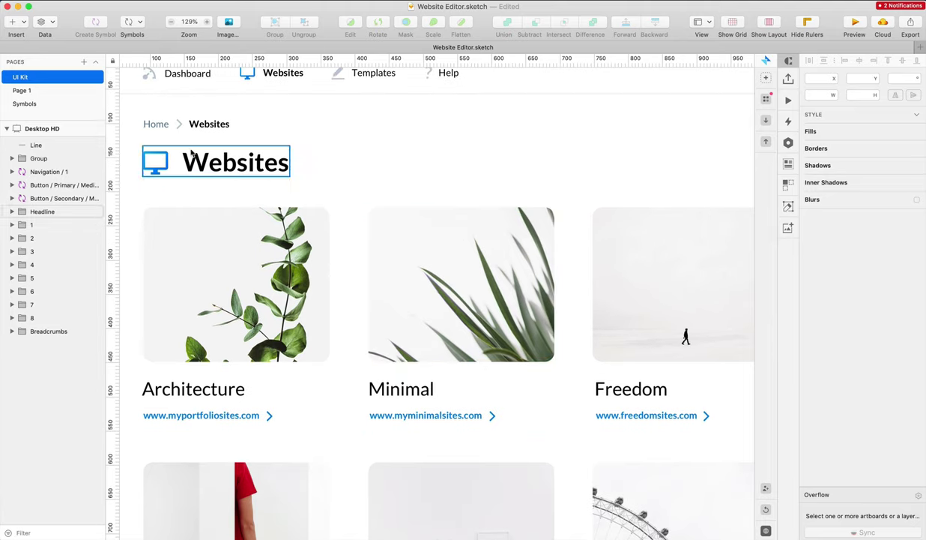
{"action": "left_click", "coordinate": [155, 124]}
{"action": "left_click_drag", "start_coordinate": [155, 126], "coordinate": [327, 170]}
{"action": "double_click", "coordinate": [327, 167]}
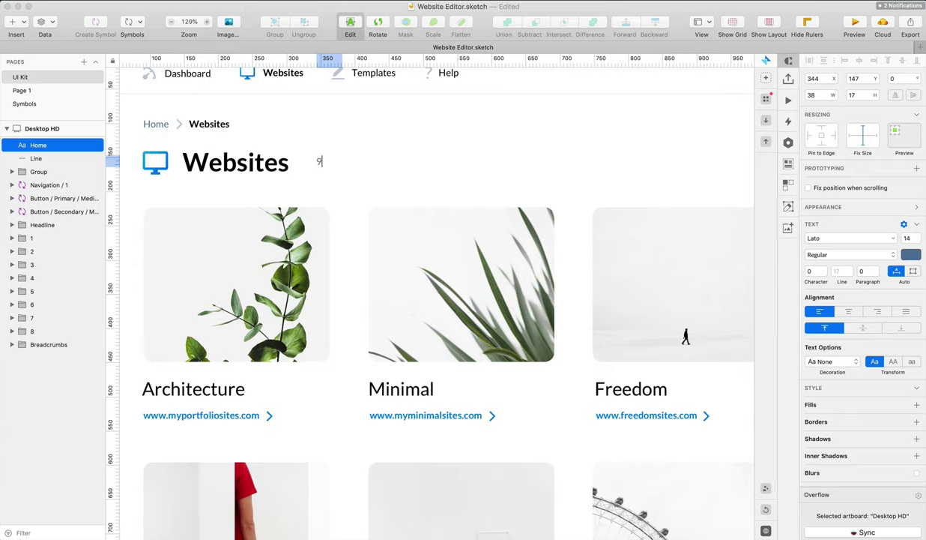
{"action": "key", "text": "Escape"}
{"action": "scroll", "coordinate": [437, 132], "scroll_direction": "up", "scroll_amount": 3}
{"action": "scroll", "coordinate": [438, 131], "scroll_direction": "down", "scroll_amount": 5}
{"action": "scroll", "coordinate": [434, 128], "scroll_direction": "right", "scroll_amount": 1}
{"action": "scroll", "coordinate": [315, 147], "scroll_direction": "up", "scroll_amount": 3}
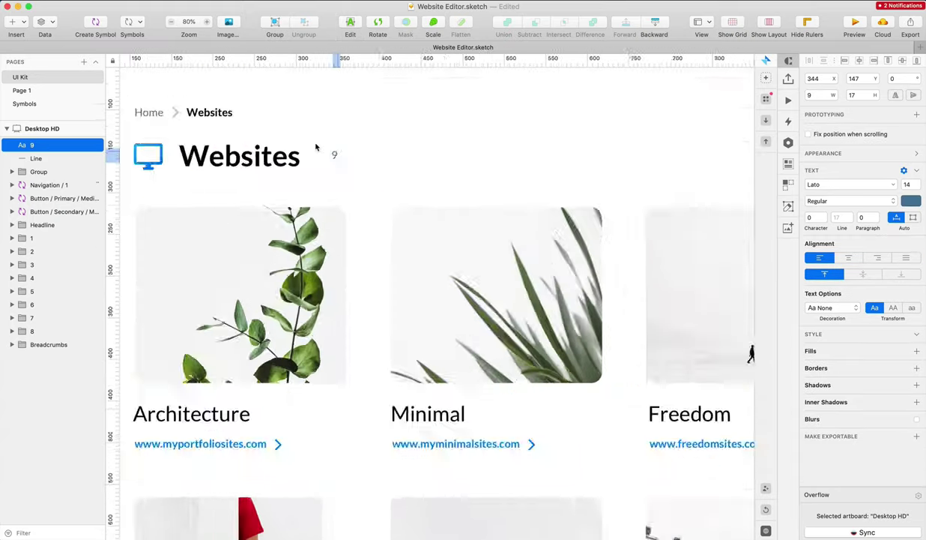
Draw a circle around the 9 beside the Websites heading, send it behind the number, and size it to 24 by 24
{"action": "scroll", "coordinate": [316, 147], "scroll_direction": "up", "scroll_amount": 3}
{"action": "left_click", "coordinate": [358, 141]}
{"action": "scroll", "coordinate": [357, 141], "scroll_direction": "left", "scroll_amount": 3}
{"action": "left_click", "coordinate": [237, 168], "text": "super"}
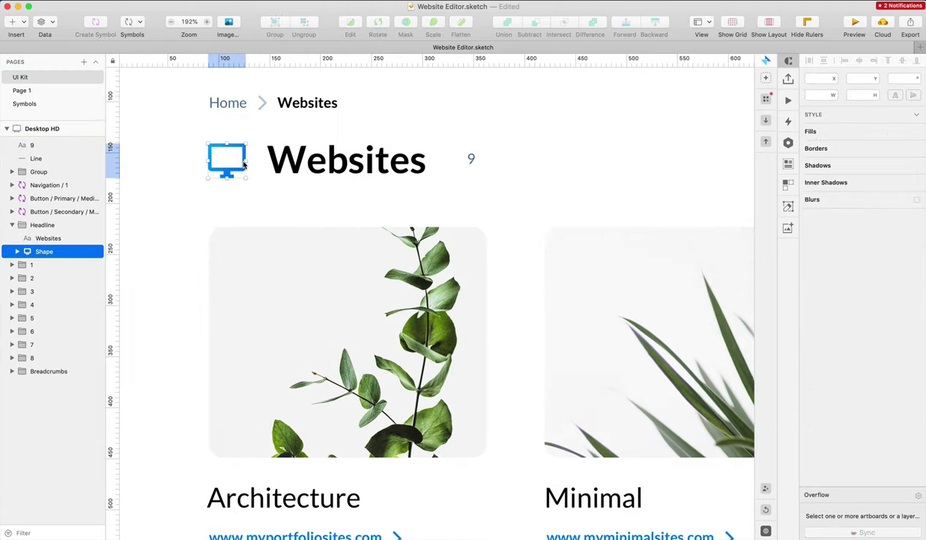
{"action": "left_click", "coordinate": [486, 128]}
{"action": "scroll", "coordinate": [486, 128], "scroll_direction": "right", "scroll_amount": 3}
{"action": "key", "text": "o"}
{"action": "left_click_drag", "start_coordinate": [412, 145], "coordinate": [445, 177]}
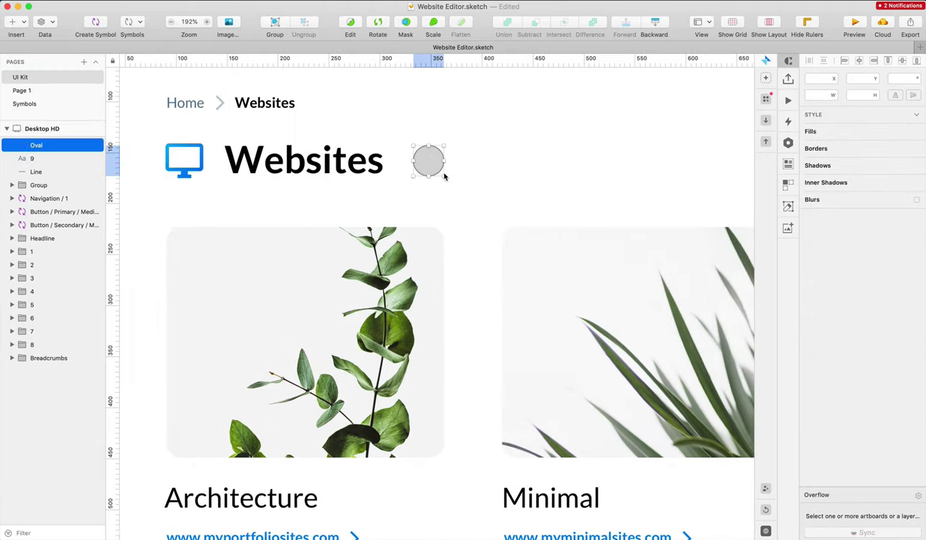
{"action": "key", "text": "alt"}
{"action": "left_click", "coordinate": [668, 26]}
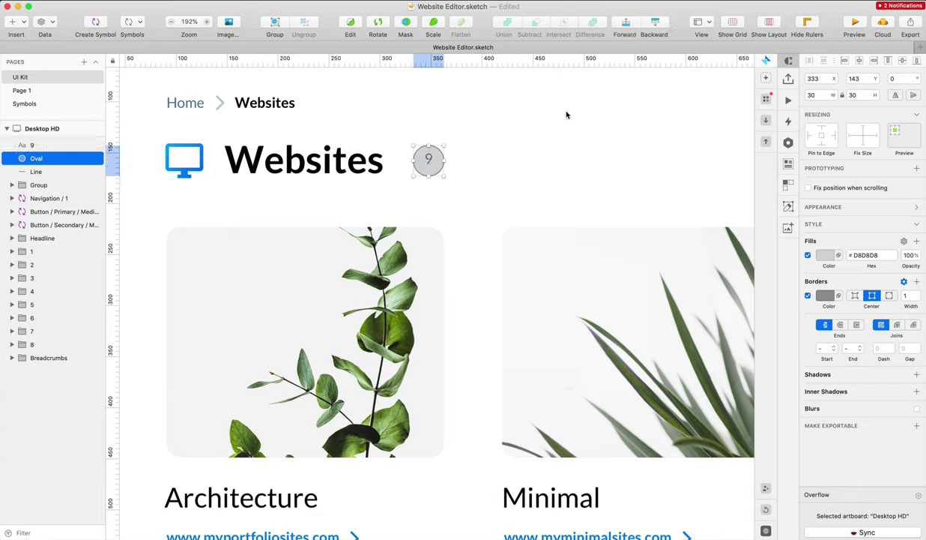
{"action": "left_click_drag", "start_coordinate": [442, 179], "coordinate": [439, 171]}
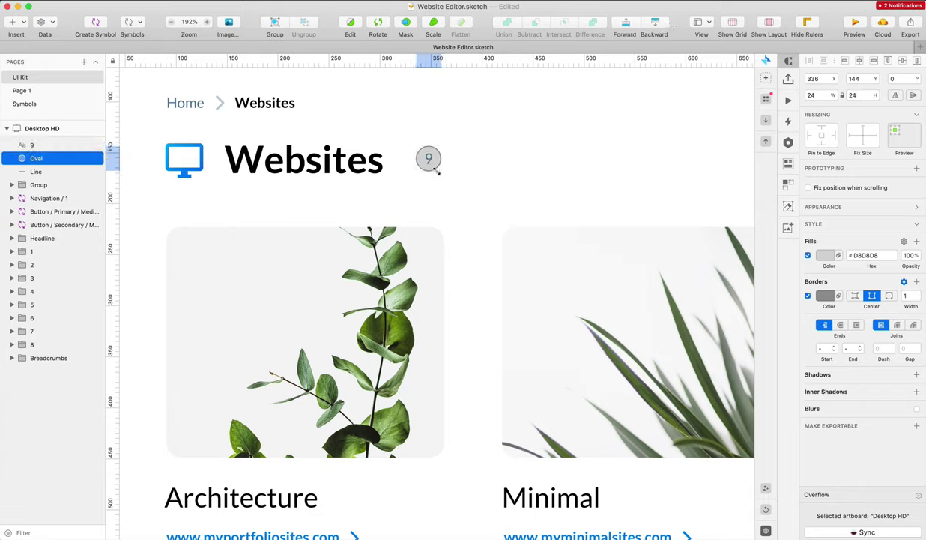
Copy the style of the heading's monitor icon and paste it onto the circle behind the 9
{"action": "double_click", "coordinate": [196, 159]}
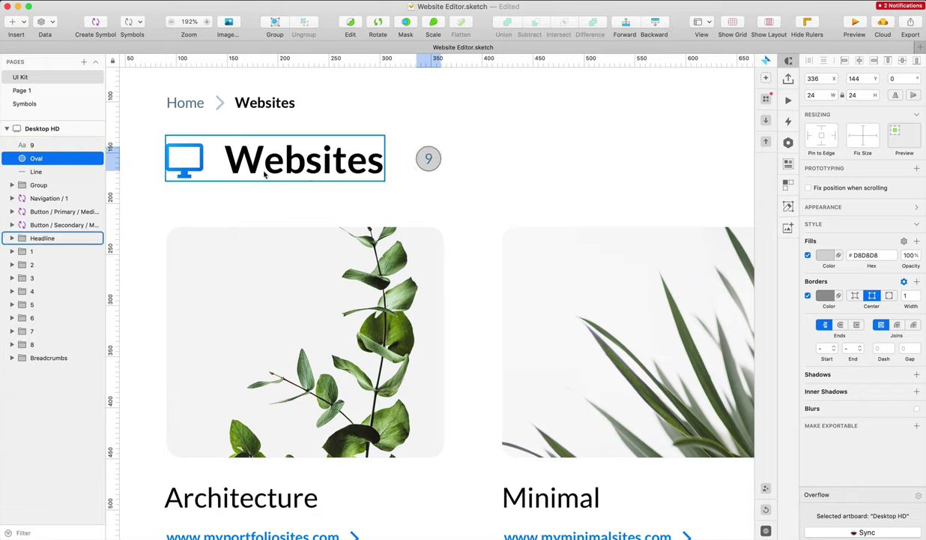
{"action": "right_click", "coordinate": [199, 151]}
{"action": "key", "text": "Escape"}
{"action": "right_click", "coordinate": [193, 145]}
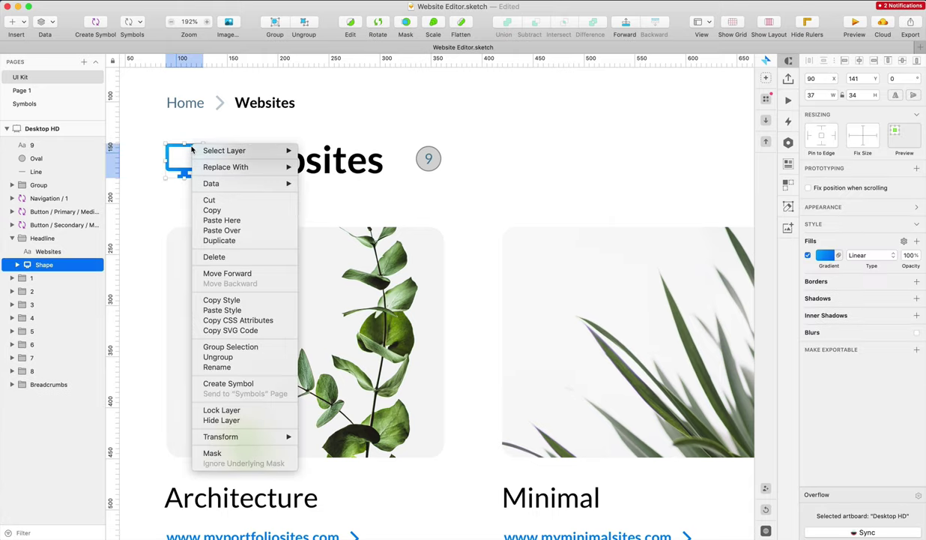
{"action": "left_click", "coordinate": [222, 300]}
{"action": "right_click", "coordinate": [420, 147]}
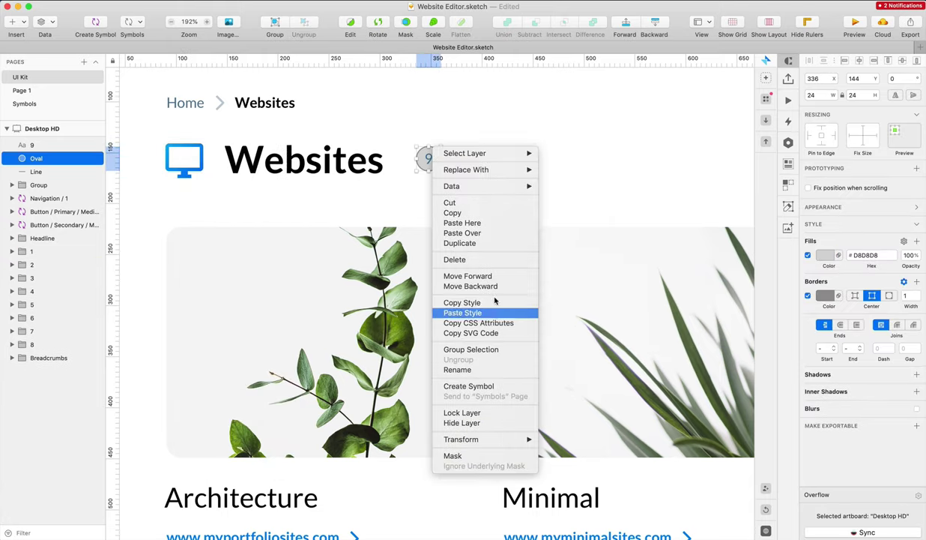
{"action": "left_click", "coordinate": [448, 311]}
{"action": "left_click", "coordinate": [476, 158]}
Make the 9 bold and set its text color to white, hex fff
{"action": "left_click", "coordinate": [428, 158]}
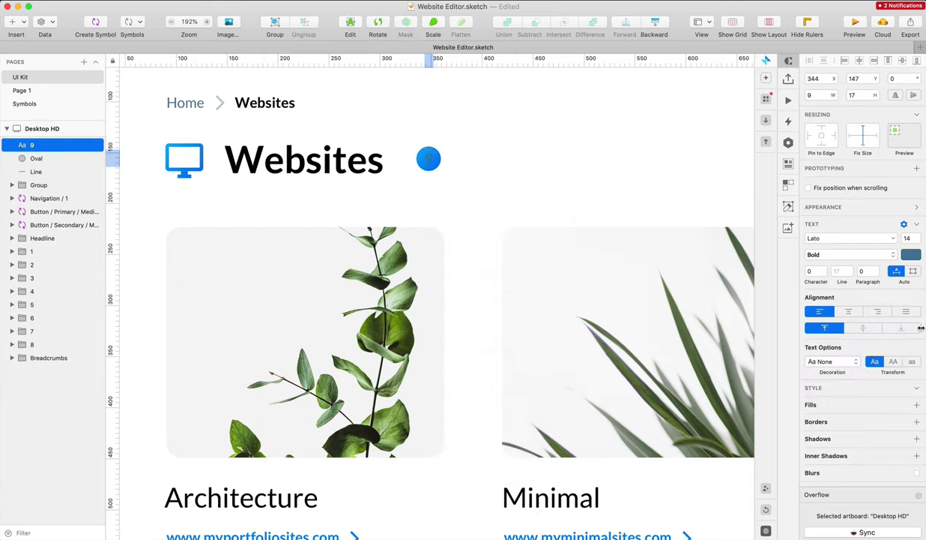
{"action": "left_click", "coordinate": [911, 255]}
{"action": "type", "text": "fff"}
{"action": "key", "text": "Return"}
Move the 9 and its circle together slightly down and closer to the Websites heading
{"action": "left_click_drag", "start_coordinate": [450, 137], "coordinate": [417, 171]}
{"action": "key", "text": "Down"}
{"action": "key", "text": "Down"}
{"action": "key", "text": "Down"}
{"action": "key", "text": "shift+Left"}
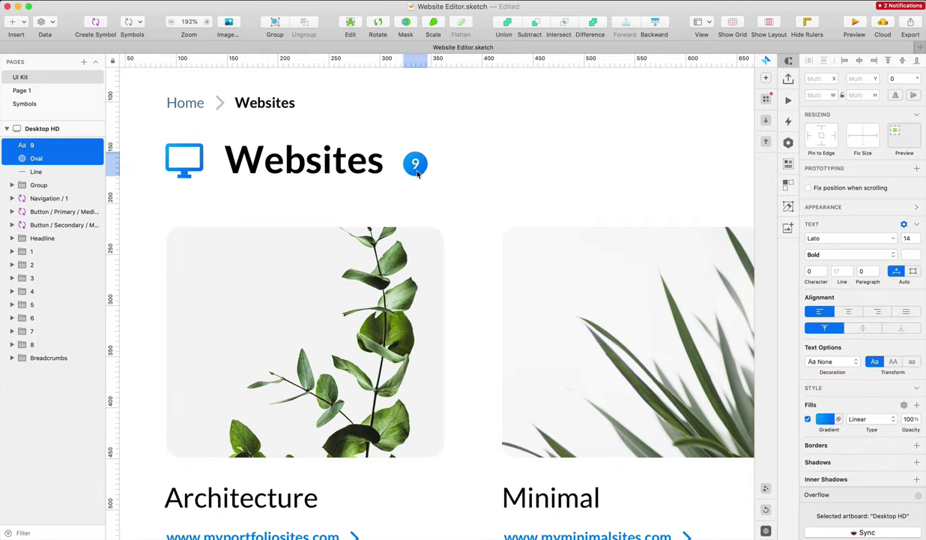
{"action": "key", "text": "Right"}
{"action": "scroll", "coordinate": [587, 150], "scroll_direction": "down", "scroll_amount": 8}
{"action": "scroll", "coordinate": [587, 151], "scroll_direction": "right", "scroll_amount": 3}
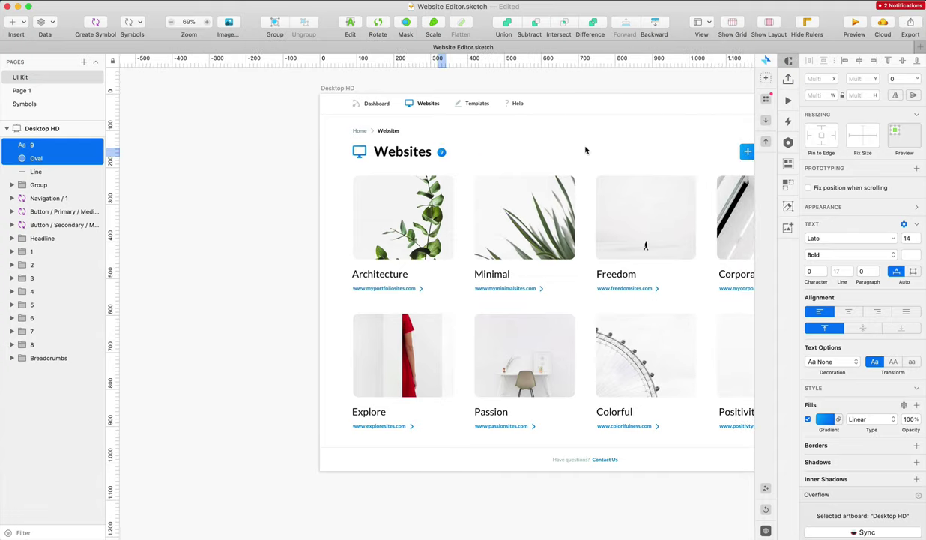
{"action": "left_click", "coordinate": [586, 150]}
Try a faint drop shadow with Y 12 and blur 44 on the Freedom photo, and move the photo slightly up
{"action": "scroll", "coordinate": [587, 150], "scroll_direction": "right", "scroll_amount": 4}
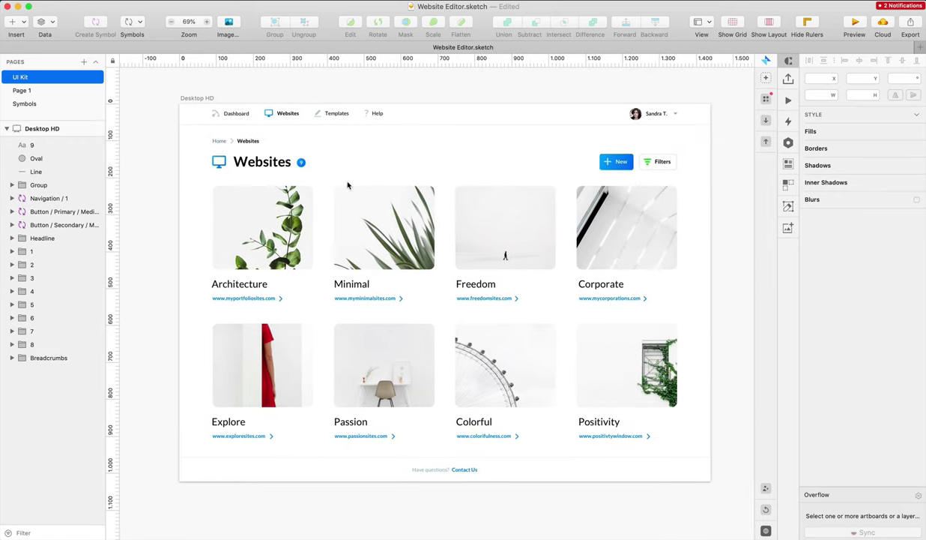
{"action": "left_click", "coordinate": [491, 208]}
{"action": "left_click", "coordinate": [825, 402]}
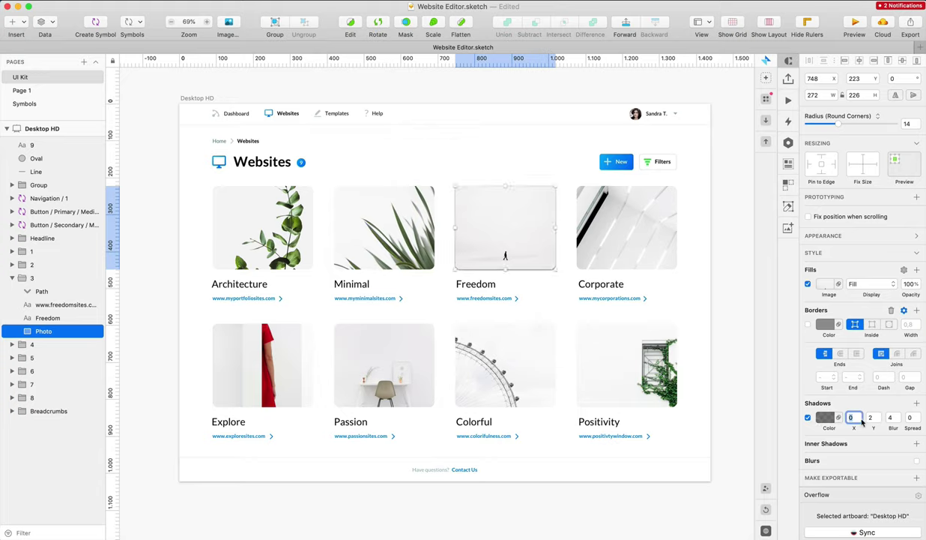
{"action": "left_click", "coordinate": [890, 416]}
{"action": "type", "text": "4"}
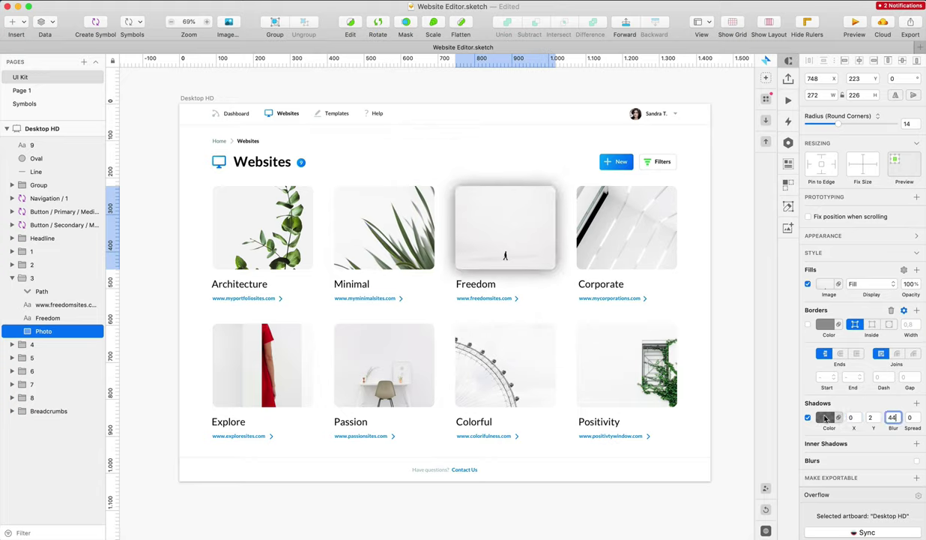
{"action": "left_click", "coordinate": [825, 418]}
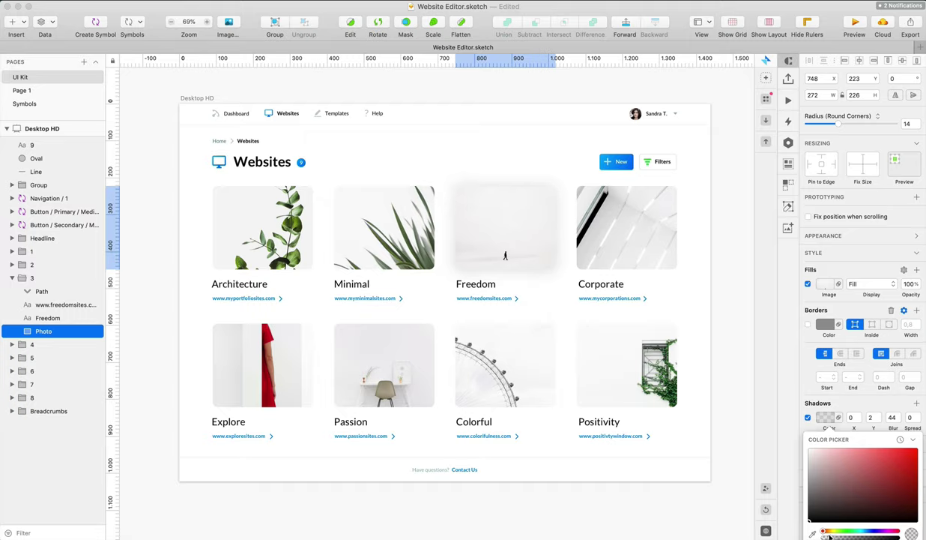
{"action": "left_click", "coordinate": [878, 414]}
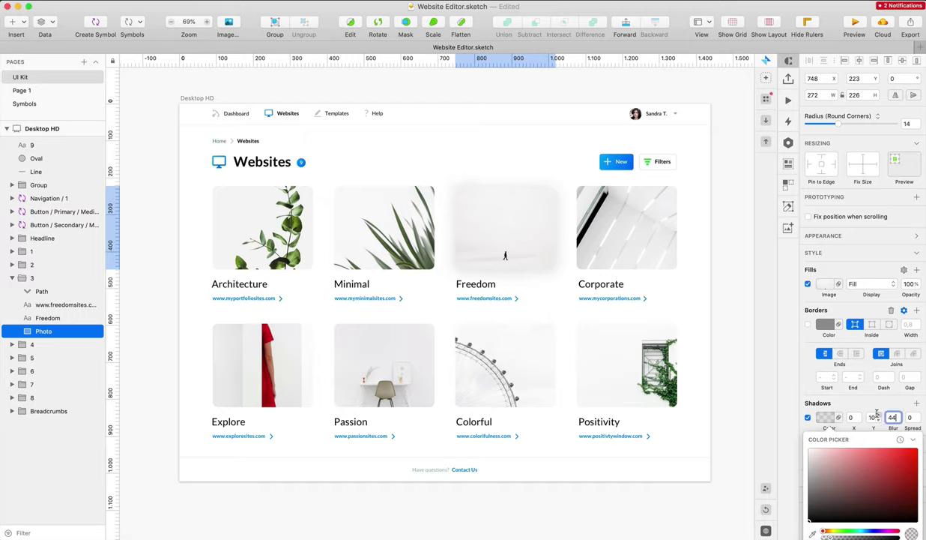
{"action": "left_click_drag", "start_coordinate": [831, 538], "coordinate": [829, 538]}
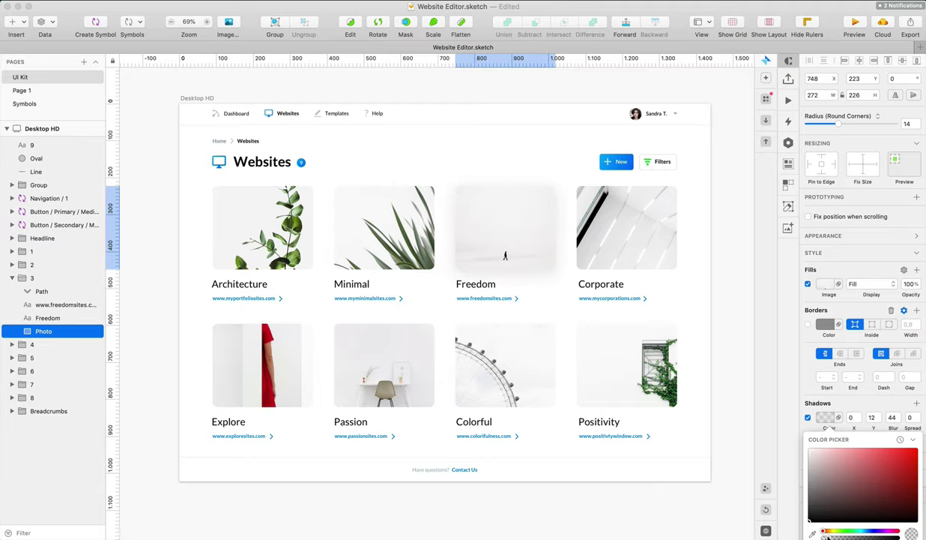
{"action": "left_click", "coordinate": [528, 247]}
{"action": "left_click_drag", "start_coordinate": [528, 235], "coordinate": [529, 226]}
{"action": "left_click", "coordinate": [553, 166]}
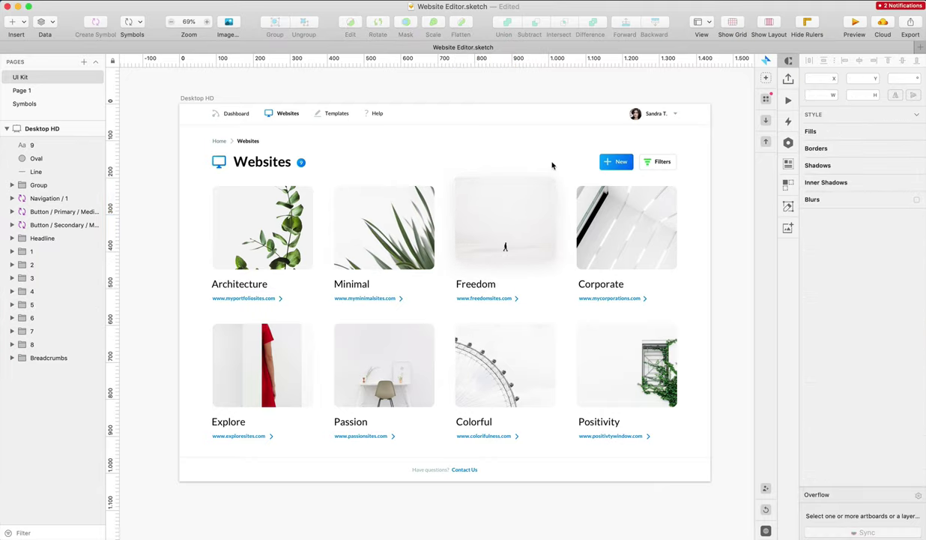
Undo the Freedom photo's move and its drop shadow
{"action": "scroll", "coordinate": [570, 169], "scroll_direction": "left", "scroll_amount": 1}
{"action": "key", "text": "super+z"}
{"action": "key", "text": "super+z"}
{"action": "key", "text": "super+z"}
{"action": "key", "text": "super+z"}
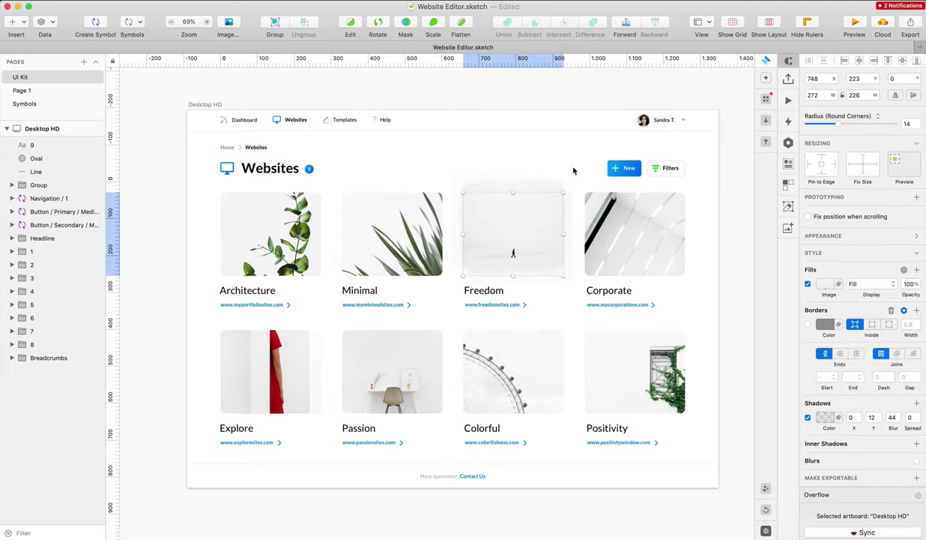
{"action": "key", "text": "super+z"}
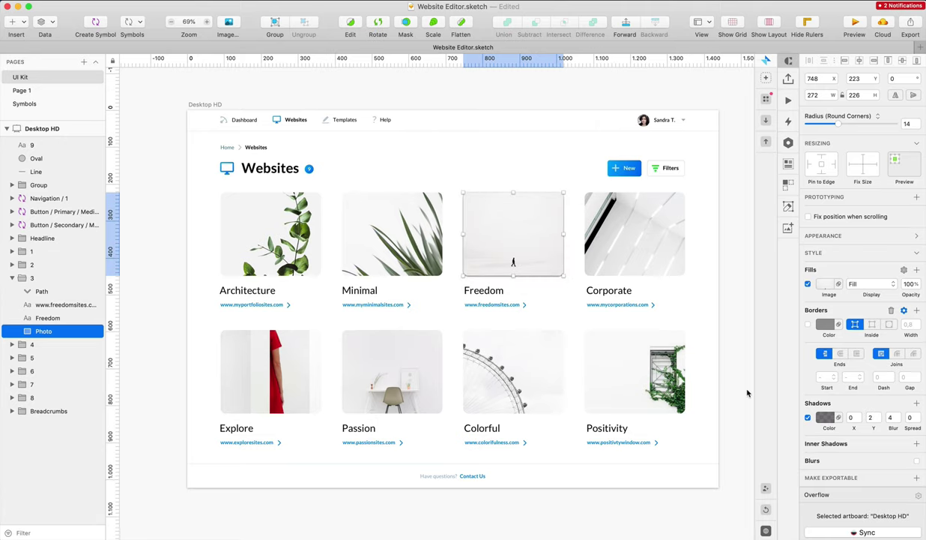
{"action": "key", "text": "super+z"}
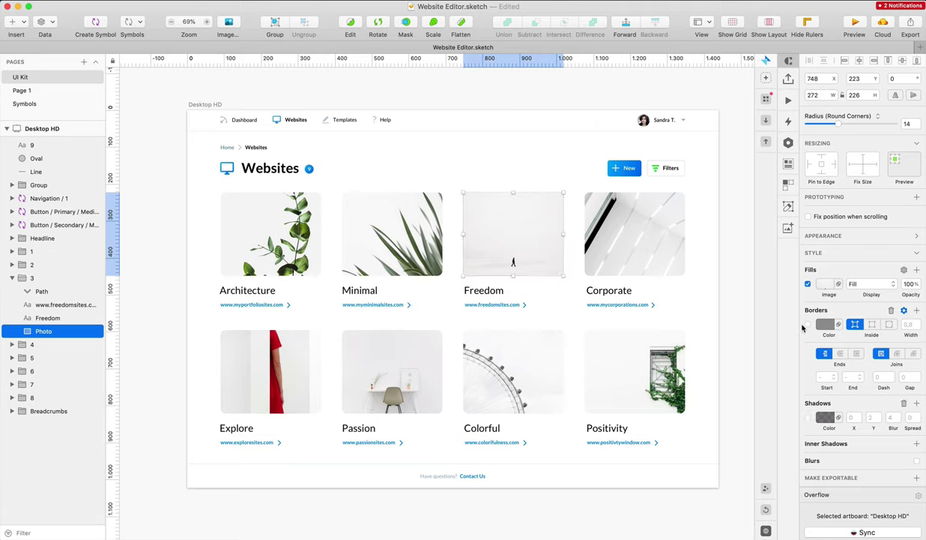
Try a 2 px inside border on the Freedom photo with its color sampled from the card's blue link
{"action": "left_click", "coordinate": [808, 325]}
{"action": "type", "text": "2"}
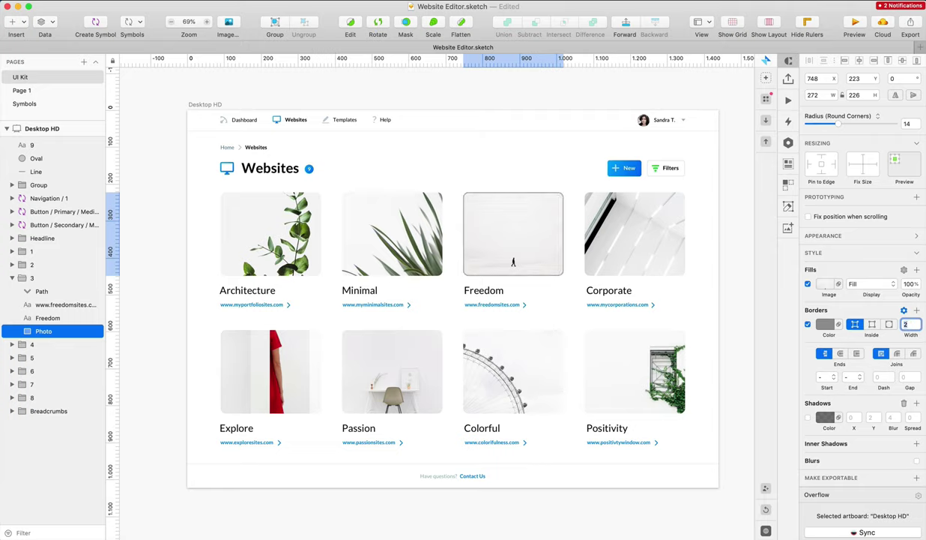
{"action": "left_click", "coordinate": [825, 327]}
{"action": "left_click", "coordinate": [814, 462]}
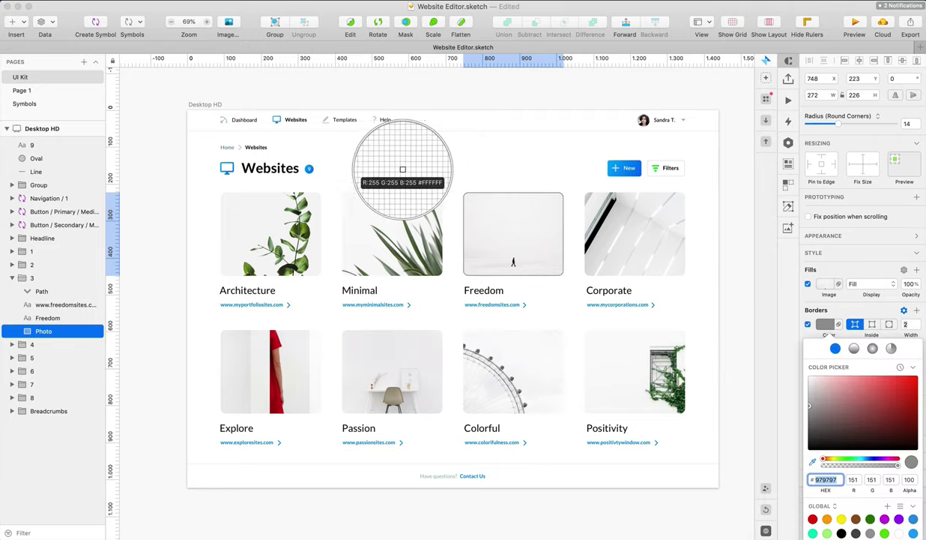
{"action": "left_click", "coordinate": [502, 304]}
{"action": "key", "text": "Escape"}
{"action": "scroll", "coordinate": [507, 150], "scroll_direction": "left", "scroll_amount": 2}
{"action": "left_click", "coordinate": [509, 150]}
{"action": "double_click", "coordinate": [569, 203]}
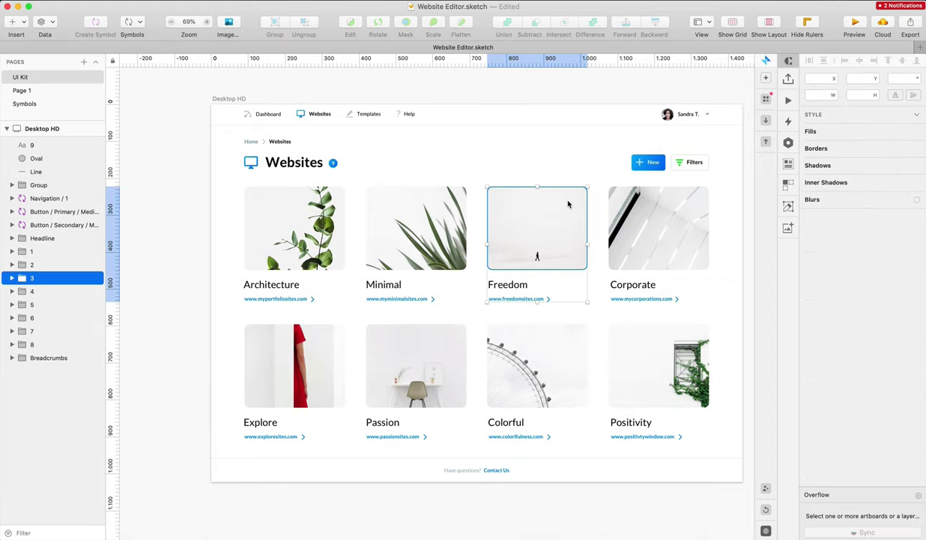
{"action": "left_click", "coordinate": [554, 158]}
Try the New button's blue as the artboard background, and return it to white with the background color turned off
{"action": "scroll", "coordinate": [558, 161], "scroll_direction": "right", "scroll_amount": 2}
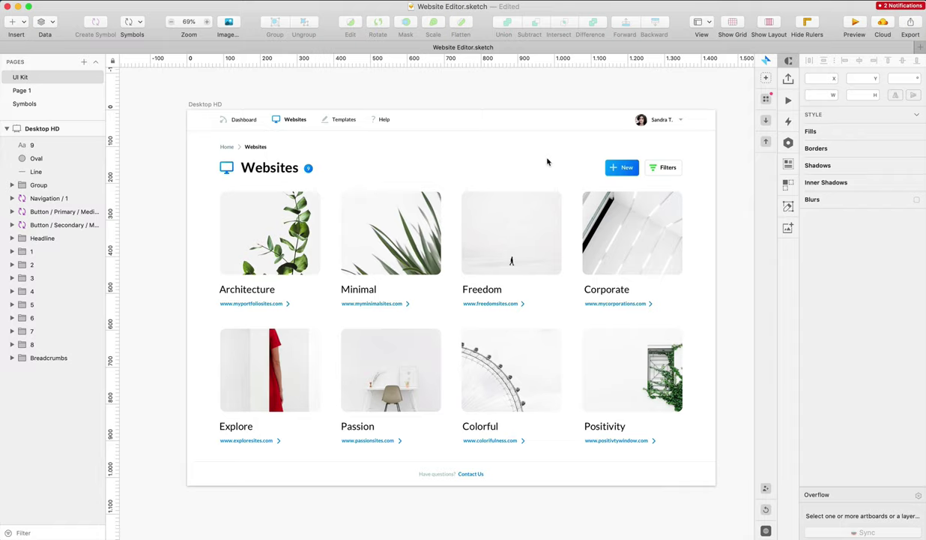
{"action": "left_click", "coordinate": [205, 104]}
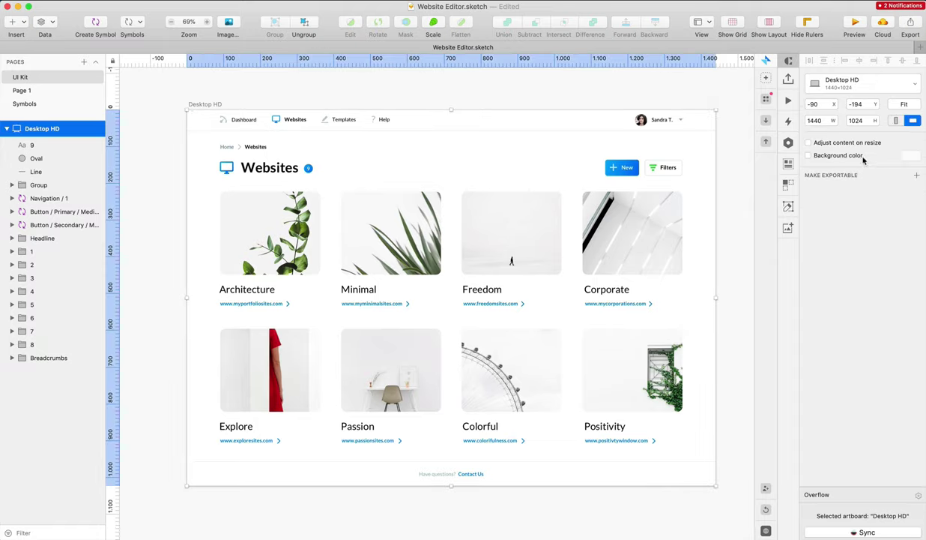
{"action": "left_click", "coordinate": [861, 156]}
{"action": "left_click", "coordinate": [909, 155]}
{"action": "left_click_drag", "start_coordinate": [832, 269], "coordinate": [864, 271]}
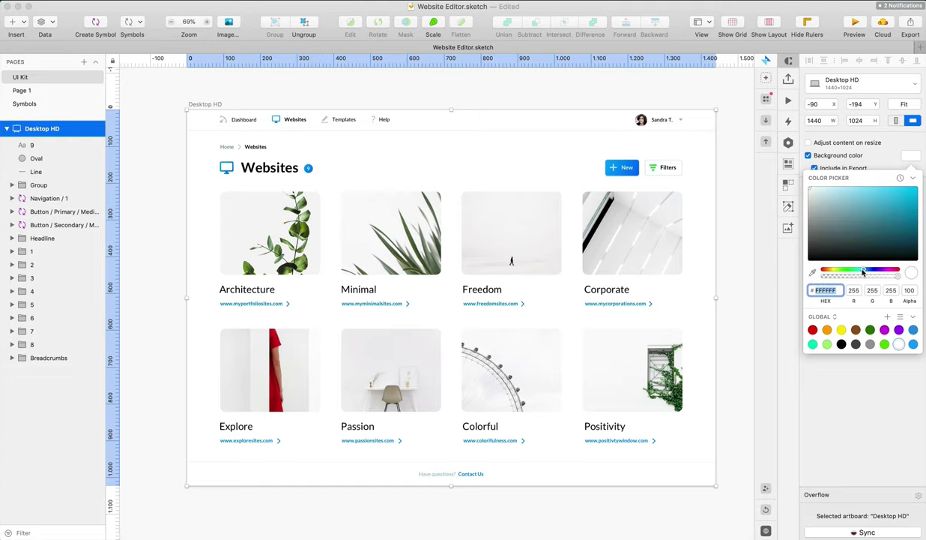
{"action": "left_click", "coordinate": [812, 273]}
{"action": "left_click", "coordinate": [616, 167]}
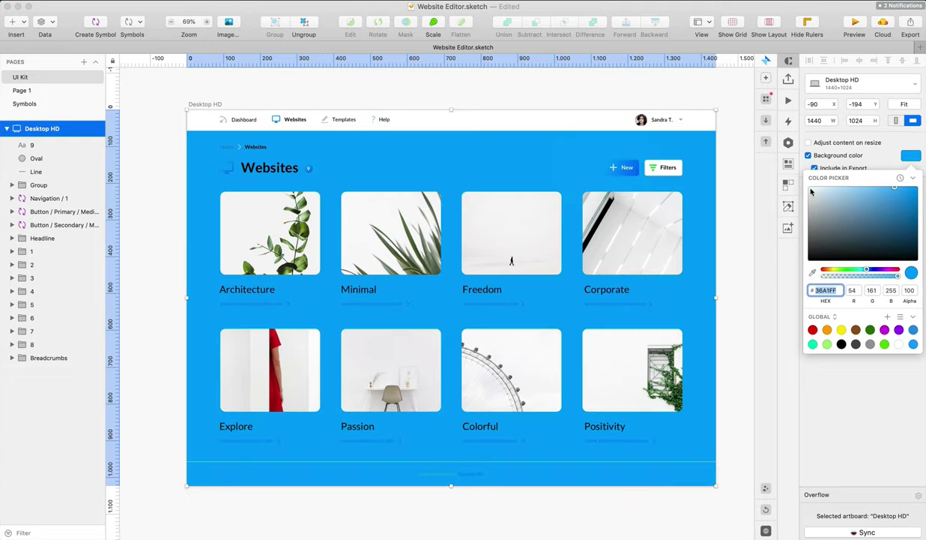
{"action": "left_click_drag", "start_coordinate": [811, 192], "coordinate": [686, 168]}
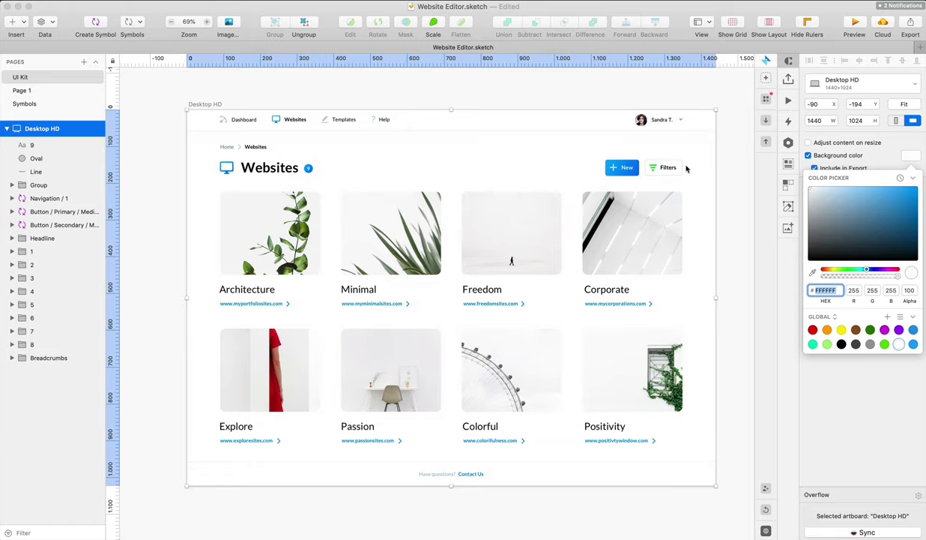
{"action": "left_click", "coordinate": [846, 155]}
{"action": "left_click", "coordinate": [611, 88]}
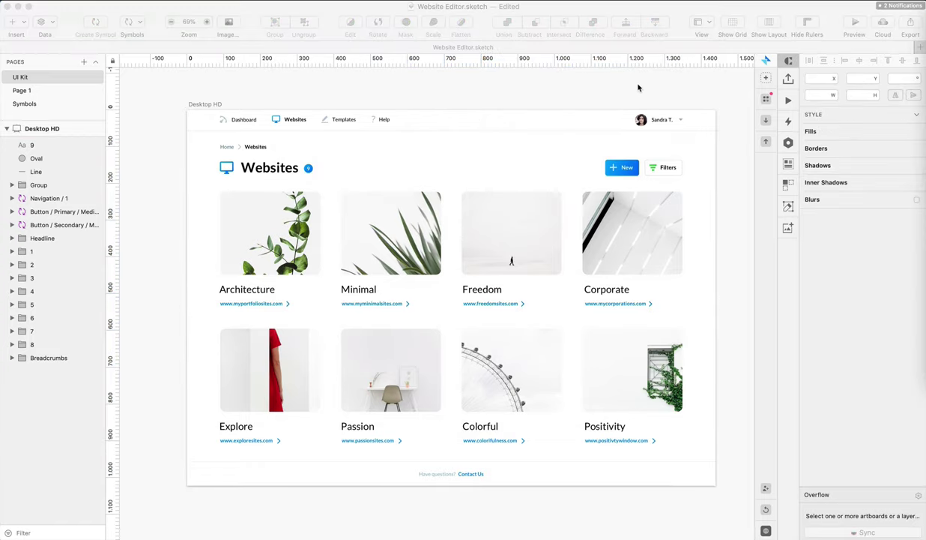
Move the four lower-row cards, Explore through Positivity, up to Y 581
{"action": "scroll", "coordinate": [637, 88], "scroll_direction": "right", "scroll_amount": 1}
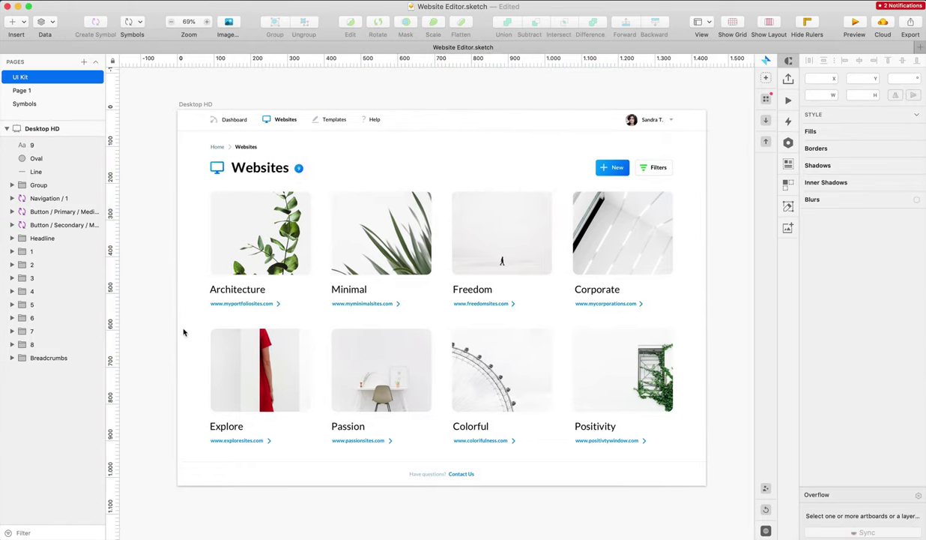
{"action": "left_click_drag", "start_coordinate": [183, 331], "coordinate": [680, 441]}
{"action": "key", "text": "shift+Up"}
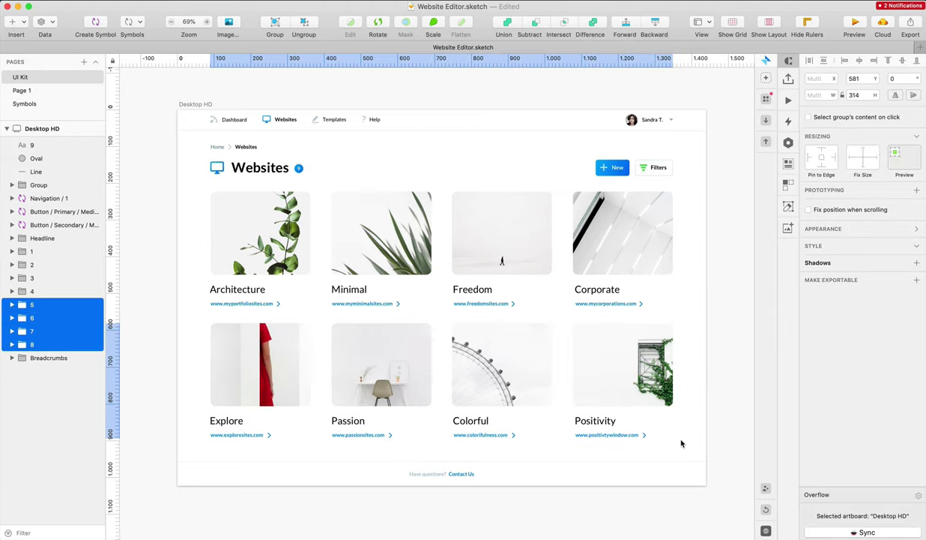
{"action": "left_click", "coordinate": [744, 404]}
{"action": "scroll", "coordinate": [744, 404], "scroll_direction": "left", "scroll_amount": 1}
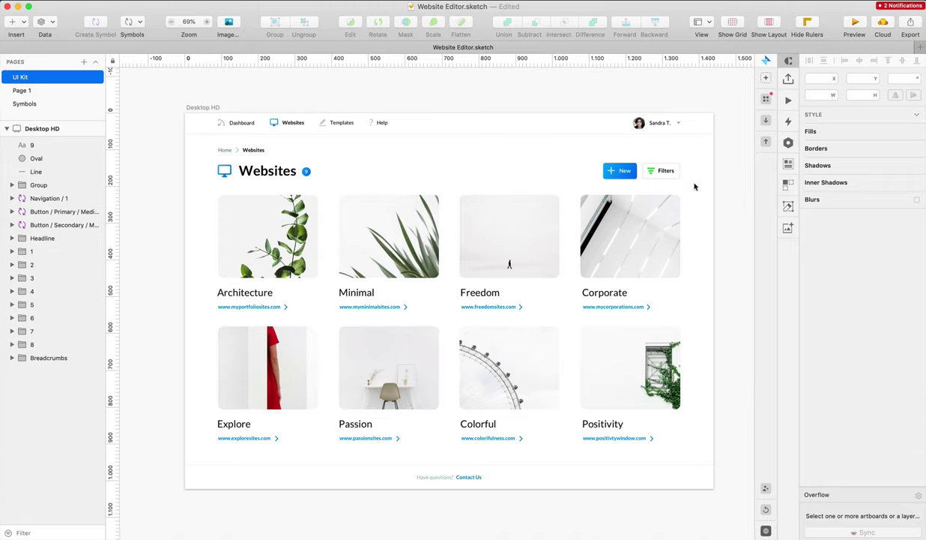
{"action": "scroll", "coordinate": [658, 159], "scroll_direction": "up", "scroll_amount": 1}
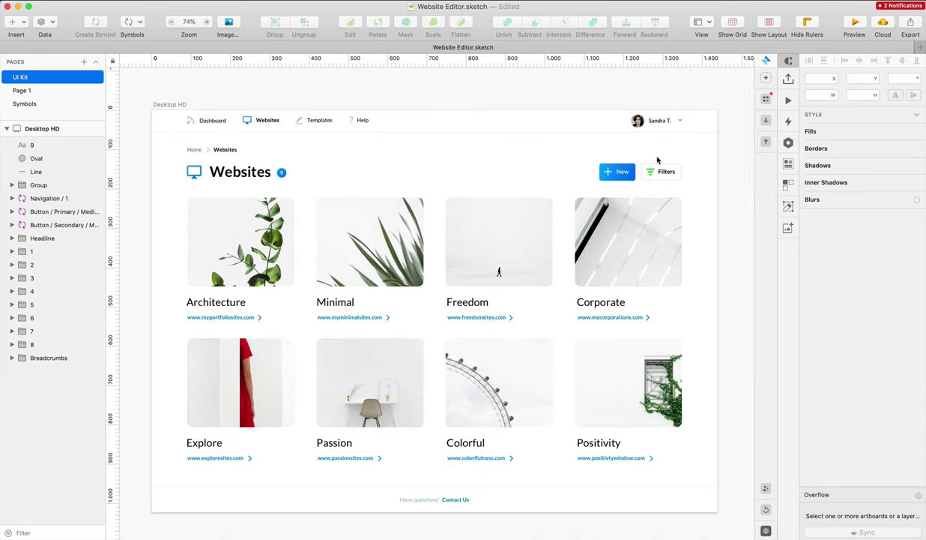
{"action": "scroll", "coordinate": [657, 159], "scroll_direction": "left", "scroll_amount": 1}
{"action": "scroll", "coordinate": [432, 147], "scroll_direction": "left", "scroll_amount": 1}
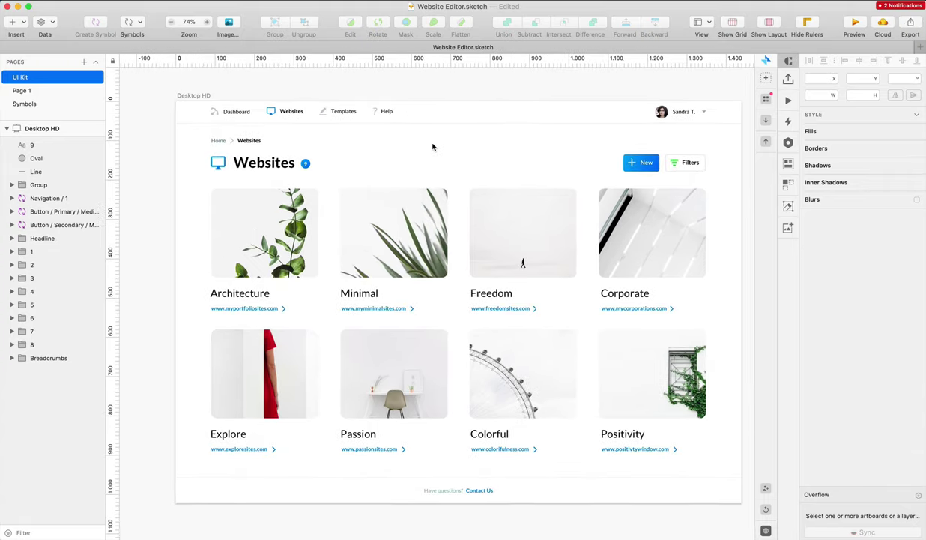
{"action": "scroll", "coordinate": [433, 147], "scroll_direction": "left", "scroll_amount": 2}
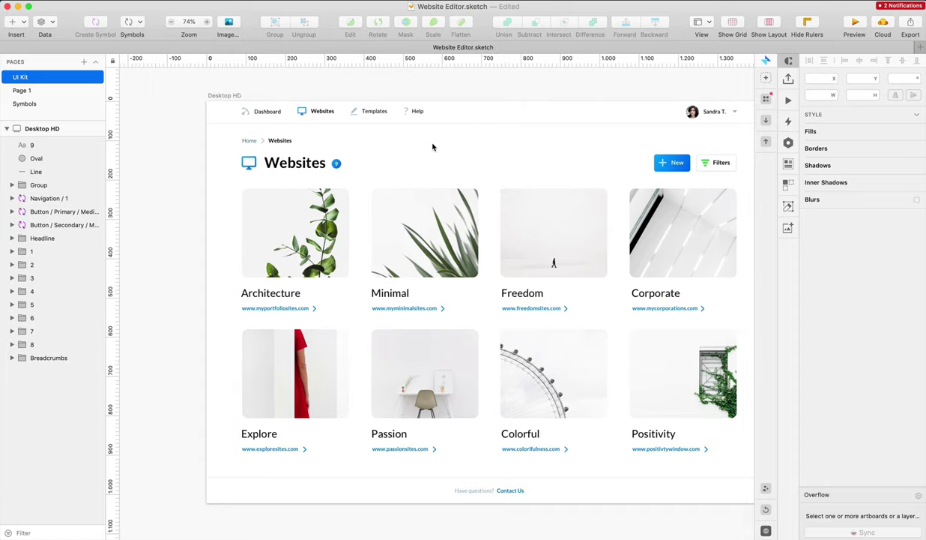
Shorten the footer divider line at both ends to match the outer edges of the card columns, starting at X 91
{"action": "left_click", "coordinate": [402, 478]}
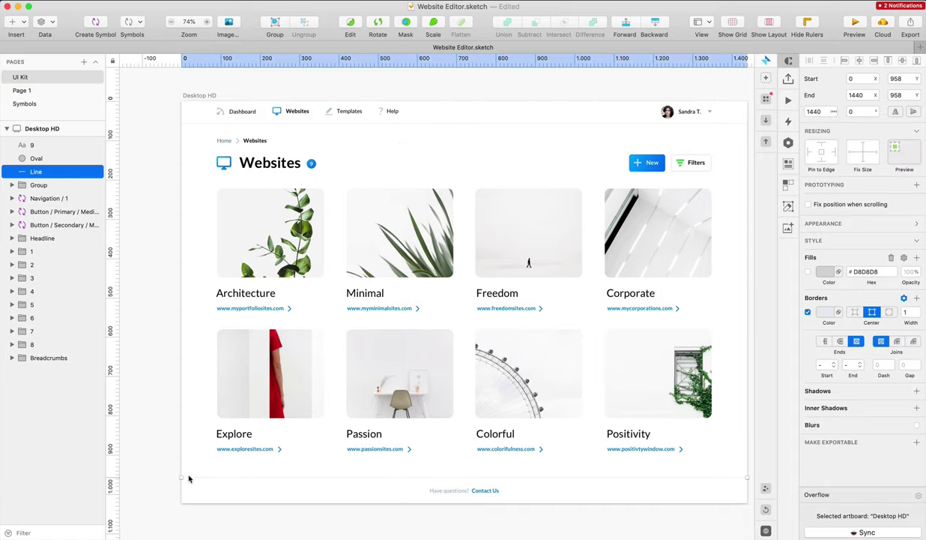
{"action": "left_click_drag", "start_coordinate": [184, 477], "coordinate": [216, 484]}
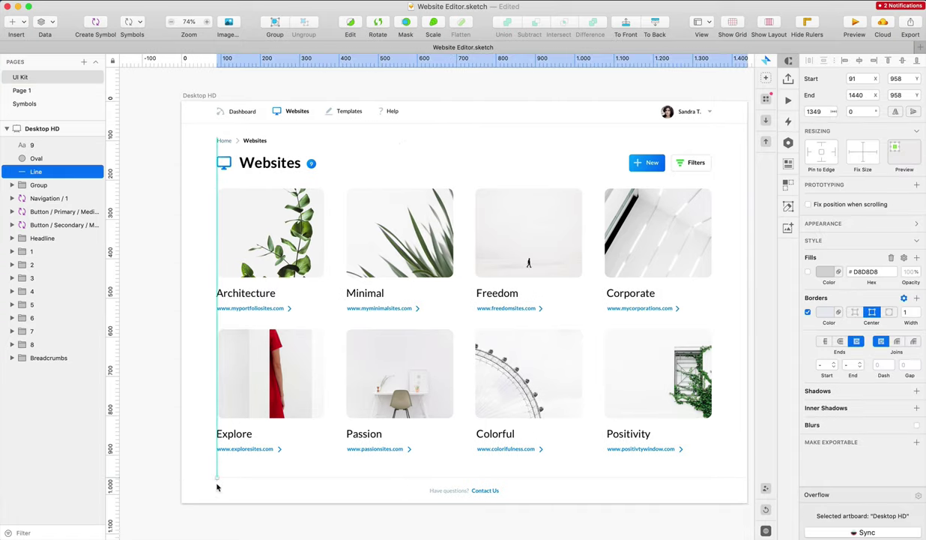
{"action": "left_click_drag", "start_coordinate": [747, 479], "coordinate": [711, 481]}
{"action": "left_click", "coordinate": [733, 448]}
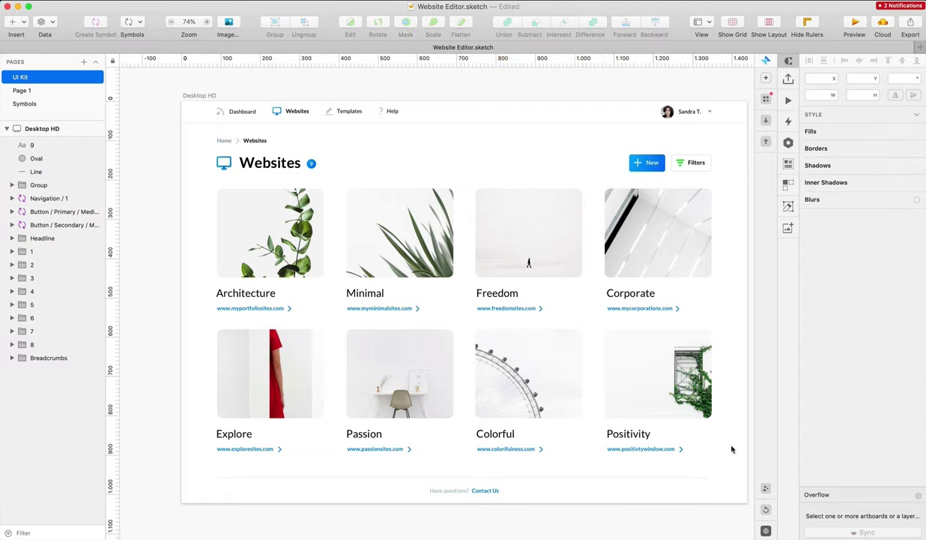
Review the whole page layout from the navigation bar down to the contact footer
{"action": "scroll", "coordinate": [522, 490], "scroll_direction": "down", "scroll_amount": 1}
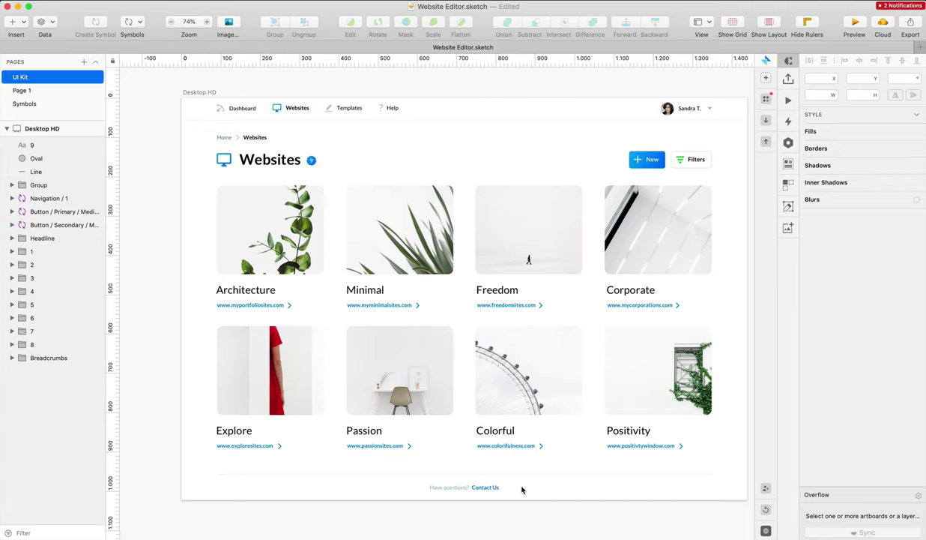
{"action": "scroll", "coordinate": [546, 302], "scroll_direction": "up", "scroll_amount": 2}
{"action": "scroll", "coordinate": [546, 301], "scroll_direction": "right", "scroll_amount": 4}
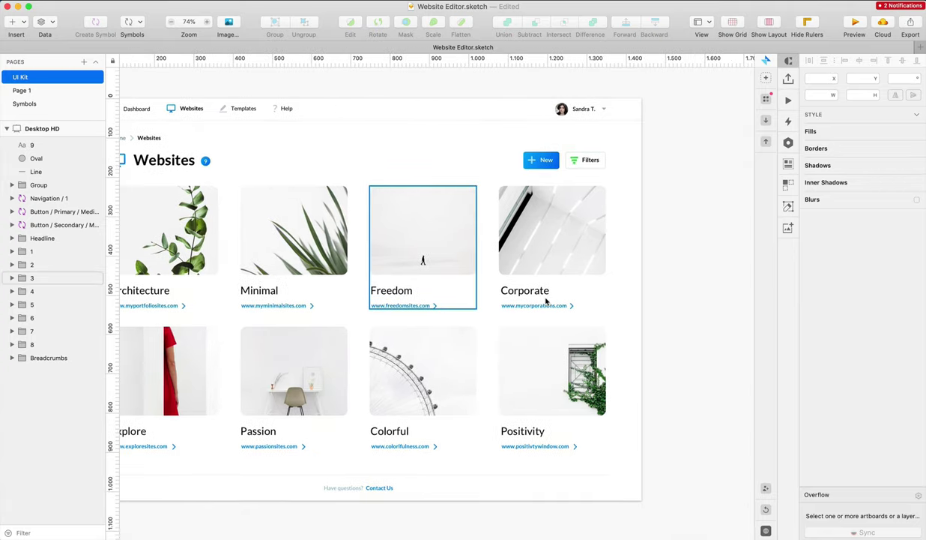
{"action": "scroll", "coordinate": [546, 302], "scroll_direction": "down", "scroll_amount": 4}
{"action": "scroll", "coordinate": [547, 301], "scroll_direction": "left", "scroll_amount": 4}
{"action": "scroll", "coordinate": [546, 302], "scroll_direction": "up", "scroll_amount": 3}
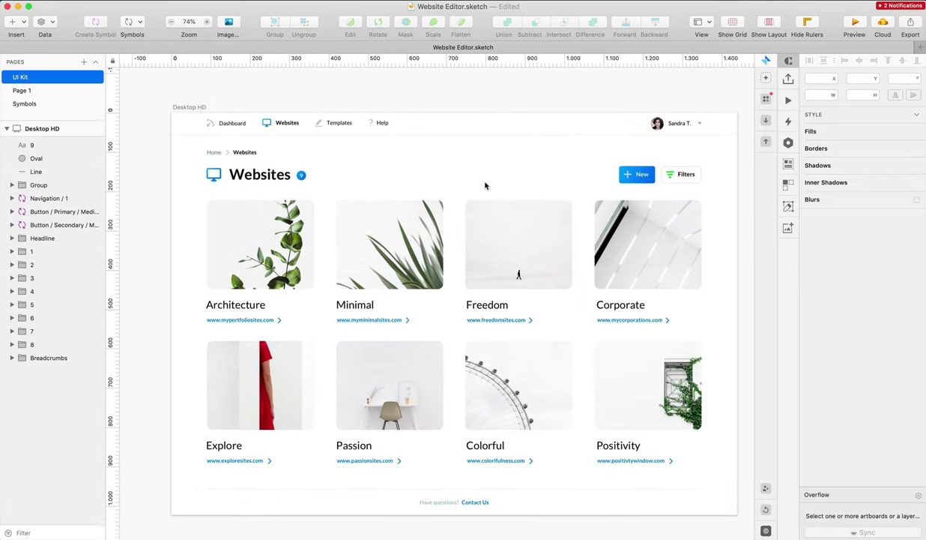
{"action": "scroll", "coordinate": [486, 186], "scroll_direction": "up", "scroll_amount": 2}
{"action": "scroll", "coordinate": [486, 185], "scroll_direction": "right", "scroll_amount": 2}
Rename the Desktop HD artboard as Websites
{"action": "left_click", "coordinate": [151, 99]}
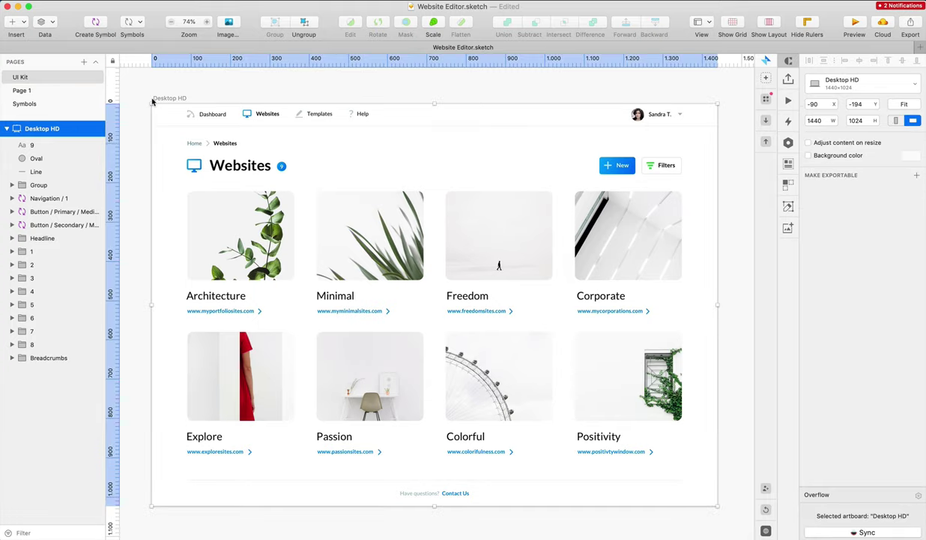
{"action": "key", "text": "super+r"}
{"action": "type", "text": "1"}
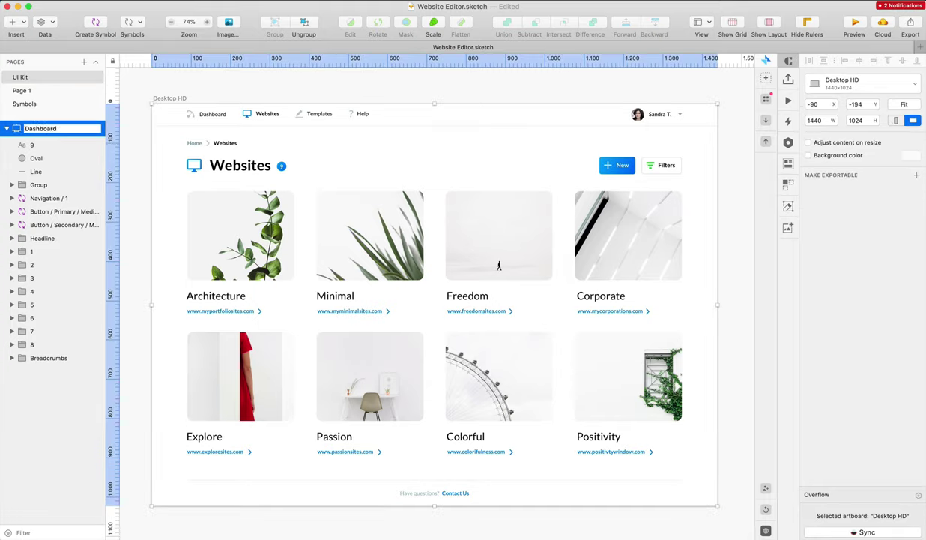
{"action": "key", "text": "super+a"}
{"action": "type", "text": "Websites"}
{"action": "key", "text": "Return"}
{"action": "scroll", "coordinate": [235, 84], "scroll_direction": "right", "scroll_amount": 1}
{"action": "left_click", "coordinate": [236, 85]}
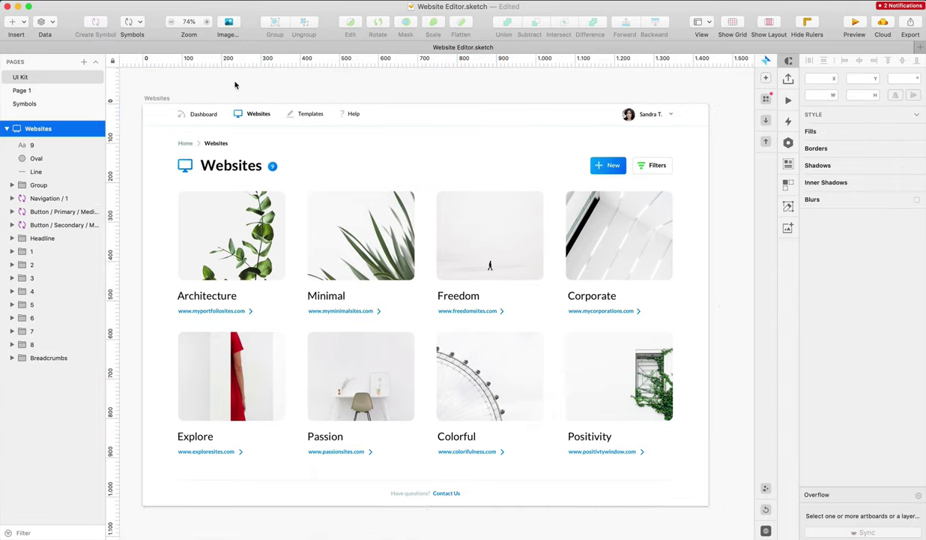
On the Symbols page, rename the filter icon layer inside the secondary button symbol as Icon
{"action": "scroll", "coordinate": [236, 85], "scroll_direction": "left", "scroll_amount": 2}
{"action": "scroll", "coordinate": [236, 85], "scroll_direction": "right", "scroll_amount": 1}
{"action": "scroll", "coordinate": [235, 85], "scroll_direction": "down", "scroll_amount": 1}
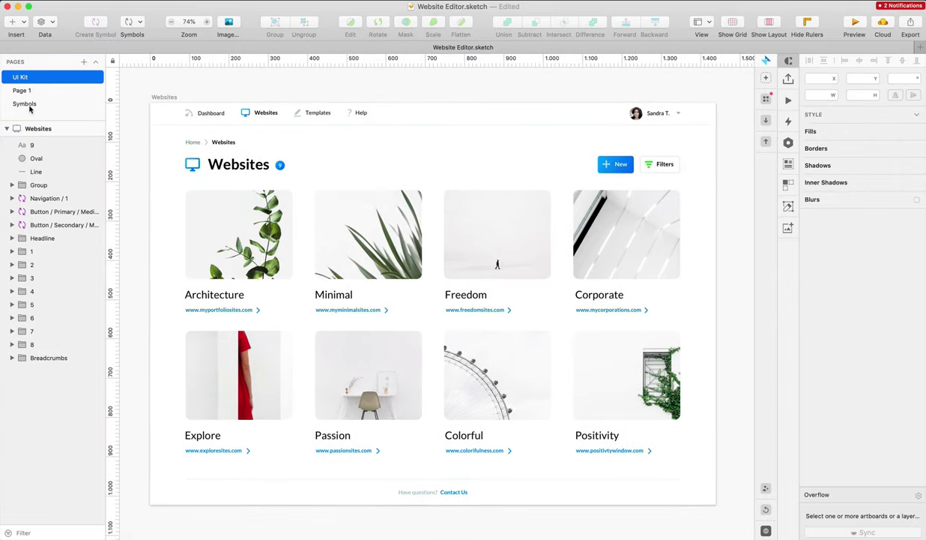
{"action": "left_click", "coordinate": [31, 109]}
{"action": "left_click", "coordinate": [264, 134]}
{"action": "scroll", "coordinate": [262, 136], "scroll_direction": "down", "scroll_amount": 2}
{"action": "scroll", "coordinate": [248, 140], "scroll_direction": "up", "scroll_amount": 5}
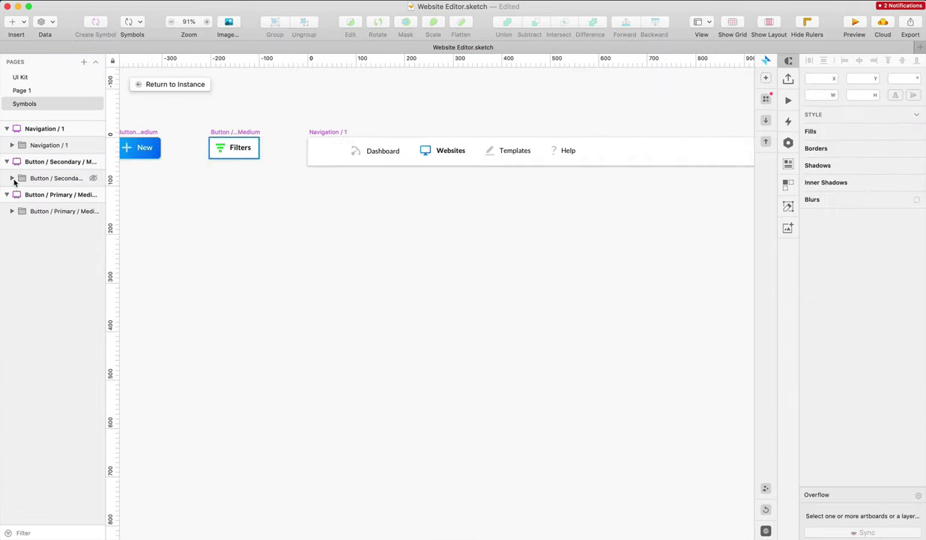
{"action": "left_click", "coordinate": [12, 178]}
{"action": "double_click", "coordinate": [62, 191]}
{"action": "type", "text": "i"}
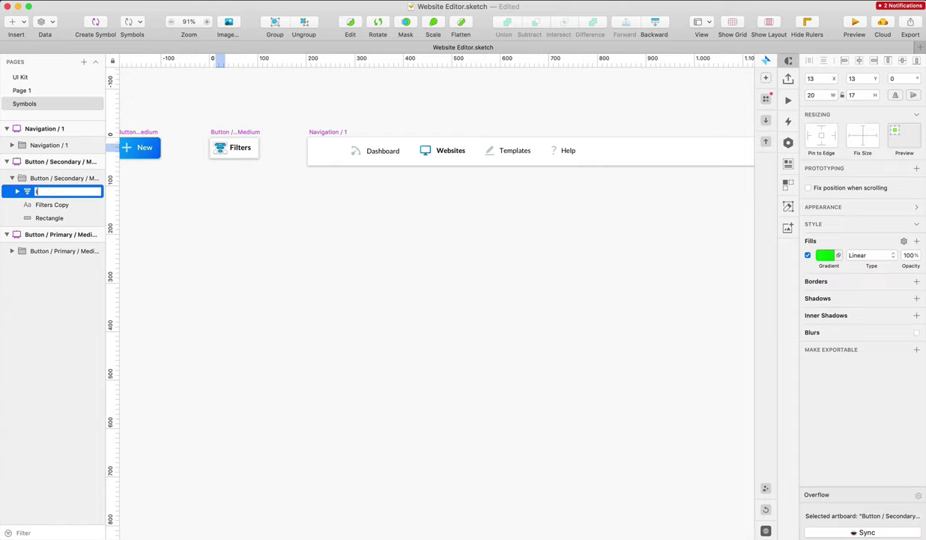
{"action": "key", "text": "Return"}
Shorten the name of the Filters Copy text layer in the secondary button symbol
{"action": "double_click", "coordinate": [63, 202]}
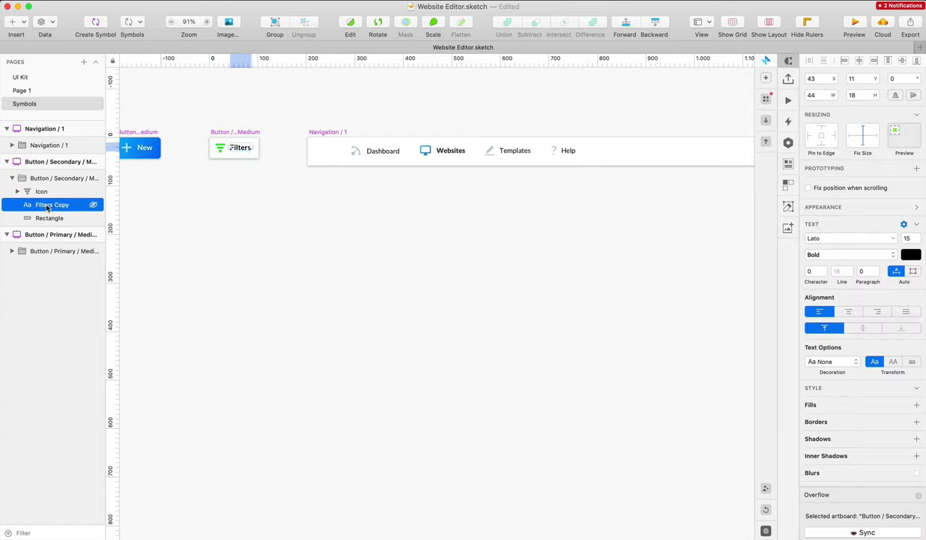
{"action": "double_click", "coordinate": [64, 204]}
{"action": "key", "text": "BackSpace"}
{"action": "key", "text": "Return"}
{"action": "left_click", "coordinate": [12, 179]}
Rename the plus sign layer inside the primary button symbol as Icon
{"action": "left_click", "coordinate": [12, 210]}
{"action": "left_click", "coordinate": [51, 250]}
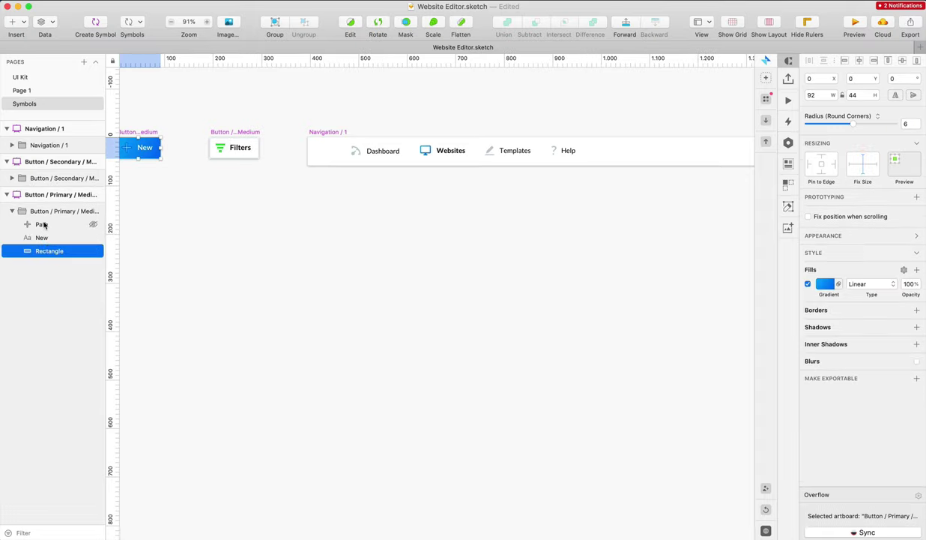
{"action": "double_click", "coordinate": [43, 224]}
{"action": "type", "text": "Icon"}
{"action": "key", "text": "Return"}
{"action": "left_click", "coordinate": [12, 211]}
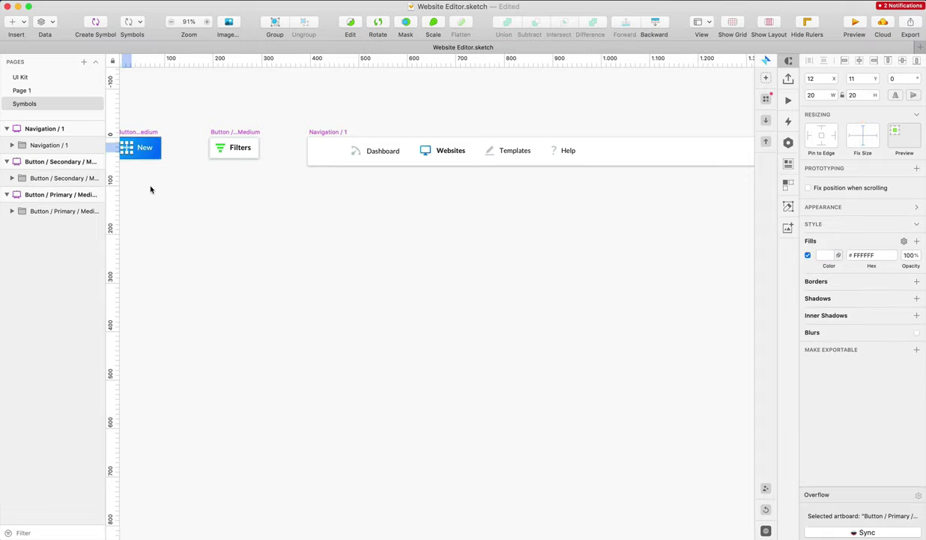
{"action": "left_click", "coordinate": [149, 188]}
In the Navigation / 1 symbol, rename the first menu item's group as Dashboard
{"action": "scroll", "coordinate": [254, 184], "scroll_direction": "up", "scroll_amount": 4}
{"action": "scroll", "coordinate": [254, 184], "scroll_direction": "left", "scroll_amount": 3}
{"action": "scroll", "coordinate": [280, 185], "scroll_direction": "right", "scroll_amount": 3}
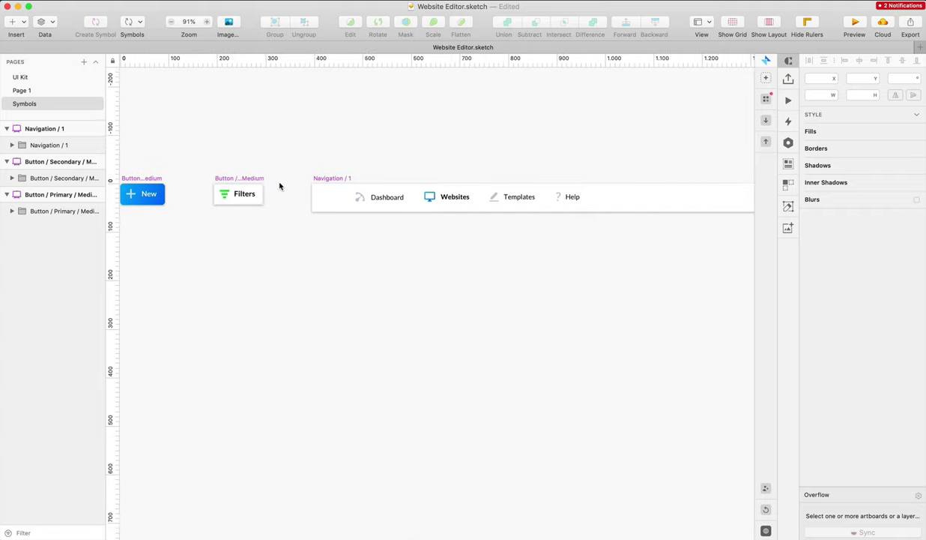
{"action": "scroll", "coordinate": [281, 186], "scroll_direction": "left", "scroll_amount": 2}
{"action": "double_click", "coordinate": [387, 201]}
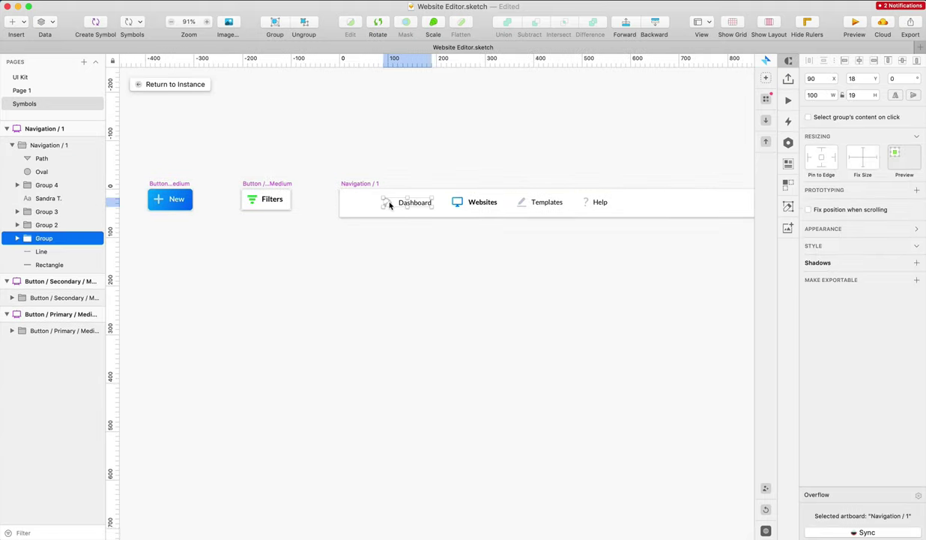
{"action": "key", "text": "super+r"}
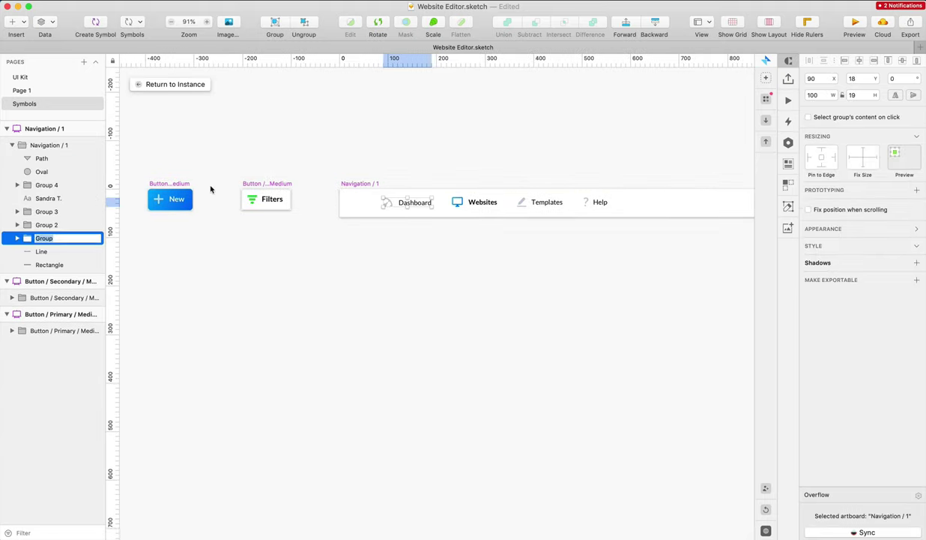
{"action": "type", "text": "Dashboard"}
{"action": "key", "text": "Return"}
Rename the navigation group with the monitor icon as Websites
{"action": "left_click", "coordinate": [477, 202]}
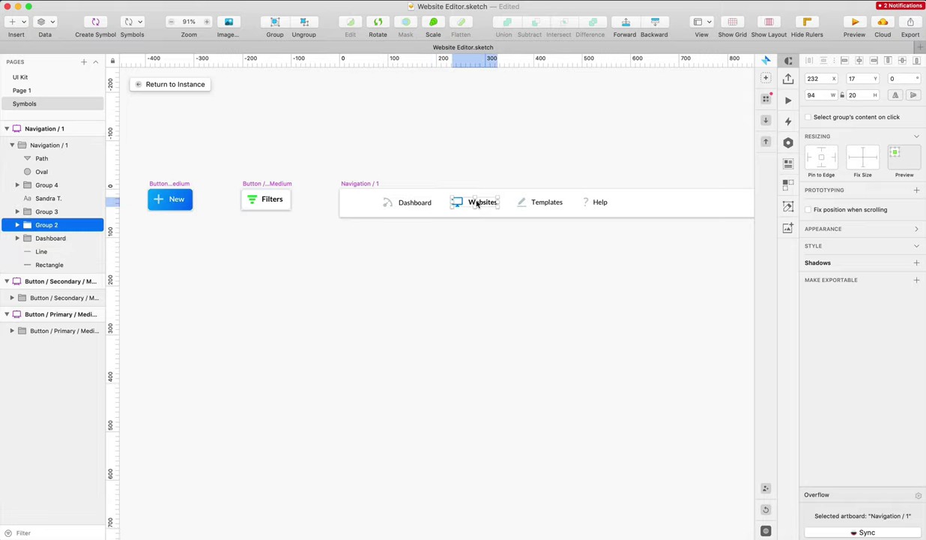
{"action": "key", "text": "super+r"}
{"action": "type", "text": "Webs"}
{"action": "key", "text": "Return"}
Rename the navigation group with the pencil icon as Templates
{"action": "left_click", "coordinate": [540, 202]}
{"action": "left_click", "coordinate": [540, 202]}
{"action": "key", "text": "super+r"}
{"action": "type", "text": "Te"}
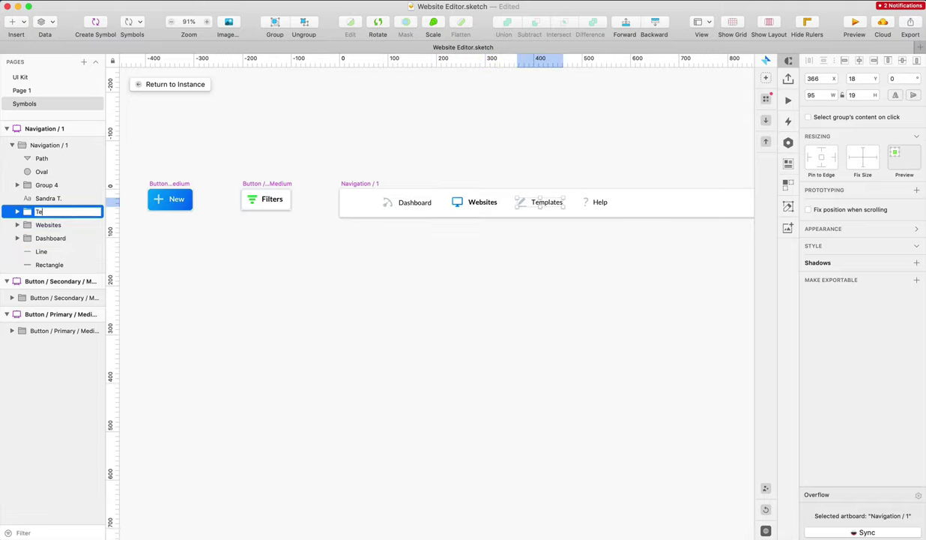
{"action": "type", "text": "mplates"}
{"action": "key", "text": "Return"}
{"action": "left_click", "coordinate": [626, 172]}
Rename the navigation group with the question mark as Help
{"action": "left_click", "coordinate": [593, 202]}
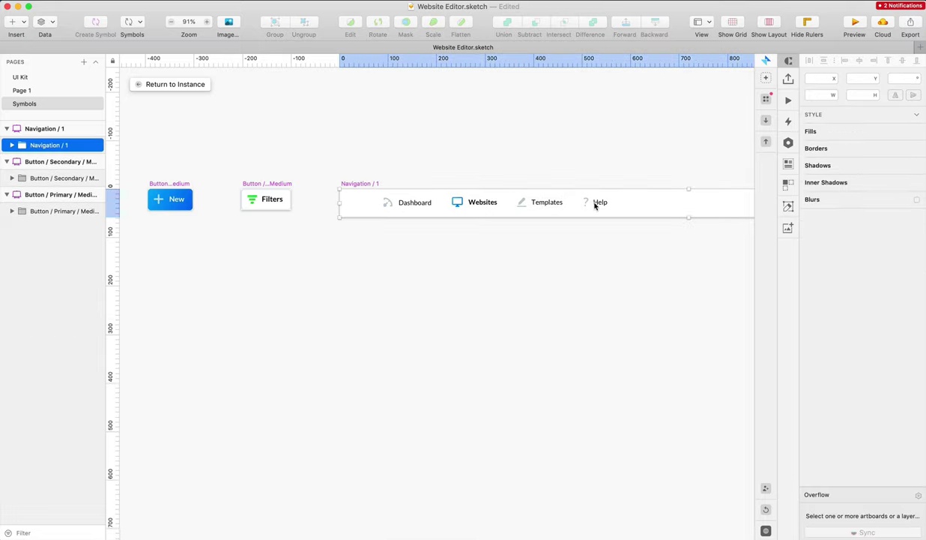
{"action": "left_click", "coordinate": [592, 204]}
{"action": "key", "text": "super+r"}
{"action": "type", "text": "Help"}
{"action": "key", "text": "Return"}
{"action": "scroll", "coordinate": [596, 194], "scroll_direction": "up", "scroll_amount": 4}
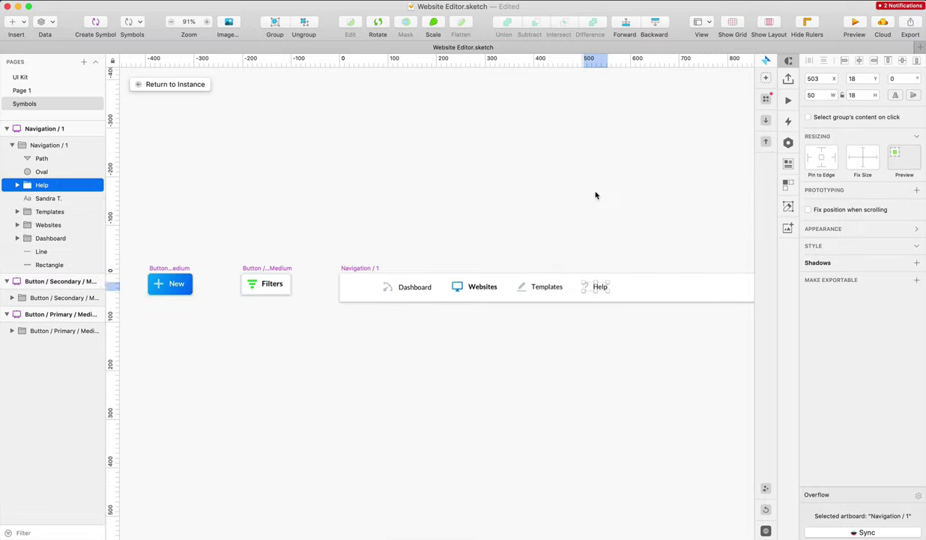
{"action": "left_click", "coordinate": [596, 195]}
Rename the oval profile photo layer in the navigation symbol as Pic
{"action": "scroll", "coordinate": [564, 211], "scroll_direction": "right", "scroll_amount": 2}
{"action": "double_click", "coordinate": [503, 286]}
{"action": "scroll", "coordinate": [504, 286], "scroll_direction": "right", "scroll_amount": 10}
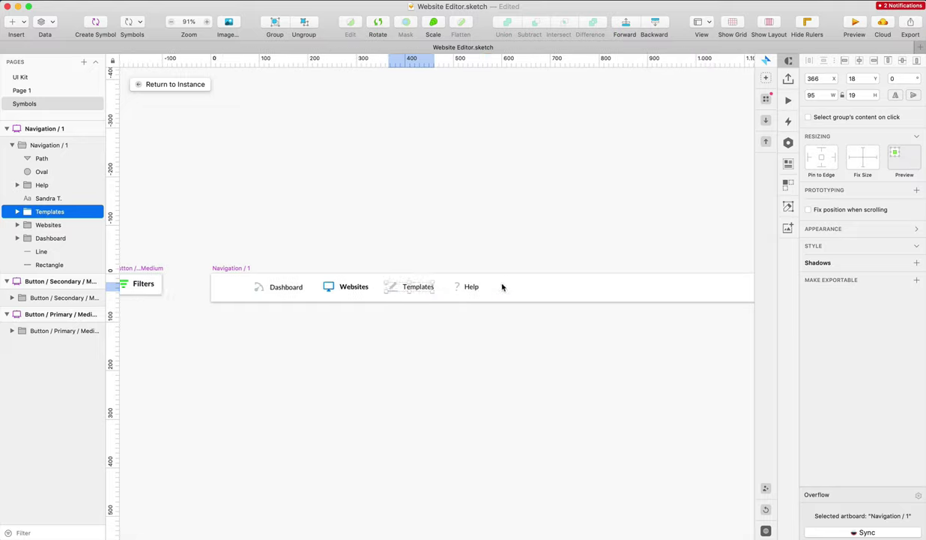
{"action": "left_click", "coordinate": [555, 287]}
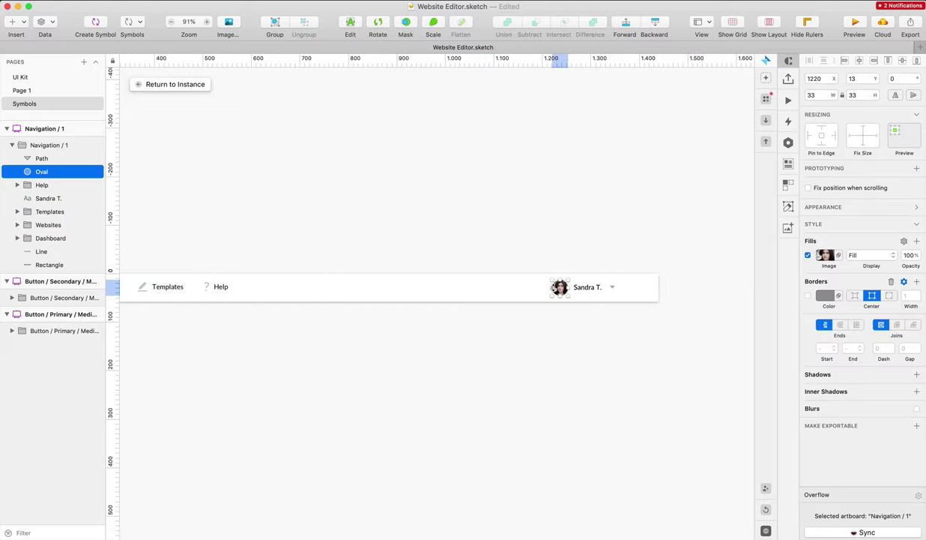
{"action": "key", "text": "super+r"}
{"action": "type", "text": "Pic"}
{"action": "key", "text": "Return"}
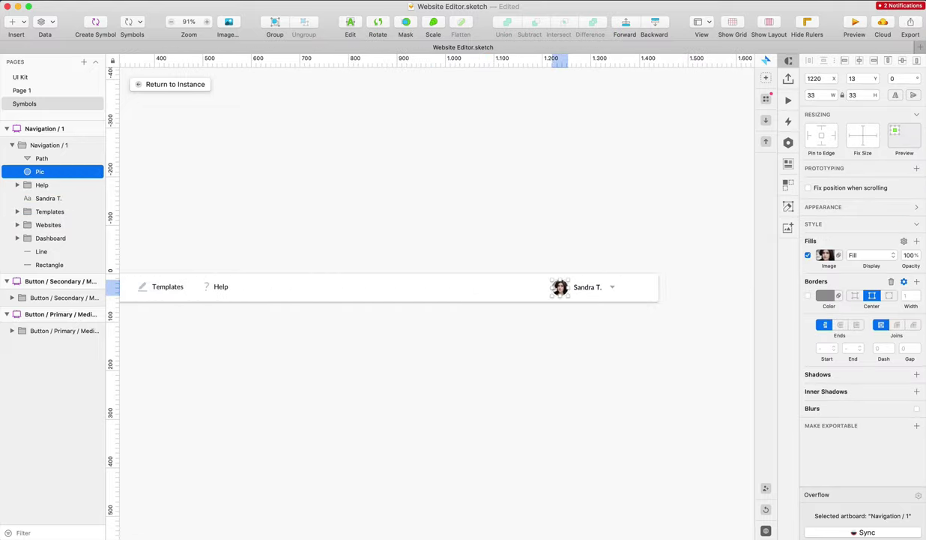
Group the profile photo, user name and dropdown arrow in the navigation symbol and name the group Person
{"action": "left_click", "coordinate": [588, 288], "text": "shift"}
{"action": "left_click", "coordinate": [612, 287], "text": "shift"}
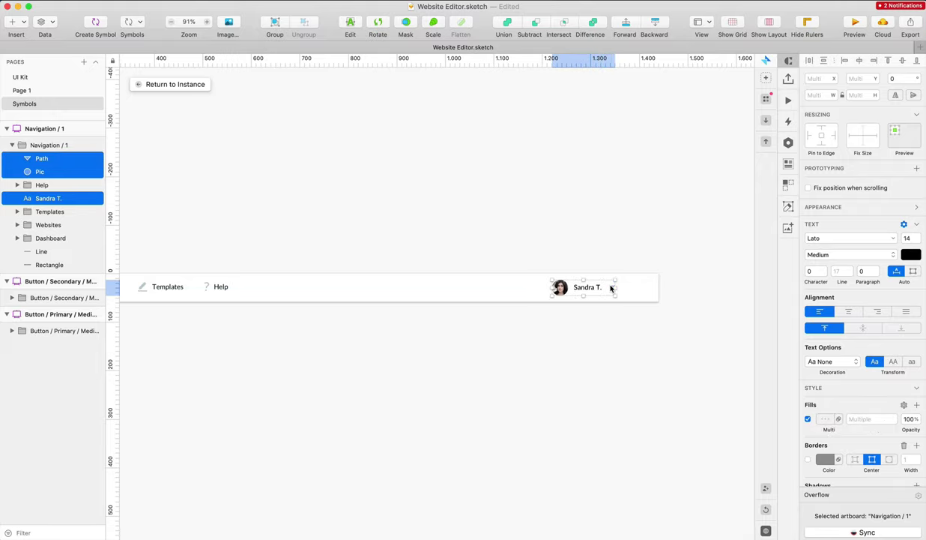
{"action": "key", "text": "super+g"}
{"action": "key", "text": "super+r"}
{"action": "type", "text": "Person"}
{"action": "key", "text": "Return"}
{"action": "left_click", "coordinate": [631, 240]}
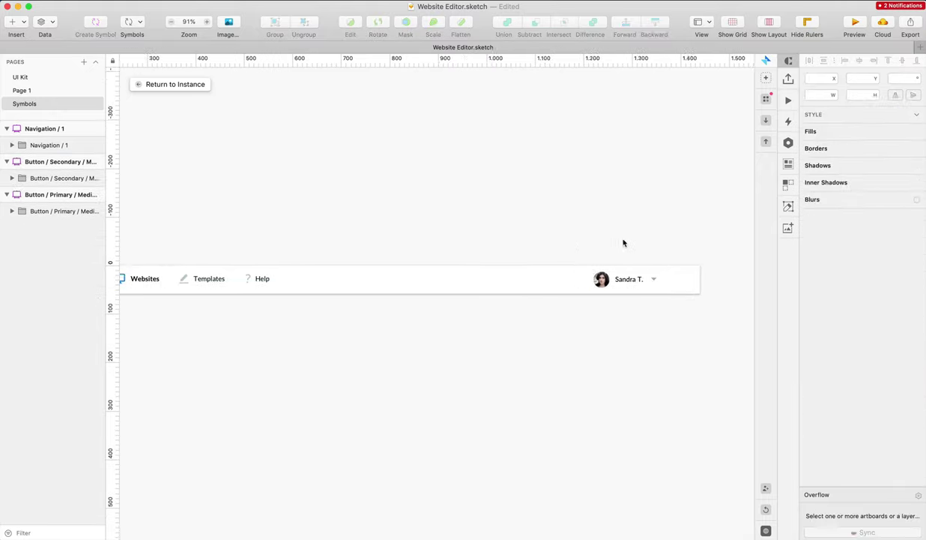
{"action": "scroll", "coordinate": [623, 242], "scroll_direction": "left", "scroll_amount": 5}
{"action": "scroll", "coordinate": [405, 245], "scroll_direction": "right", "scroll_amount": 2}
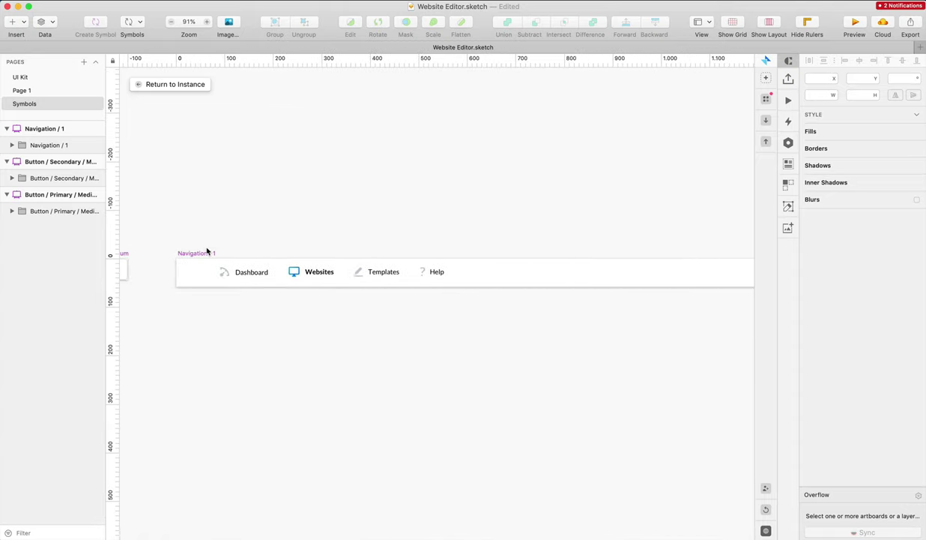
{"action": "left_click_drag", "start_coordinate": [206, 248], "coordinate": [772, 277]}
{"action": "scroll", "coordinate": [774, 279], "scroll_direction": "right", "scroll_amount": 3}
{"action": "left_click", "coordinate": [579, 213]}
{"action": "scroll", "coordinate": [578, 213], "scroll_direction": "up", "scroll_amount": 1}
{"action": "scroll", "coordinate": [579, 213], "scroll_direction": "down", "scroll_amount": 2}
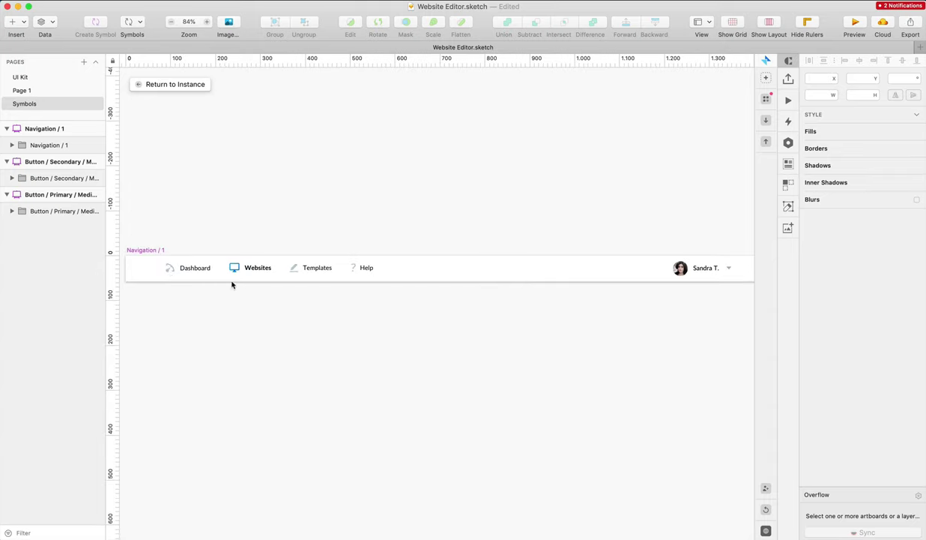
Sort the Dashboard, Websites, Templates, Help and Person groups in the layer list by their X position with the Sort Me plugin
{"action": "left_click", "coordinate": [184, 270]}
{"action": "left_click", "coordinate": [253, 269], "text": "shift"}
{"action": "left_click", "coordinate": [317, 268], "text": "shift"}
{"action": "left_click", "coordinate": [367, 268], "text": "shift"}
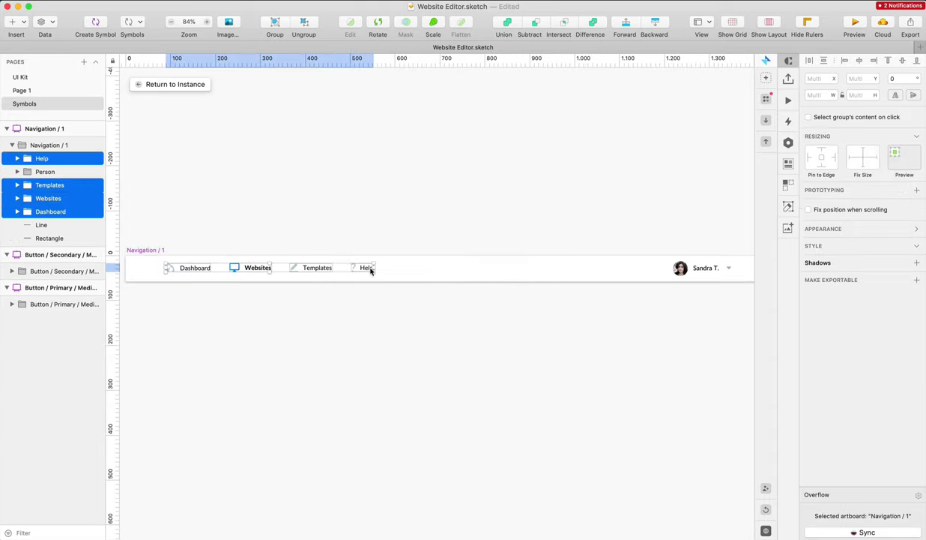
{"action": "left_click", "coordinate": [683, 267], "text": "shift"}
{"action": "left_click", "coordinate": [277, 1]}
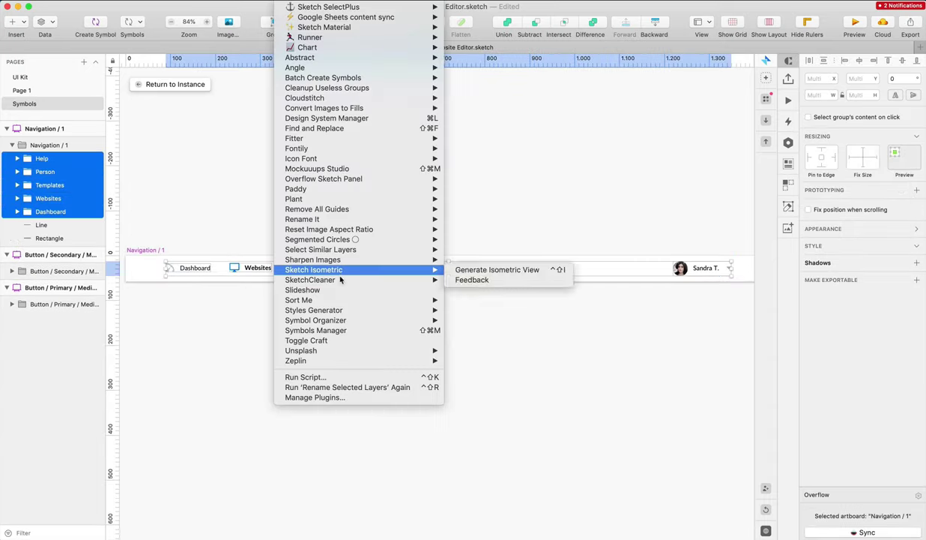
{"action": "mouse_move", "coordinate": [329, 283]}
{"action": "left_click", "coordinate": [508, 295]}
{"action": "scroll", "coordinate": [438, 213], "scroll_direction": "left", "scroll_amount": 1}
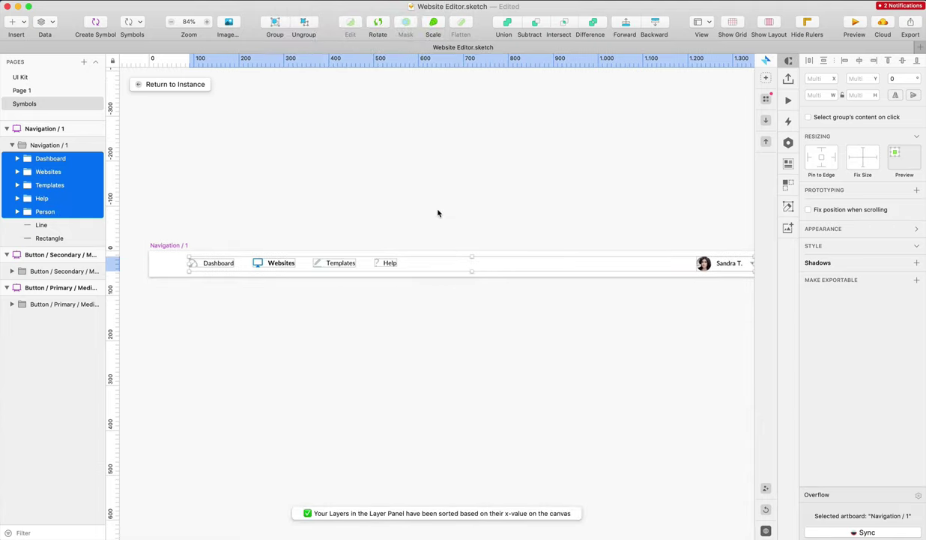
{"action": "left_click", "coordinate": [438, 212]}
{"action": "left_click", "coordinate": [391, 217]}
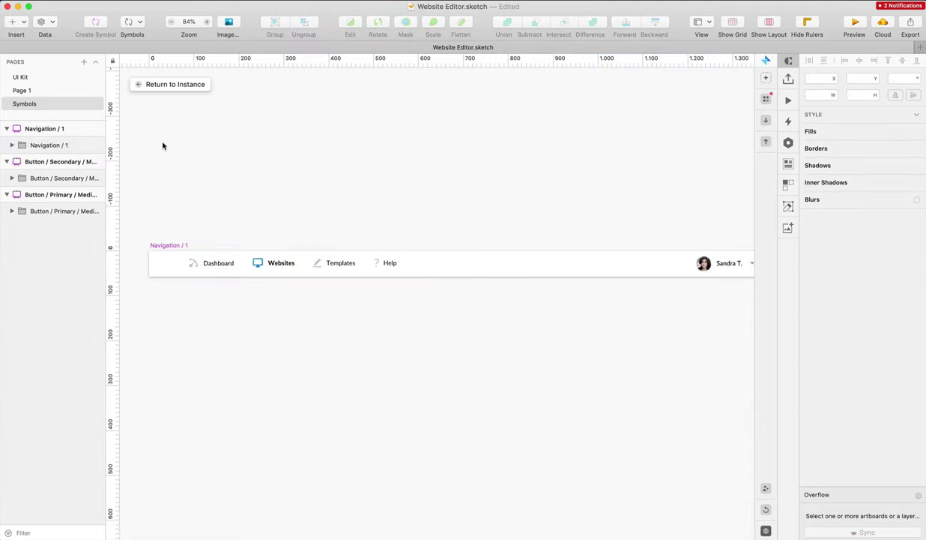
Look over the primary button, secondary button and navigation symbols on the Symbols page
{"action": "scroll", "coordinate": [147, 150], "scroll_direction": "right", "scroll_amount": 5}
{"action": "scroll", "coordinate": [147, 151], "scroll_direction": "down", "scroll_amount": 1}
{"action": "scroll", "coordinate": [147, 151], "scroll_direction": "down", "scroll_amount": 6}
{"action": "scroll", "coordinate": [147, 151], "scroll_direction": "left", "scroll_amount": 9}
{"action": "scroll", "coordinate": [147, 151], "scroll_direction": "left", "scroll_amount": 14}
{"action": "scroll", "coordinate": [147, 150], "scroll_direction": "up", "scroll_amount": 4}
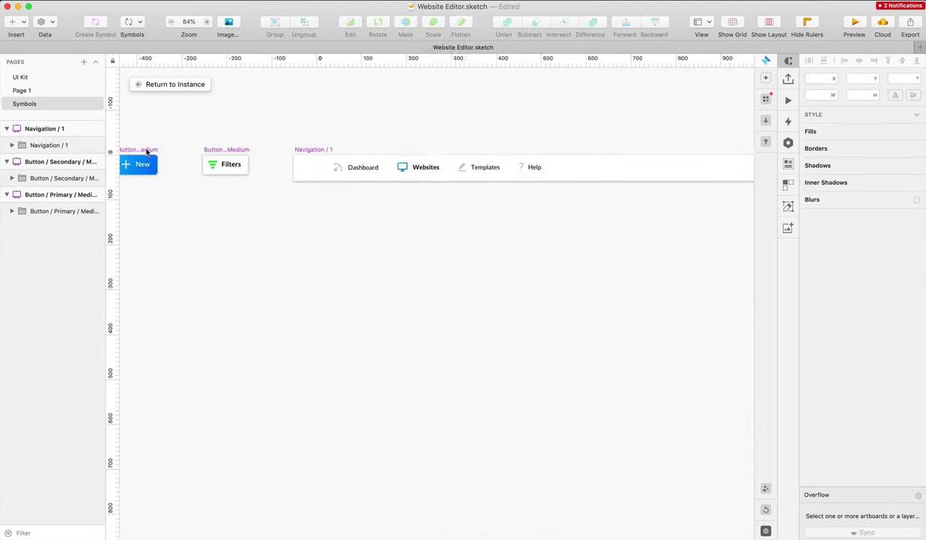
{"action": "scroll", "coordinate": [147, 151], "scroll_direction": "right", "scroll_amount": 20}
{"action": "scroll", "coordinate": [147, 150], "scroll_direction": "down", "scroll_amount": 4}
{"action": "scroll", "coordinate": [179, 120], "scroll_direction": "left", "scroll_amount": 7}
{"action": "scroll", "coordinate": [202, 97], "scroll_direction": "up", "scroll_amount": 2}
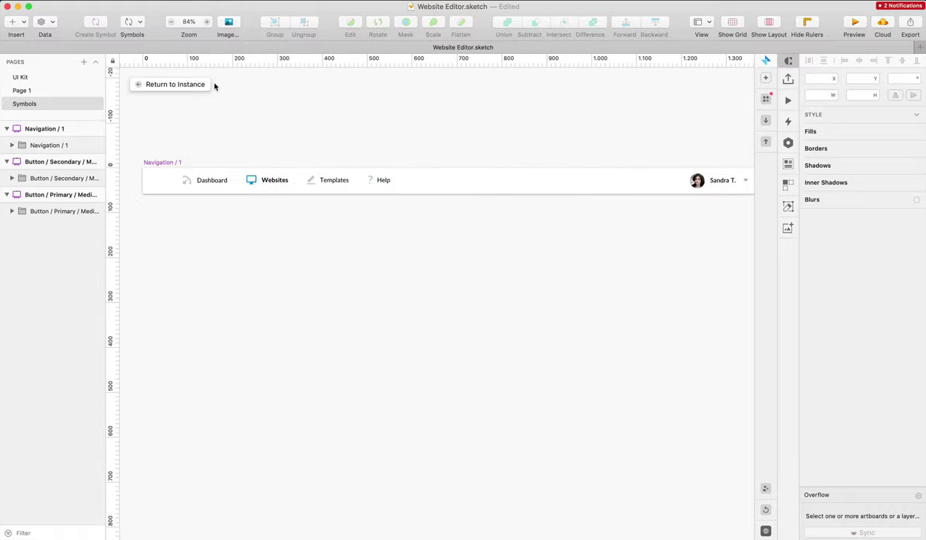
Return to the UI Kit page and view the Websites artboard
{"action": "left_click", "coordinate": [49, 78]}
{"action": "scroll", "coordinate": [360, 81], "scroll_direction": "left", "scroll_amount": 2}
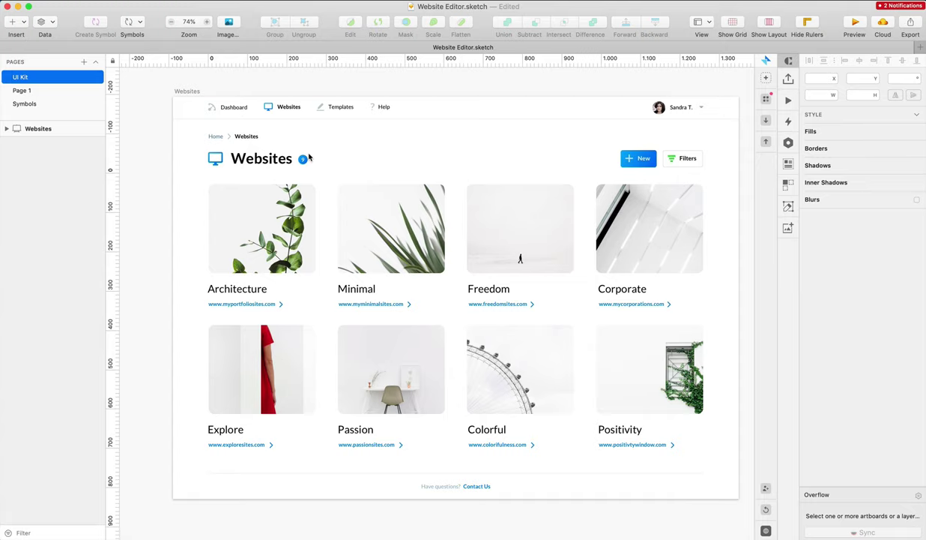
{"action": "scroll", "coordinate": [309, 157], "scroll_direction": "right", "scroll_amount": 4}
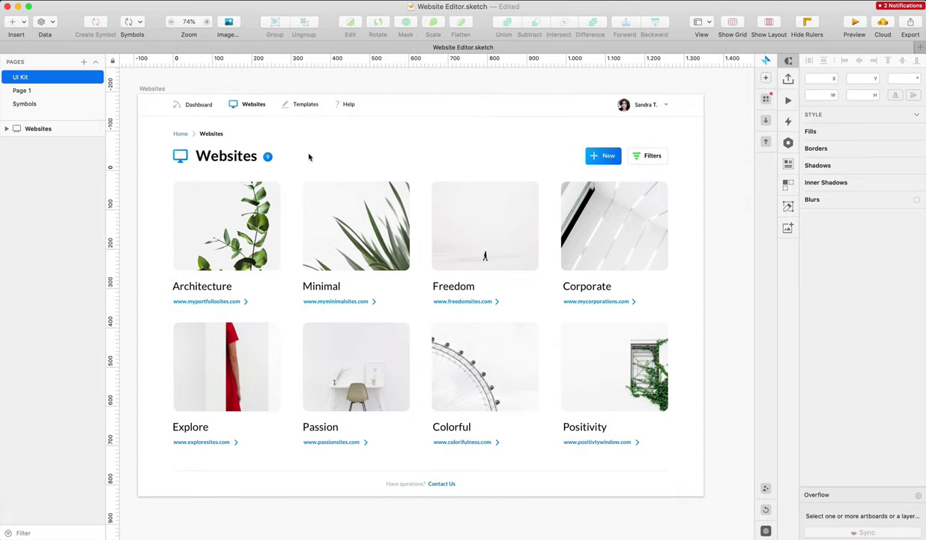